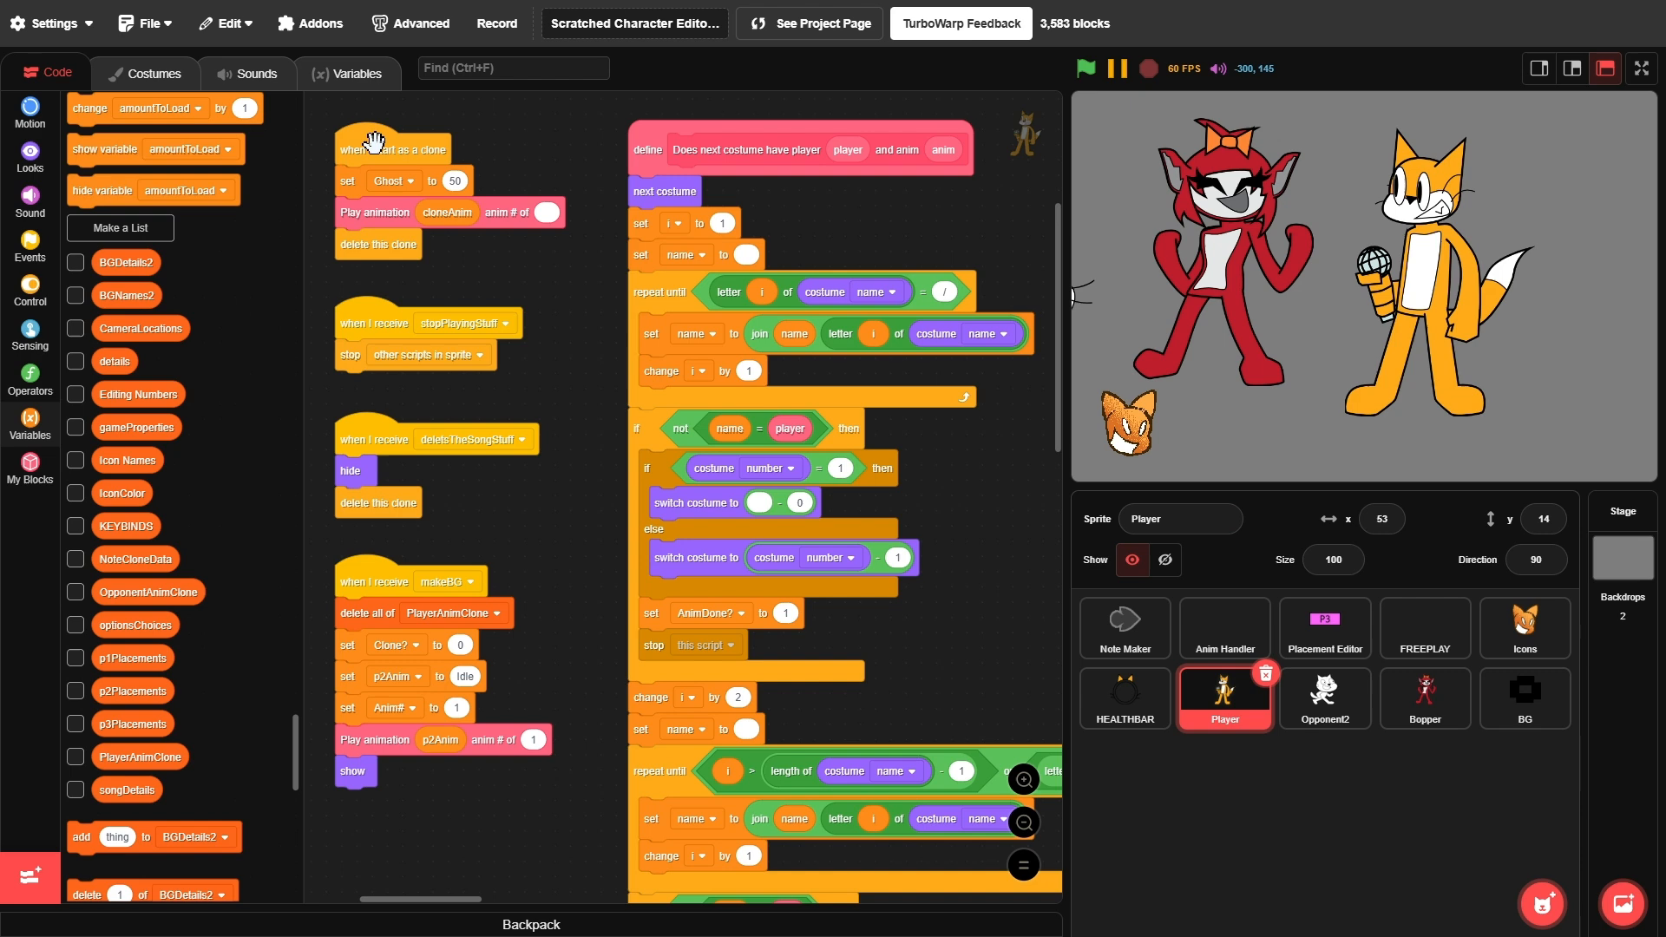
- Look through the costume folders of the Player, Opponent2 and Bopper sprites and the costumes of the BG sprite
{"action": "left_click", "coordinate": [147, 73]}
{"action": "scroll", "coordinate": [52, 413], "scroll_direction": "down", "scroll_amount": 5}
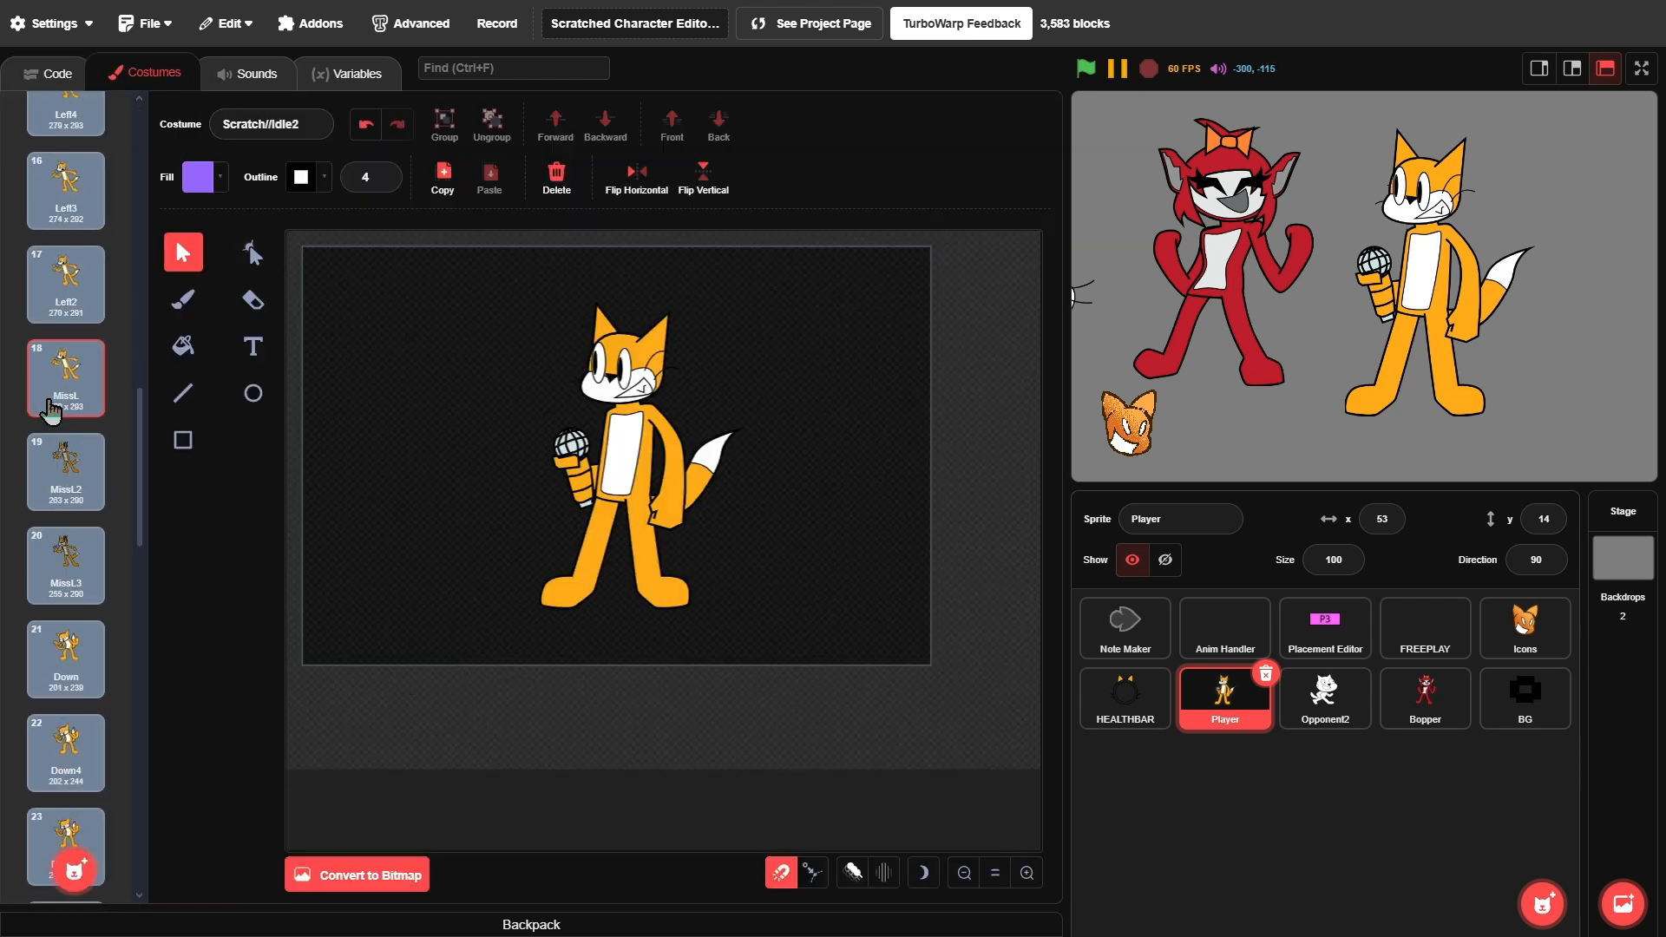
{"action": "scroll", "coordinate": [58, 413], "scroll_direction": "up", "scroll_amount": 6}
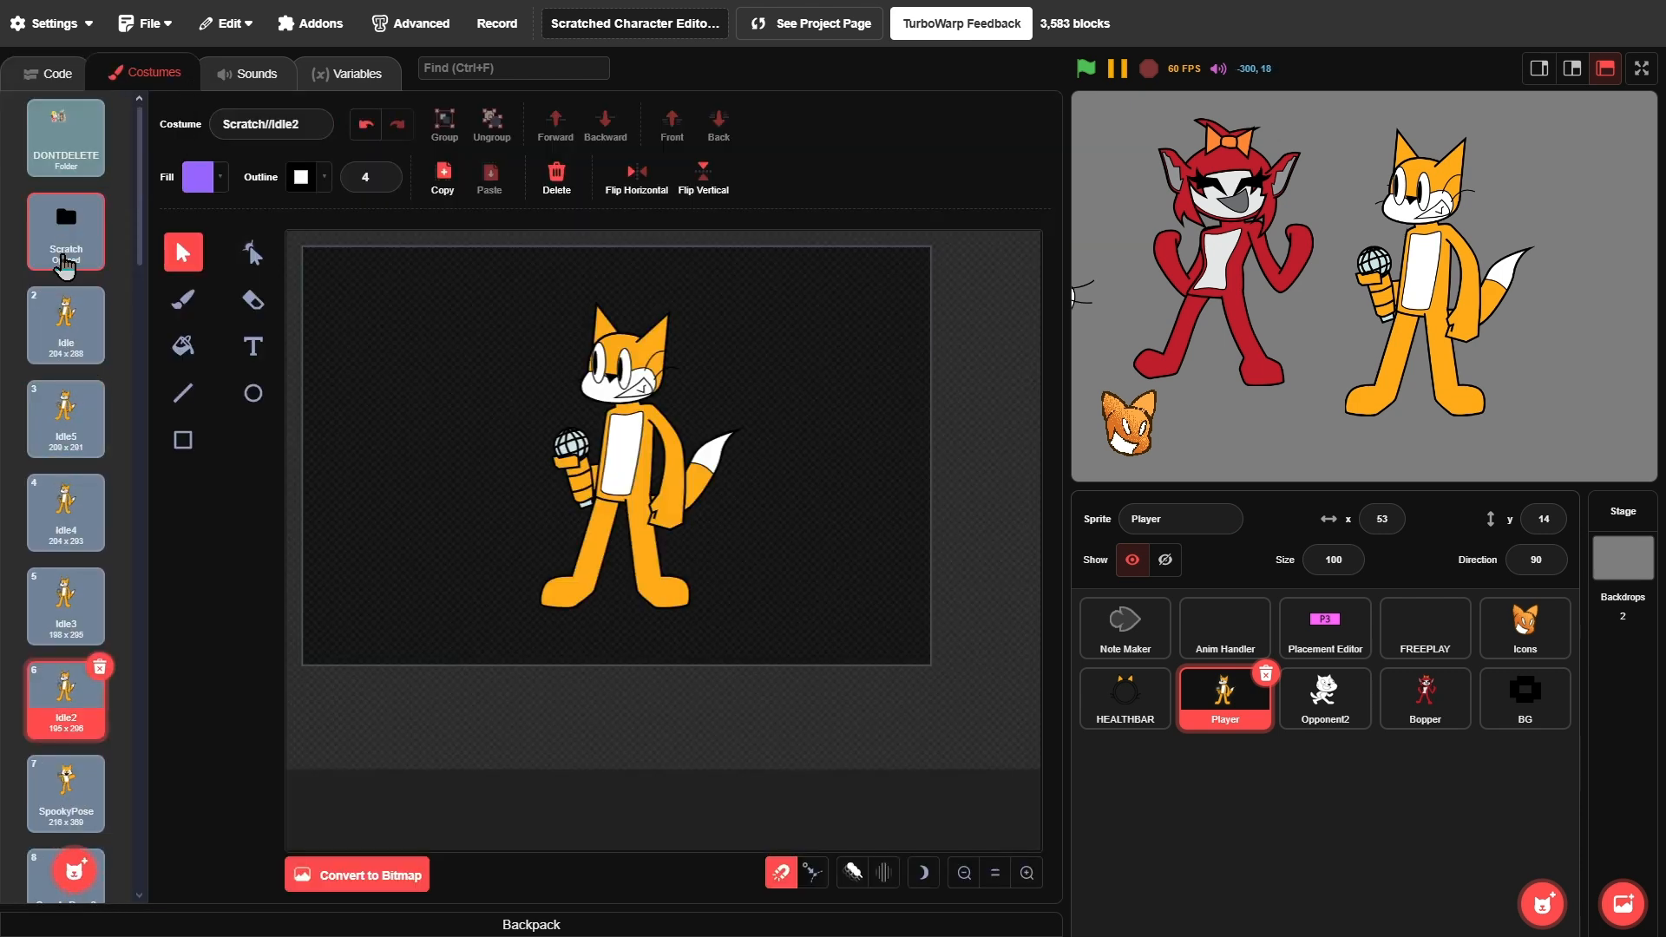
{"action": "left_click", "coordinate": [64, 262]}
{"action": "left_click", "coordinate": [1315, 726]}
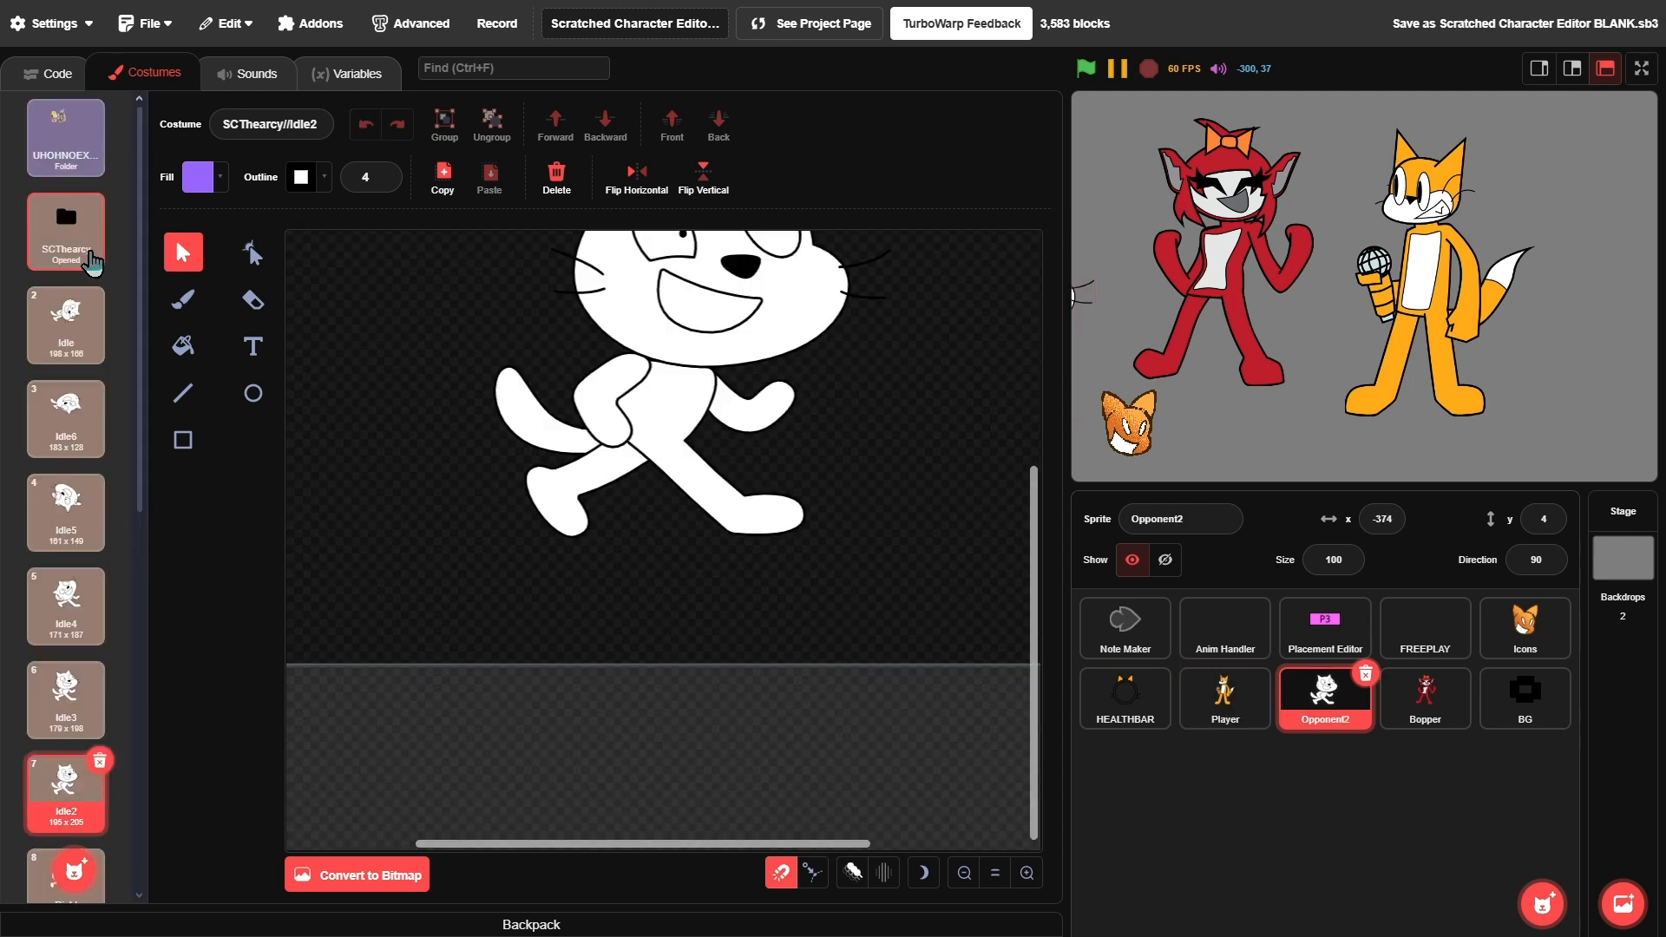
{"action": "left_click", "coordinate": [1420, 722]}
{"action": "left_click", "coordinate": [70, 231]}
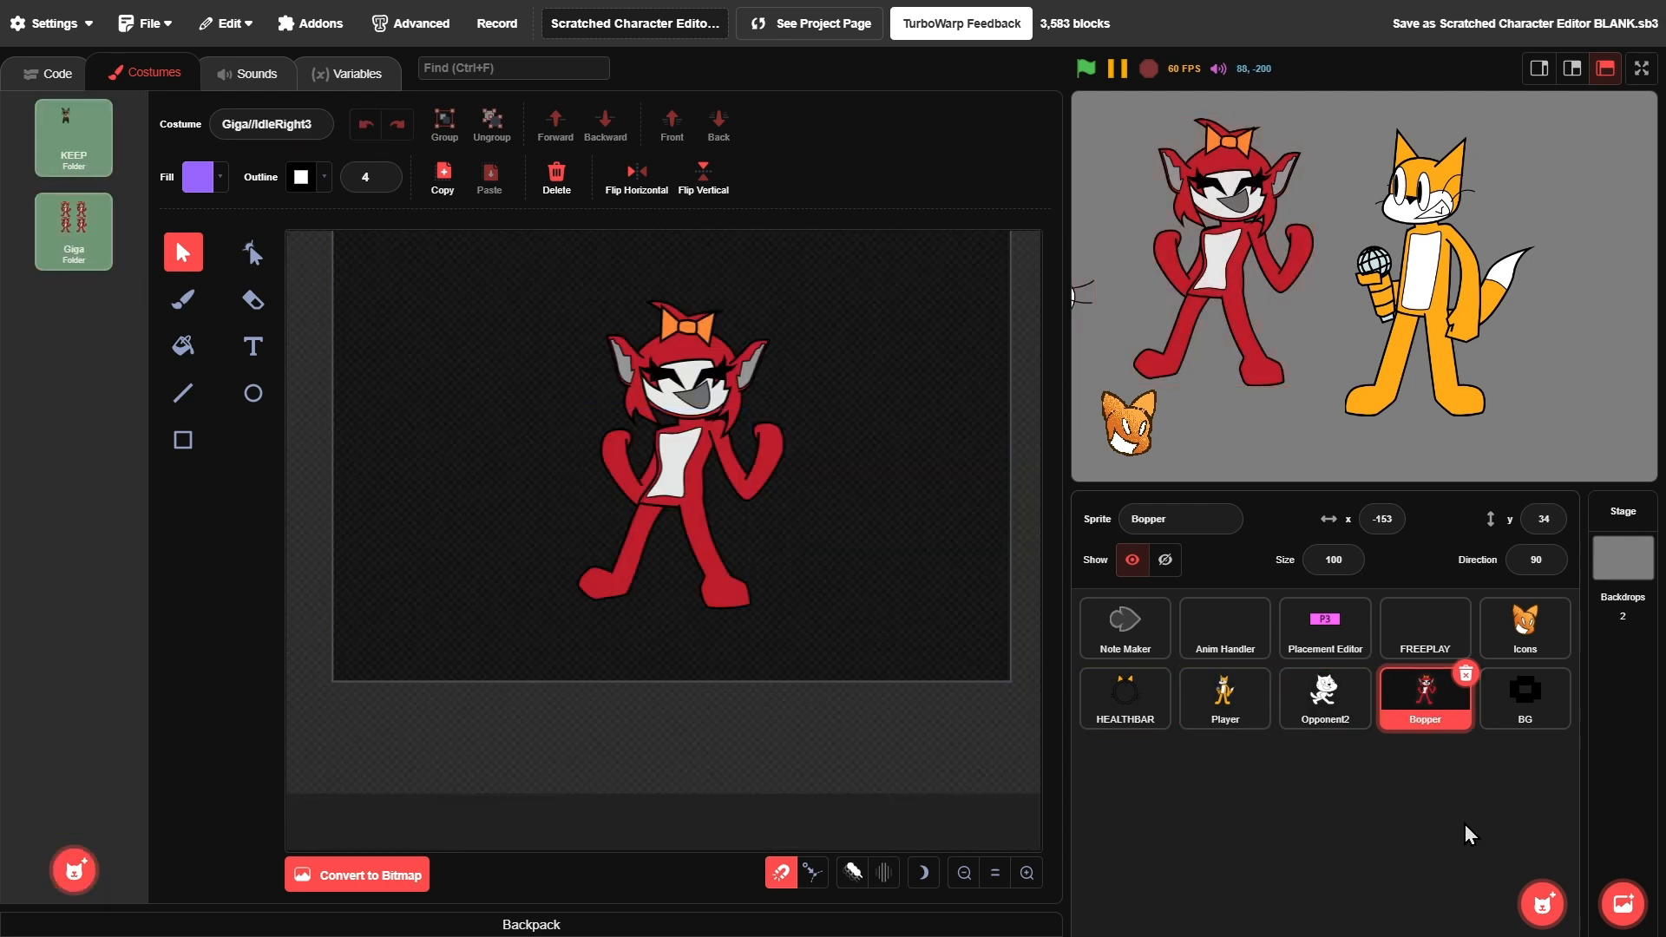
{"action": "left_click", "coordinate": [1540, 721]}
{"action": "mouse_move", "coordinate": [65, 825]}
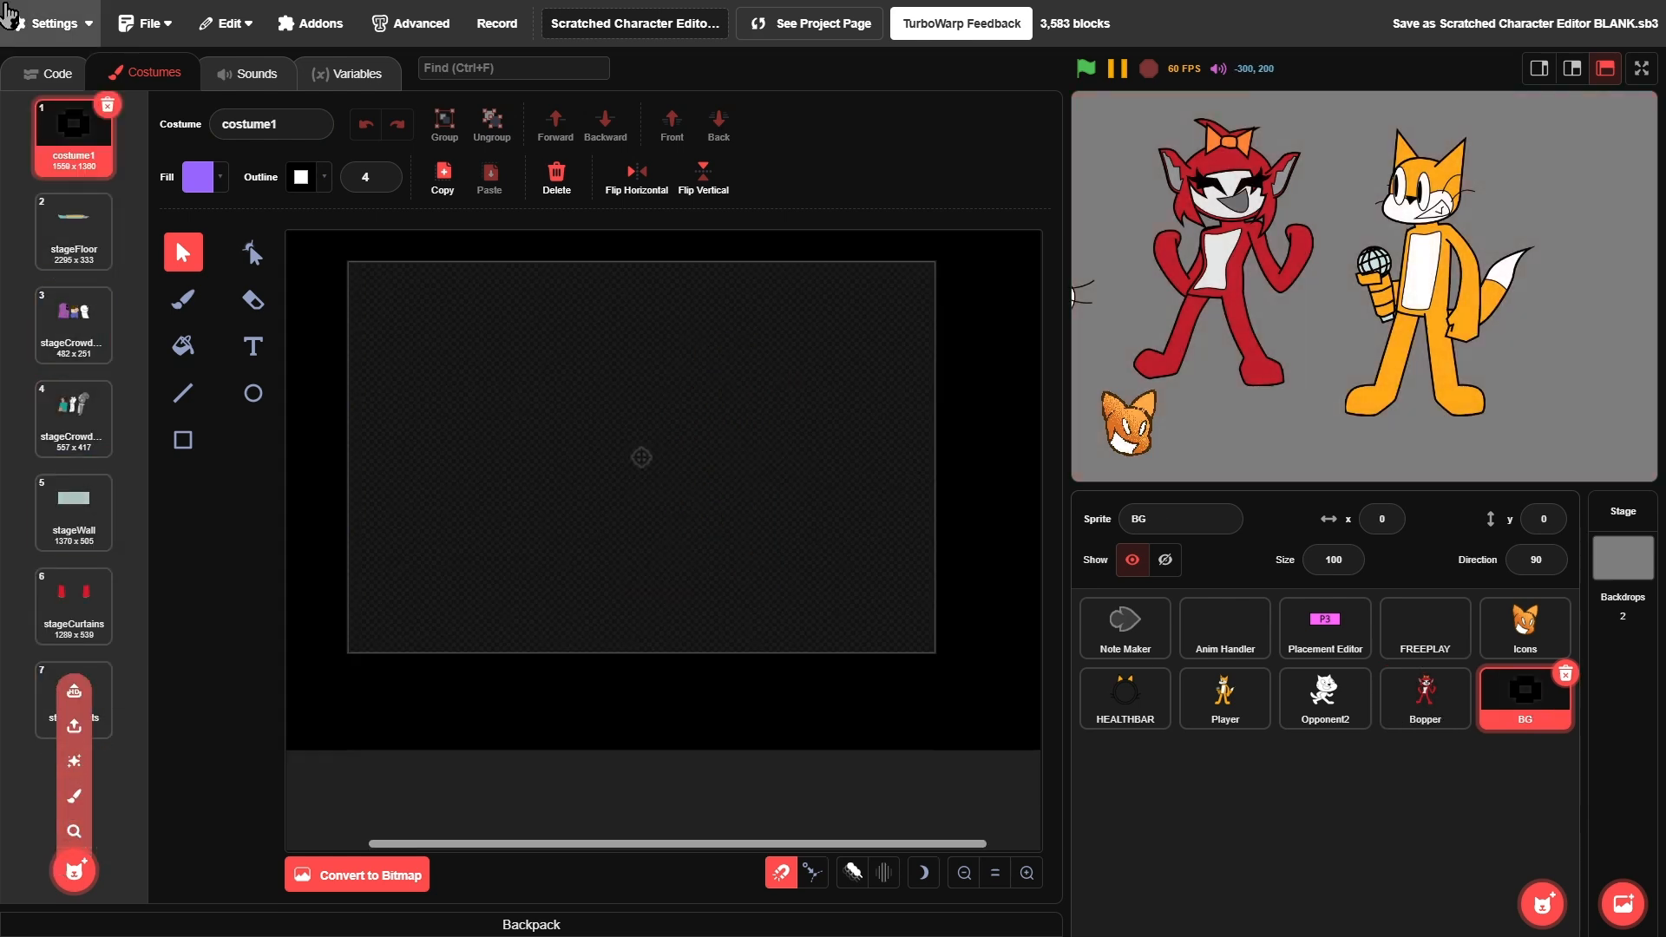
- In the BG sprite's code, delete all conditions below the first Grass2d check in the Special Costume Looks definition
{"action": "left_click", "coordinate": [34, 76]}
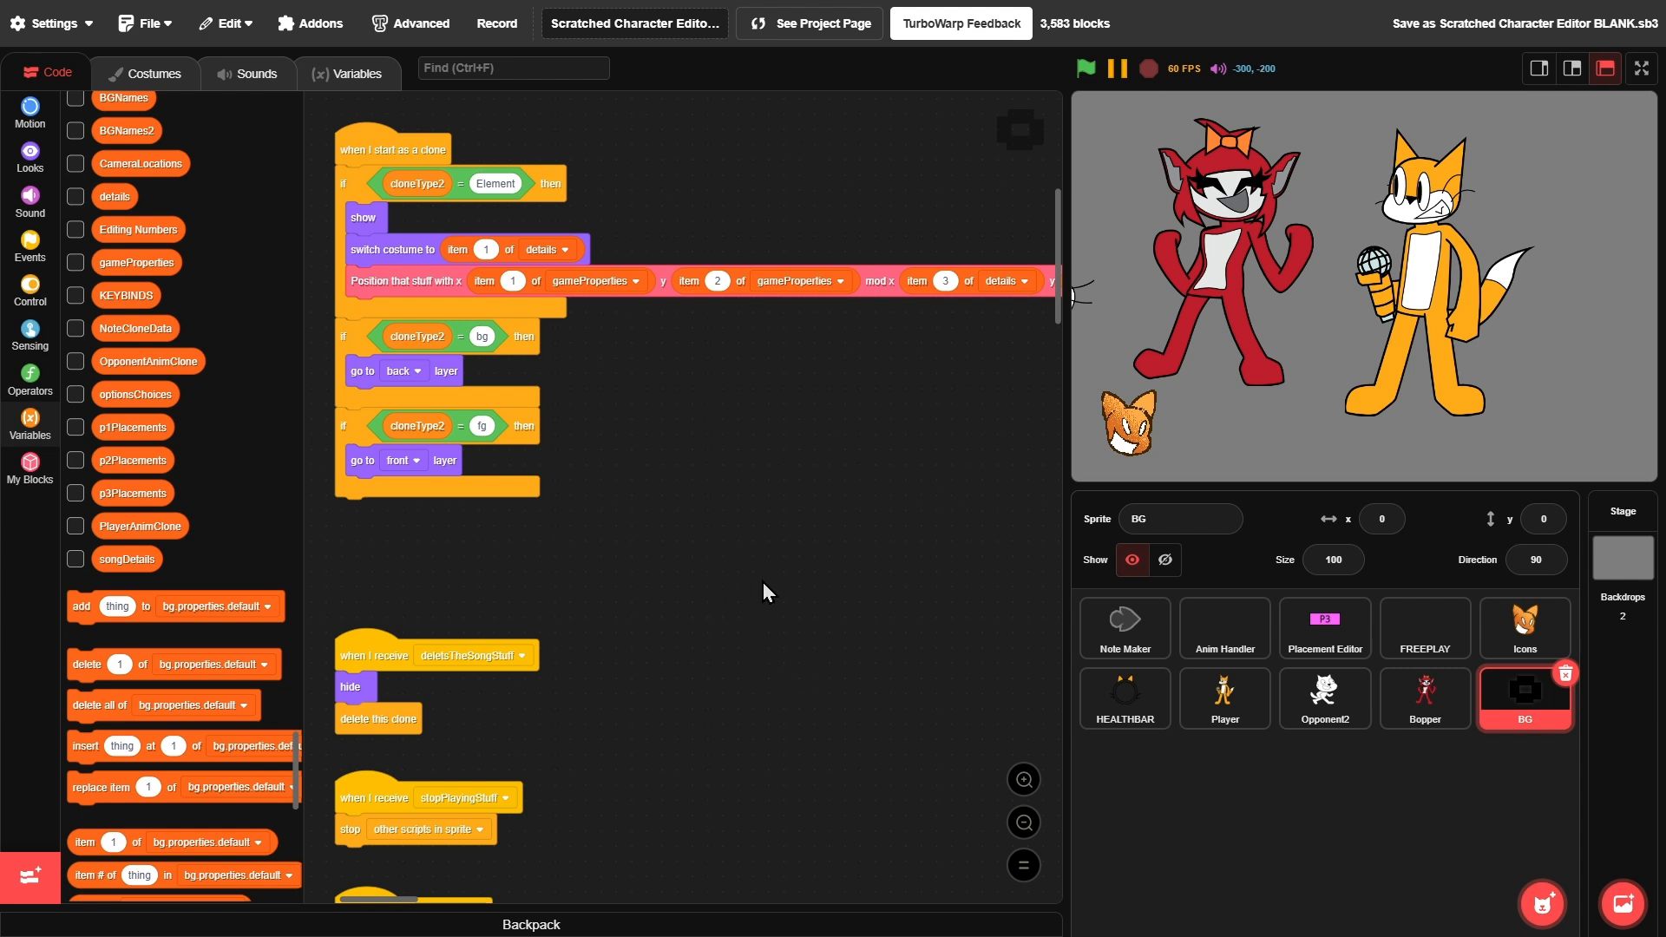
{"action": "scroll", "coordinate": [763, 571], "scroll_direction": "down", "scroll_amount": 4}
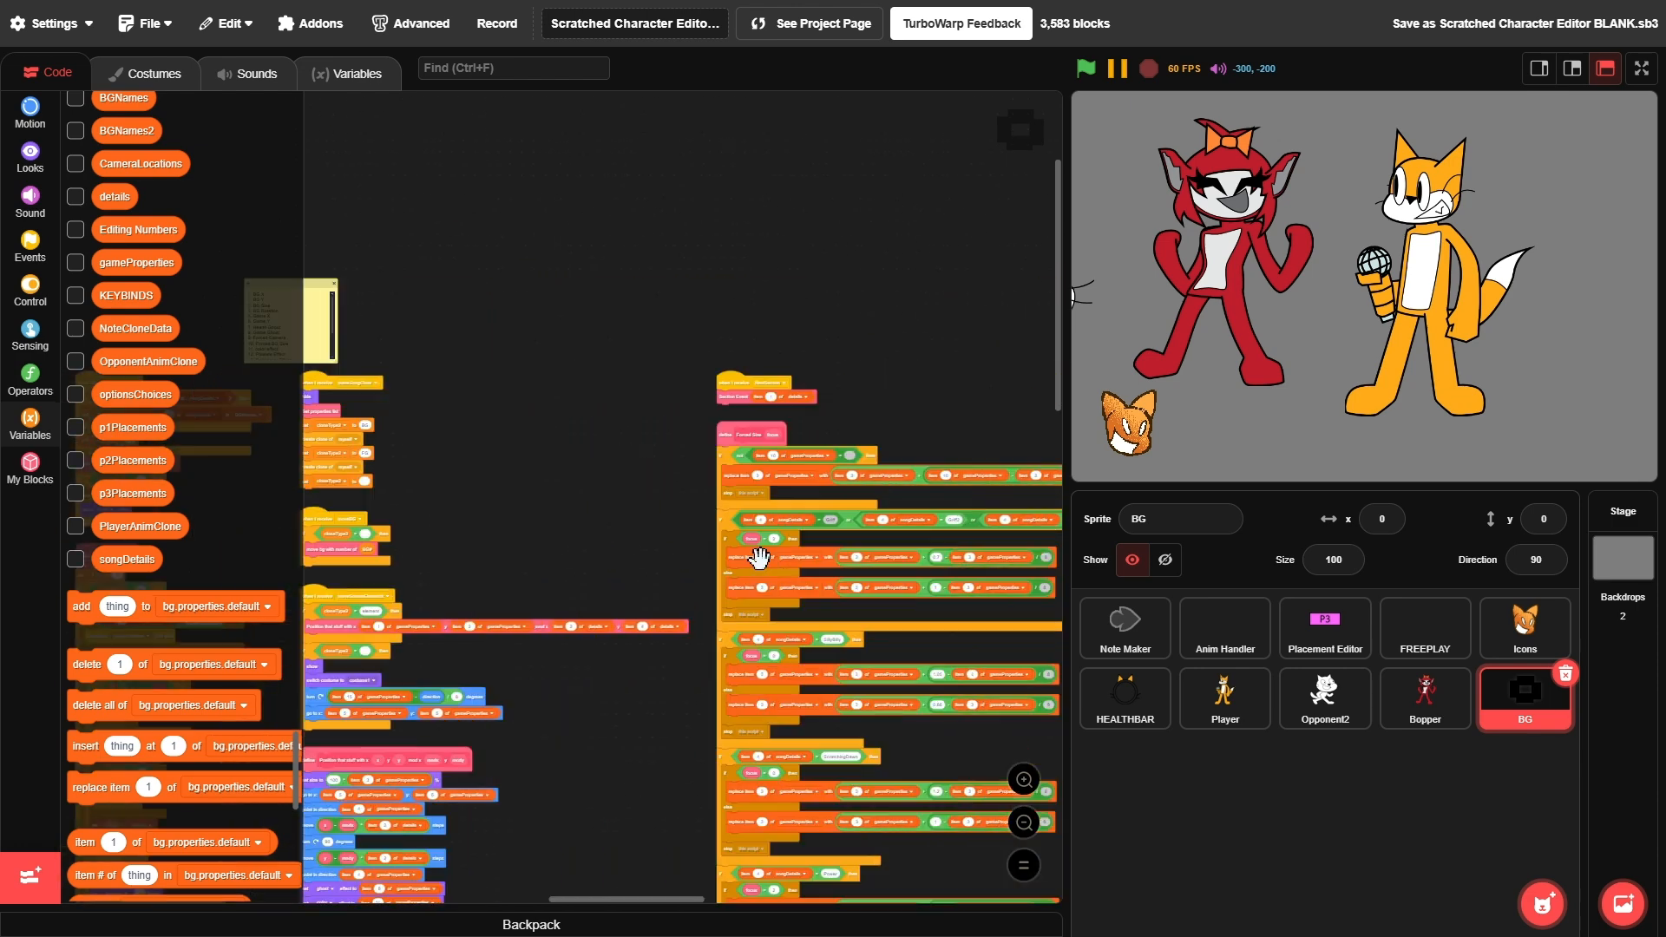
{"action": "scroll", "coordinate": [761, 558], "scroll_direction": "right", "scroll_amount": 6}
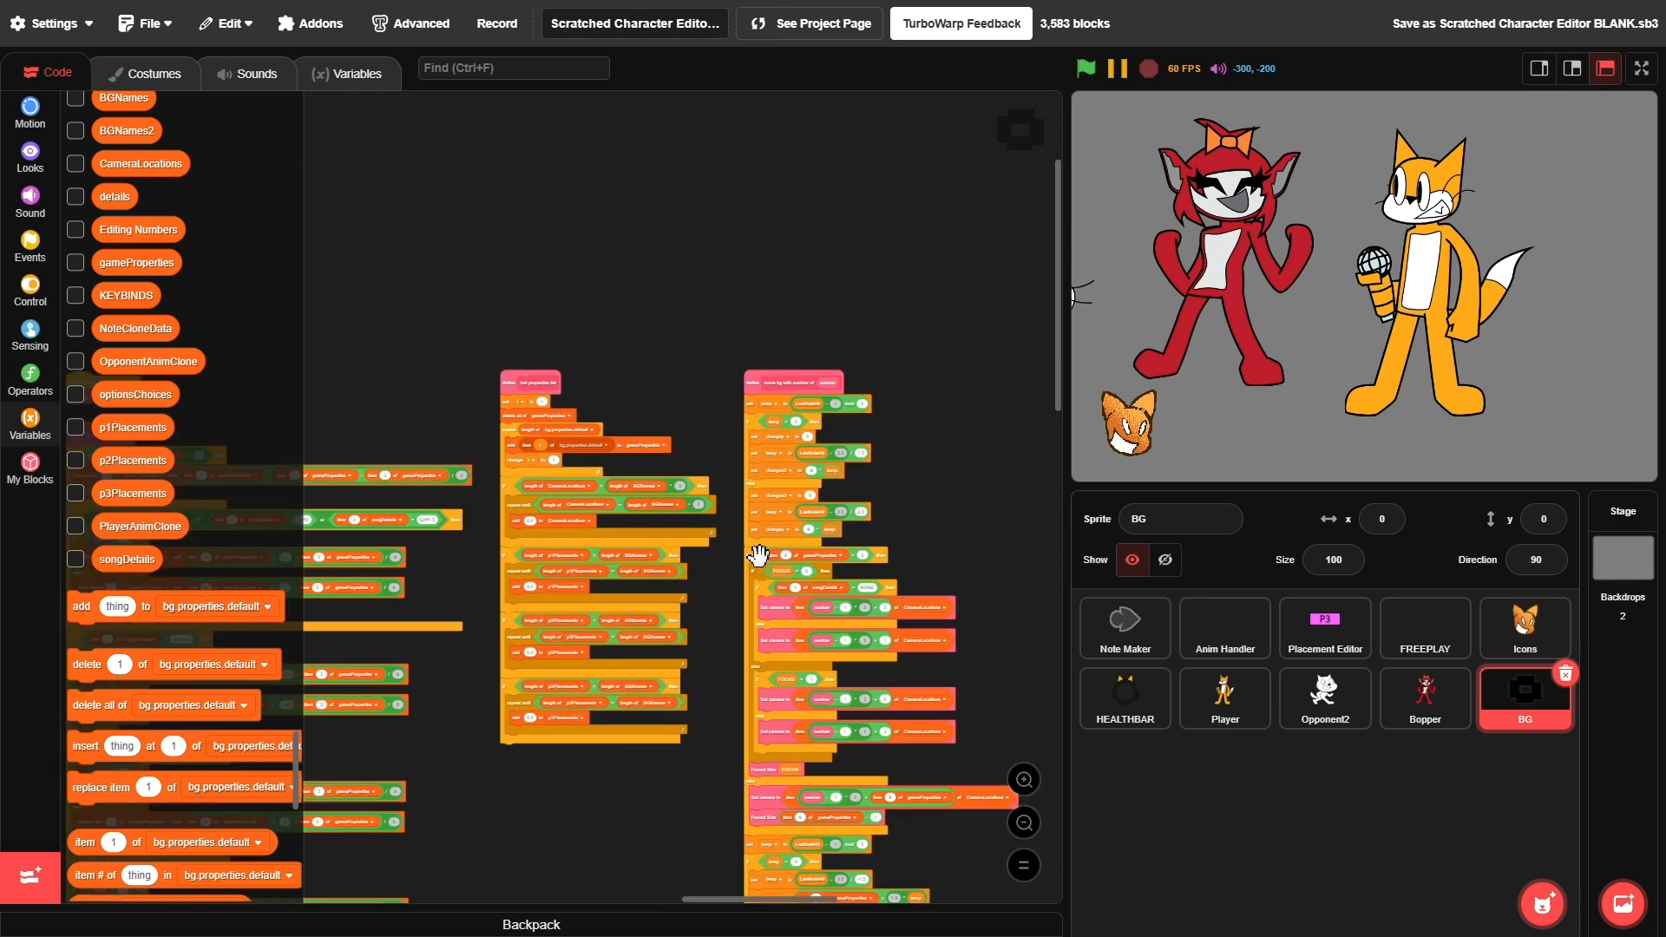
{"action": "scroll", "coordinate": [762, 560], "scroll_direction": "down", "scroll_amount": 10}
{"action": "scroll", "coordinate": [781, 317], "scroll_direction": "up", "scroll_amount": 3}
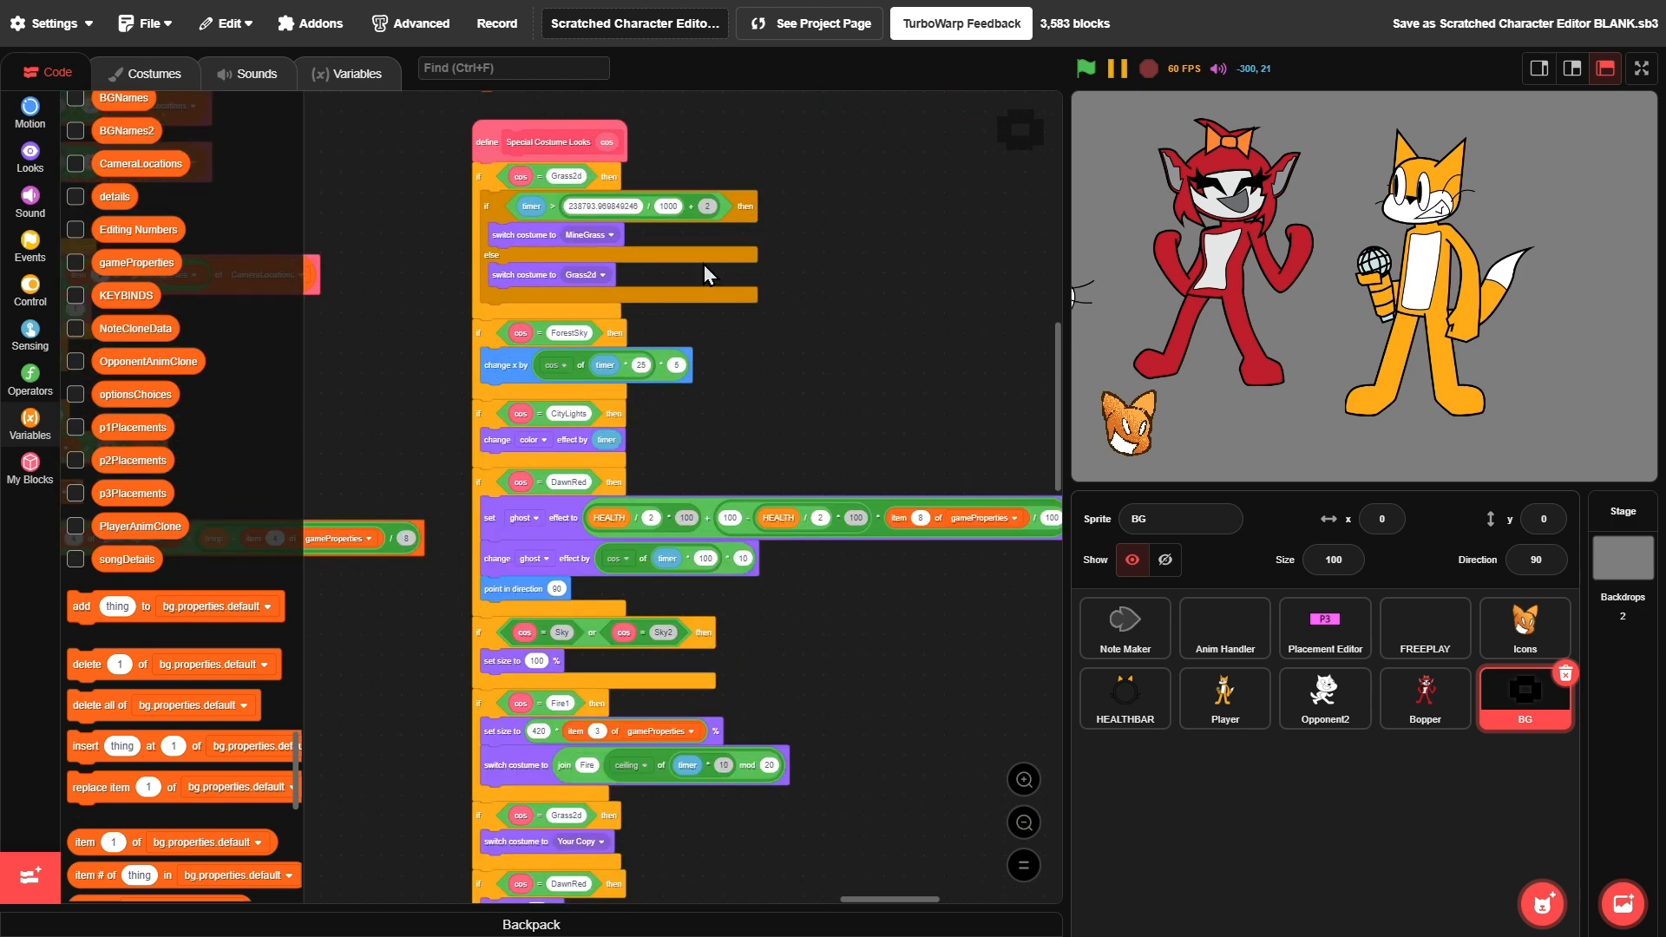
{"action": "scroll", "coordinate": [705, 274], "scroll_direction": "up", "scroll_amount": 1}
{"action": "left_click_drag", "start_coordinate": [409, 369], "coordinate": [223, 283]}
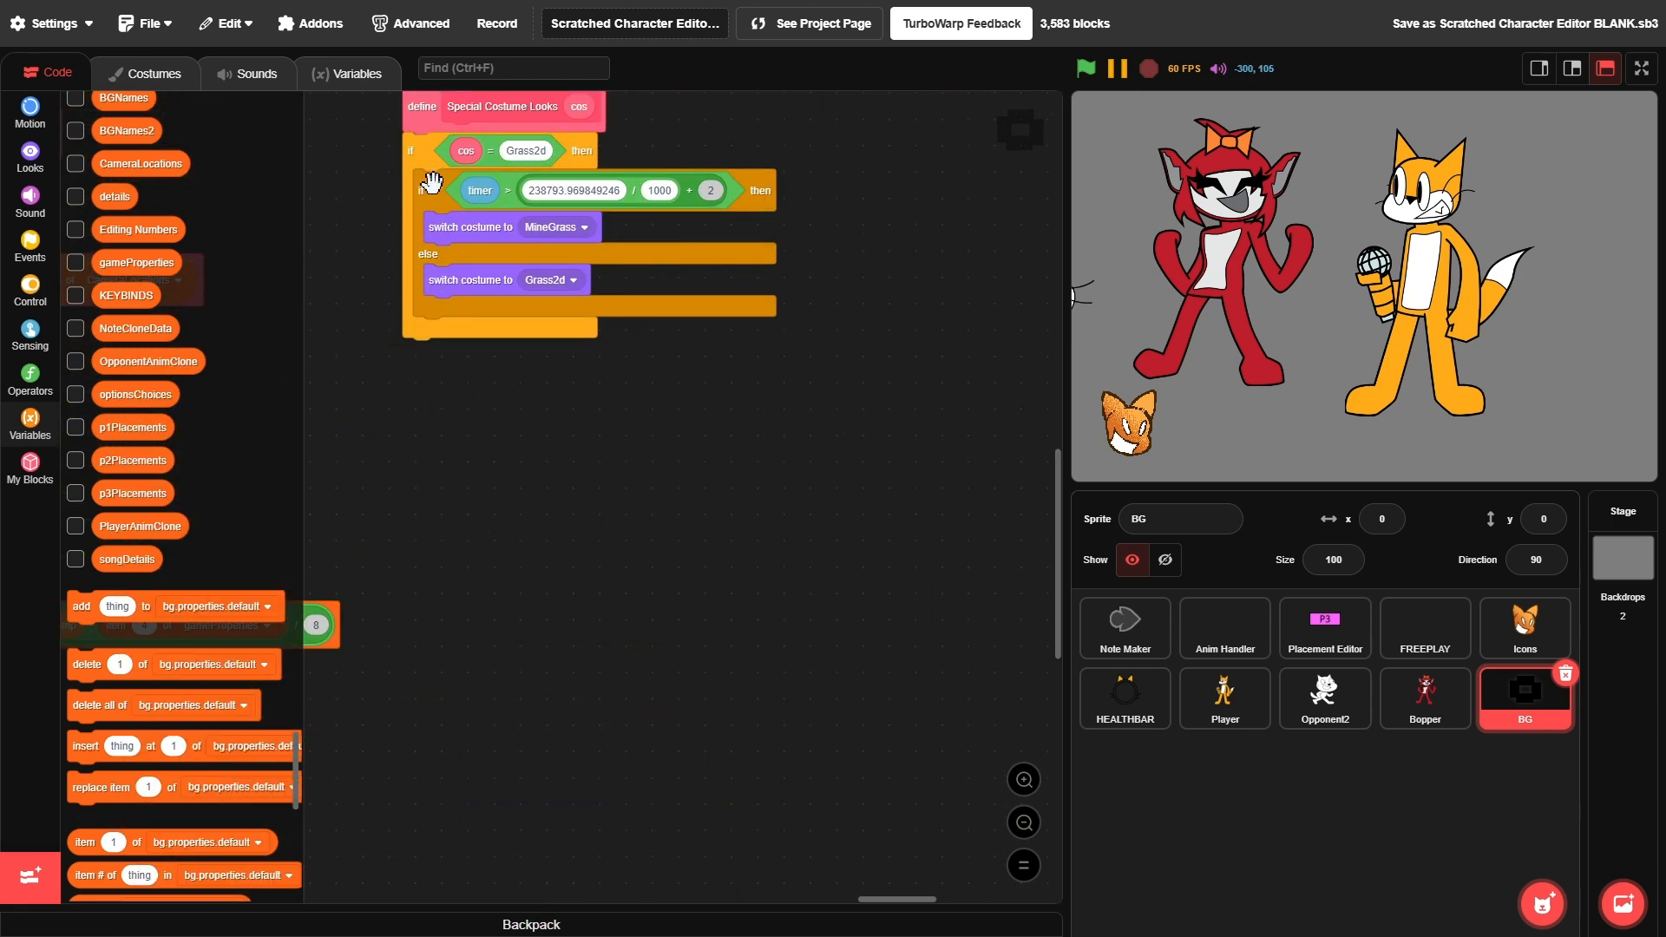
- Remove the inner if-else from the remaining Grass2d condition in Special Costume Looks and clear its comparison value
{"action": "left_click_drag", "start_coordinate": [425, 187], "coordinate": [34, 226]}
{"action": "left_click", "coordinate": [512, 156]}
{"action": "key", "text": "BackSpace"}
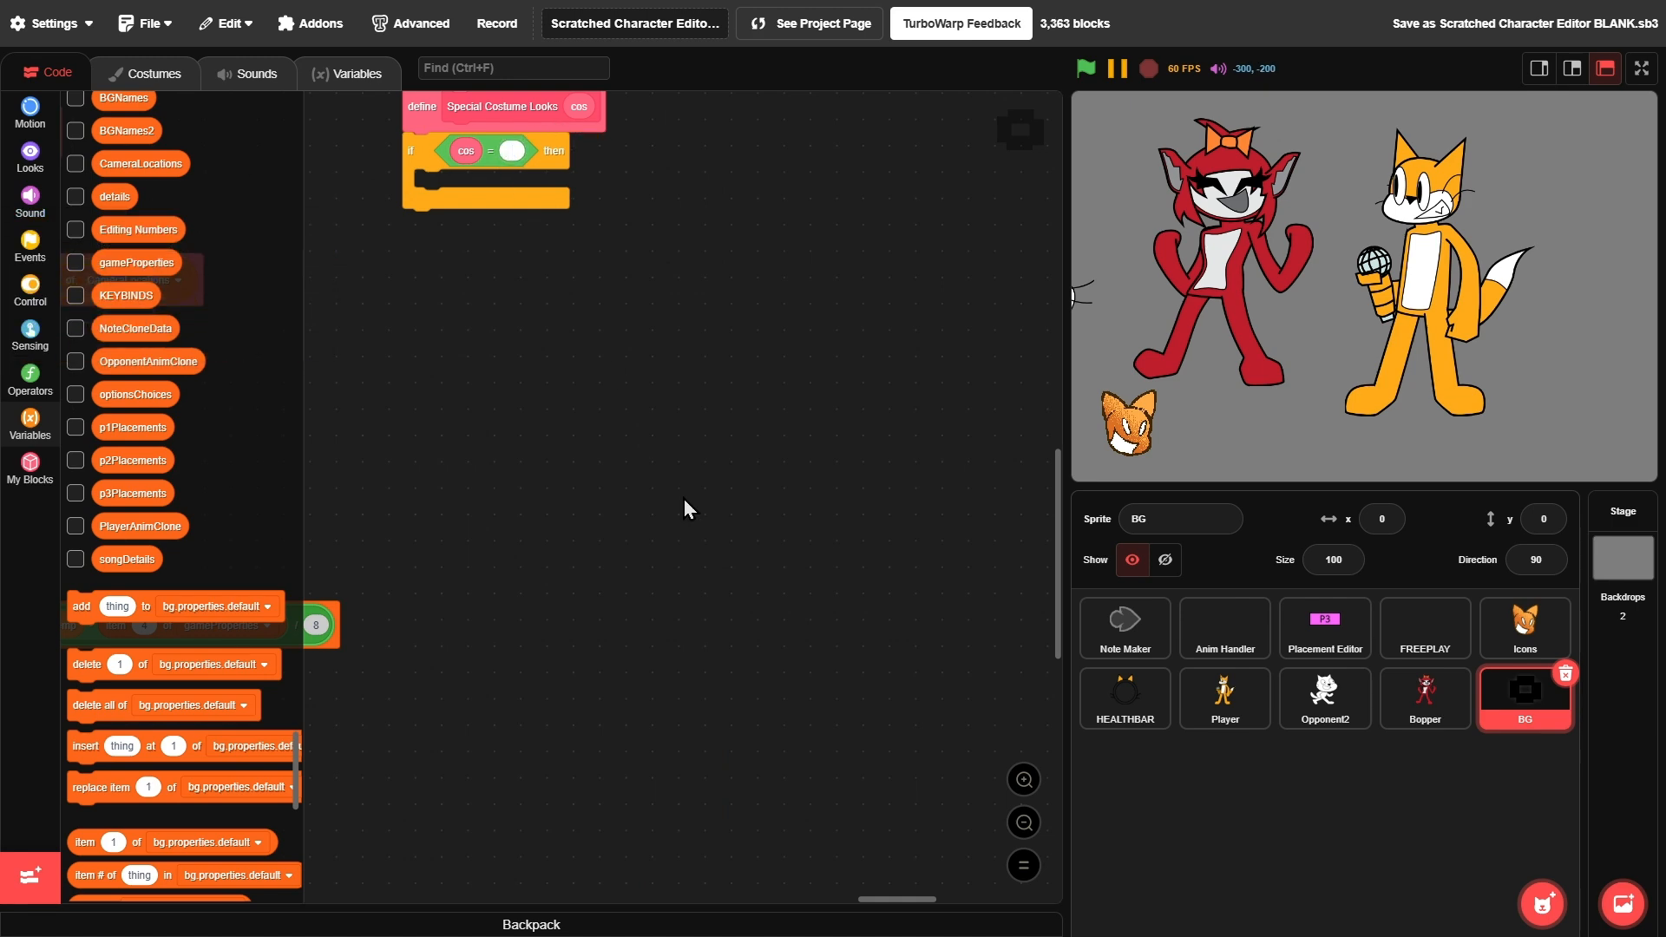
- Save the cleaned-up project to its current file
{"action": "scroll", "coordinate": [688, 472], "scroll_direction": "down", "scroll_amount": 4}
{"action": "scroll", "coordinate": [690, 470], "scroll_direction": "up", "scroll_amount": 1}
{"action": "key", "text": "ctrl+s"}
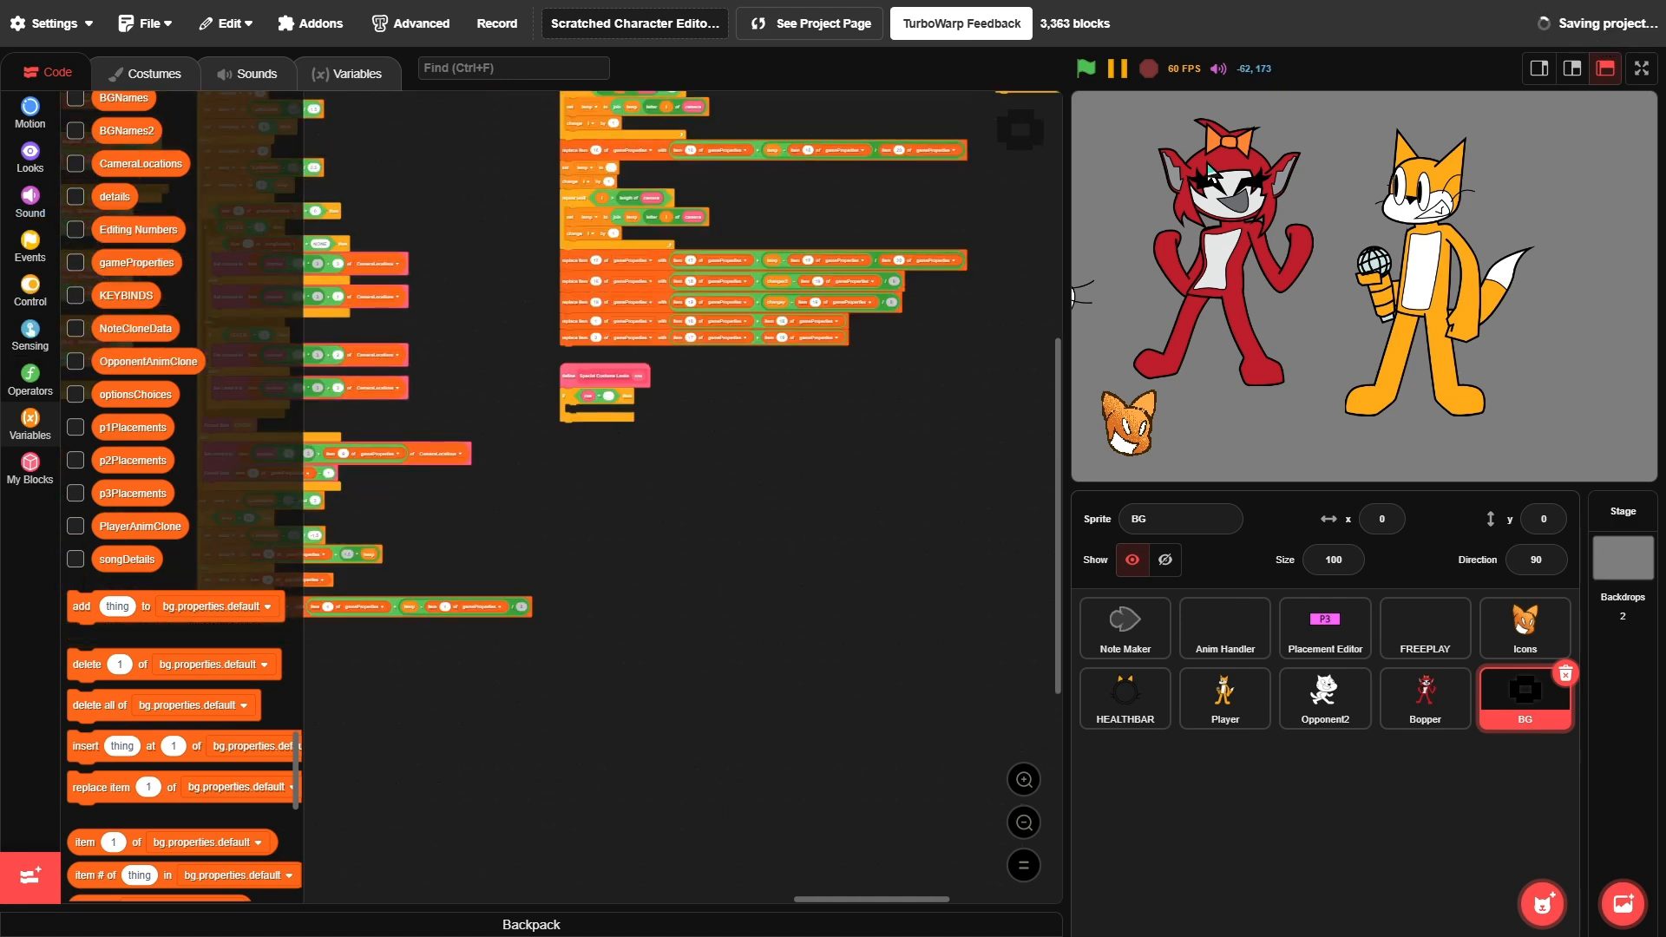
{"action": "left_click_drag", "start_coordinate": [933, 385], "coordinate": [596, 638]}
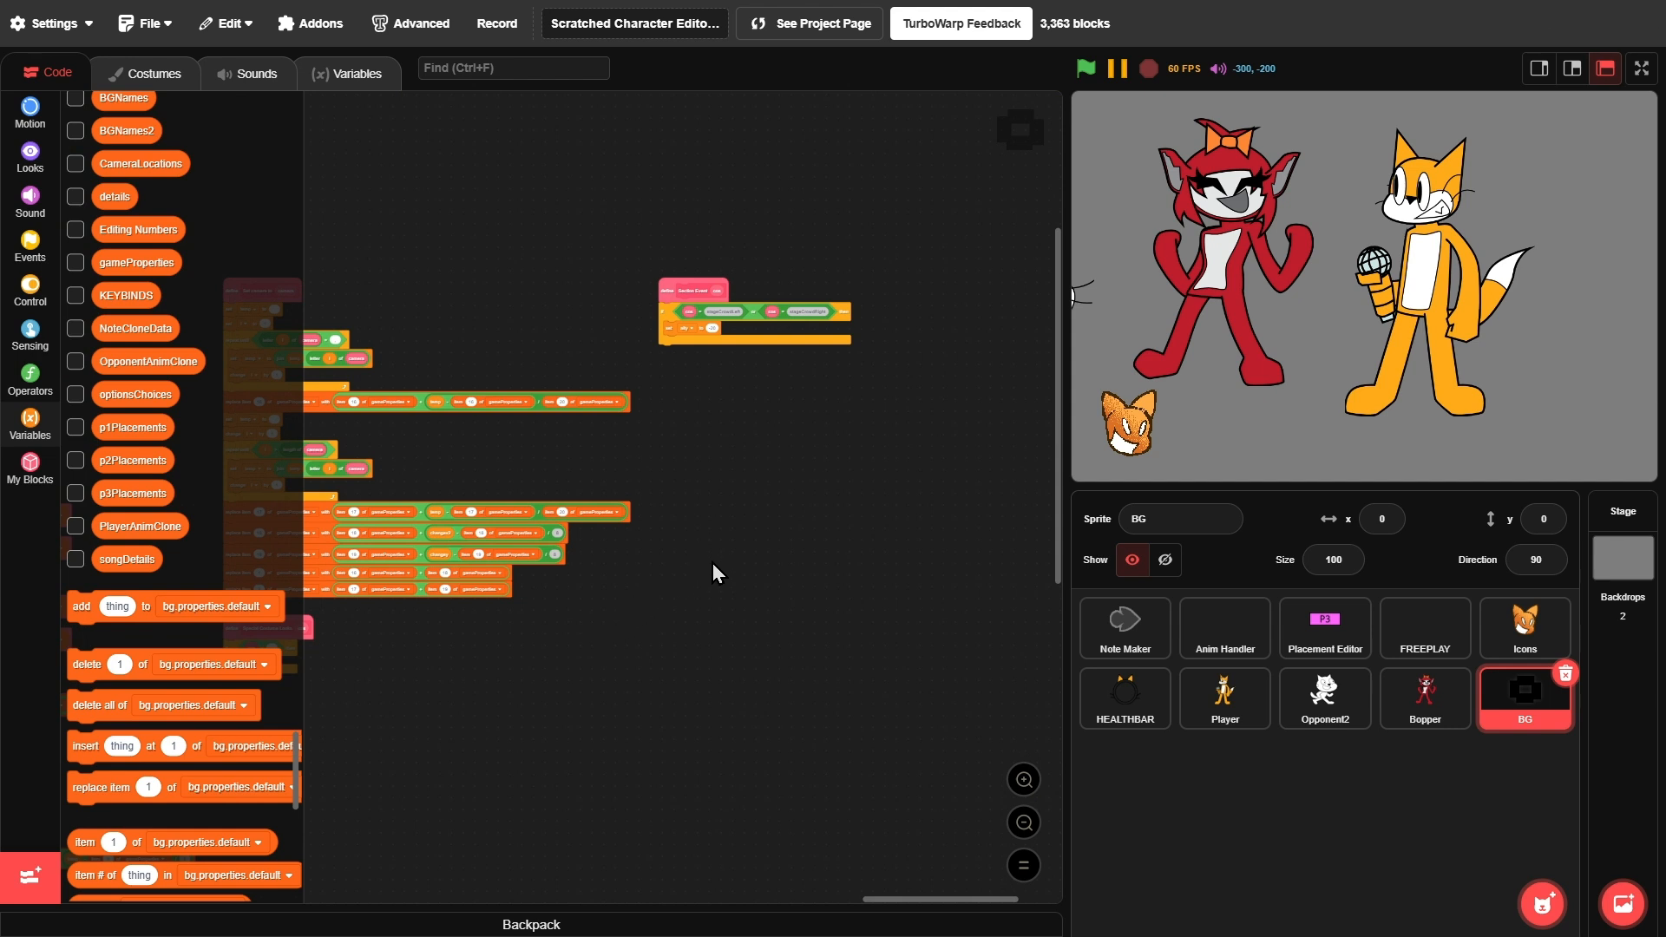
- Save a copy of the project in the Scratched Modding Tutorial folder as "Scratched Character Editor TUTORIAL WOW"
{"action": "left_click", "coordinate": [173, 40]}
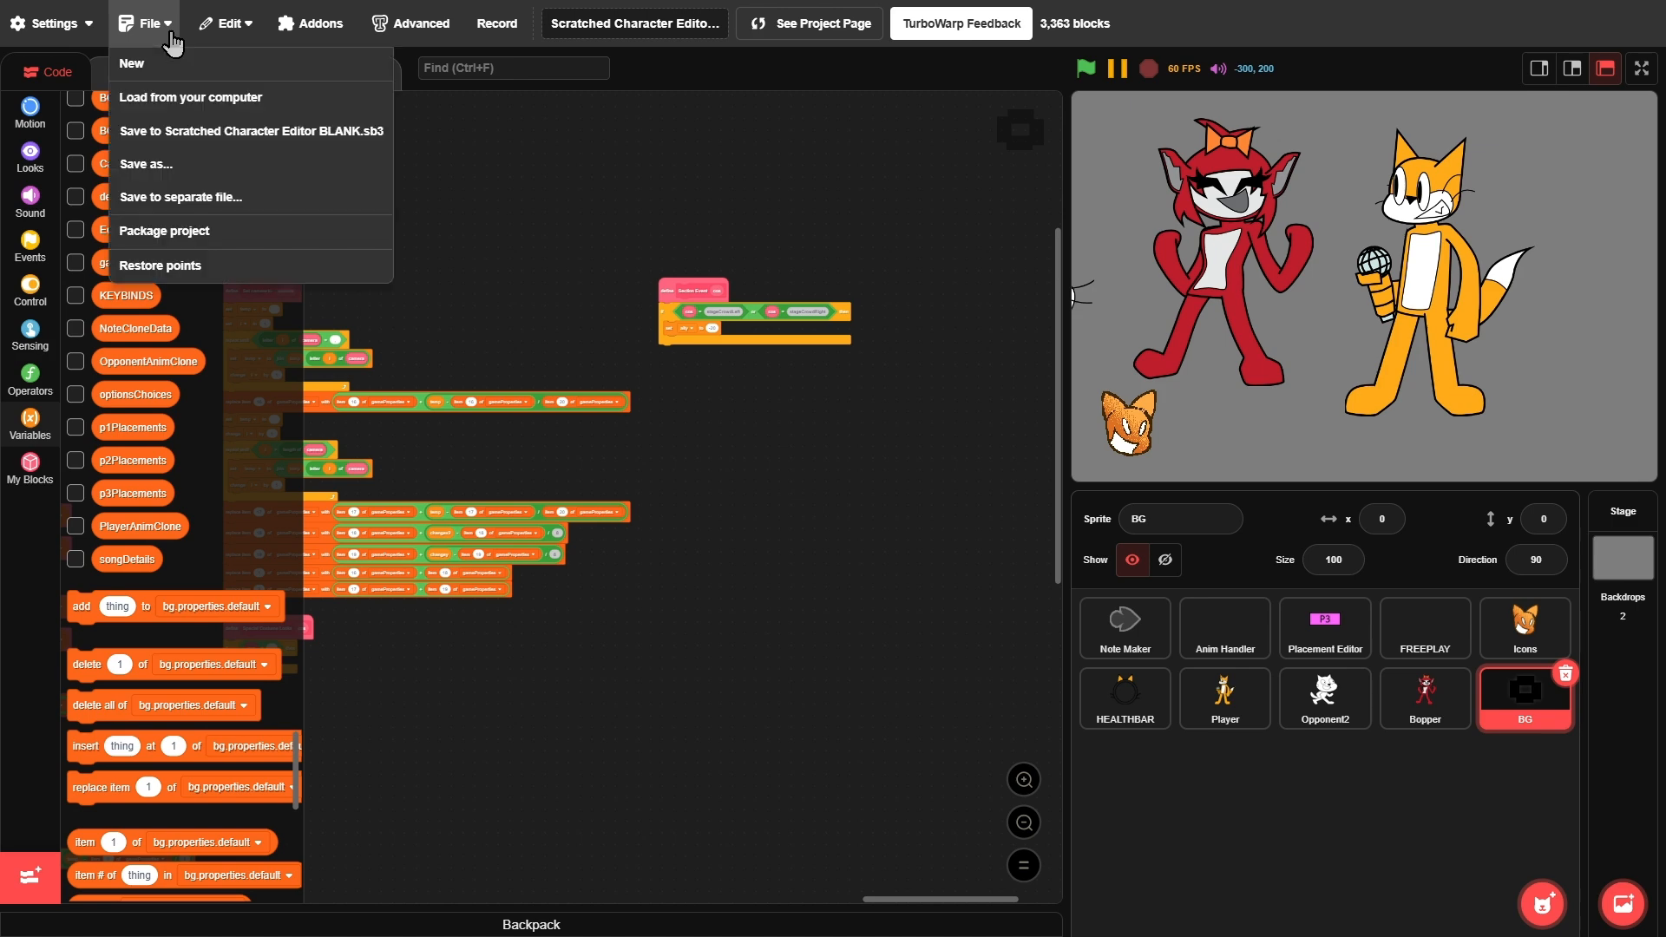
{"action": "left_click", "coordinate": [158, 179]}
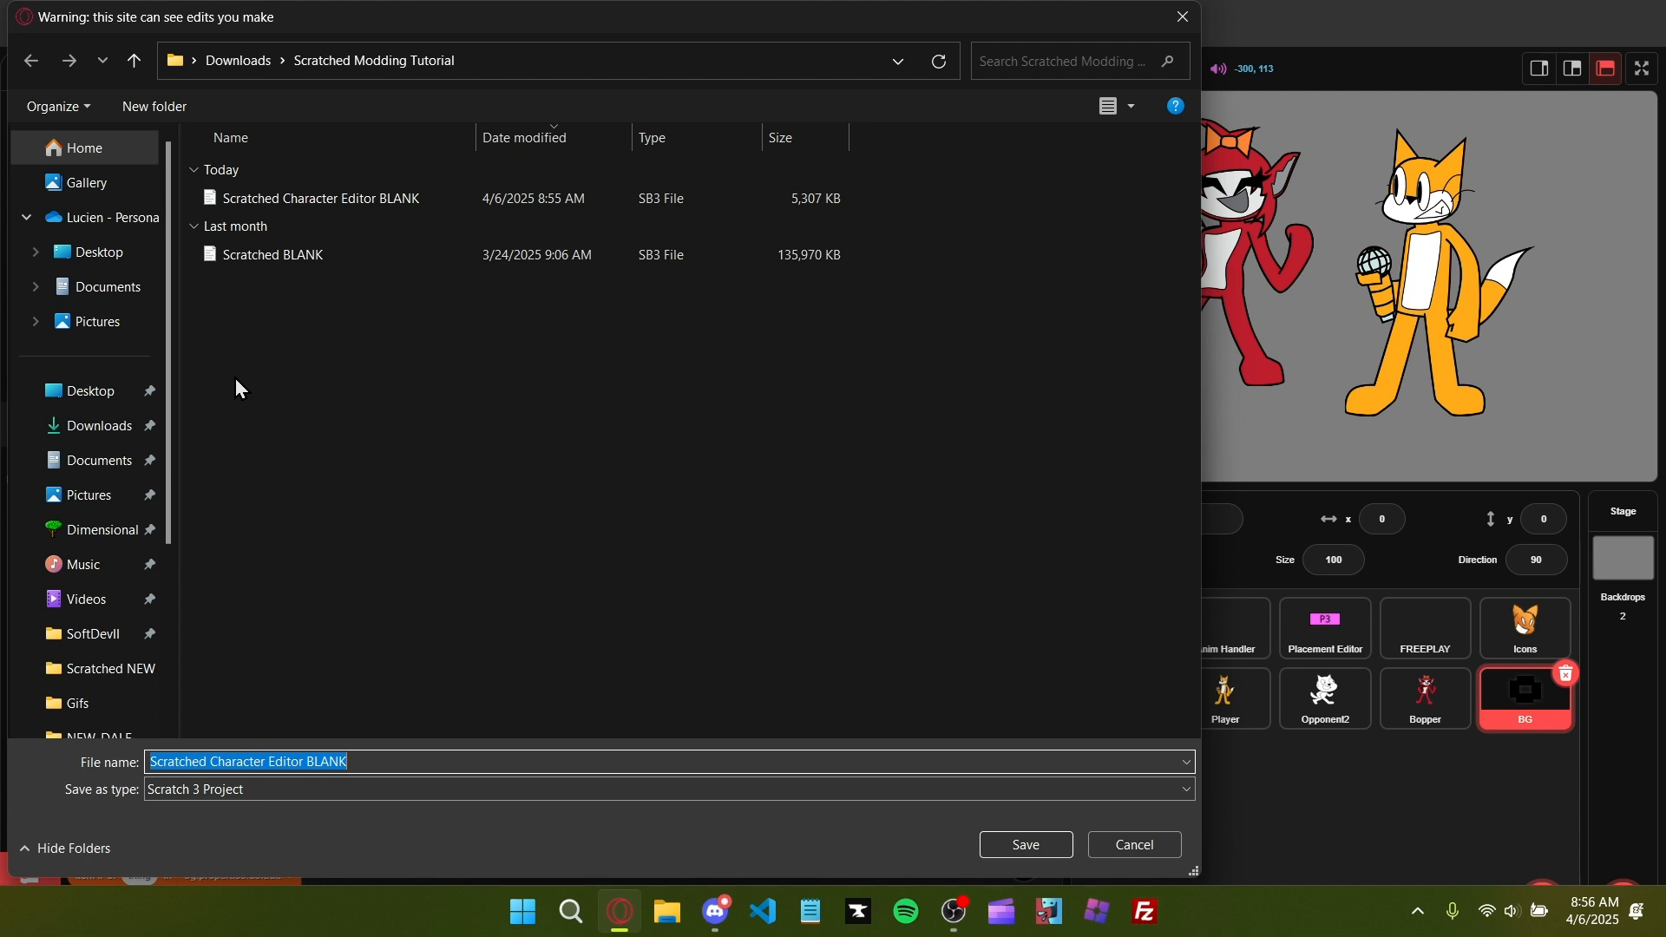
{"action": "type", "text": "Scratched "}
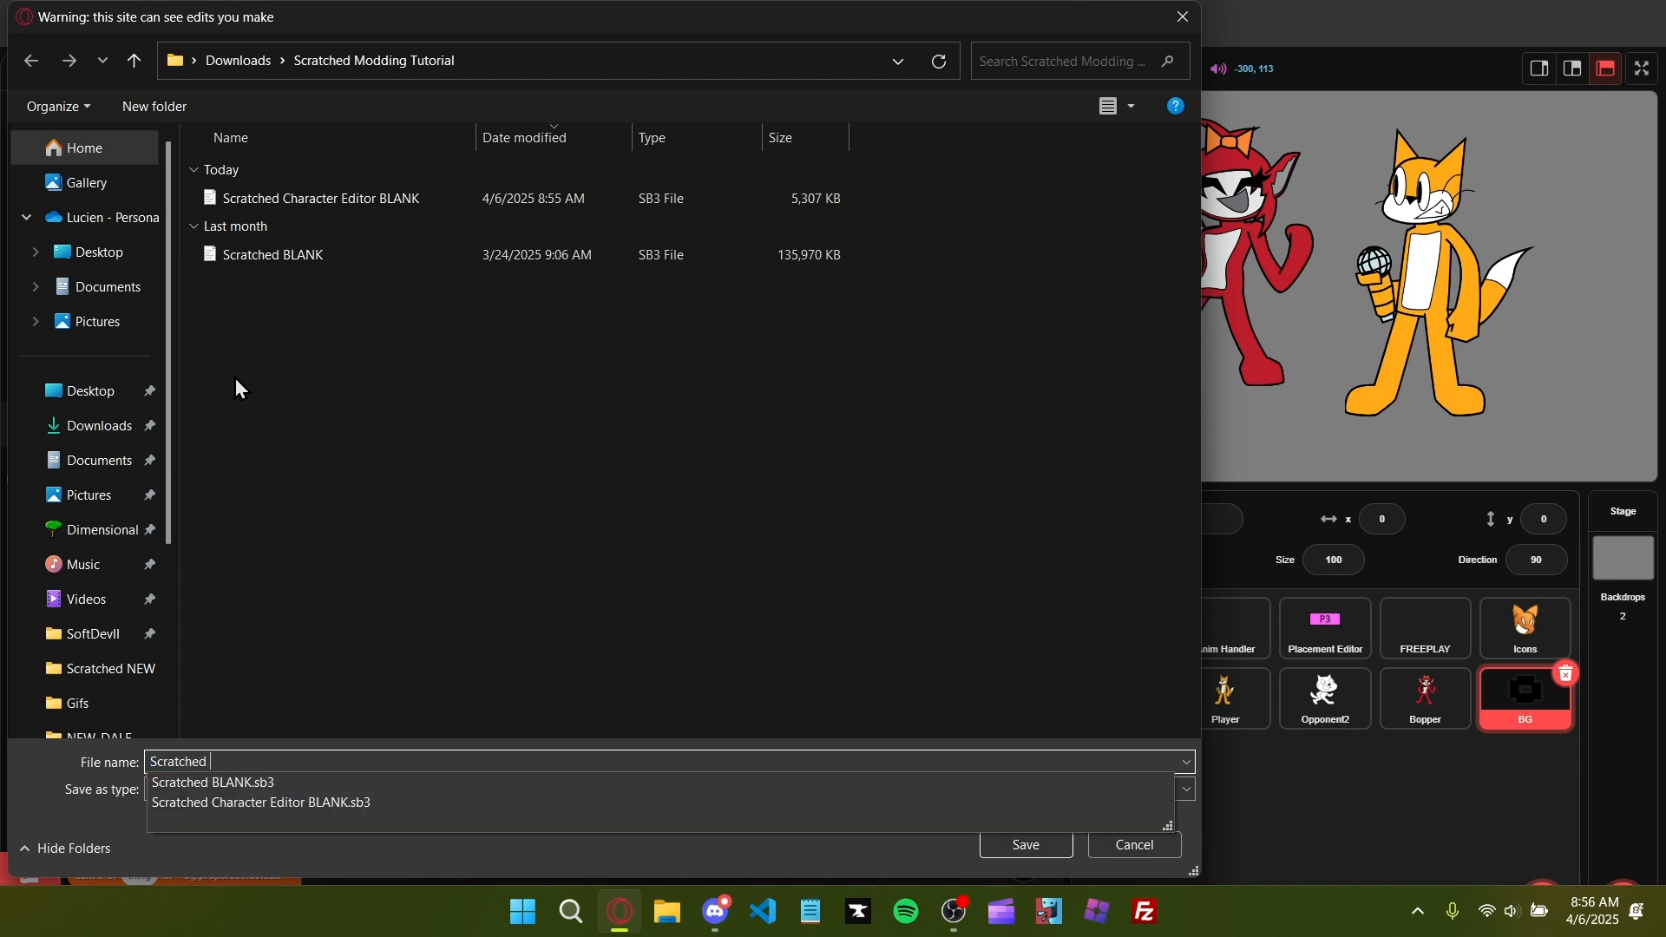
{"action": "type", "text": "Character"}
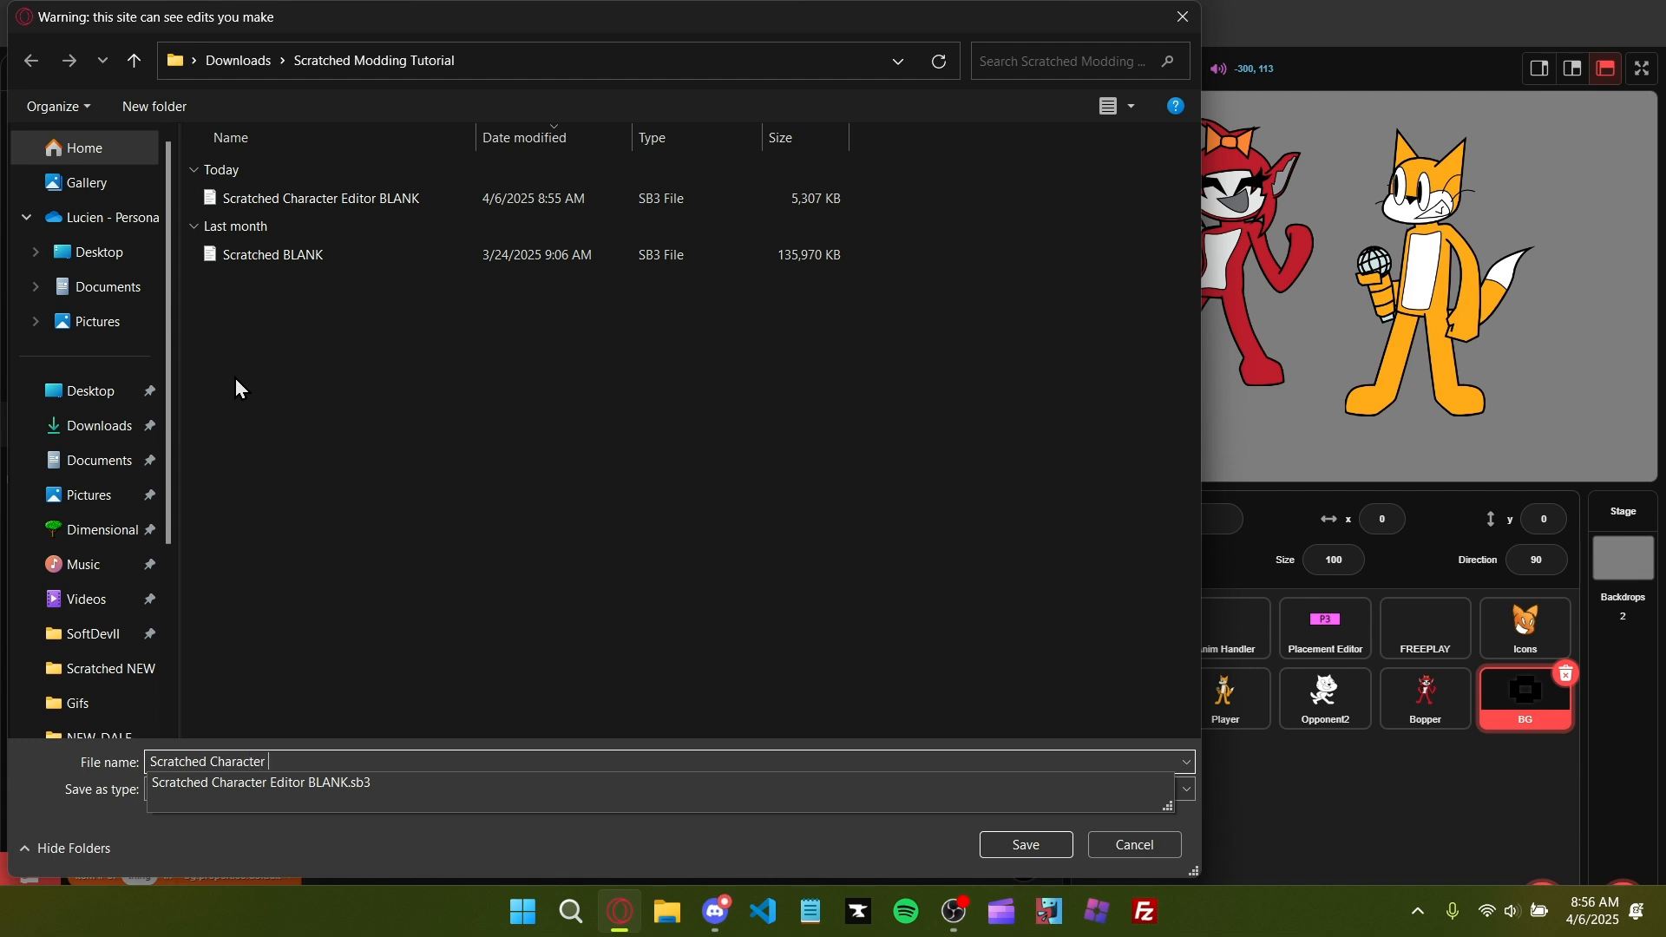
{"action": "type", "text": " Editor TUTOR"}
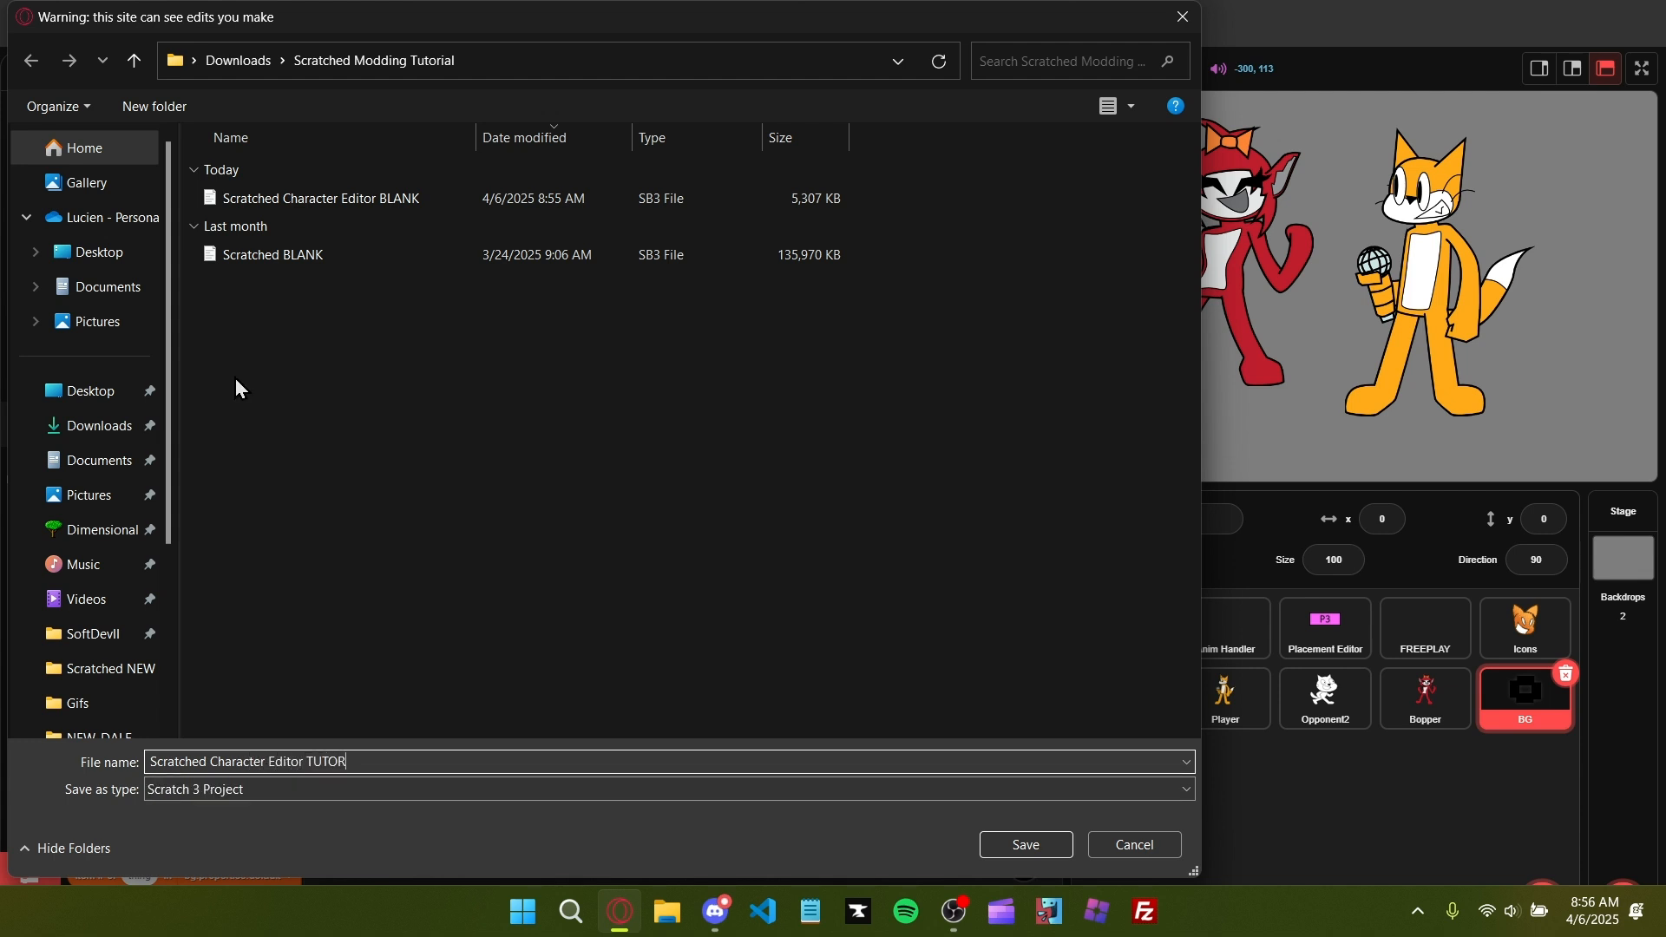
{"action": "type", "text": "IAL WOW"}
{"action": "left_click", "coordinate": [1015, 846]}
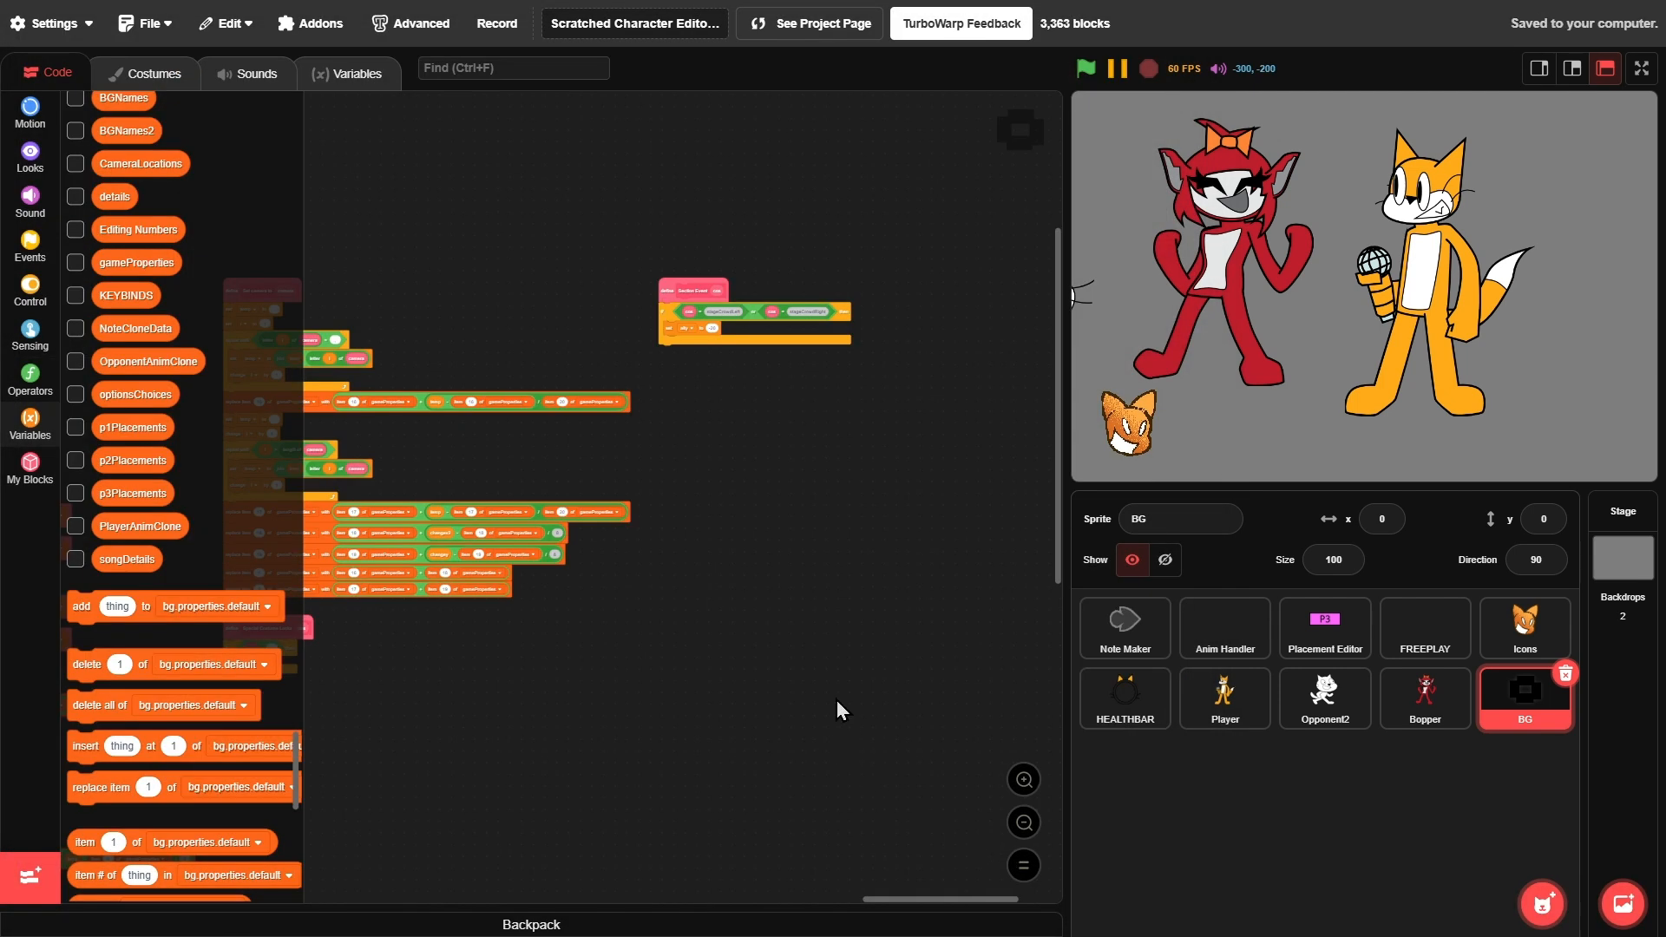
- Read the project title through to its end to check the new file name
{"action": "left_click", "coordinate": [586, 24]}
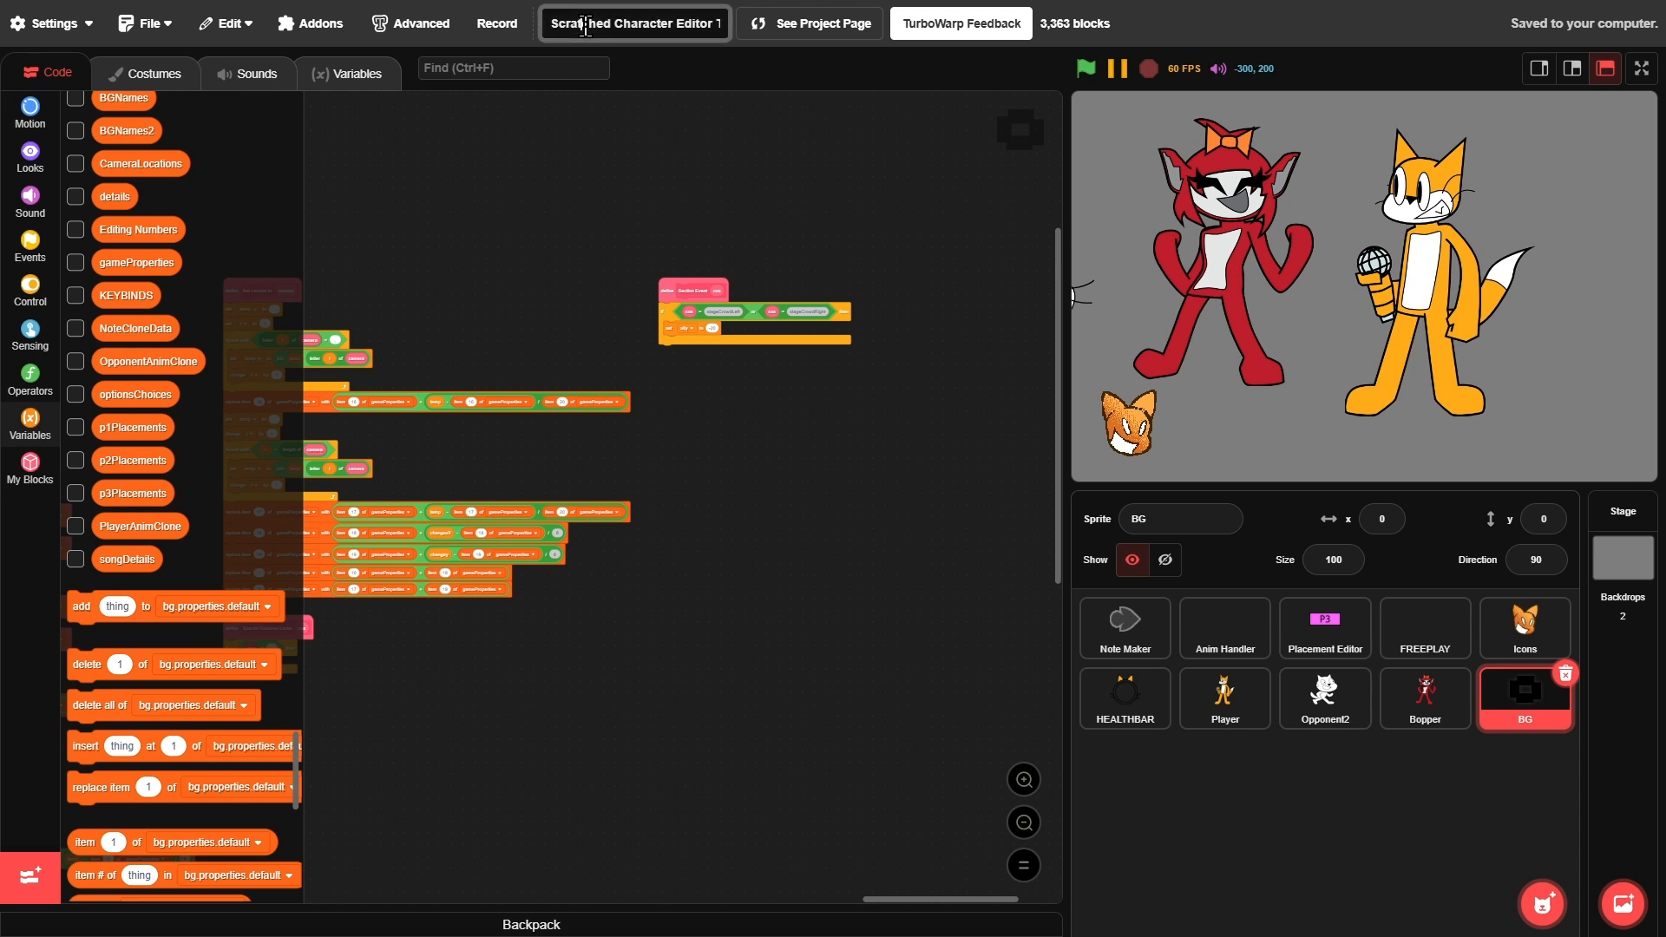
{"action": "key", "text": "Right"}
{"action": "key", "text": "Right"}
{"action": "key", "text": "Right"}
{"action": "key", "text": "Right"}
{"action": "key", "text": "Right"}
{"action": "key", "text": "Right"}
{"action": "key", "text": "Right"}
{"action": "key", "text": "Right"}
{"action": "key", "text": "Right"}
{"action": "key", "text": "Right"}
{"action": "key", "text": "Right"}
{"action": "key", "text": "Right"}
{"action": "key", "text": "Right"}
{"action": "key", "text": "Right"}
{"action": "key", "text": "Right"}
{"action": "key", "text": "Right"}
{"action": "key", "text": "Right"}
{"action": "key", "text": "Right"}
{"action": "key", "text": "Right"}
{"action": "key", "text": "Right"}
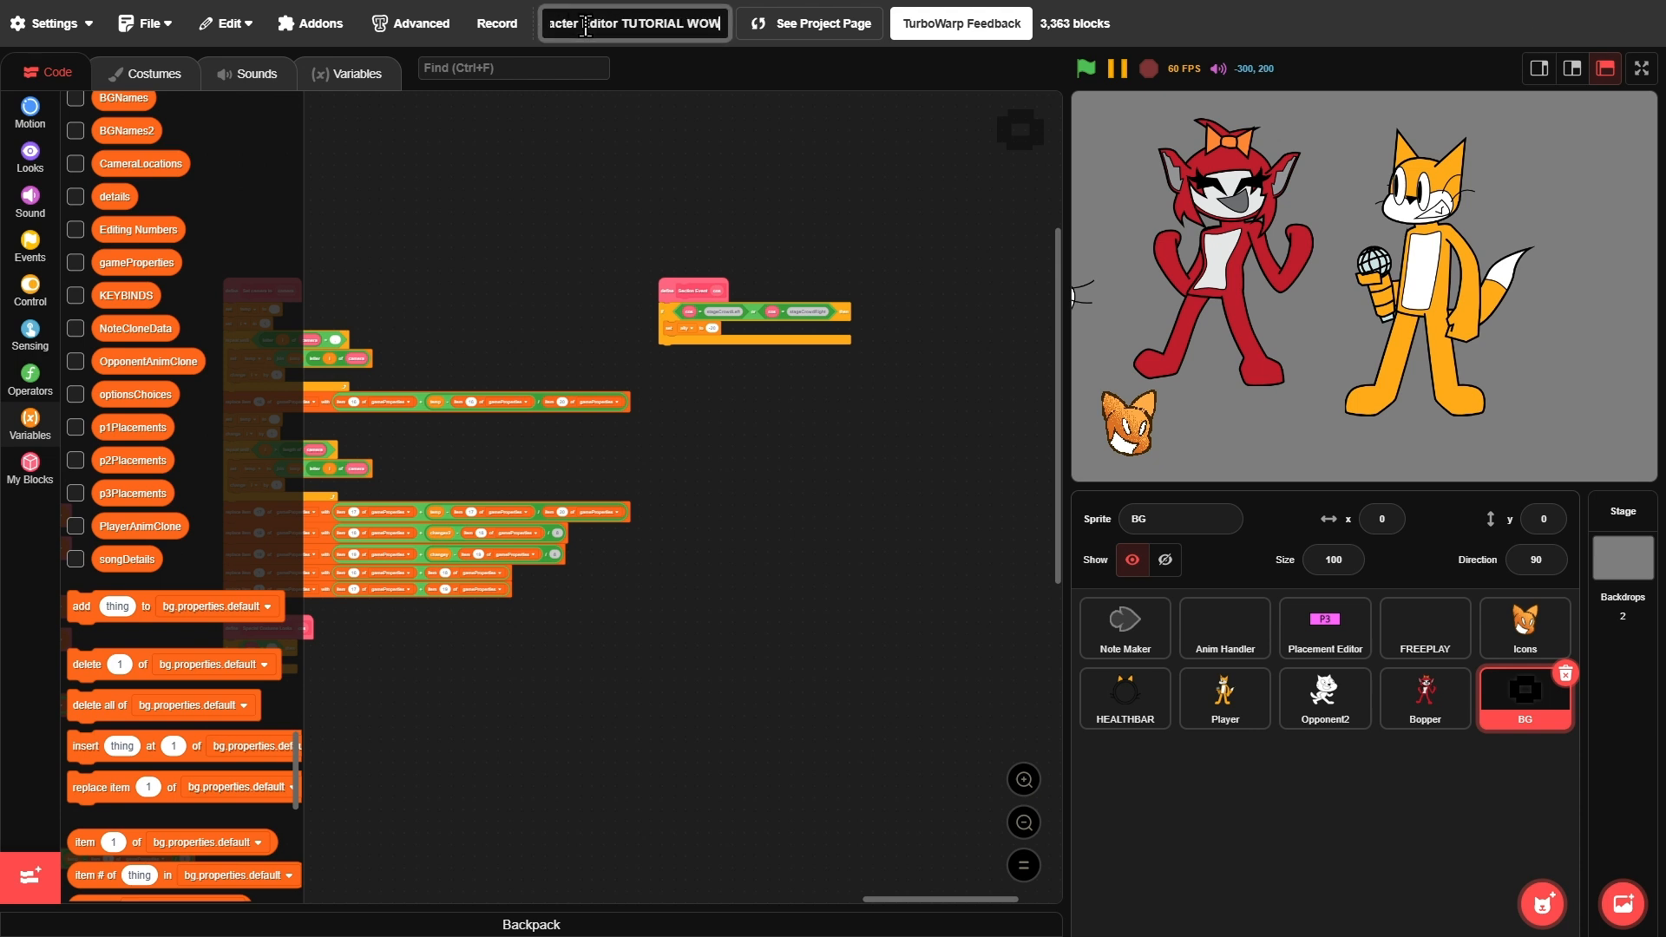
{"action": "left_click", "coordinate": [1007, 198]}
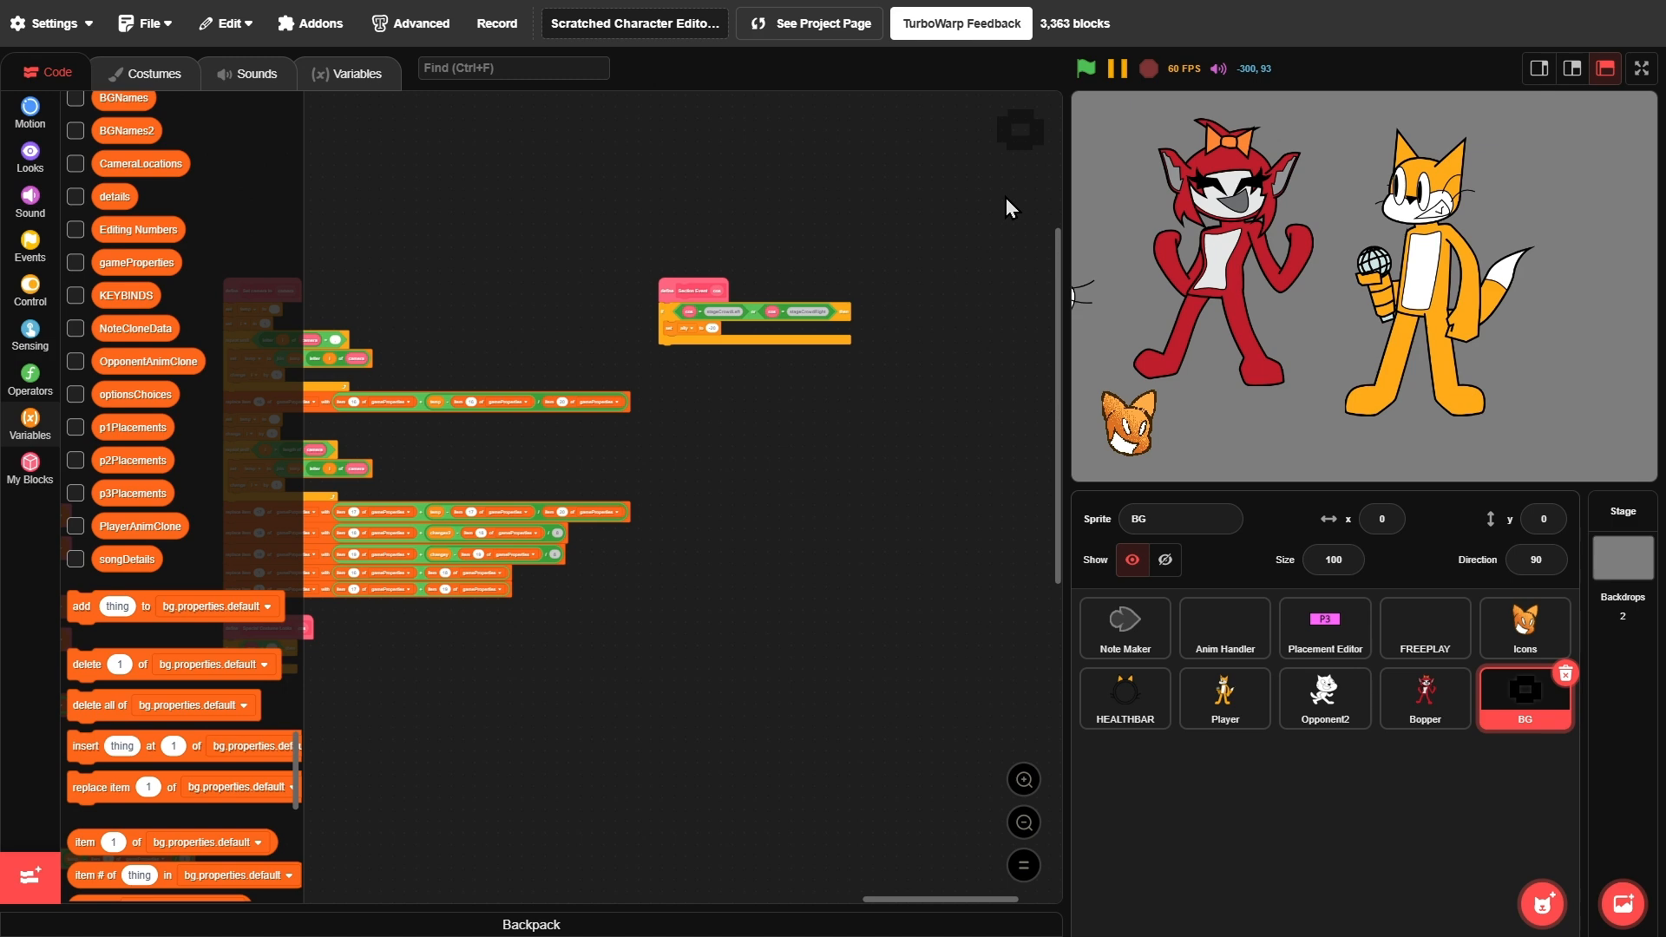
- Show the Player sprite's Icon Names and IconColor lists on the stage
{"action": "left_click", "coordinate": [1193, 692]}
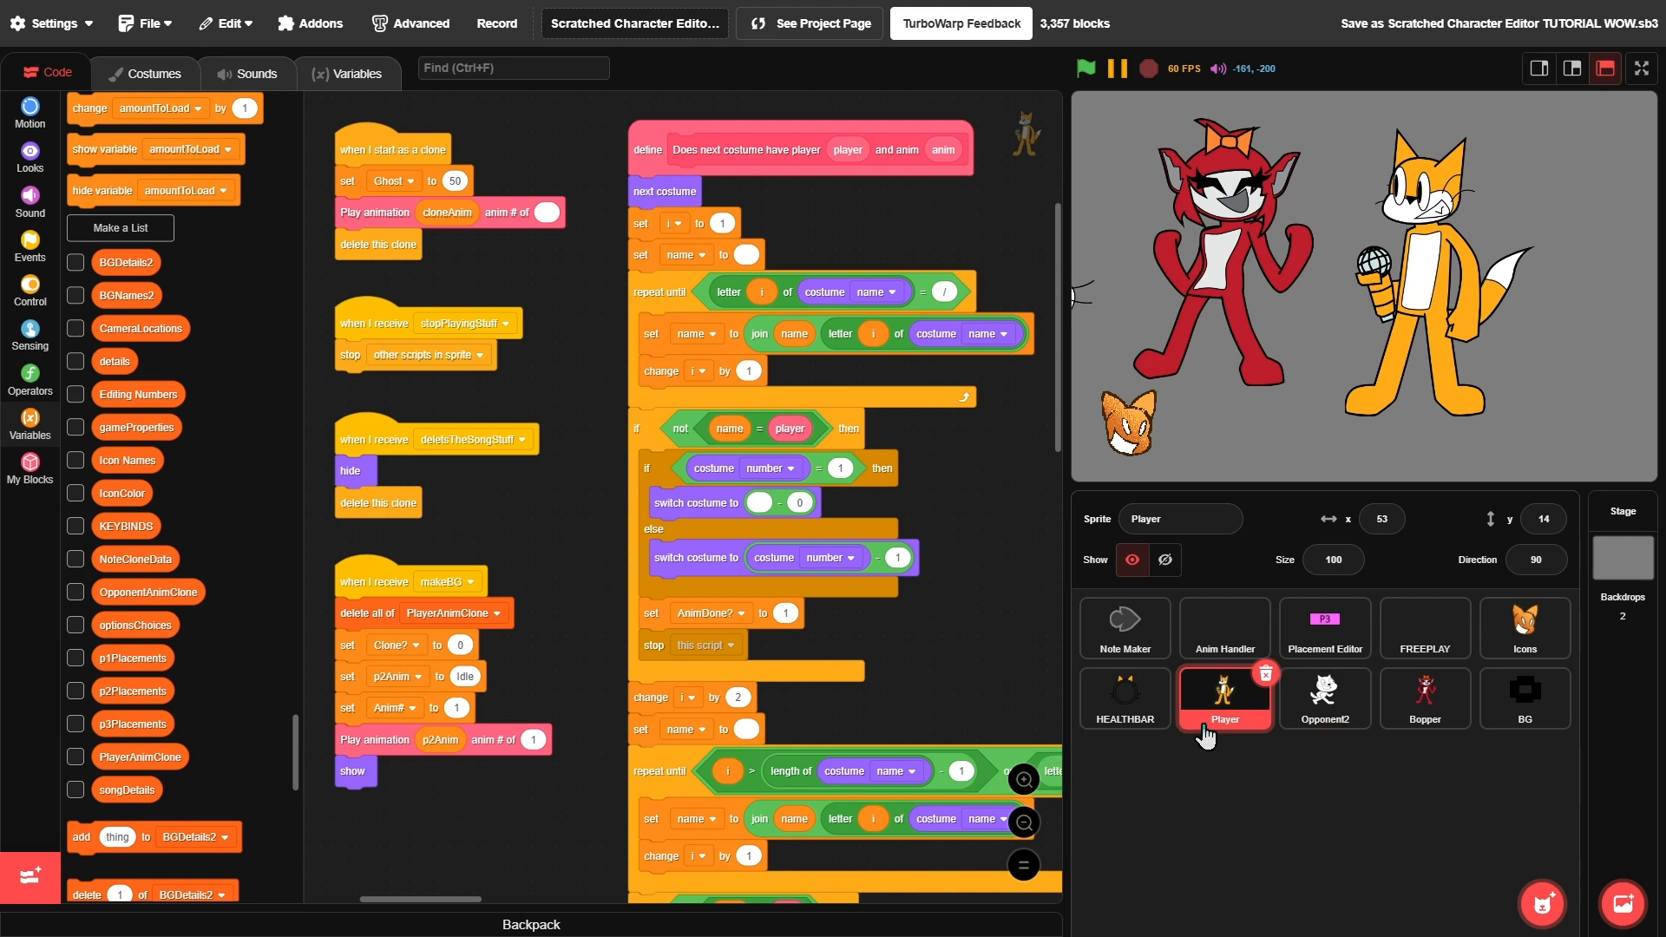
{"action": "left_click", "coordinate": [77, 463]}
{"action": "left_click", "coordinate": [76, 494]}
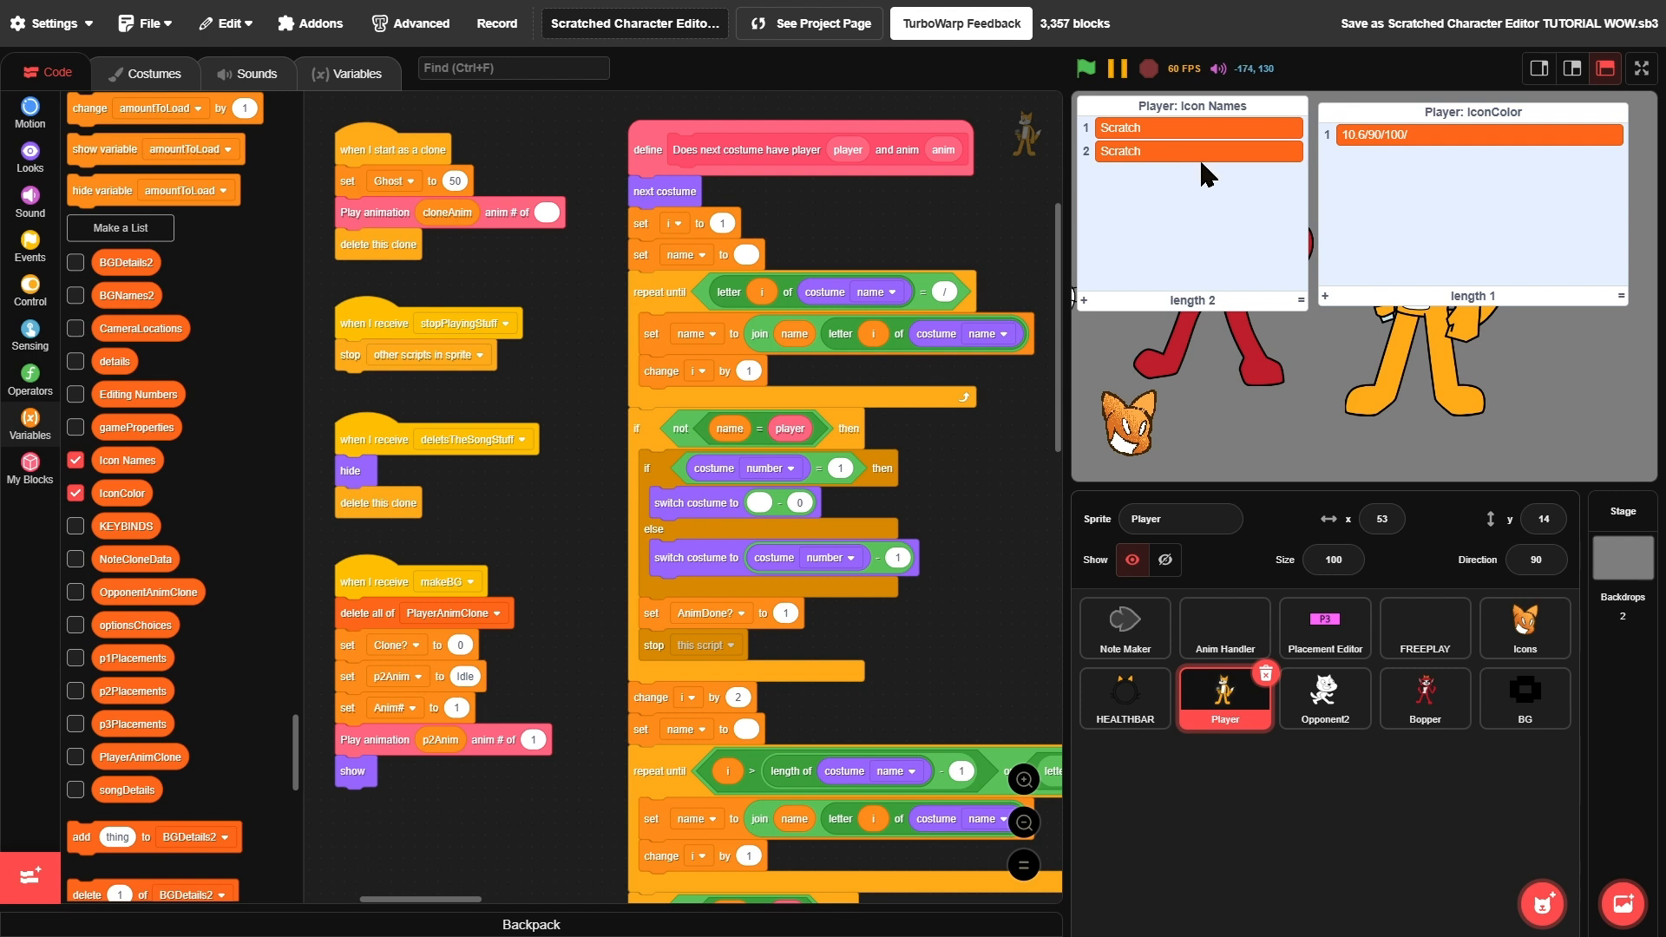
- Add the entries "ThisGuy" and "GuyIcon" to the end of the Player sprite's Icon Names list
{"action": "left_click", "coordinate": [1084, 300]}
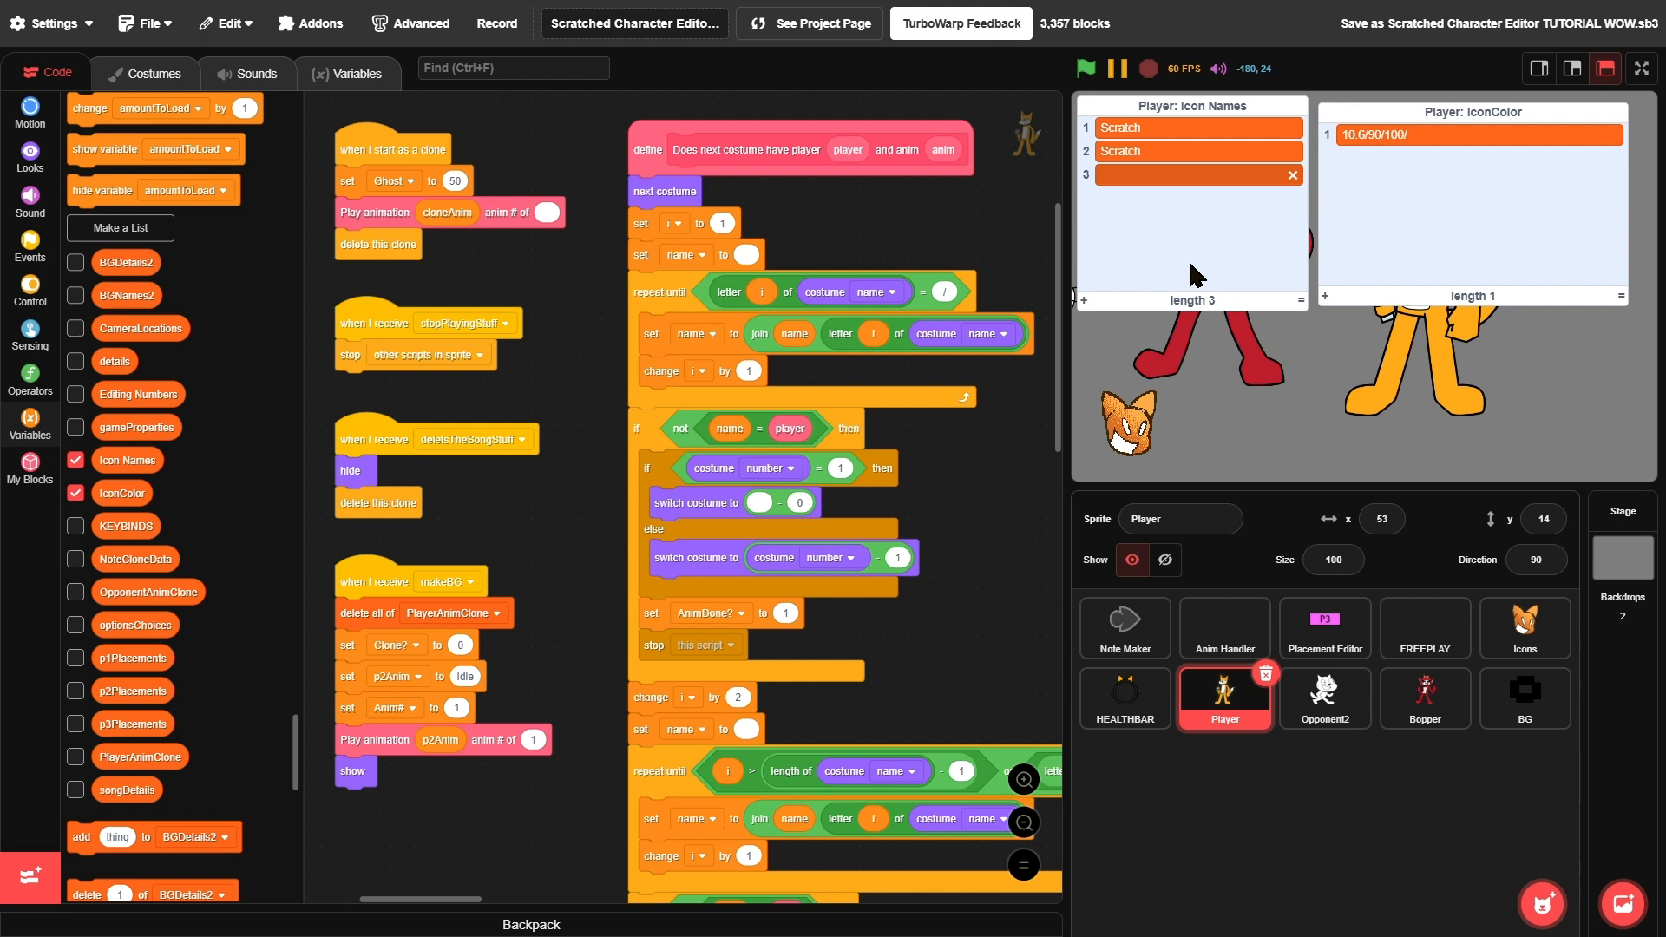
{"action": "type", "text": "ThisGuy"}
{"action": "double_click", "coordinate": [1119, 182]}
{"action": "left_click", "coordinate": [961, 237]}
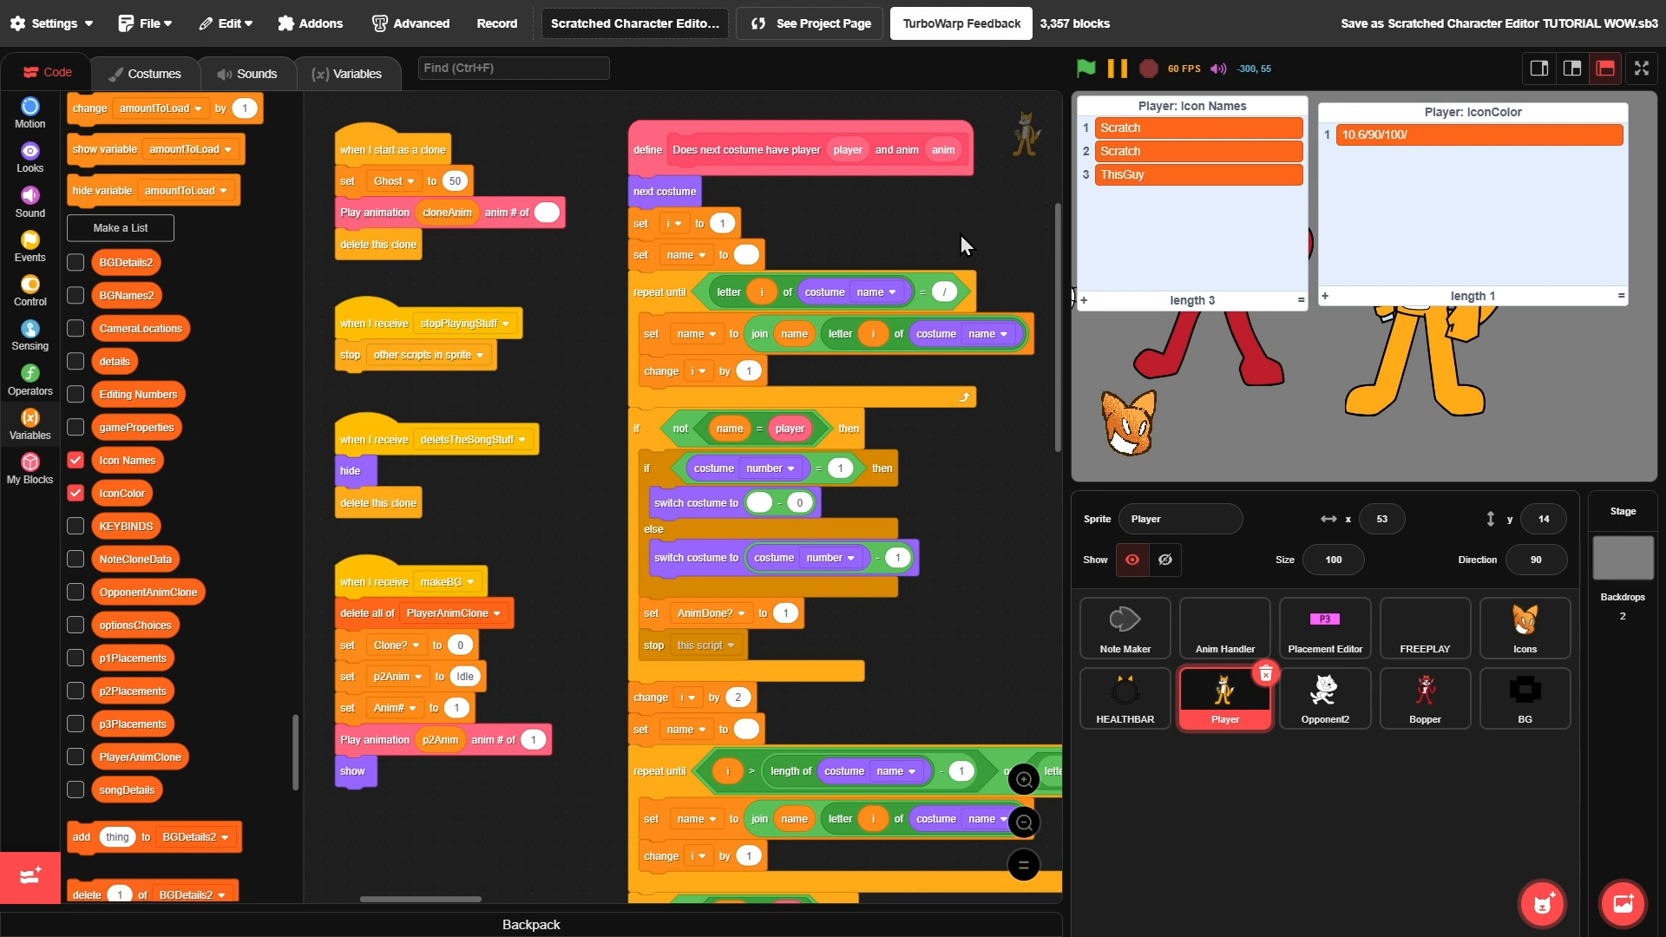
{"action": "left_click", "coordinate": [1084, 301]}
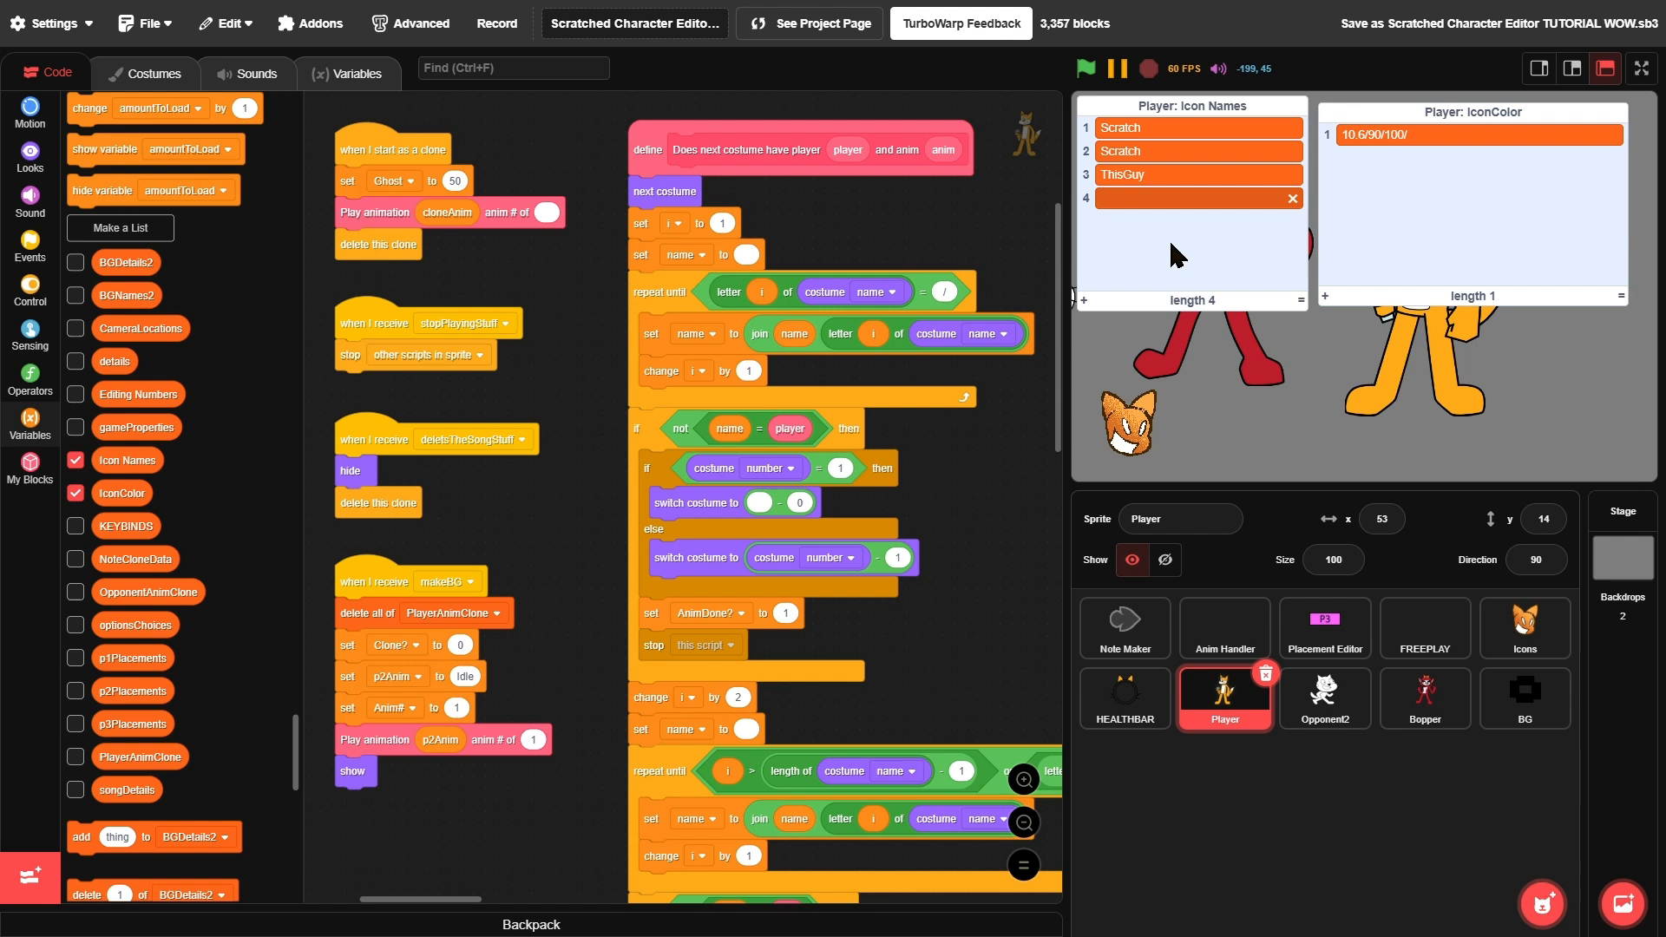
{"action": "type", "text": "GuyIcon"}
{"action": "left_click", "coordinate": [1169, 235]}
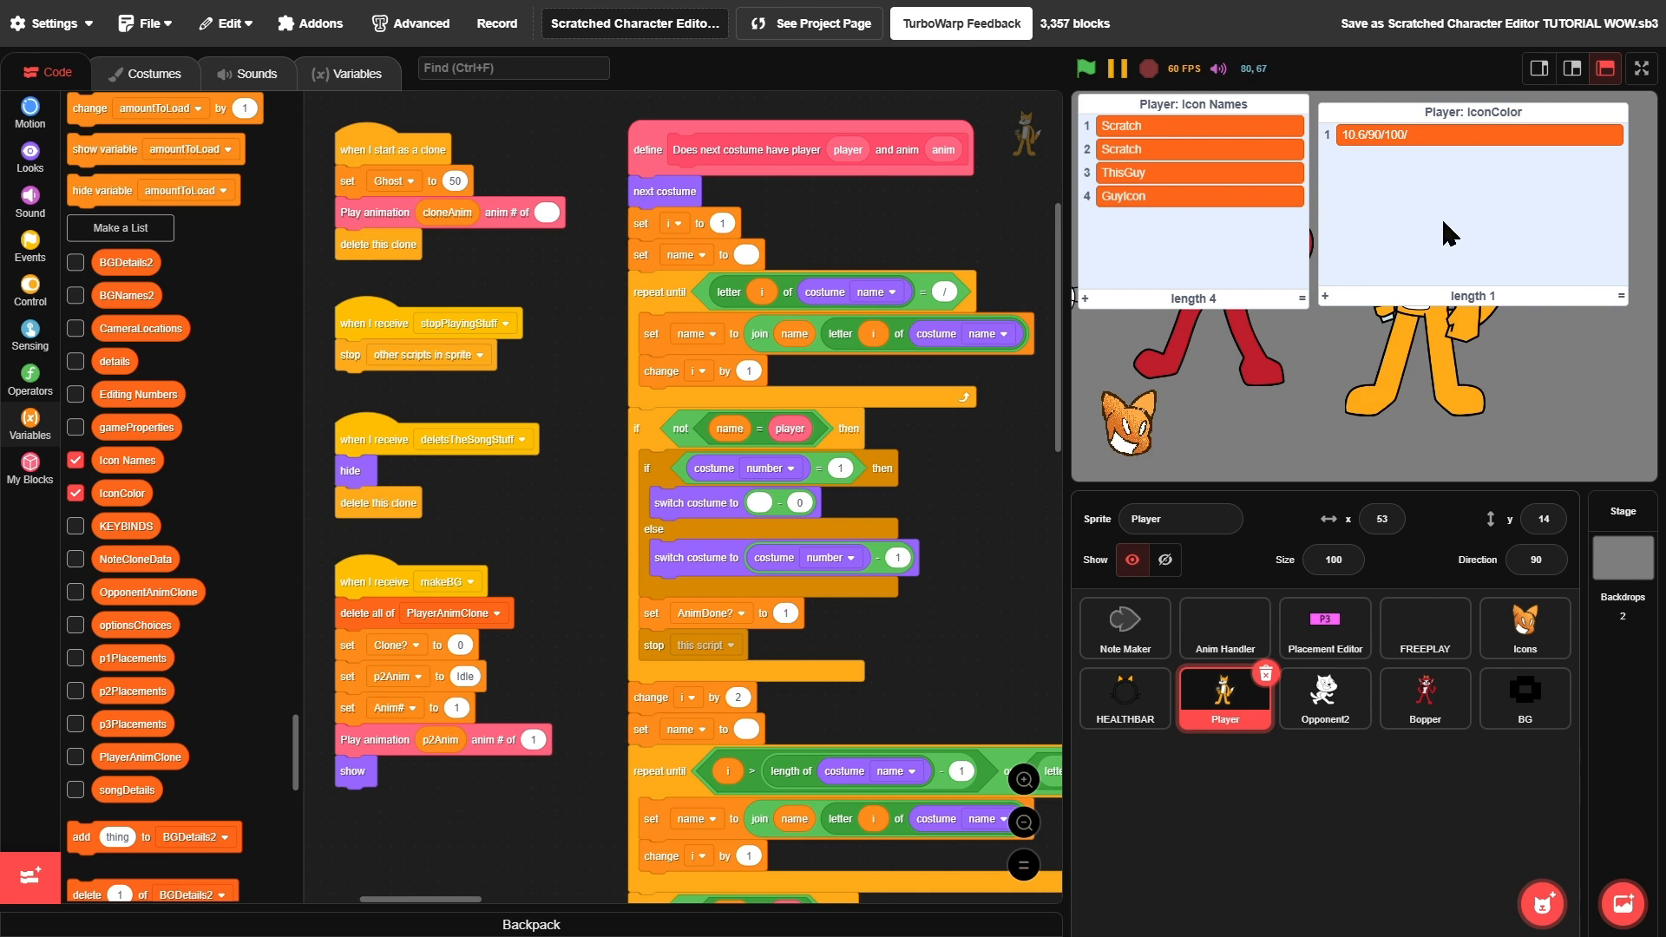
- Add a blank costume at the end of the Player sprite's costumes and take it out of the Scratch folder
{"action": "left_click", "coordinate": [148, 73]}
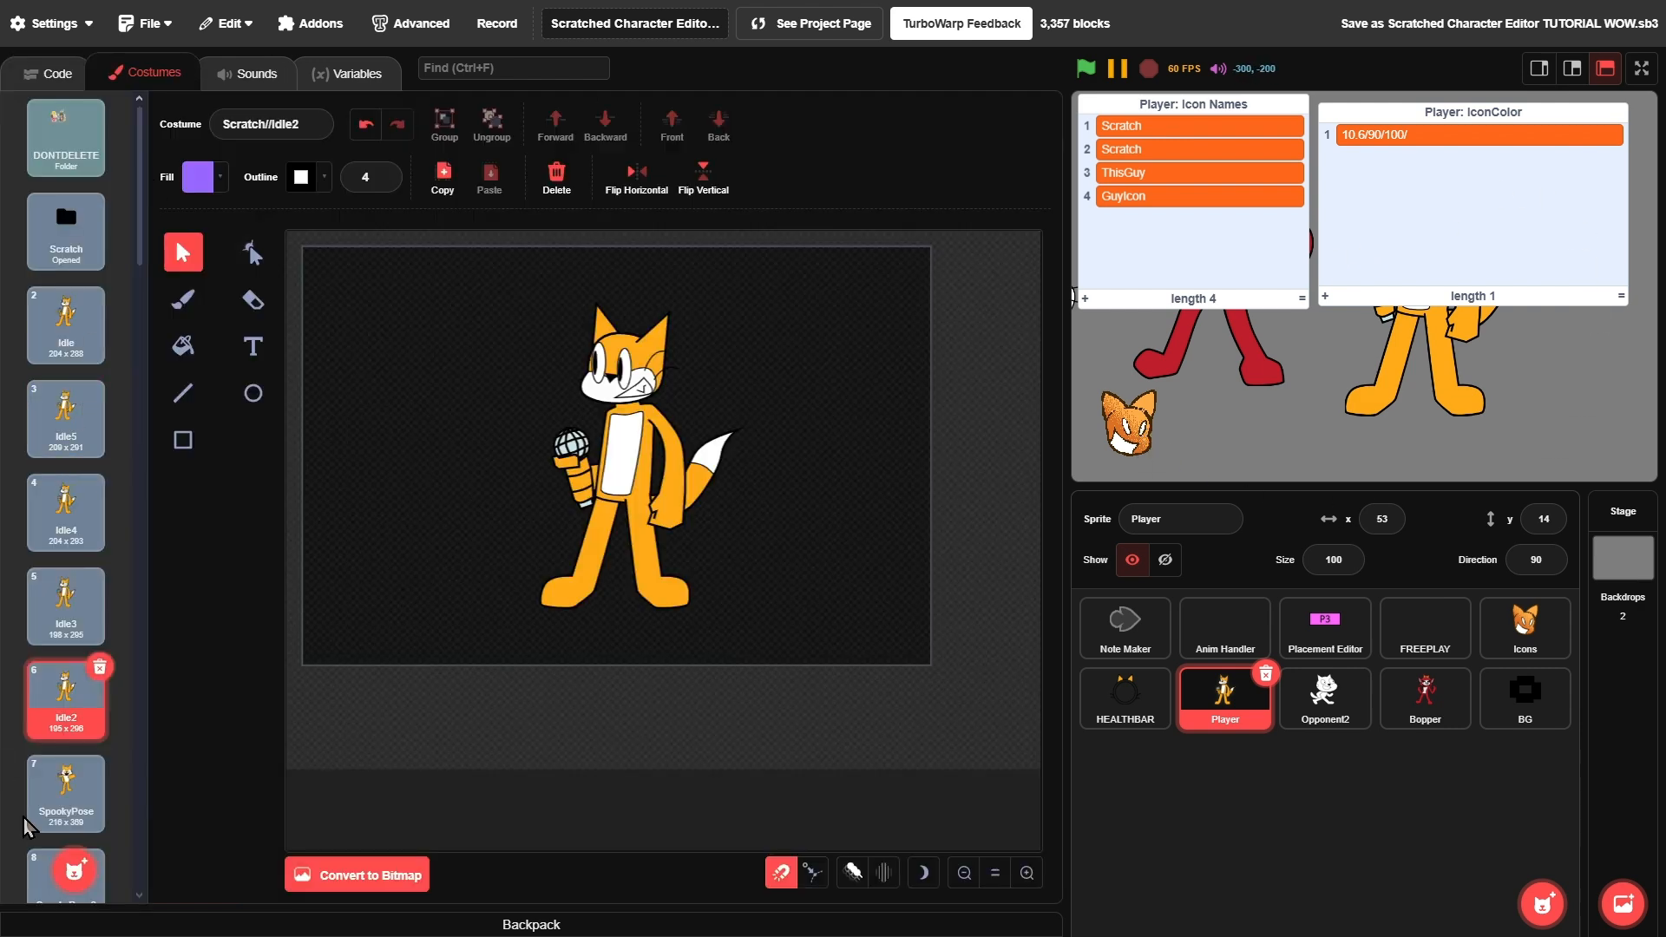
{"action": "scroll", "coordinate": [60, 781], "scroll_direction": "down", "scroll_amount": 20}
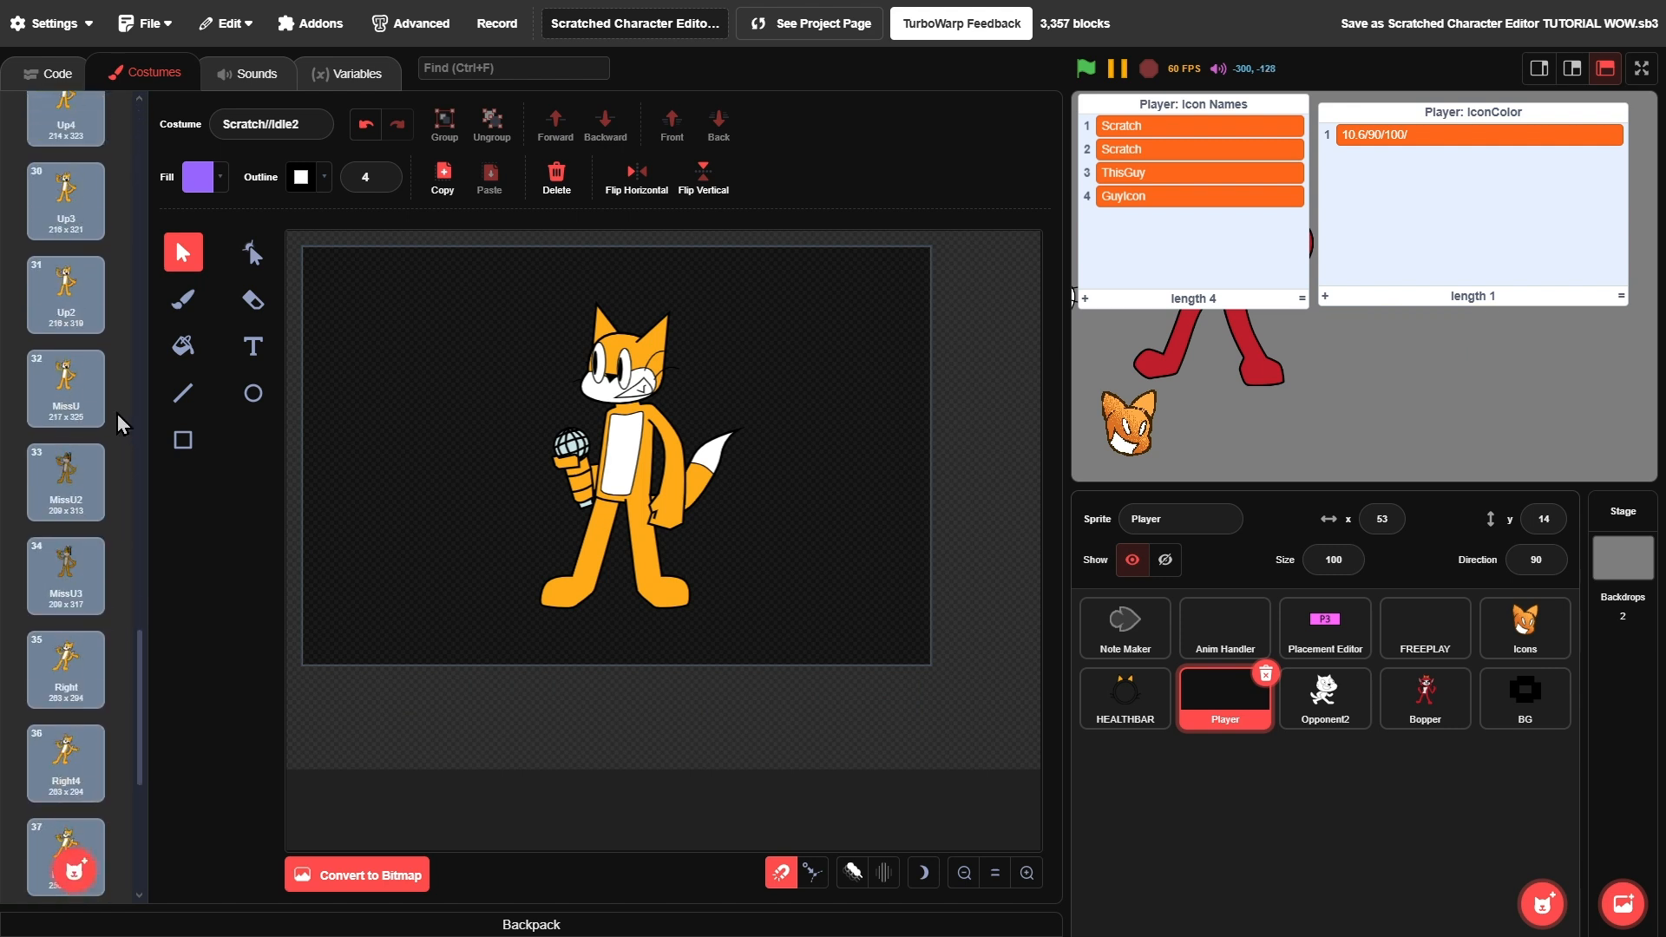
{"action": "scroll", "coordinate": [116, 416], "scroll_direction": "down", "scroll_amount": 6}
{"action": "left_click", "coordinate": [63, 768]}
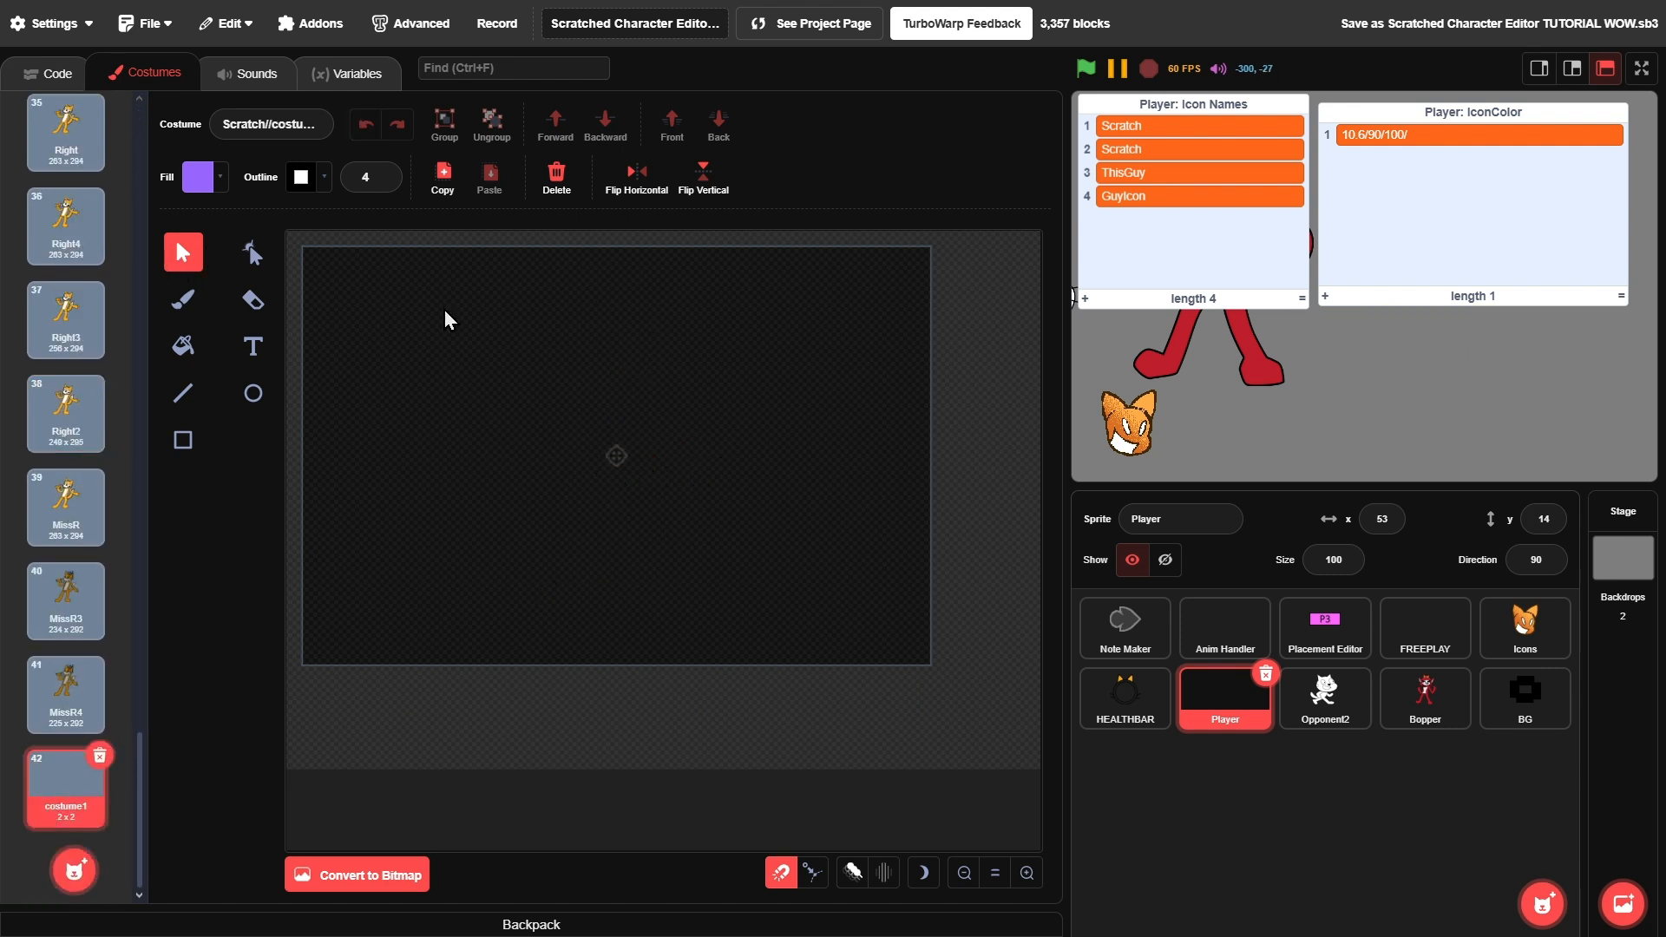
{"action": "left_click", "coordinate": [260, 126]}
{"action": "left_click_drag", "start_coordinate": [65, 781], "coordinate": [63, 716]}
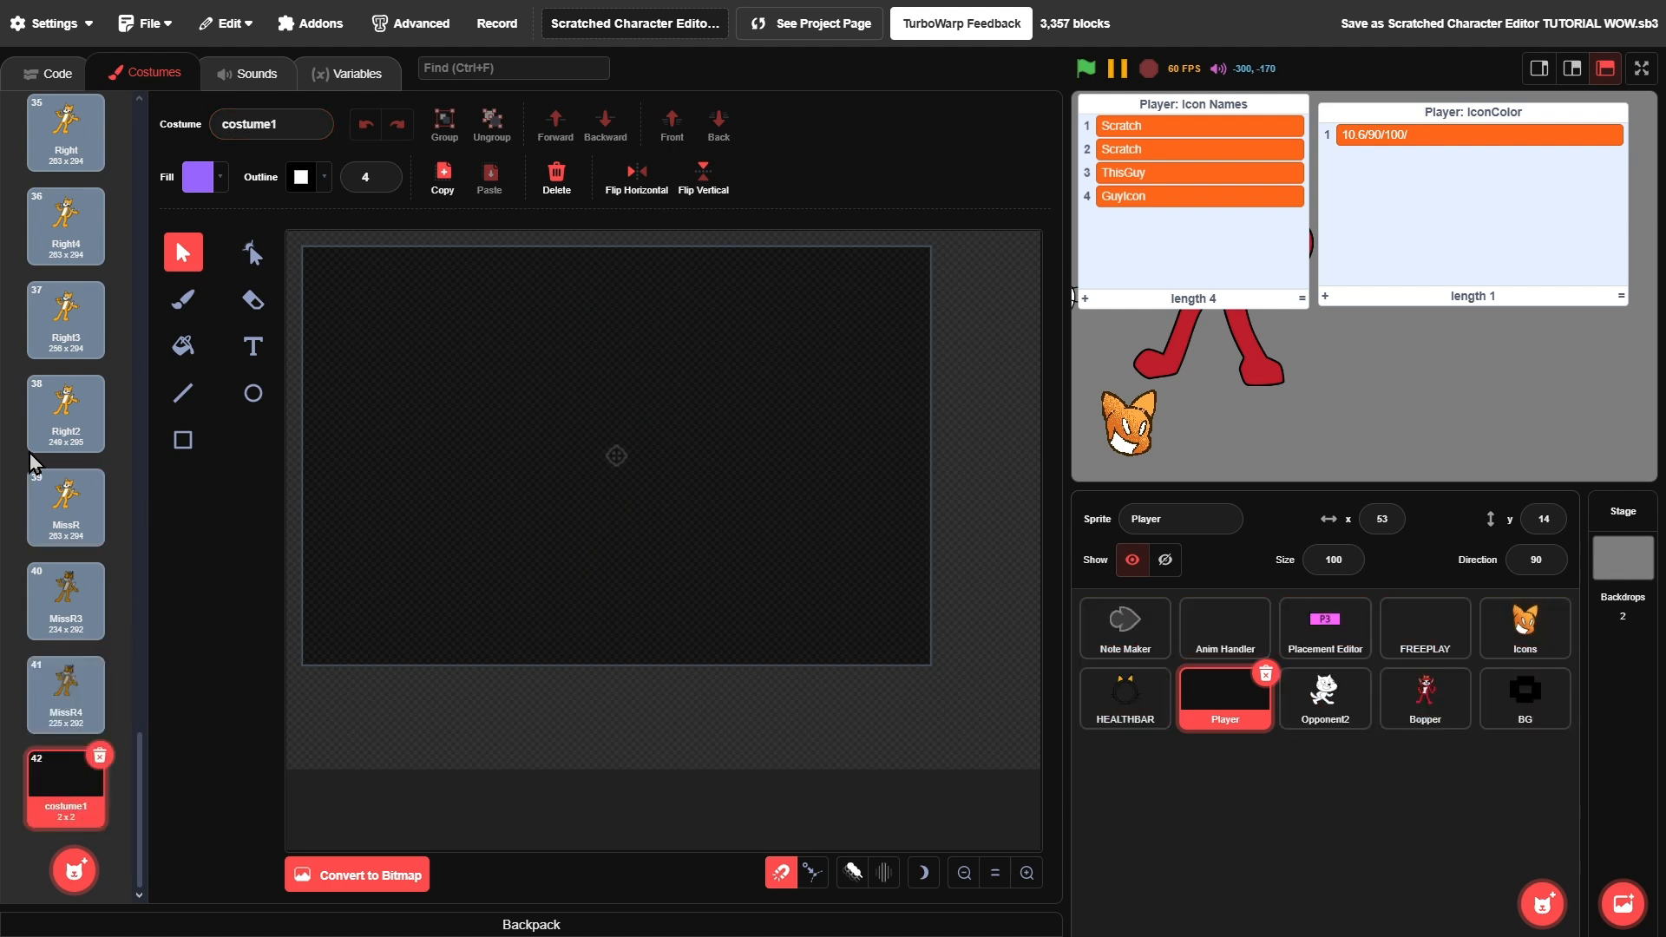
- Draw a purple ellipse with a black outline, about 87 by 53, just above the centre of the blank costume
{"action": "left_click", "coordinate": [1028, 877]}
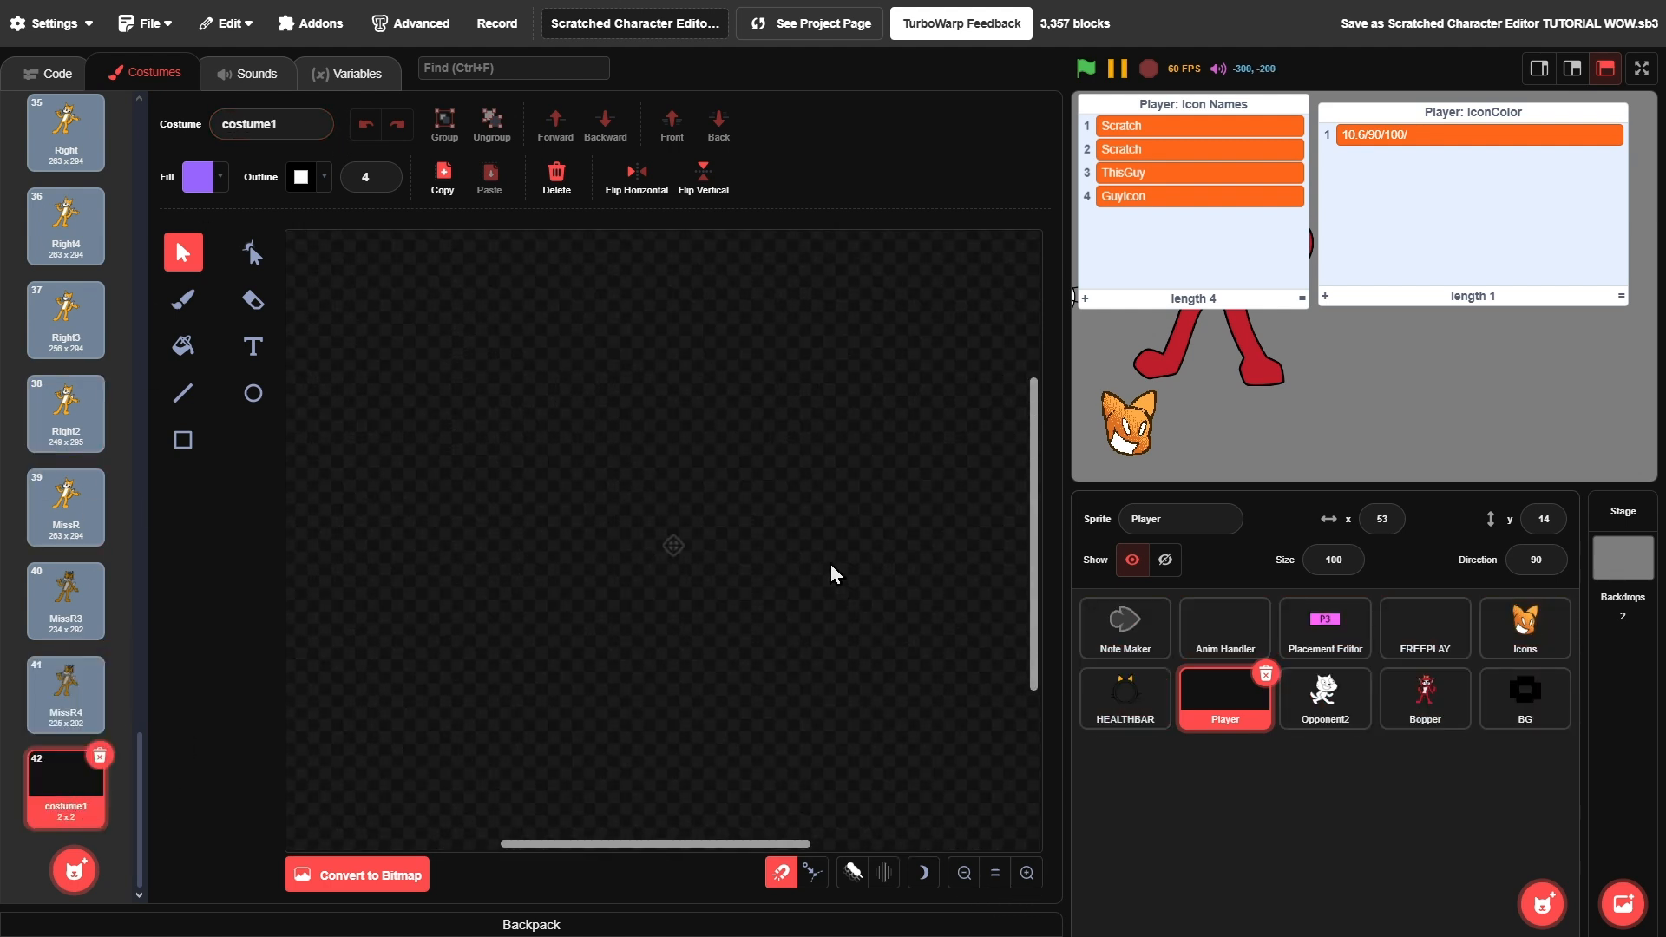
{"action": "key", "text": "c"}
{"action": "left_click_drag", "start_coordinate": [544, 372], "coordinate": [799, 521]}
{"action": "left_click_drag", "start_coordinate": [730, 454], "coordinate": [732, 474]}
{"action": "left_click", "coordinate": [404, 427]}
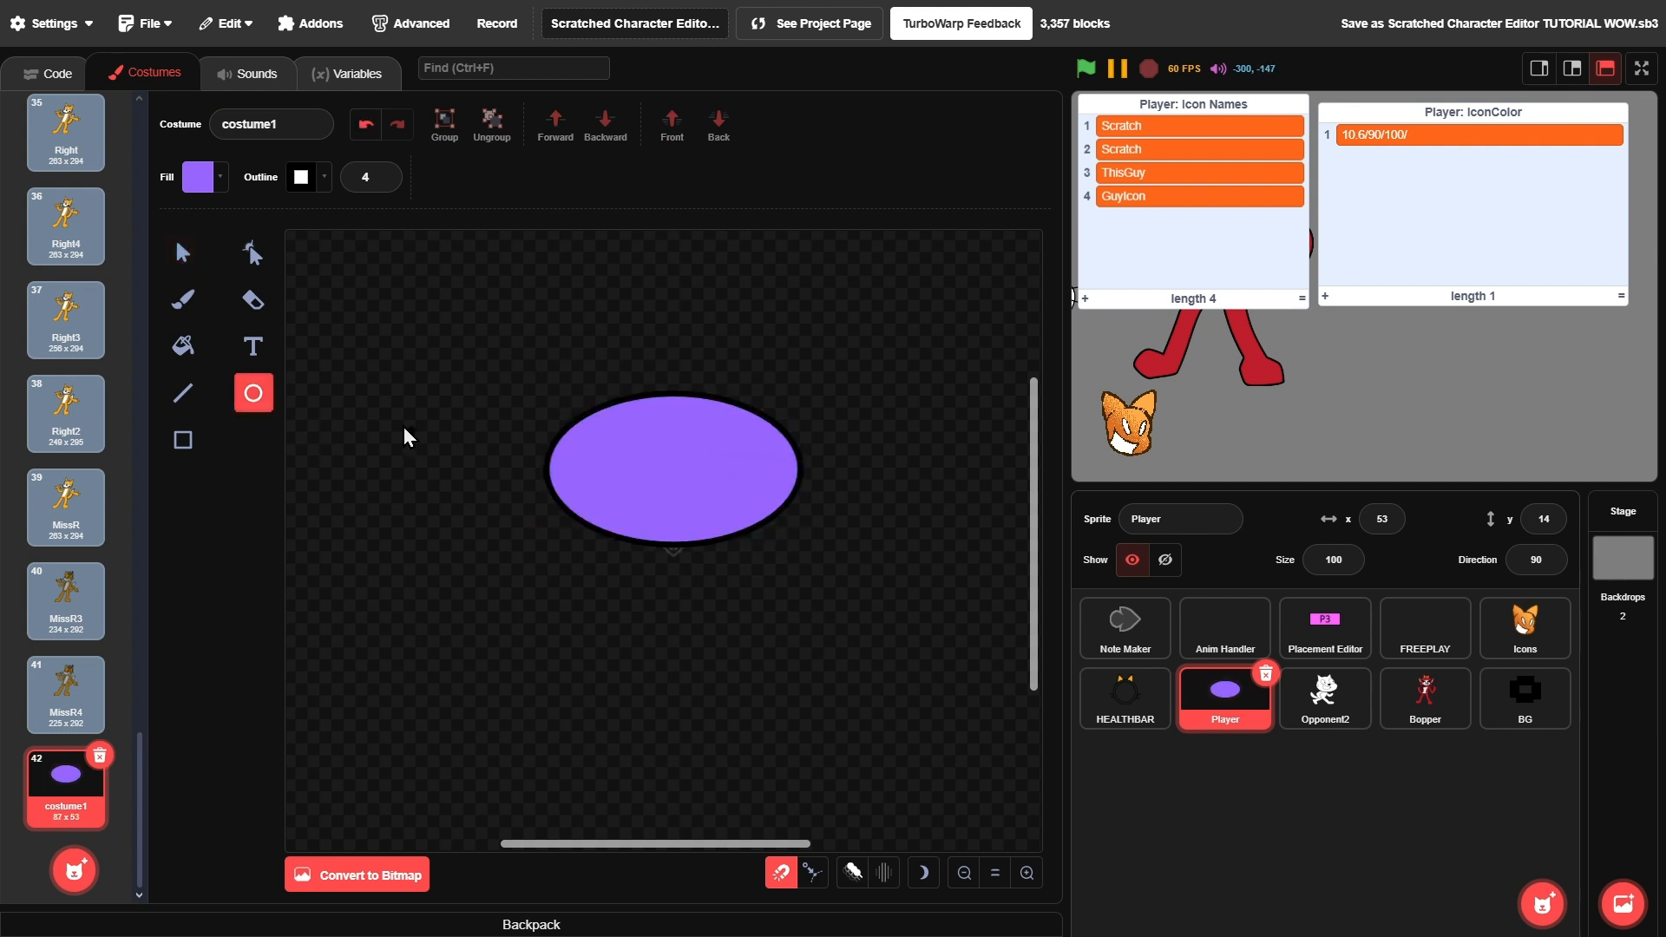
- Draw a small solid black circle on the left part of the purple ellipse and duplicate it slightly lower right as the second eye
{"action": "left_click", "coordinate": [184, 393]}
{"action": "left_click", "coordinate": [254, 395]}
{"action": "left_click", "coordinate": [198, 177]}
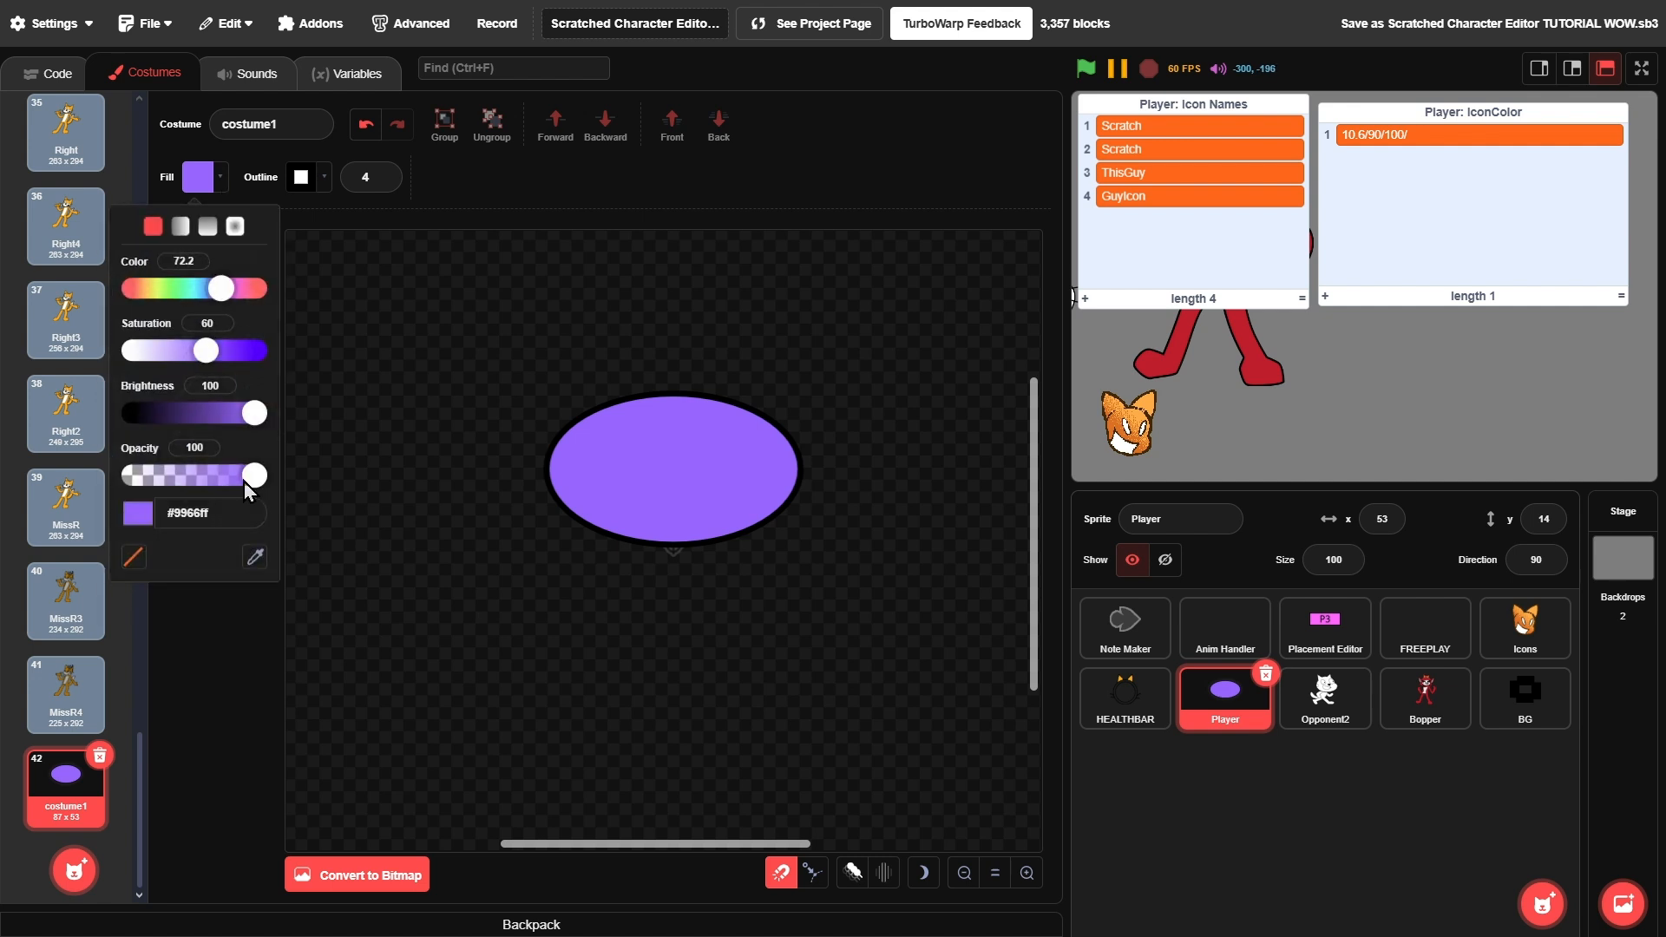
{"action": "left_click_drag", "start_coordinate": [247, 413], "coordinate": [102, 466]}
{"action": "left_click", "coordinate": [617, 480]}
{"action": "scroll", "coordinate": [614, 460], "scroll_direction": "up", "scroll_amount": 2}
{"action": "left_click_drag", "start_coordinate": [548, 441], "coordinate": [637, 508]}
{"action": "key", "text": "ctrl+c"}
{"action": "key", "text": "ctrl+v"}
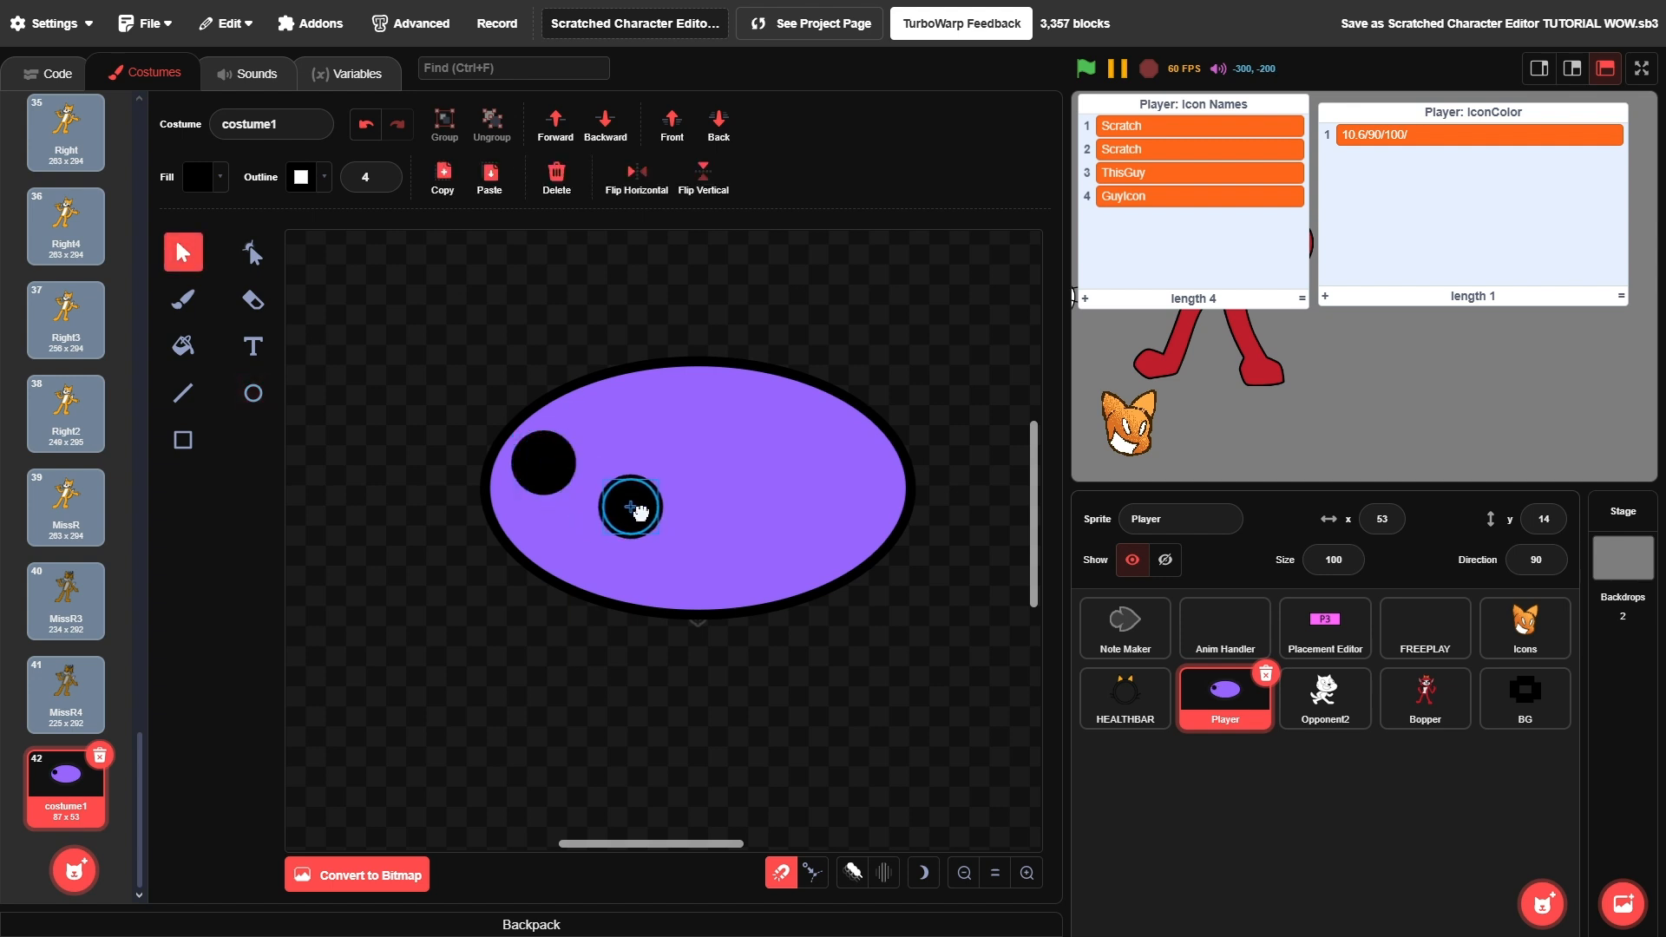
{"action": "left_click", "coordinate": [559, 628]}
- Draw two bent legs and two short bent arms on the ellipse's lower edge with black lines of width 4
{"action": "scroll", "coordinate": [547, 620], "scroll_direction": "down", "scroll_amount": 2}
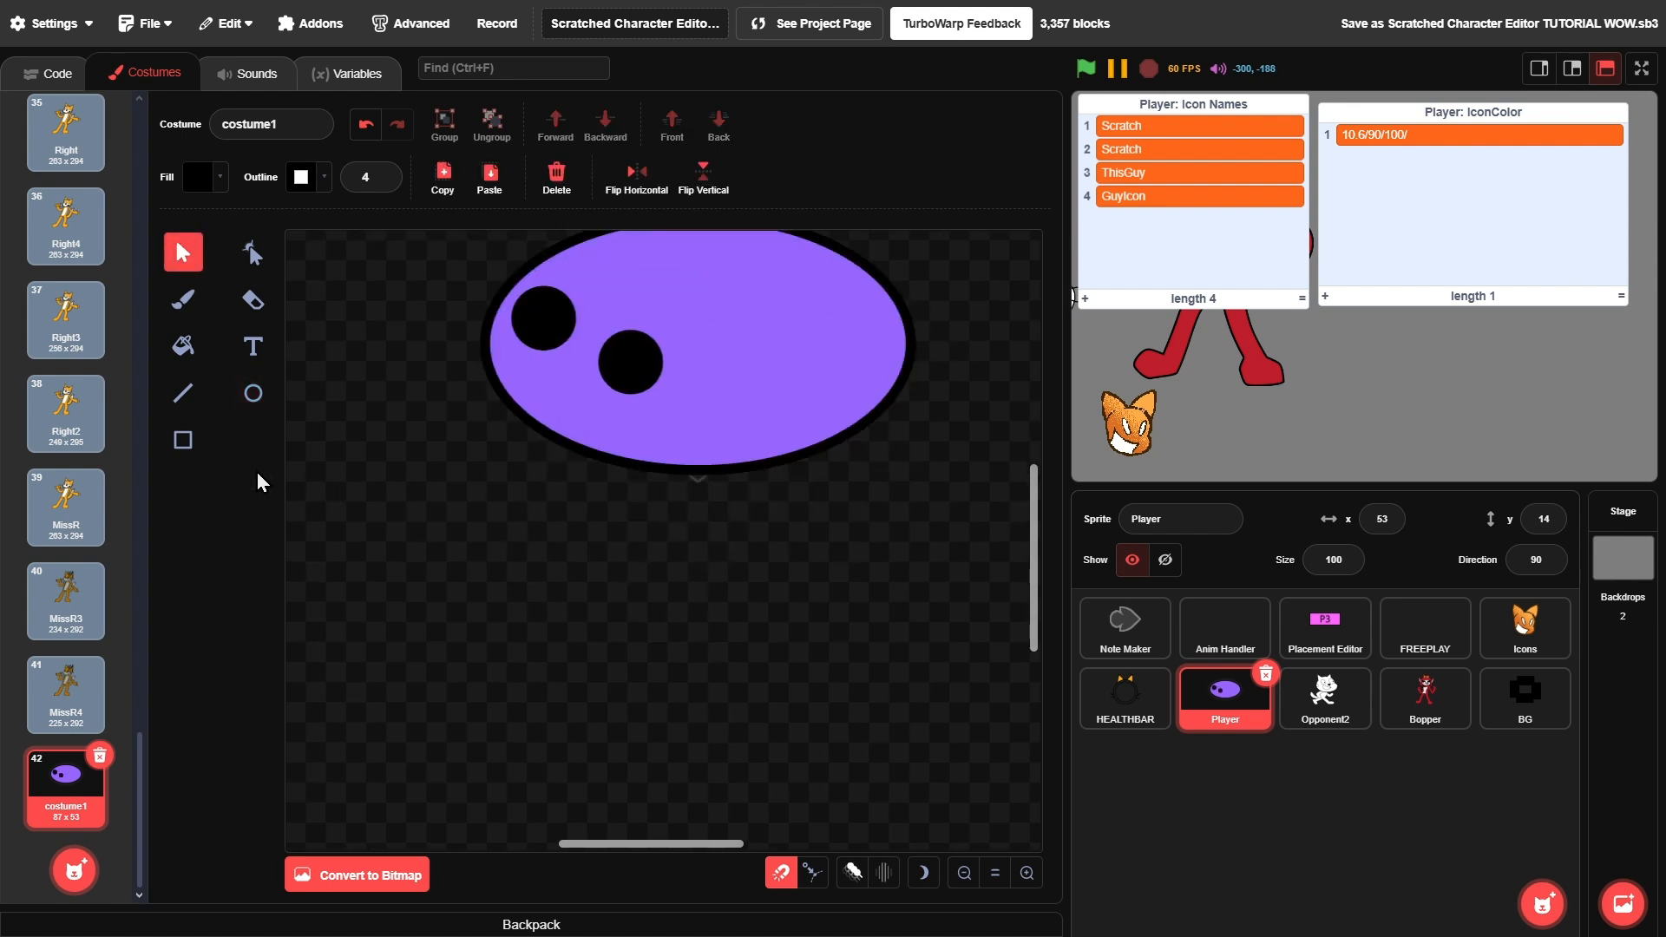
{"action": "left_click", "coordinate": [183, 393]}
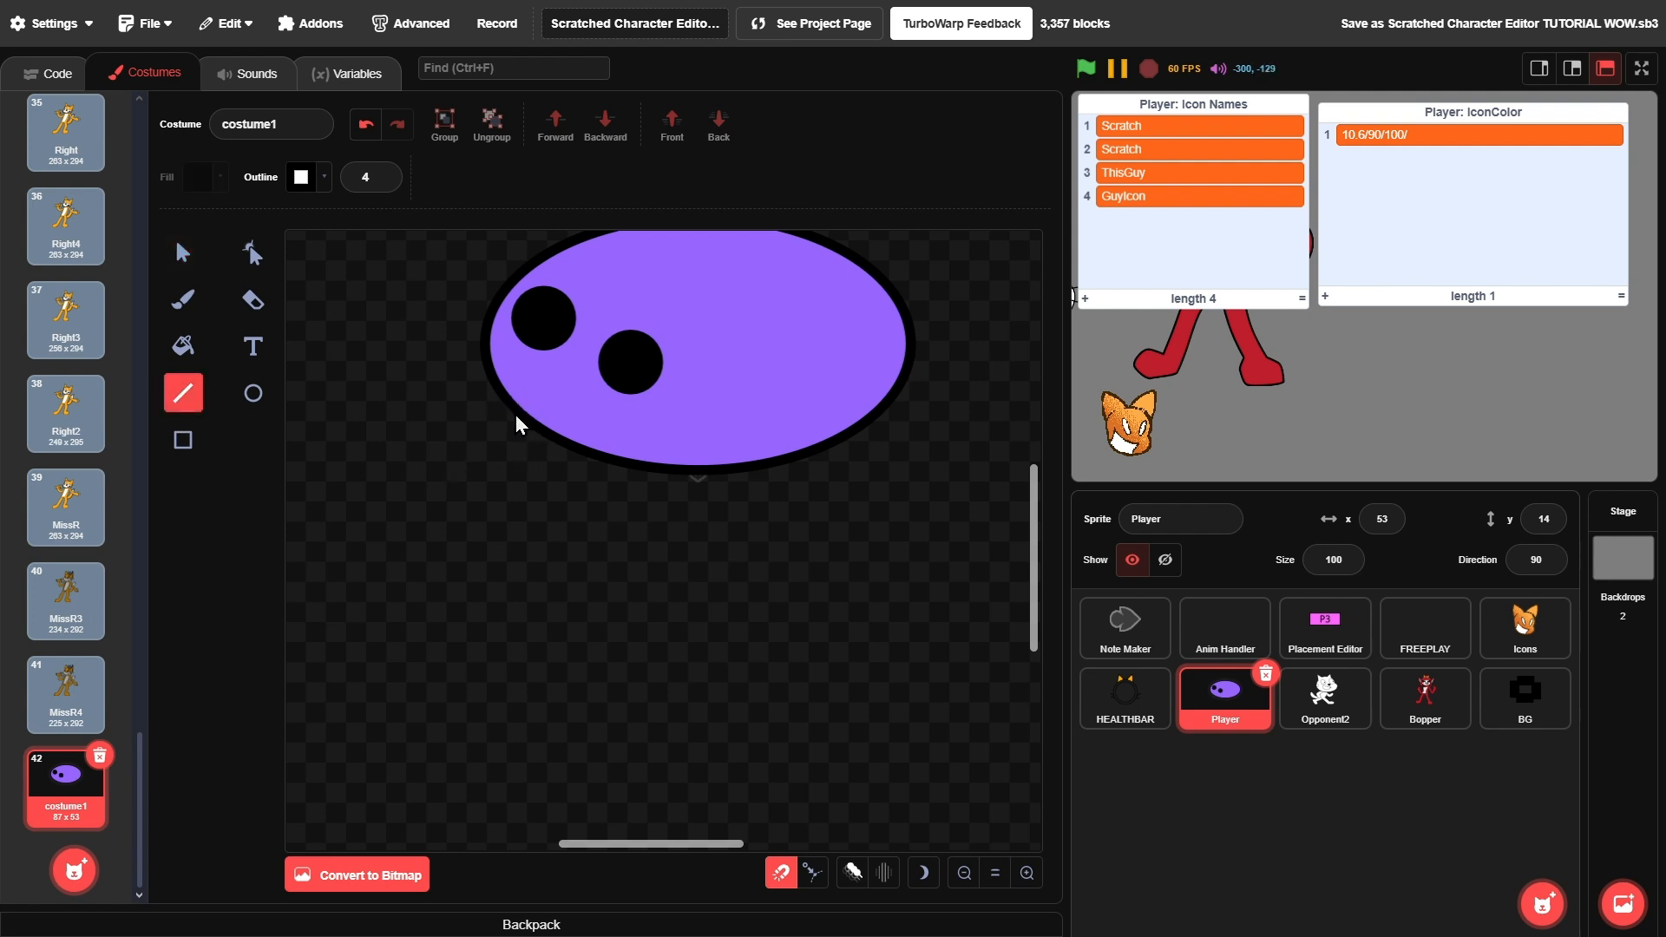
{"action": "left_click_drag", "start_coordinate": [864, 439], "coordinate": [955, 564]}
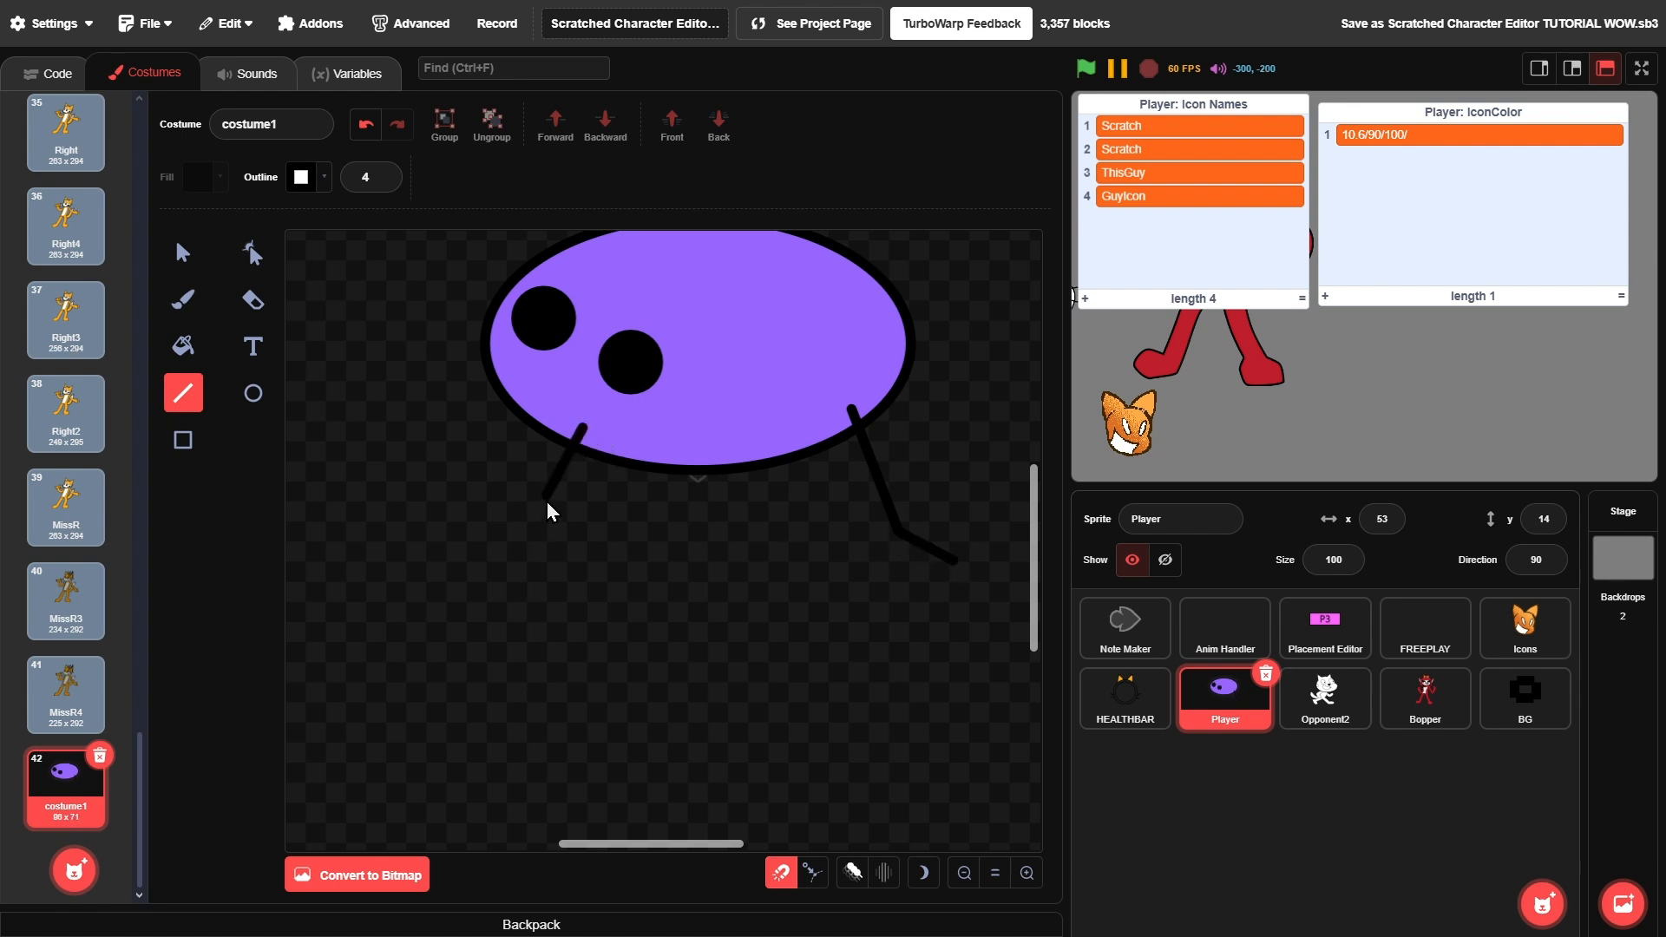
{"action": "left_click_drag", "start_coordinate": [525, 545], "coordinate": [468, 556]}
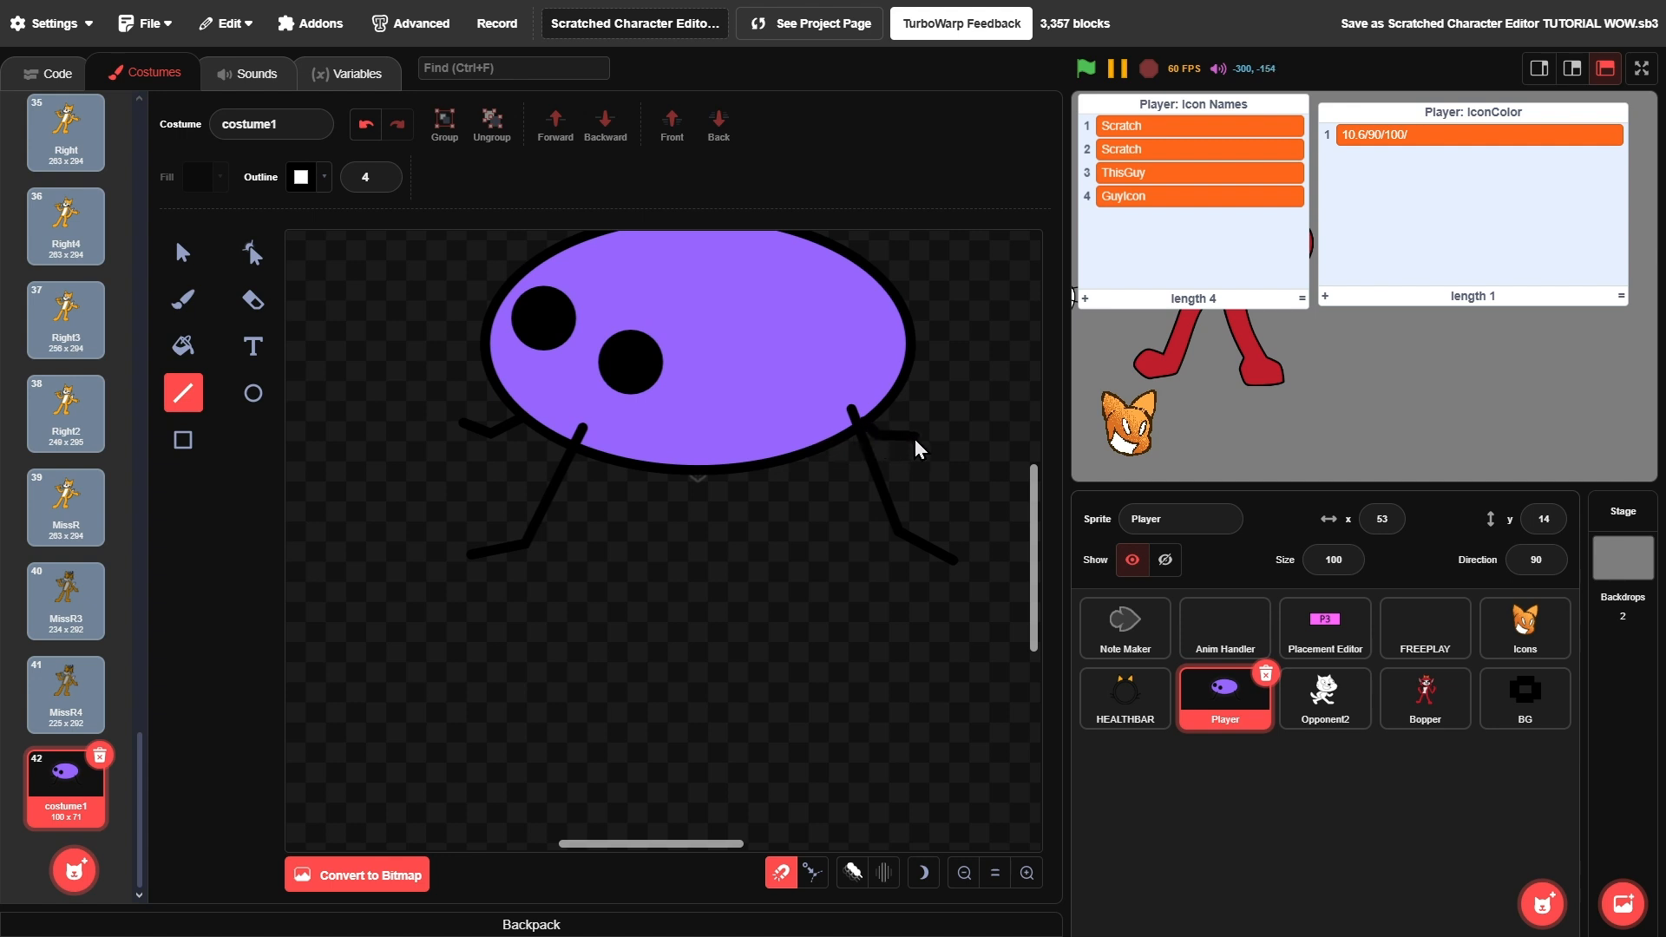
{"action": "left_click", "coordinate": [253, 253]}
{"action": "left_click", "coordinate": [511, 426]}
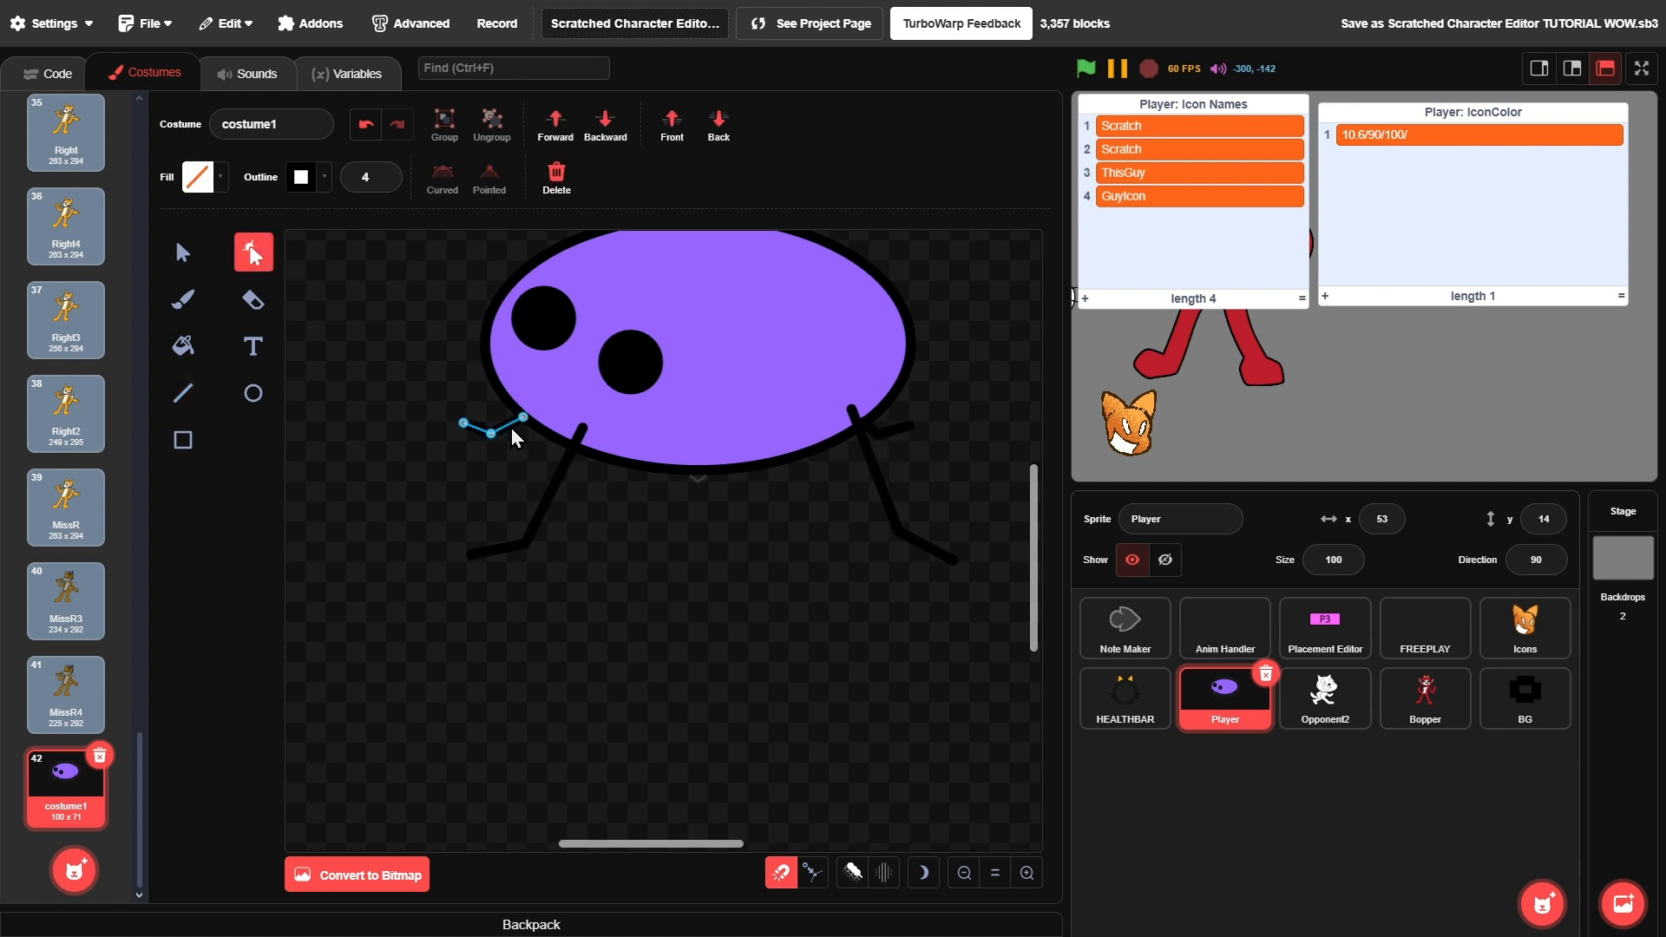
{"action": "left_click", "coordinate": [867, 428]}
{"action": "left_click", "coordinate": [492, 430], "text": "shift"}
{"action": "left_click", "coordinate": [810, 564]}
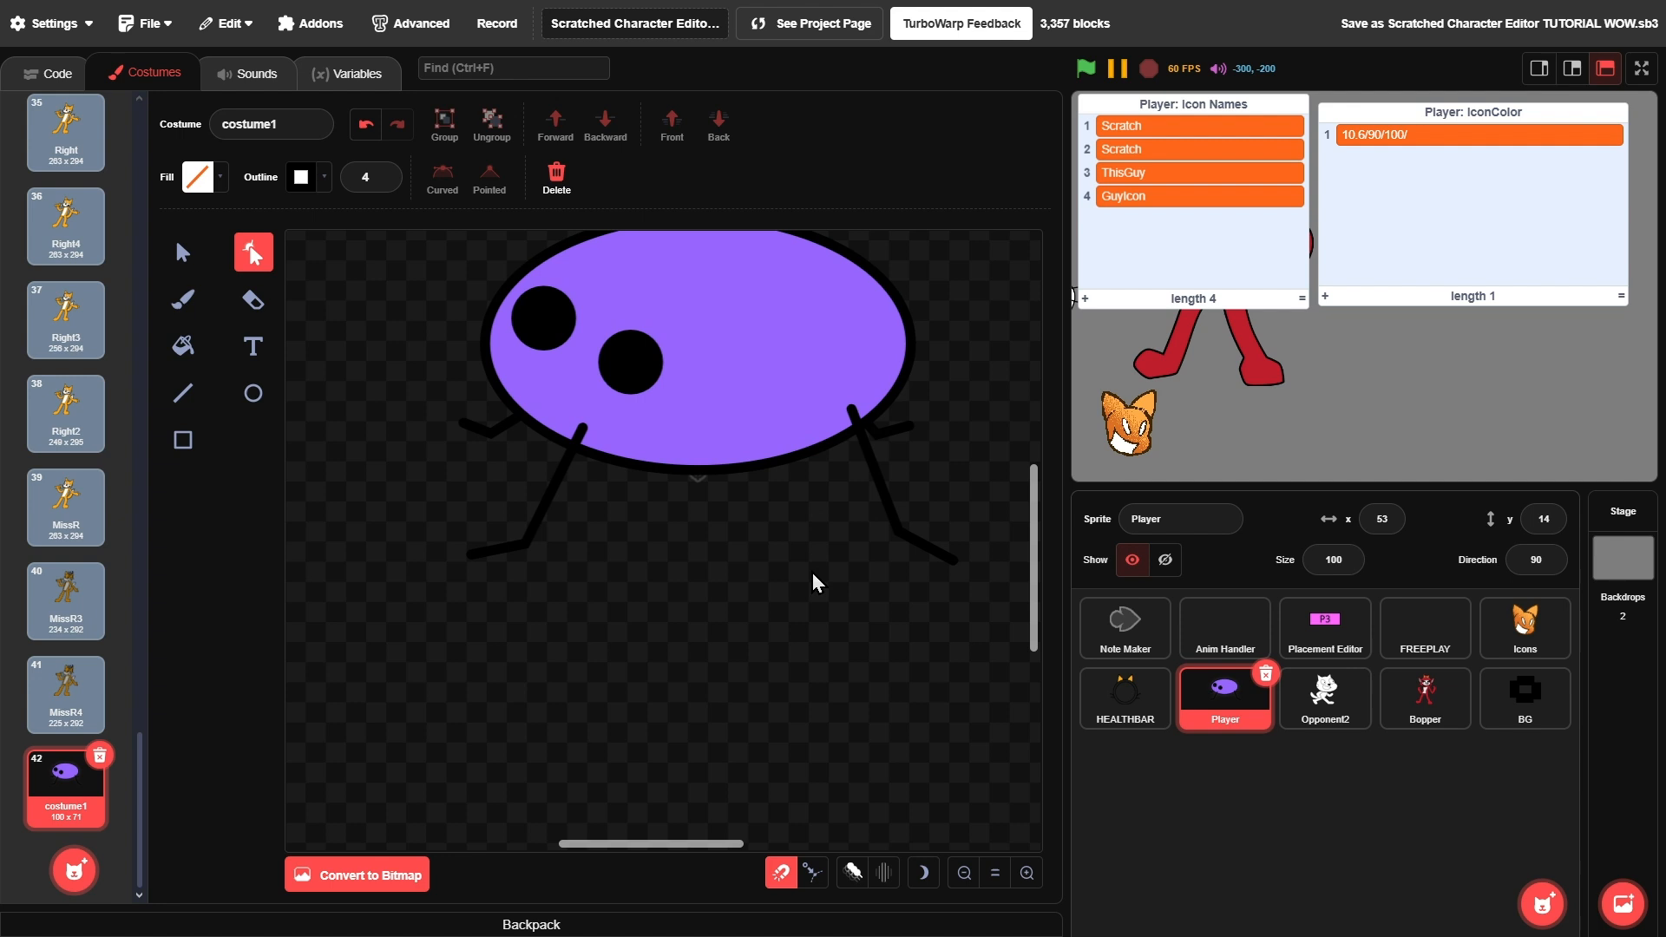
- Switch the costume canvas to a light background
{"action": "scroll", "coordinate": [607, 451], "scroll_direction": "up", "scroll_amount": 2}
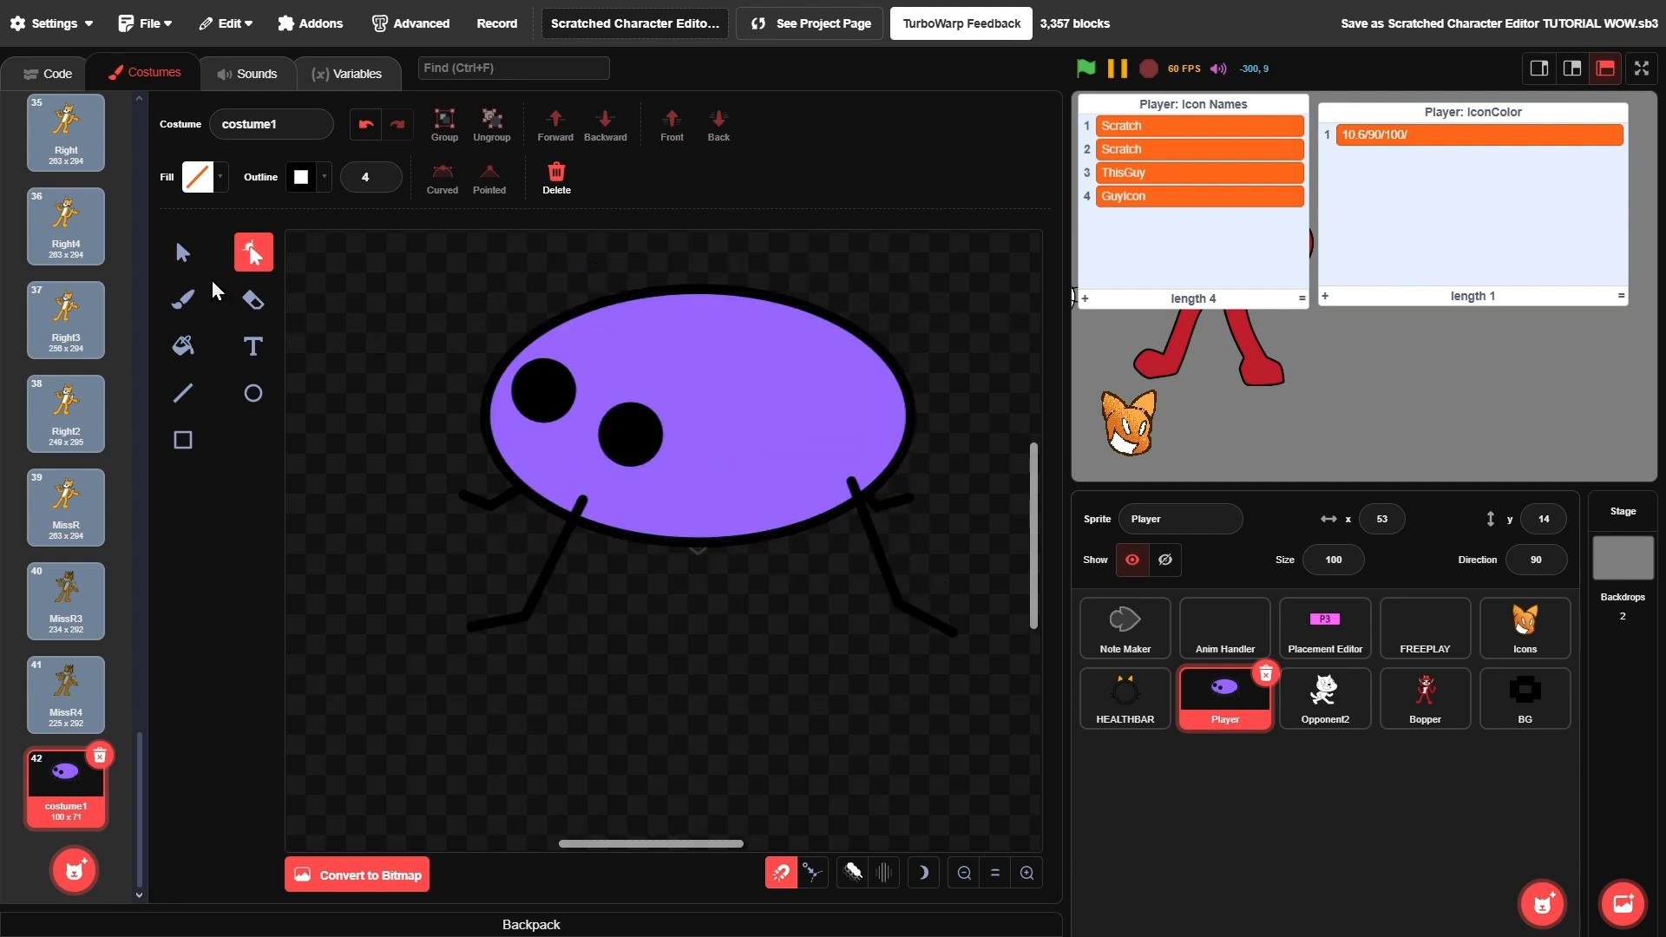
{"action": "left_click", "coordinate": [176, 260]}
{"action": "left_click", "coordinate": [915, 876]}
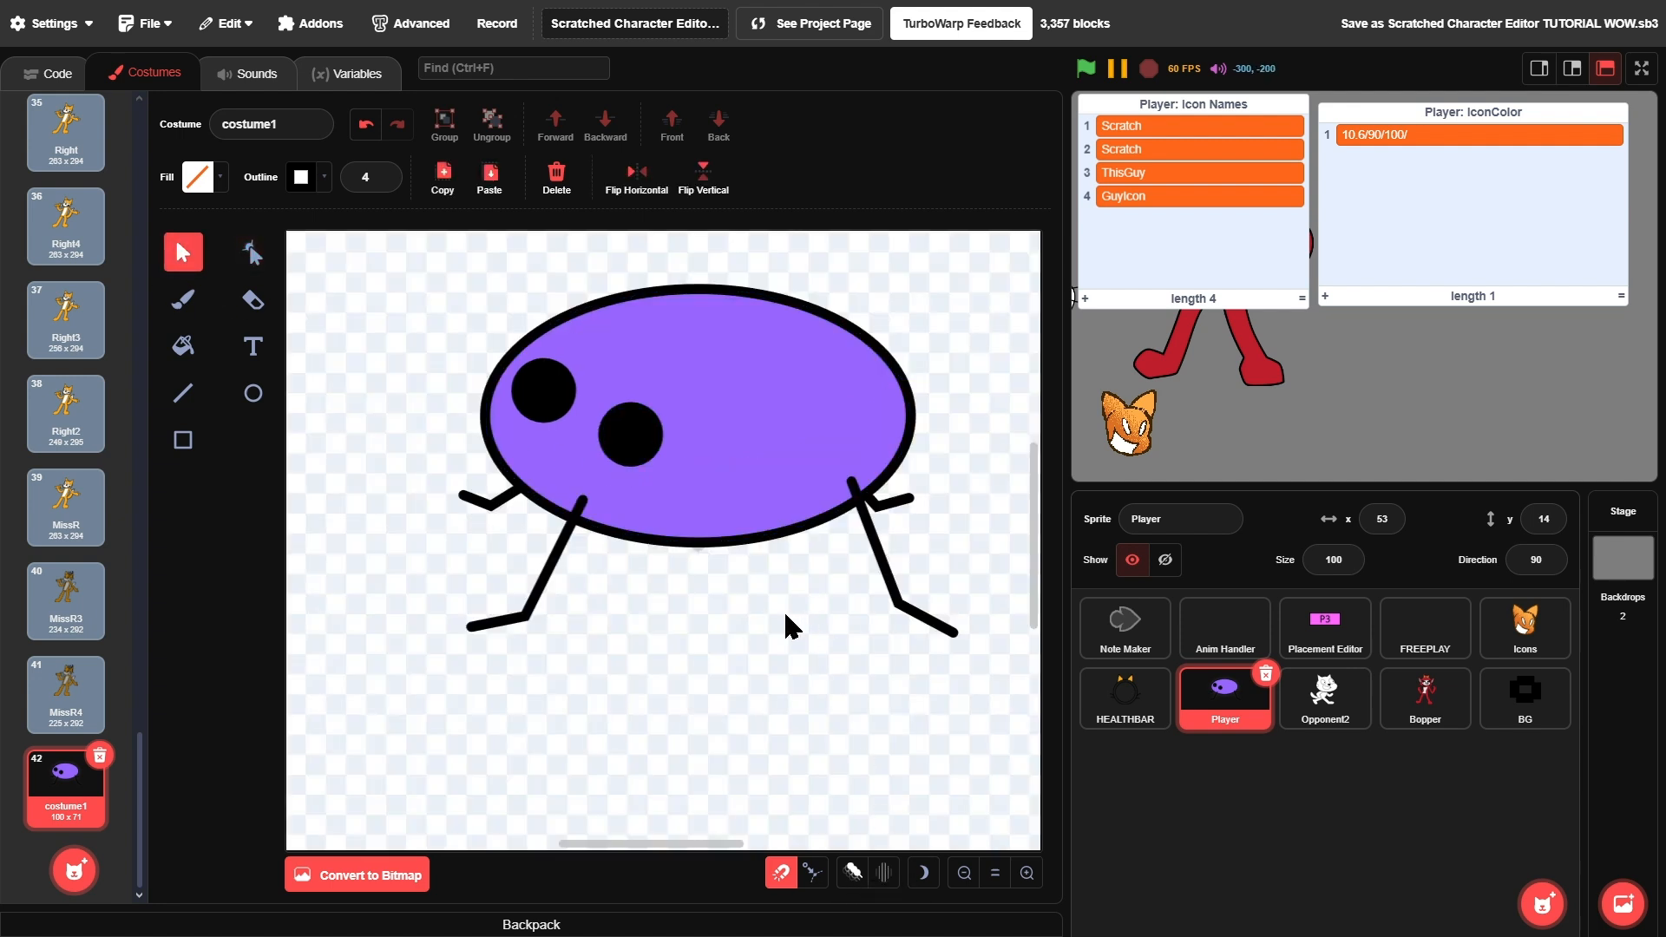
{"action": "scroll", "coordinate": [785, 621], "scroll_direction": "down", "scroll_amount": 3}
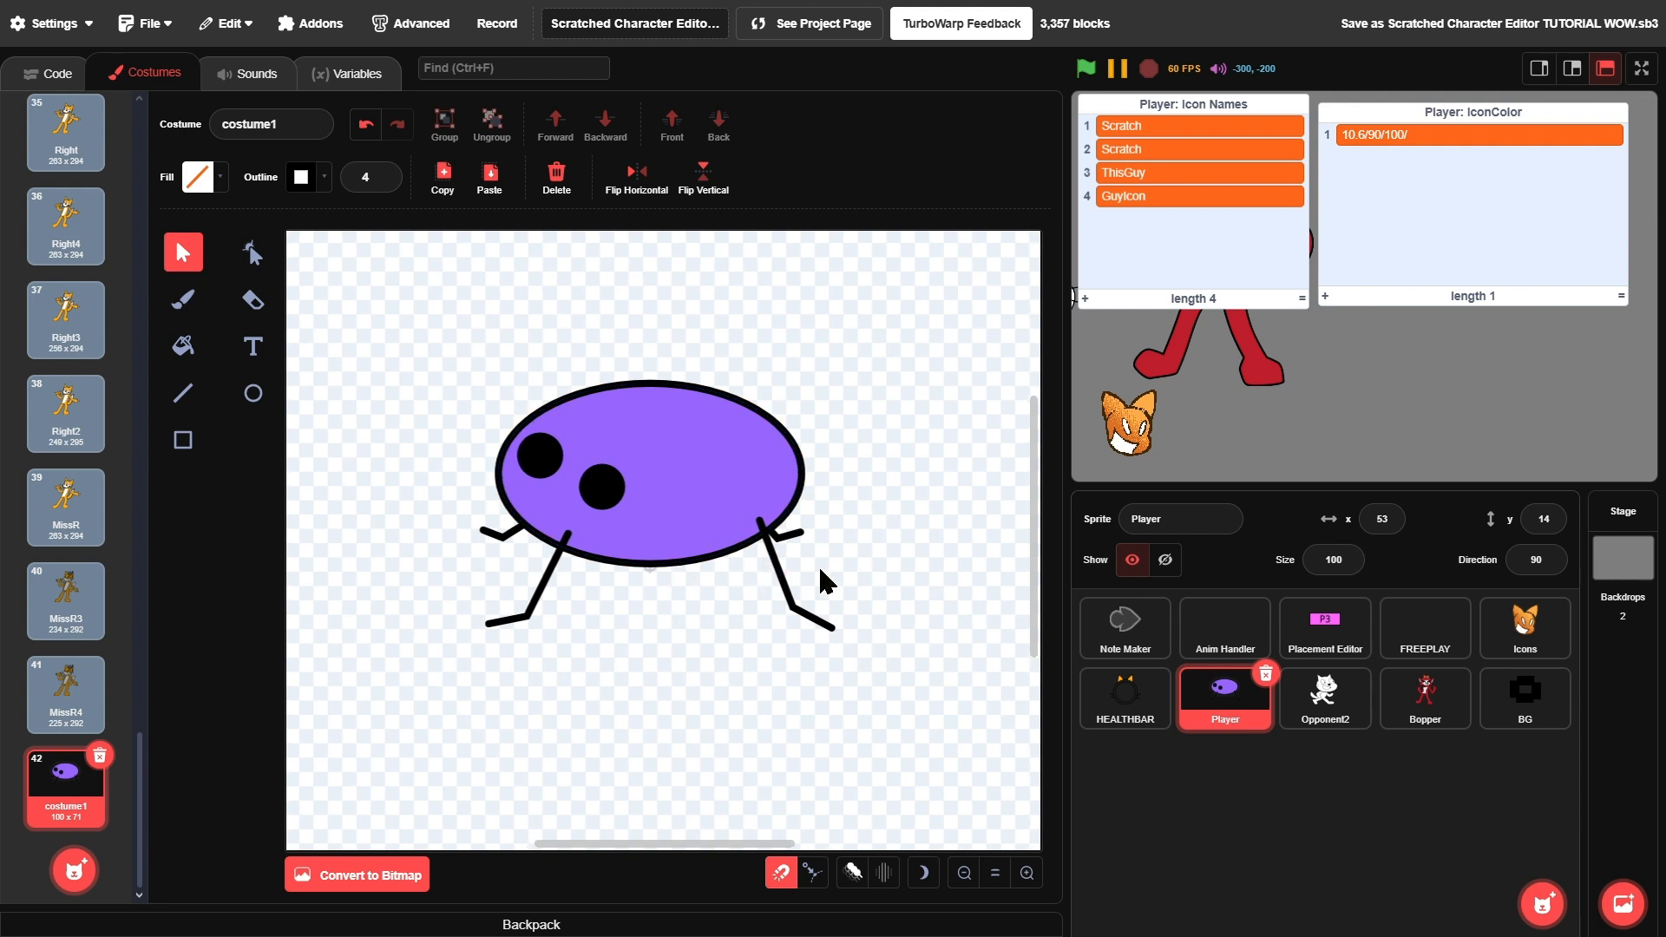
- Check the ellipse's fill color values and add the entry "72.2/60/100/" to the end of the Player sprite's IconColor list
{"action": "left_click", "coordinate": [639, 480]}
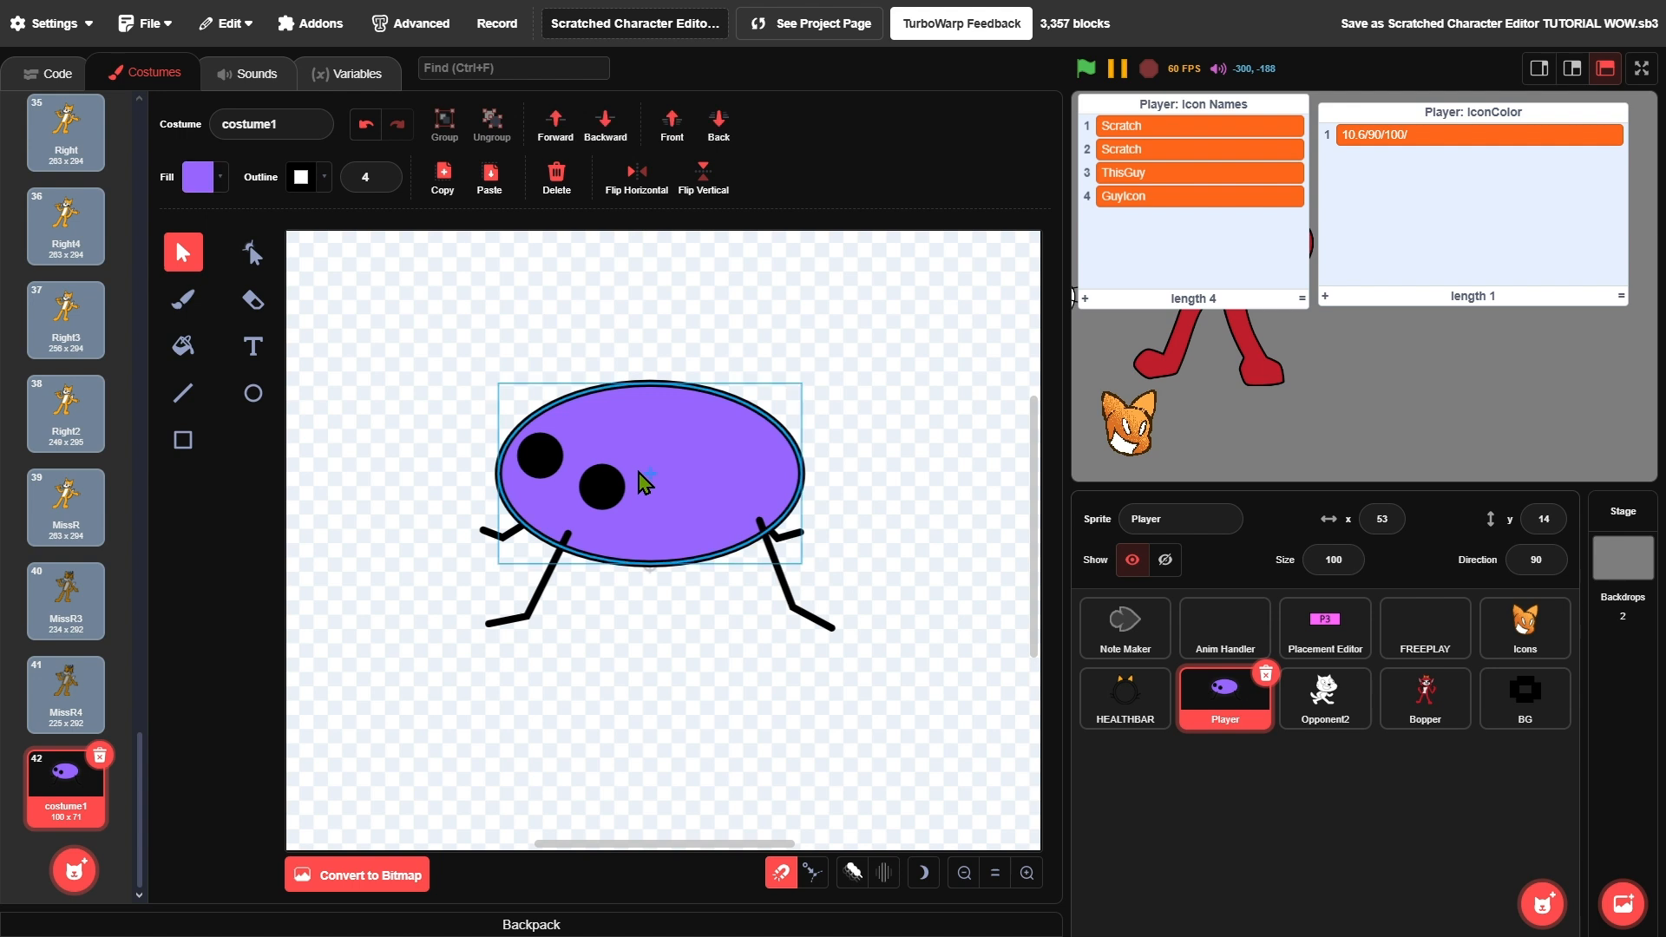
{"action": "left_click", "coordinate": [446, 328]}
{"action": "left_click", "coordinate": [186, 185]}
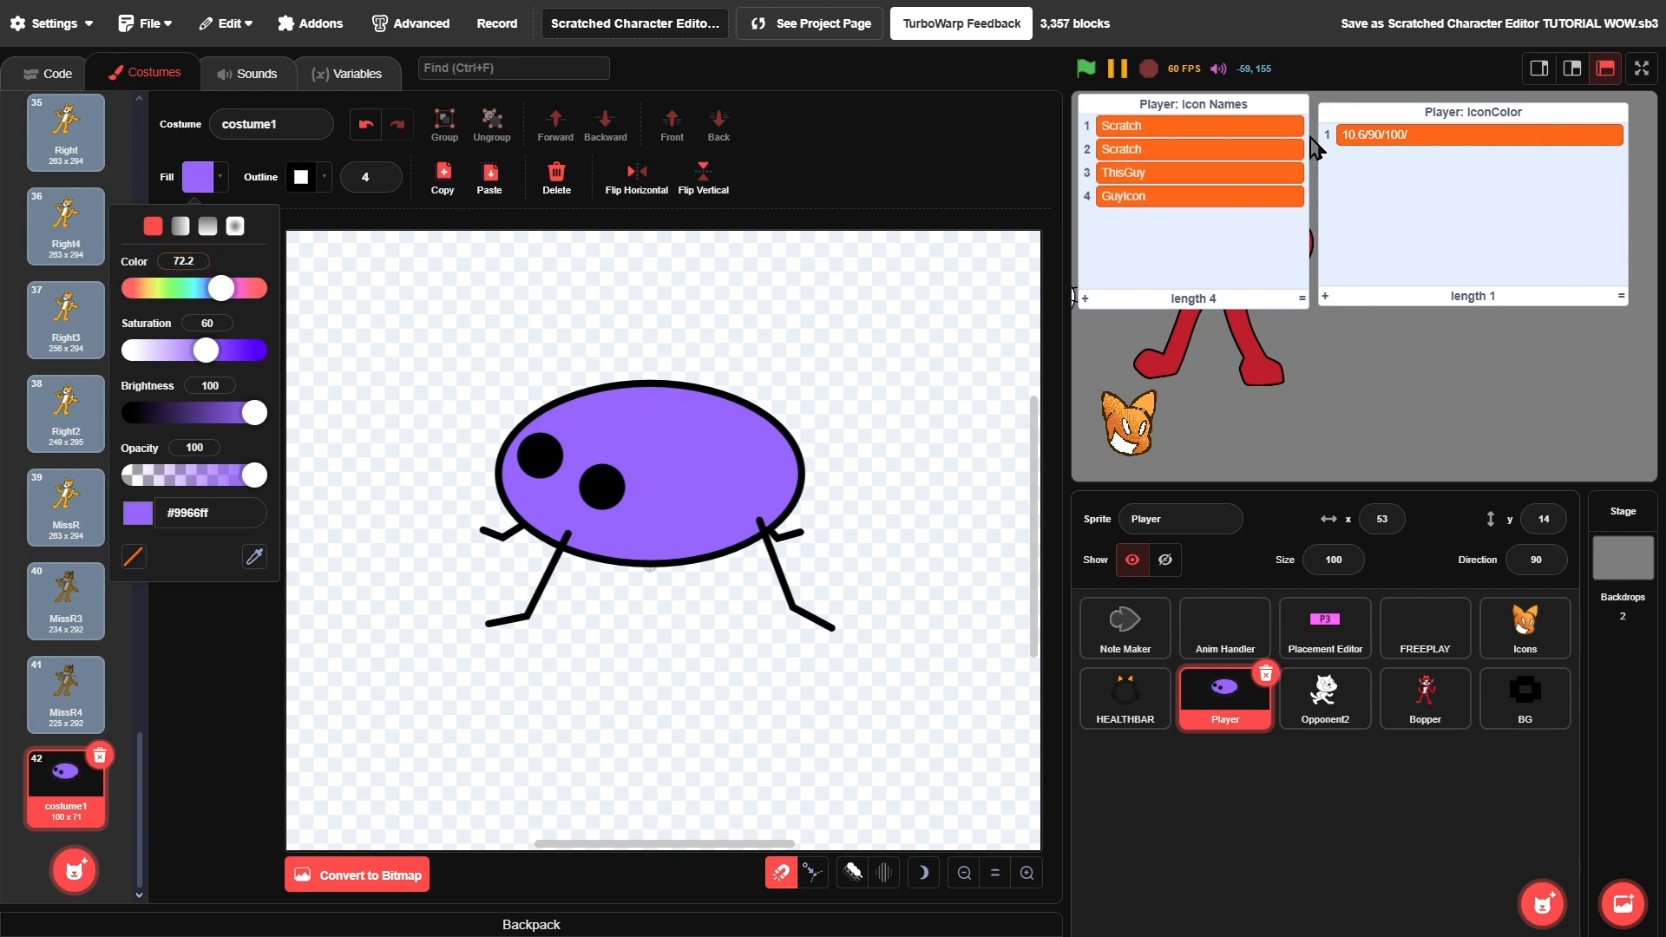
{"action": "left_click", "coordinate": [207, 323]}
{"action": "left_click", "coordinate": [1326, 296]}
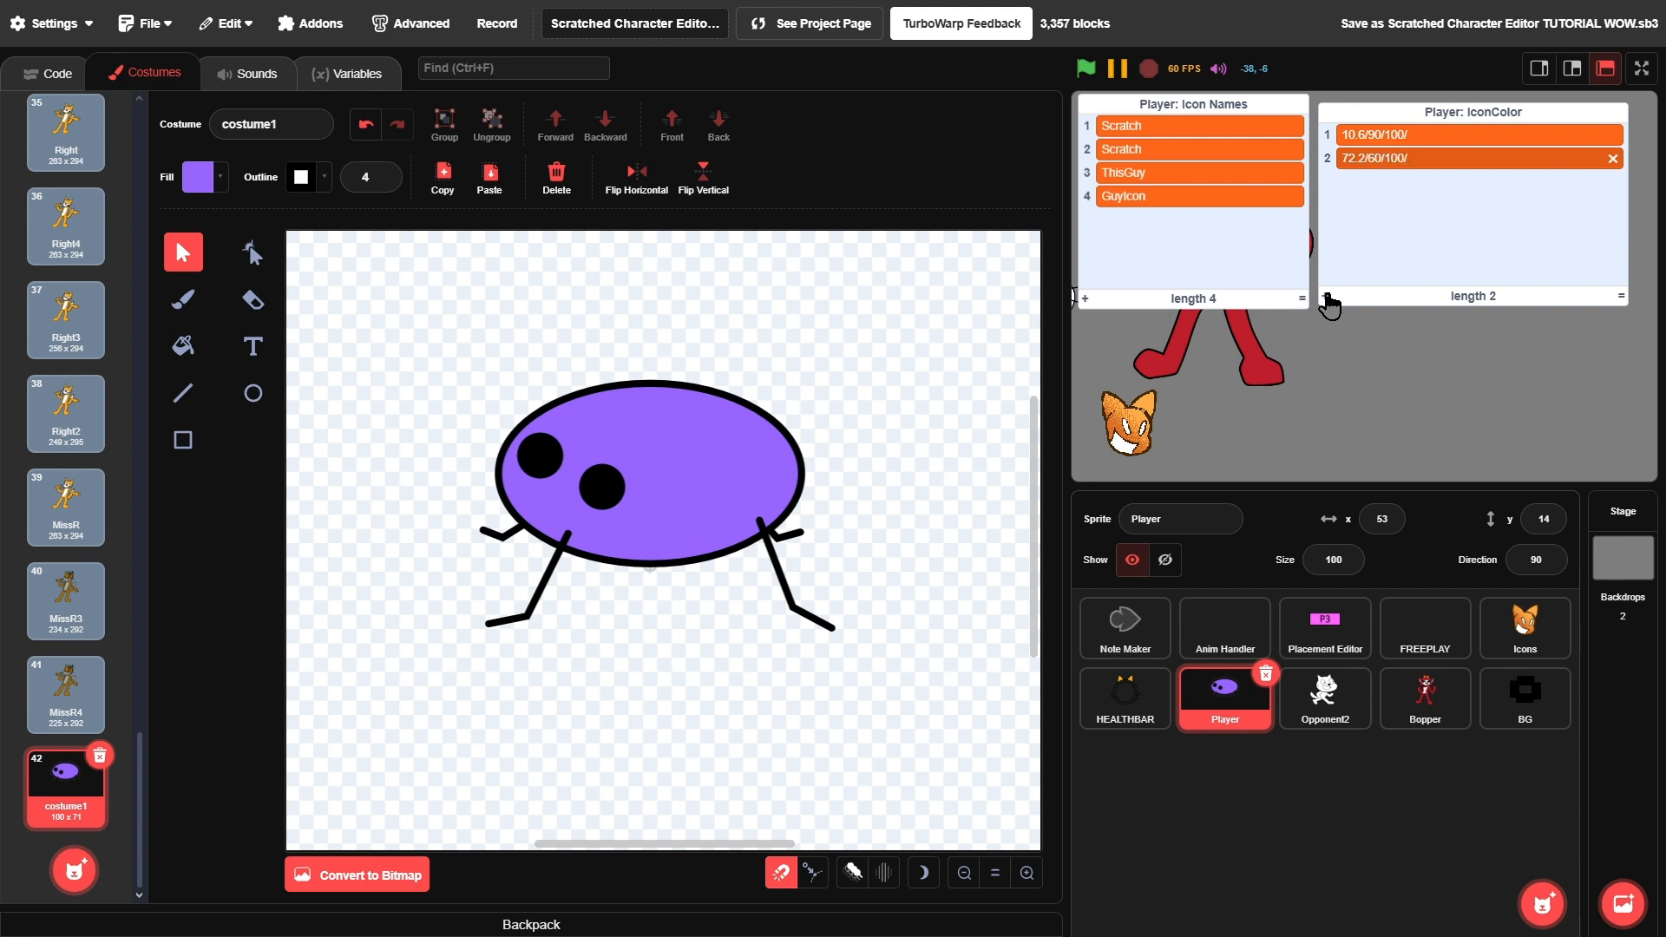
{"action": "left_click", "coordinate": [962, 182]}
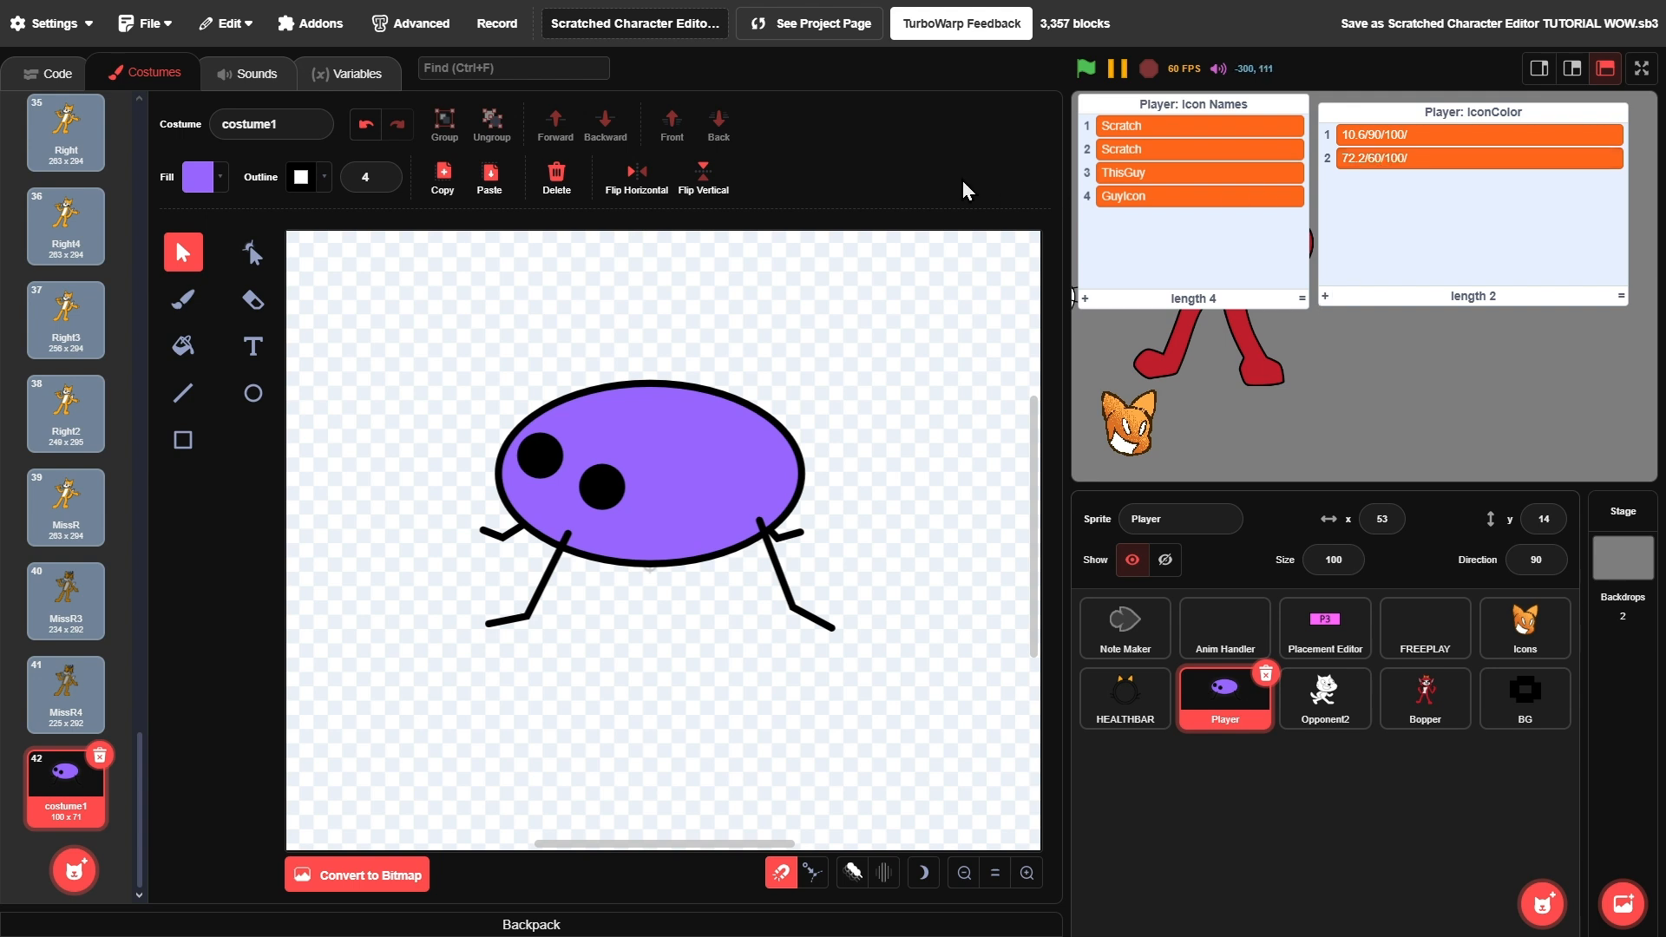
{"action": "left_click", "coordinate": [201, 180]}
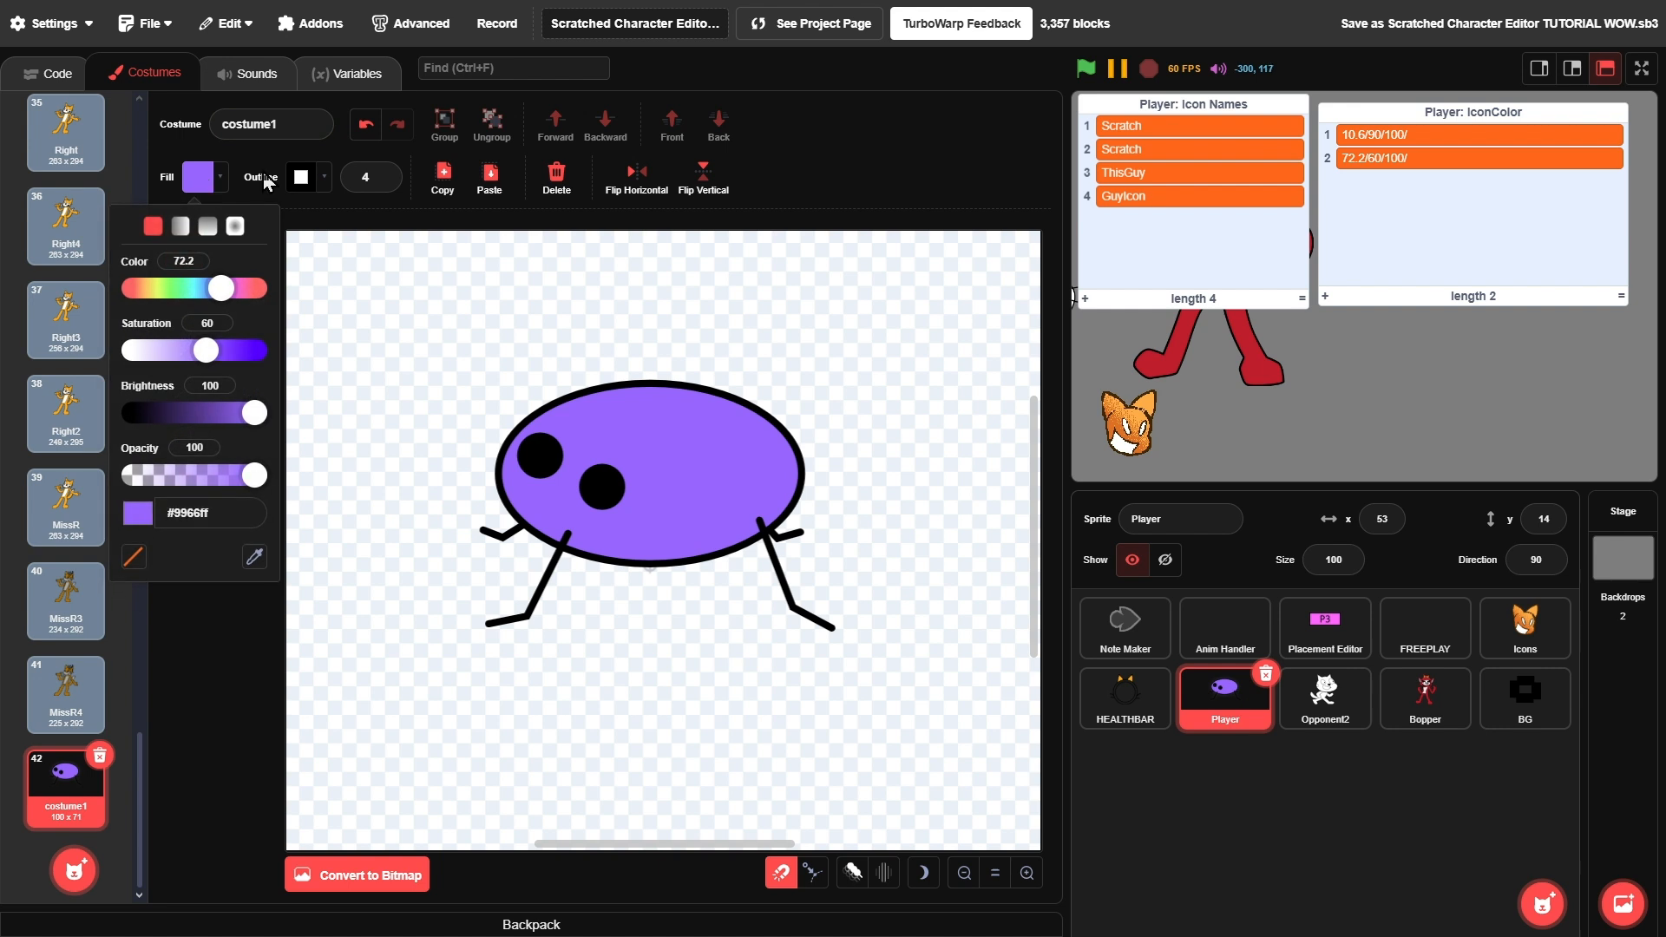
{"action": "left_click", "coordinate": [1055, 124]}
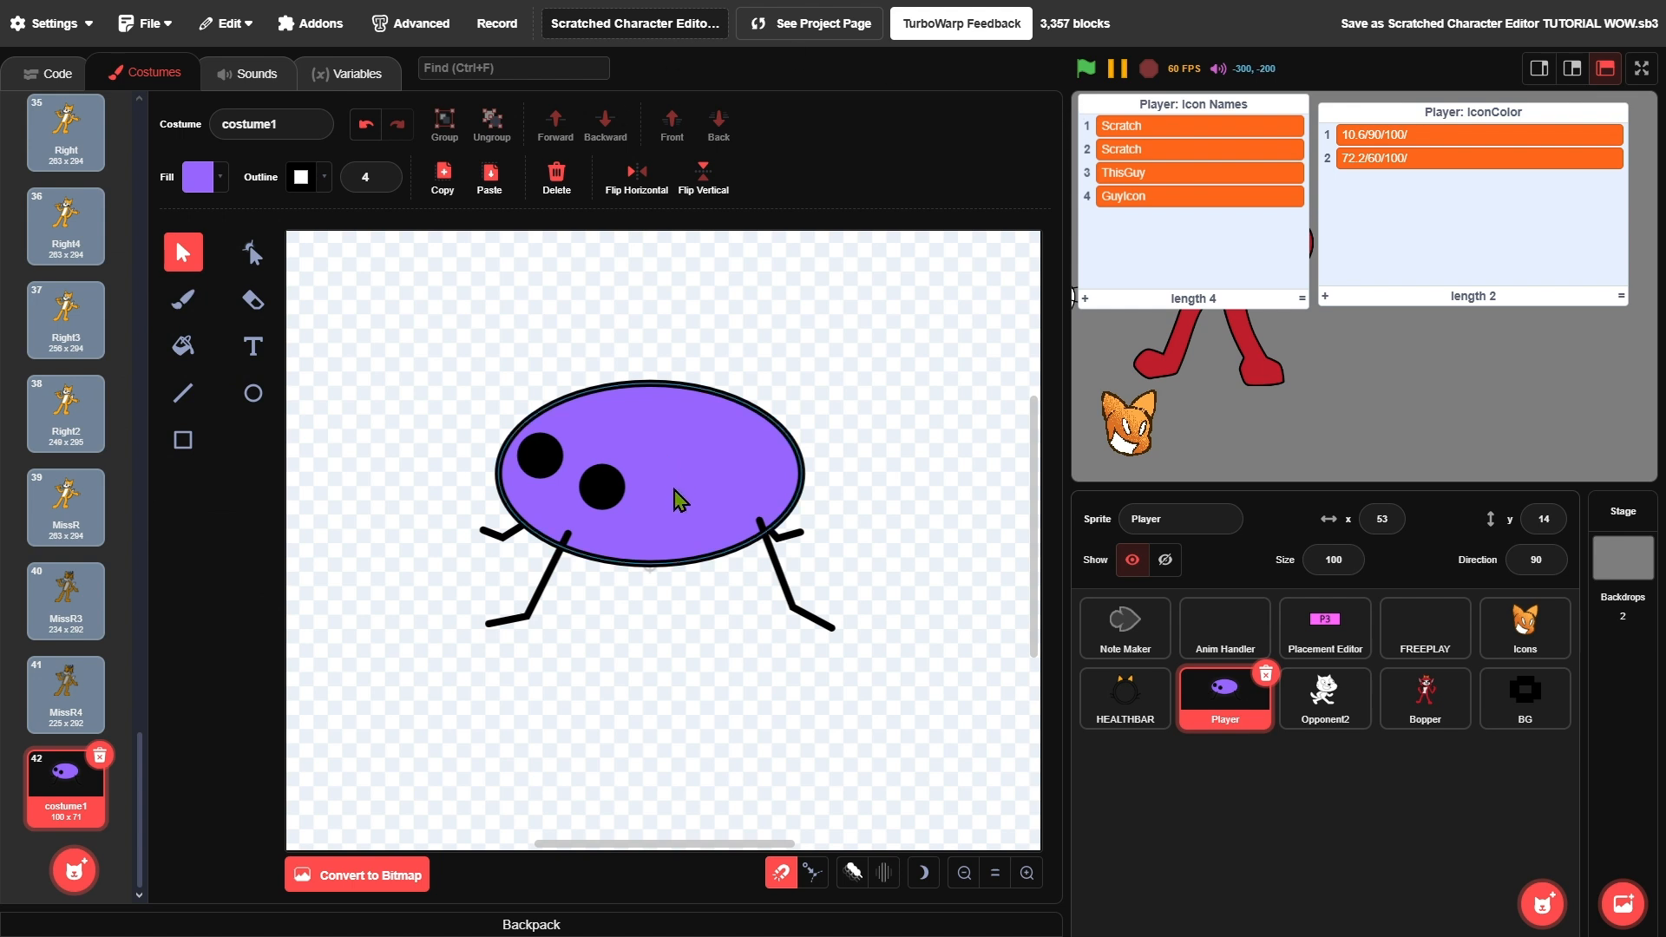
- Collapse the Scratch folder in the Player sprite's costume list
{"action": "scroll", "coordinate": [69, 425], "scroll_direction": "up", "scroll_amount": 15}
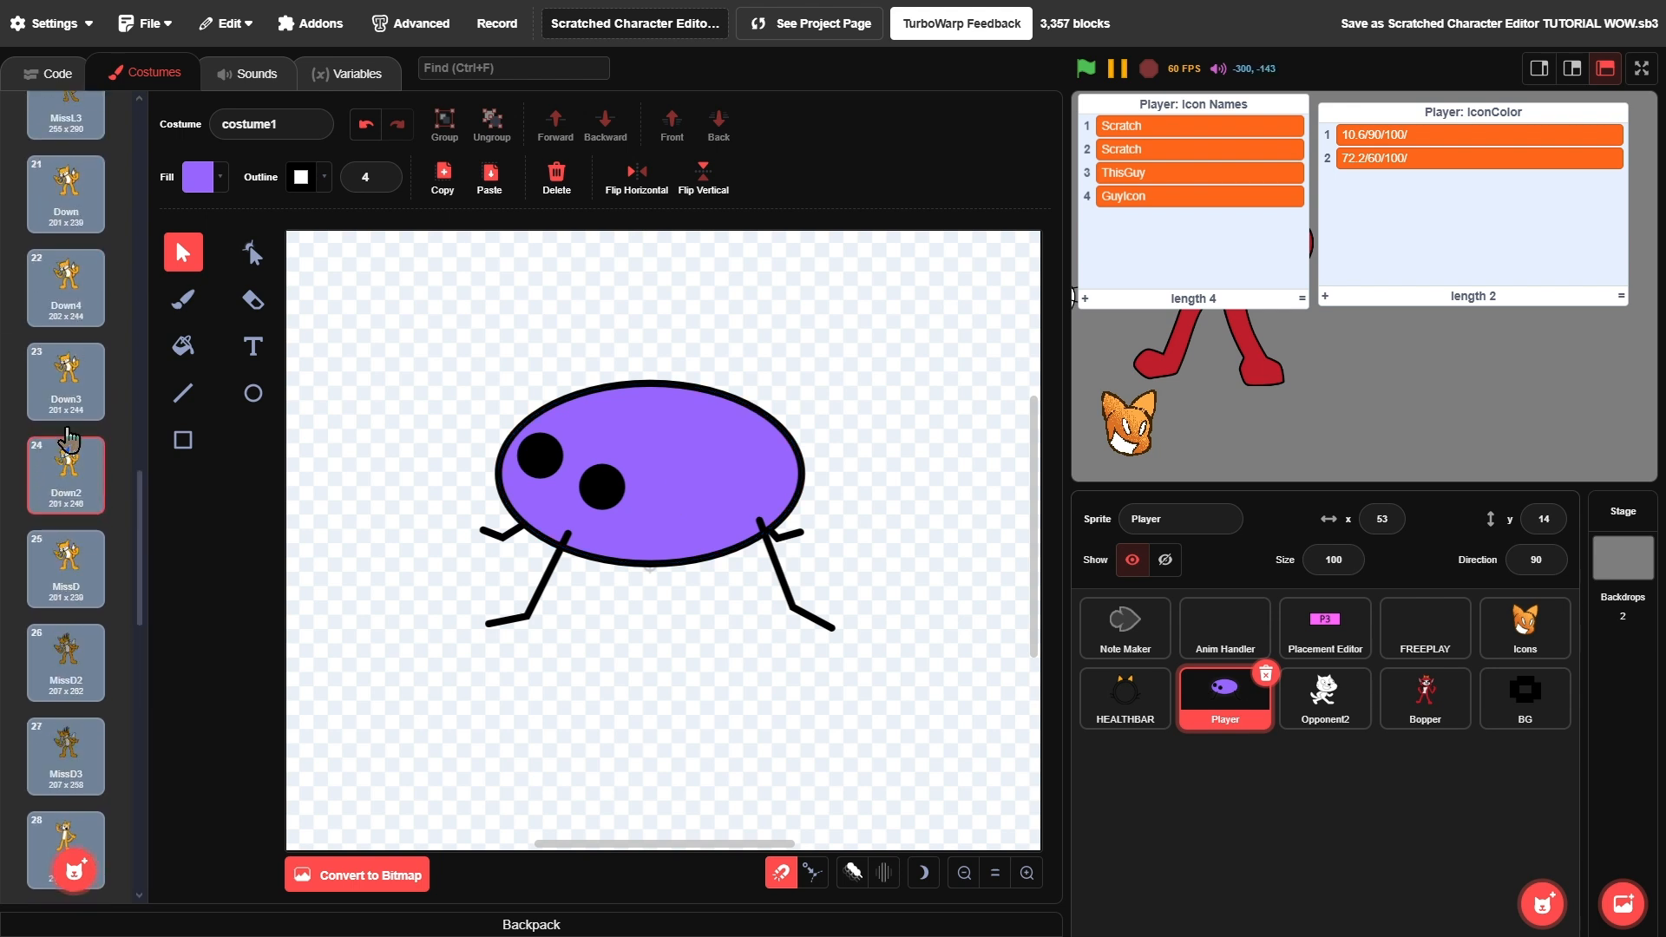
{"action": "scroll", "coordinate": [70, 419], "scroll_direction": "up", "scroll_amount": 6}
{"action": "left_click", "coordinate": [73, 227]}
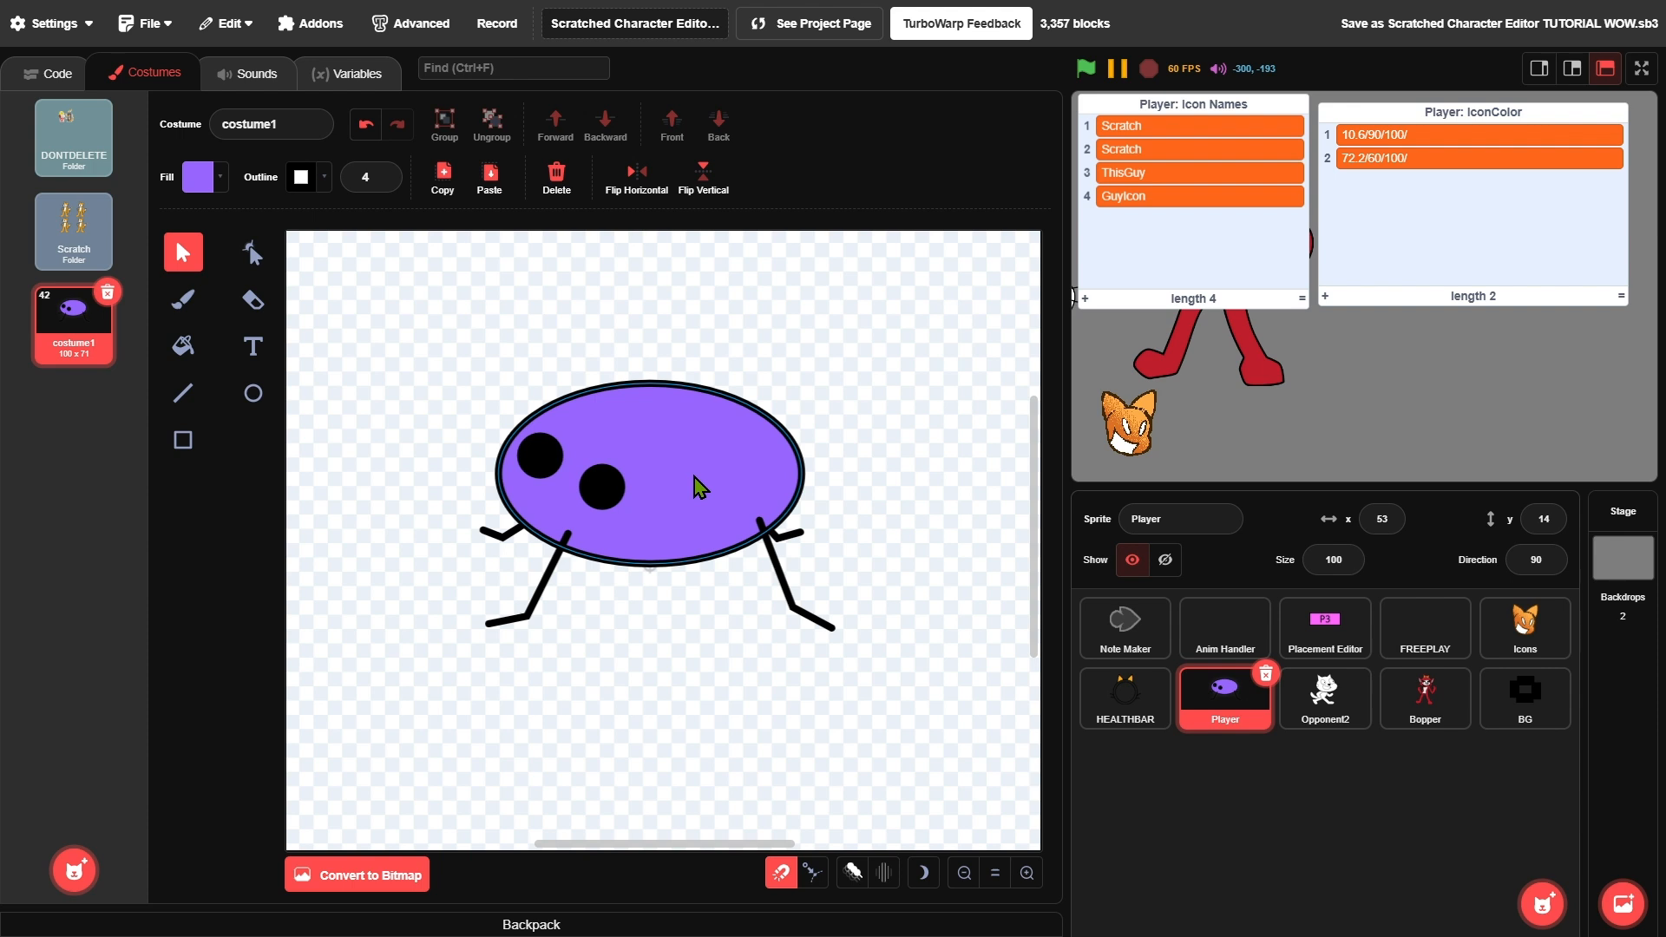
- Create a folder named "ThisGuy" from the purple character's costume and take the costume back out of it
{"action": "right_click", "coordinate": [83, 343]}
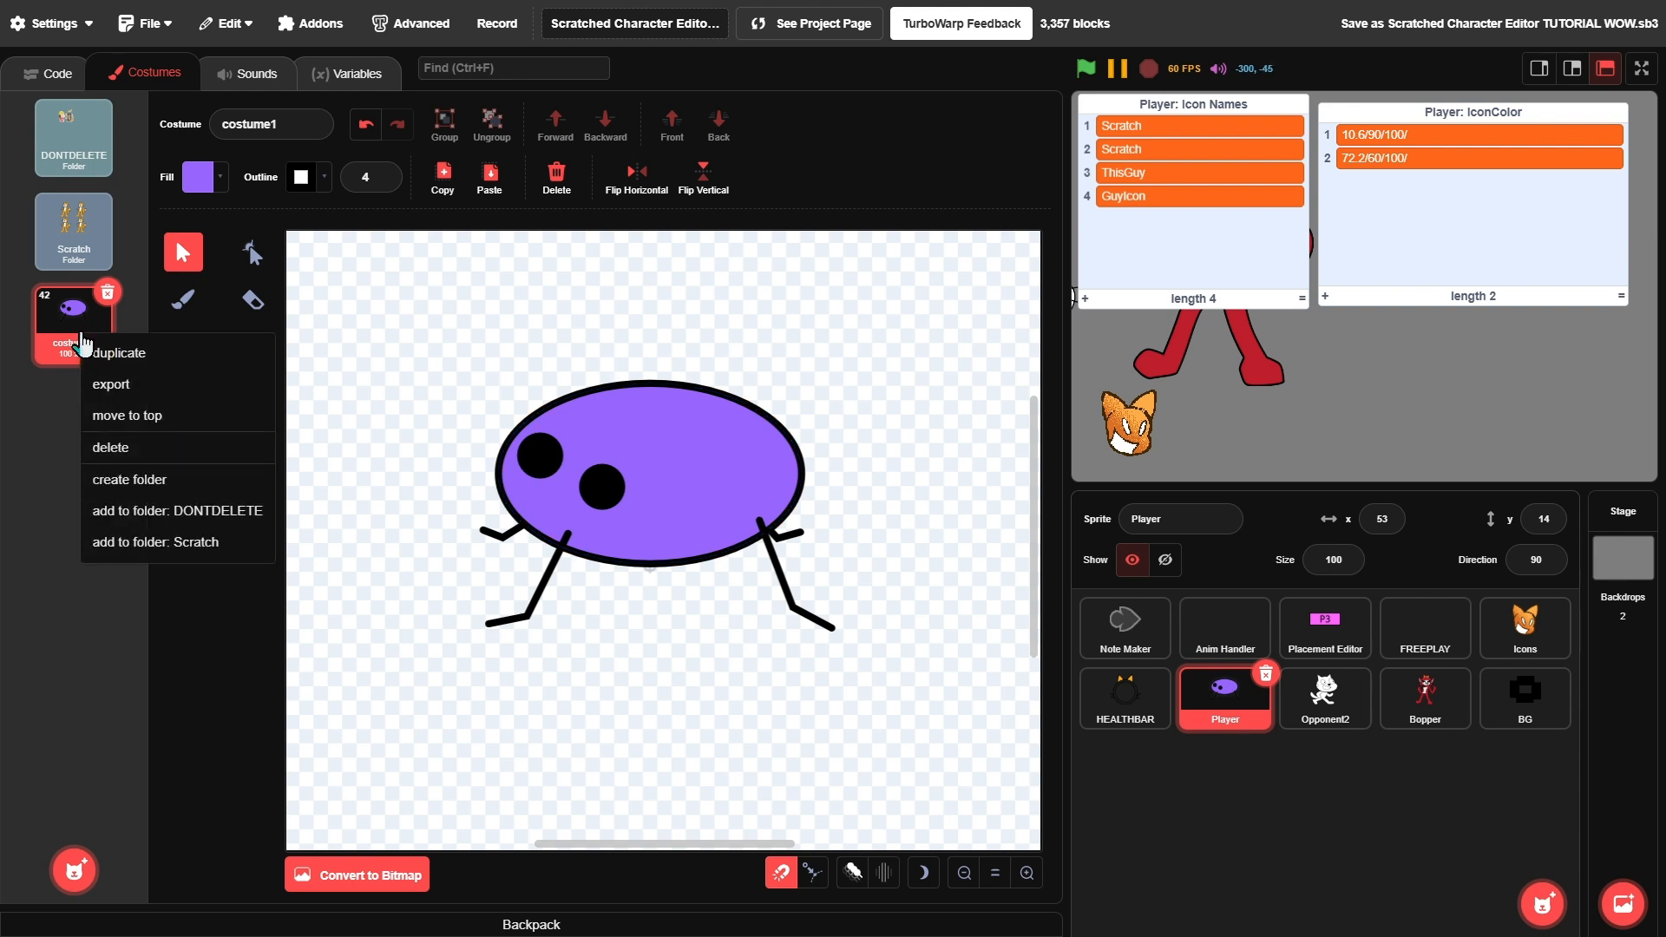
{"action": "left_click", "coordinate": [212, 479]}
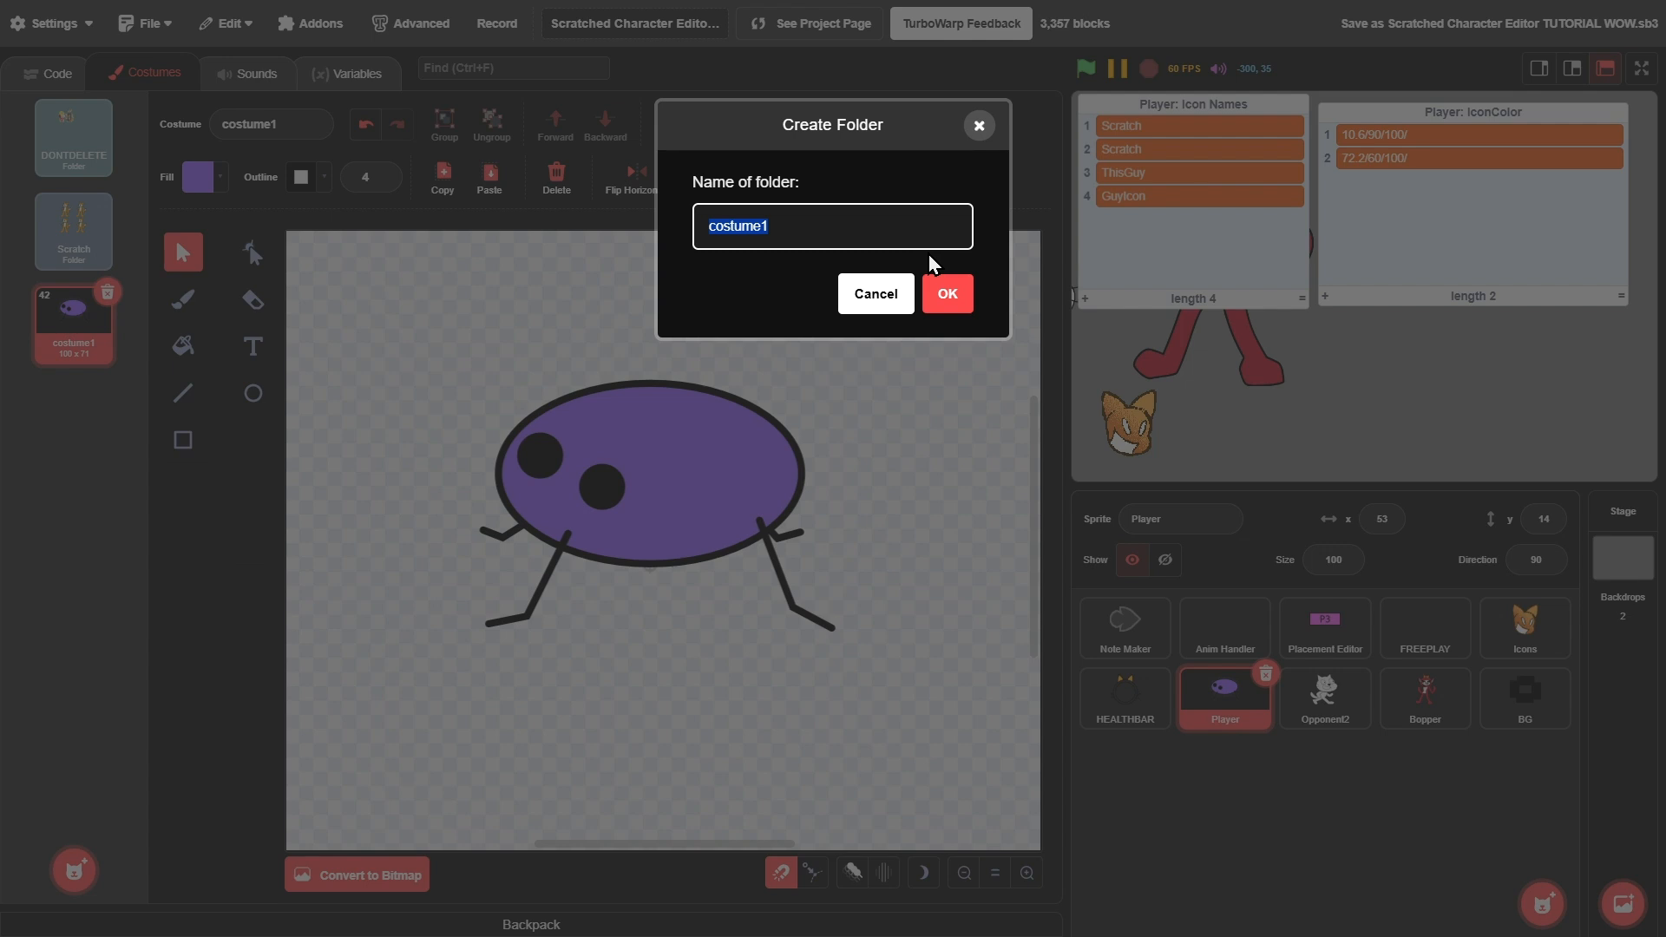
{"action": "type", "text": "ThisGuy"}
{"action": "left_click", "coordinate": [948, 295]}
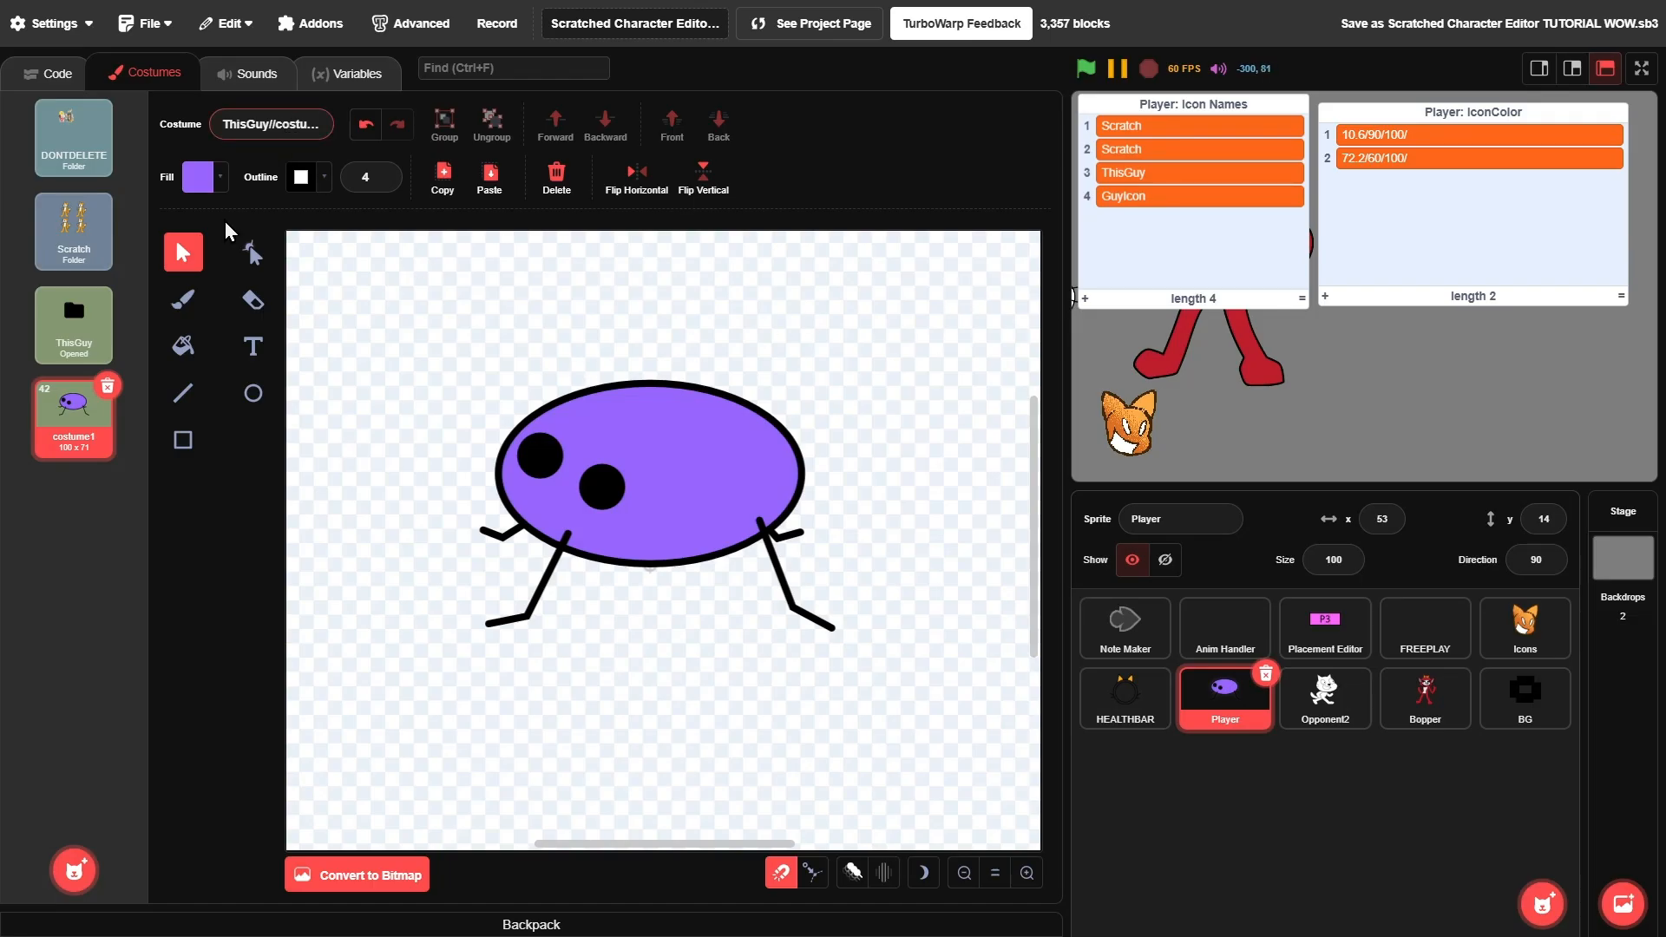
{"action": "left_click_drag", "start_coordinate": [86, 395], "coordinate": [87, 330]}
- Rename the purple character's costume to "ThisGuy//Idle" so that it belongs to a ThisGuy folder
{"action": "left_click", "coordinate": [228, 118]}
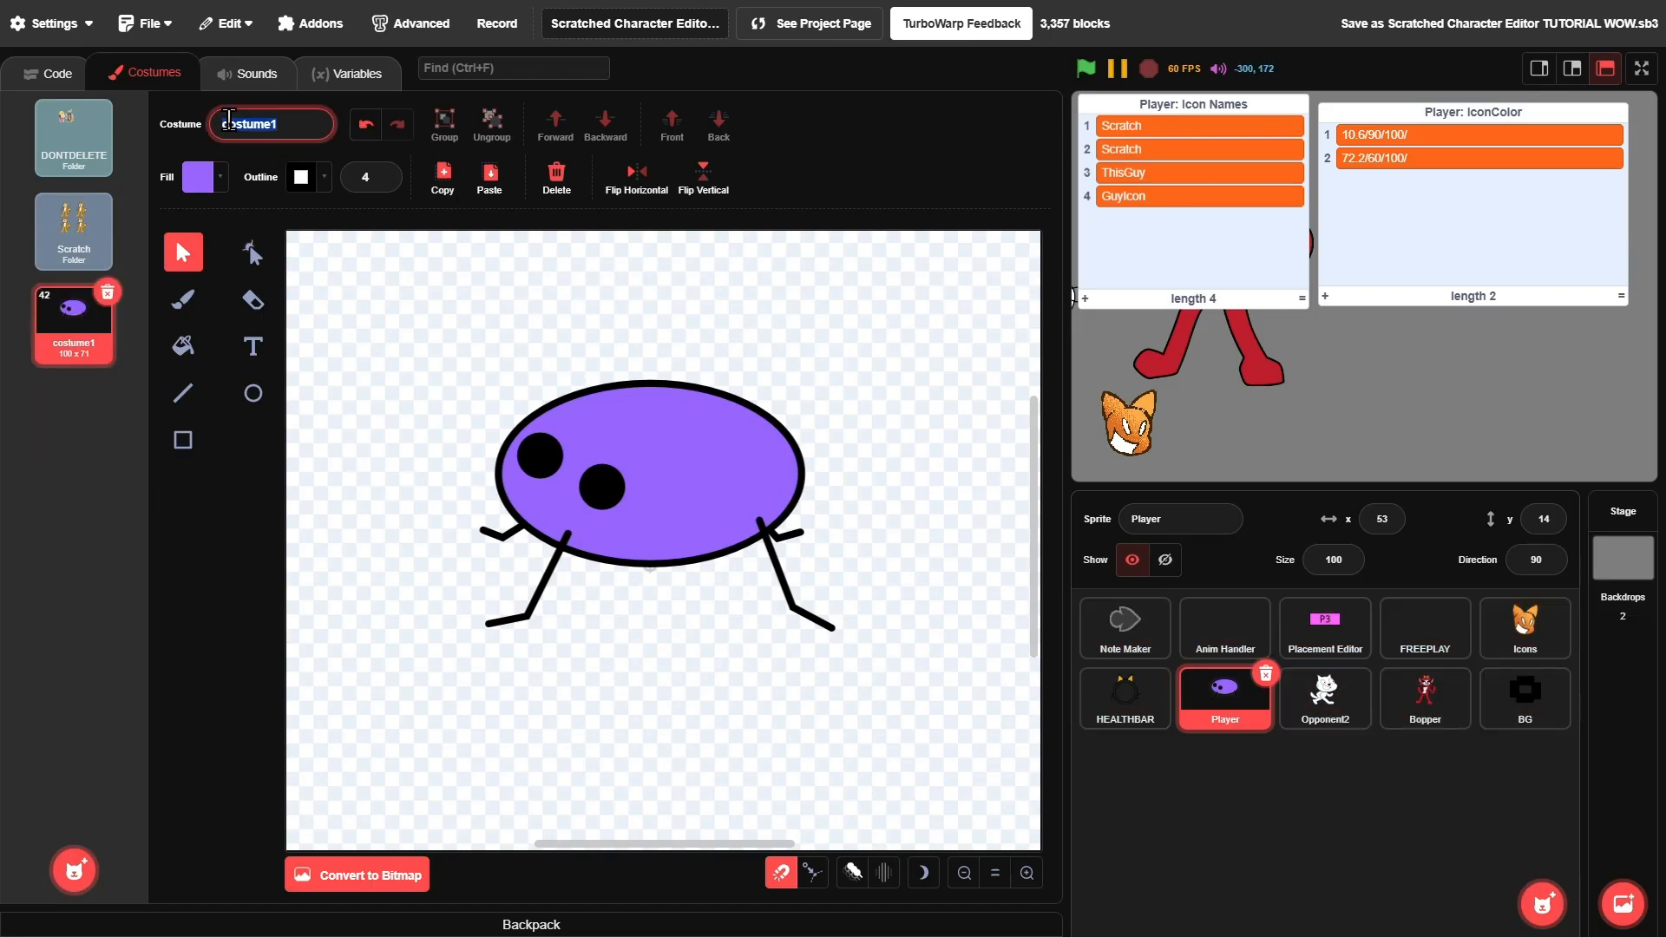
{"action": "type", "text": "ThisGuy//Idle"}
{"action": "key", "text": "Return"}
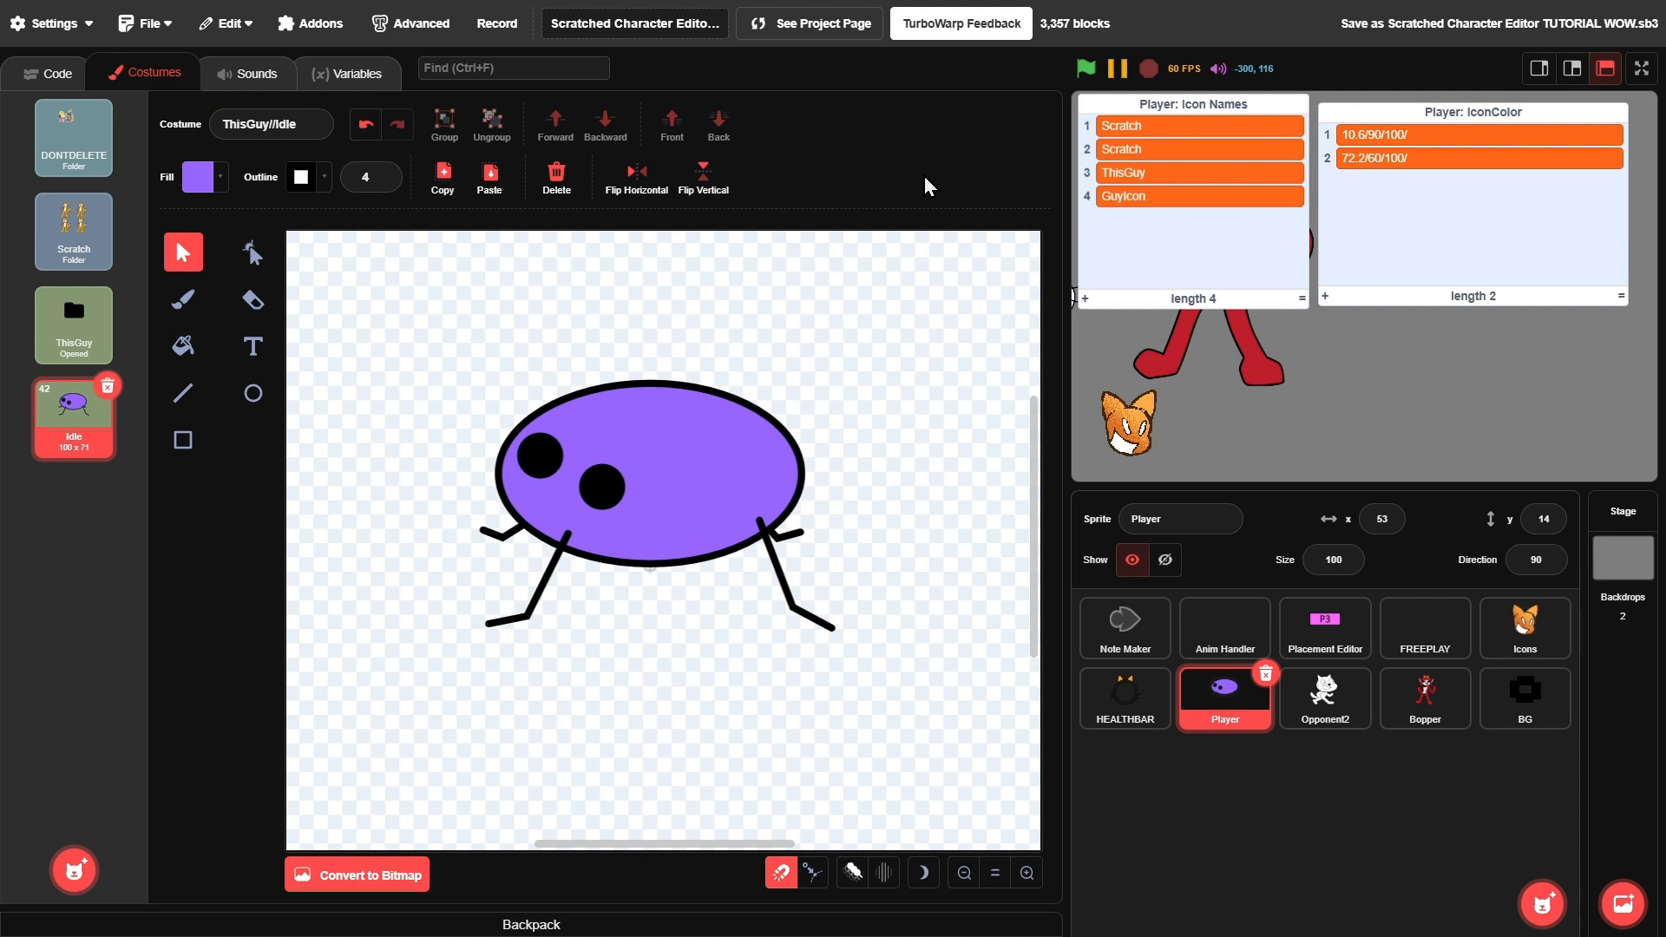
- Hide the Icon Names and IconColor lists from the stage
{"action": "right_click", "coordinate": [1211, 252]}
{"action": "left_click", "coordinate": [1241, 338]}
{"action": "right_click", "coordinate": [1351, 236]}
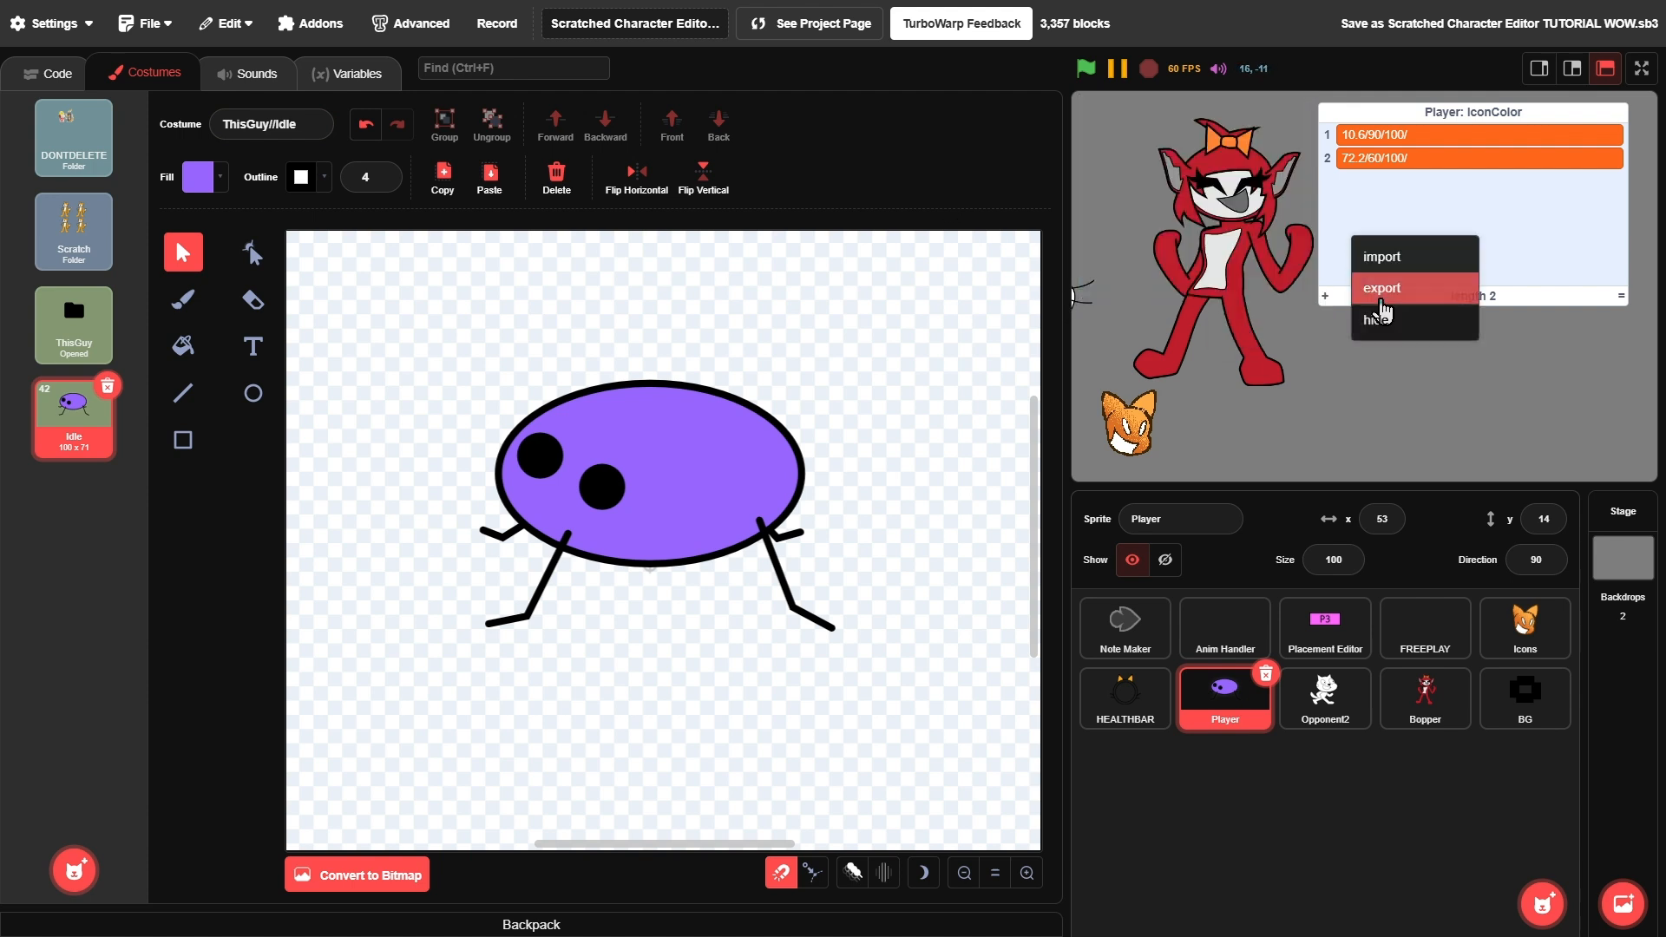
{"action": "left_click", "coordinate": [1381, 317]}
- Run the project and answer the player name prompt with "ThisGuy"
{"action": "left_click", "coordinate": [1084, 69]}
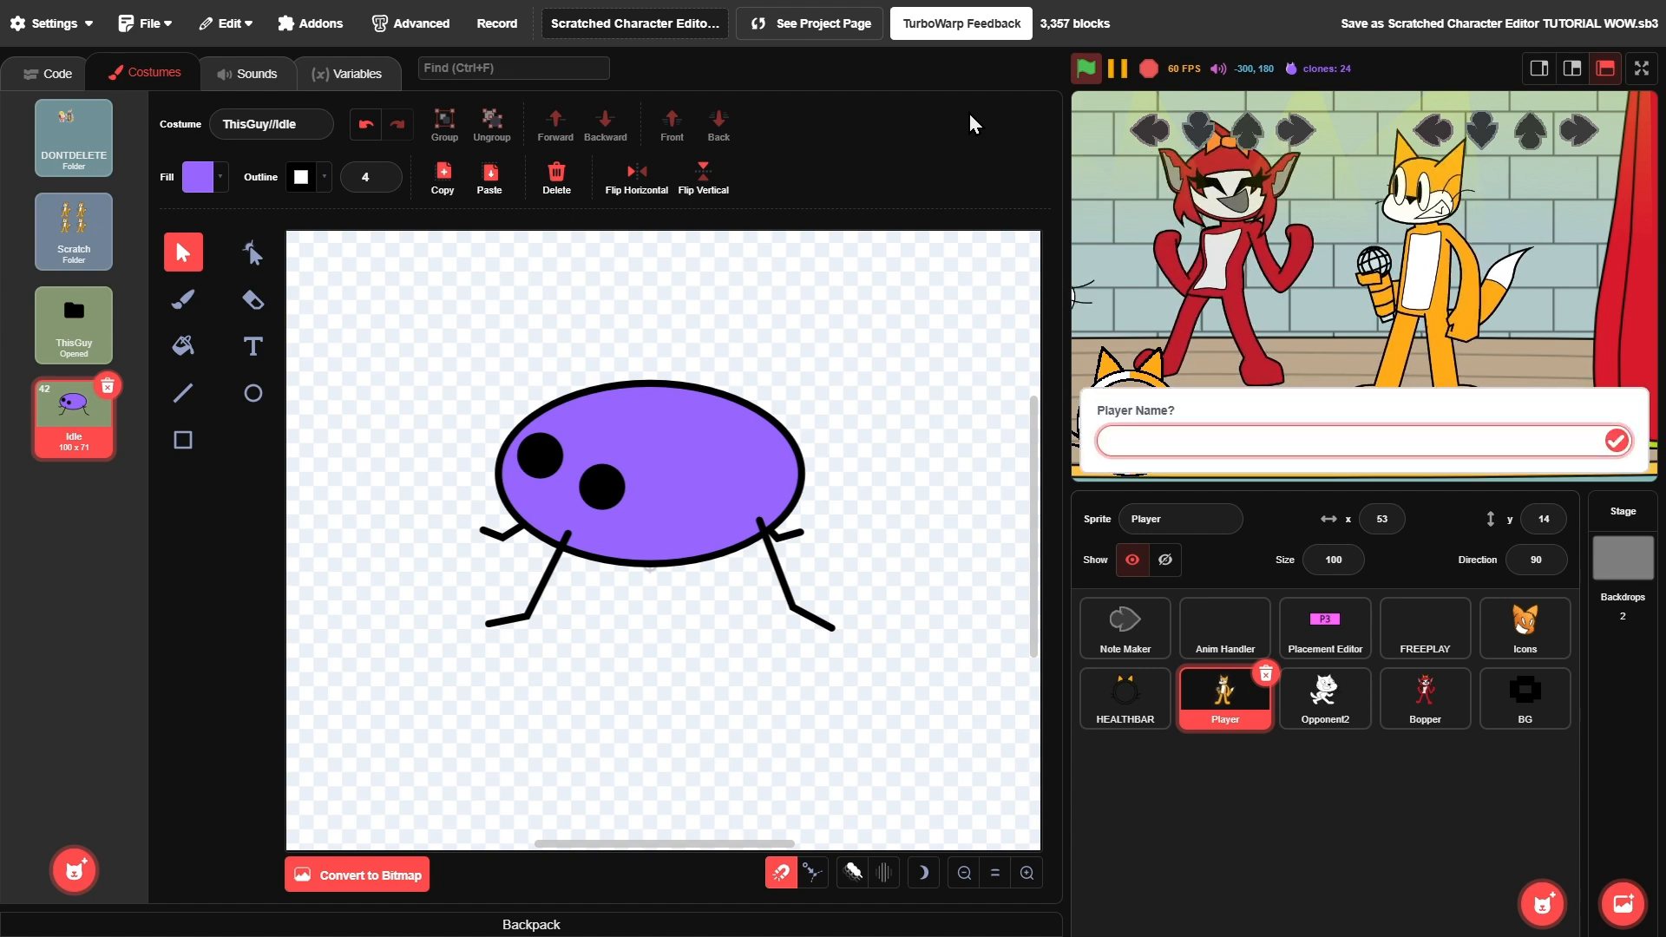
{"action": "type", "text": "ThisGuy"}
{"action": "key", "text": "Return"}
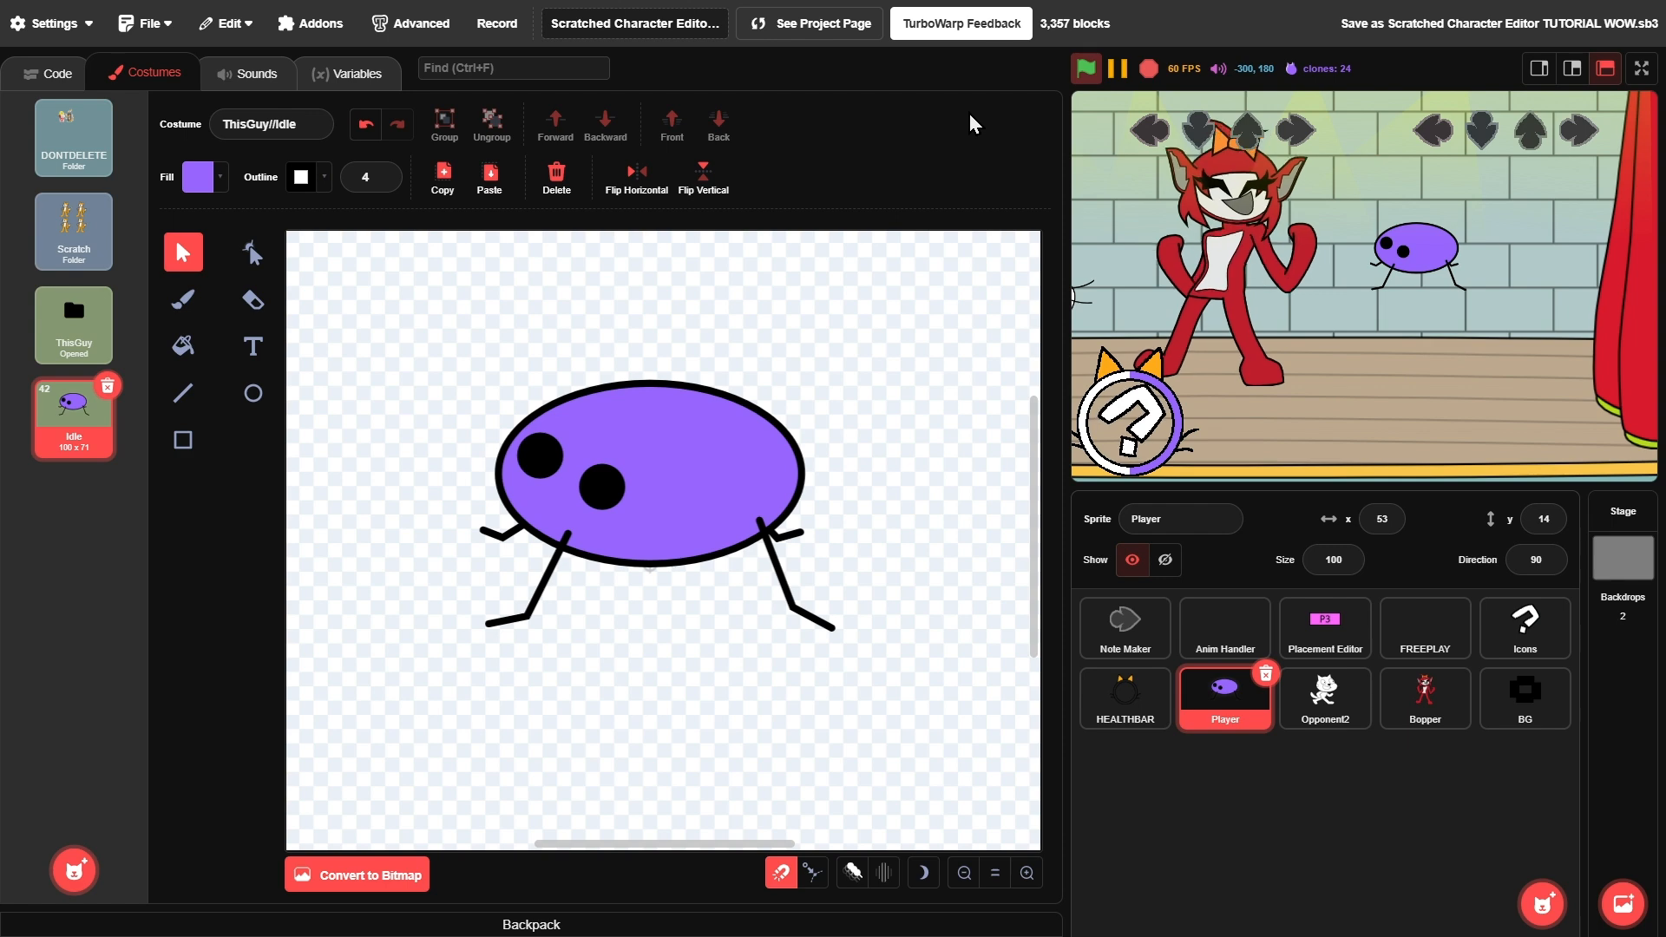
- Select the whole purple character, enlarge it to about 122 by 87, and move it to the costume's centre
{"action": "scroll", "coordinate": [818, 309], "scroll_direction": "down", "scroll_amount": 5}
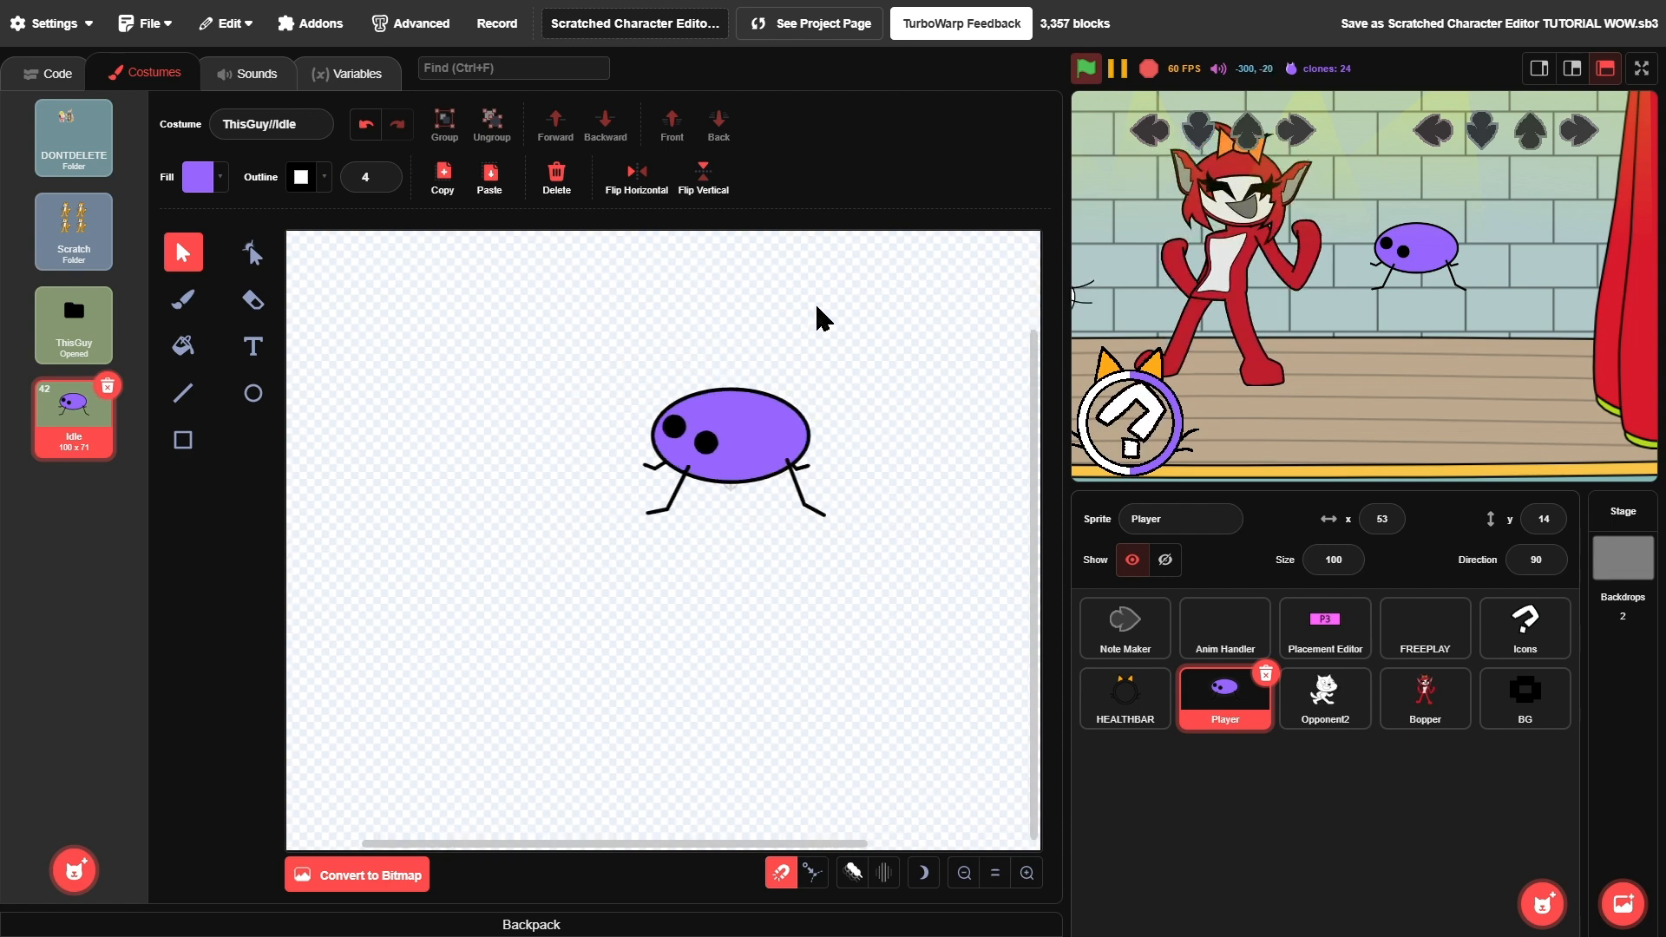
{"action": "left_click_drag", "start_coordinate": [839, 369], "coordinate": [542, 644]}
{"action": "left_click_drag", "start_coordinate": [730, 476], "coordinate": [686, 524]}
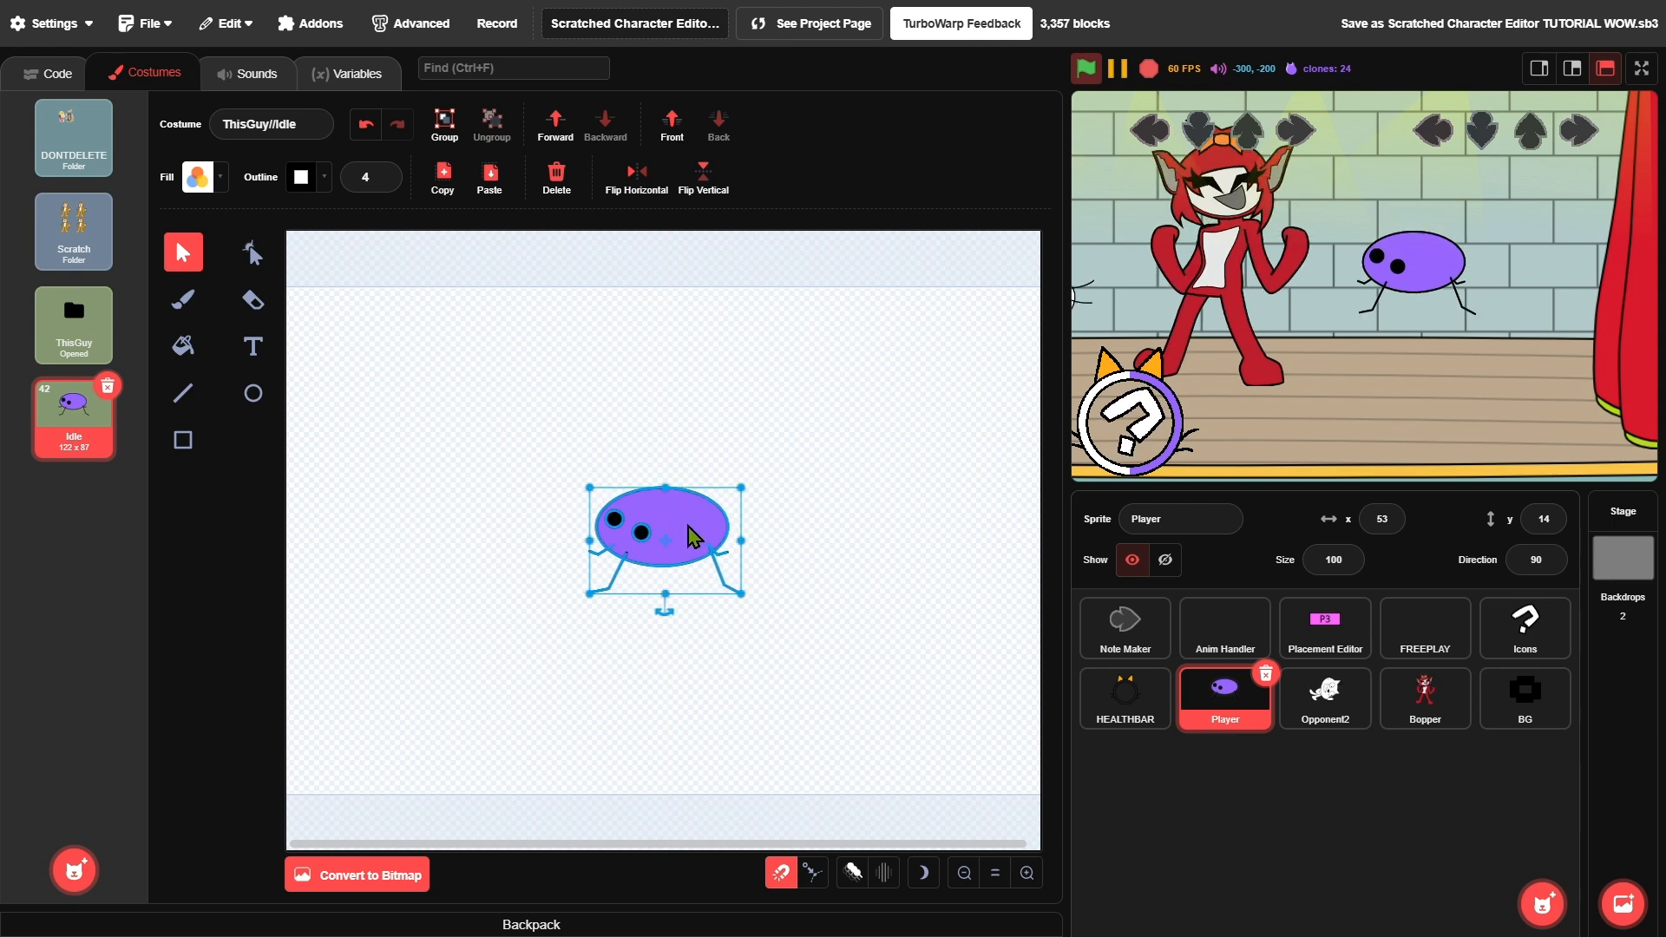
- Turn on onion skinning and move the character straight down until its feet line up with the ghosted Scratch character's feet
{"action": "left_click", "coordinate": [854, 872]}
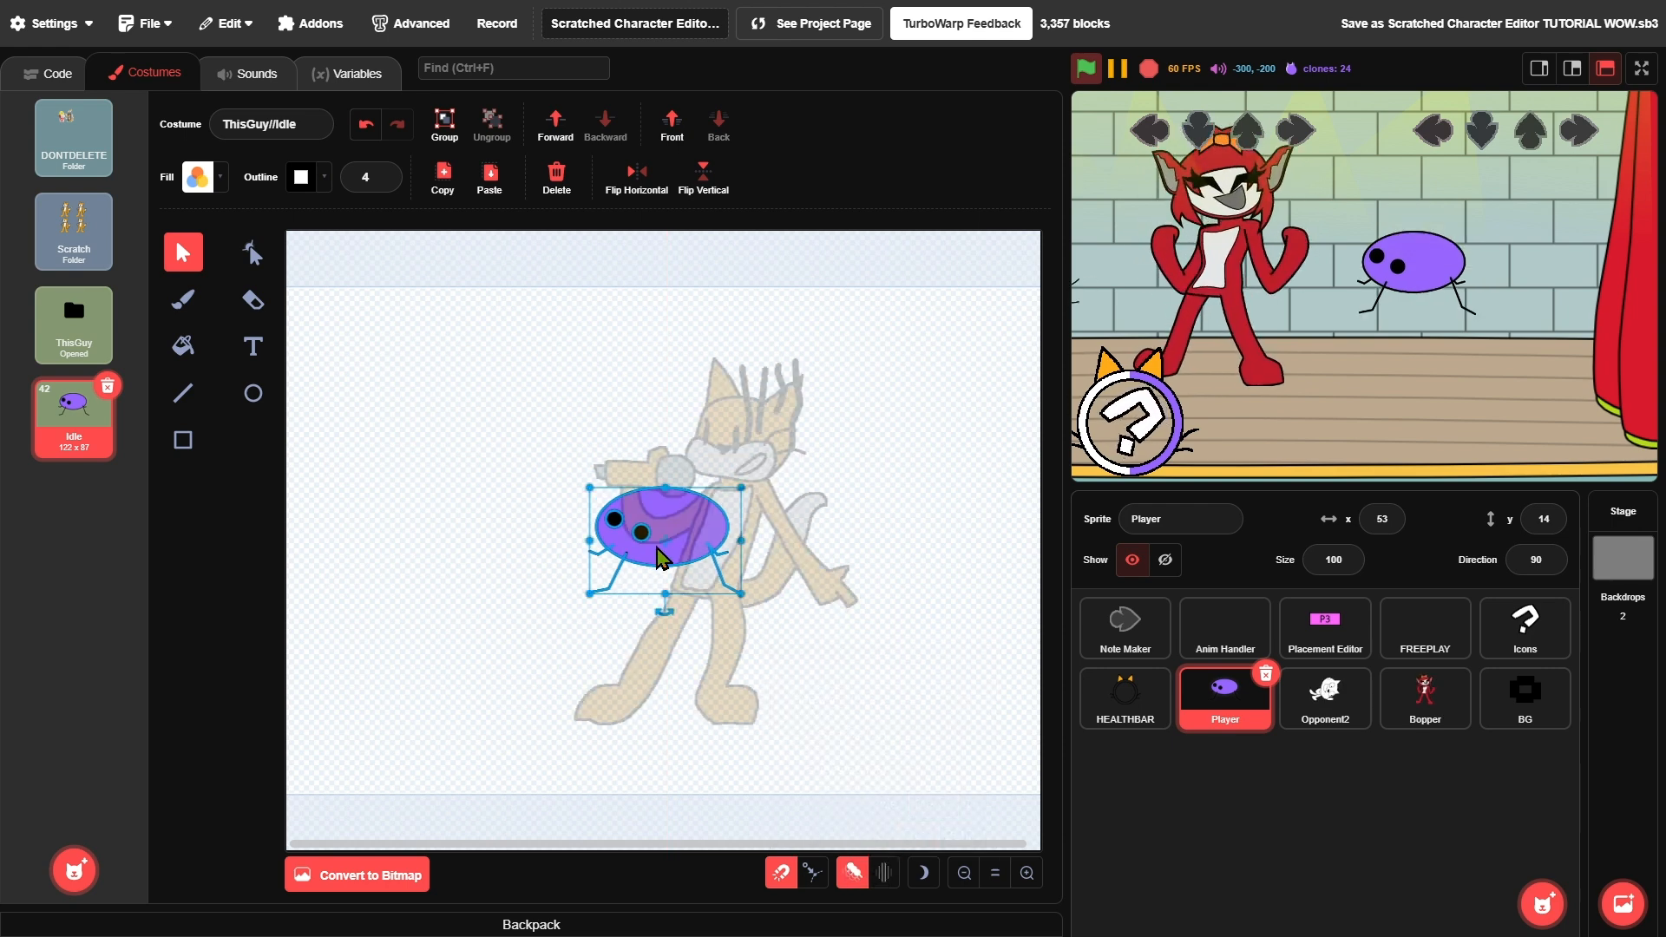
{"action": "left_click_drag", "start_coordinate": [698, 540], "coordinate": [697, 672]}
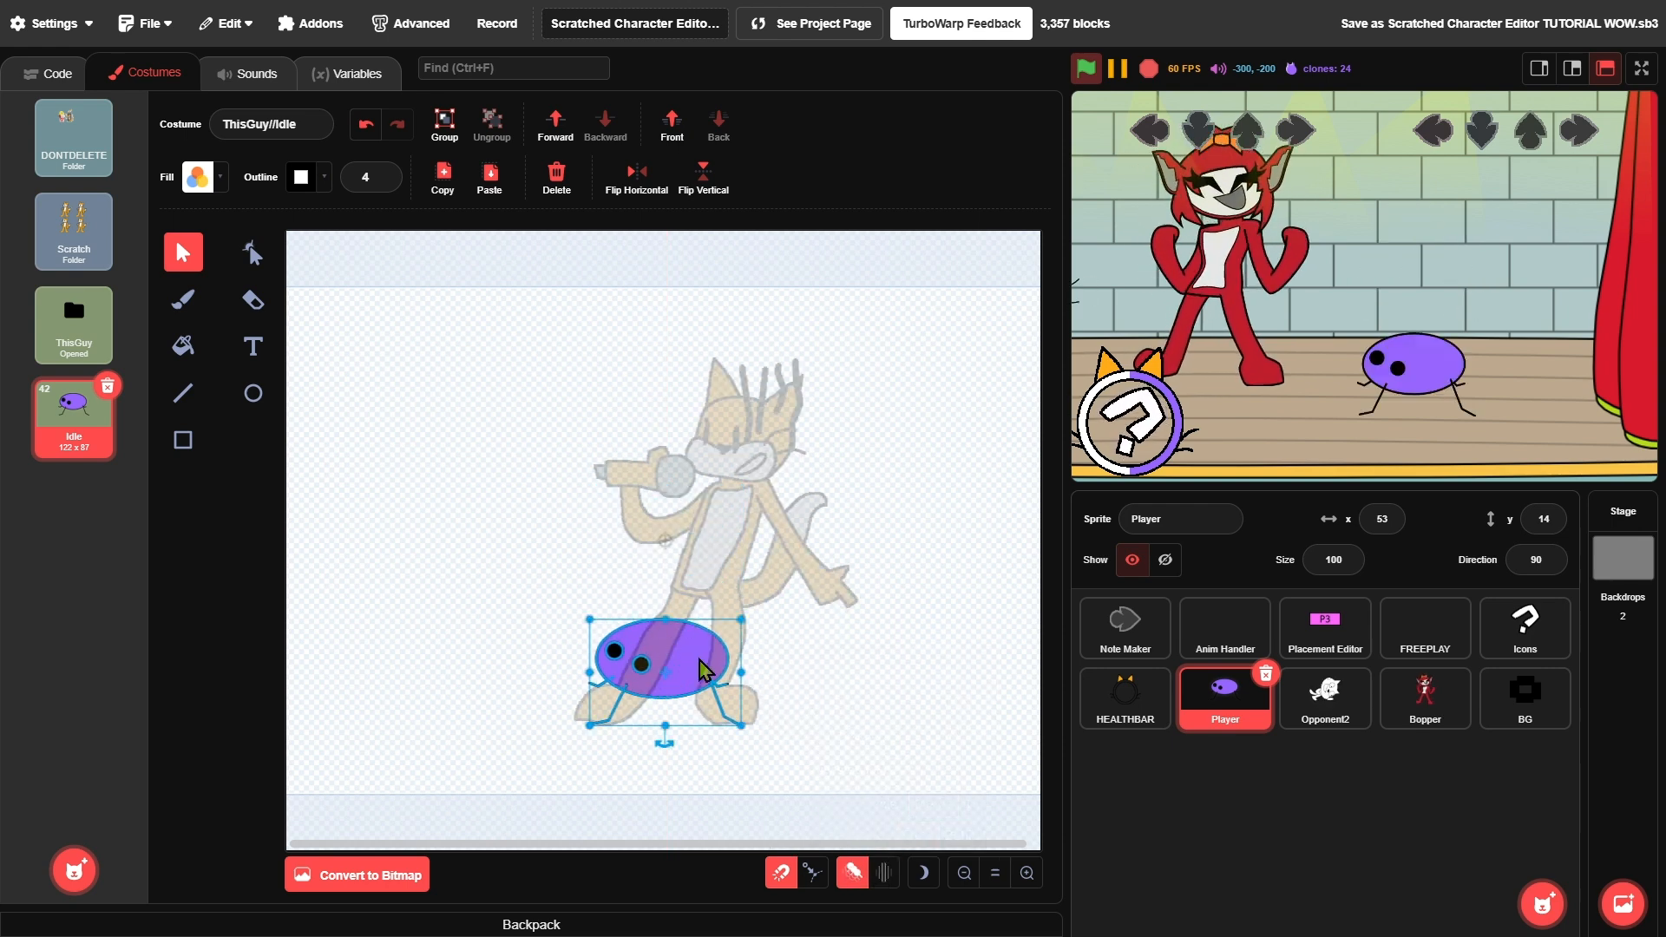
{"action": "left_click", "coordinate": [870, 588]}
- Move both black eyes closer to the body's left end, with the right eye slightly higher, and turn off onion skinning
{"action": "scroll", "coordinate": [597, 646], "scroll_direction": "up", "scroll_amount": 5}
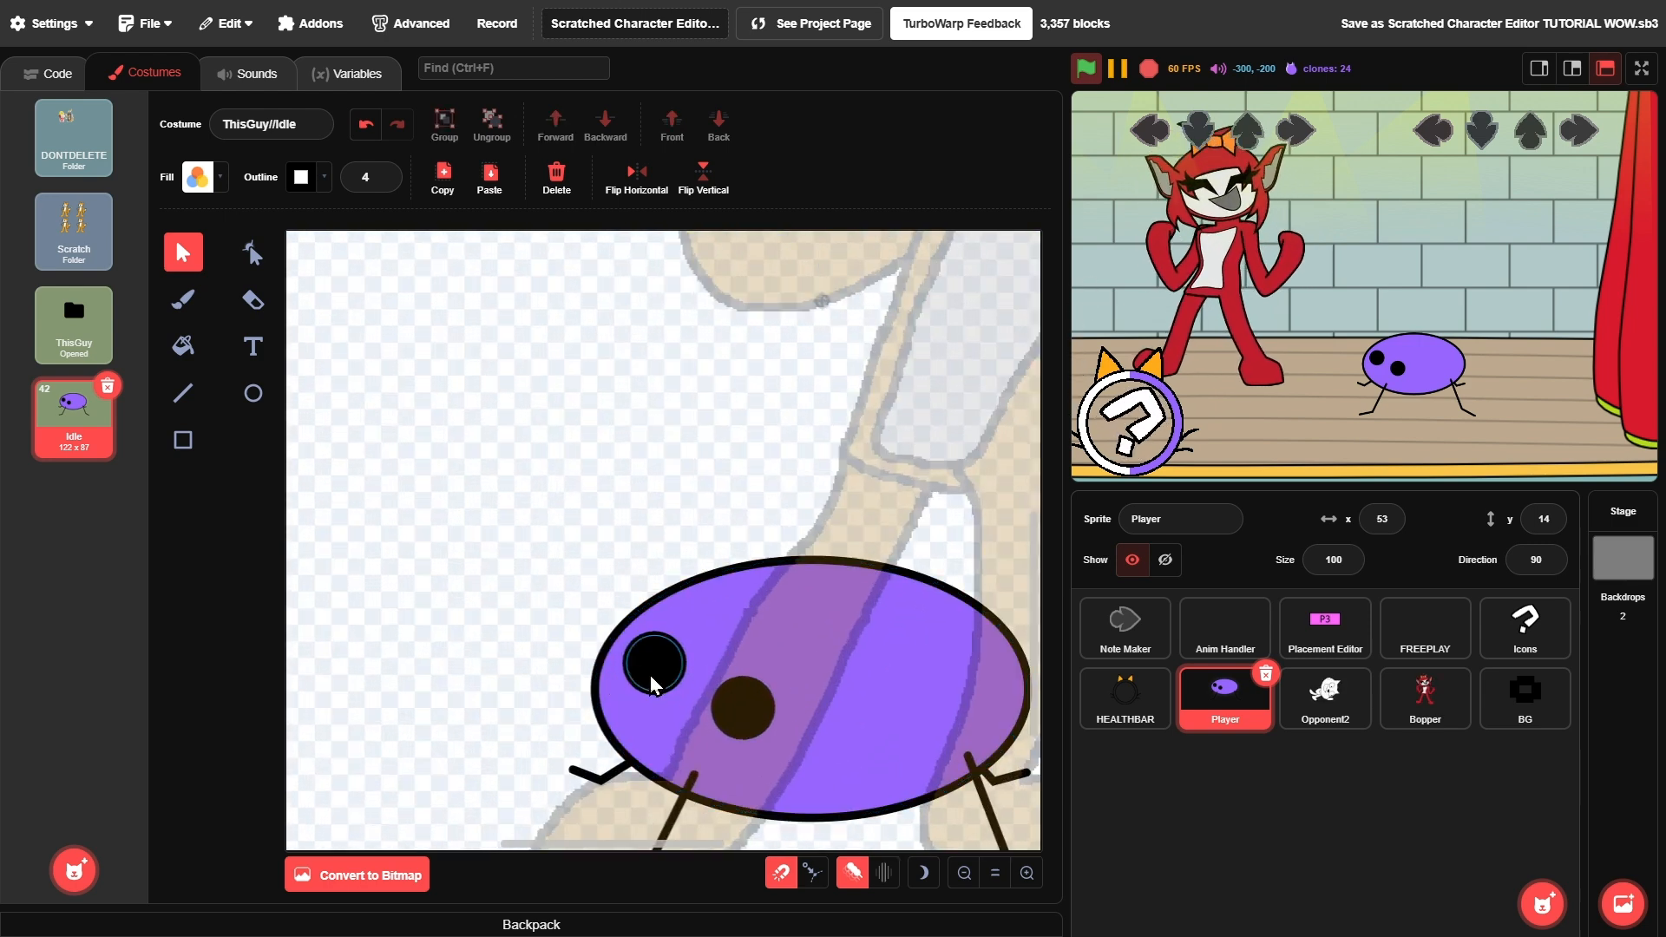
{"action": "left_click", "coordinate": [654, 662]}
{"action": "left_click_drag", "start_coordinate": [744, 707], "coordinate": [740, 632]}
{"action": "left_click_drag", "start_coordinate": [671, 684], "coordinate": [669, 694]}
{"action": "mouse_move", "coordinate": [734, 635]}
{"action": "left_mouse_down"}
{"action": "mouse_move", "coordinate": [729, 652]}
{"action": "mouse_move", "coordinate": [647, 672]}
{"action": "mouse_move", "coordinate": [718, 660]}
{"action": "left_mouse_up"}
{"action": "left_click", "coordinate": [633, 573]}
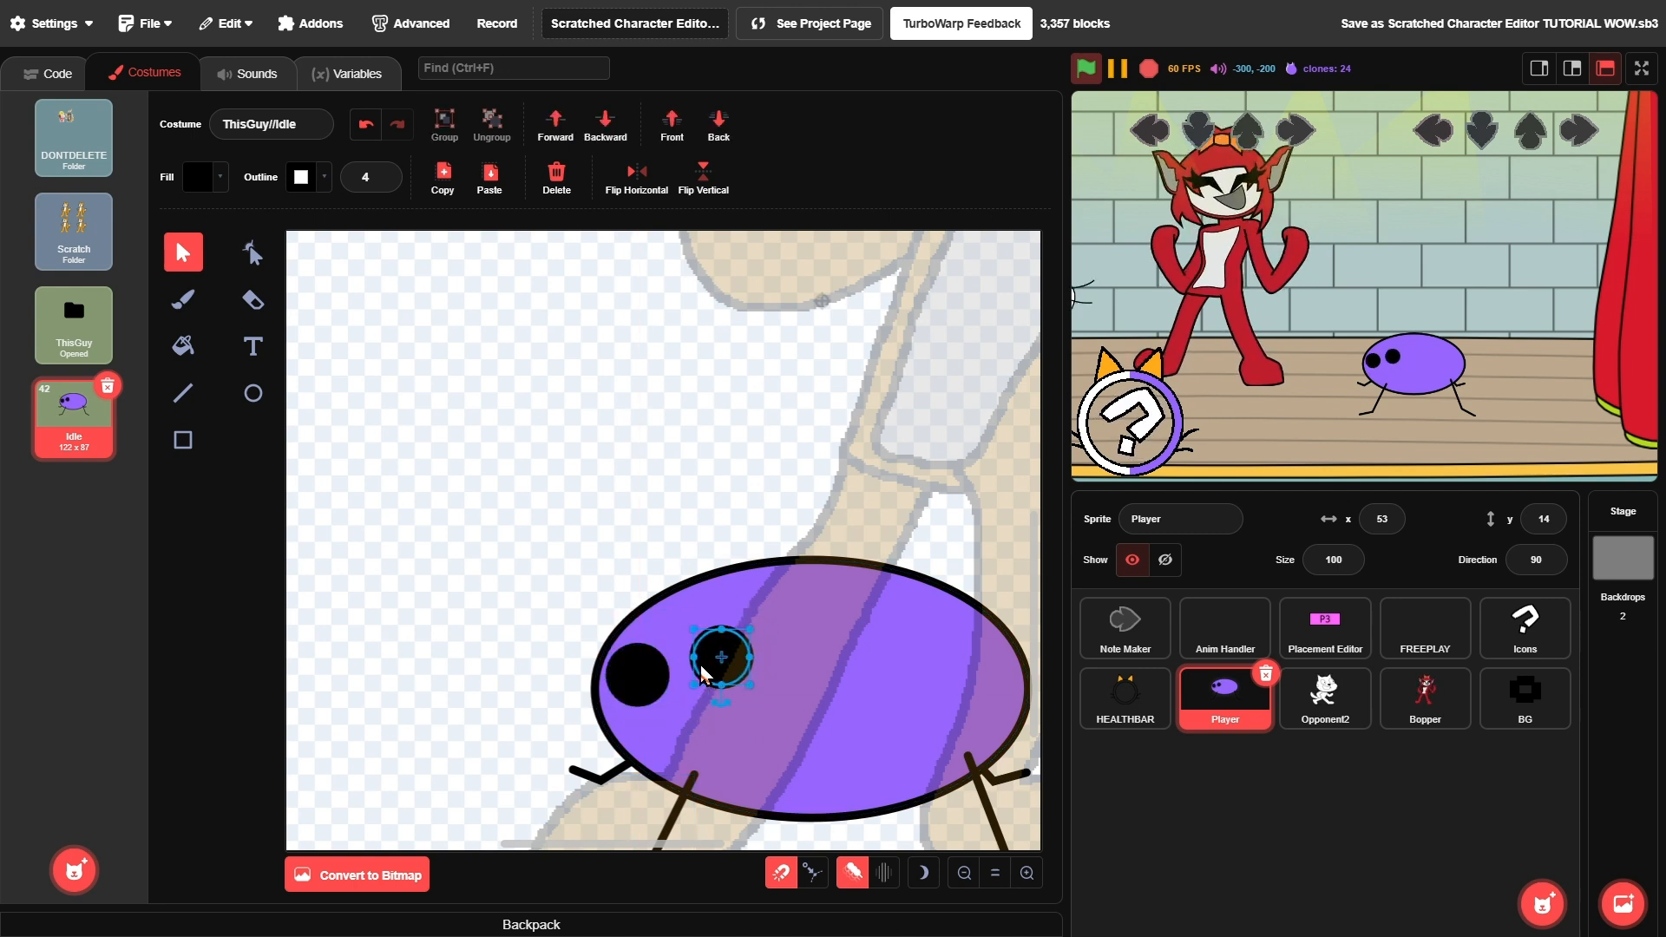
{"action": "left_click", "coordinate": [572, 502]}
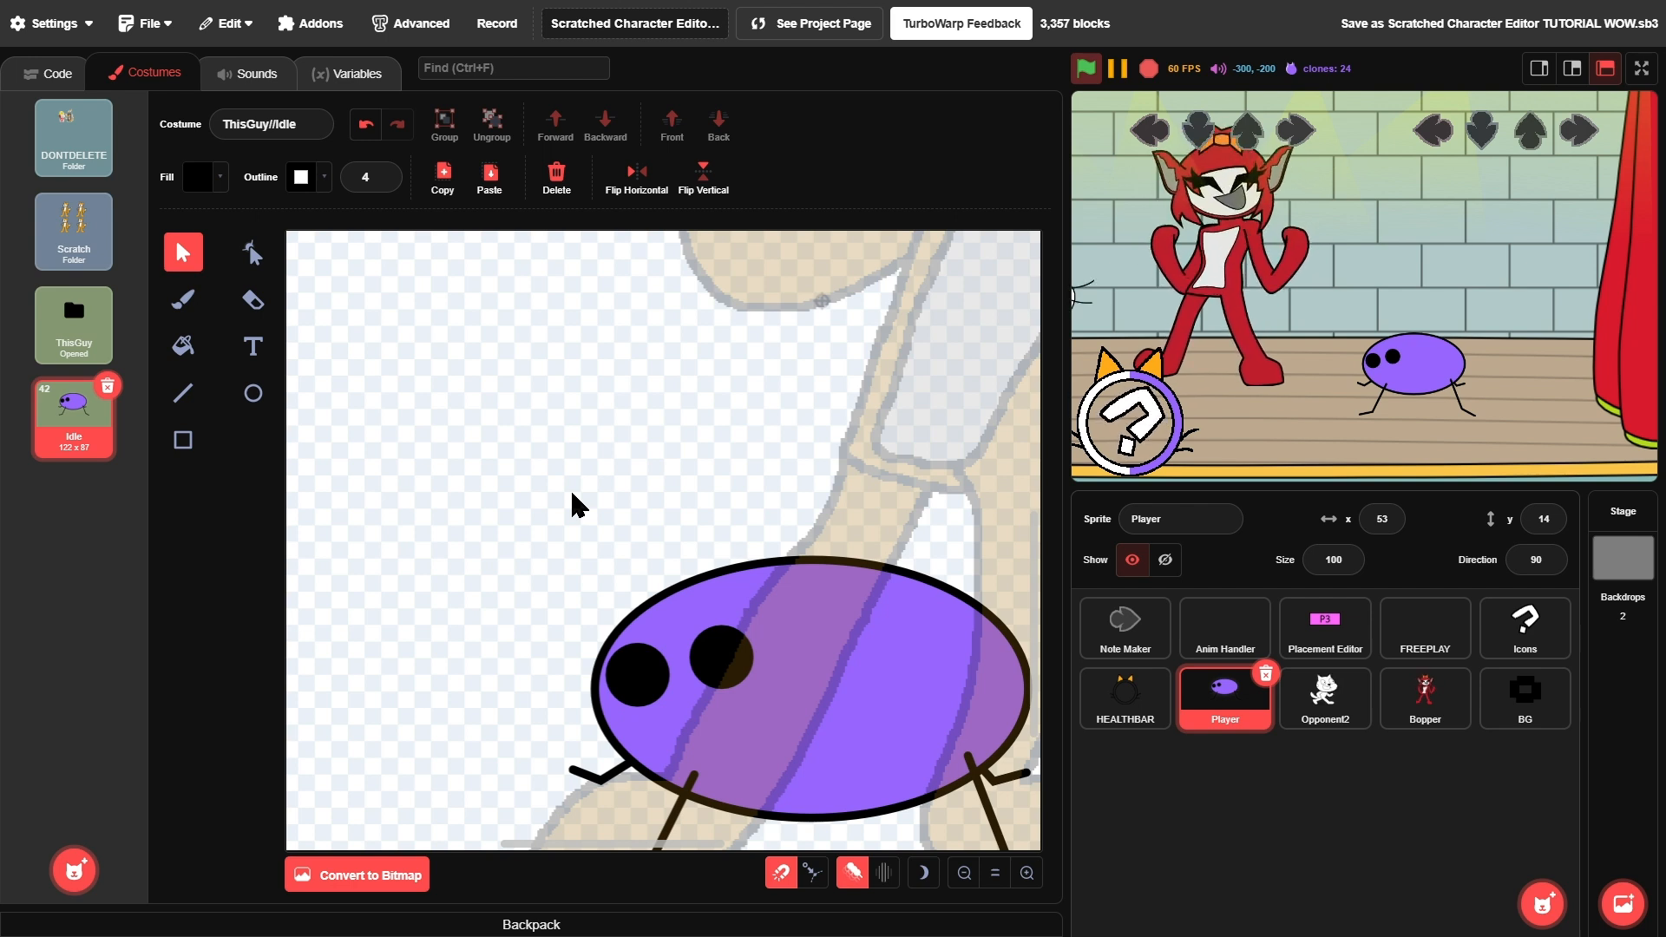
{"action": "left_click", "coordinate": [853, 874]}
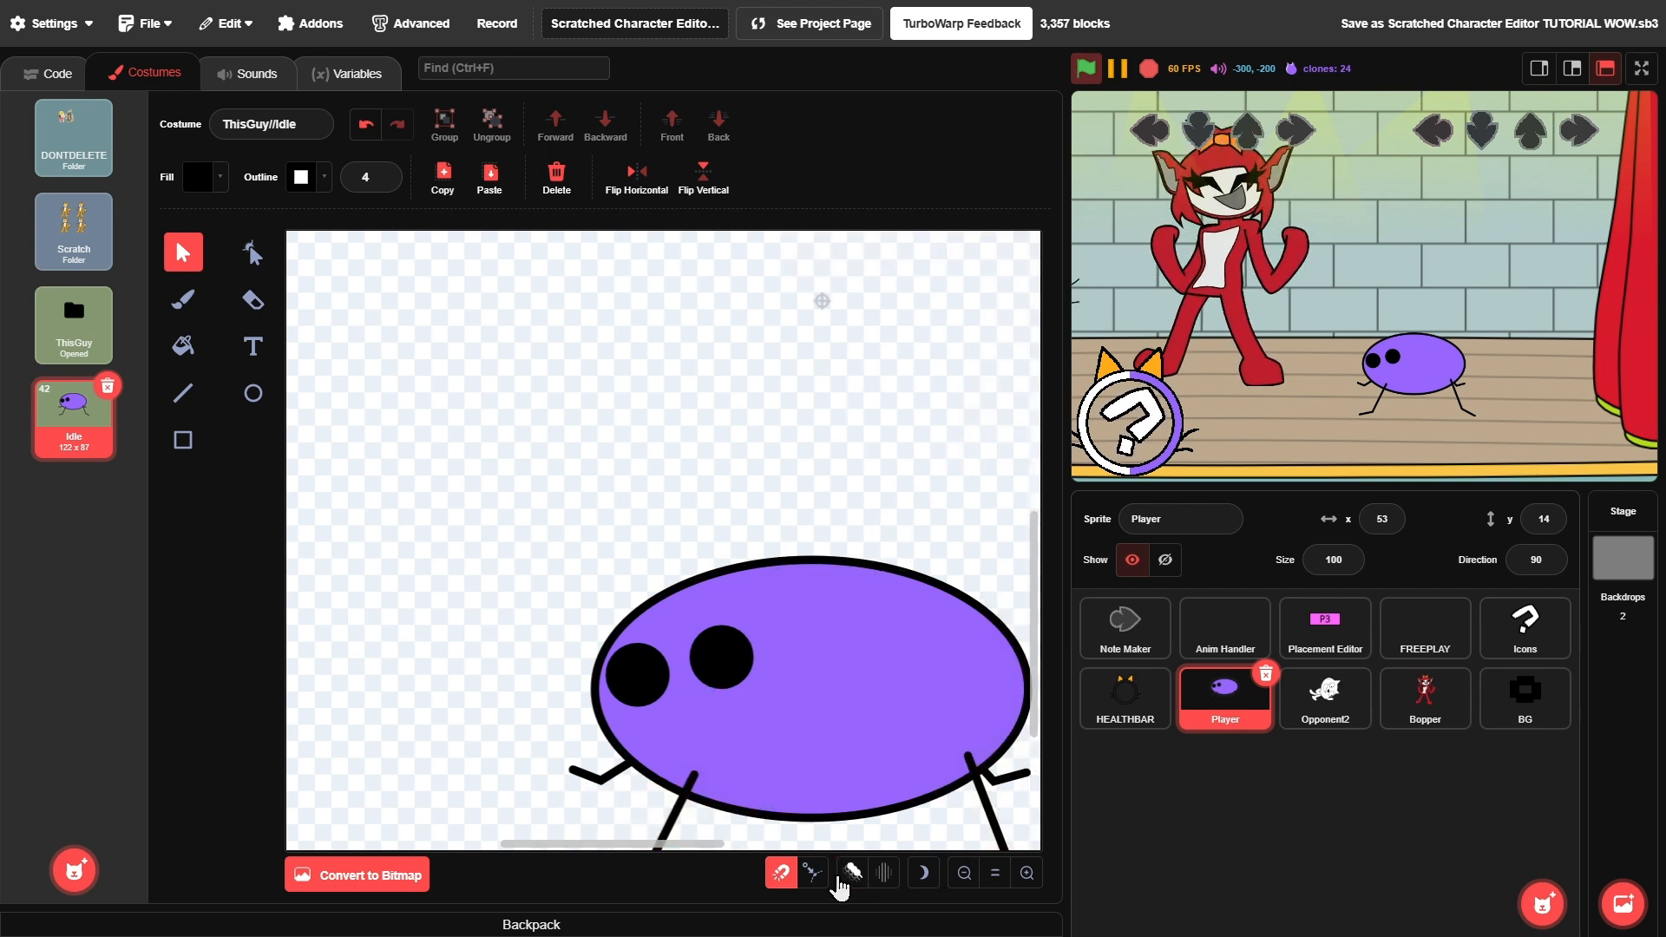
- Turn off object snapping in the costume editor
{"action": "left_click", "coordinate": [786, 874]}
{"action": "scroll", "coordinate": [868, 531], "scroll_direction": "down", "scroll_amount": 10}
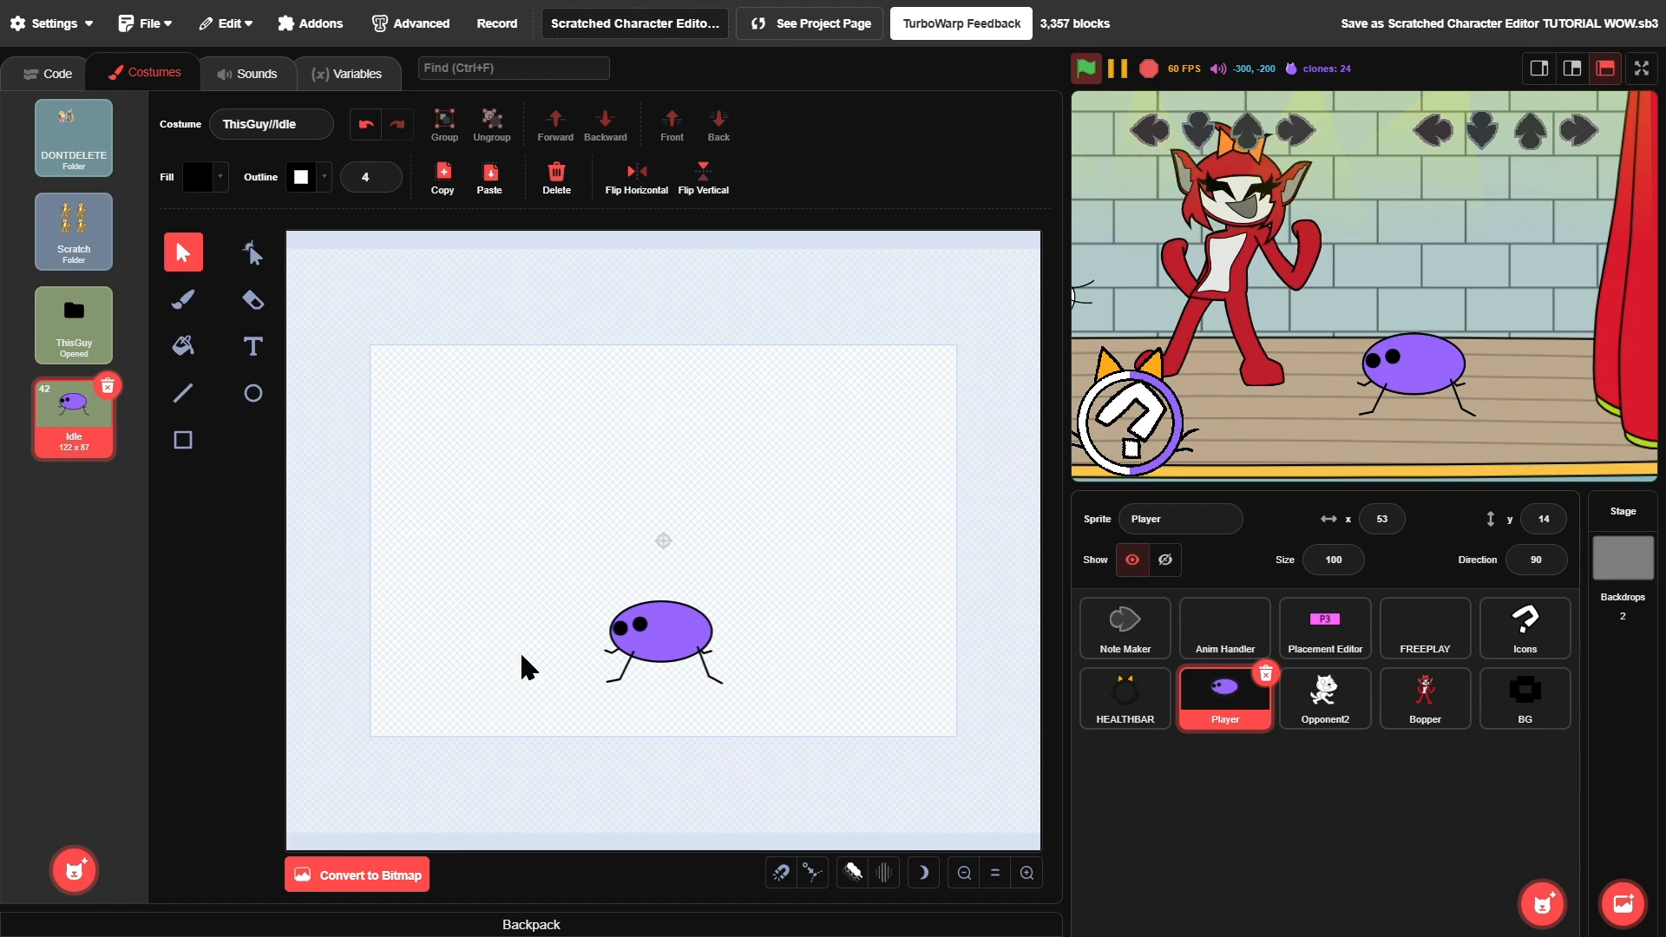
{"action": "right_click", "coordinate": [71, 450]}
{"action": "left_click", "coordinate": [85, 465]}
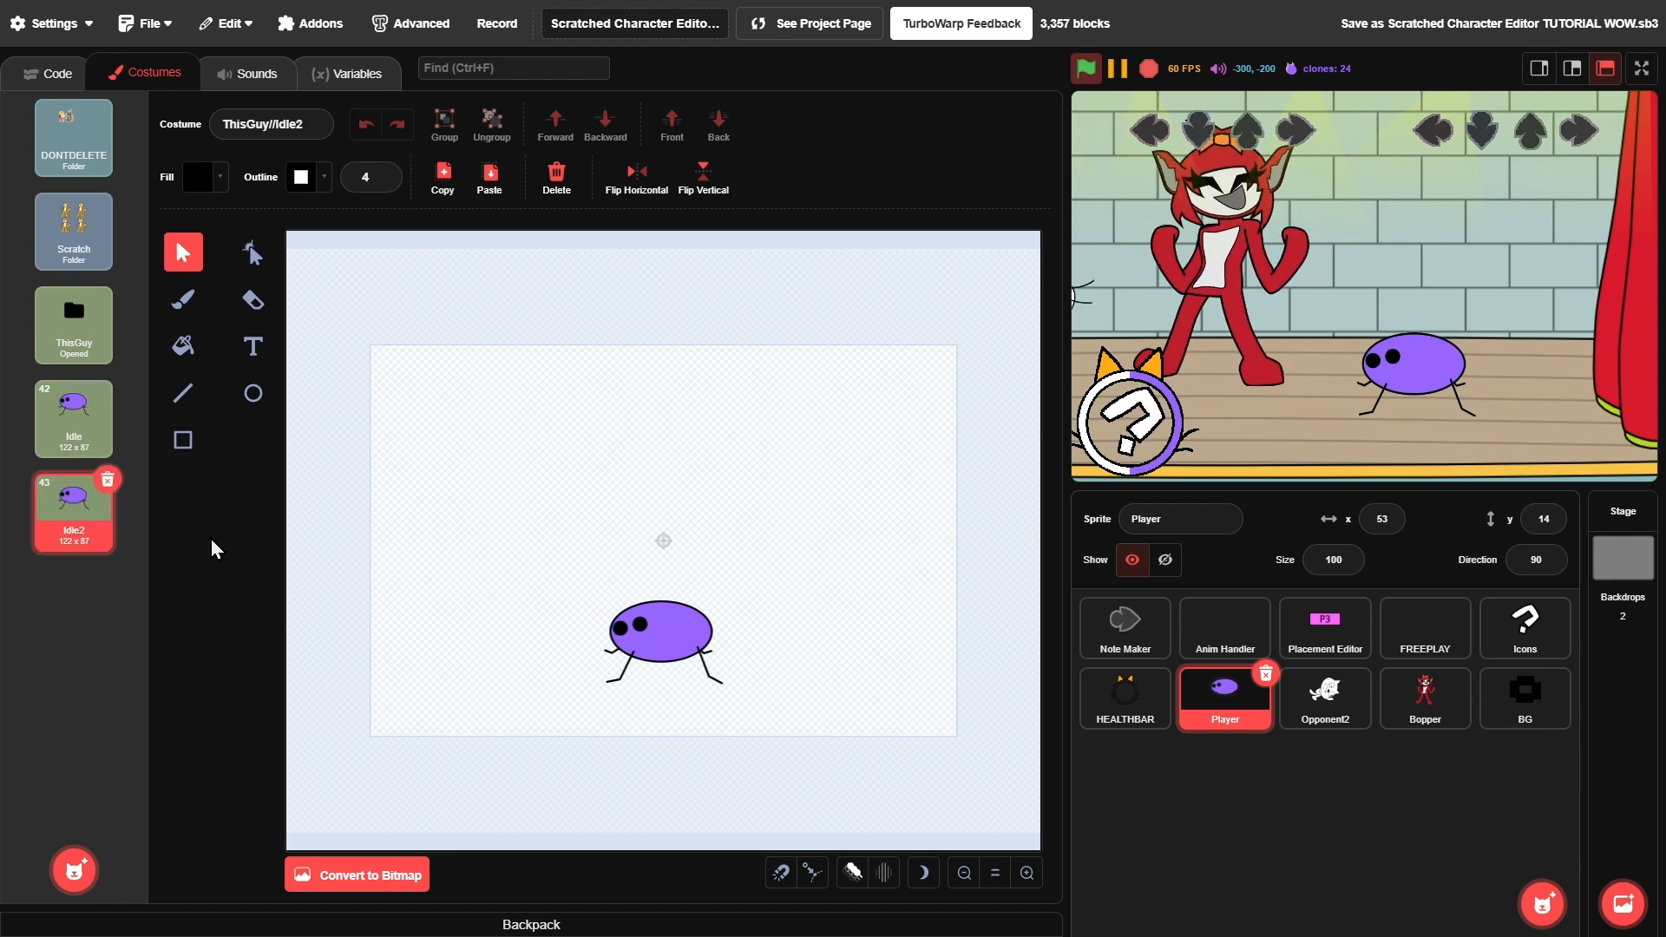
{"action": "scroll", "coordinate": [746, 618], "scroll_direction": "up", "scroll_amount": 5}
{"action": "scroll", "coordinate": [746, 618], "scroll_direction": "down", "scroll_amount": 5}
{"action": "scroll", "coordinate": [694, 599], "scroll_direction": "left", "scroll_amount": 3}
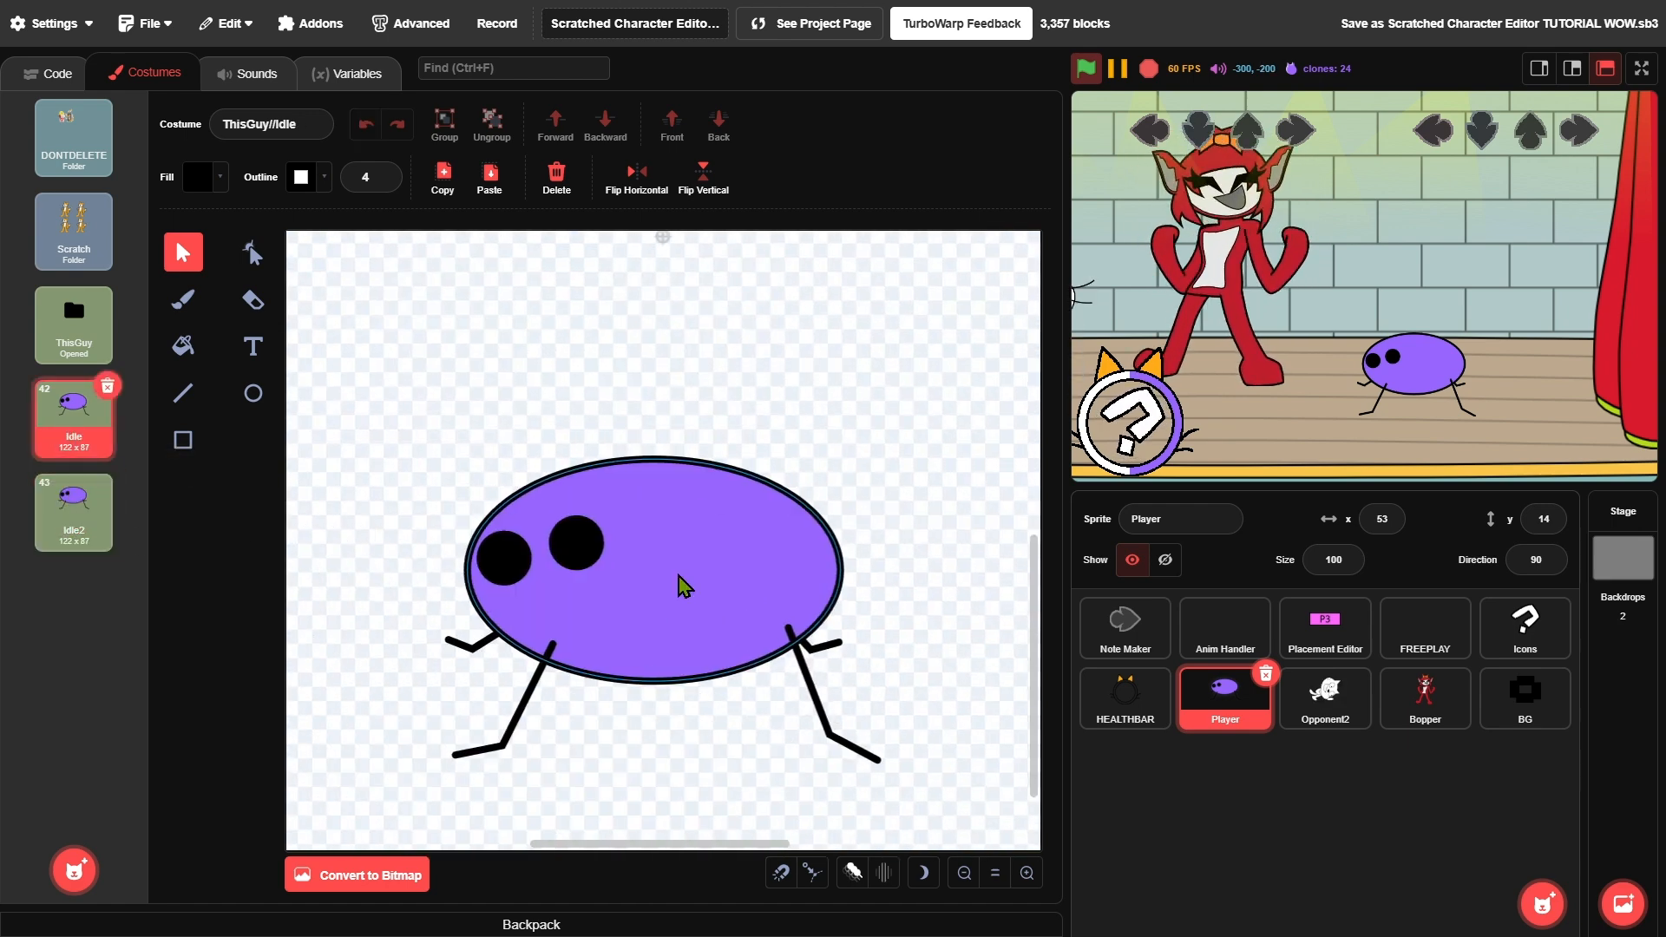
{"action": "left_click", "coordinate": [102, 512]}
{"action": "left_click", "coordinate": [107, 480]}
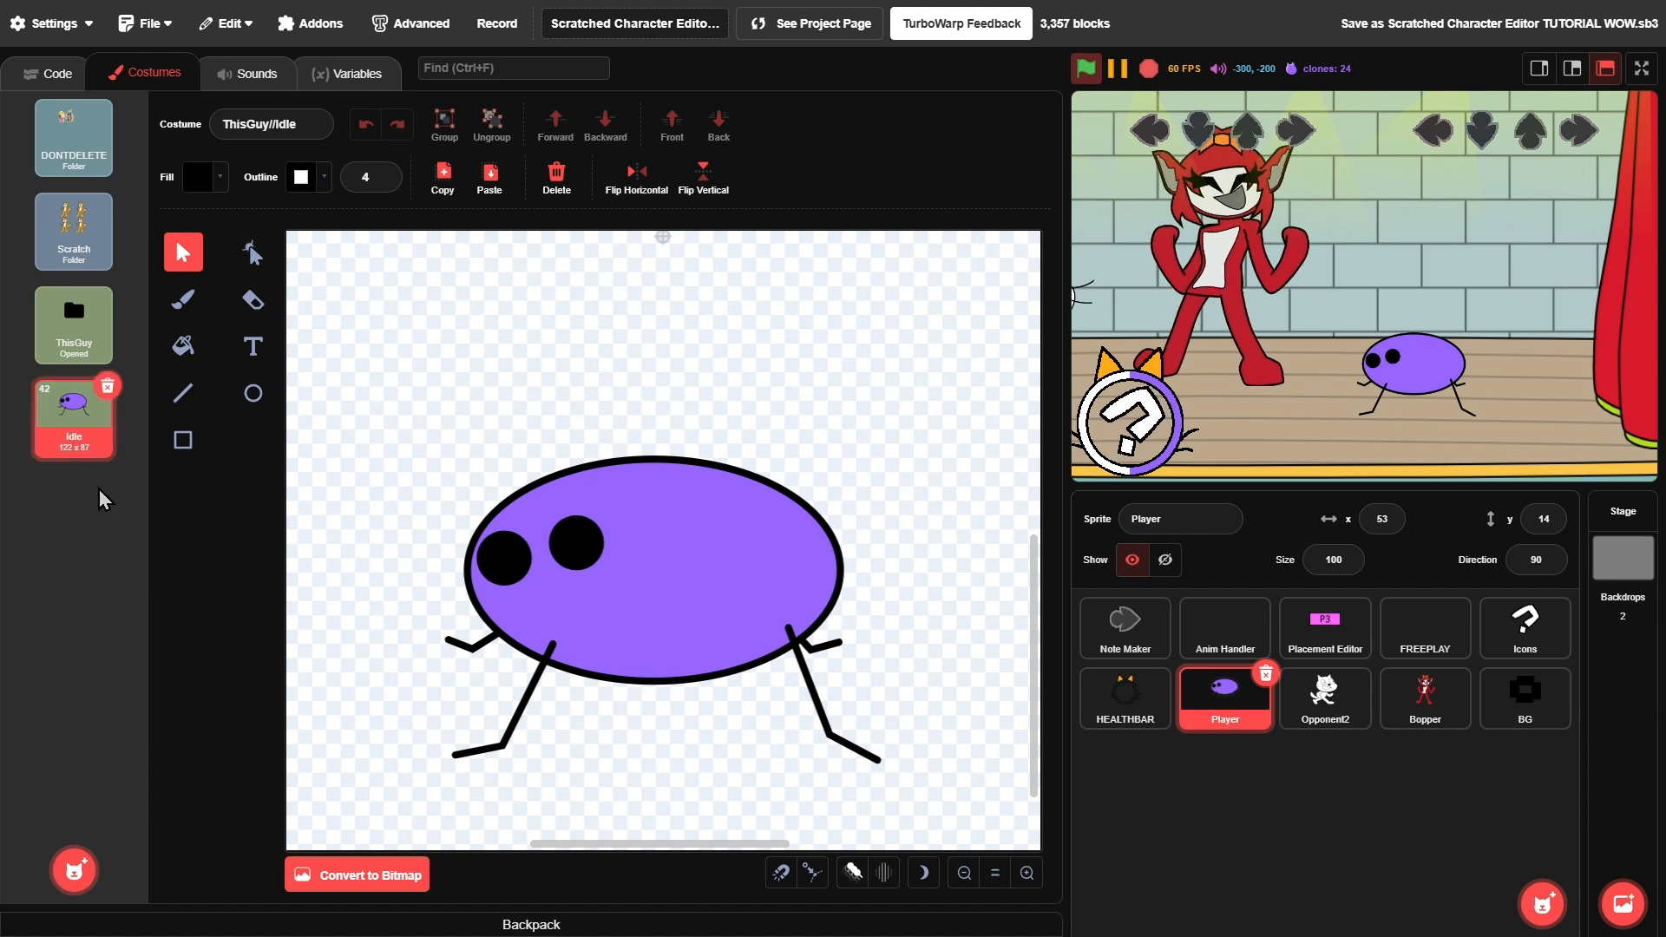
{"action": "right_click", "coordinate": [55, 448]}
{"action": "left_click", "coordinate": [326, 467]}
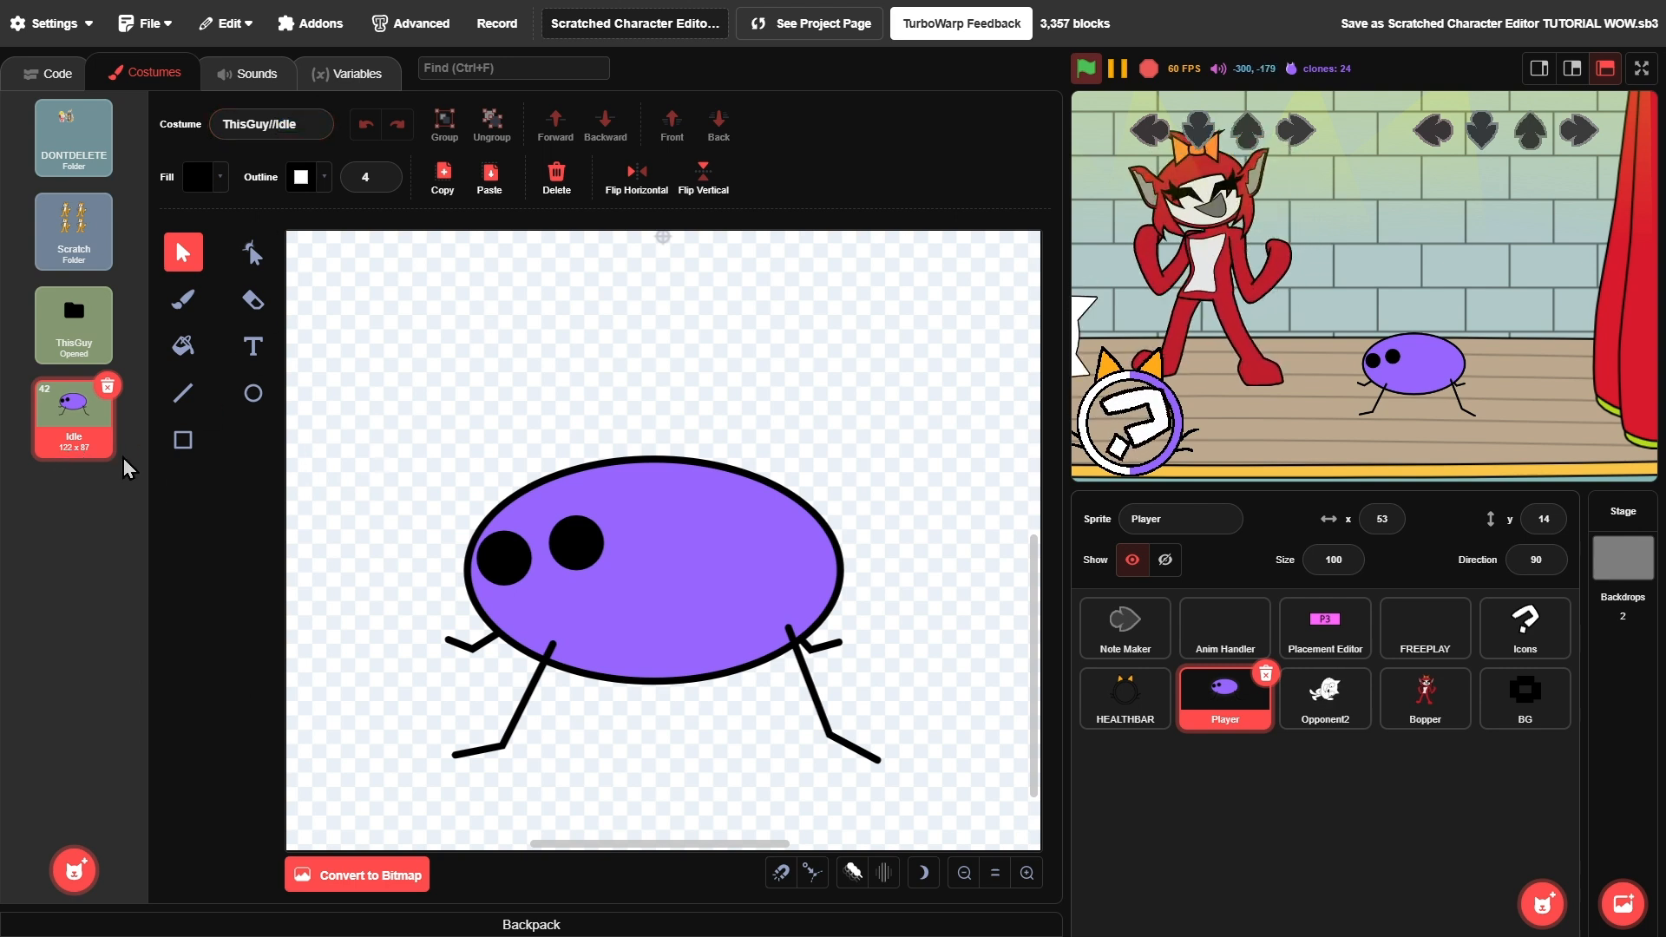
- Duplicate the Idle costume and rename the copy ThisGuy//Left
{"action": "right_click", "coordinate": [87, 447]}
{"action": "left_click", "coordinate": [109, 460]}
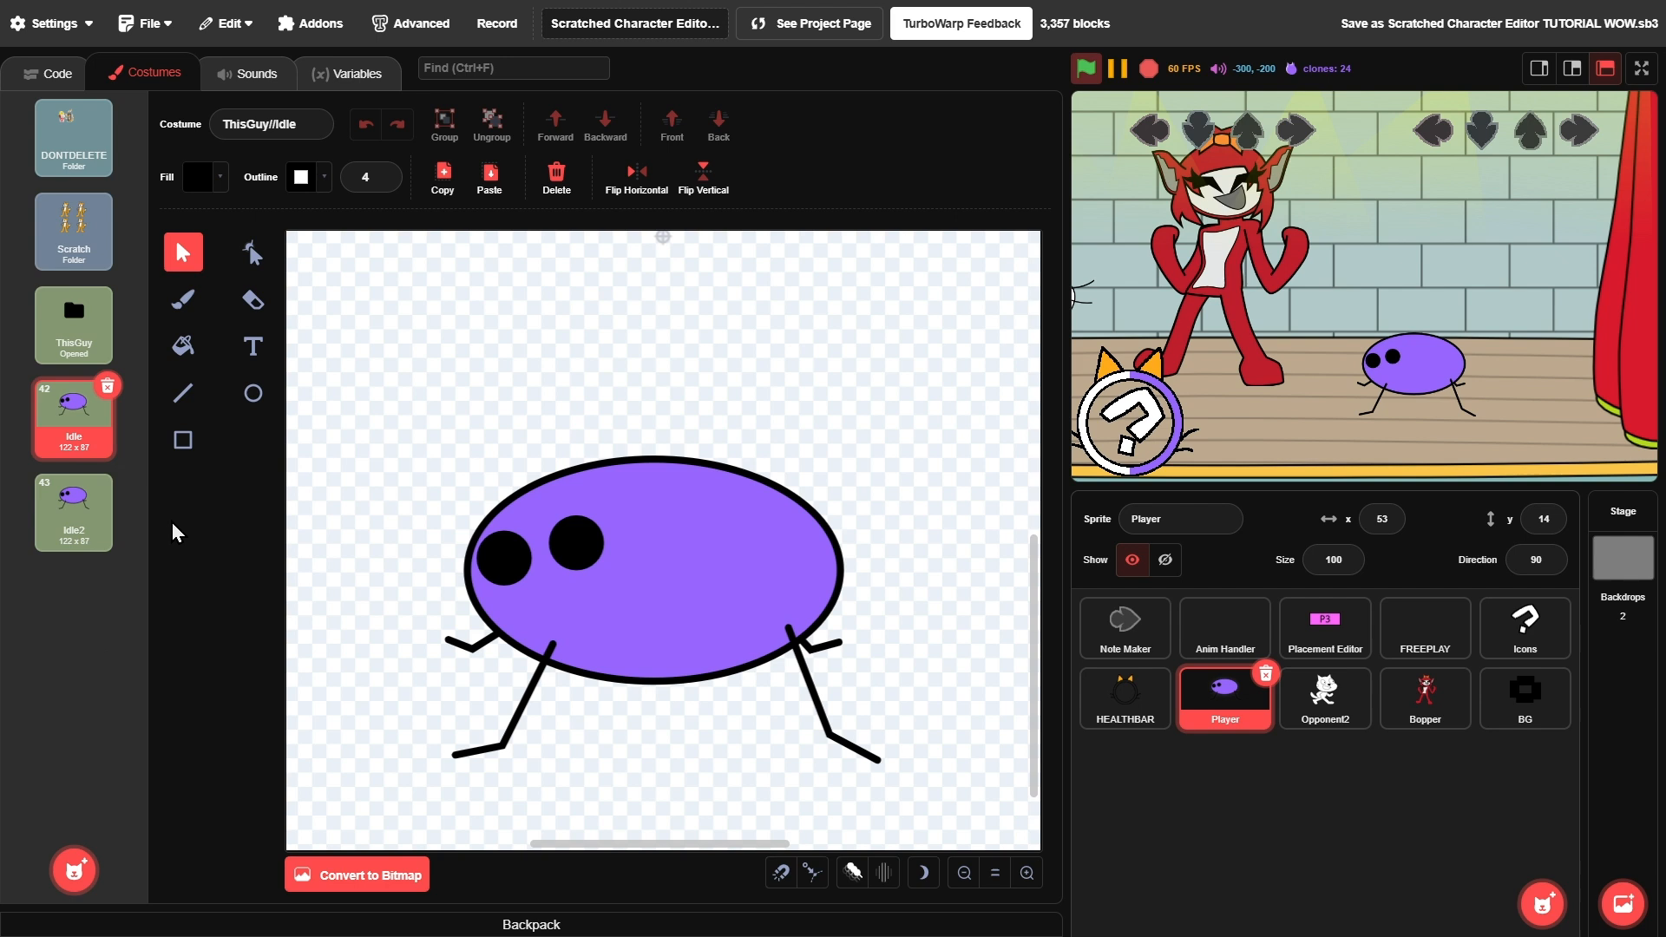
{"action": "left_click", "coordinate": [69, 538]}
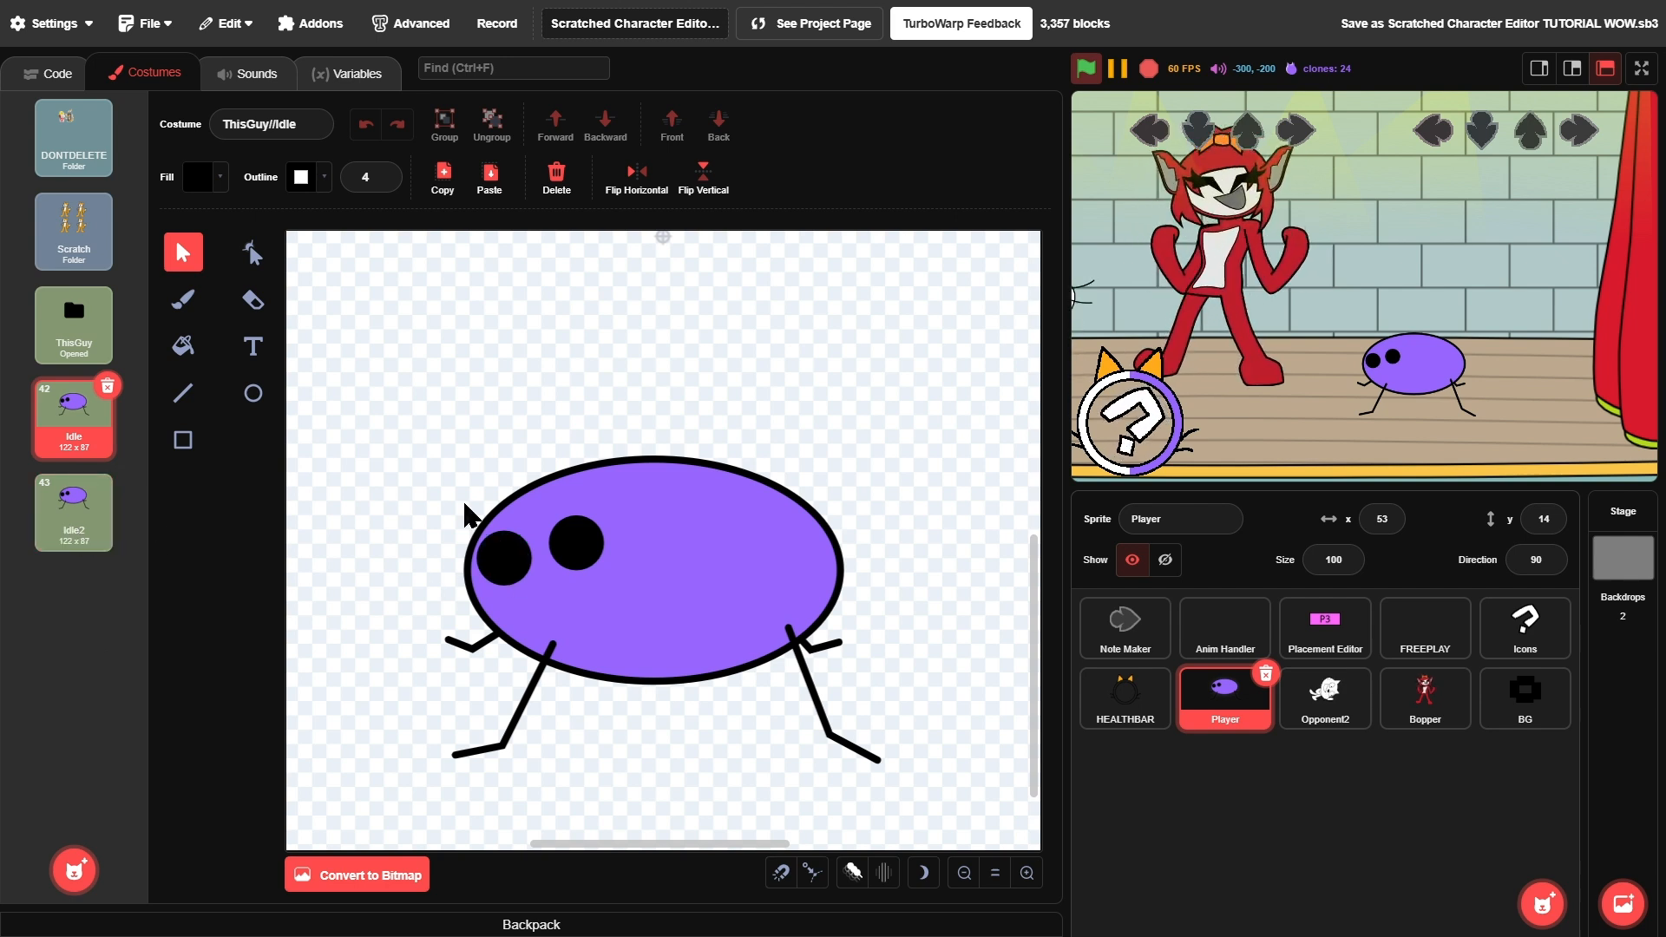
{"action": "double_click", "coordinate": [279, 125]}
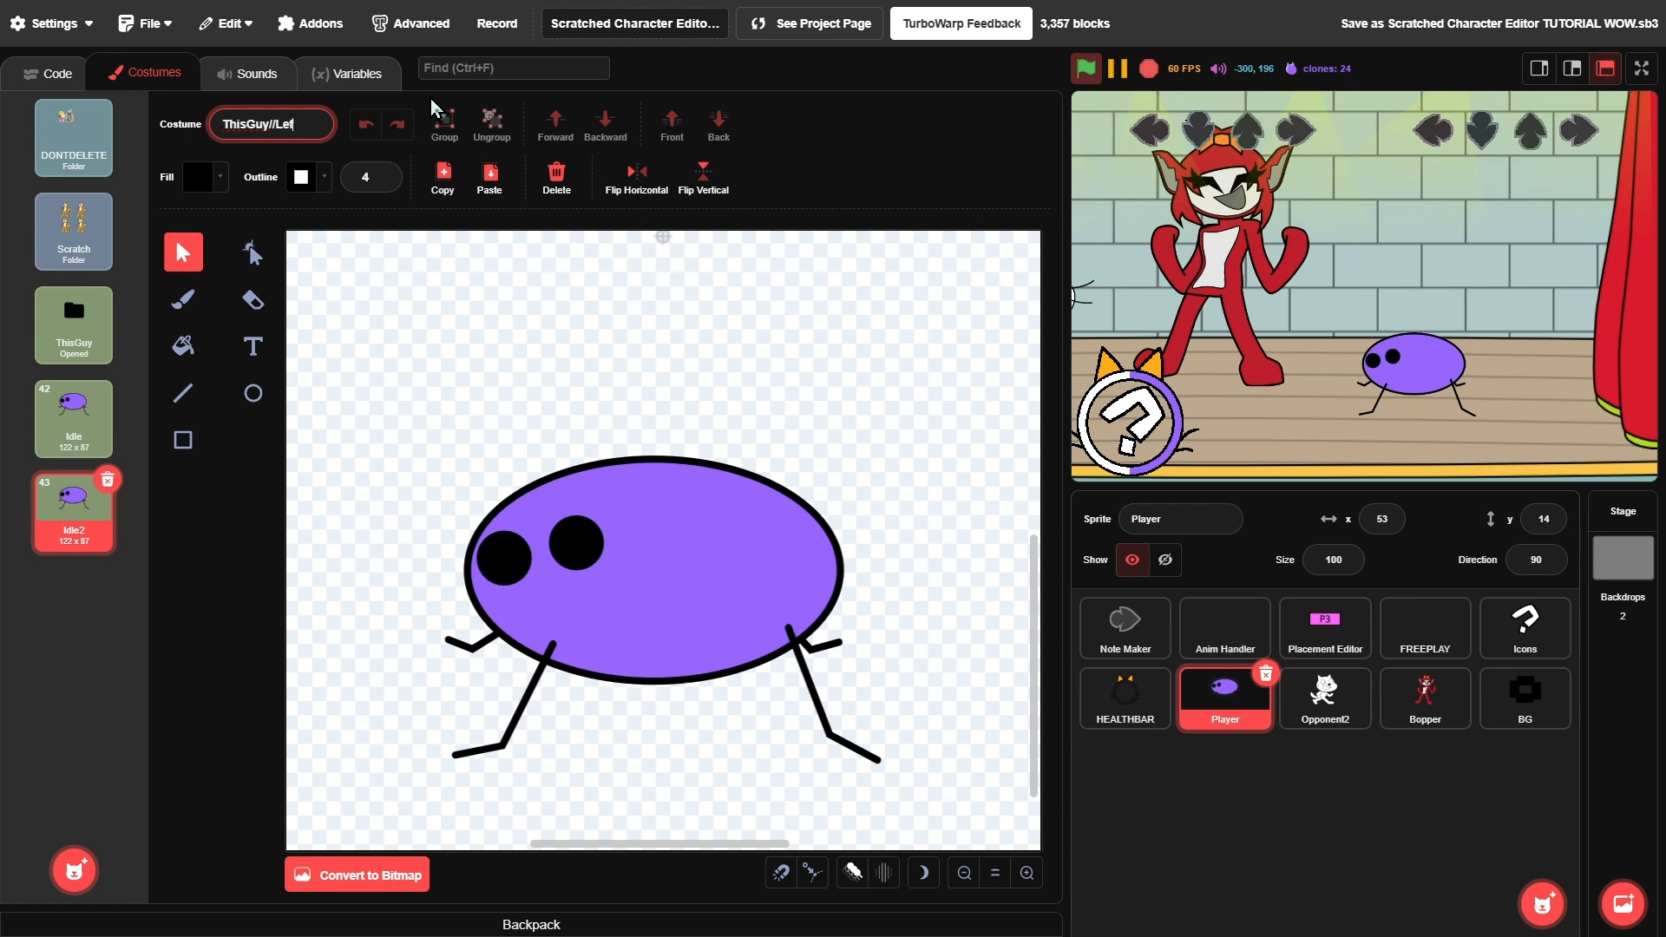
- Duplicate the idle costume three more times so Idle2, Idle3 and Idle4 sit between Idle and Left
{"action": "left_click", "coordinate": [78, 426]}
{"action": "right_click", "coordinate": [78, 425]}
{"action": "left_click", "coordinate": [78, 418]}
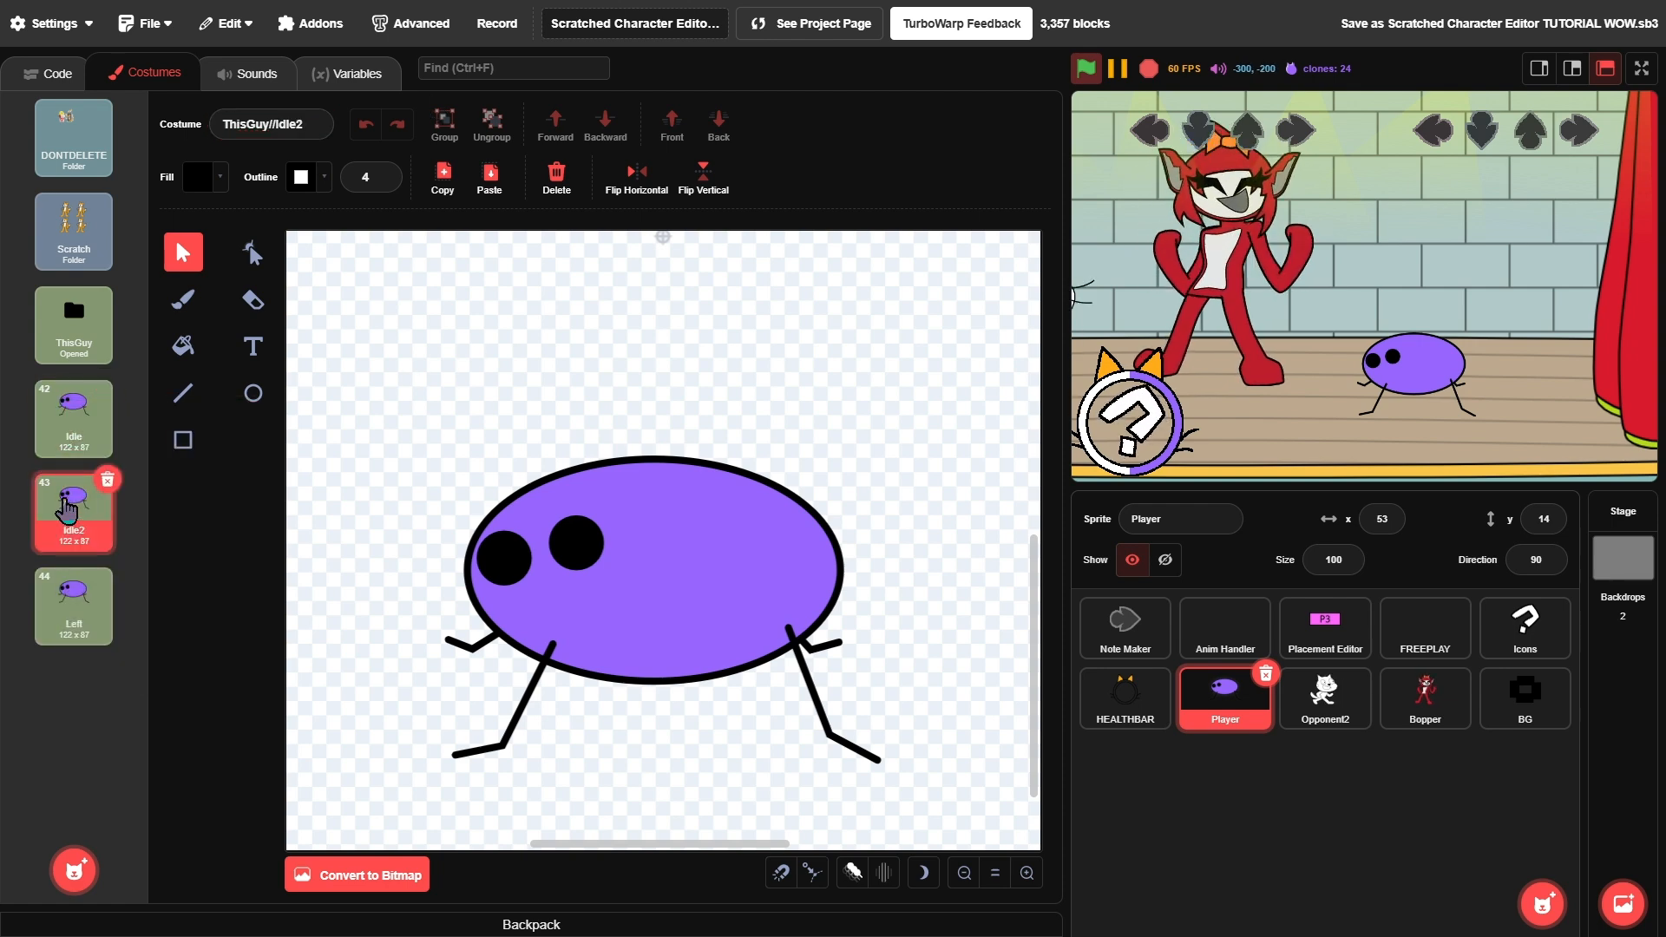
{"action": "right_click", "coordinate": [78, 519]}
{"action": "left_click", "coordinate": [80, 521]}
{"action": "right_click", "coordinate": [98, 642]}
{"action": "left_click", "coordinate": [100, 642]}
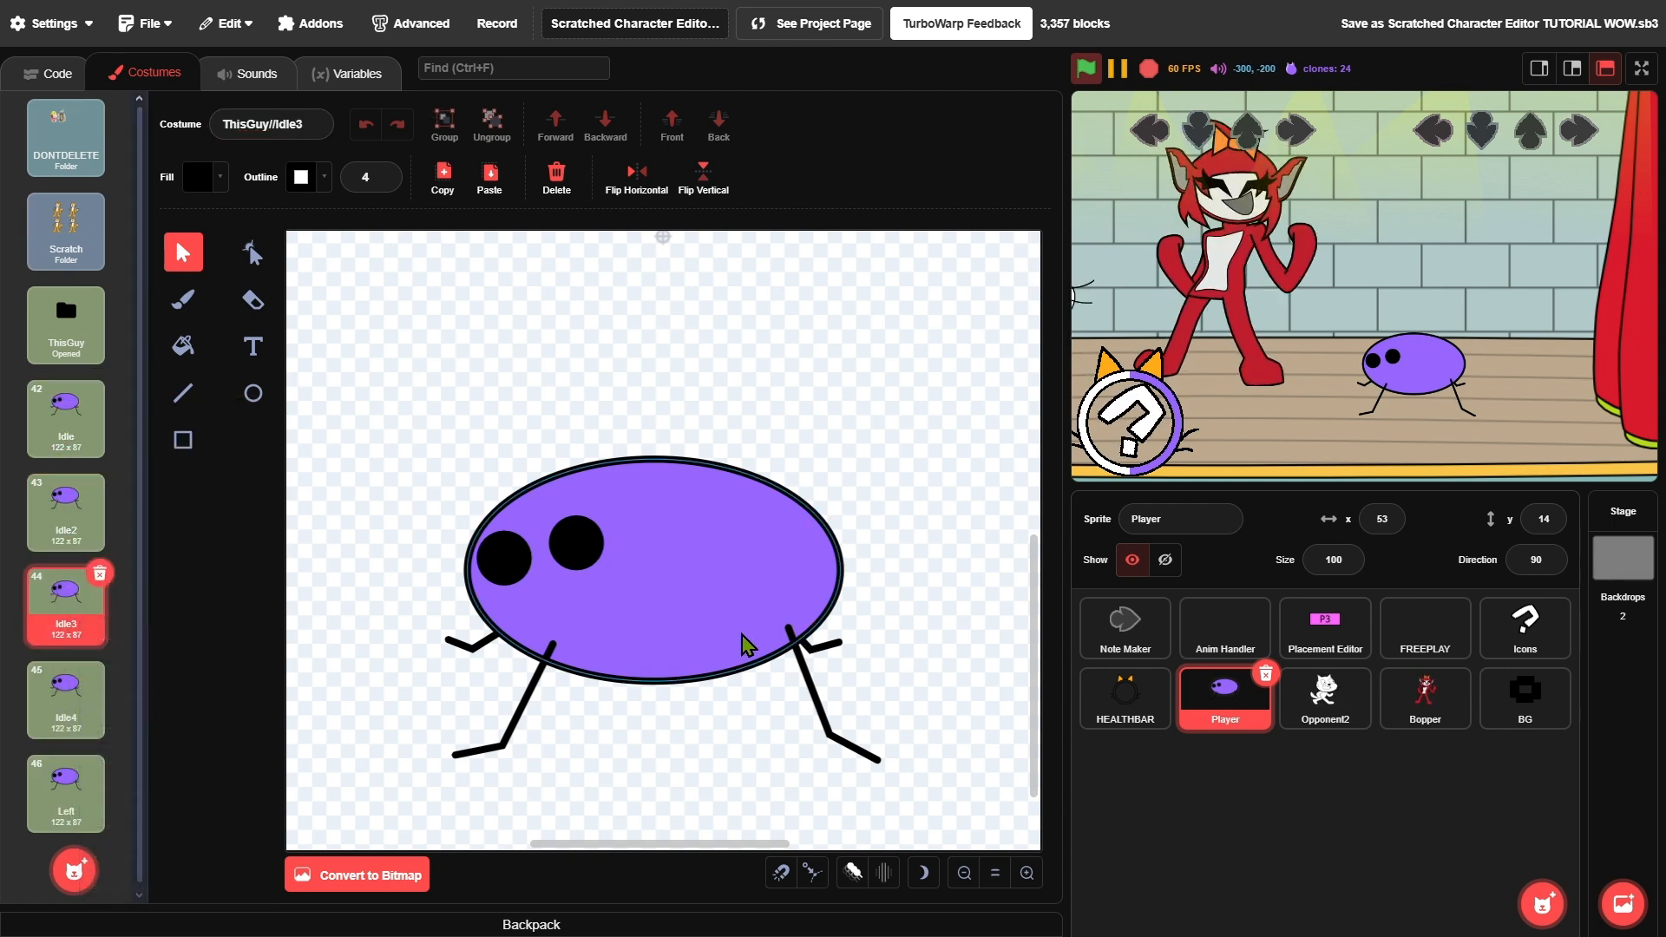
- Stop the project and add the text "1" above the character in Idle and "2" in Idle2
{"action": "left_click", "coordinate": [1156, 74]}
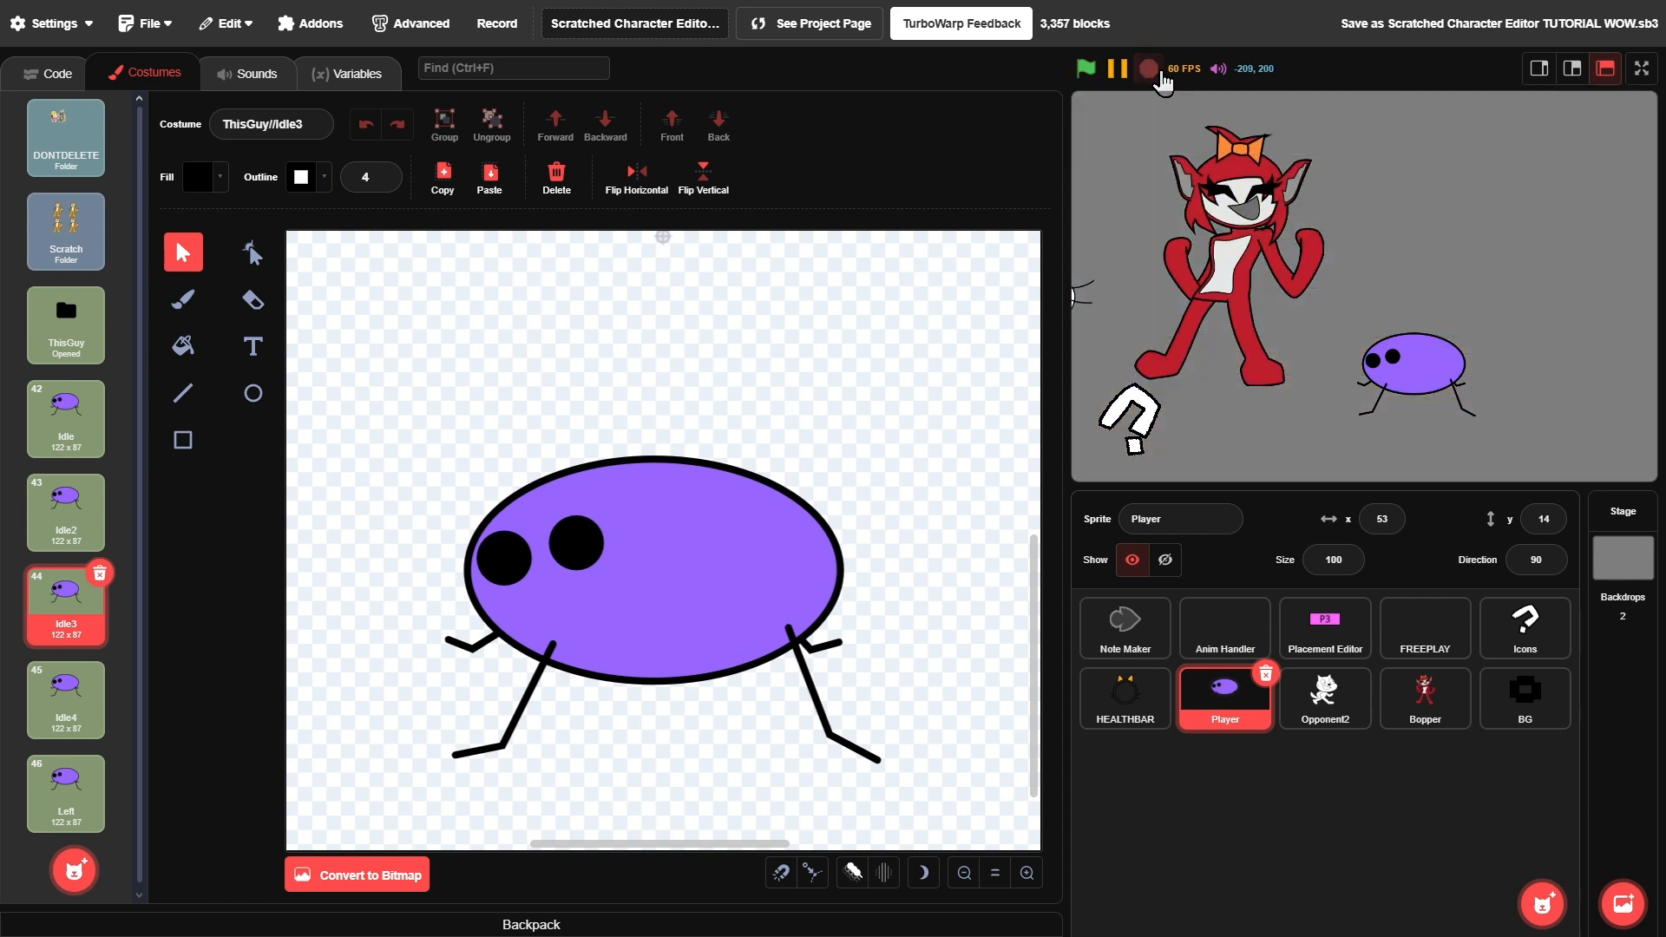
{"action": "left_click", "coordinate": [87, 425]}
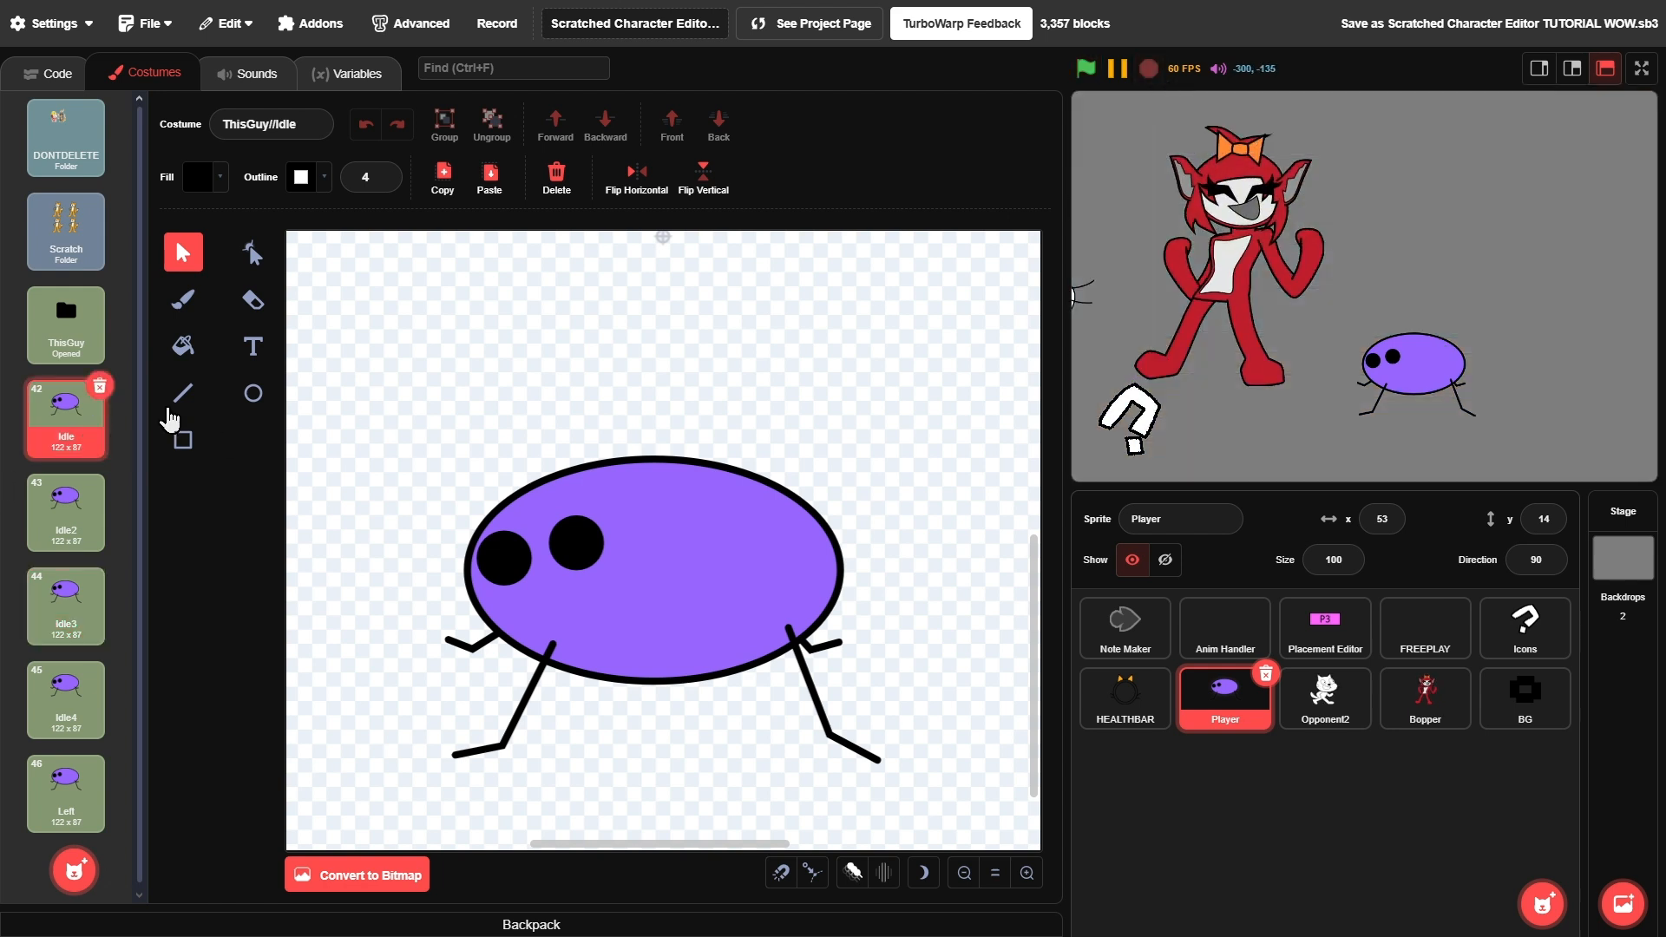
{"action": "left_click", "coordinate": [253, 347]}
{"action": "left_click", "coordinate": [657, 351]}
{"action": "type", "text": "1"}
{"action": "left_click", "coordinate": [95, 512]}
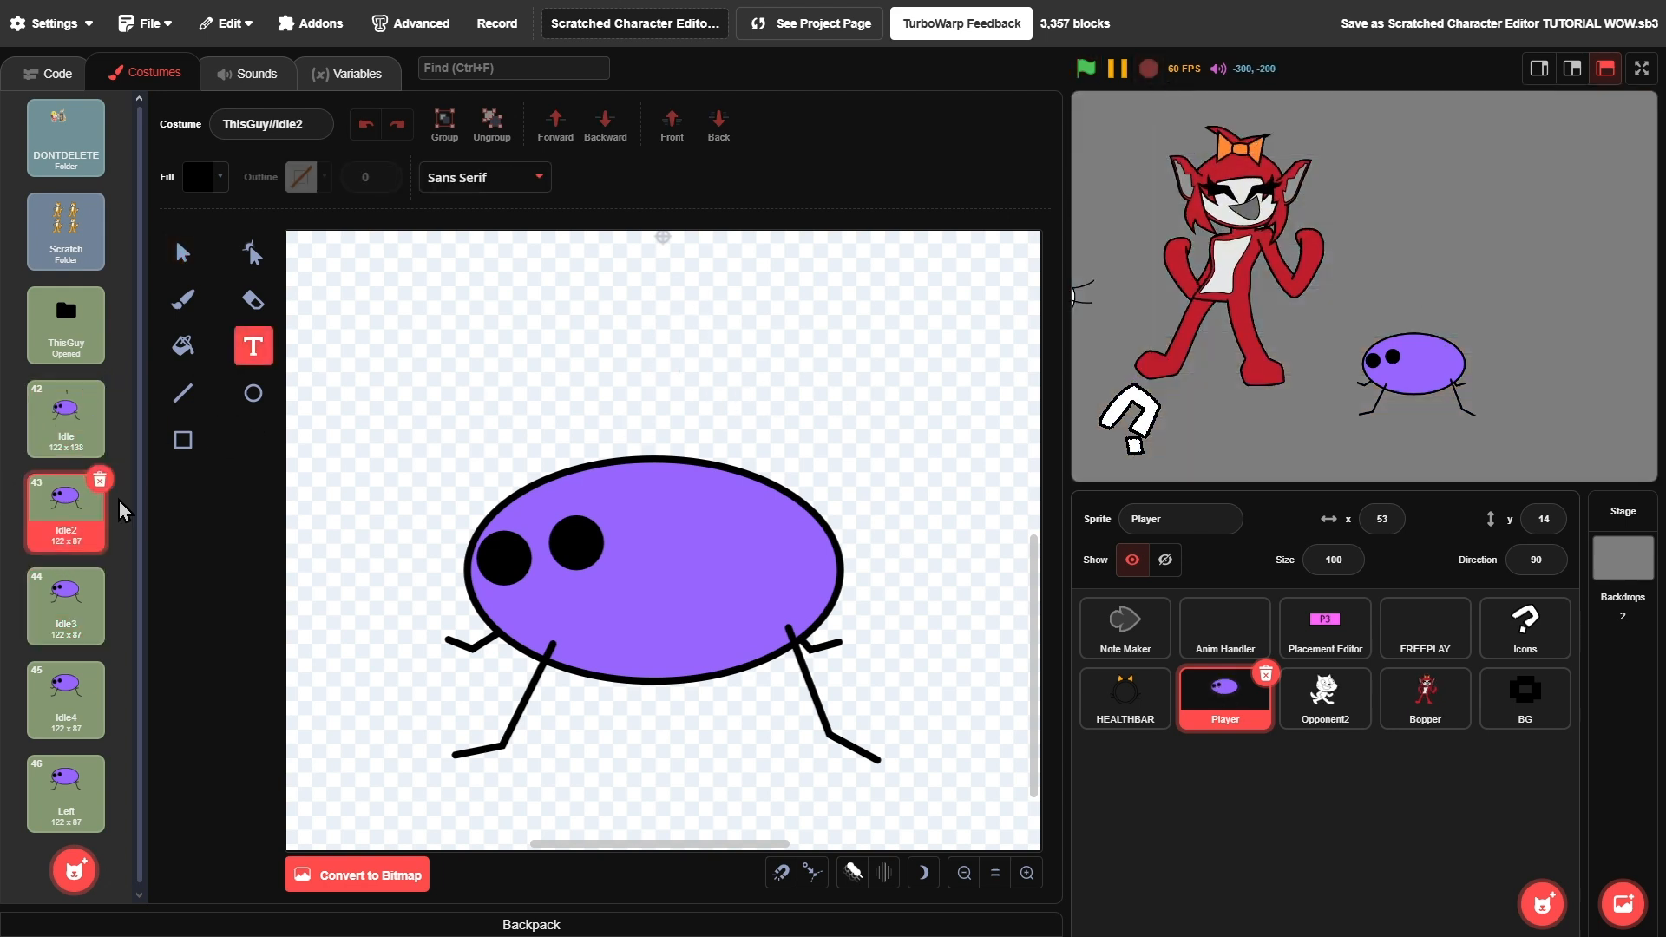
{"action": "left_click", "coordinate": [709, 352]}
{"action": "type", "text": "2"}
- Add the text "3" above the character in the Idle3 costume and "4" in Idle4
{"action": "left_click", "coordinate": [87, 608]}
{"action": "left_click", "coordinate": [558, 356]}
{"action": "type", "text": "3"}
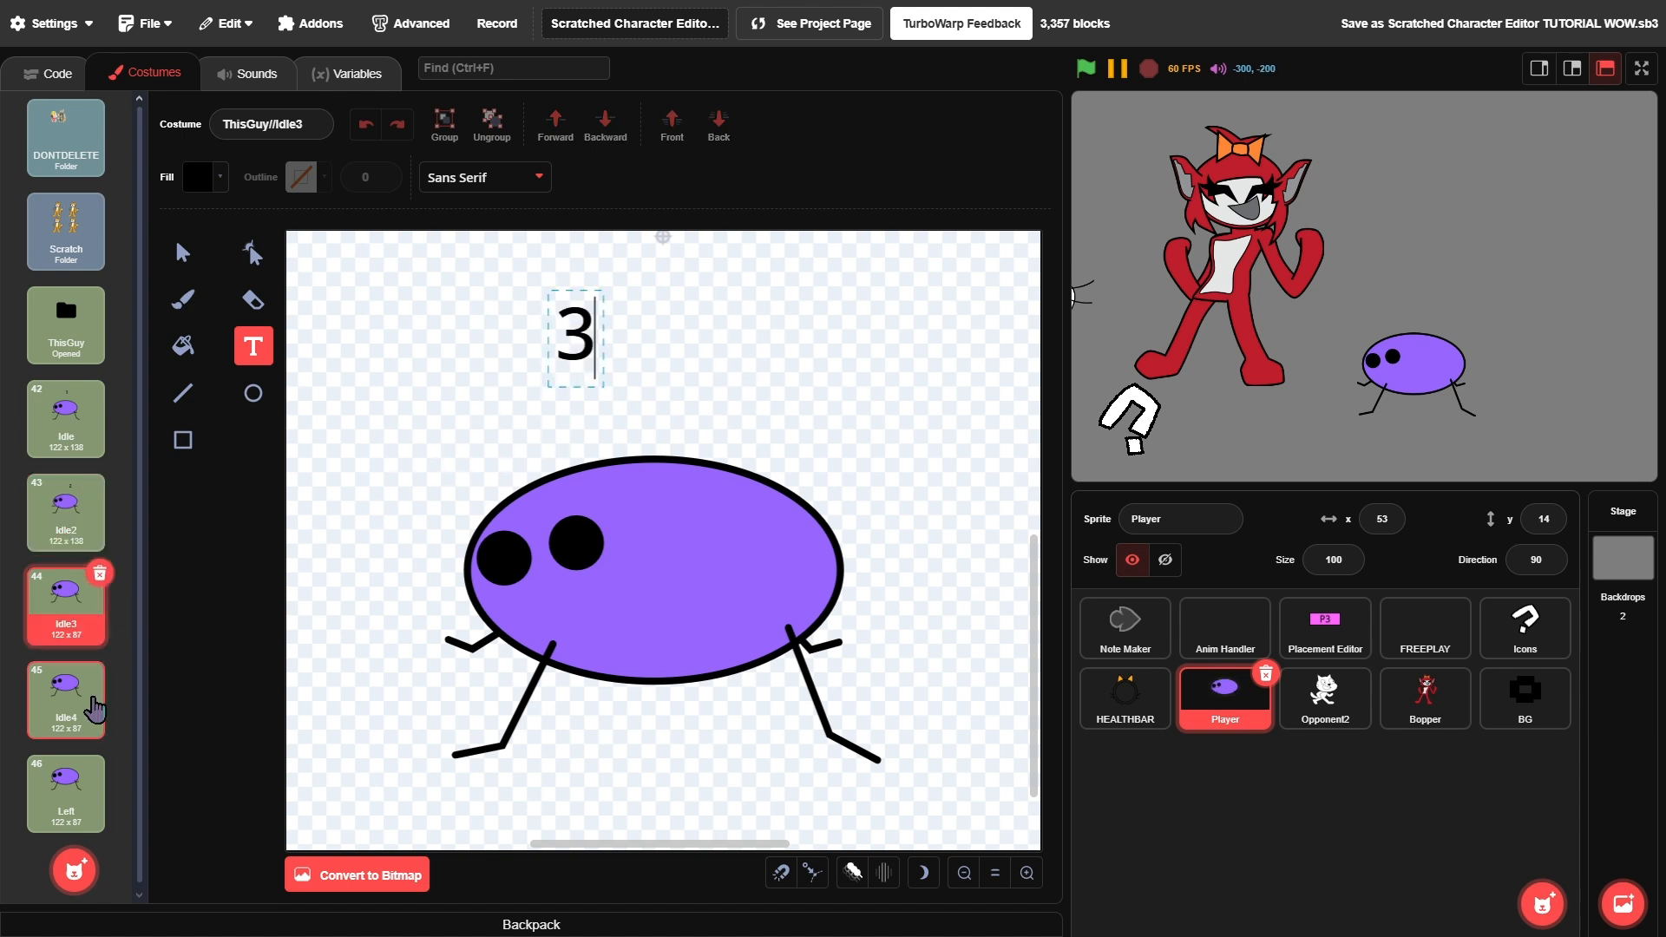
{"action": "left_click", "coordinate": [86, 701]}
{"action": "left_click", "coordinate": [579, 295]}
{"action": "type", "text": "4"}
- Add the text "NO" above the character in the Left costume and return to the Select tool
{"action": "left_click", "coordinate": [78, 790]}
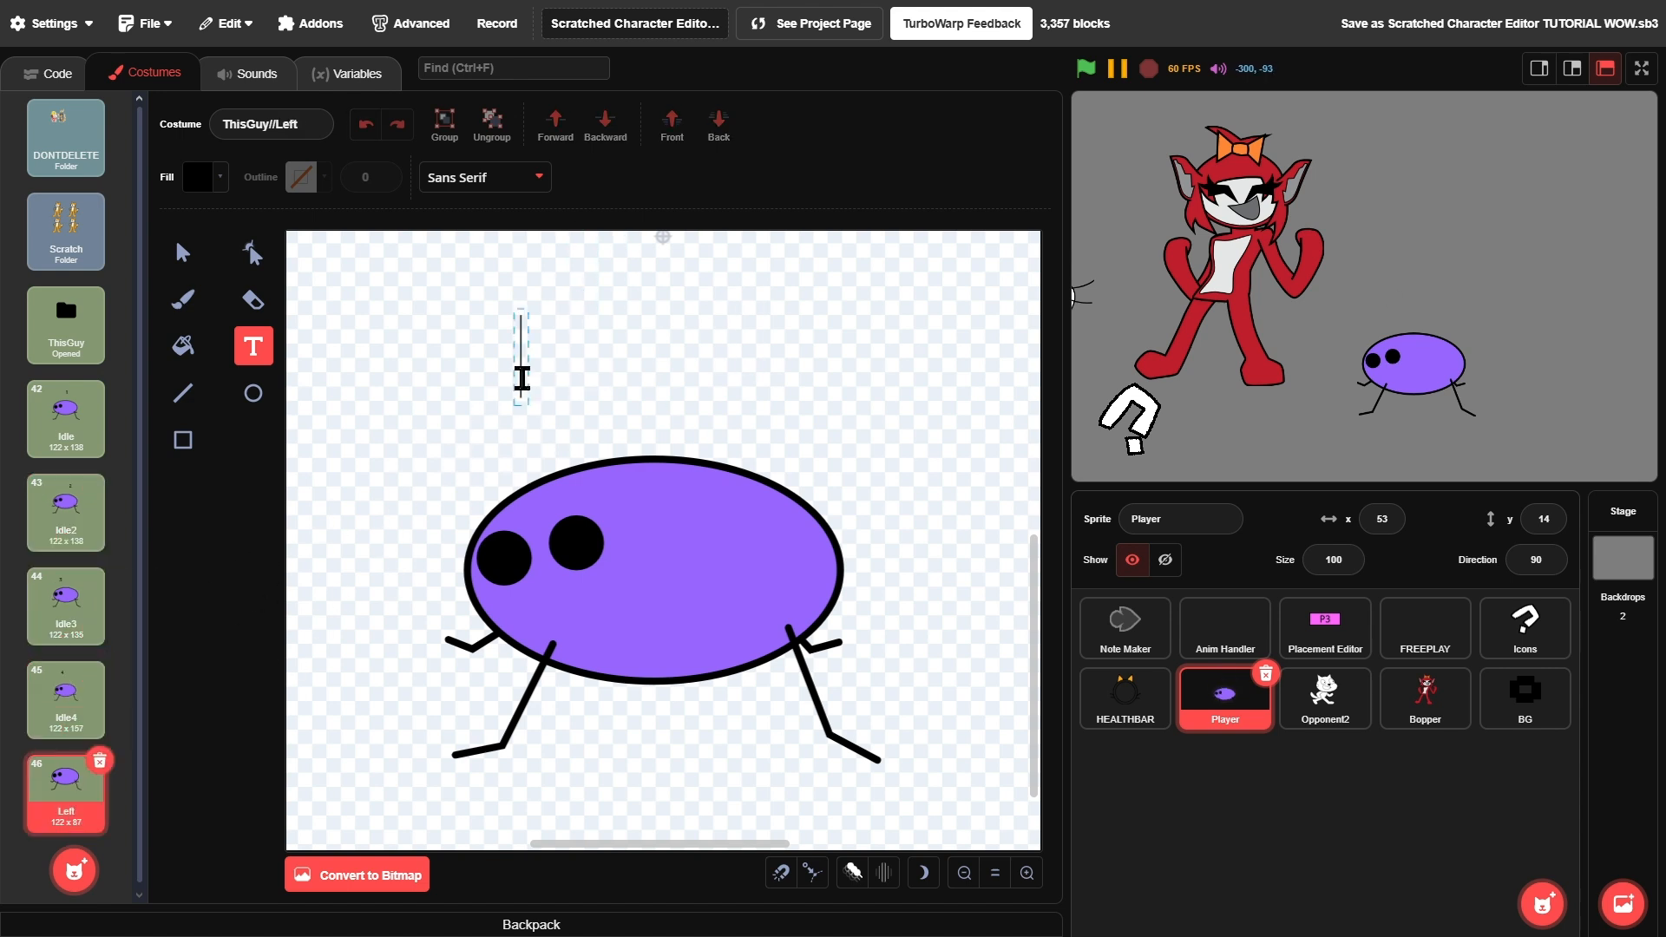
{"action": "type", "text": "NO"}
{"action": "left_click", "coordinate": [173, 269]}
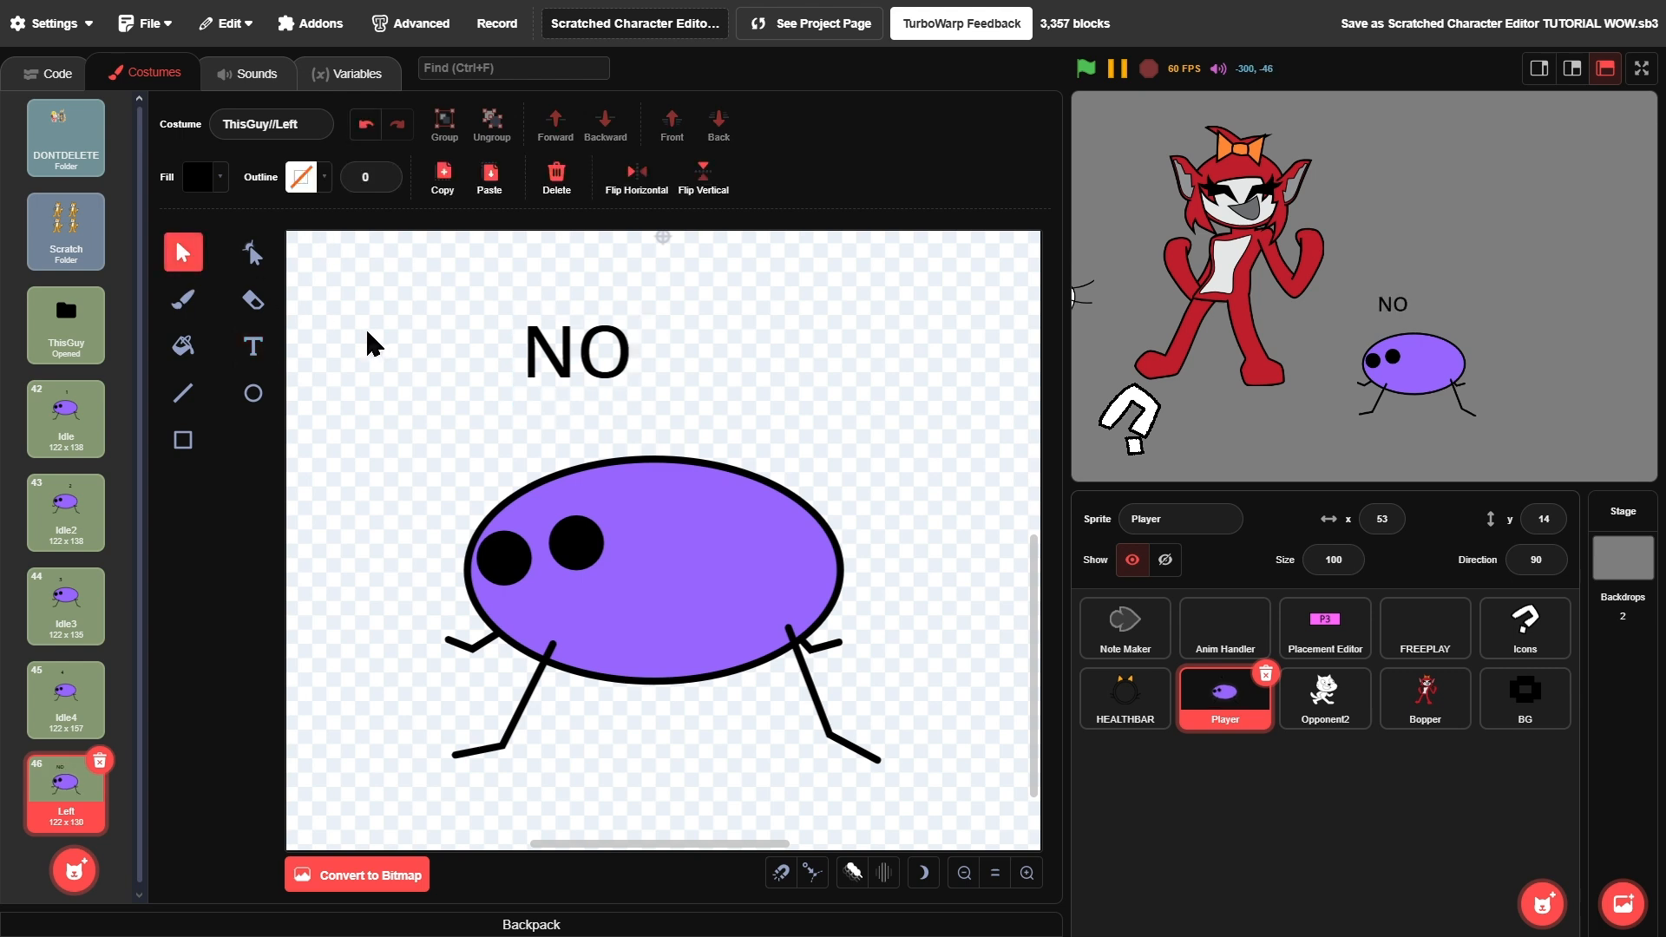
- Go through the ThisGuy costumes from Idle to Left and compare their text labels and order
{"action": "left_click", "coordinate": [50, 420]}
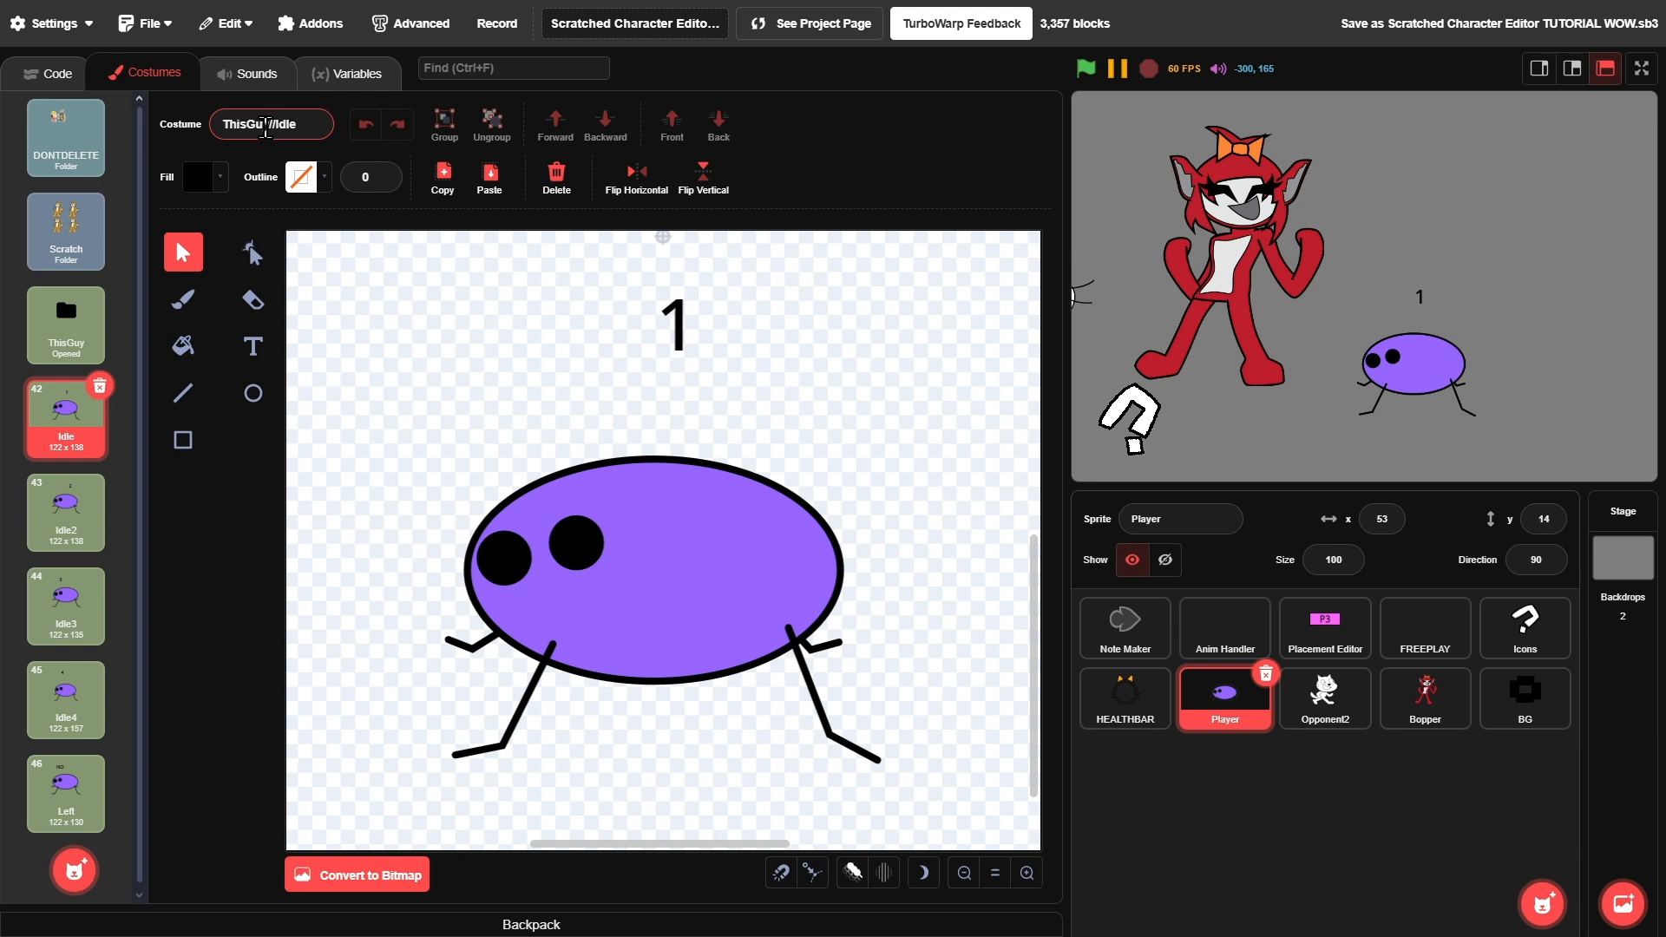
{"action": "left_click", "coordinate": [850, 170]}
{"action": "left_click", "coordinate": [45, 511]}
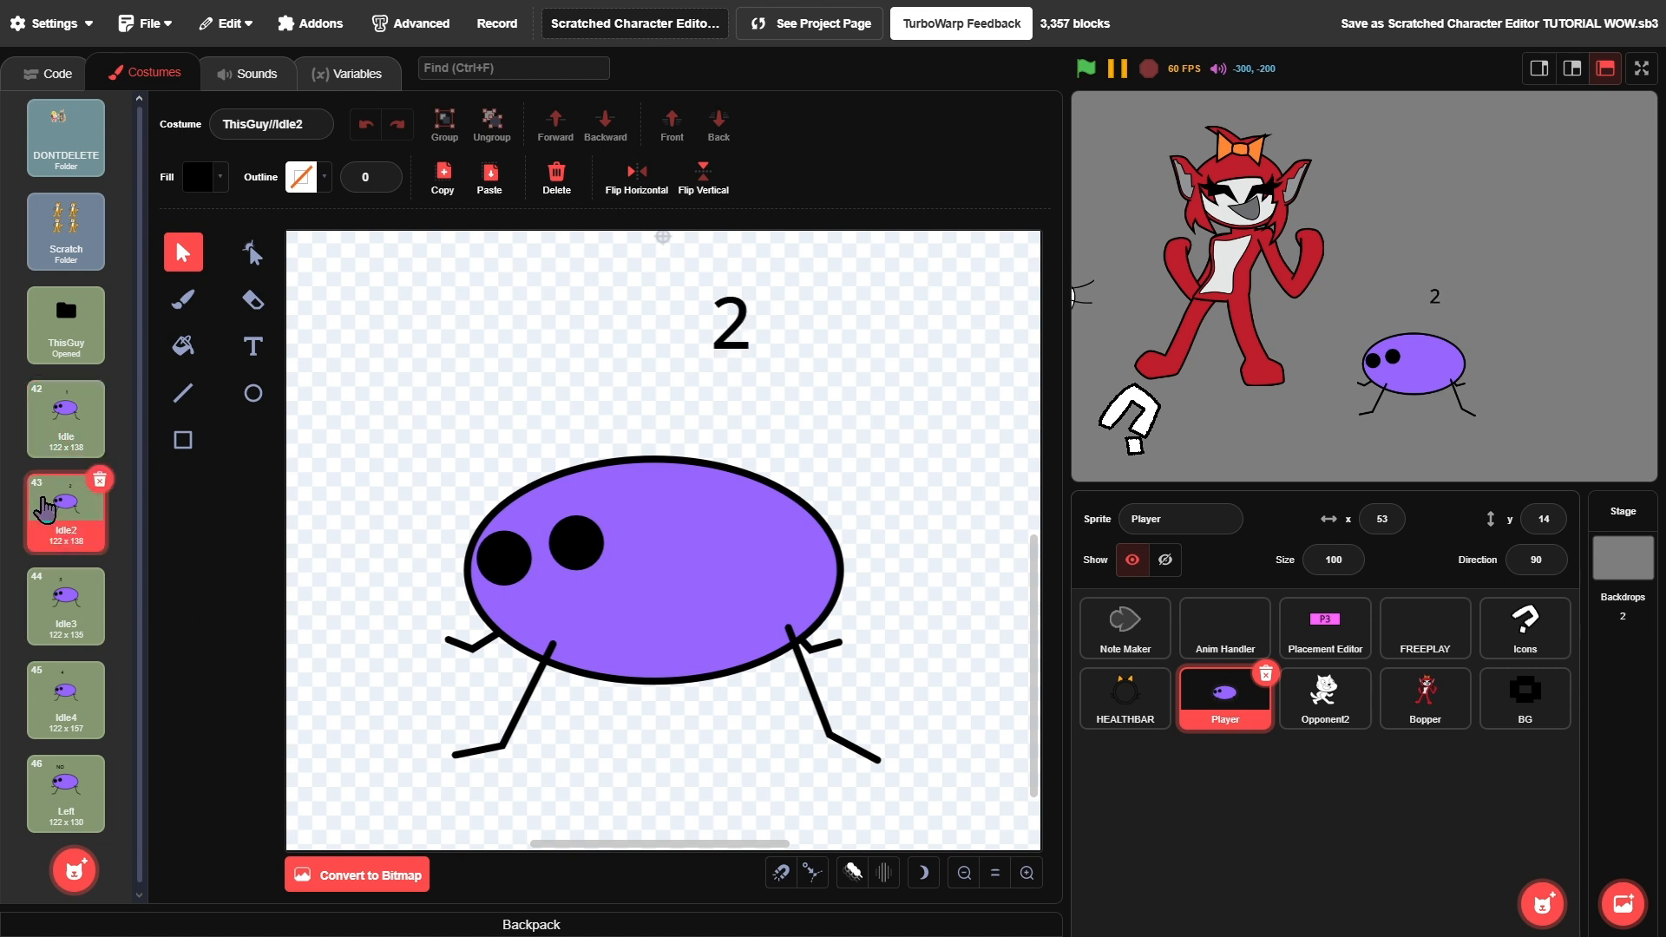
{"action": "left_click", "coordinate": [73, 599]}
{"action": "left_click", "coordinate": [68, 701]}
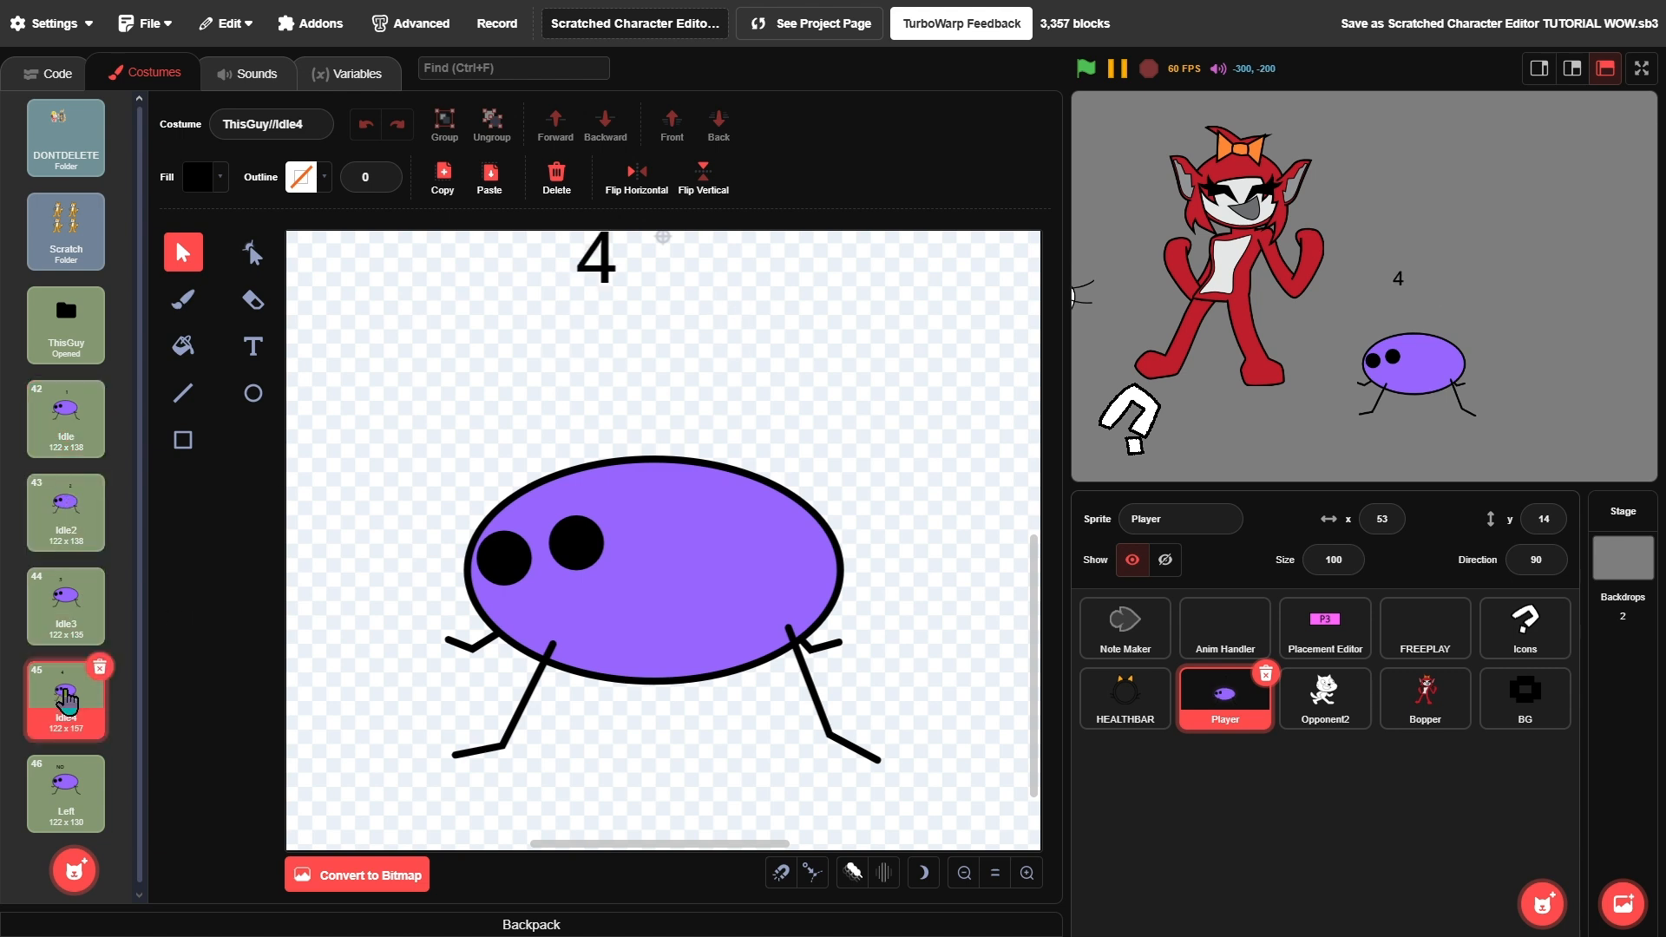
{"action": "left_click", "coordinate": [66, 603]}
{"action": "left_click", "coordinate": [67, 697]}
{"action": "left_click", "coordinate": [69, 775]}
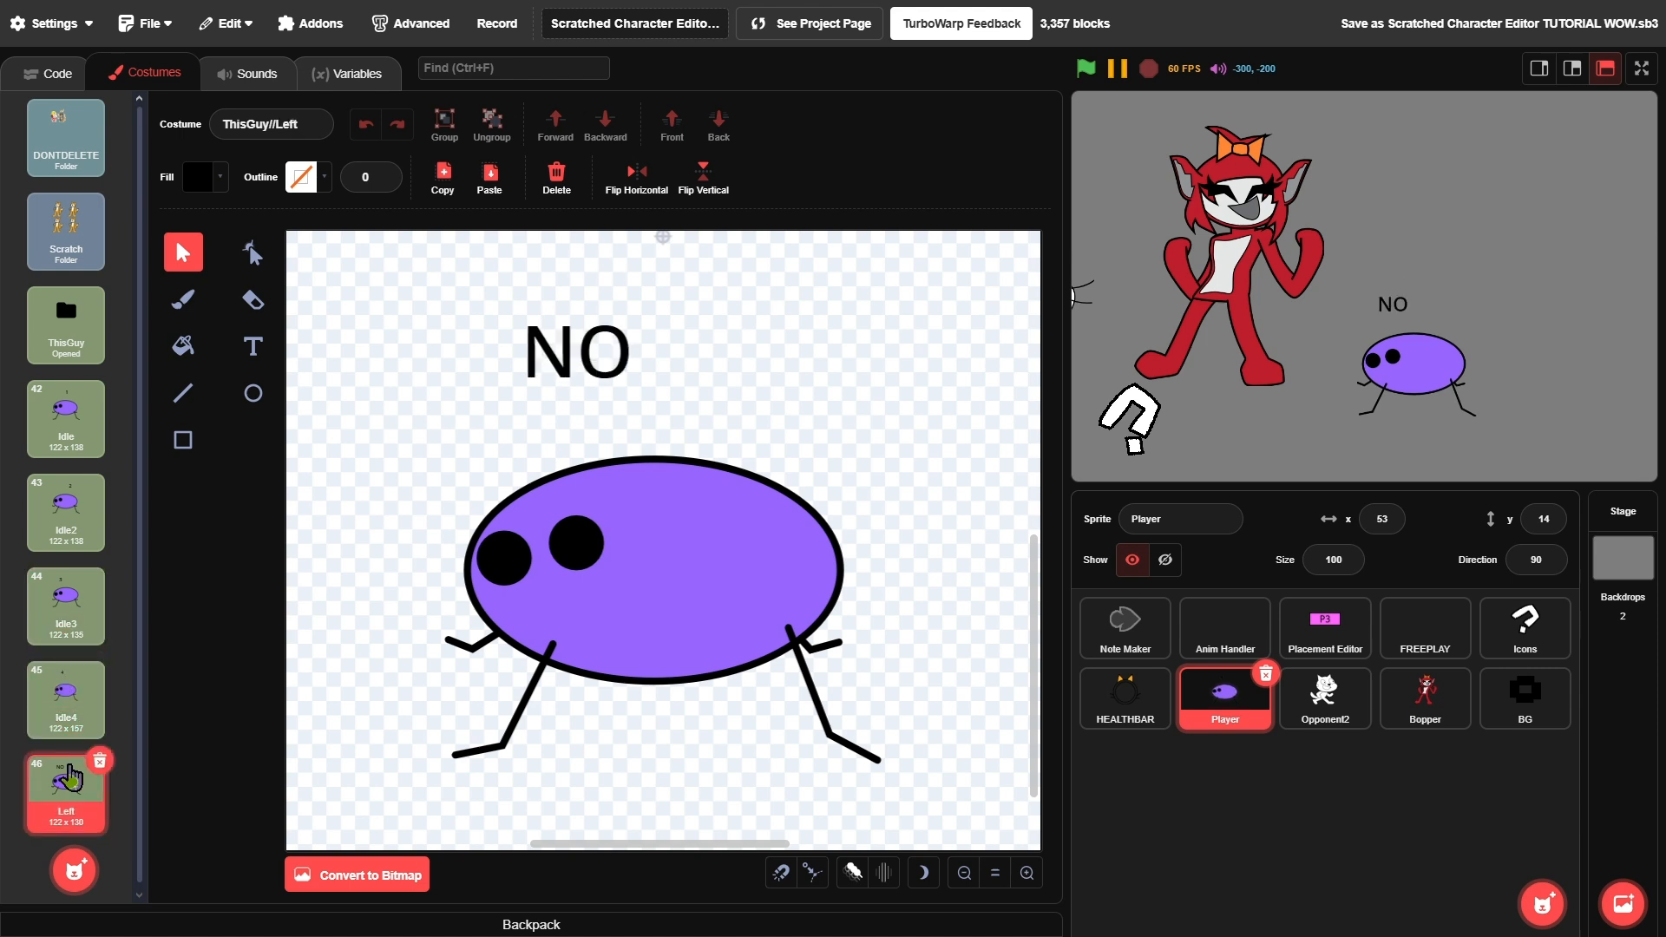
- Examine the part after the double slash in the names of the Left, Idle2, Idle3 and Idle4 costumes
{"action": "left_click_drag", "start_coordinate": [299, 126], "coordinate": [284, 128]}
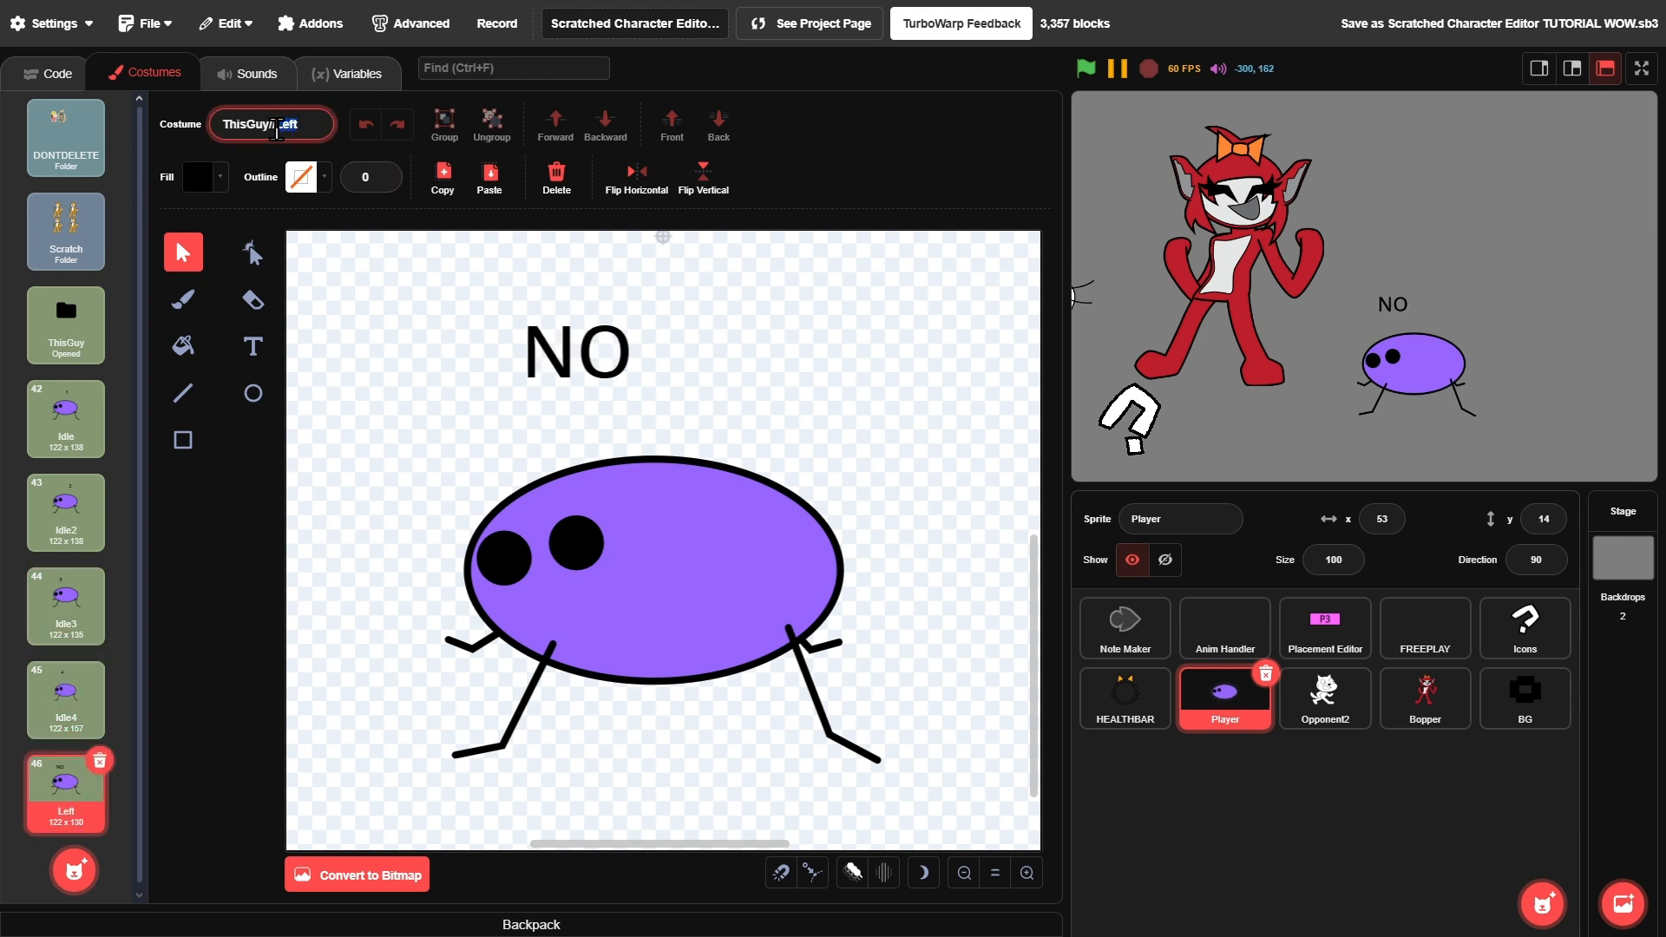
{"action": "left_click", "coordinate": [866, 177]}
{"action": "left_click", "coordinate": [66, 512]}
{"action": "left_click_drag", "start_coordinate": [296, 130], "coordinate": [283, 132]}
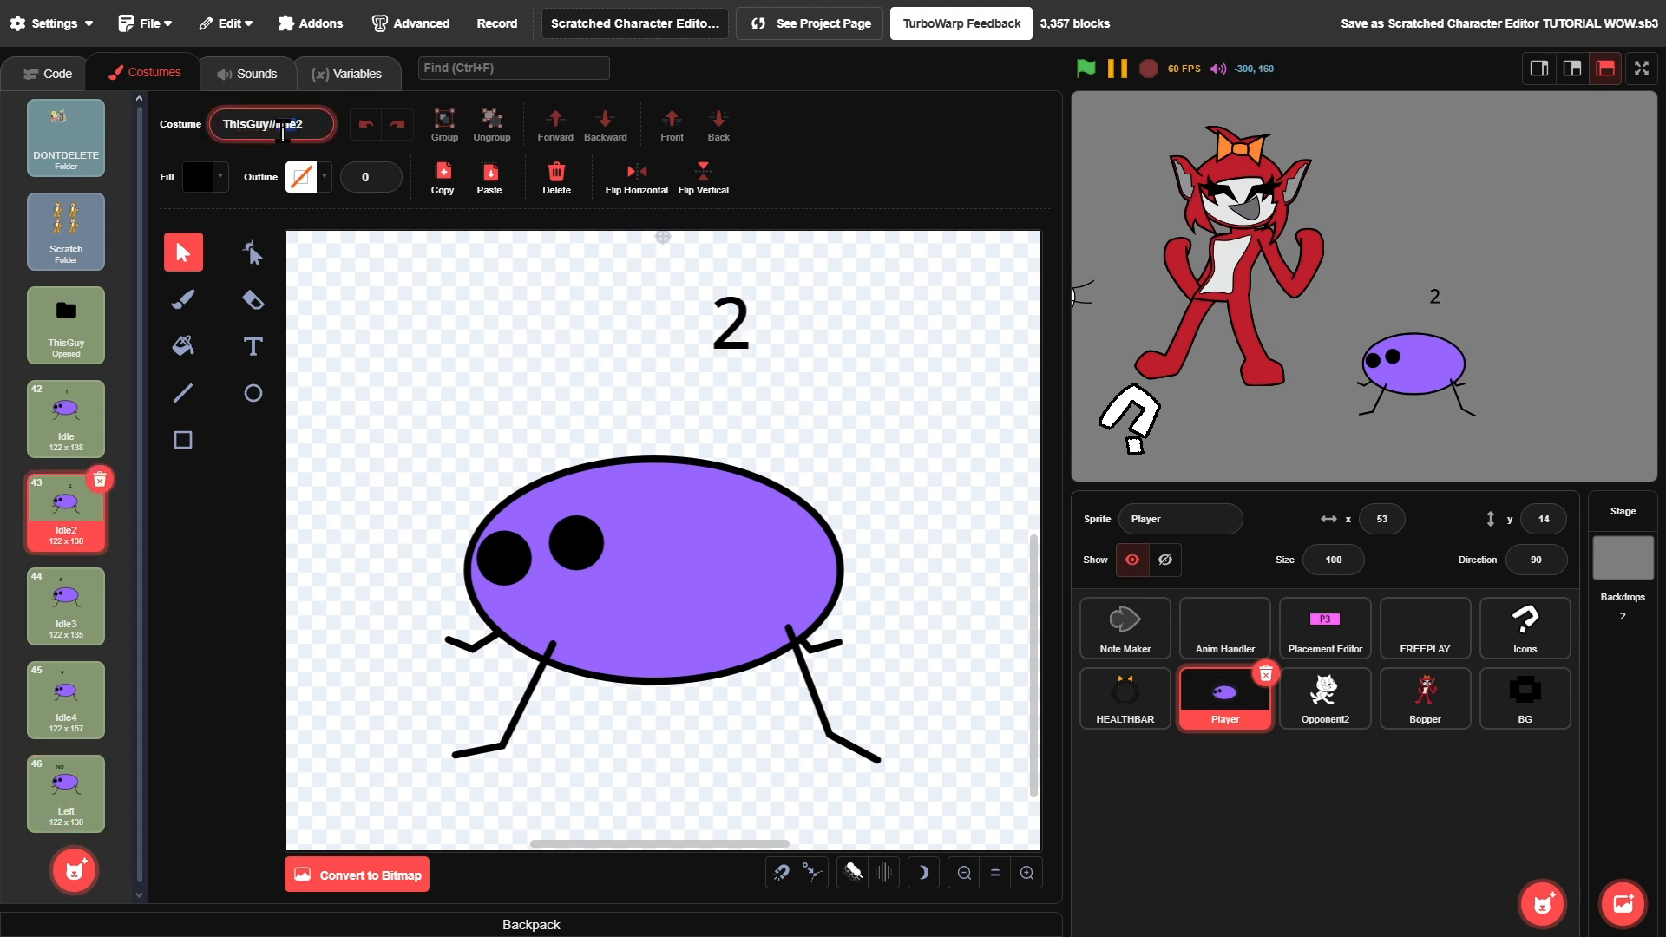
{"action": "left_click", "coordinate": [66, 604]}
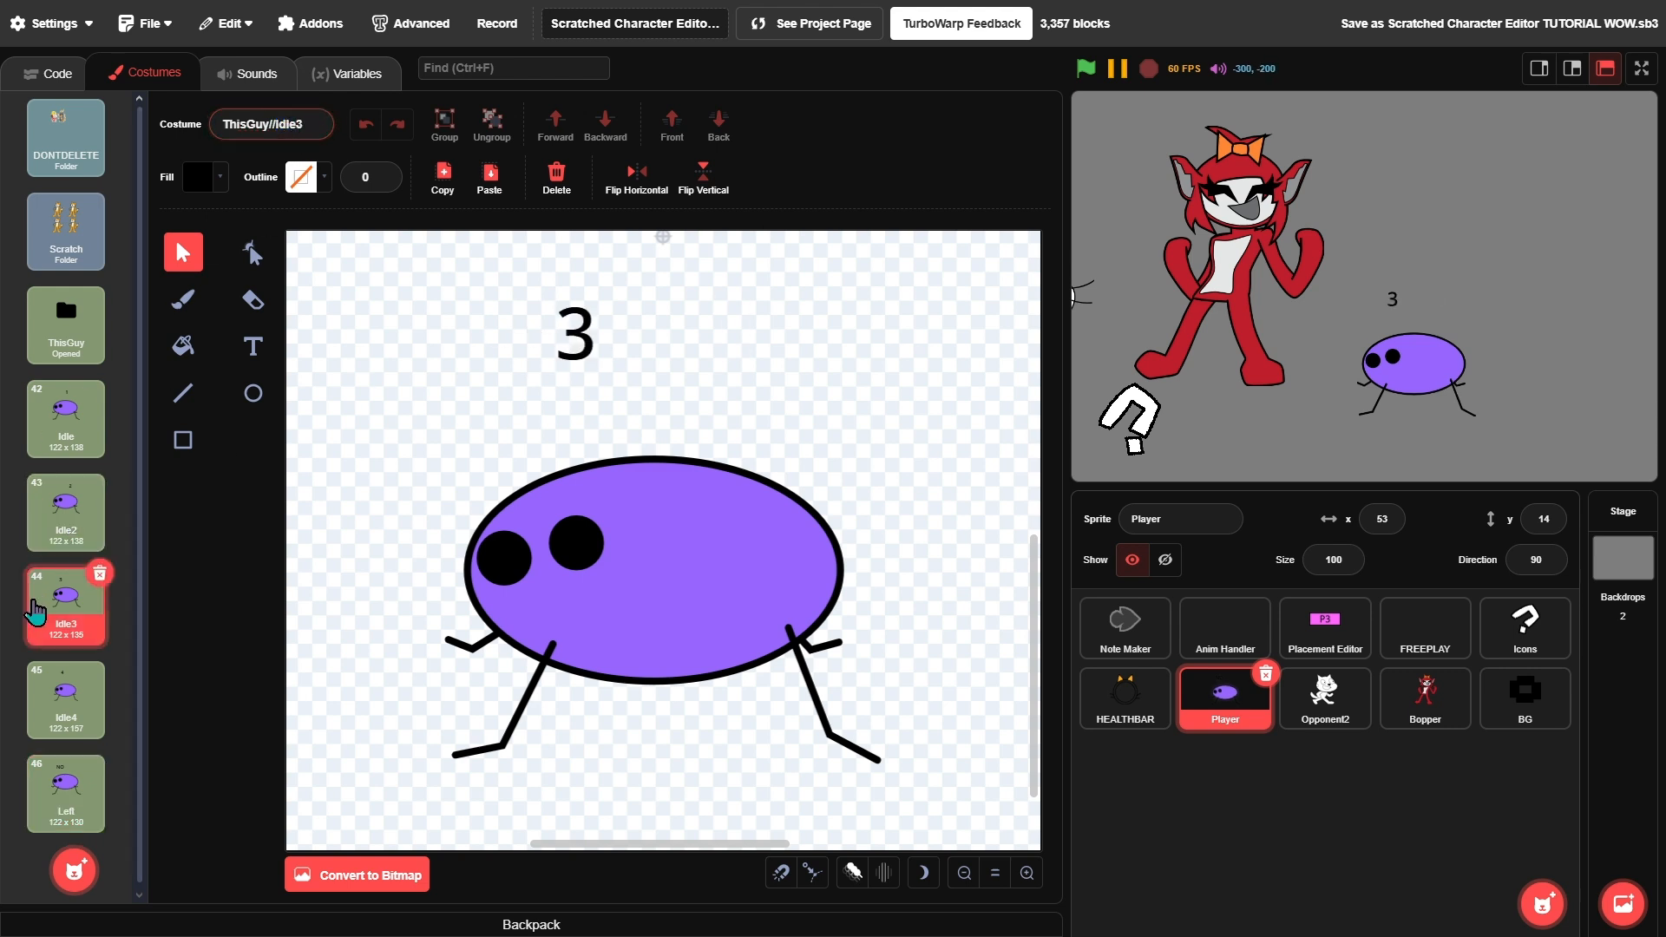
{"action": "left_click", "coordinate": [32, 694]}
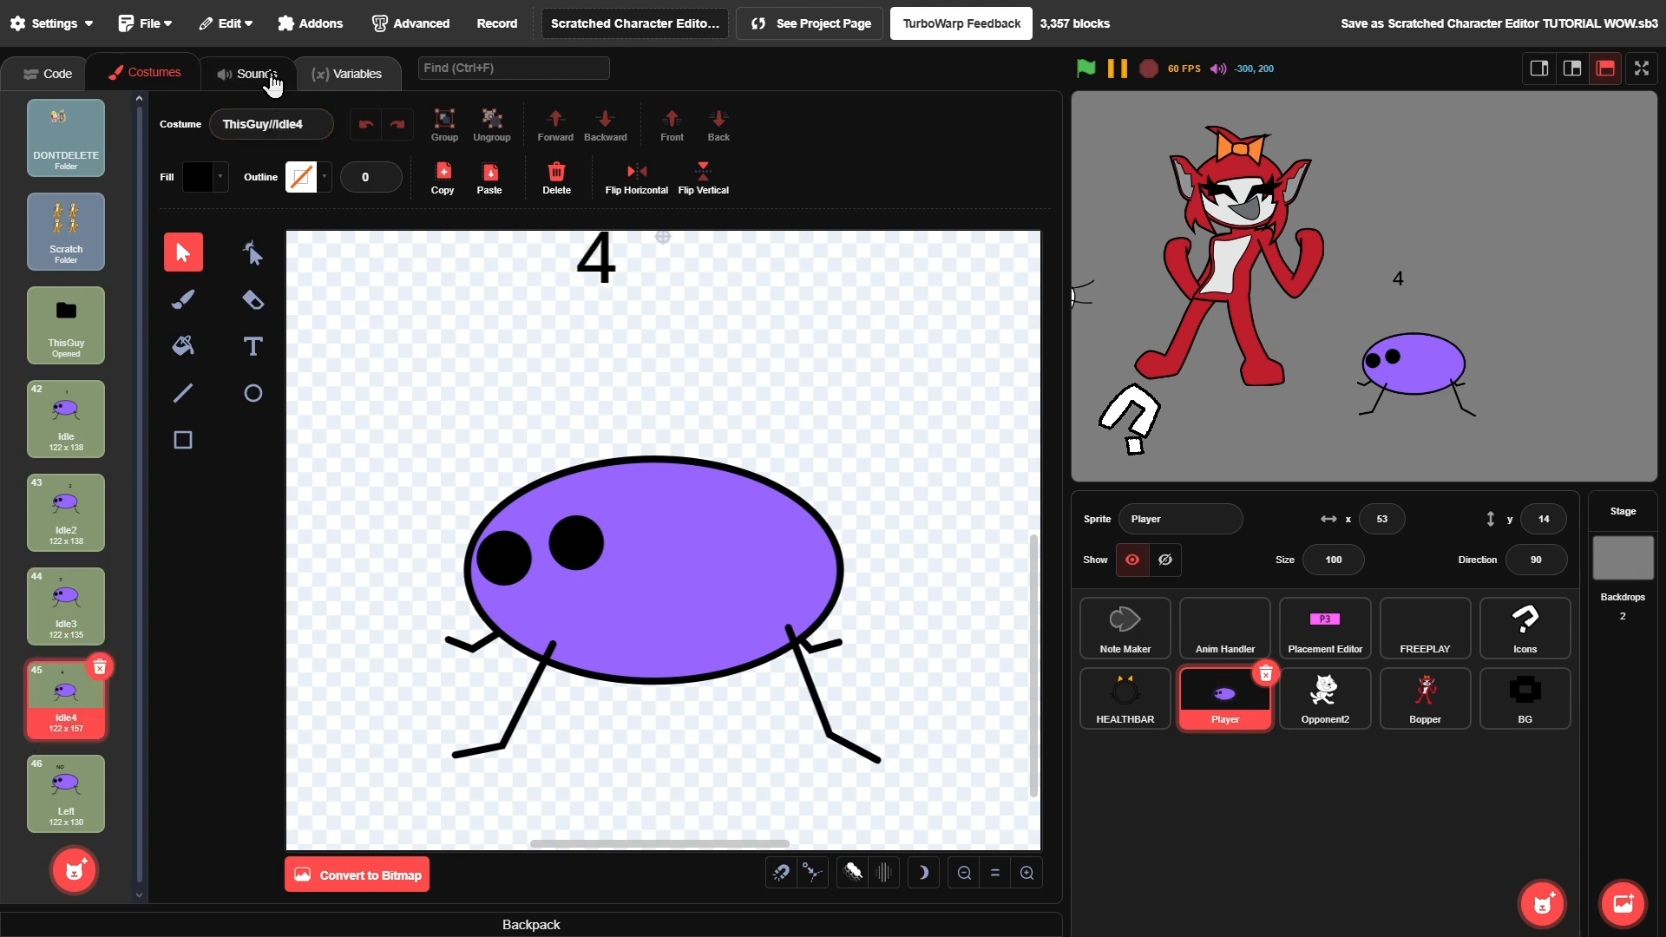
{"action": "left_click", "coordinate": [83, 822]}
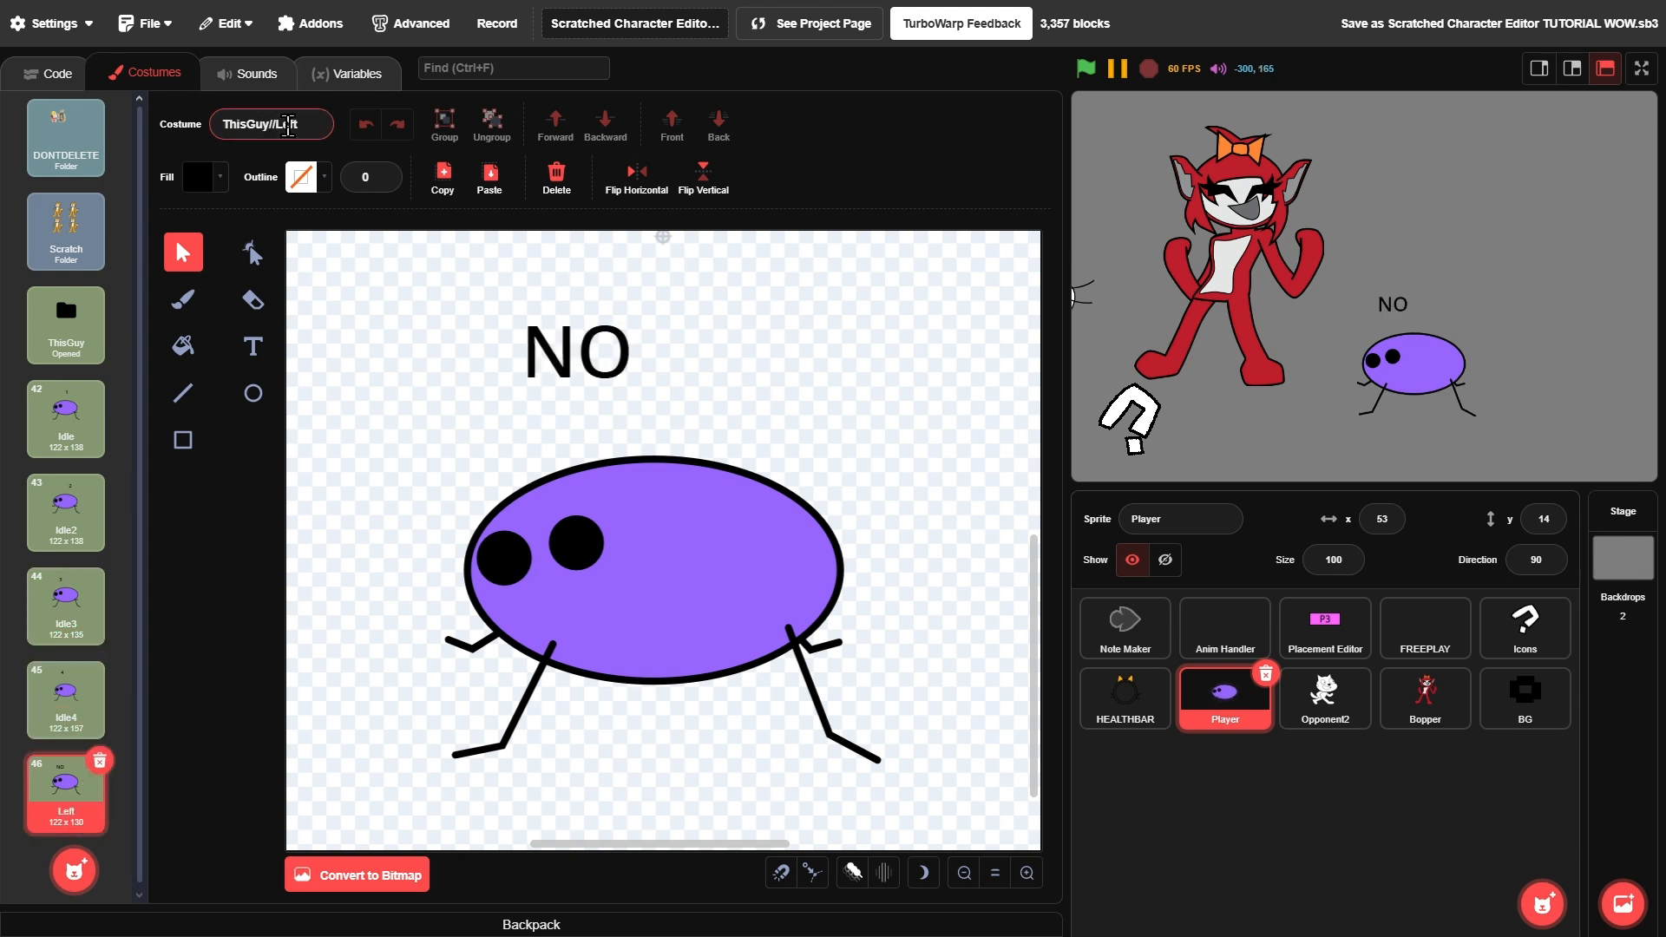
{"action": "left_click", "coordinate": [93, 716]}
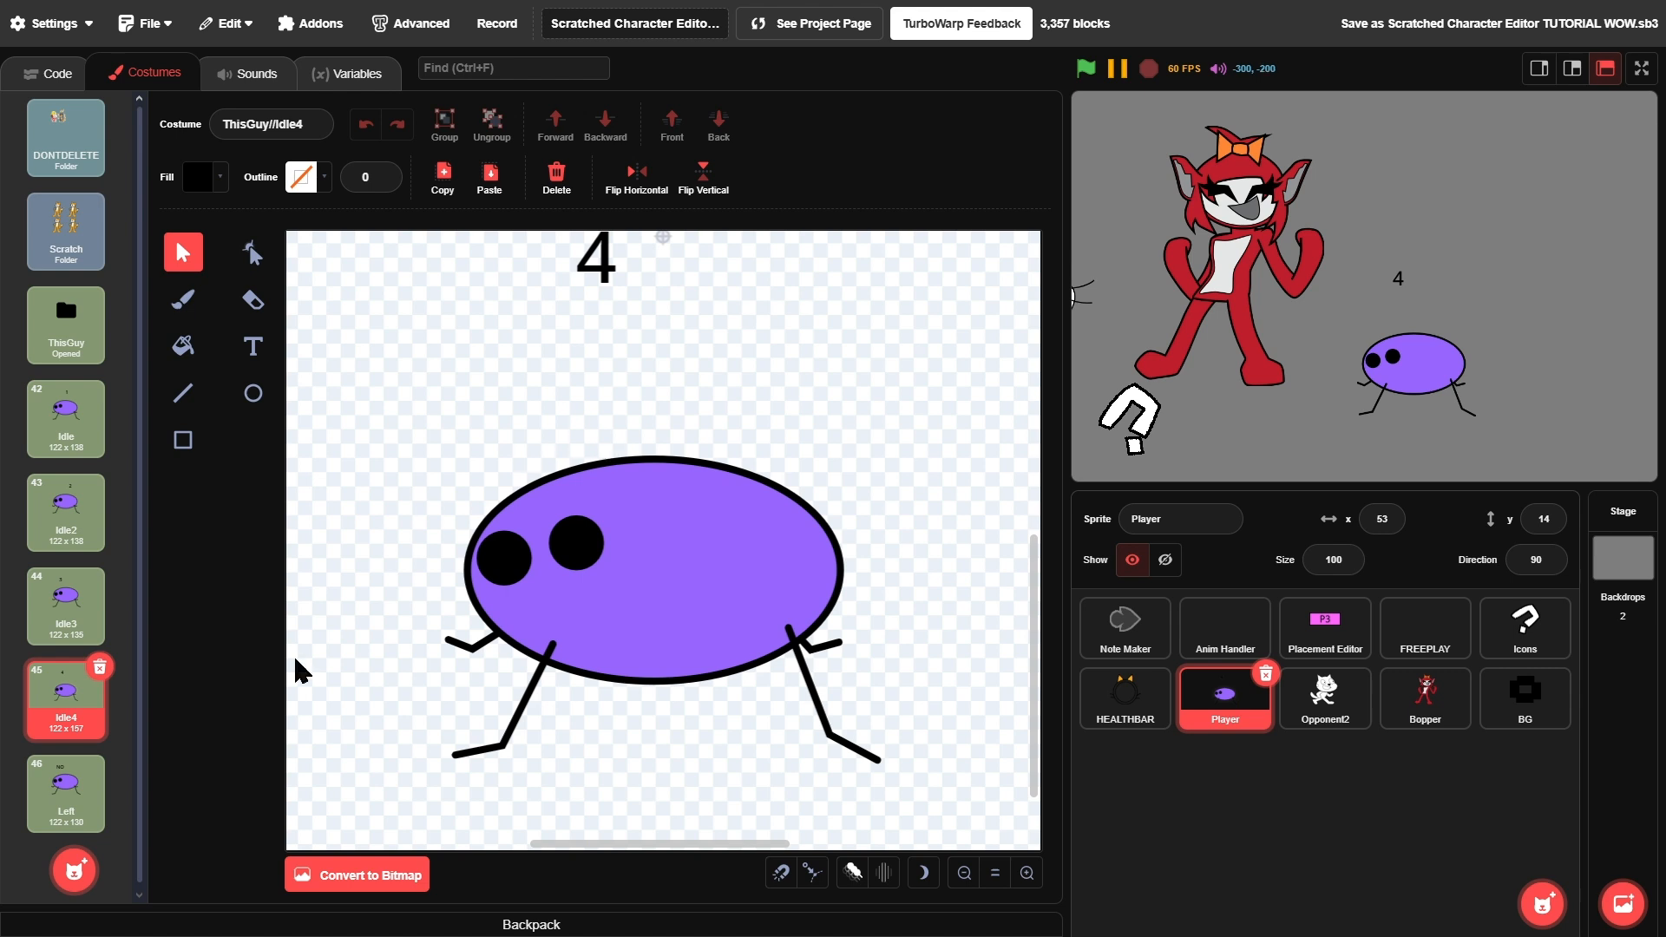
{"action": "left_click", "coordinate": [87, 806]}
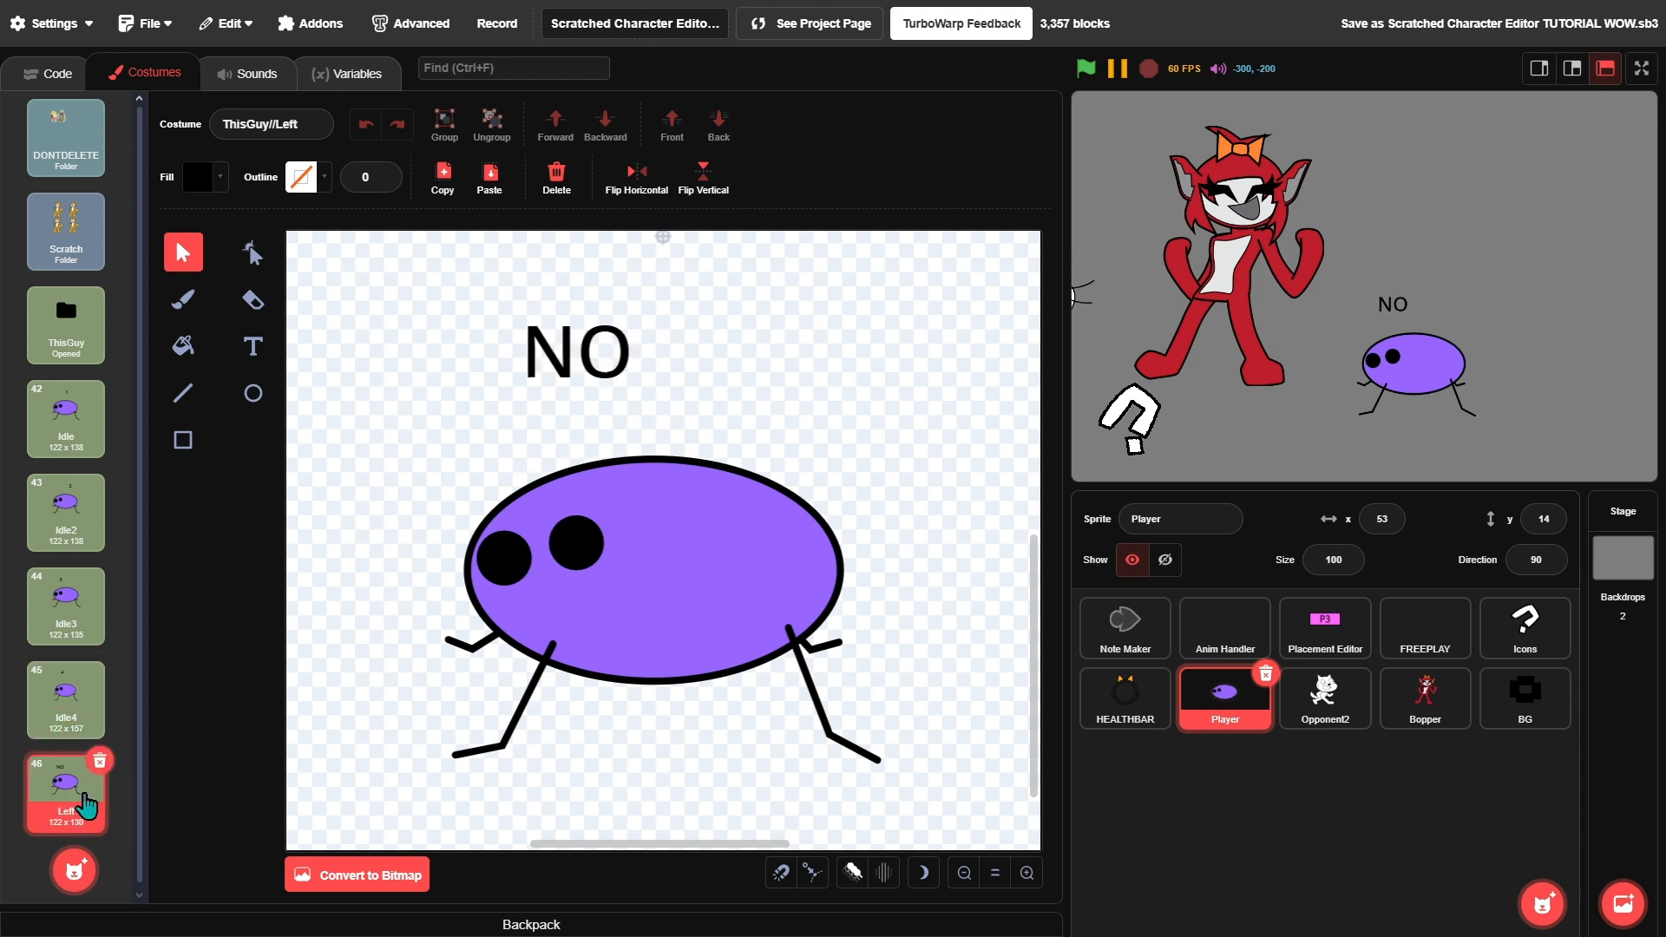
{"action": "left_click", "coordinate": [67, 710]}
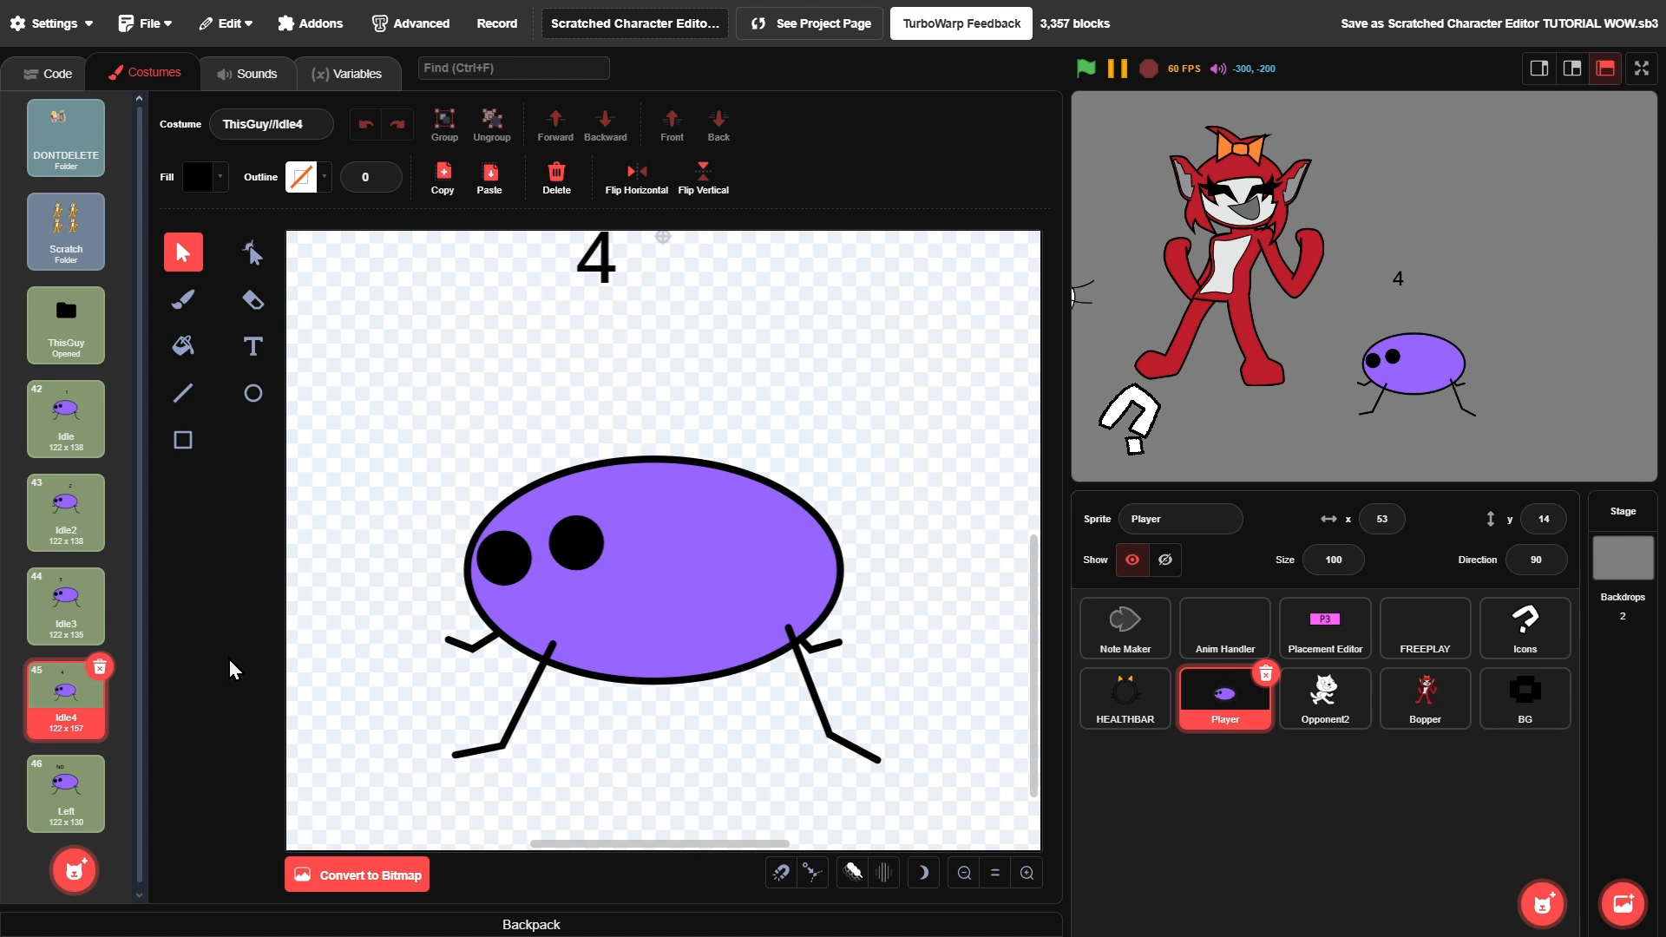
- Rename the Left costume to ThisGuy//IdleBounce
{"action": "left_click", "coordinate": [67, 791]}
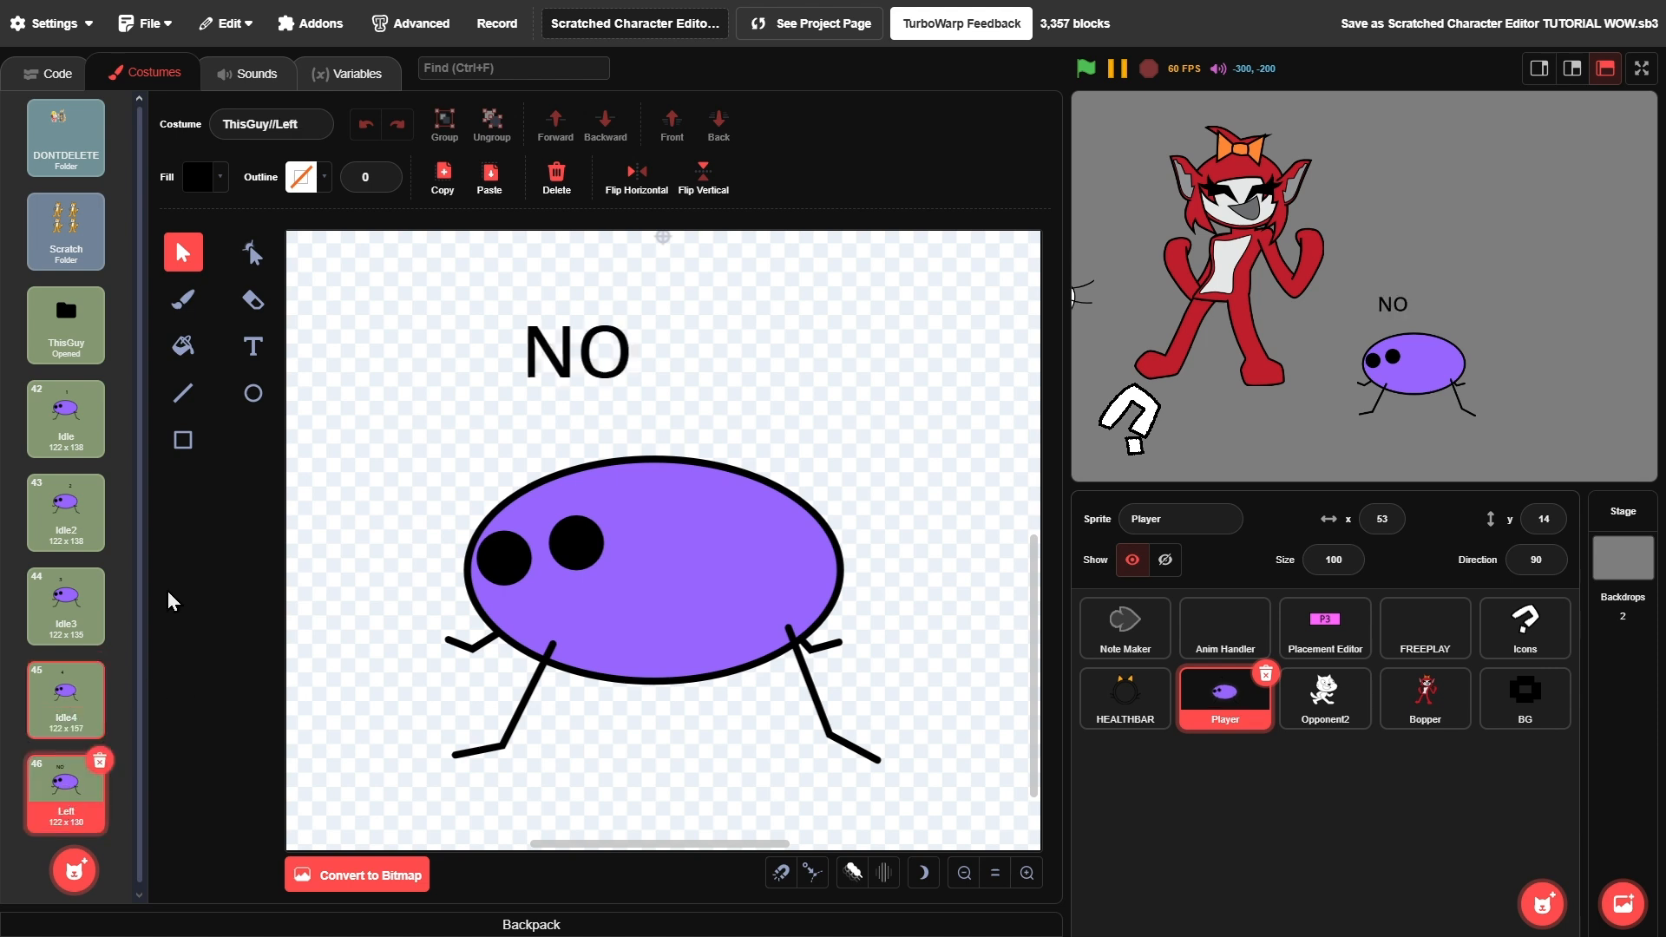
{"action": "left_click", "coordinate": [274, 117]}
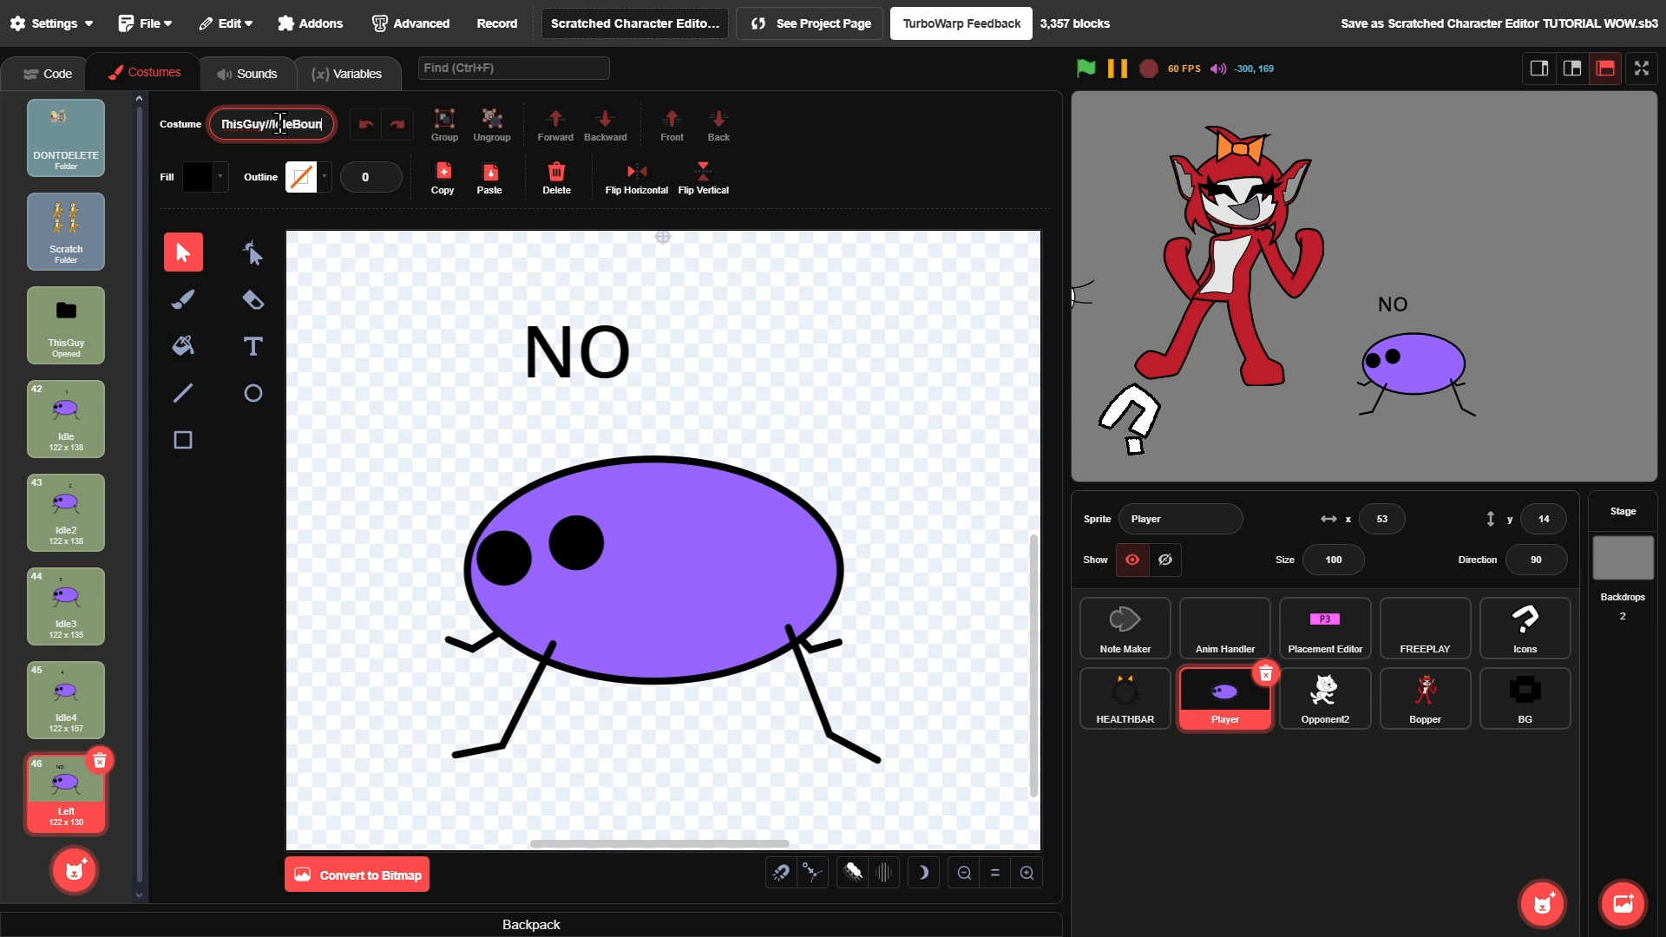
{"action": "left_click", "coordinate": [810, 128]}
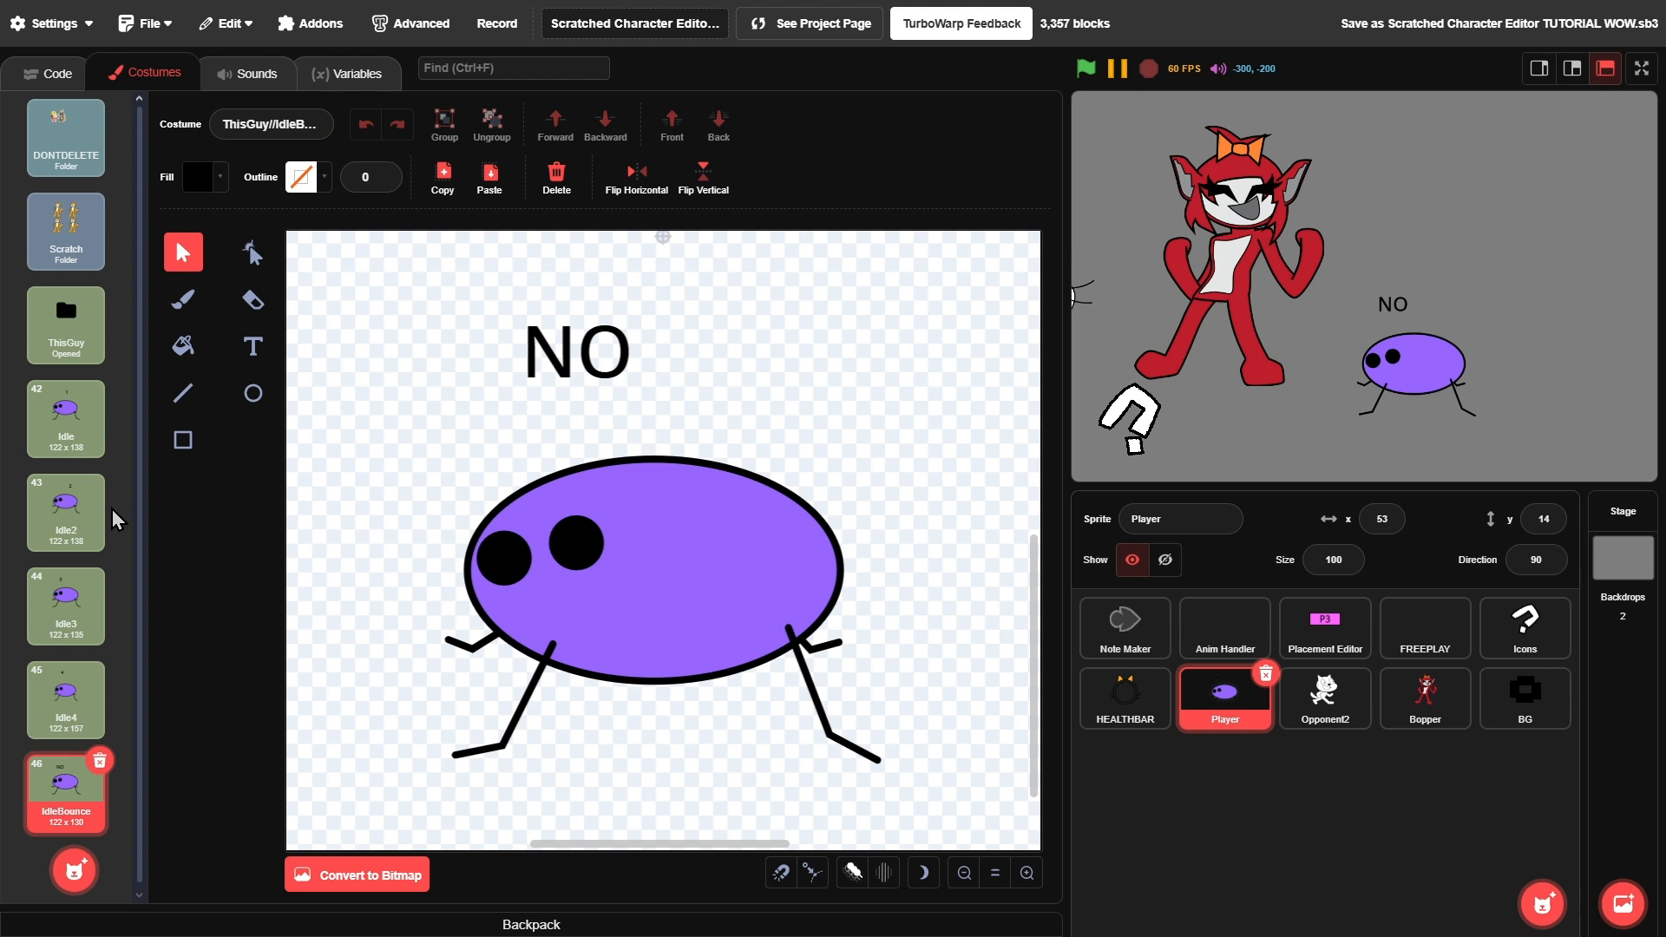
- Go through the costumes from Idle to IdleBounce in order and check the last costume's name
{"action": "left_click", "coordinate": [65, 421]}
{"action": "left_click", "coordinate": [66, 521]}
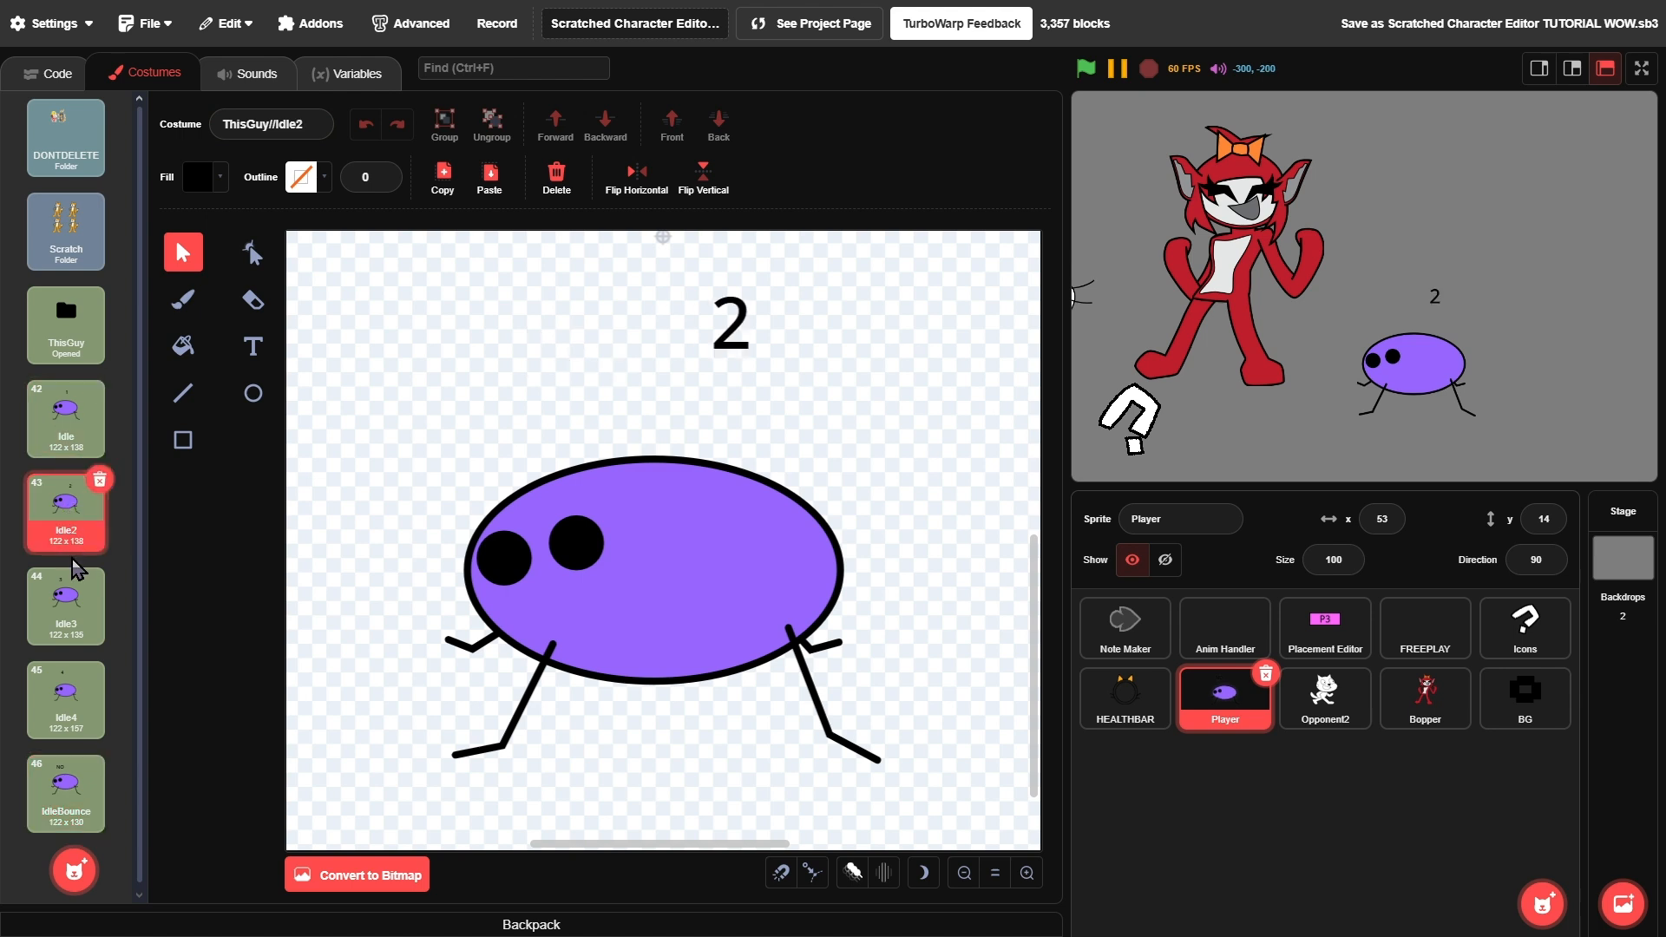
{"action": "left_click", "coordinate": [57, 649]}
{"action": "left_click", "coordinate": [61, 694]}
{"action": "left_click", "coordinate": [63, 786]}
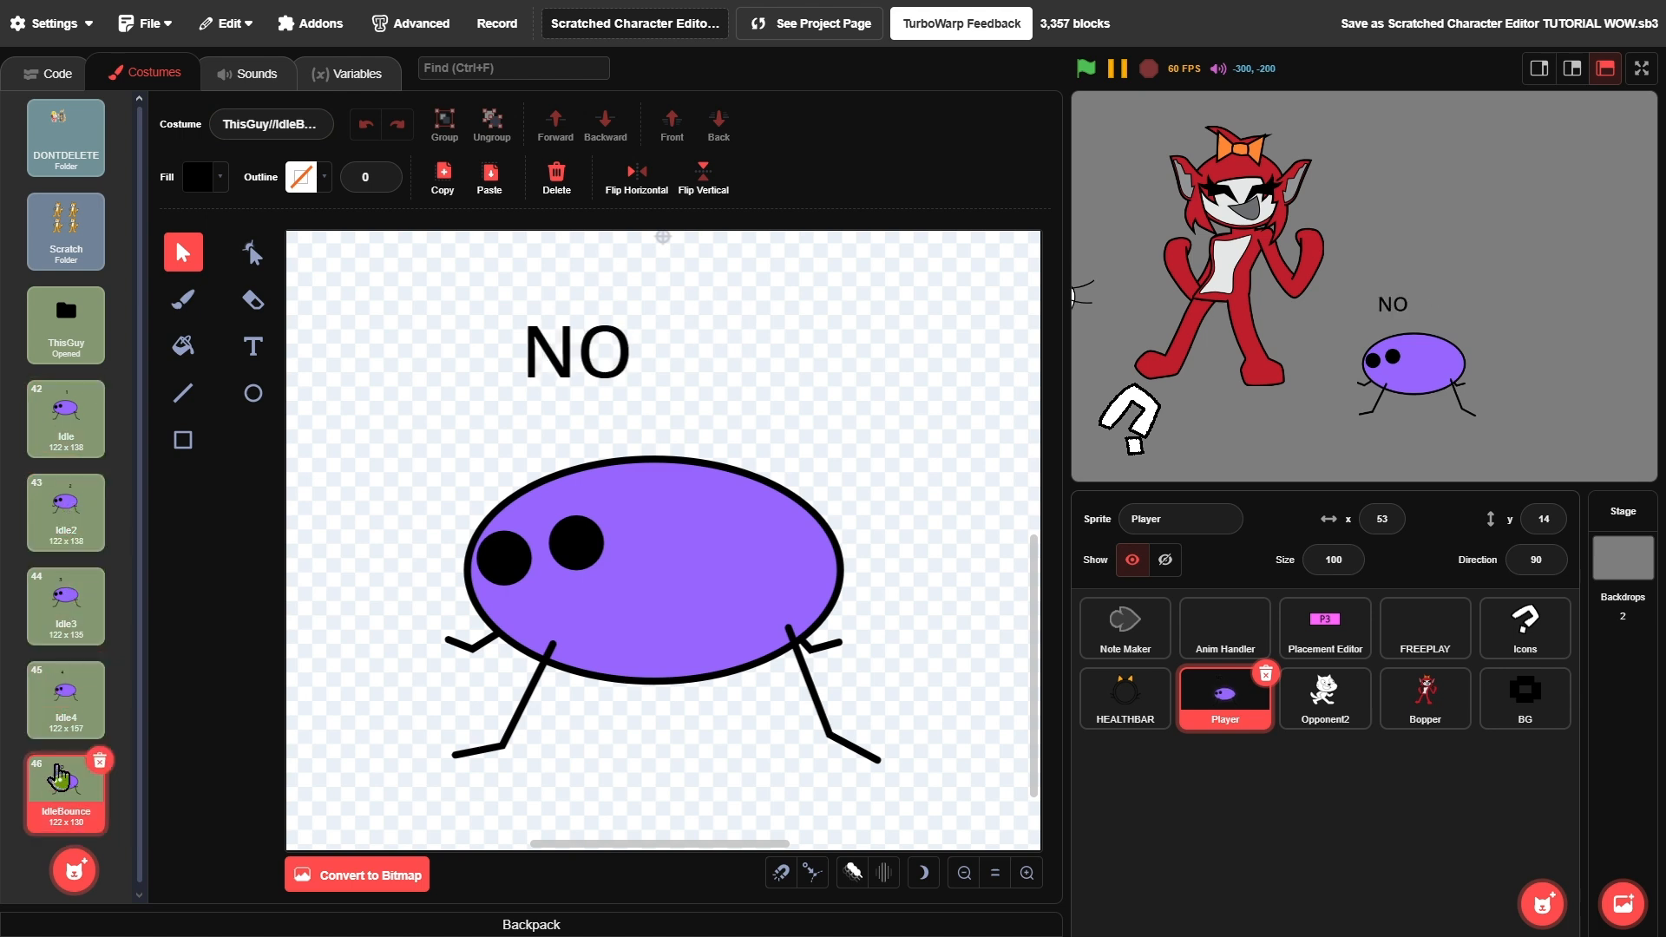
{"action": "left_click", "coordinate": [65, 720]}
{"action": "left_click", "coordinate": [78, 788]}
{"action": "left_click", "coordinate": [287, 127]}
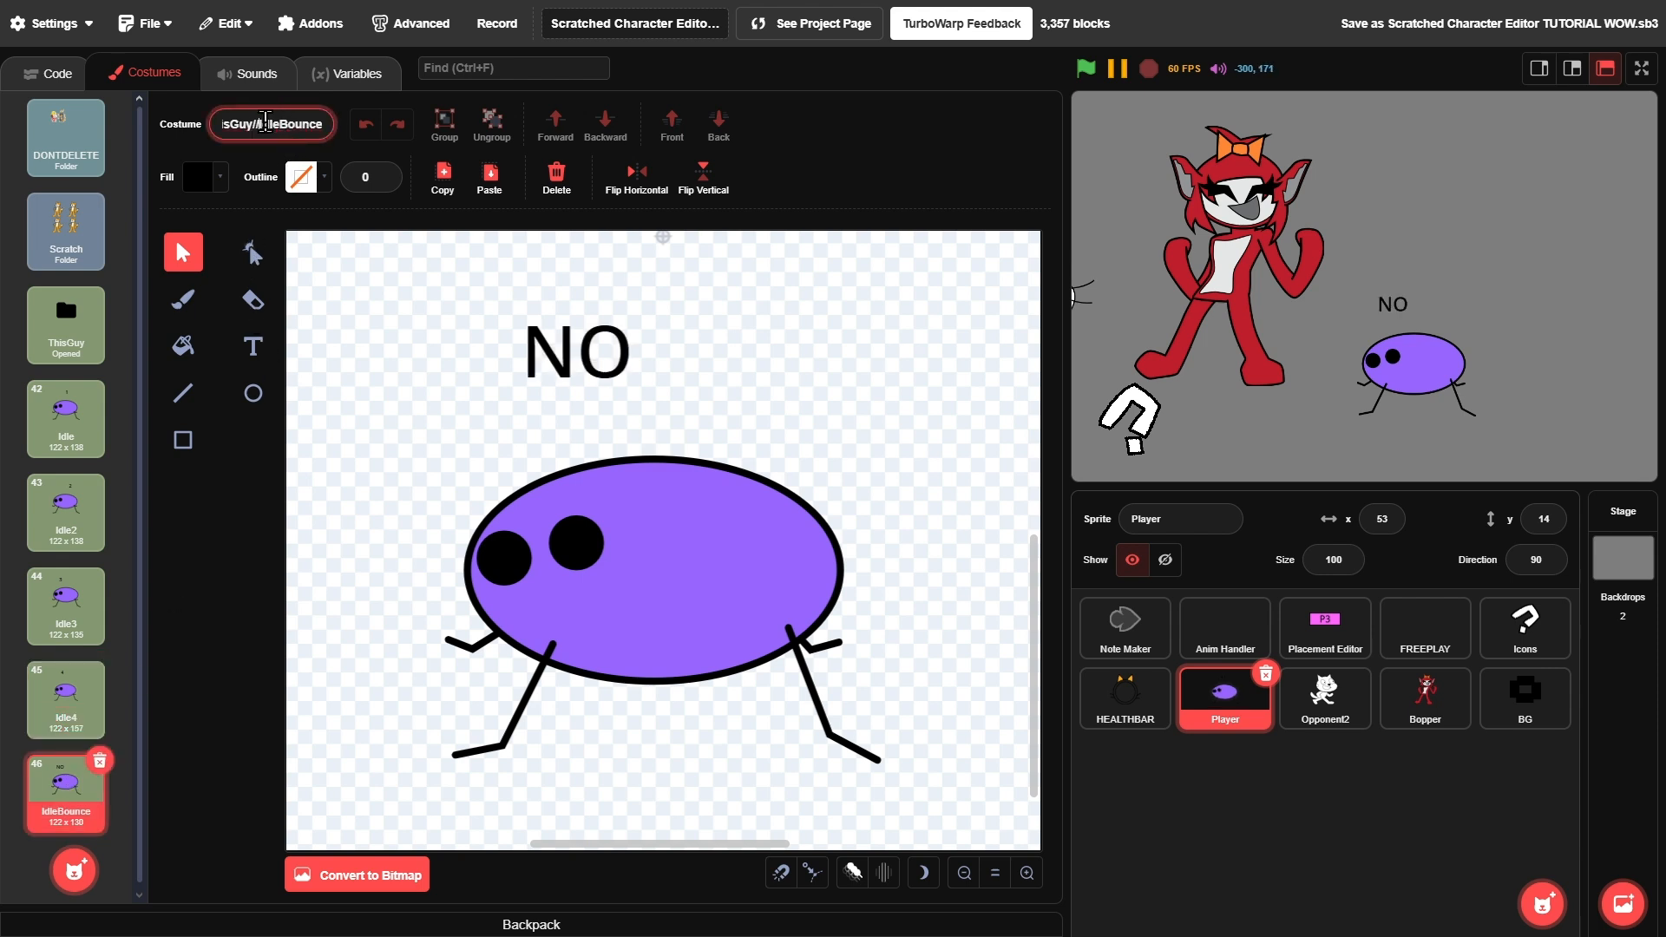
{"action": "left_click", "coordinate": [905, 153]}
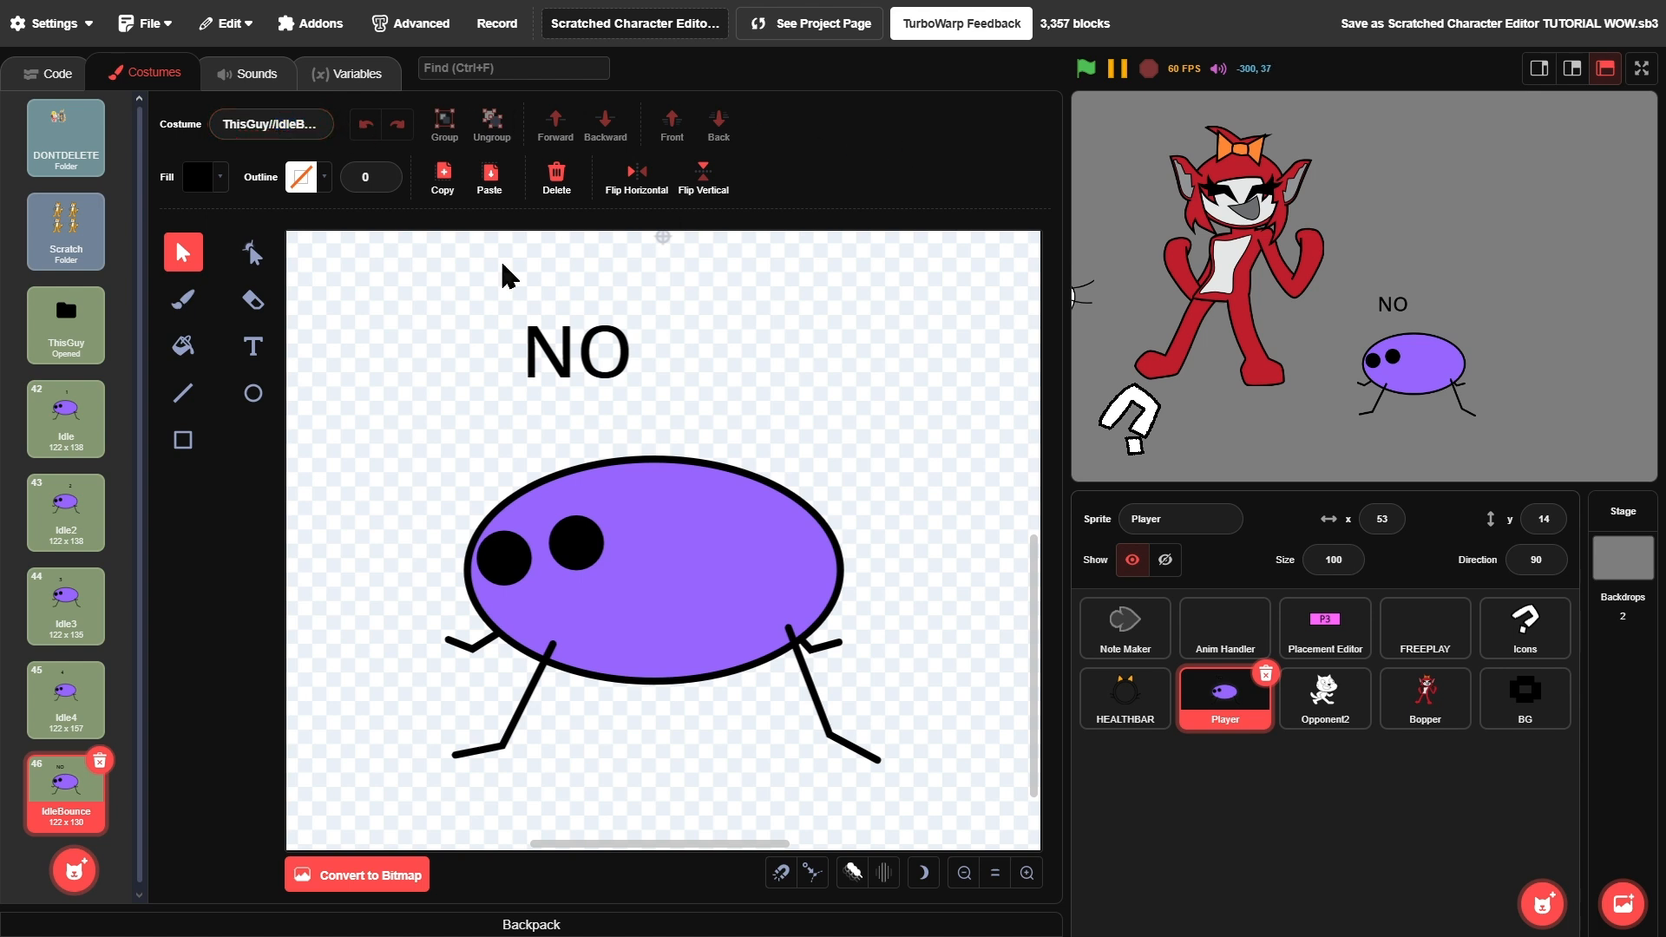
- Delete the IdleBounce, Idle4, Idle3 and Idle2 costumes, keeping only the Idle costume in the ThisGuy folder
{"action": "left_click", "coordinate": [39, 506]}
{"action": "left_click", "coordinate": [304, 126]}
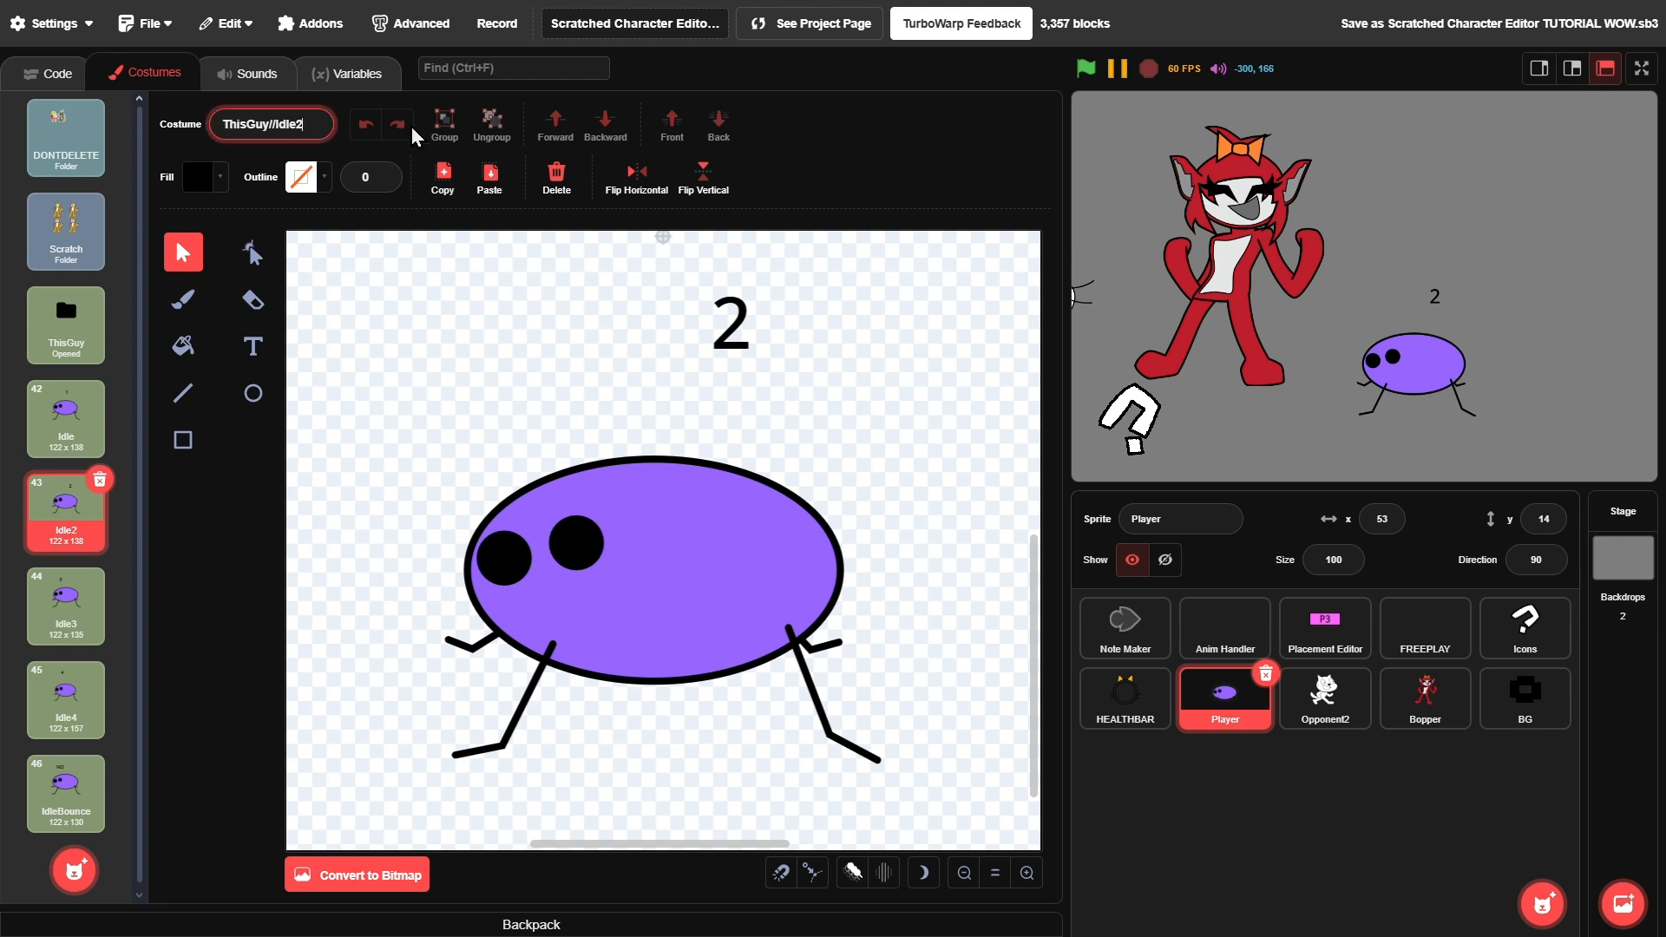
{"action": "left_click", "coordinate": [66, 785]}
{"action": "left_click", "coordinate": [101, 761]}
{"action": "left_click", "coordinate": [107, 668]}
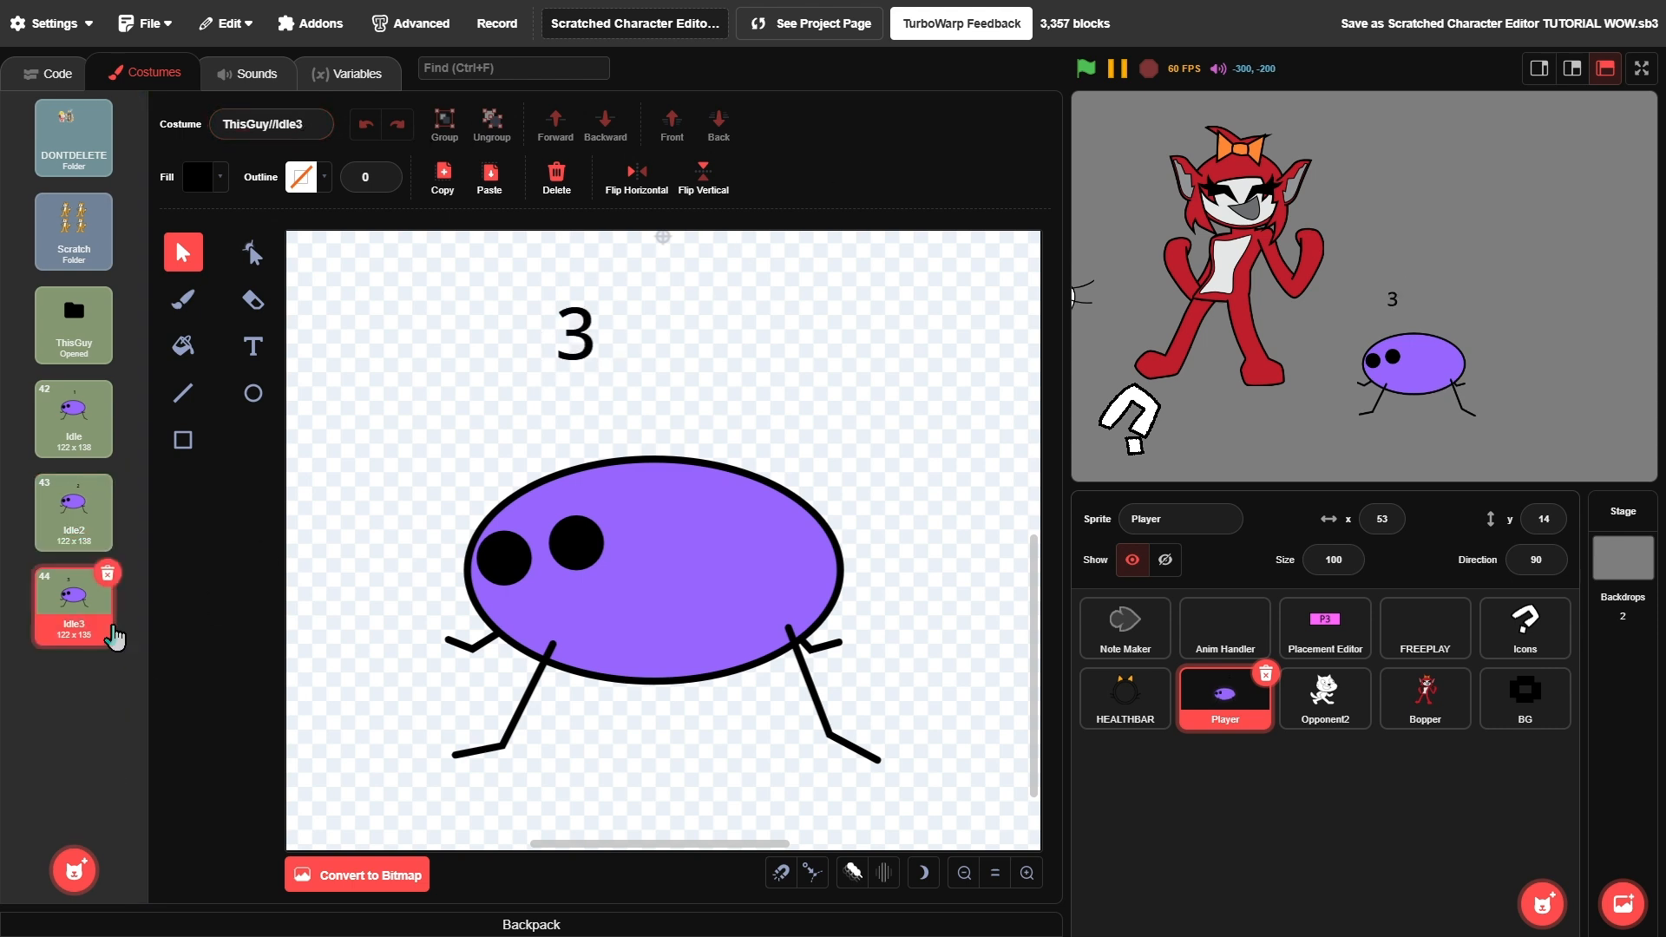
{"action": "left_click", "coordinate": [108, 574]}
{"action": "left_click", "coordinate": [108, 480]}
- Delete the number 1 label above the character in the Idle costume and run the project
{"action": "left_click_drag", "start_coordinate": [918, 274], "coordinate": [917, 275]}
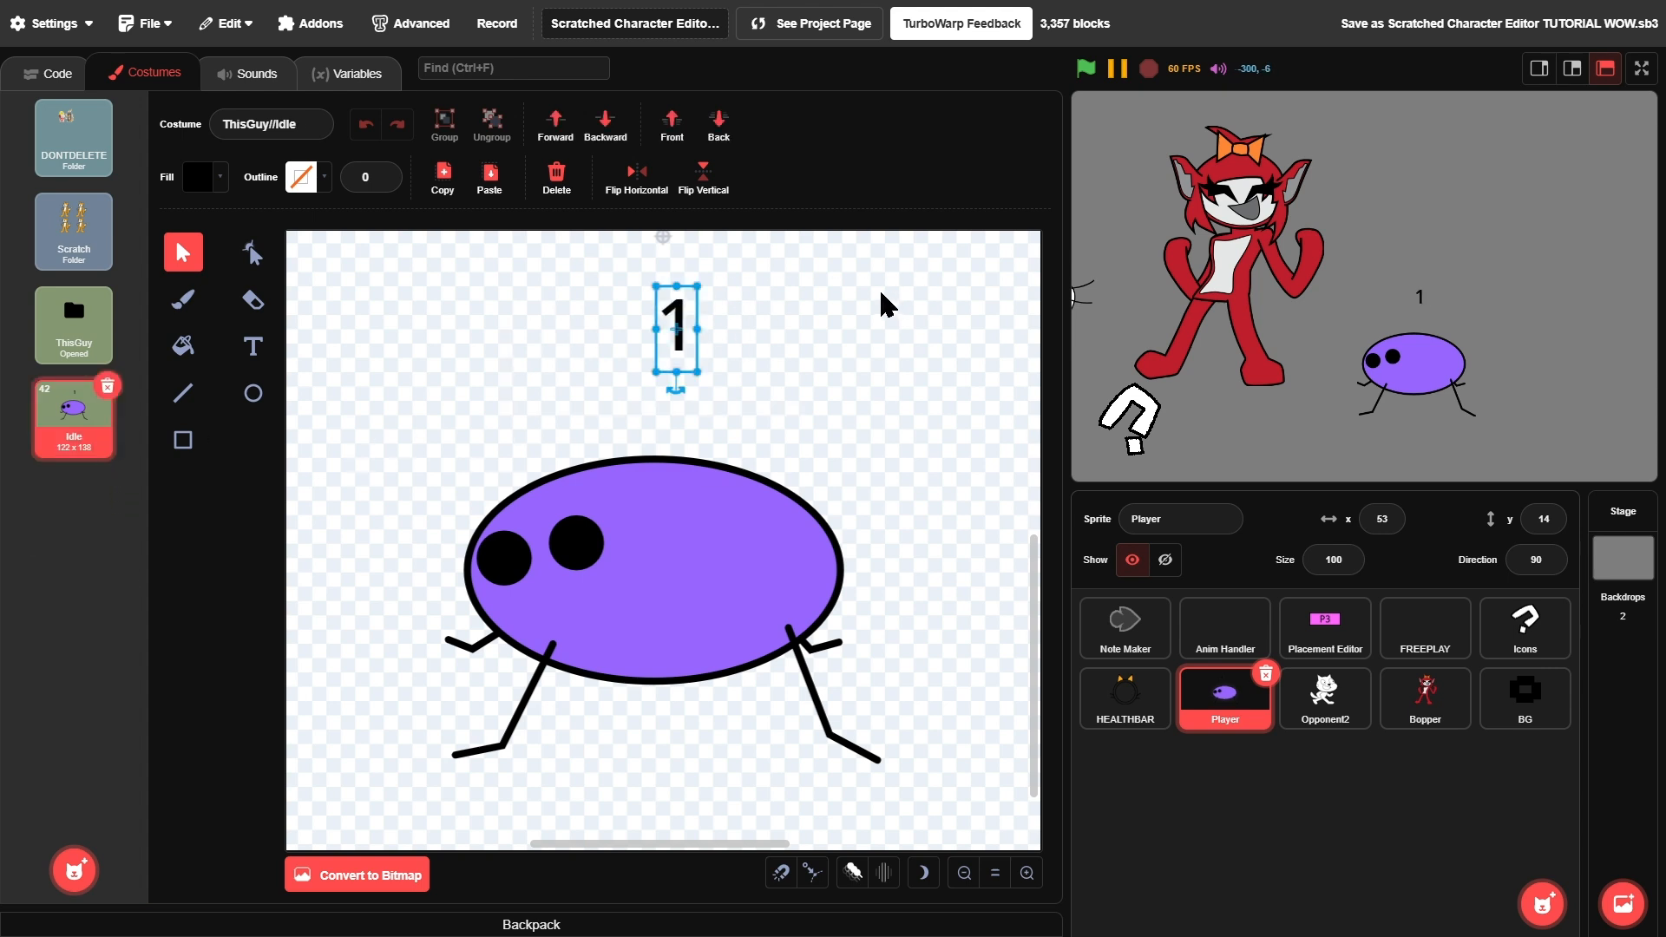
{"action": "key", "text": "Delete"}
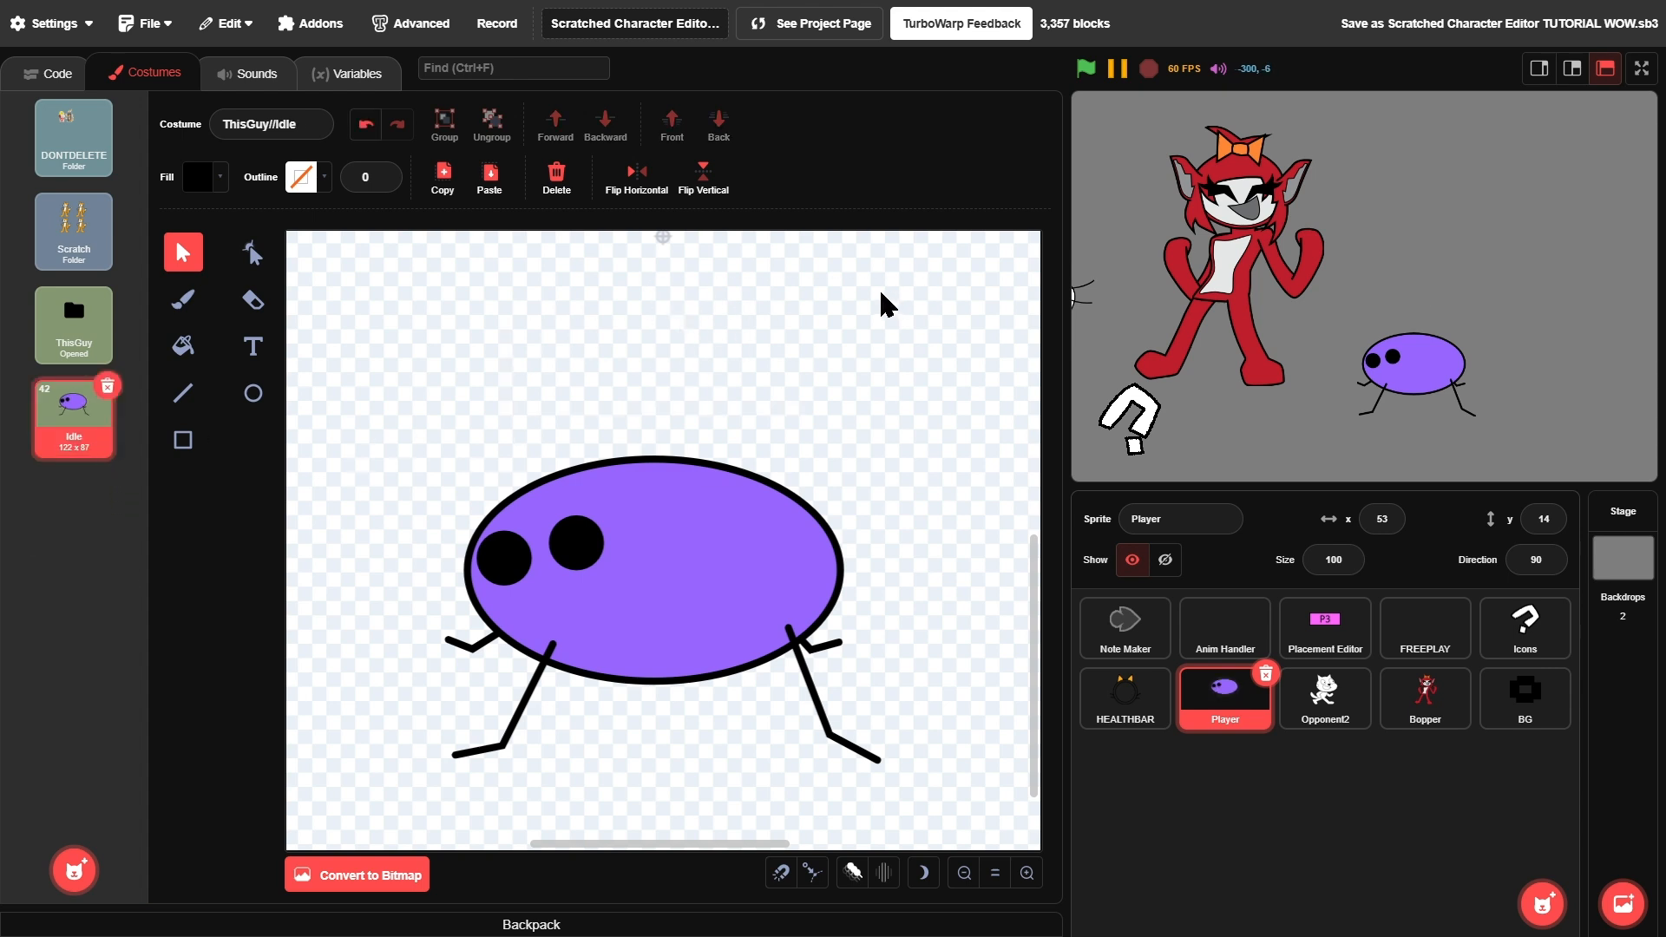
{"action": "left_click", "coordinate": [1085, 69]}
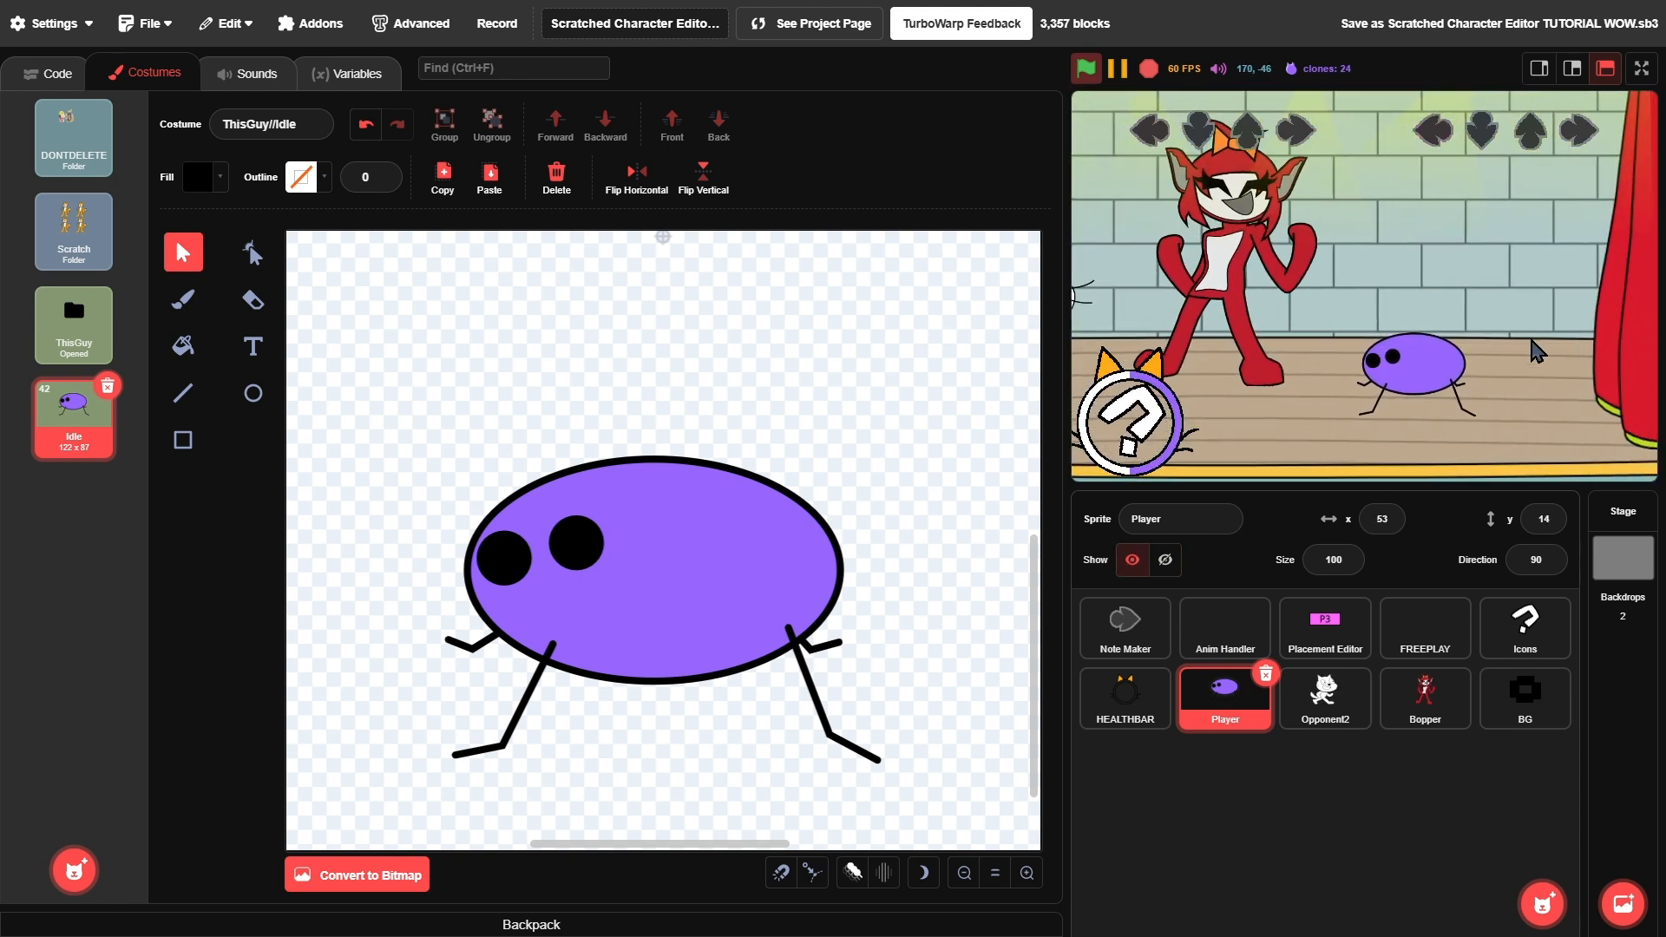
- Duplicate the Idle costume, then squash and widen the whole drawing in the original Idle to about 125 x 85
{"action": "right_click", "coordinate": [84, 442]}
{"action": "left_click", "coordinate": [111, 460]}
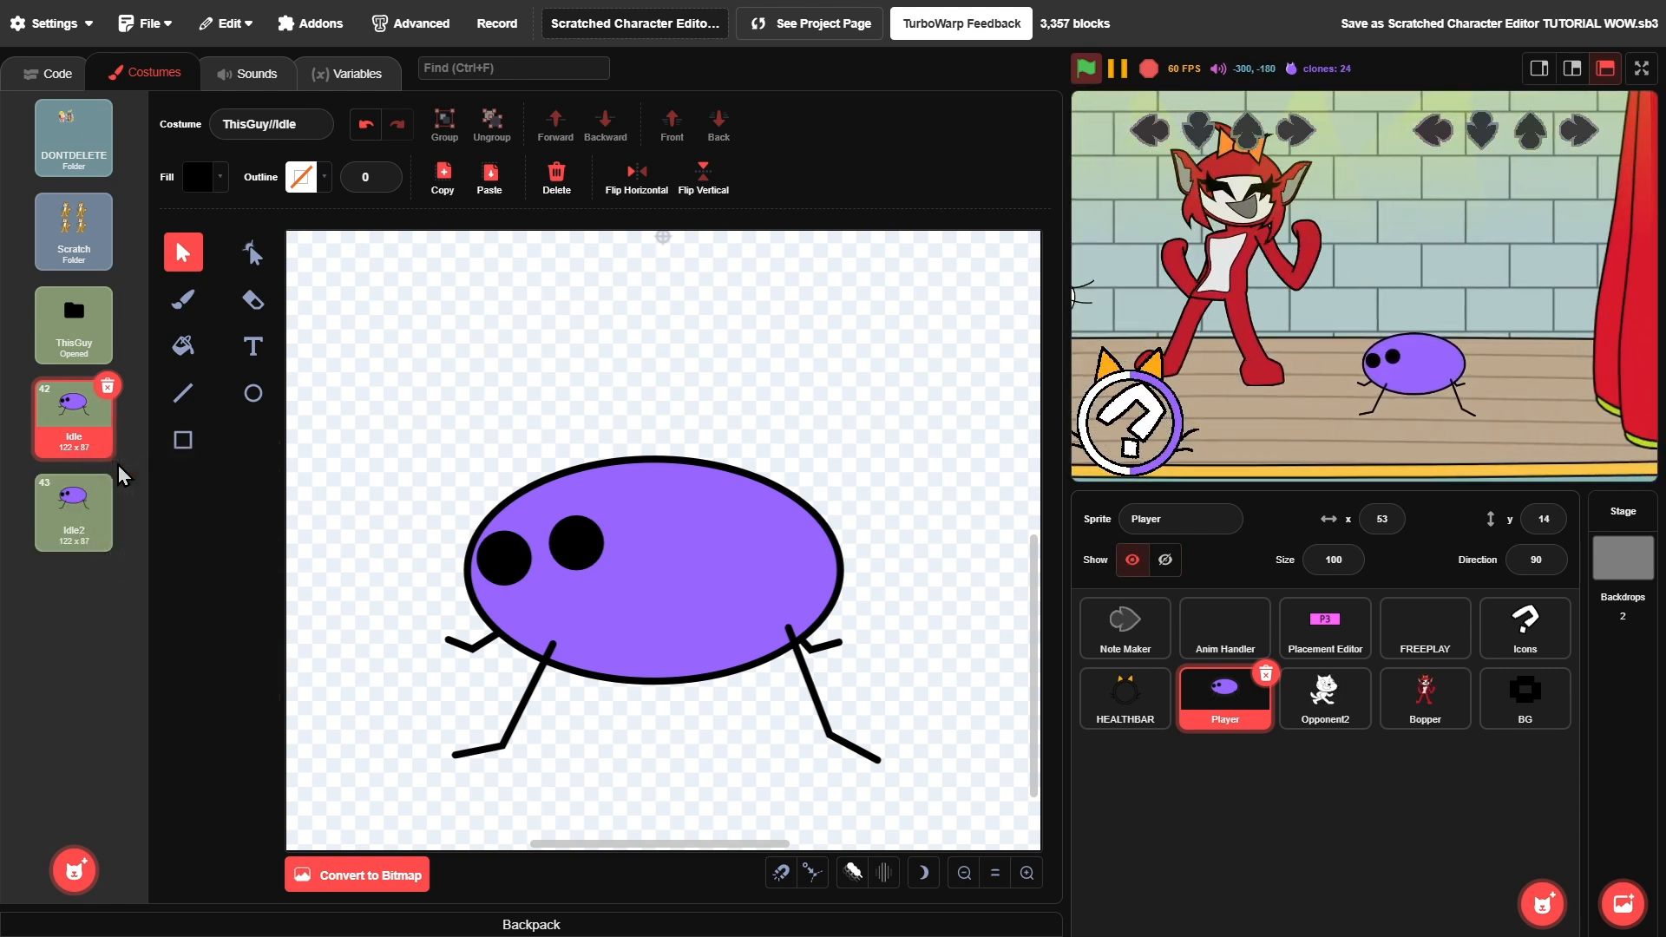
{"action": "scroll", "coordinate": [695, 706], "scroll_direction": "up", "scroll_amount": 1}
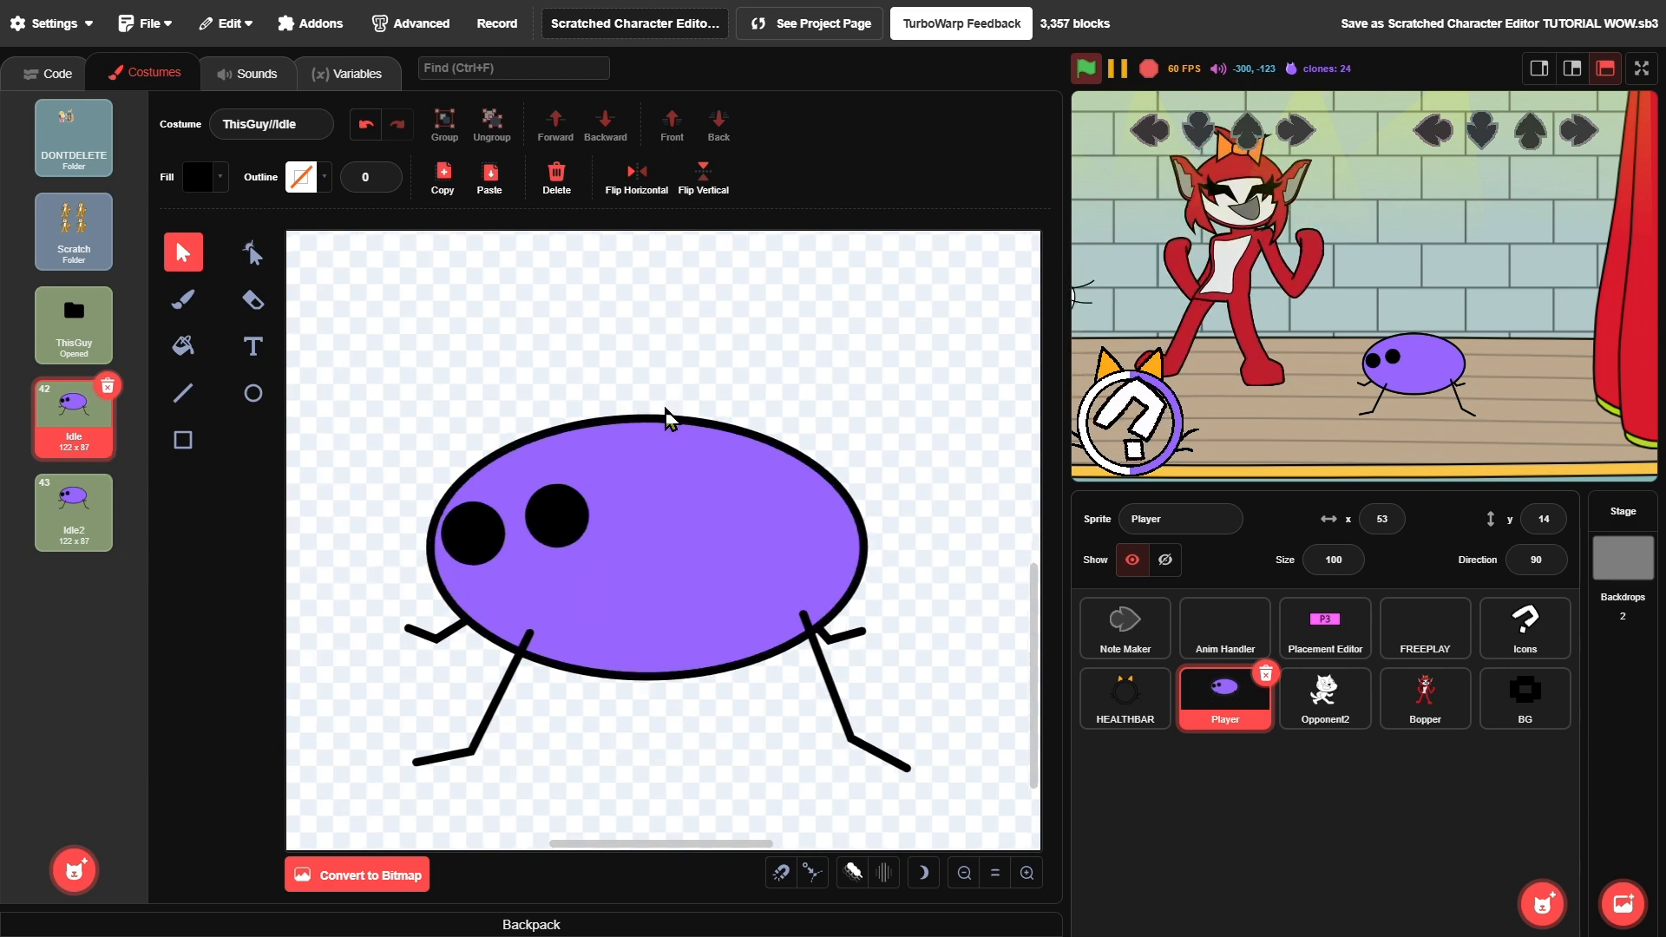
{"action": "key", "text": "ctrl+a"}
{"action": "left_click_drag", "start_coordinate": [656, 419], "coordinate": [657, 427]}
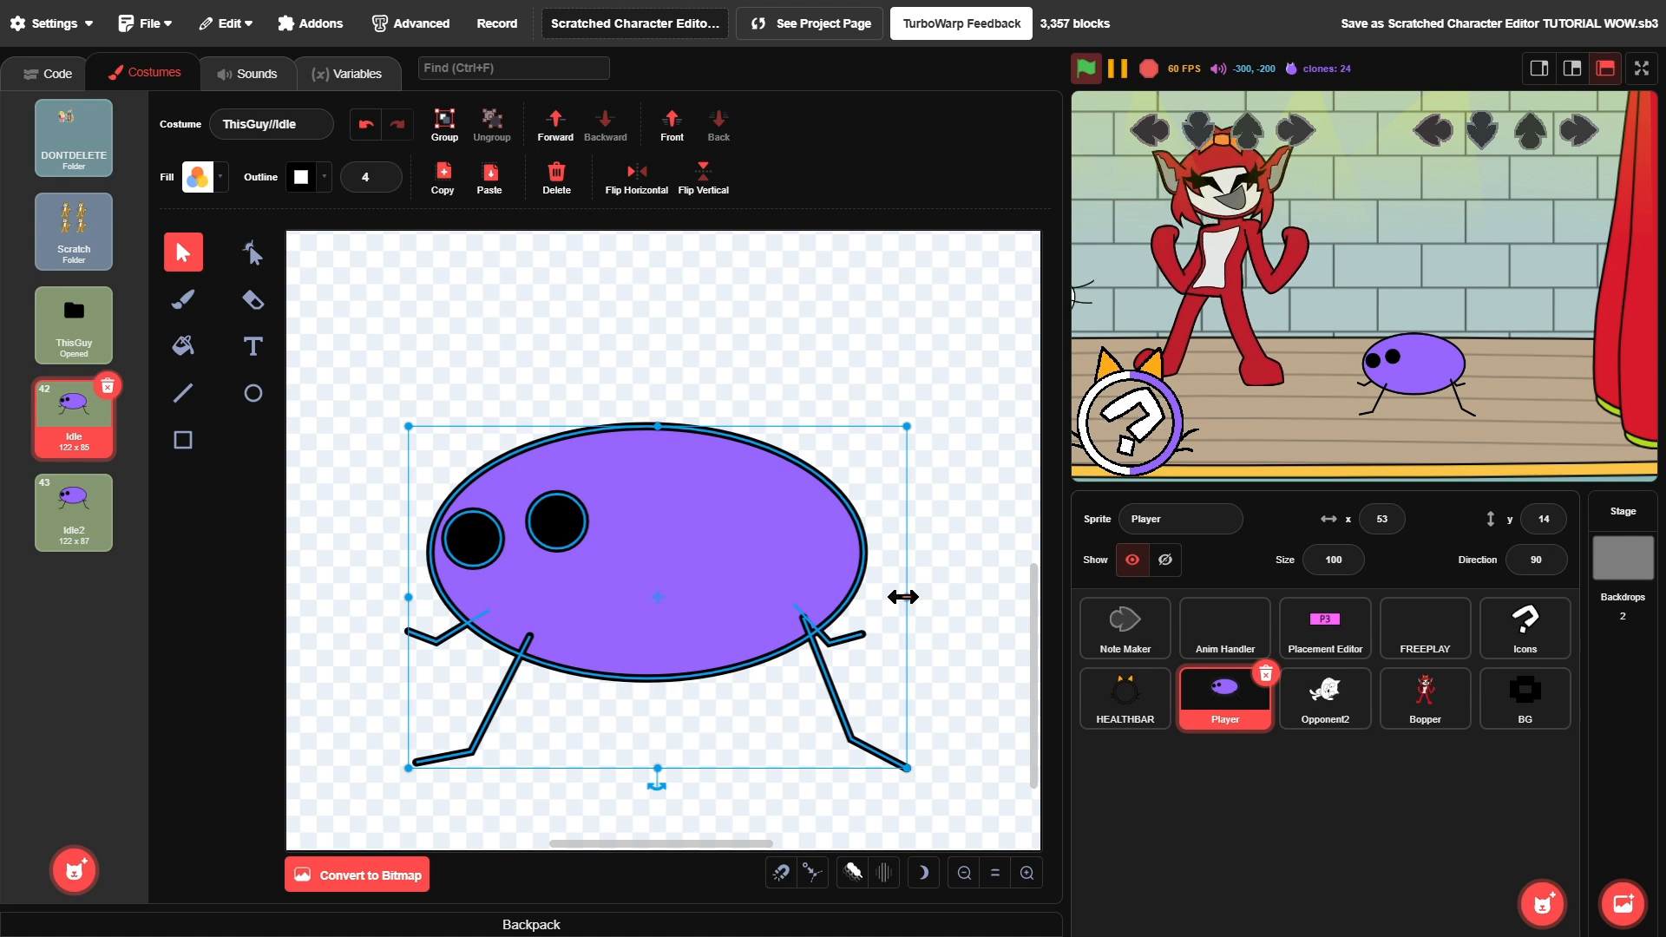
{"action": "left_click_drag", "start_coordinate": [902, 597], "coordinate": [913, 597]}
{"action": "left_click", "coordinate": [925, 564]}
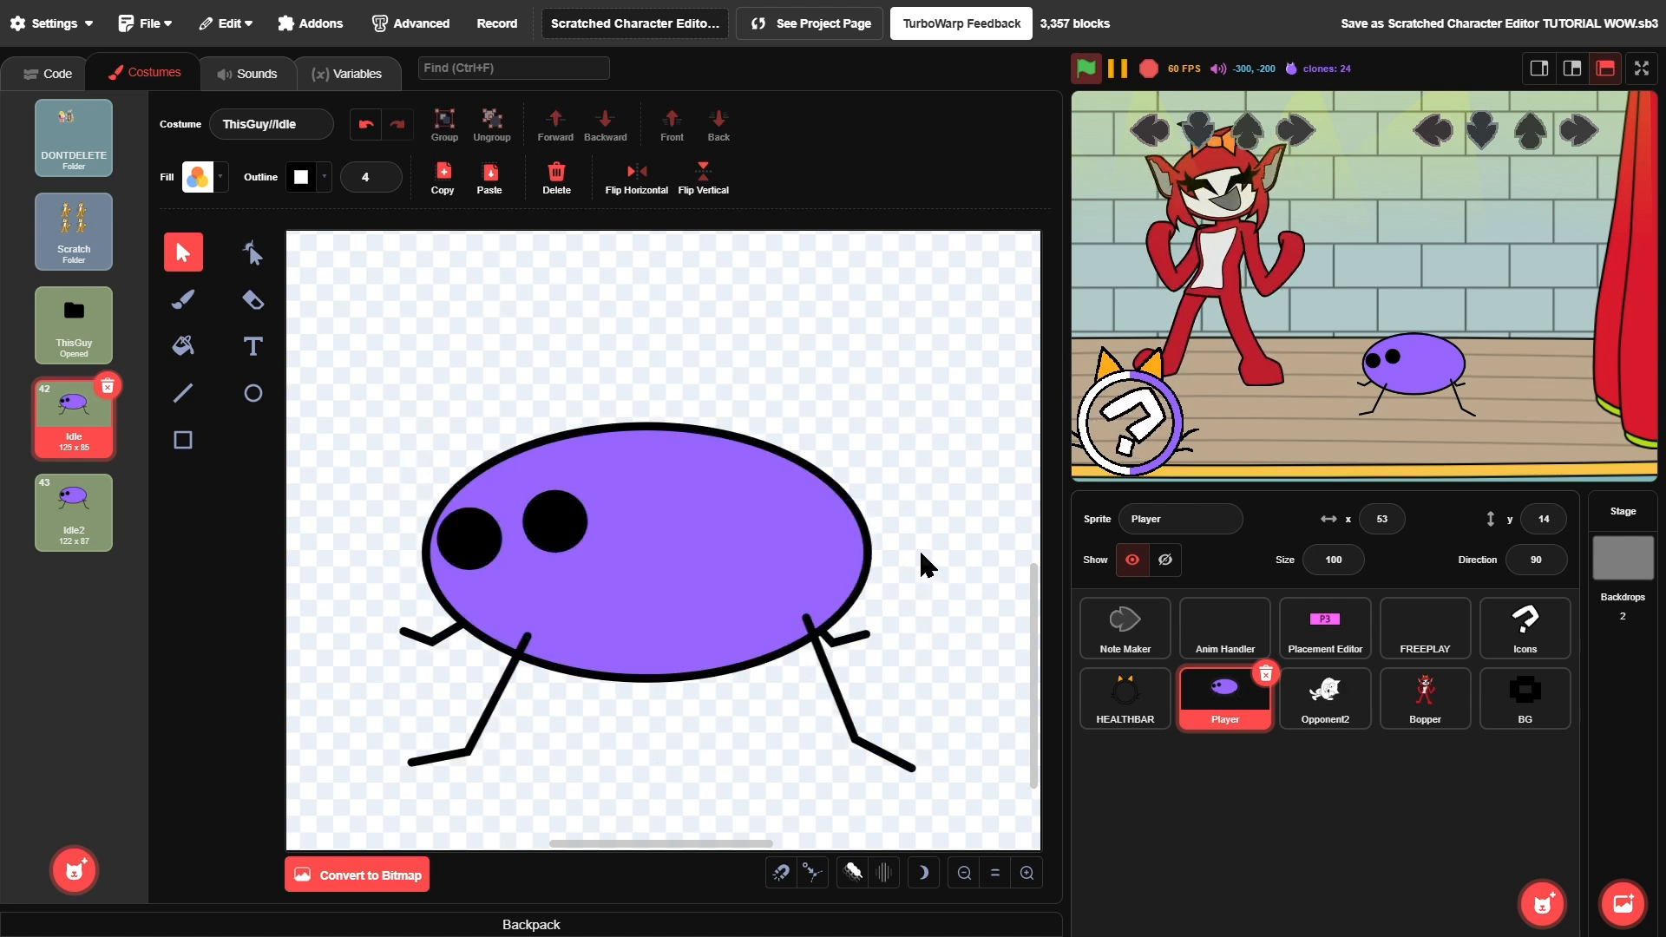
- Duplicate the Idle costume again and squash and widen the original Idle drawing further, to about 135 x 80
{"action": "right_click", "coordinate": [74, 443]}
{"action": "left_click", "coordinate": [96, 464]}
{"action": "left_click", "coordinate": [74, 446]}
{"action": "key", "text": "ctrl+a"}
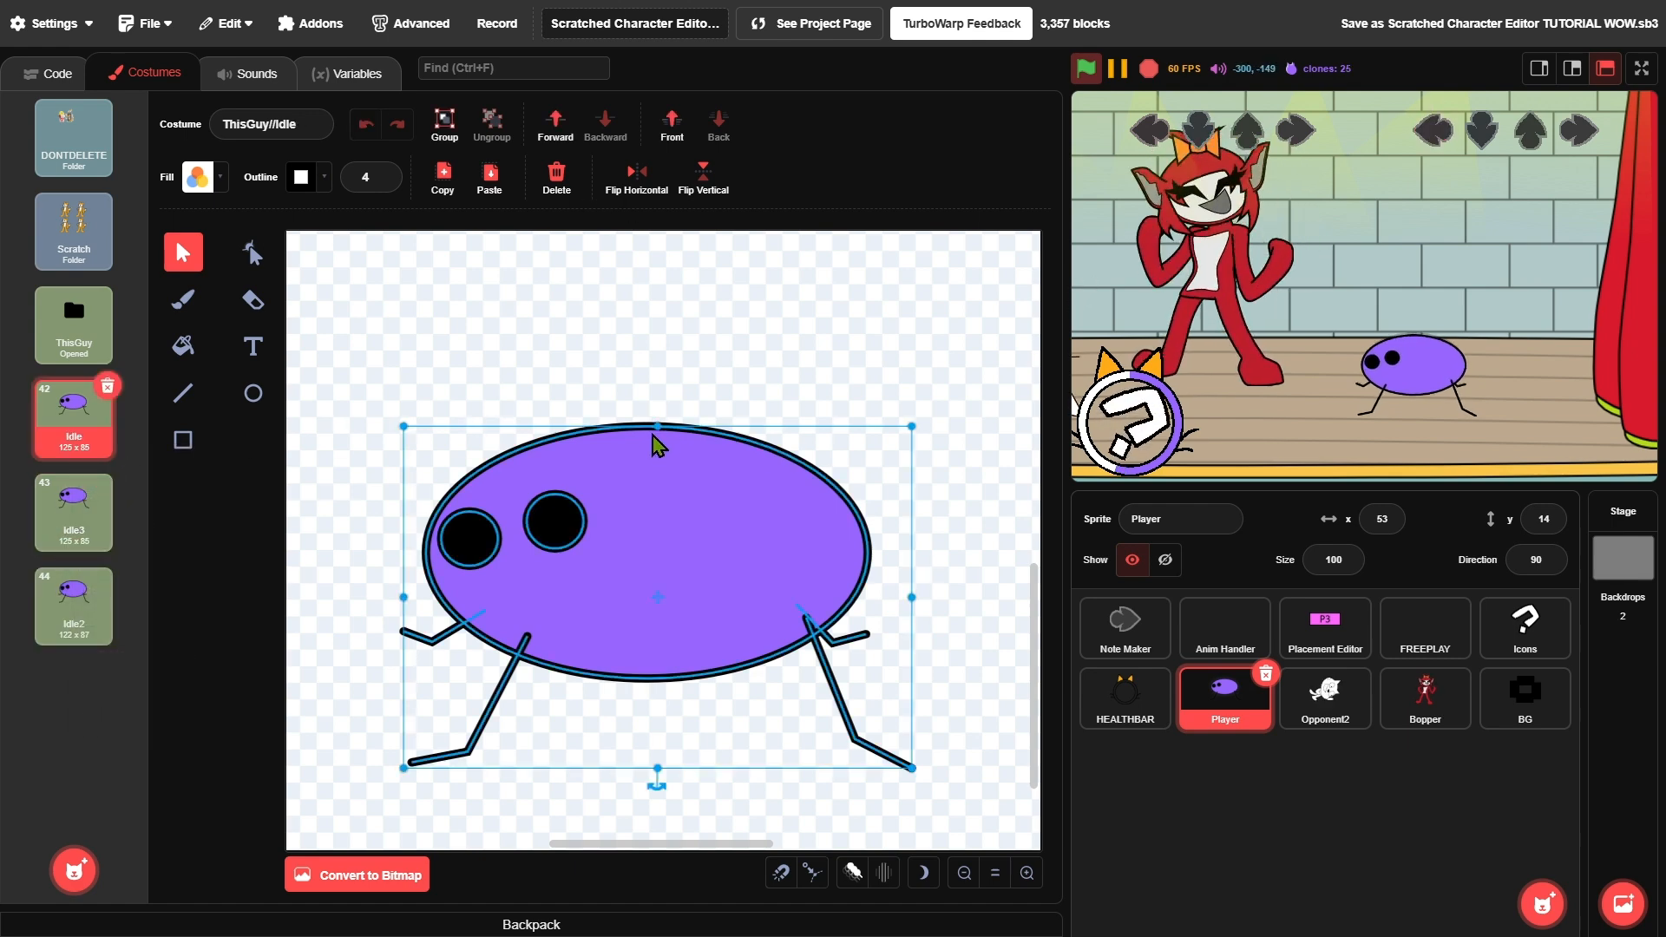
{"action": "left_click_drag", "start_coordinate": [653, 426], "coordinate": [654, 448]}
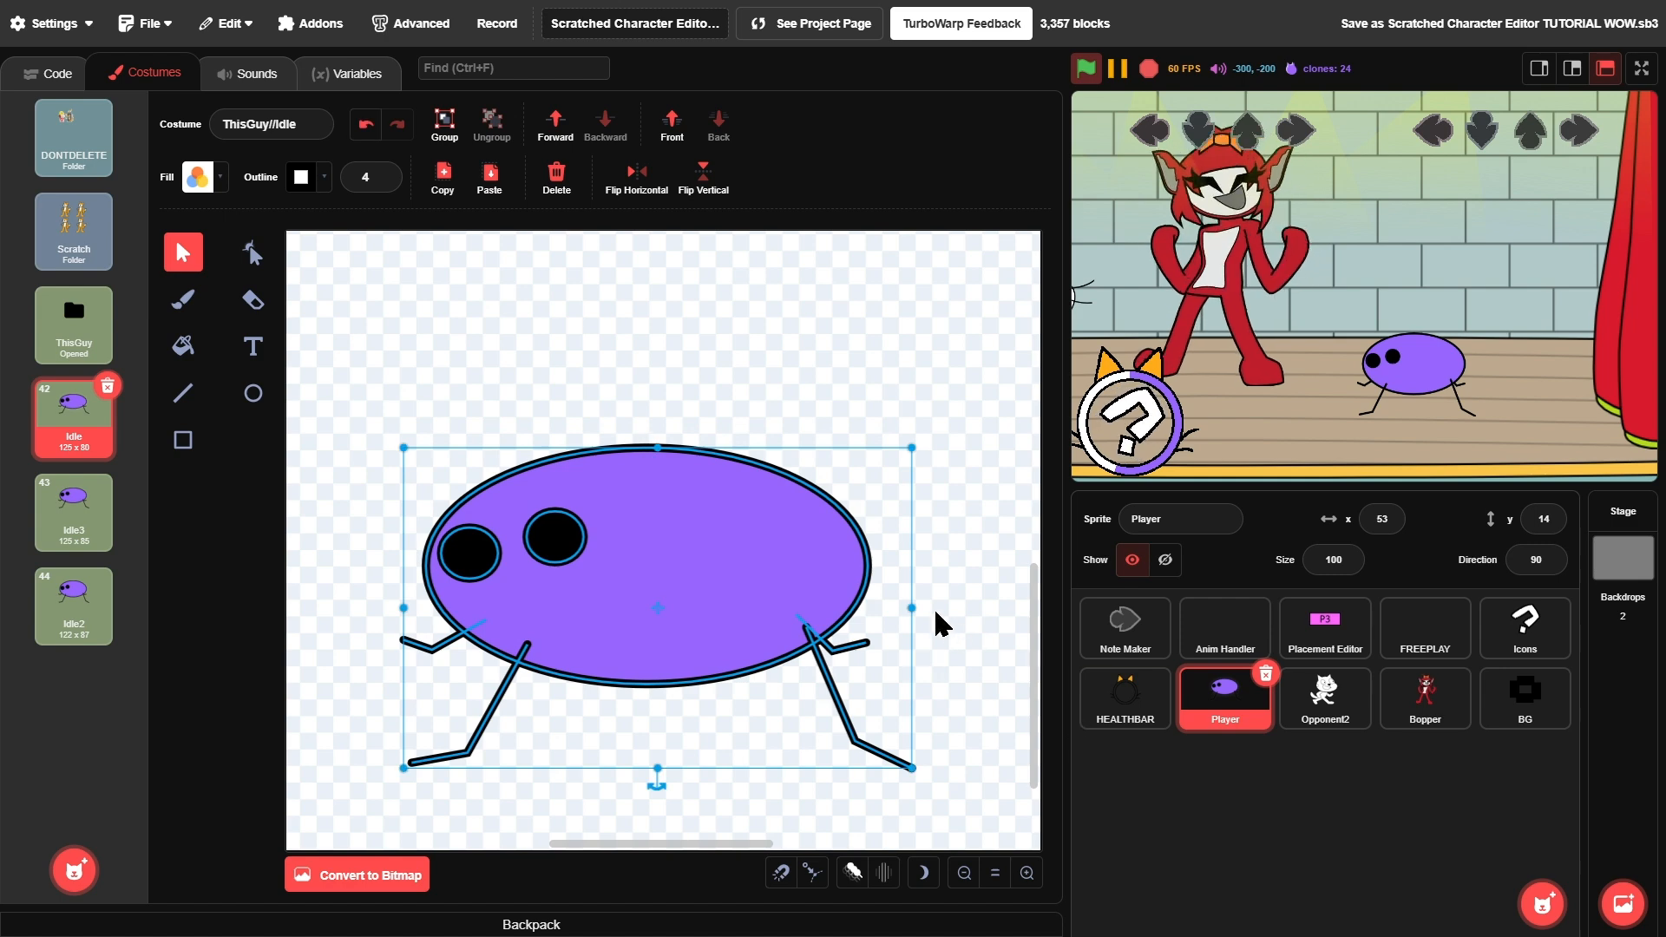
{"action": "left_click_drag", "start_coordinate": [913, 609], "coordinate": [934, 607]}
{"action": "left_click", "coordinate": [932, 545]}
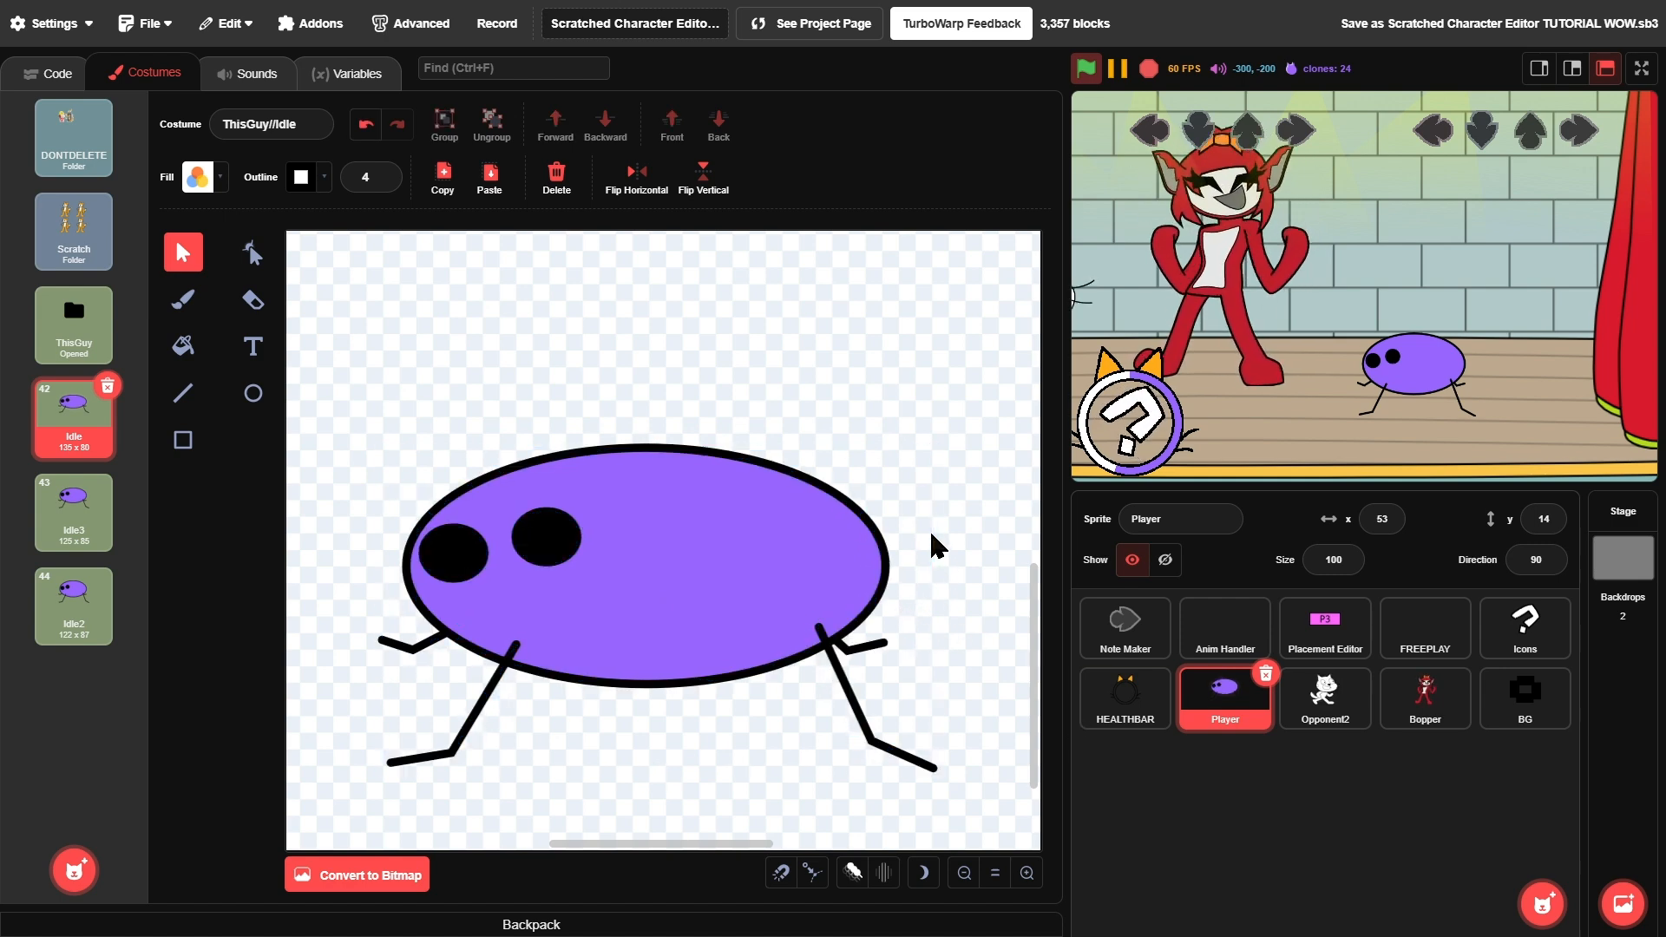
- Make another duplicate of the Idle costume and flatten and stretch the original Idle drawing to about 157 x 59
{"action": "right_click", "coordinate": [68, 438]}
{"action": "left_click", "coordinate": [82, 453]}
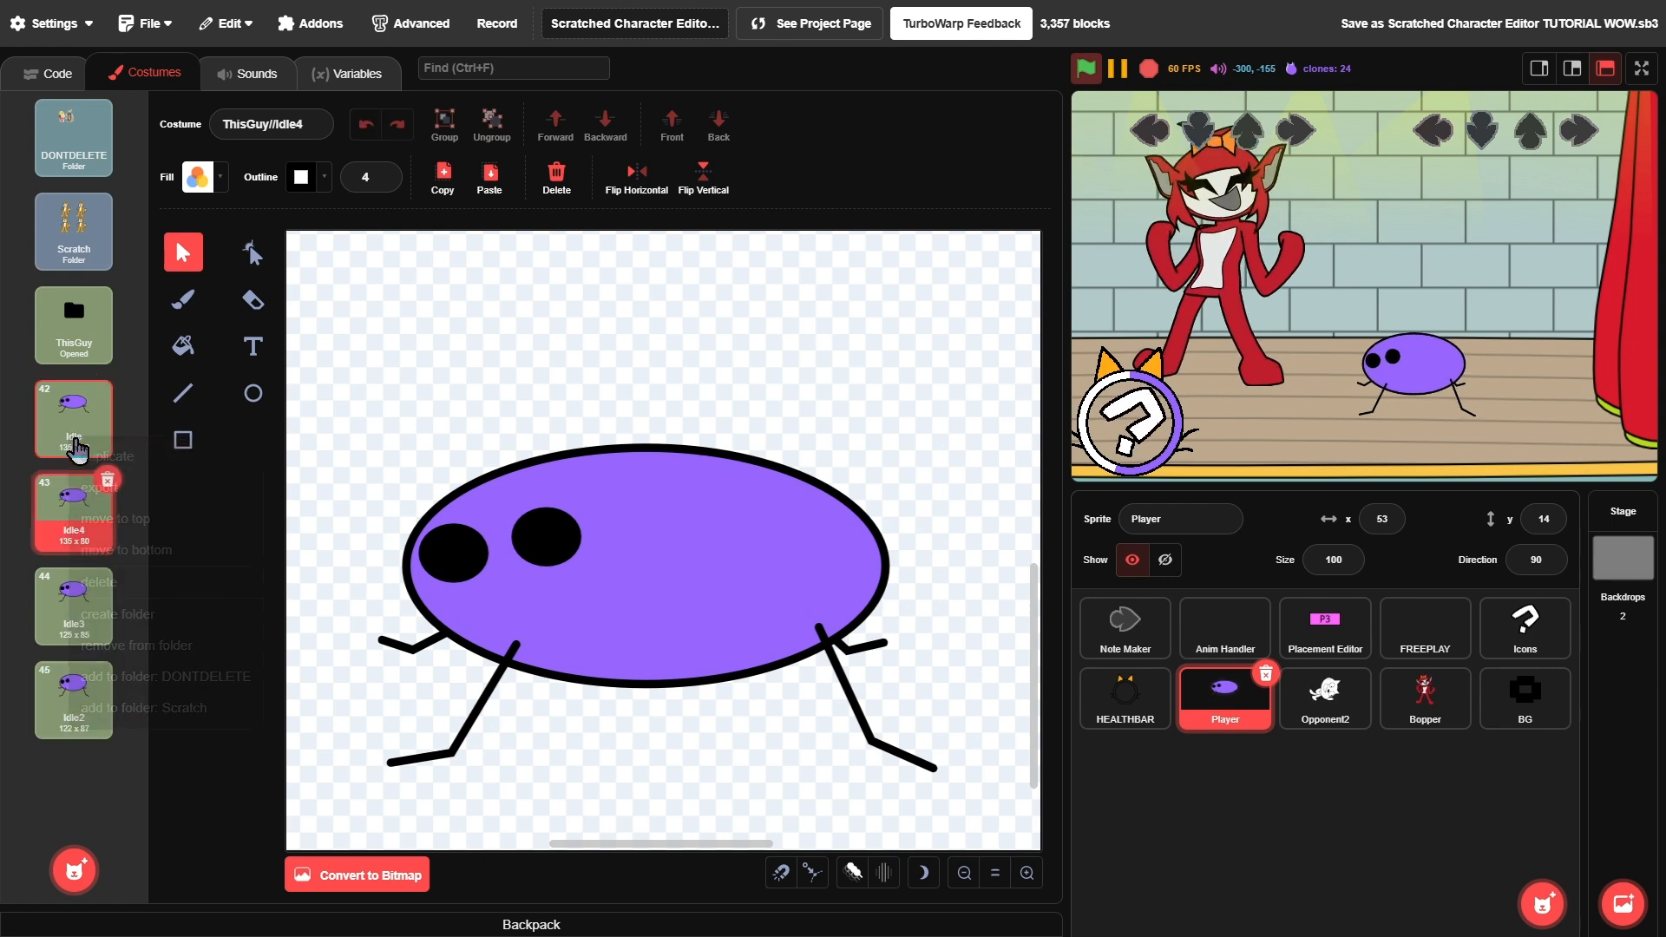
{"action": "left_click", "coordinate": [731, 478]}
{"action": "left_click_drag", "start_coordinate": [658, 446], "coordinate": [659, 533]}
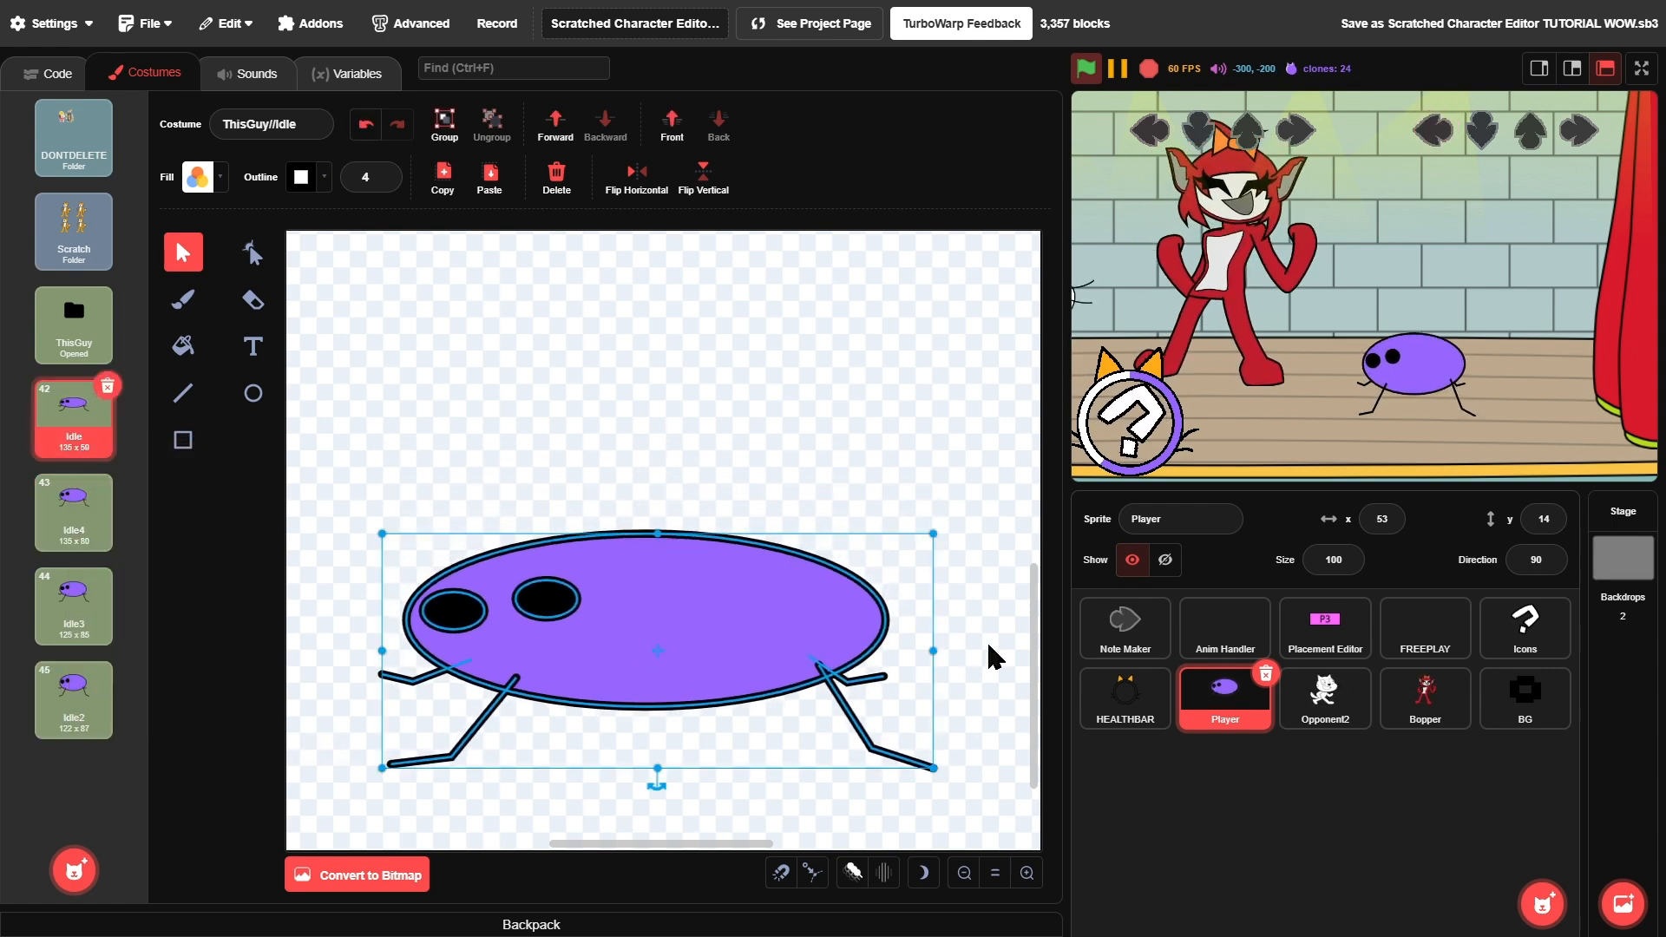
{"action": "left_click_drag", "start_coordinate": [931, 650], "coordinate": [977, 648]}
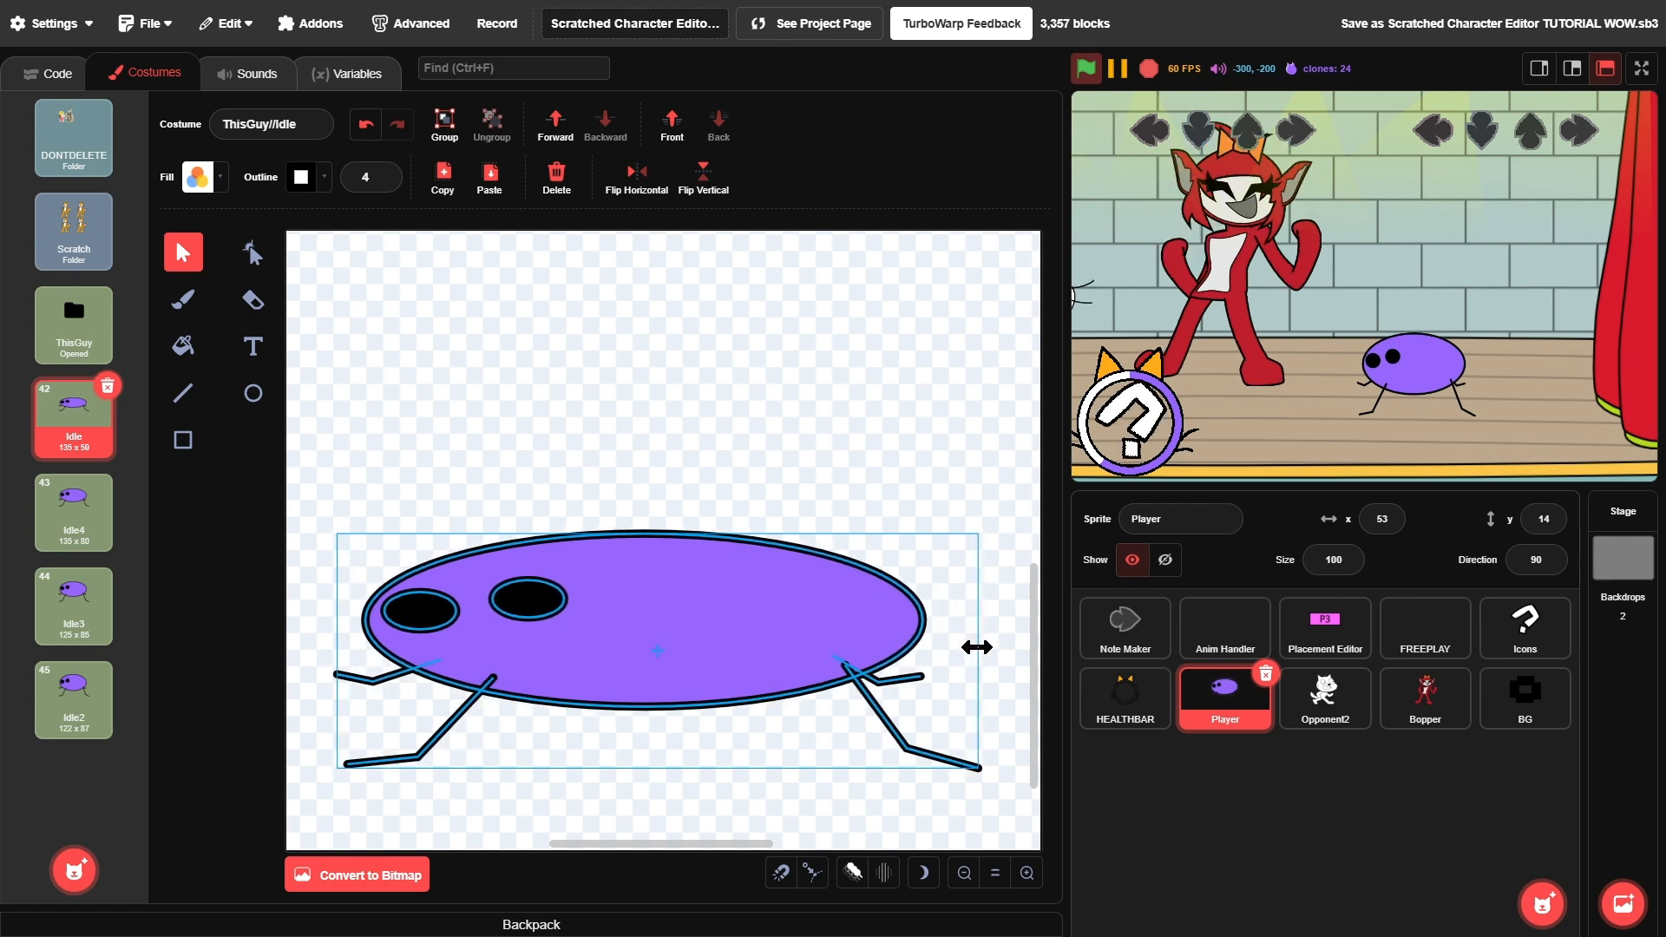
{"action": "left_click", "coordinate": [903, 497]}
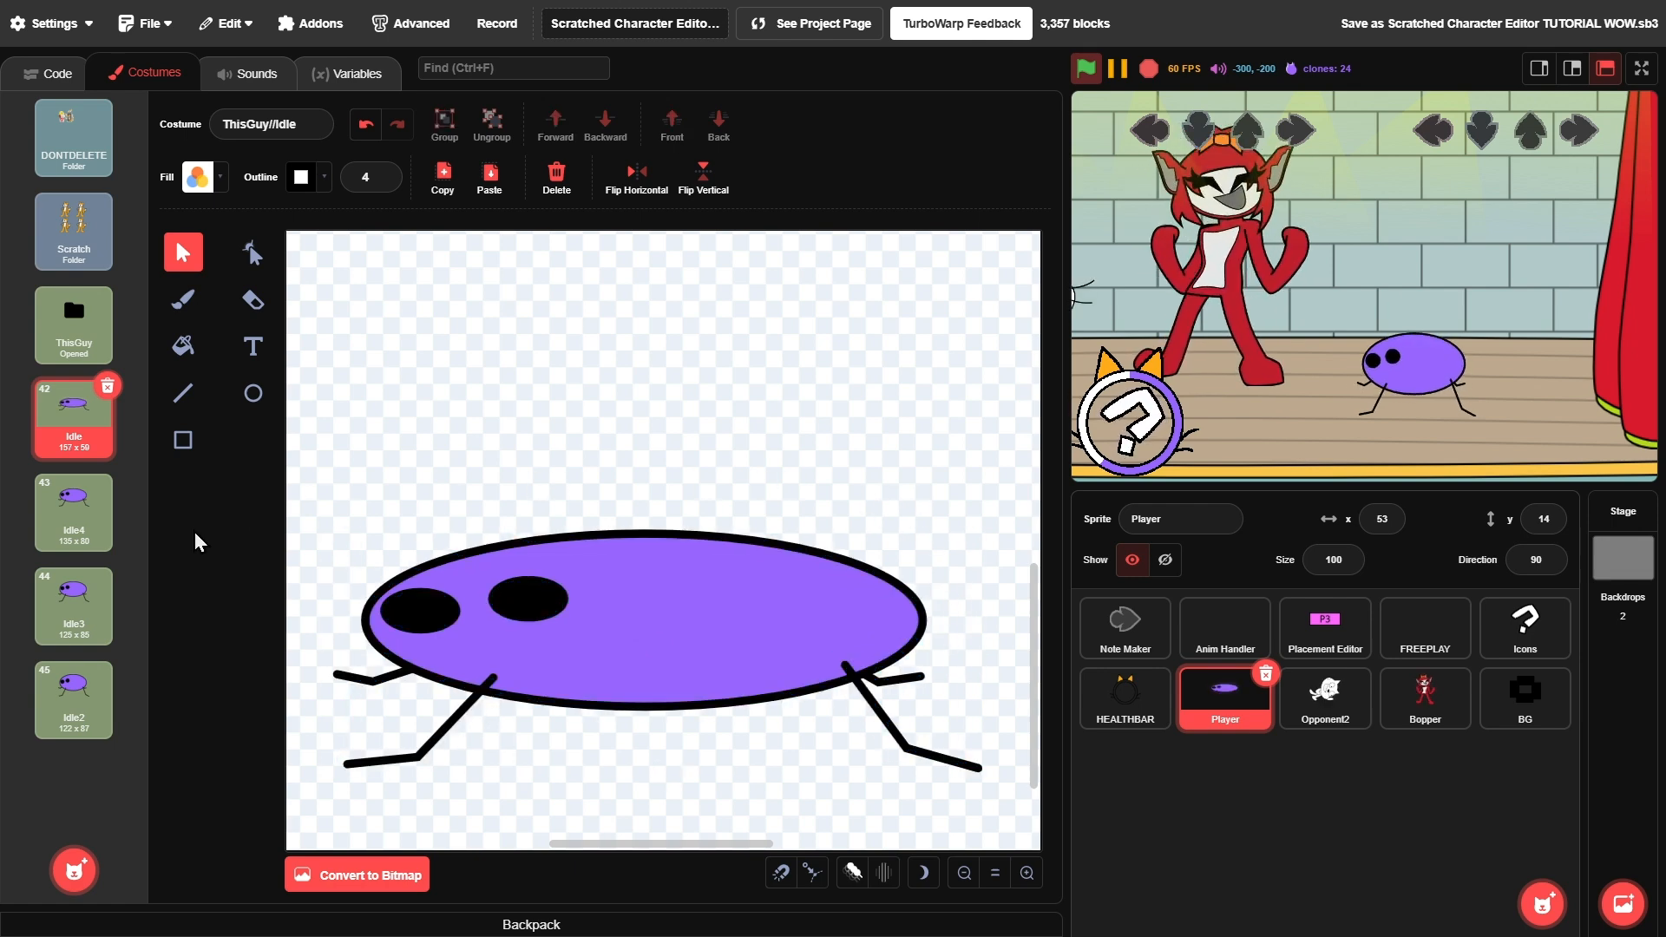
- Duplicate the Idle2 costume, place the copy just before it, and make the copy narrower and taller, about 119 x 88
{"action": "left_click", "coordinate": [74, 695]}
{"action": "right_click", "coordinate": [72, 690]}
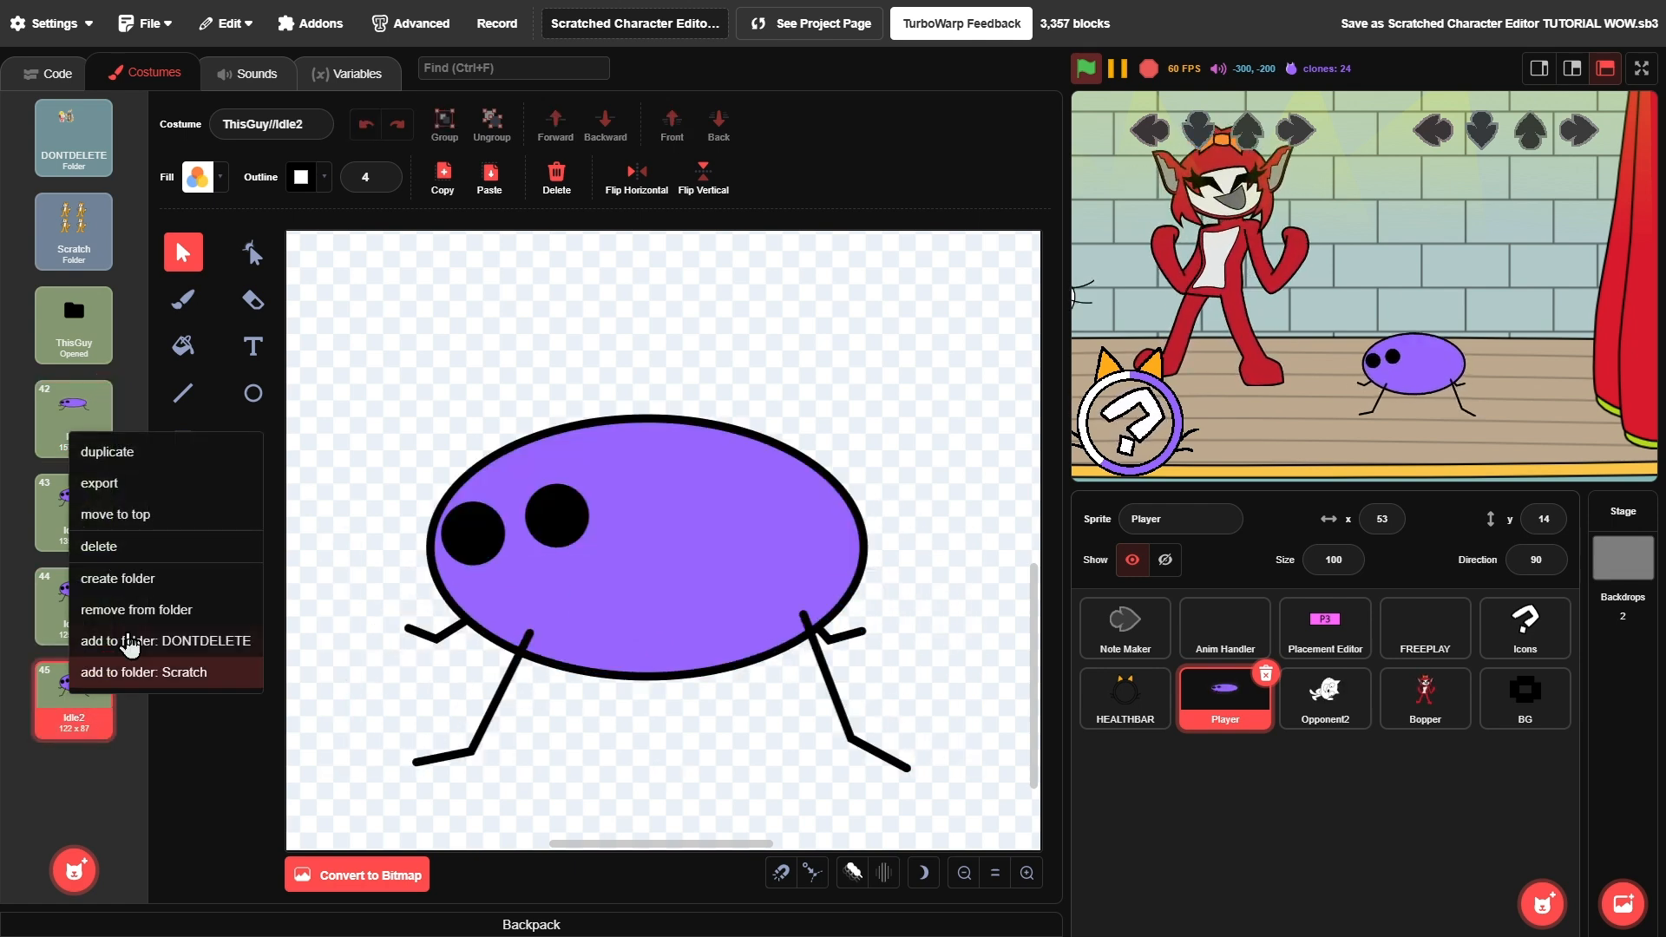
{"action": "left_click", "coordinate": [106, 452]}
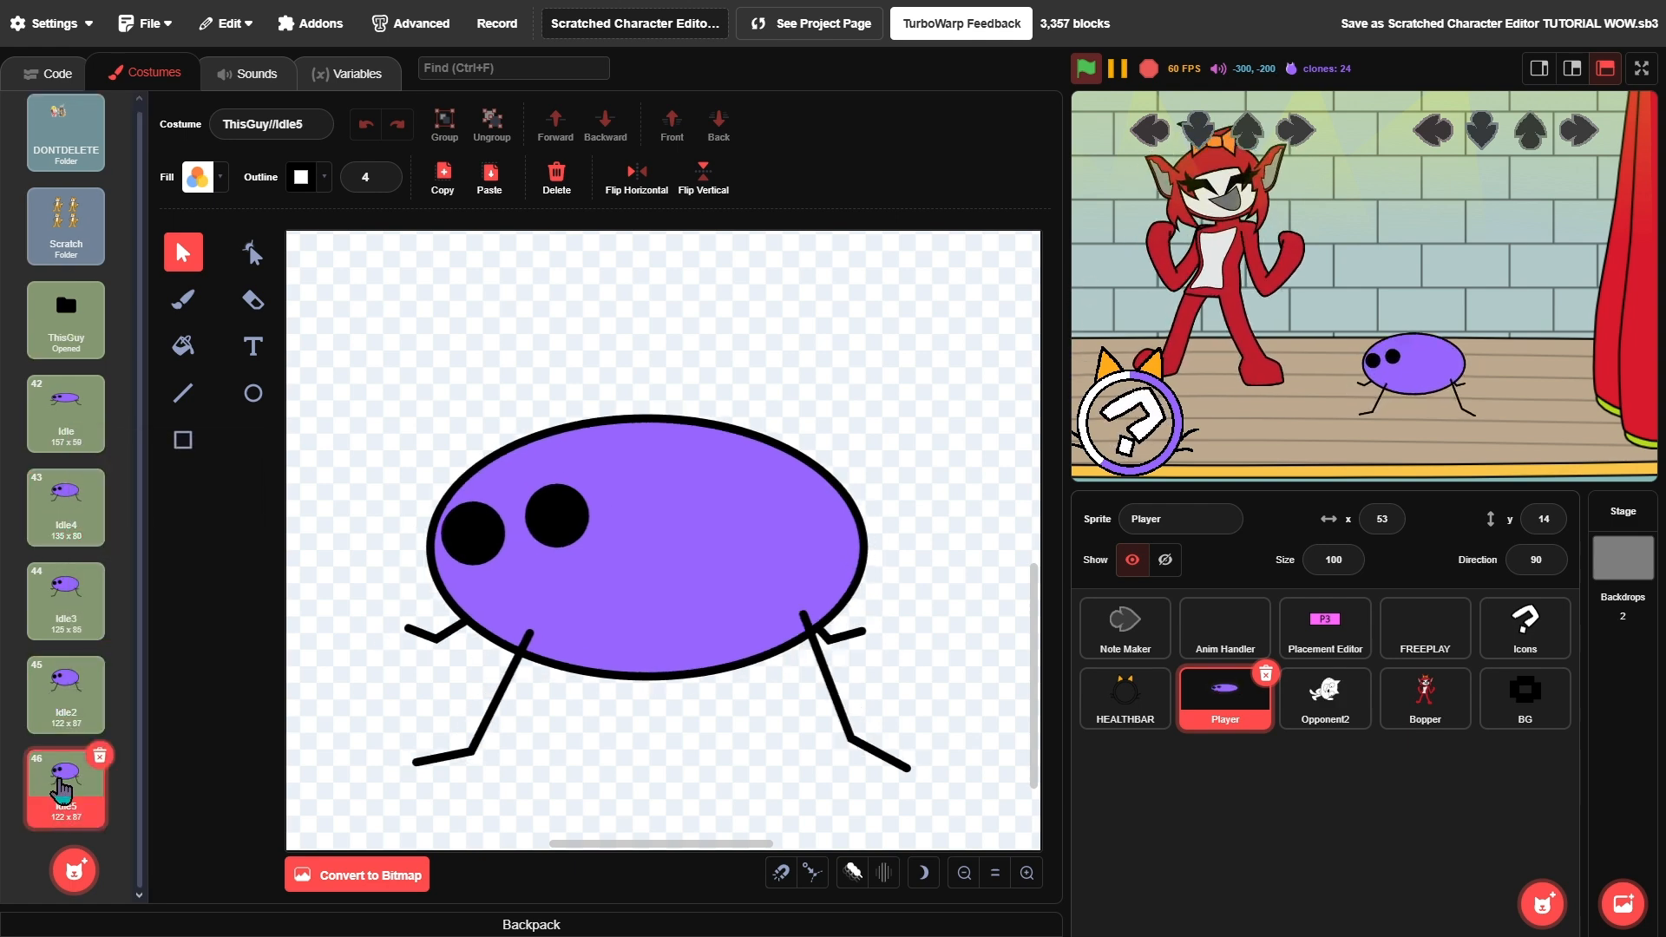
{"action": "left_click_drag", "start_coordinate": [61, 789], "coordinate": [65, 695]}
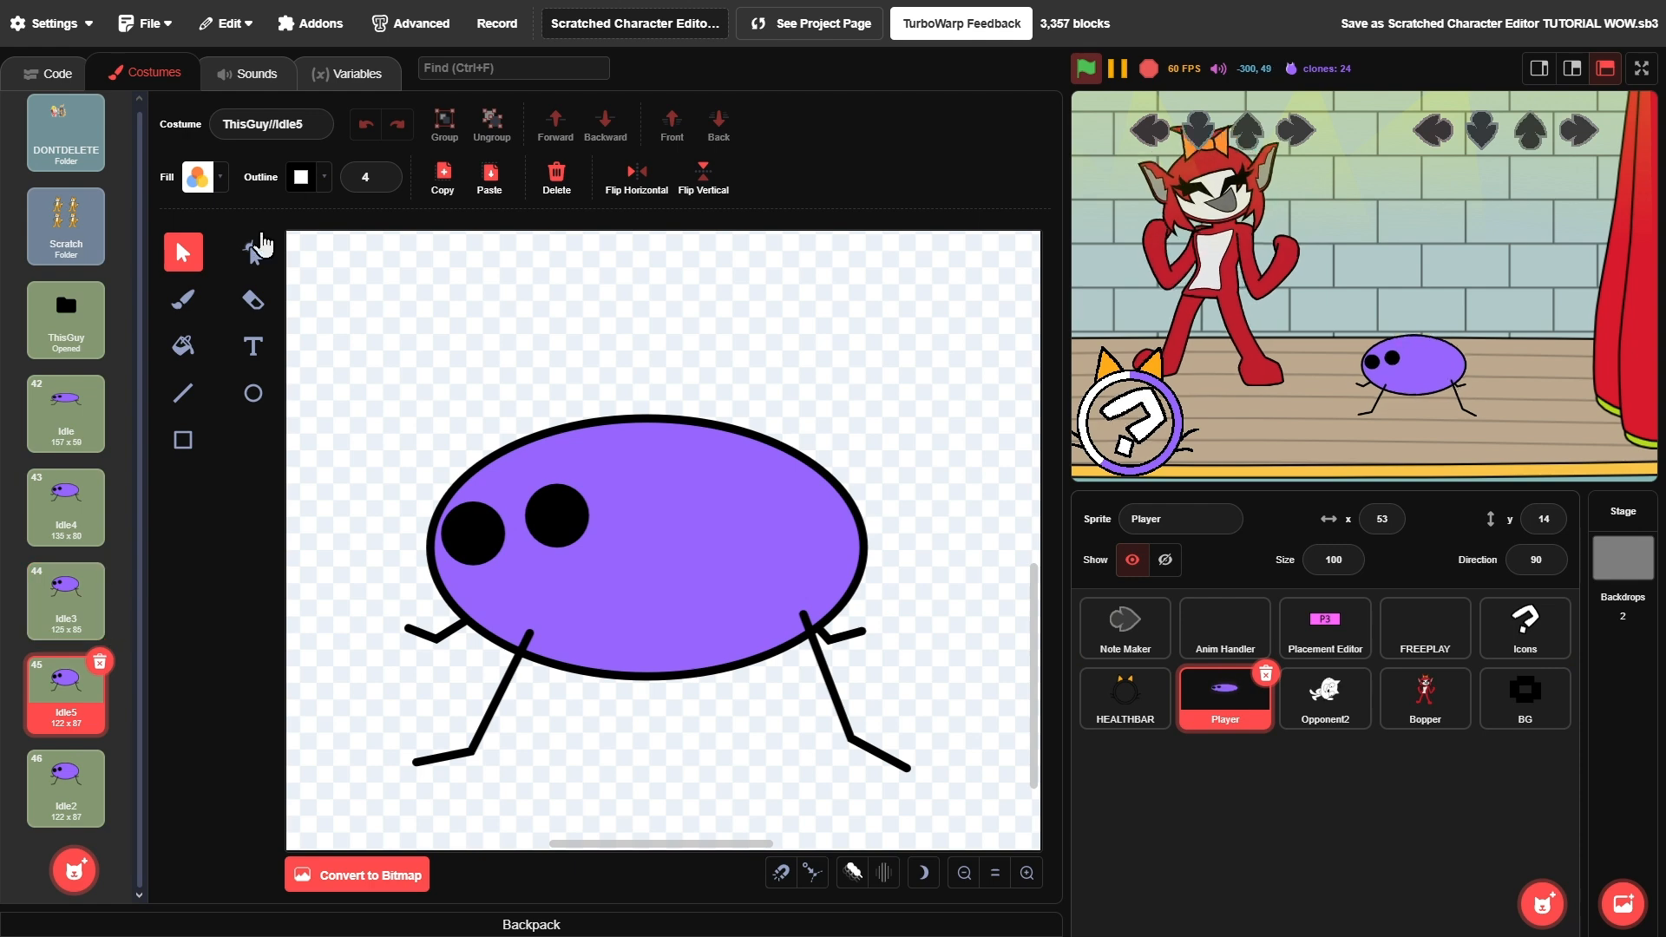
{"action": "key", "text": "ctrl+a"}
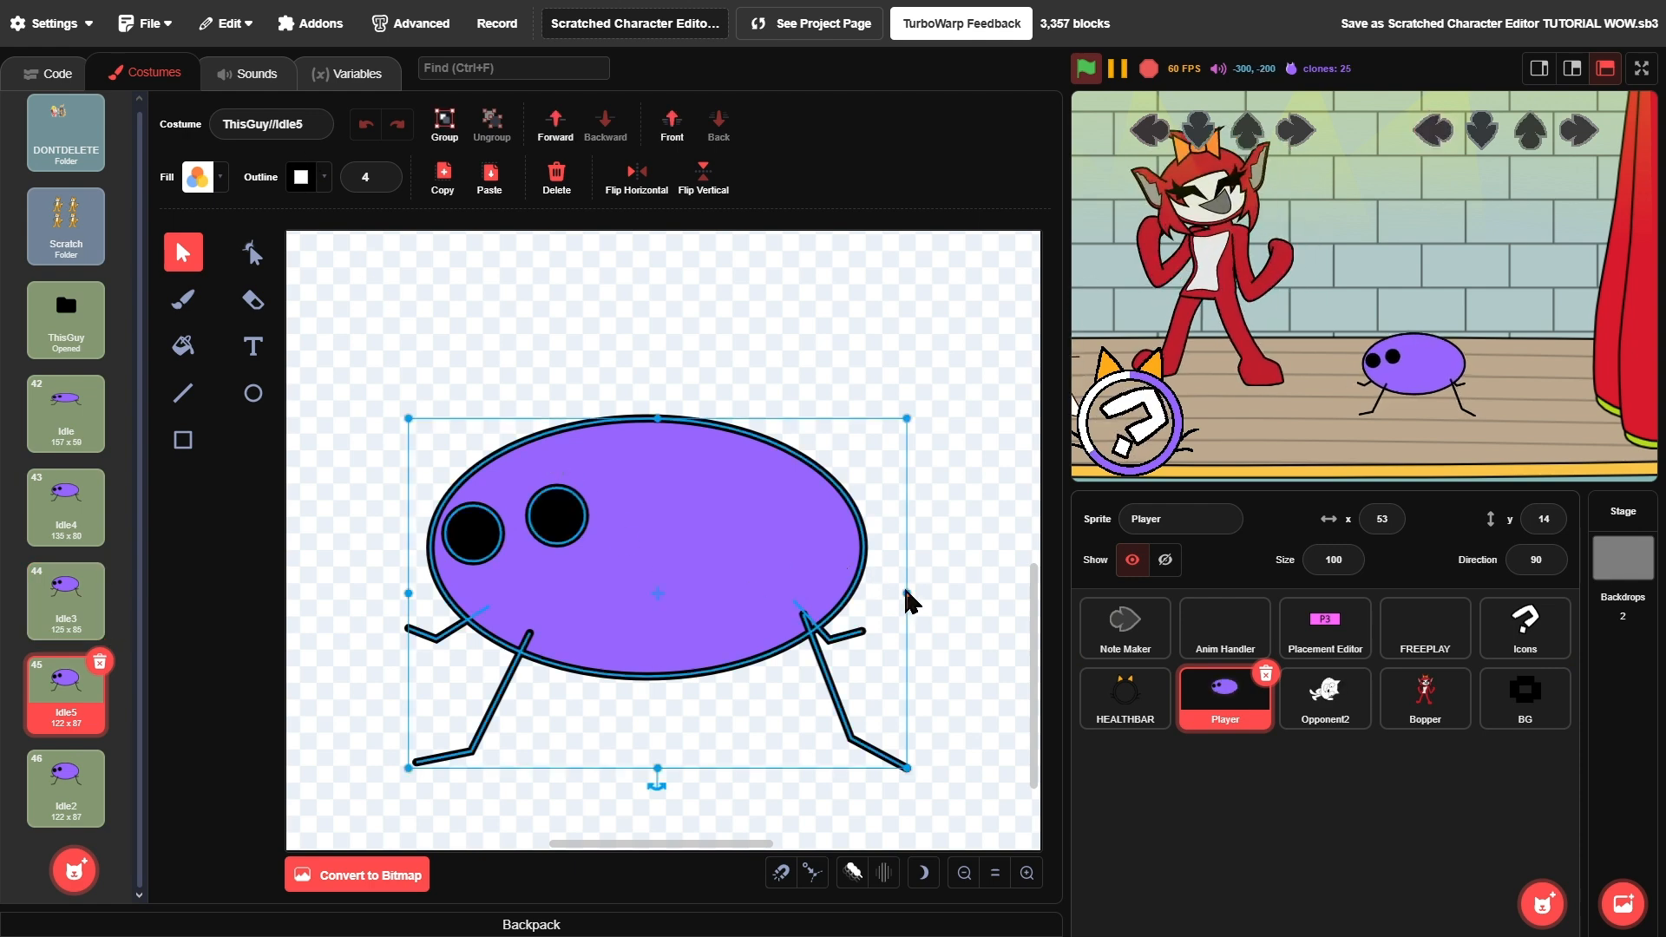
{"action": "left_click_drag", "start_coordinate": [905, 592], "coordinate": [898, 592]}
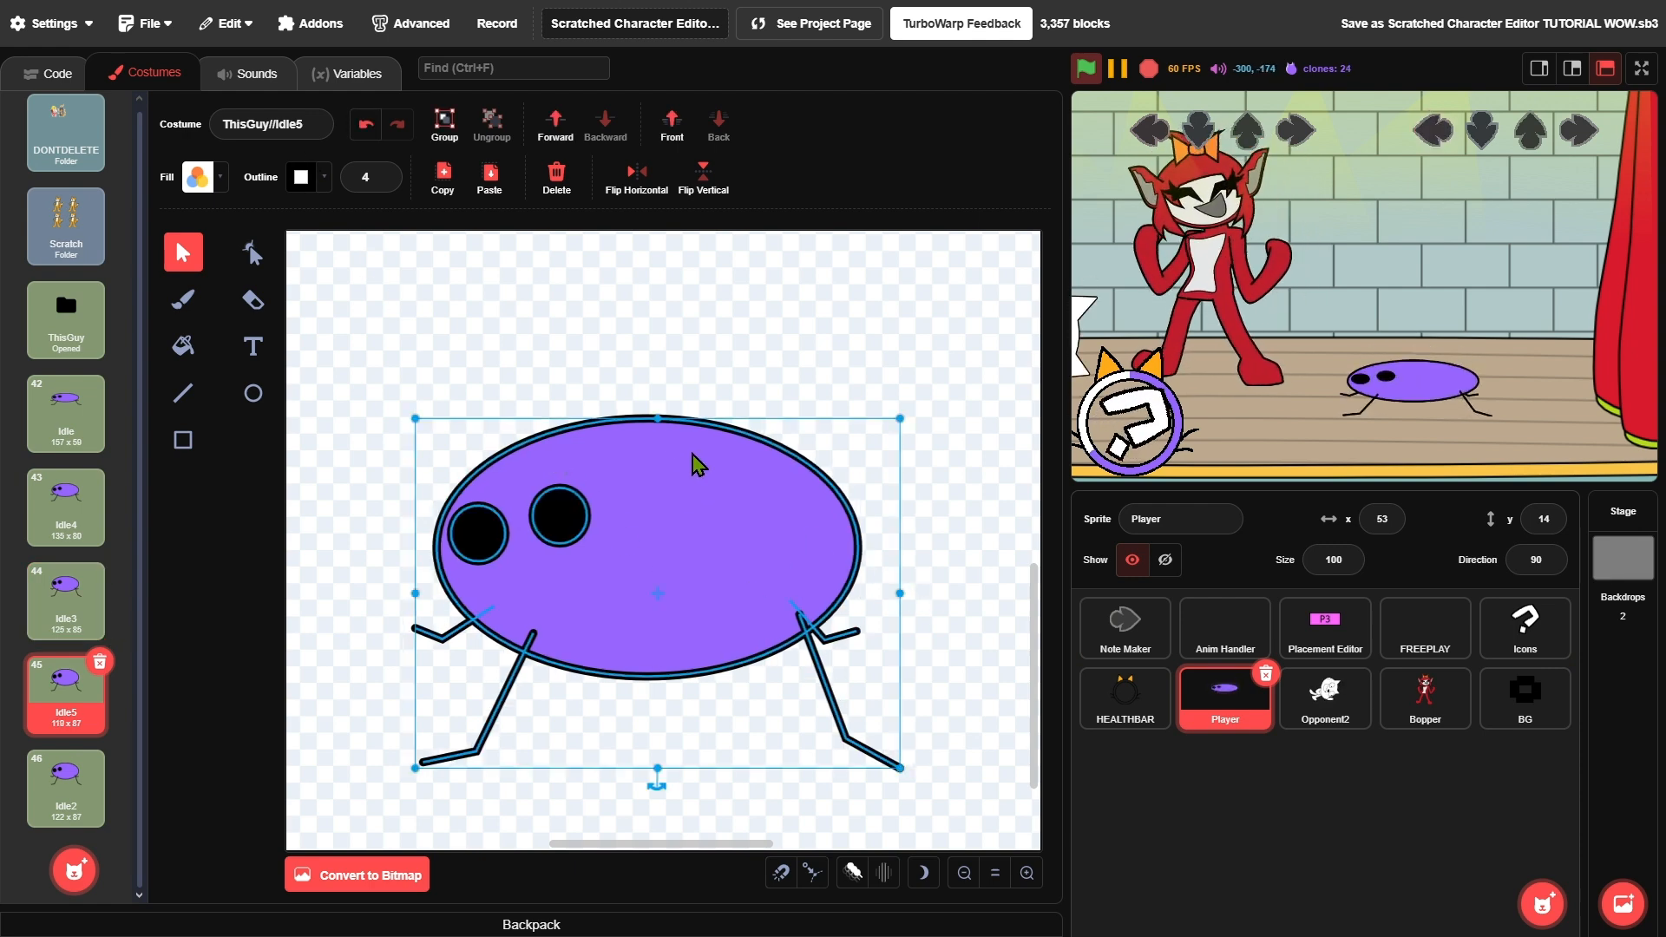
{"action": "left_click_drag", "start_coordinate": [658, 418], "coordinate": [658, 406]}
{"action": "left_click", "coordinate": [687, 356]}
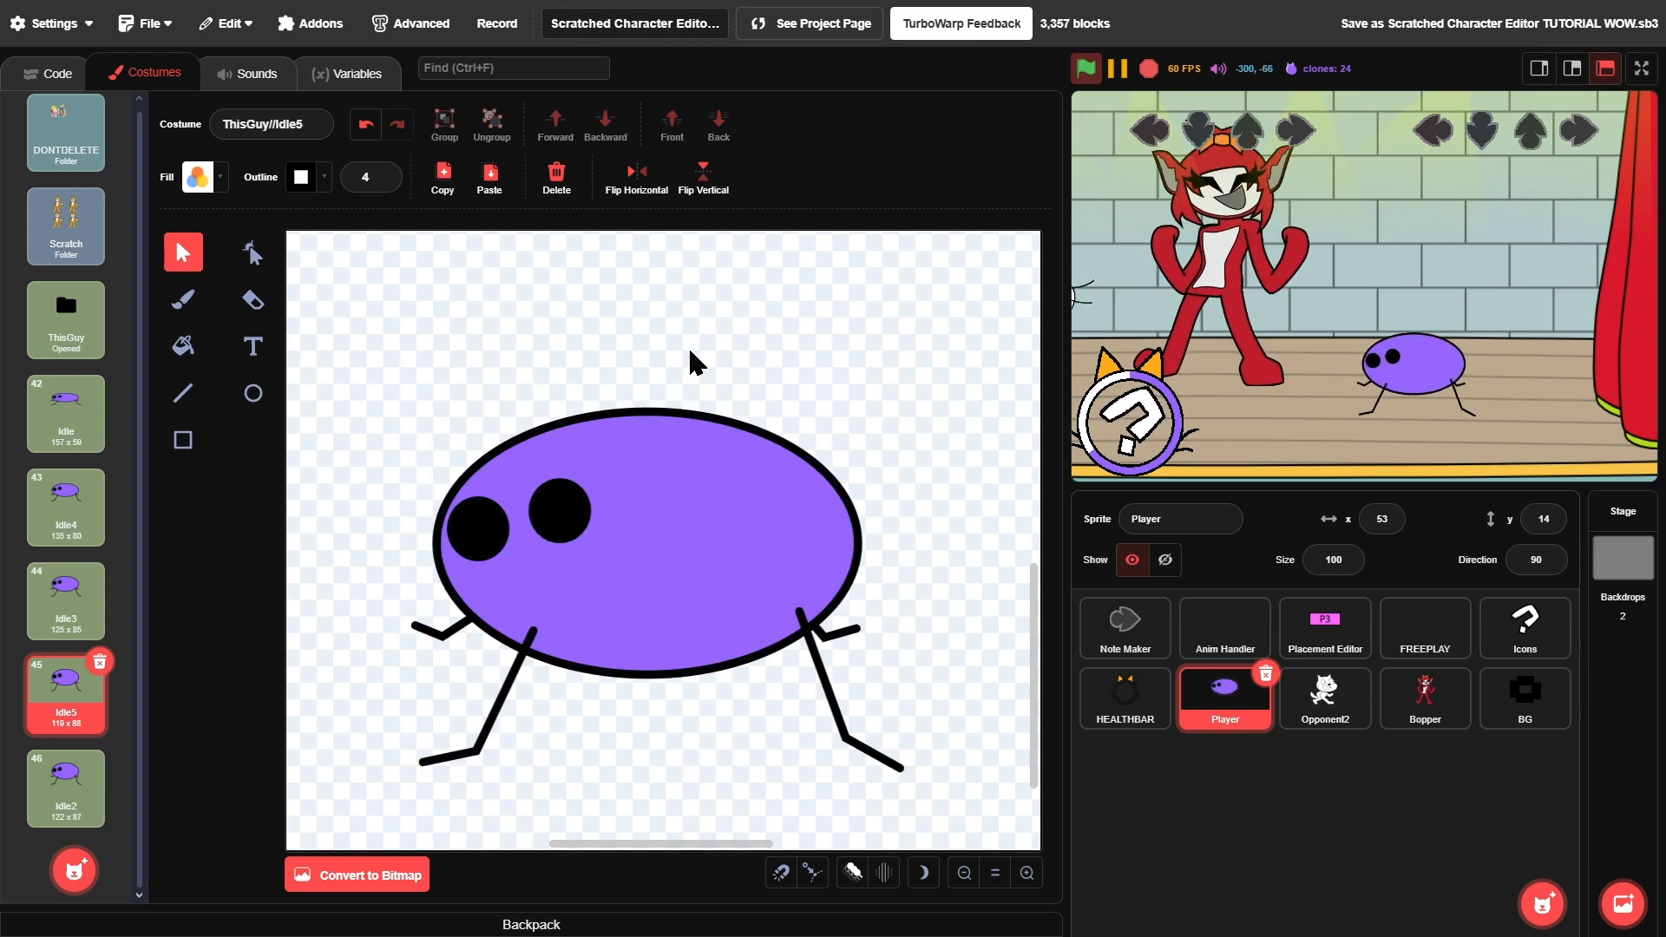
- Go through the costumes from Idle4 to Idle2 in order and watch the idle animation on the full-screen stage
{"action": "left_click", "coordinate": [63, 510]}
{"action": "left_click", "coordinate": [65, 599]}
{"action": "left_click", "coordinate": [66, 692]}
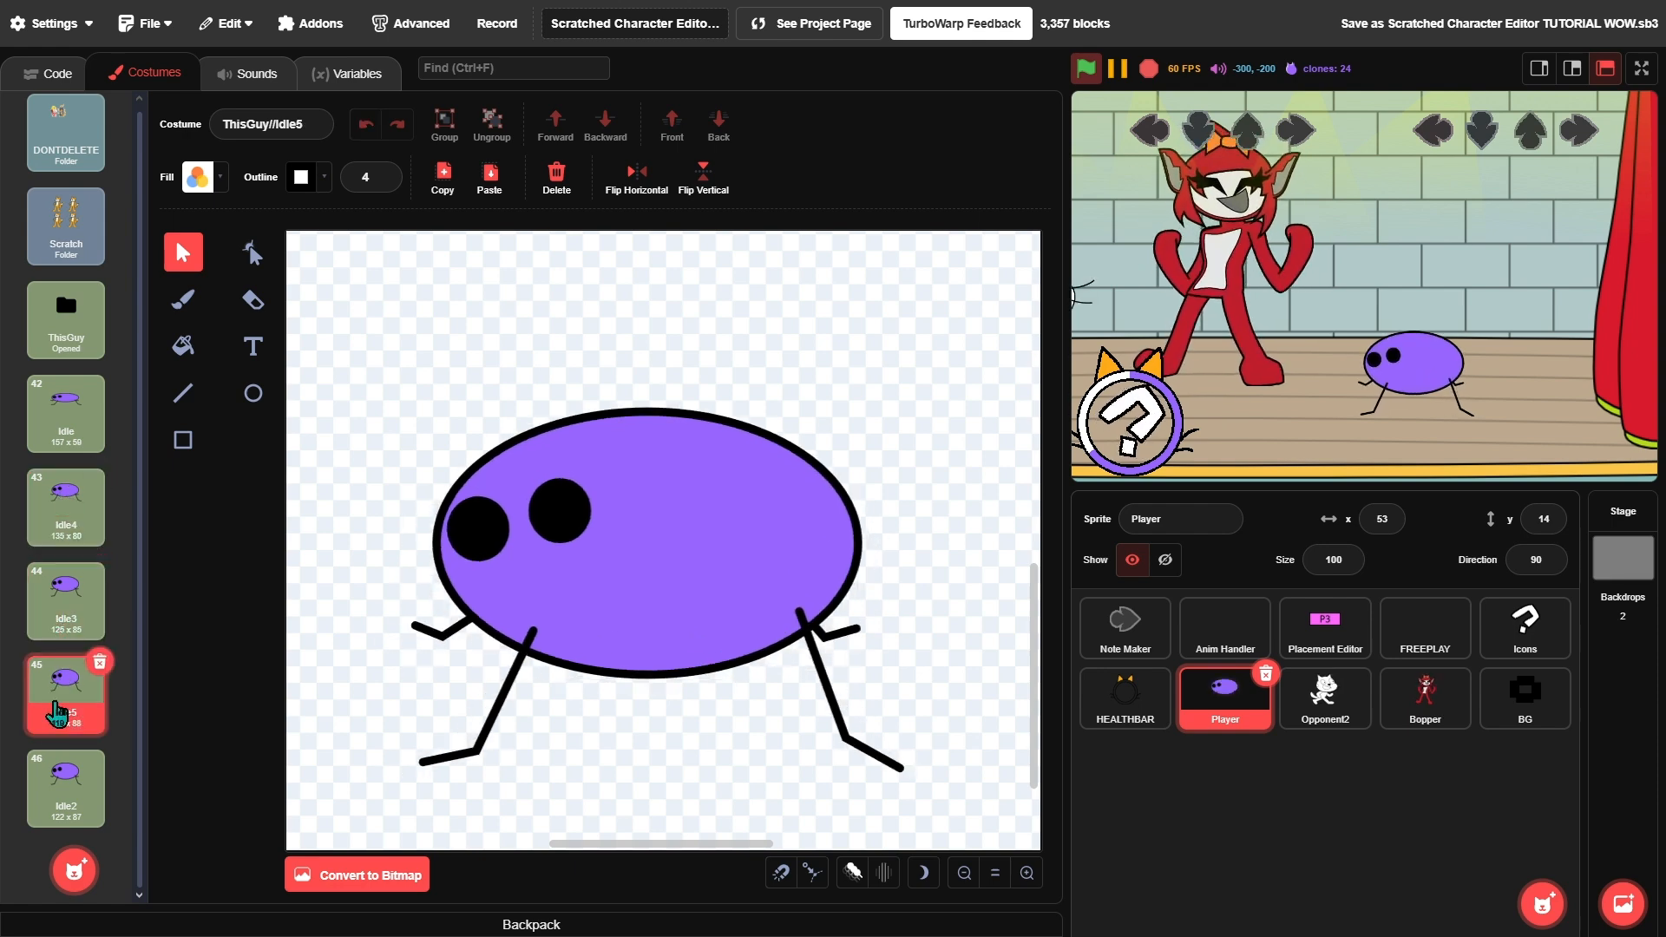
{"action": "left_click", "coordinate": [65, 764]}
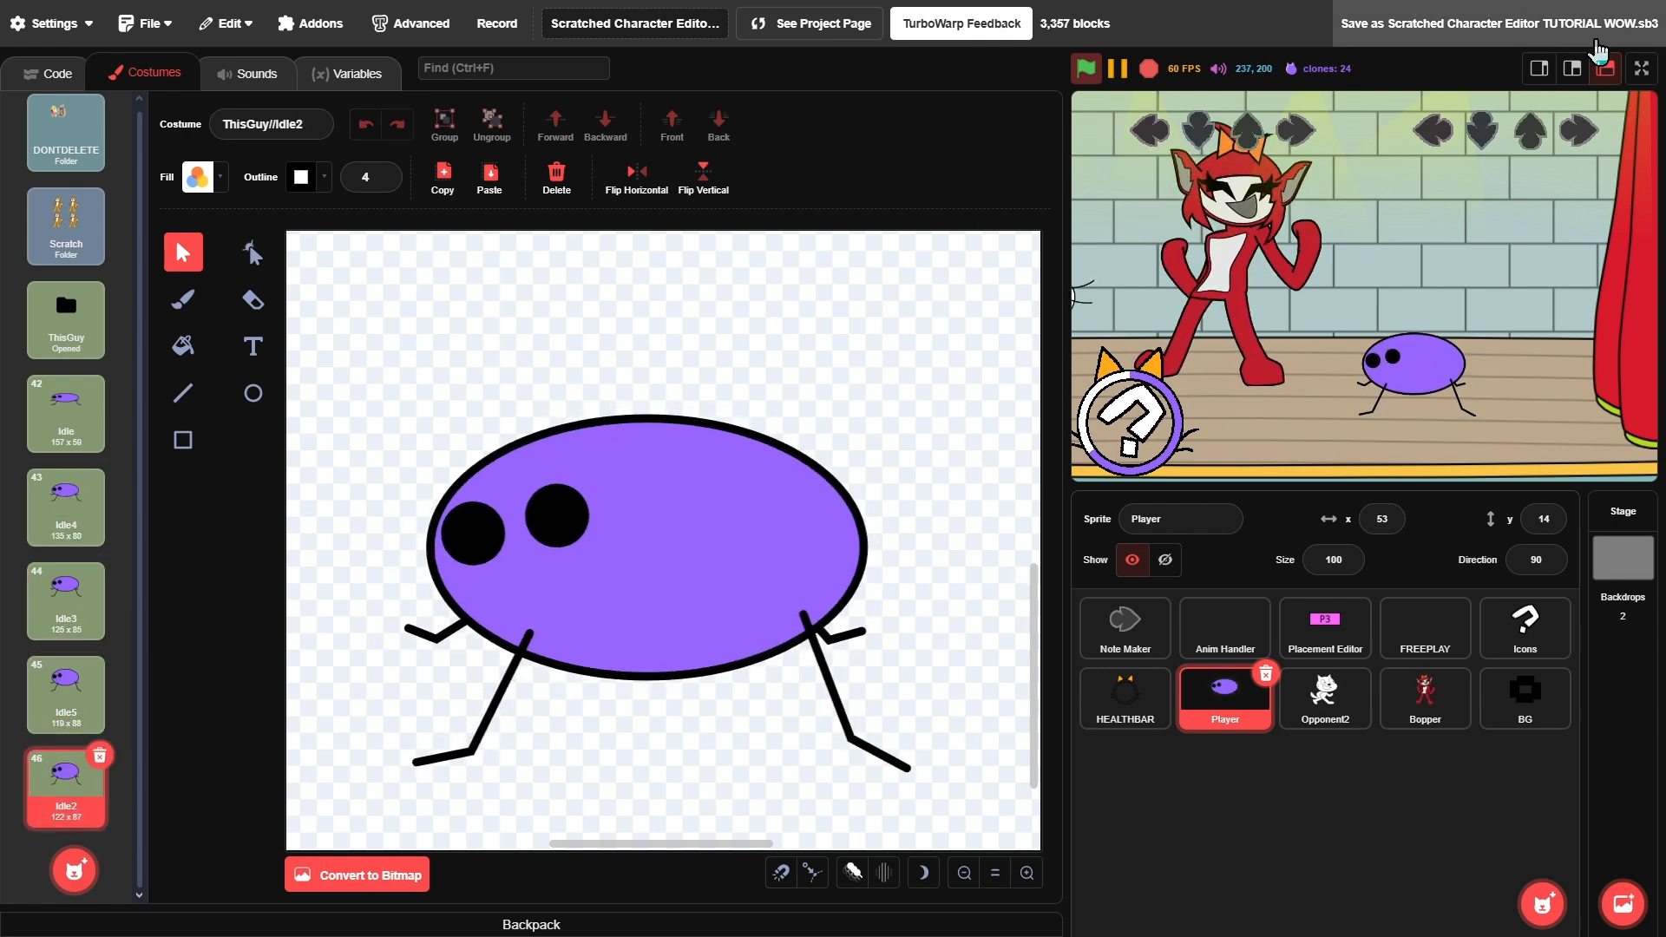
{"action": "left_click", "coordinate": [1641, 69]}
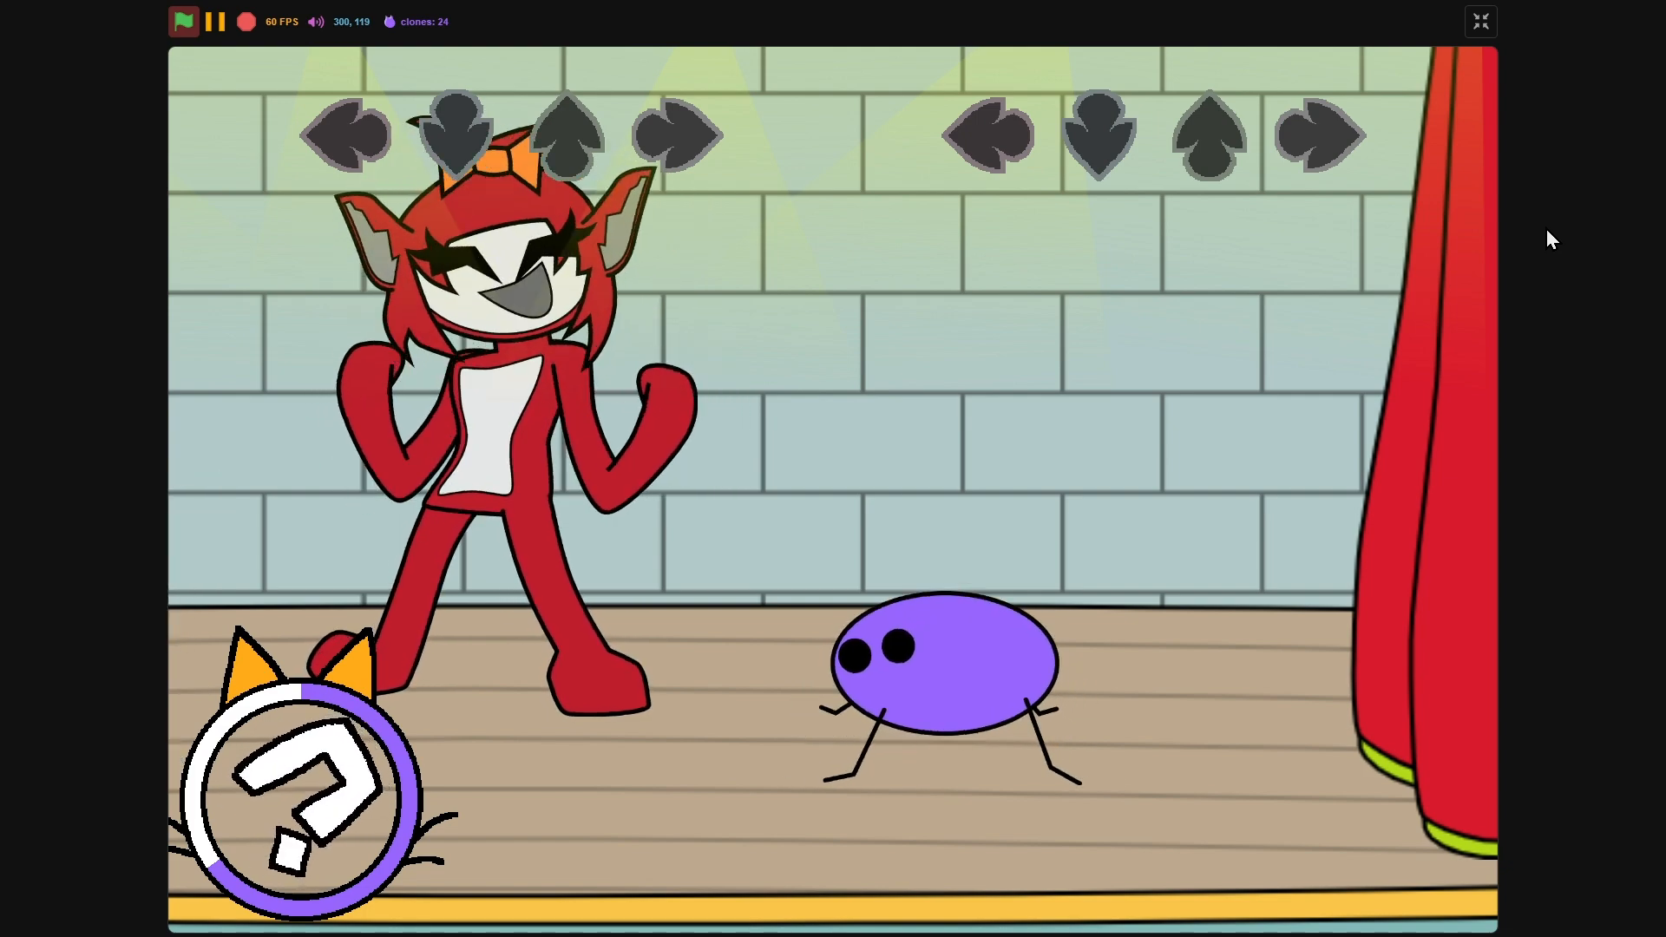
{"action": "key", "text": "Escape"}
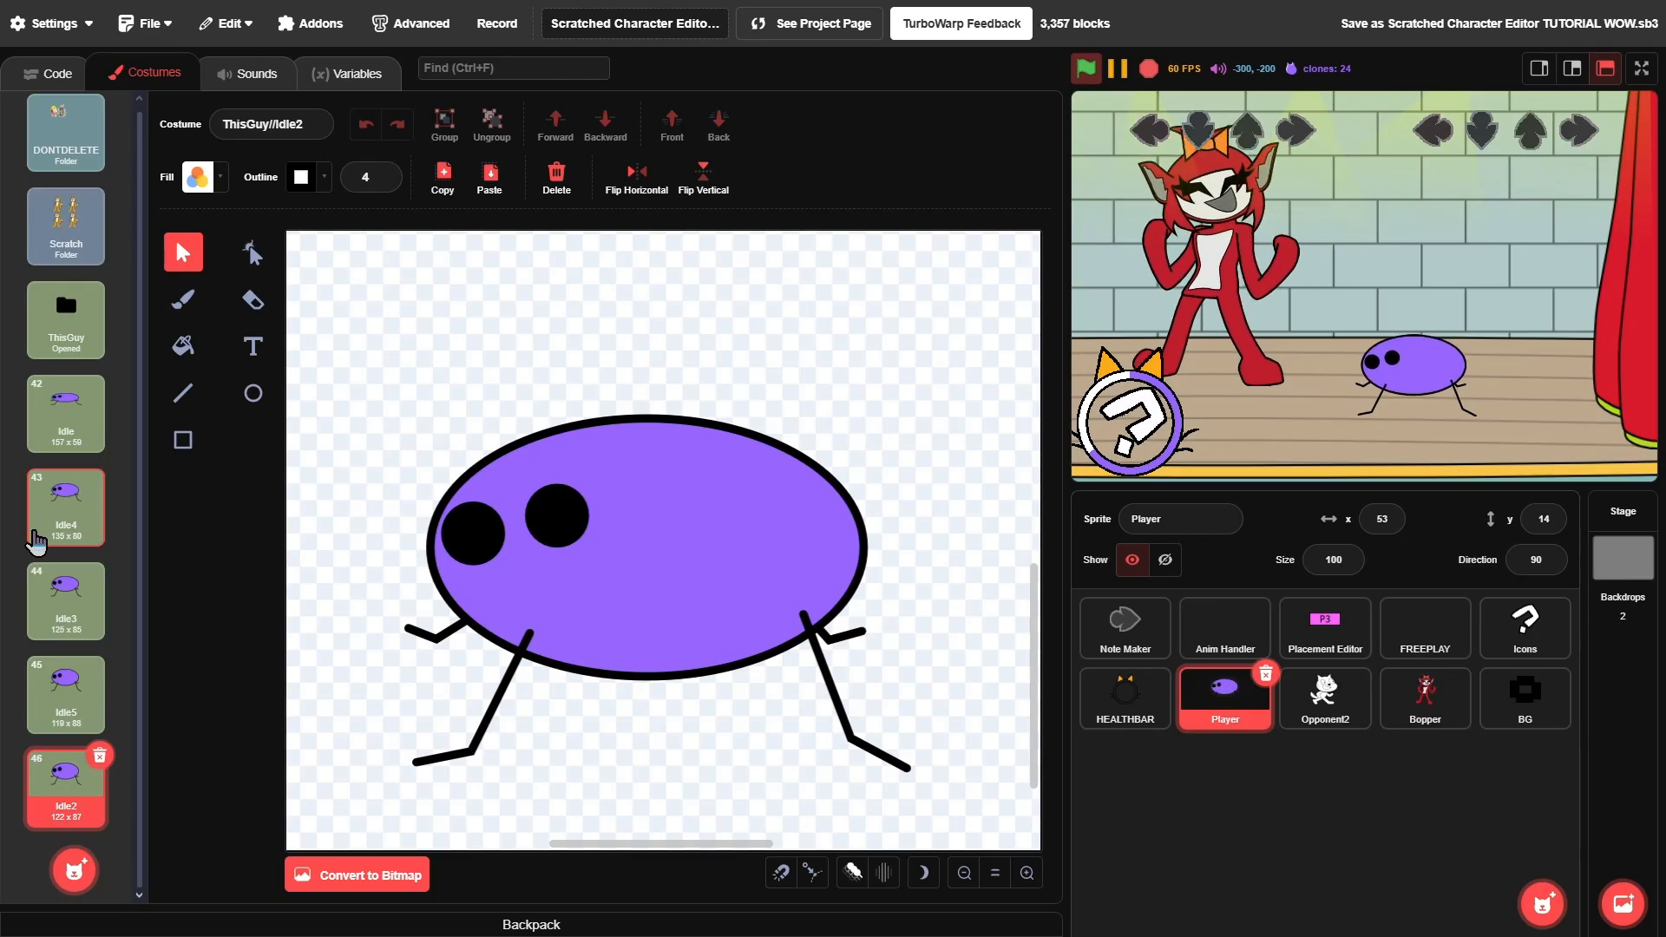
- Duplicate the Idle2 costume and rename the copy ThisGuy//Left
{"action": "right_click", "coordinate": [81, 786]}
{"action": "left_click", "coordinate": [122, 552]}
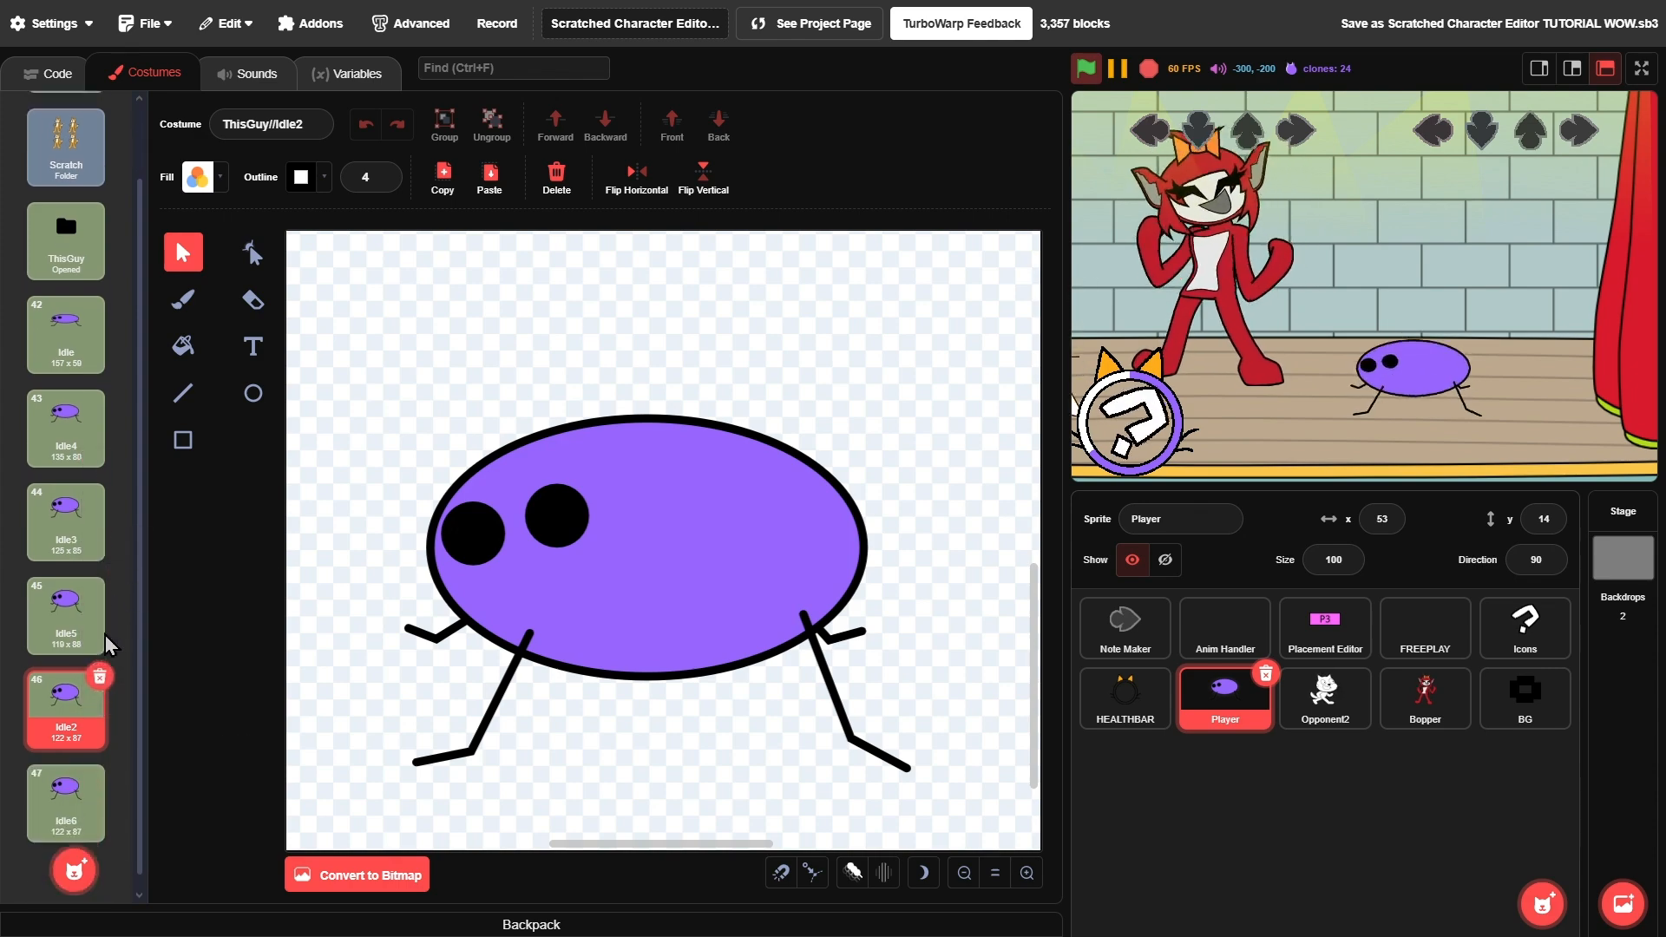
{"action": "double_click", "coordinate": [293, 114]}
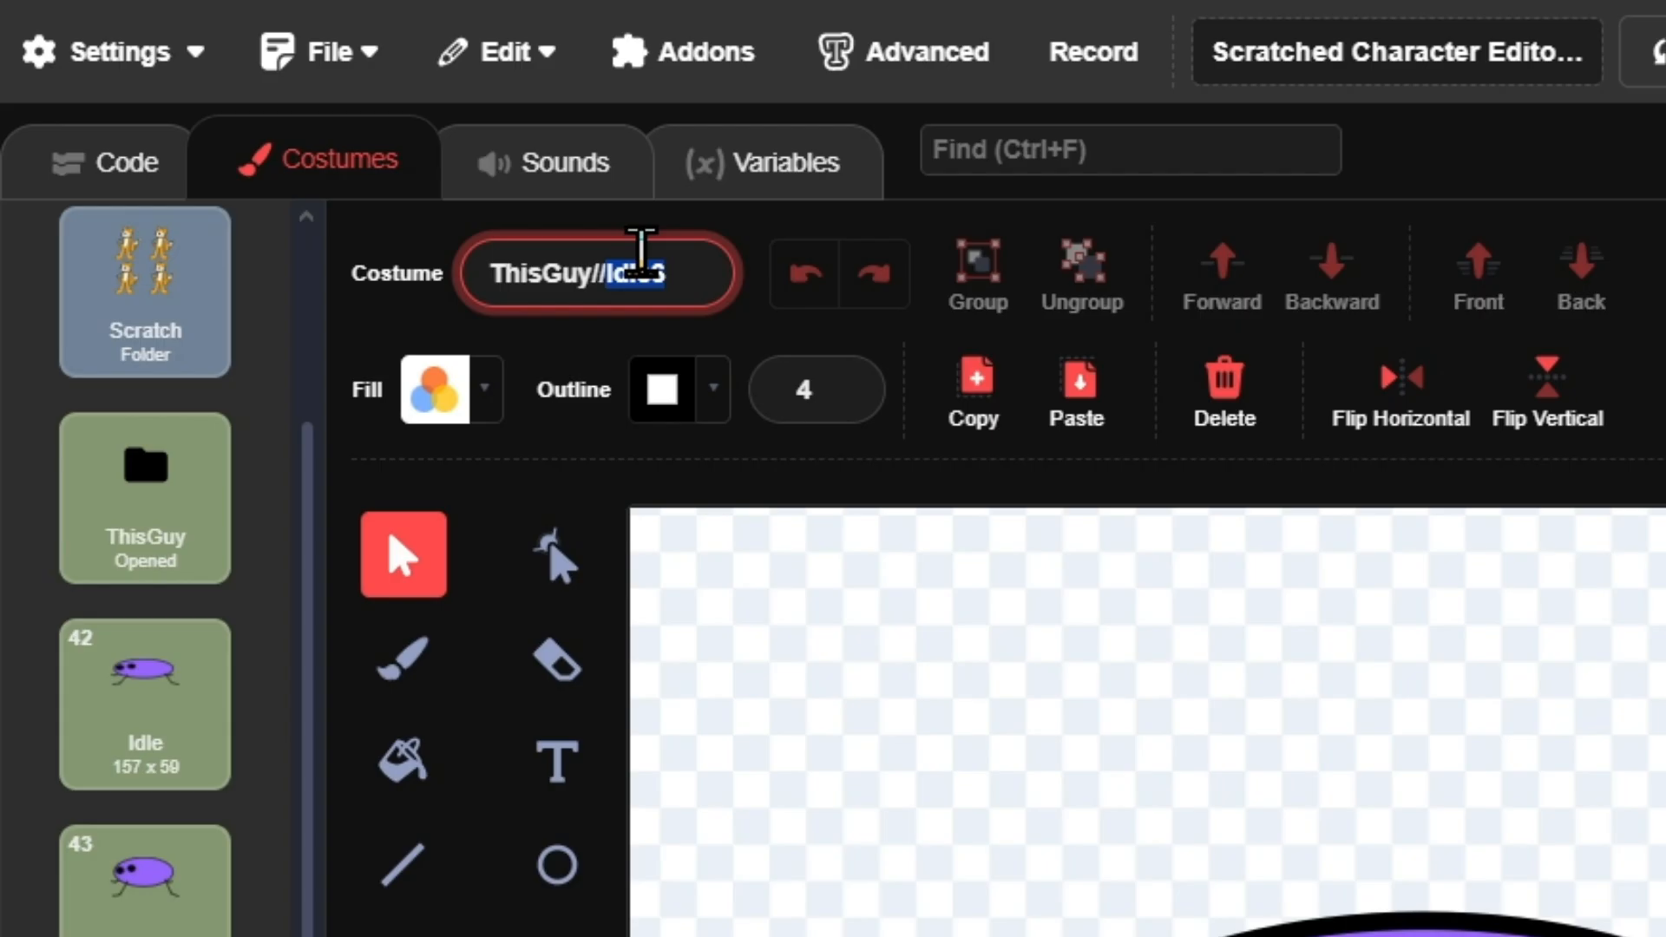
{"action": "type", "text": "Left"}
{"action": "key", "text": "Return"}
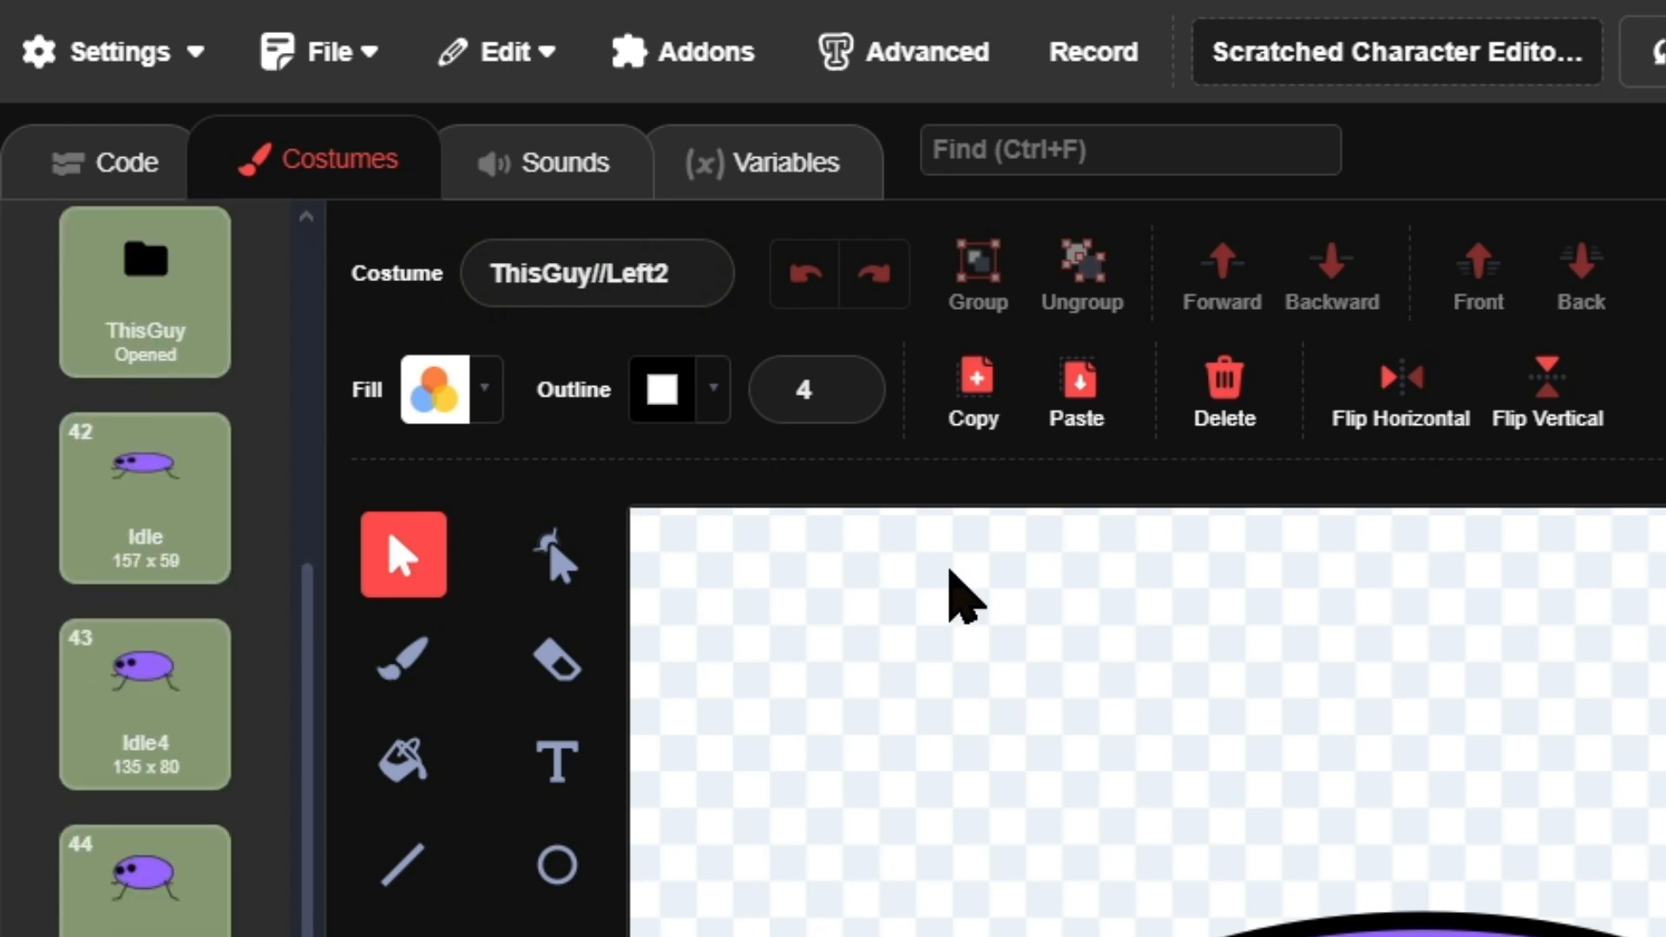
- Rename the copy of the Left costume to ThisGuy//Down
{"action": "double_click", "coordinate": [652, 300]}
{"action": "type", "text": "Down"}
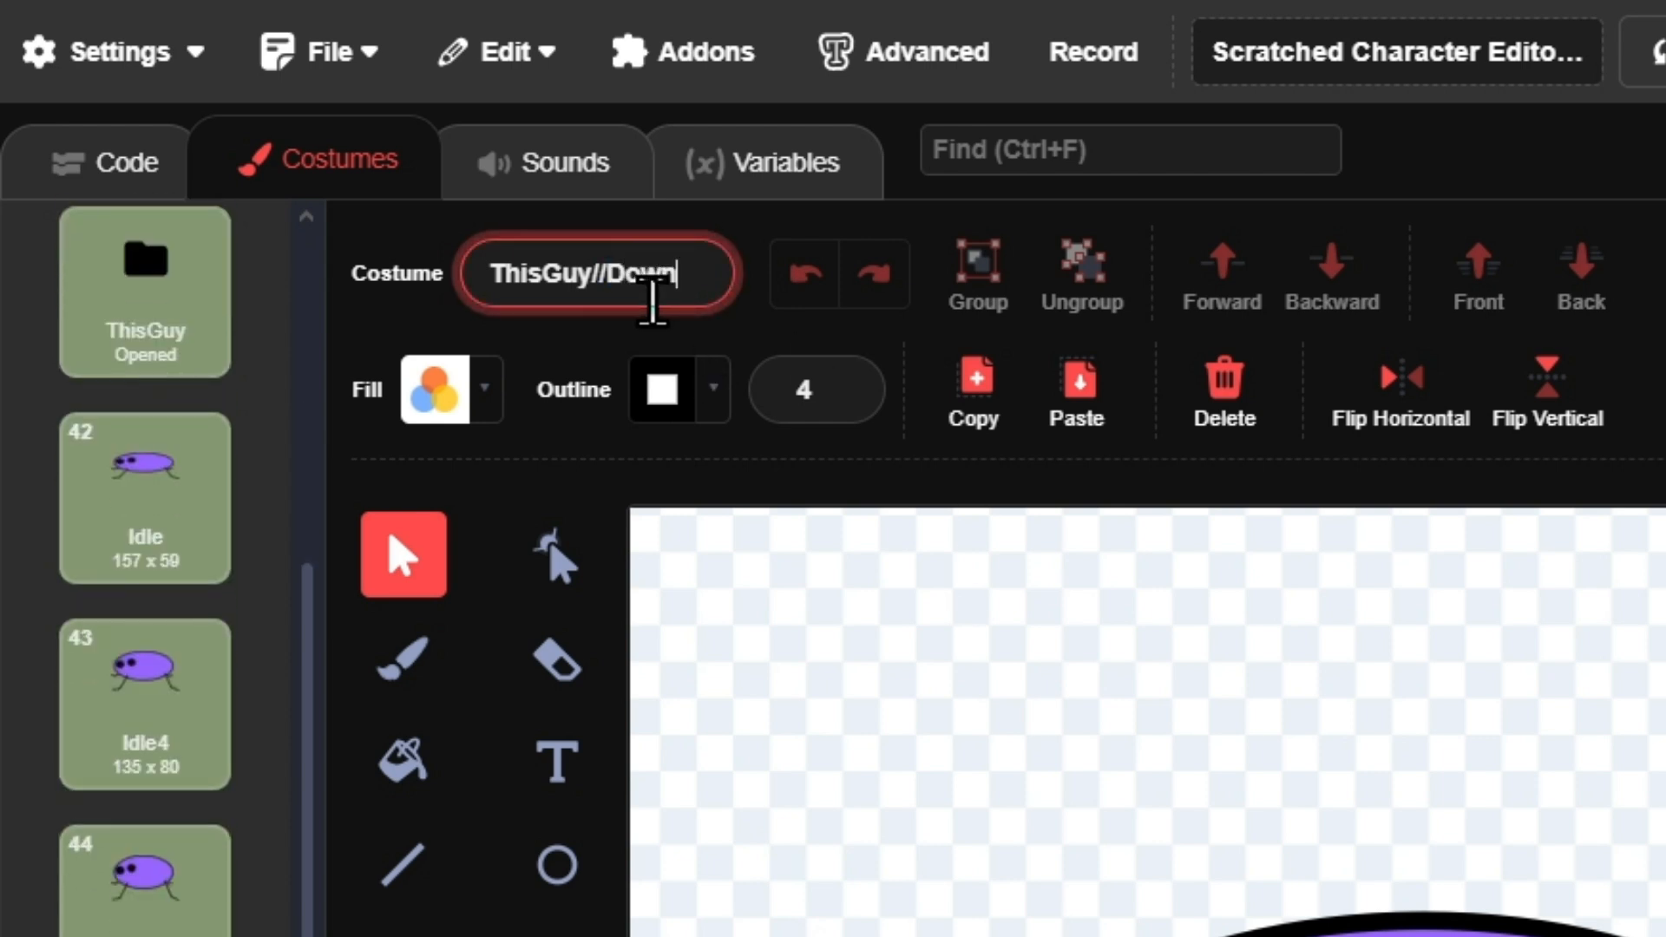
{"action": "key", "text": "Return"}
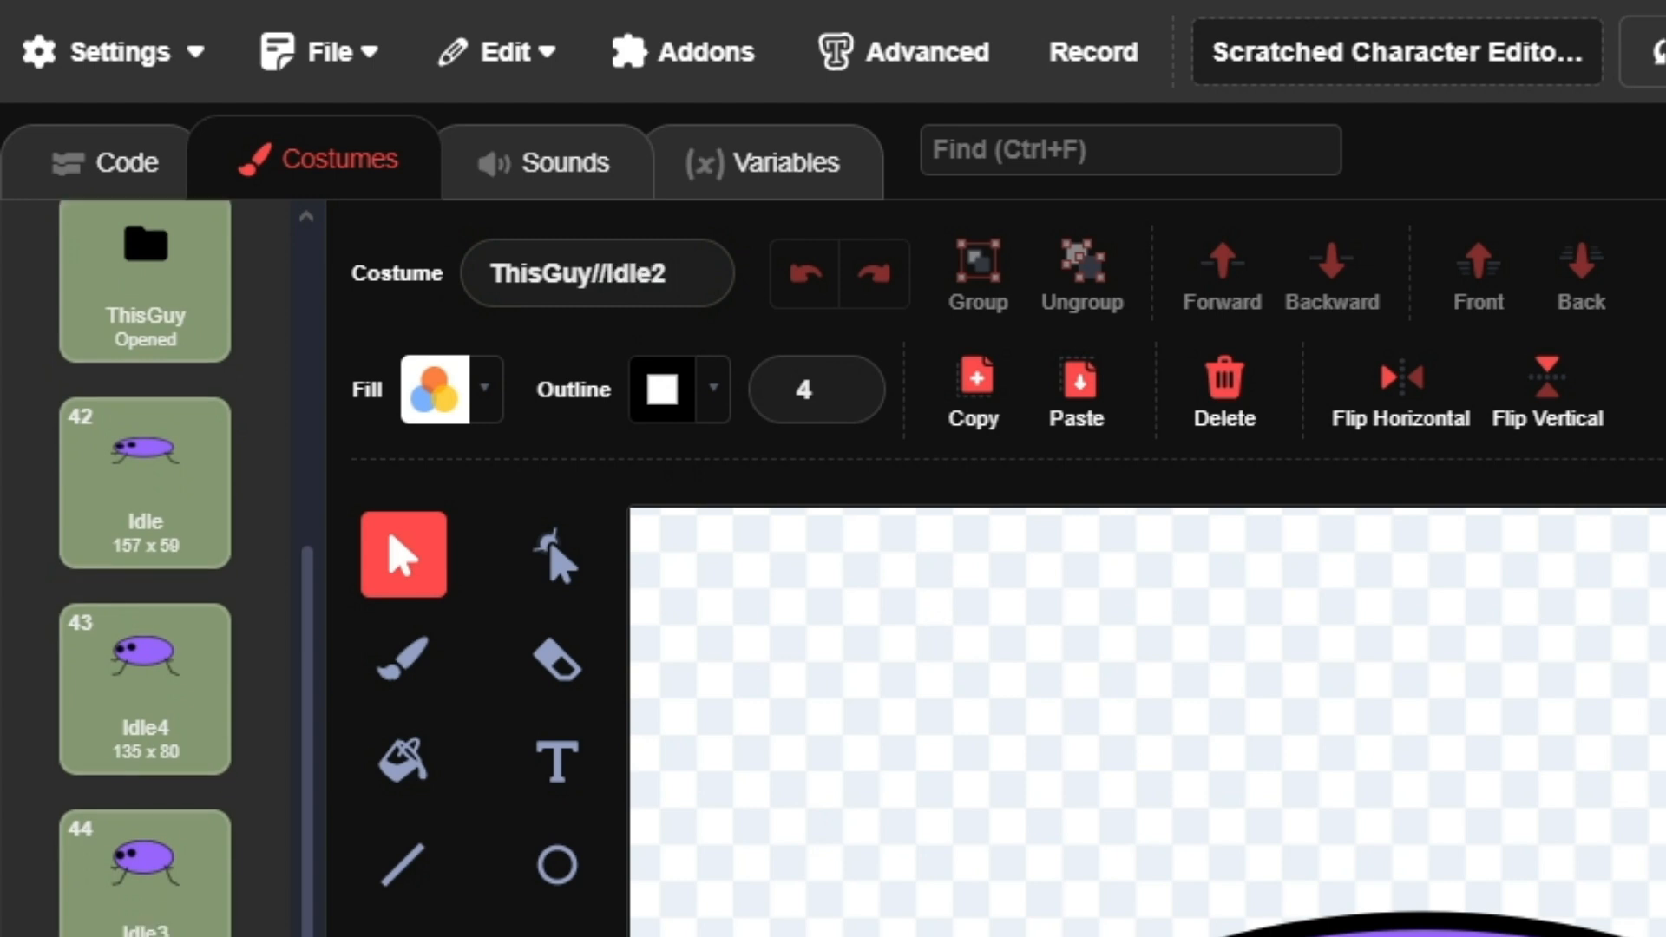
- Rename the copy of the Down costume to ThisGuy//Up
{"action": "double_click", "coordinate": [647, 282]}
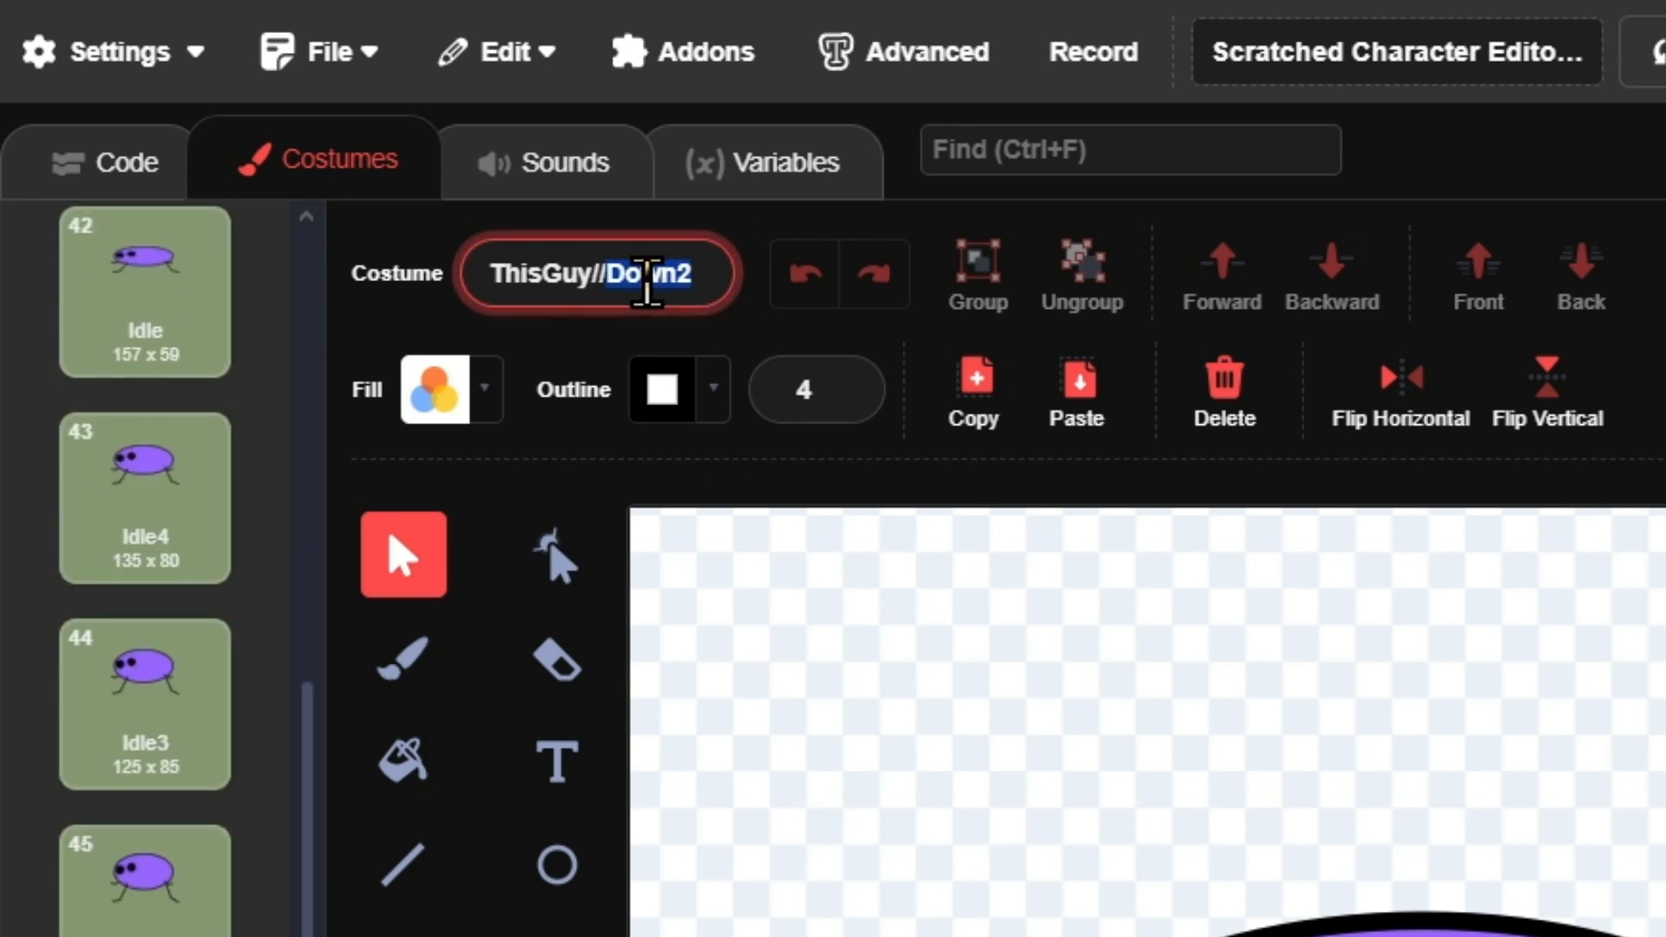
{"action": "type", "text": "Up"}
{"action": "key", "text": "Return"}
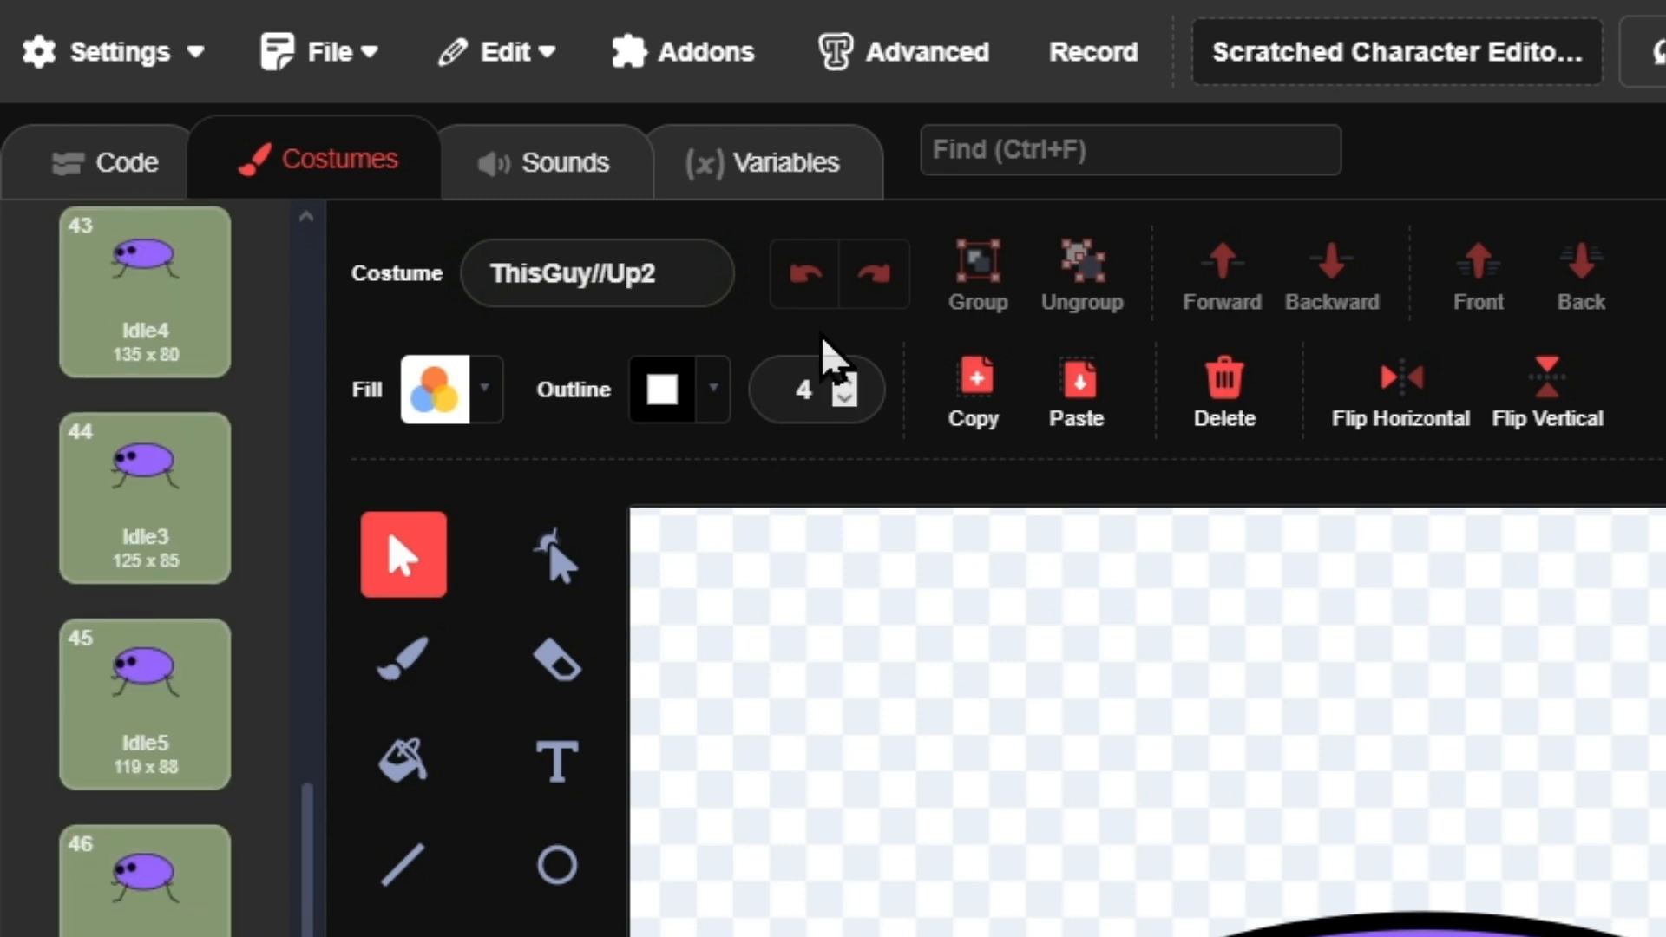
- Rename the copy of the Up costume to ThisGuy//Right
{"action": "left_click", "coordinate": [621, 260]}
{"action": "double_click", "coordinate": [620, 260]}
{"action": "type", "text": "P"}
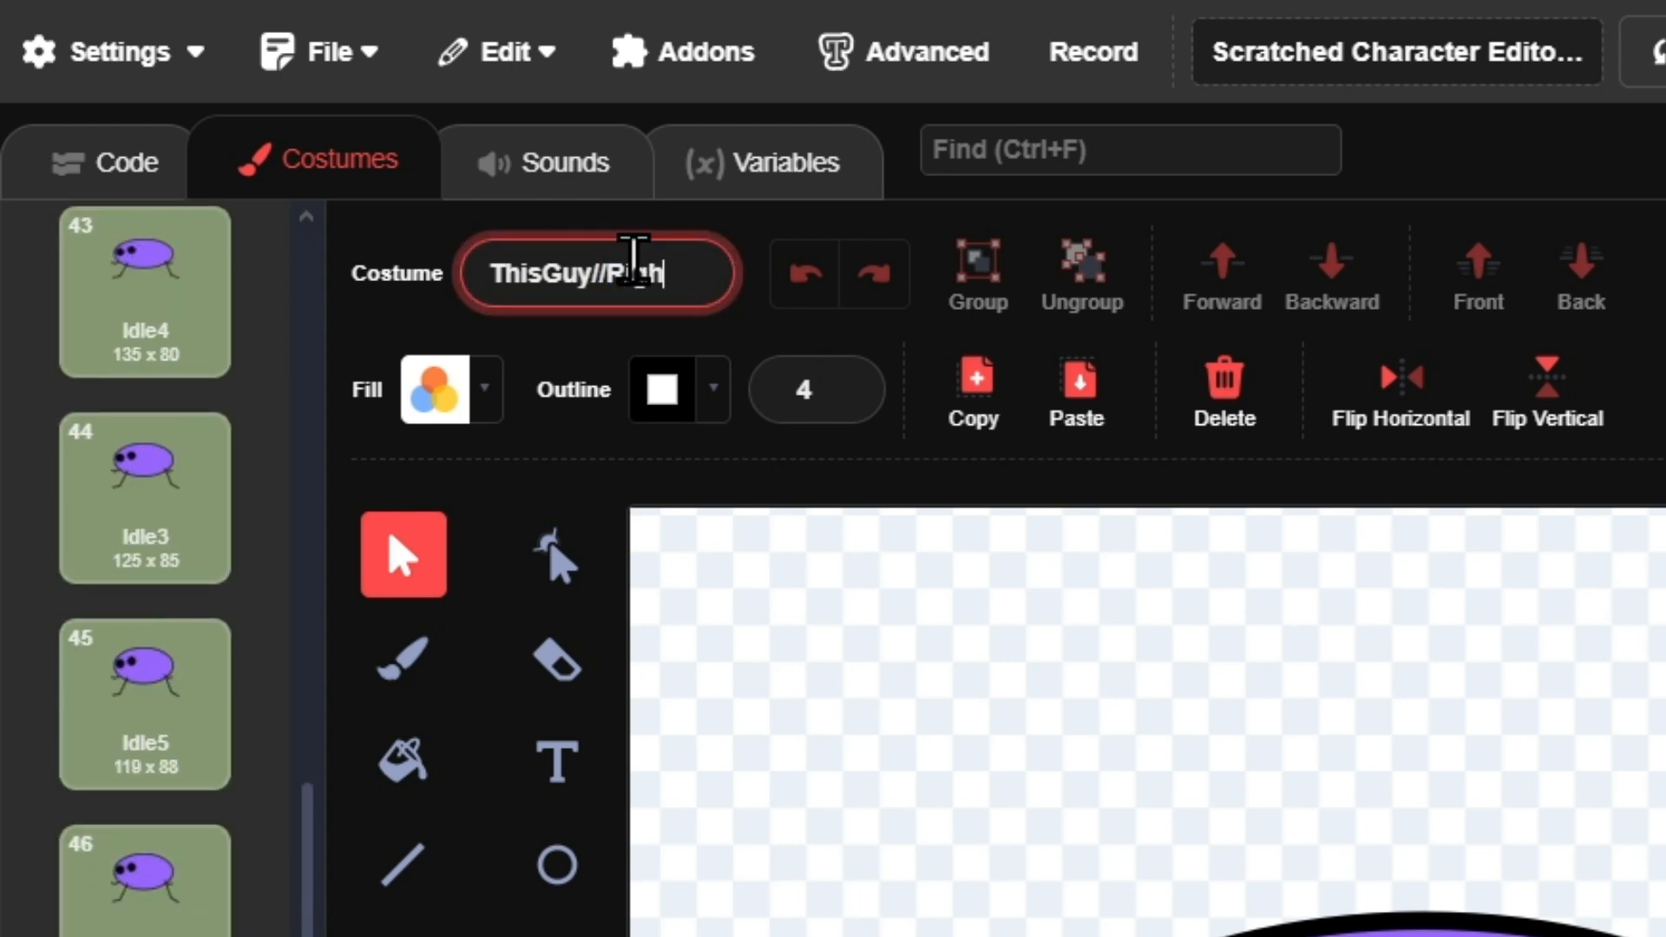
{"action": "key", "text": "Return"}
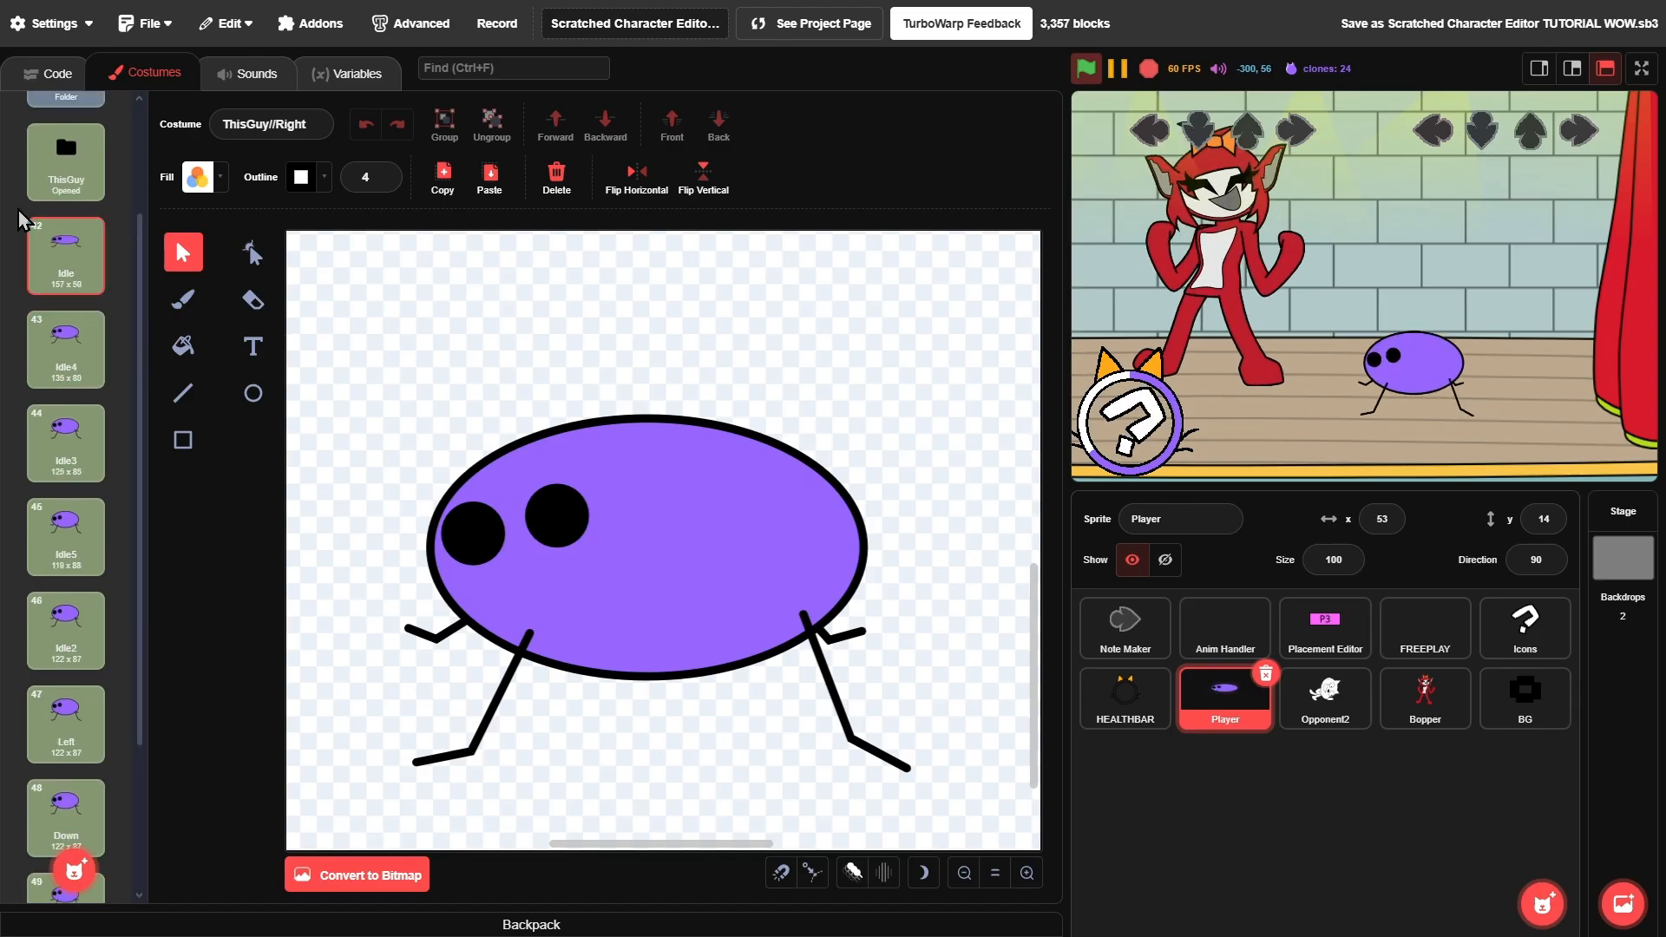
{"action": "left_click", "coordinate": [69, 514]}
{"action": "right_click", "coordinate": [74, 519]}
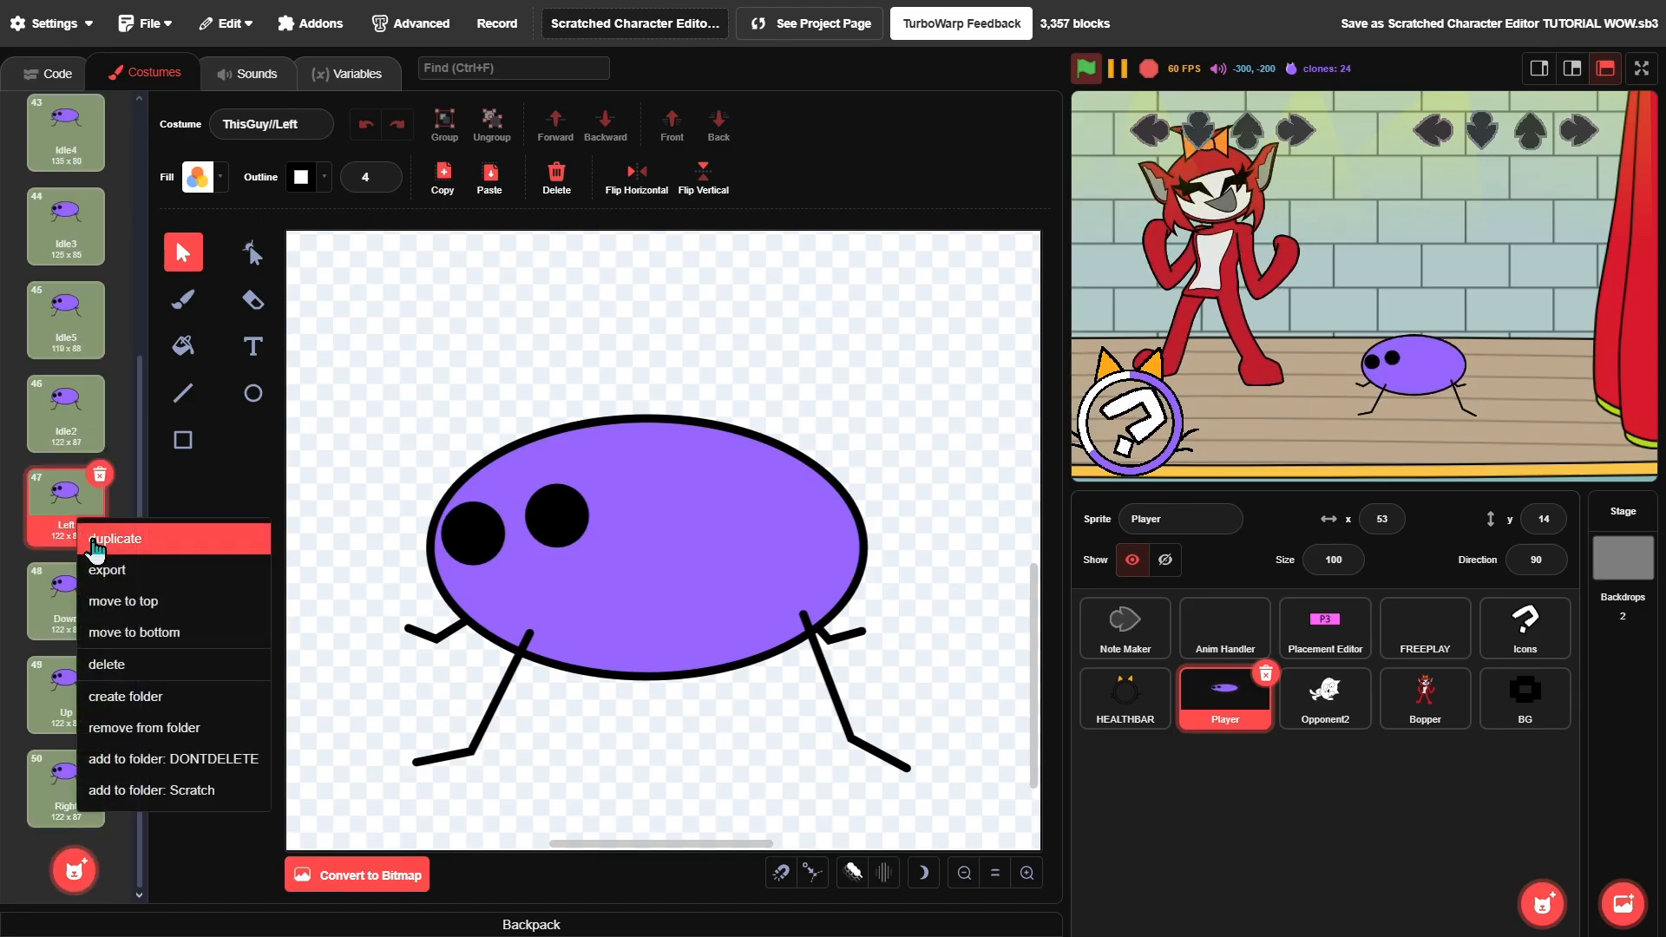
{"action": "left_click", "coordinate": [96, 532]}
{"action": "left_click", "coordinate": [89, 597]}
{"action": "left_click", "coordinate": [100, 568]}
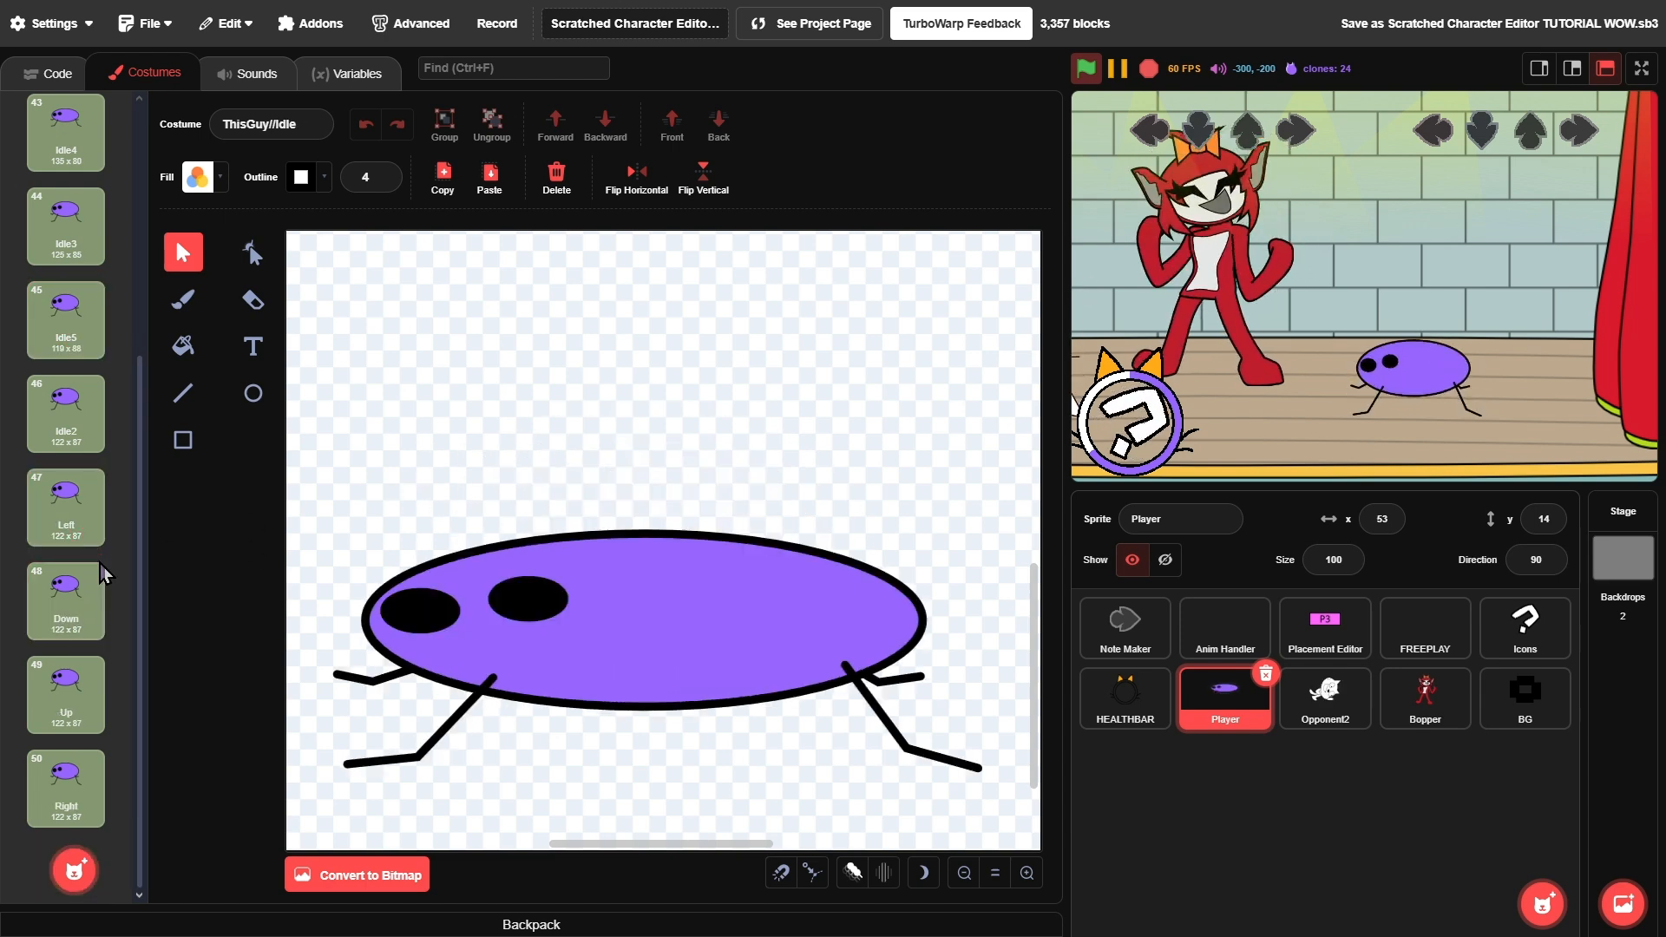
- In the Left costume, reshape the legs so their upper ends lean to the right, and select the body with both eyes
{"action": "left_click", "coordinate": [87, 536]}
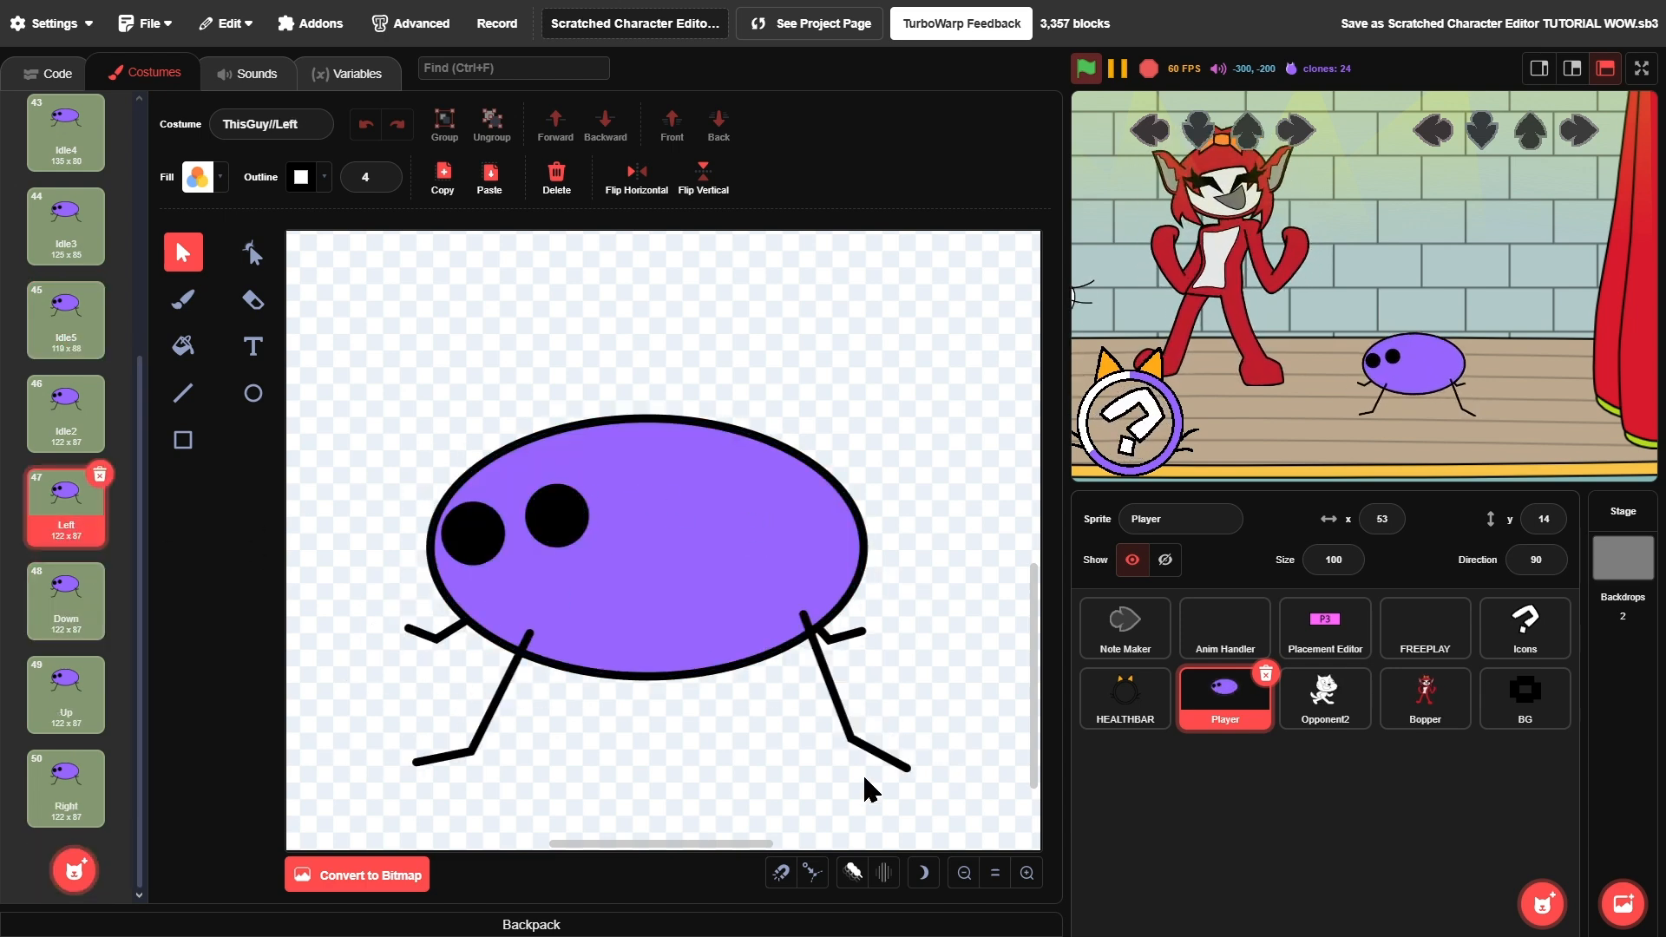
{"action": "left_click_drag", "start_coordinate": [354, 434], "coordinate": [766, 719]}
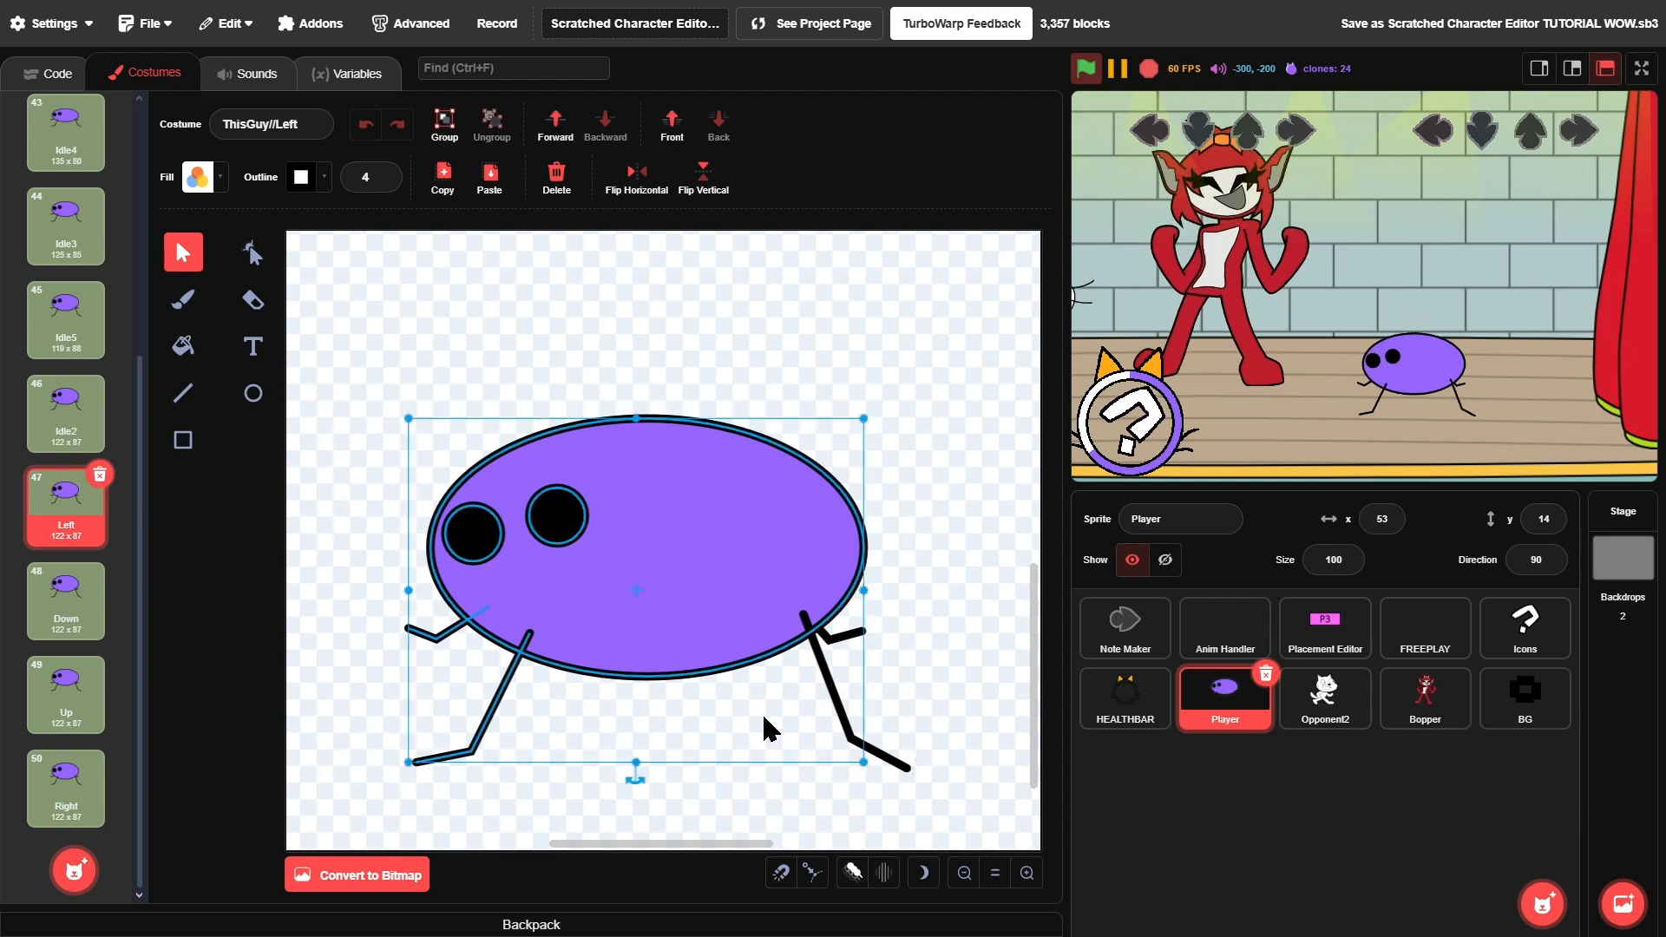
{"action": "left_click", "coordinate": [620, 751]}
{"action": "left_click", "coordinate": [451, 630]}
{"action": "left_click", "coordinate": [514, 669], "text": "shift"}
{"action": "left_click", "coordinate": [831, 640], "text": "shift"}
{"action": "left_click", "coordinate": [734, 612]}
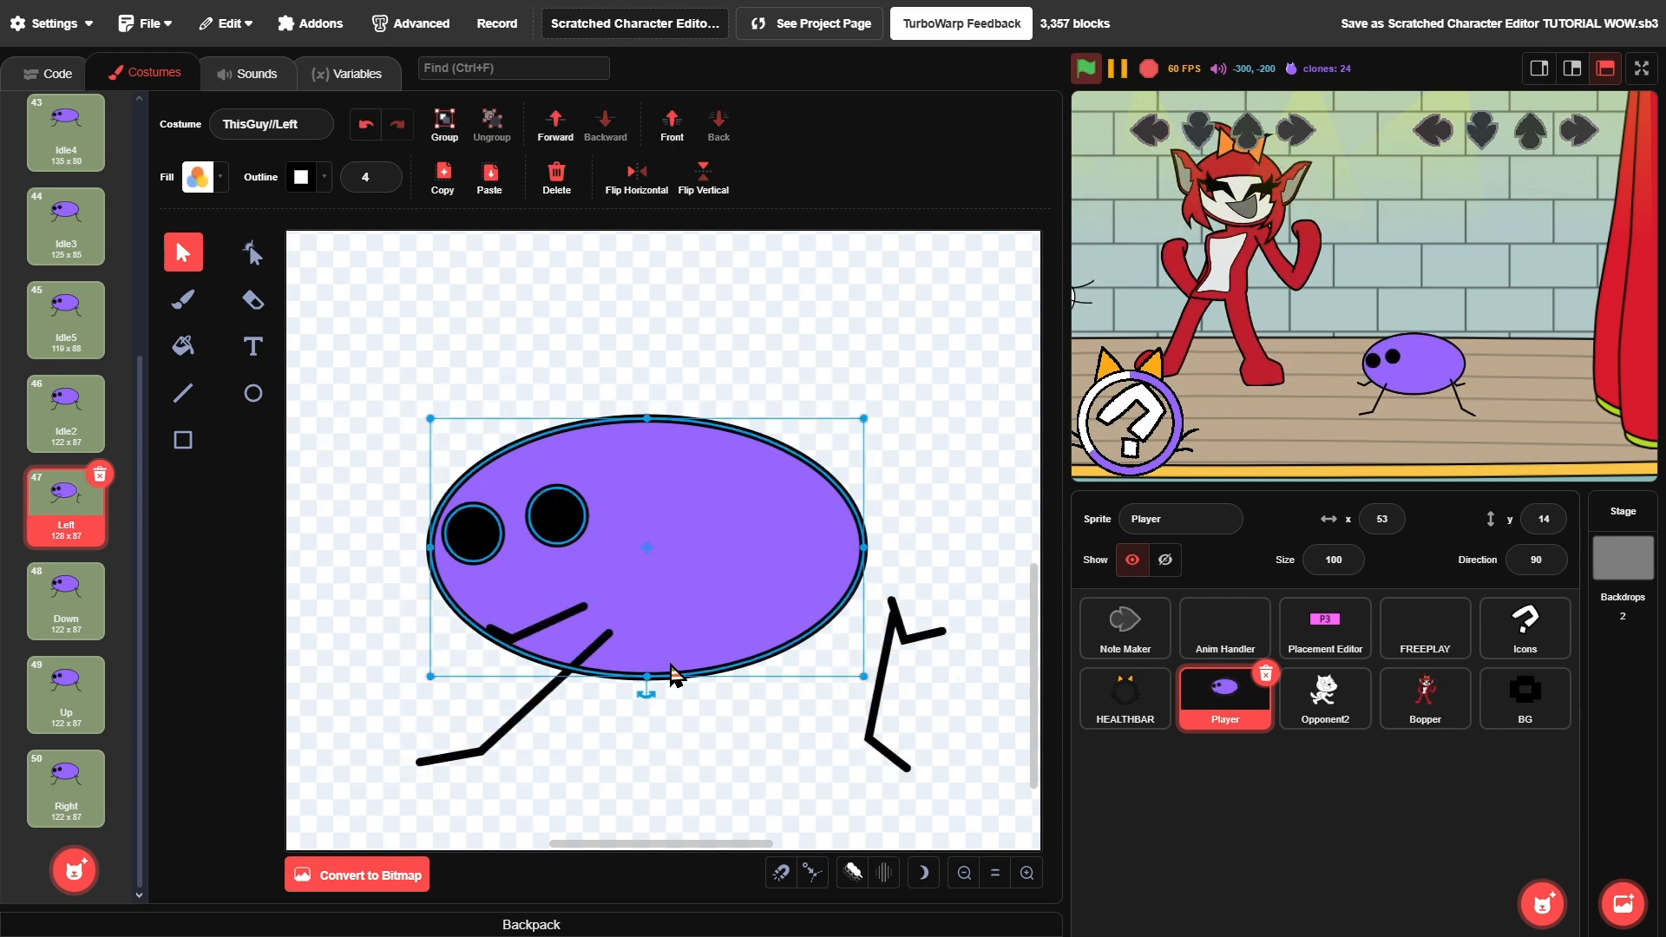
- Tilt the body and eyes slightly clockwise, shift them right over the leaning legs, and send the far-side legs behind the body
{"action": "left_click_drag", "start_coordinate": [646, 692], "coordinate": [626, 692]}
{"action": "left_click_drag", "start_coordinate": [640, 591], "coordinate": [747, 592]}
{"action": "left_click_drag", "start_coordinate": [920, 637], "coordinate": [939, 637]}
{"action": "left_click", "coordinate": [560, 624], "text": "shift"}
{"action": "left_click", "coordinate": [719, 126]}
{"action": "left_click", "coordinate": [965, 676]}
- Reposition both eyes together lower on the tilted body to leave them facing right
{"action": "left_click", "coordinate": [590, 514]}
{"action": "left_click", "coordinate": [676, 520], "text": "shift"}
{"action": "left_click_drag", "start_coordinate": [676, 519], "coordinate": [663, 563]}
{"action": "left_click", "coordinate": [183, 393]}
{"action": "scroll", "coordinate": [691, 539], "scroll_direction": "up", "scroll_amount": 5}
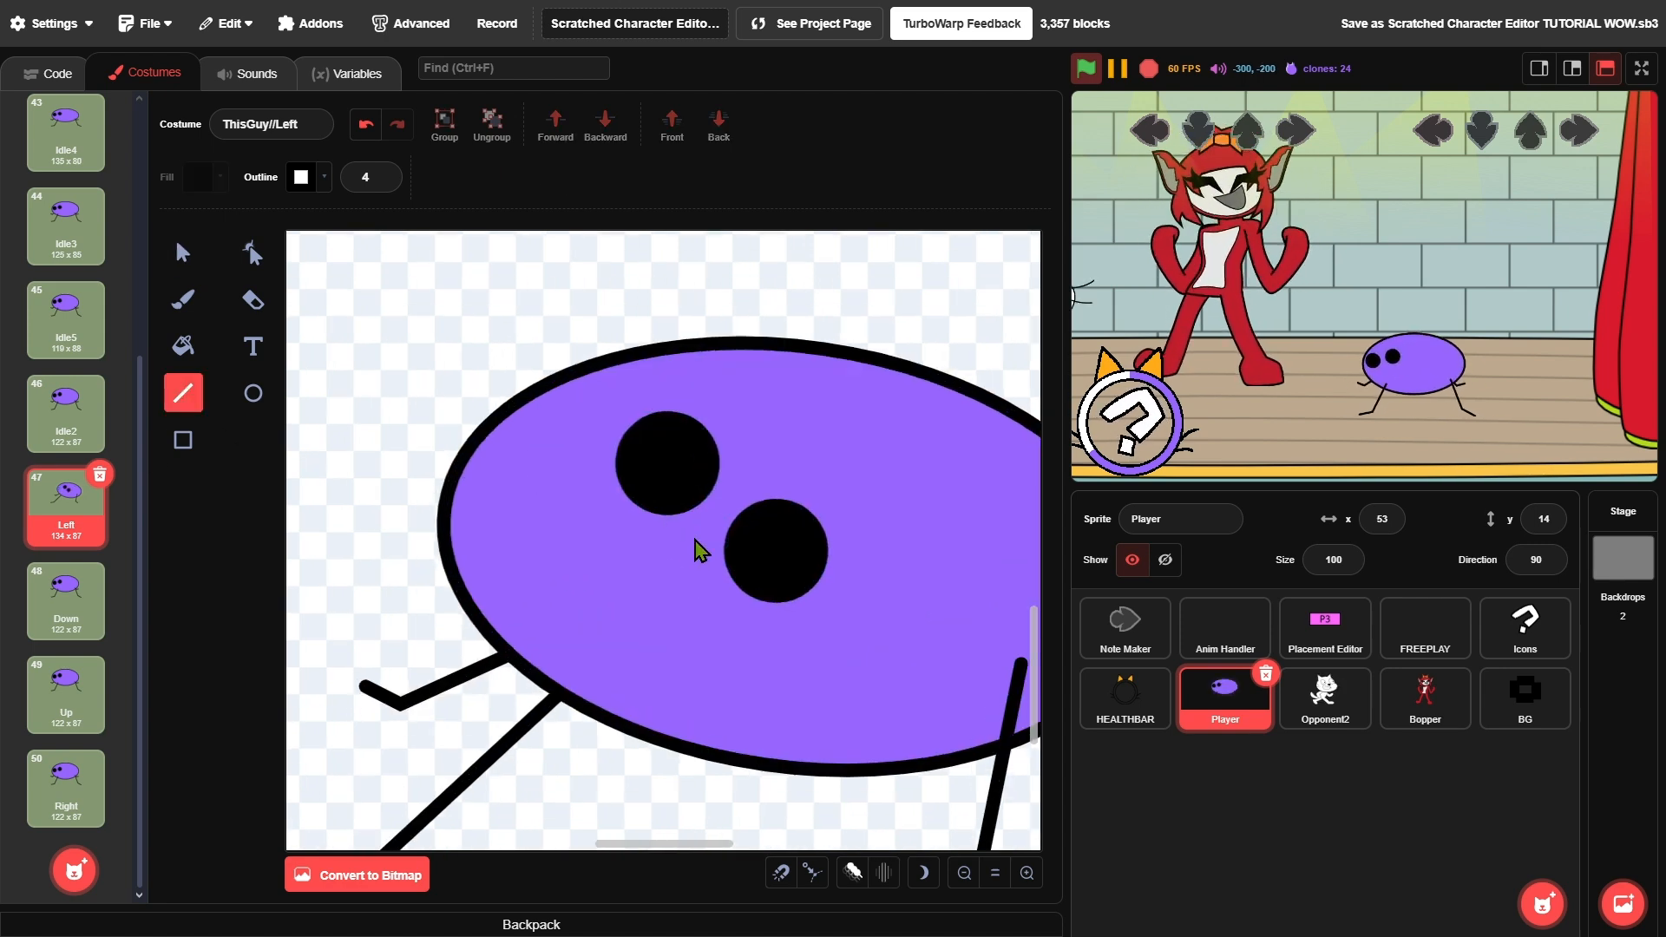
{"action": "mouse_move", "coordinate": [834, 638]}
{"action": "left_mouse_down"}
{"action": "mouse_move", "coordinate": [655, 590]}
{"action": "mouse_move", "coordinate": [736, 664]}
{"action": "left_mouse_up"}
{"action": "left_click_drag", "start_coordinate": [736, 664], "coordinate": [833, 638]}
{"action": "left_click", "coordinate": [252, 253]}
{"action": "left_click", "coordinate": [723, 665]}
{"action": "key", "text": "Delete"}
- Draw an unfilled oval mouth with a black outline below the eyes, tilted to match the body
{"action": "left_click", "coordinate": [252, 393]}
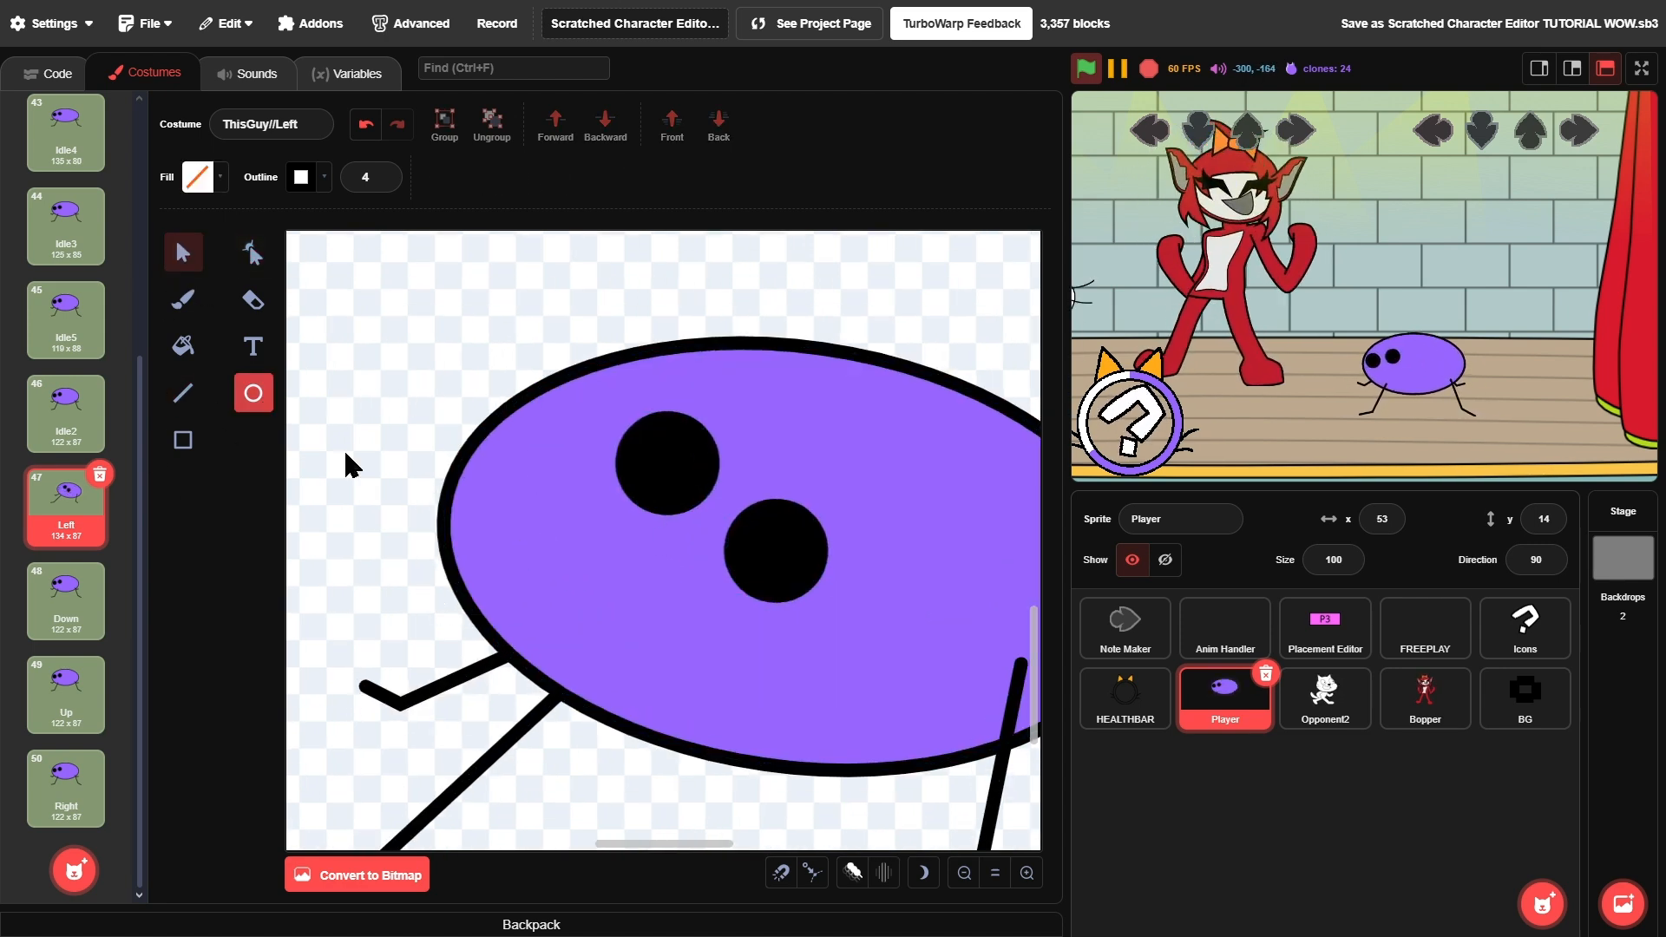
{"action": "left_click_drag", "start_coordinate": [627, 615], "coordinate": [854, 673]}
{"action": "scroll", "coordinate": [555, 460], "scroll_direction": "down", "scroll_amount": 2}
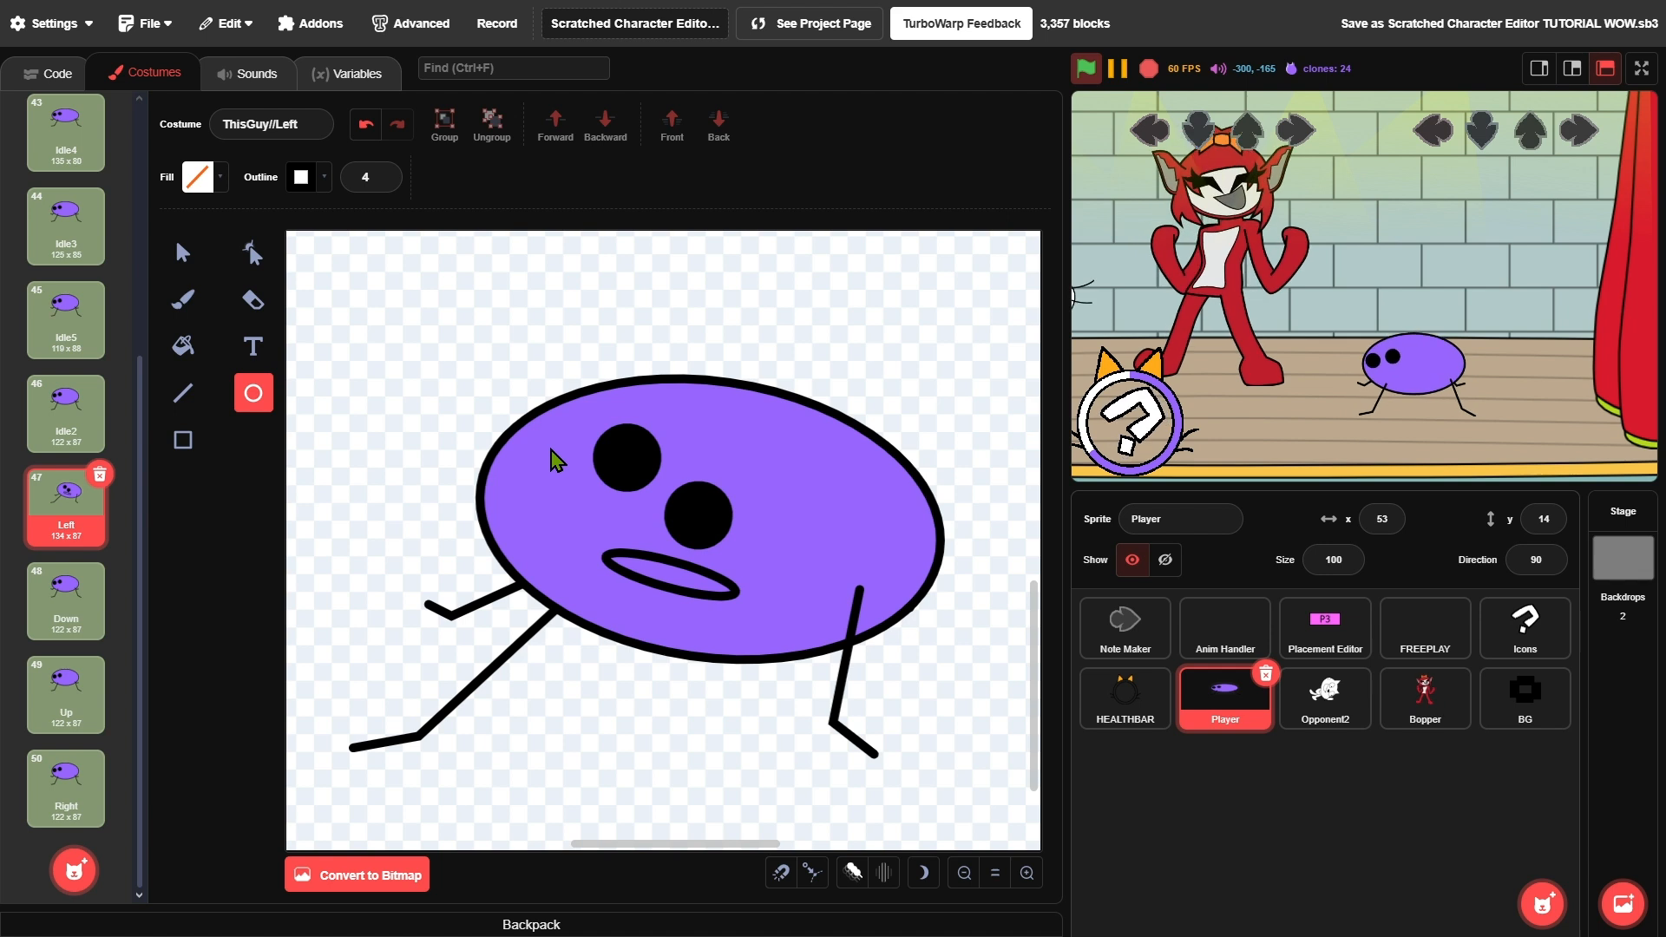
{"action": "key", "text": "a"}
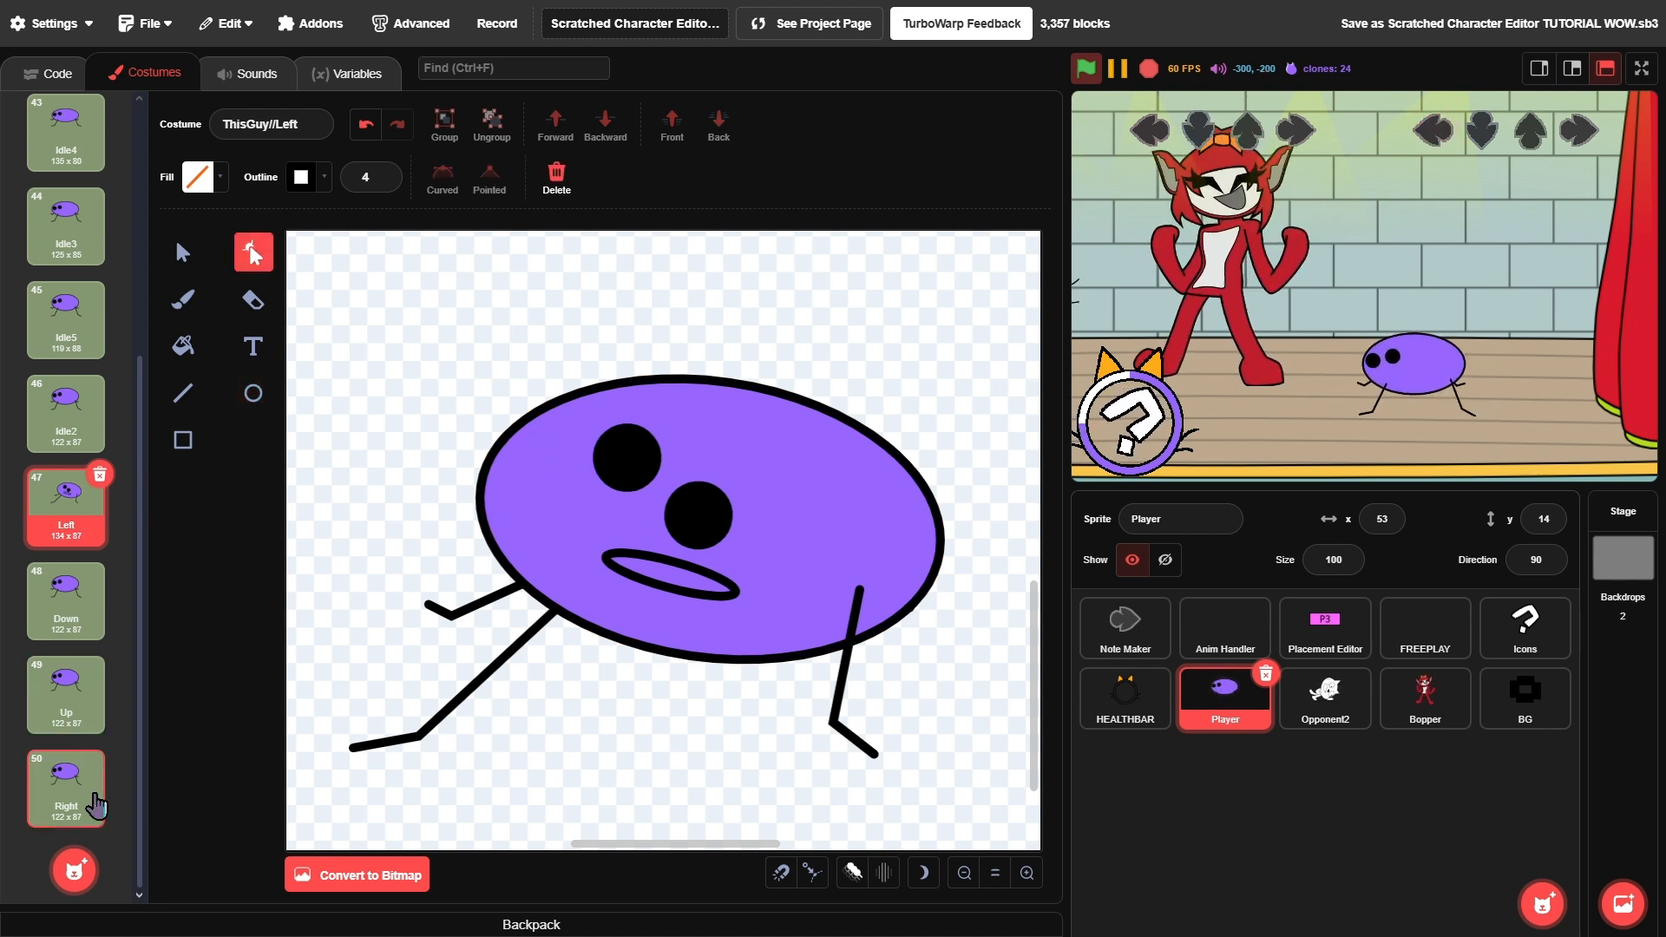
- Copy the whole leaning pose from the Left costume and leave only the original idle drawing in that costume
{"action": "left_click", "coordinate": [68, 786]}
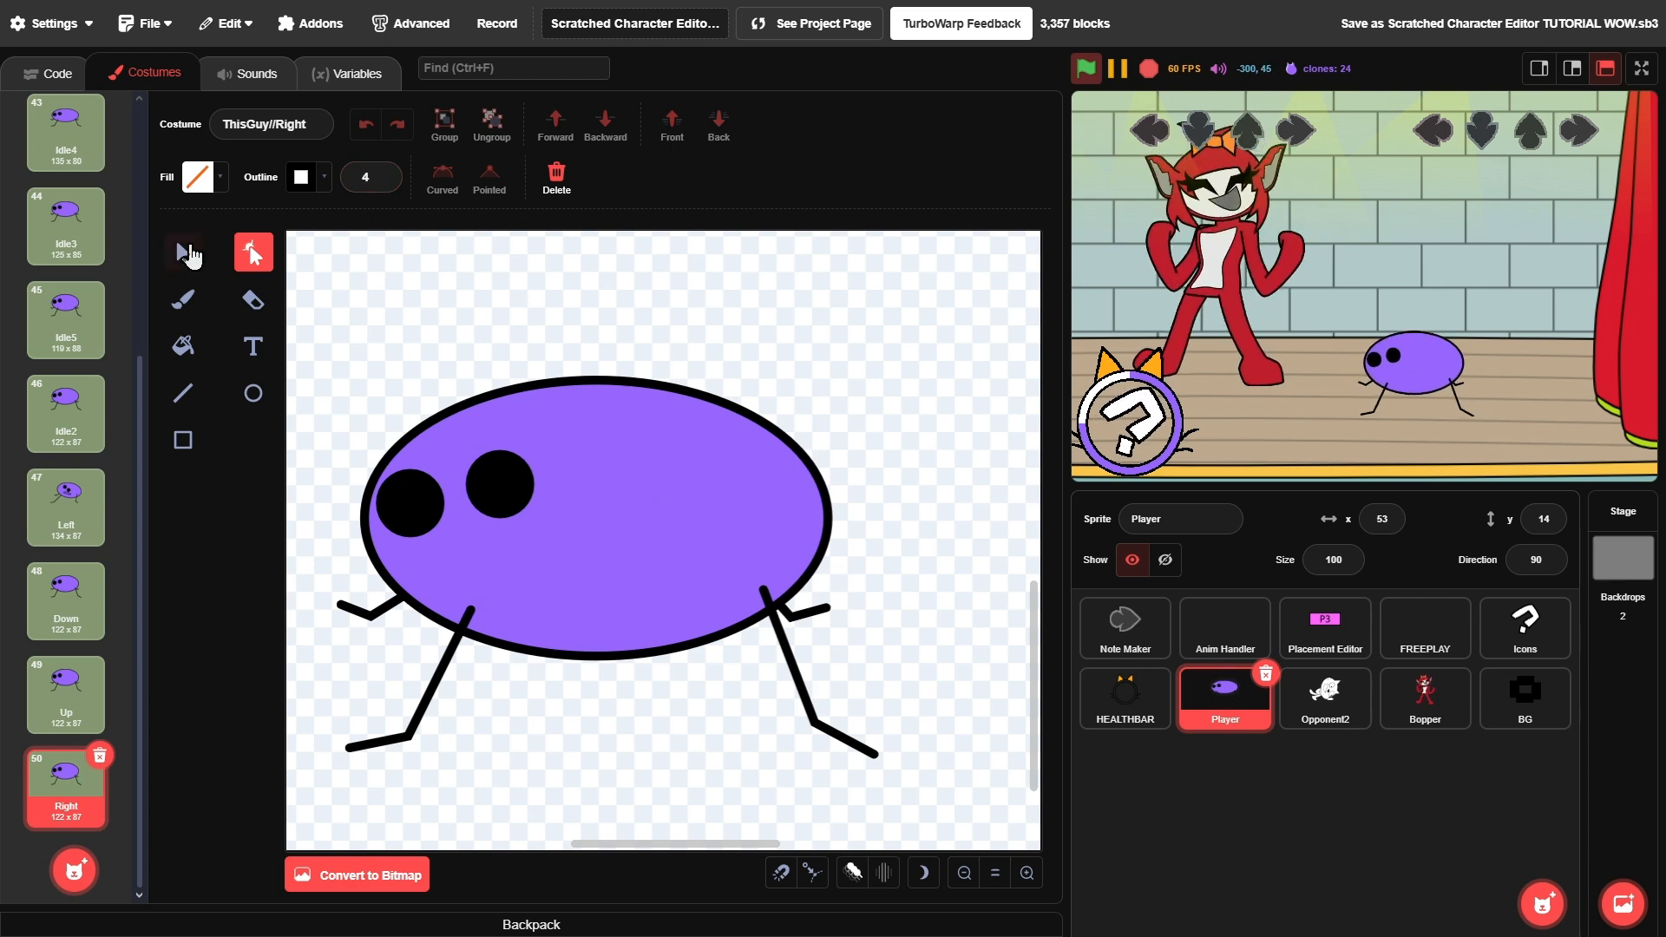
{"action": "key", "text": "v"}
{"action": "left_click", "coordinate": [99, 547]}
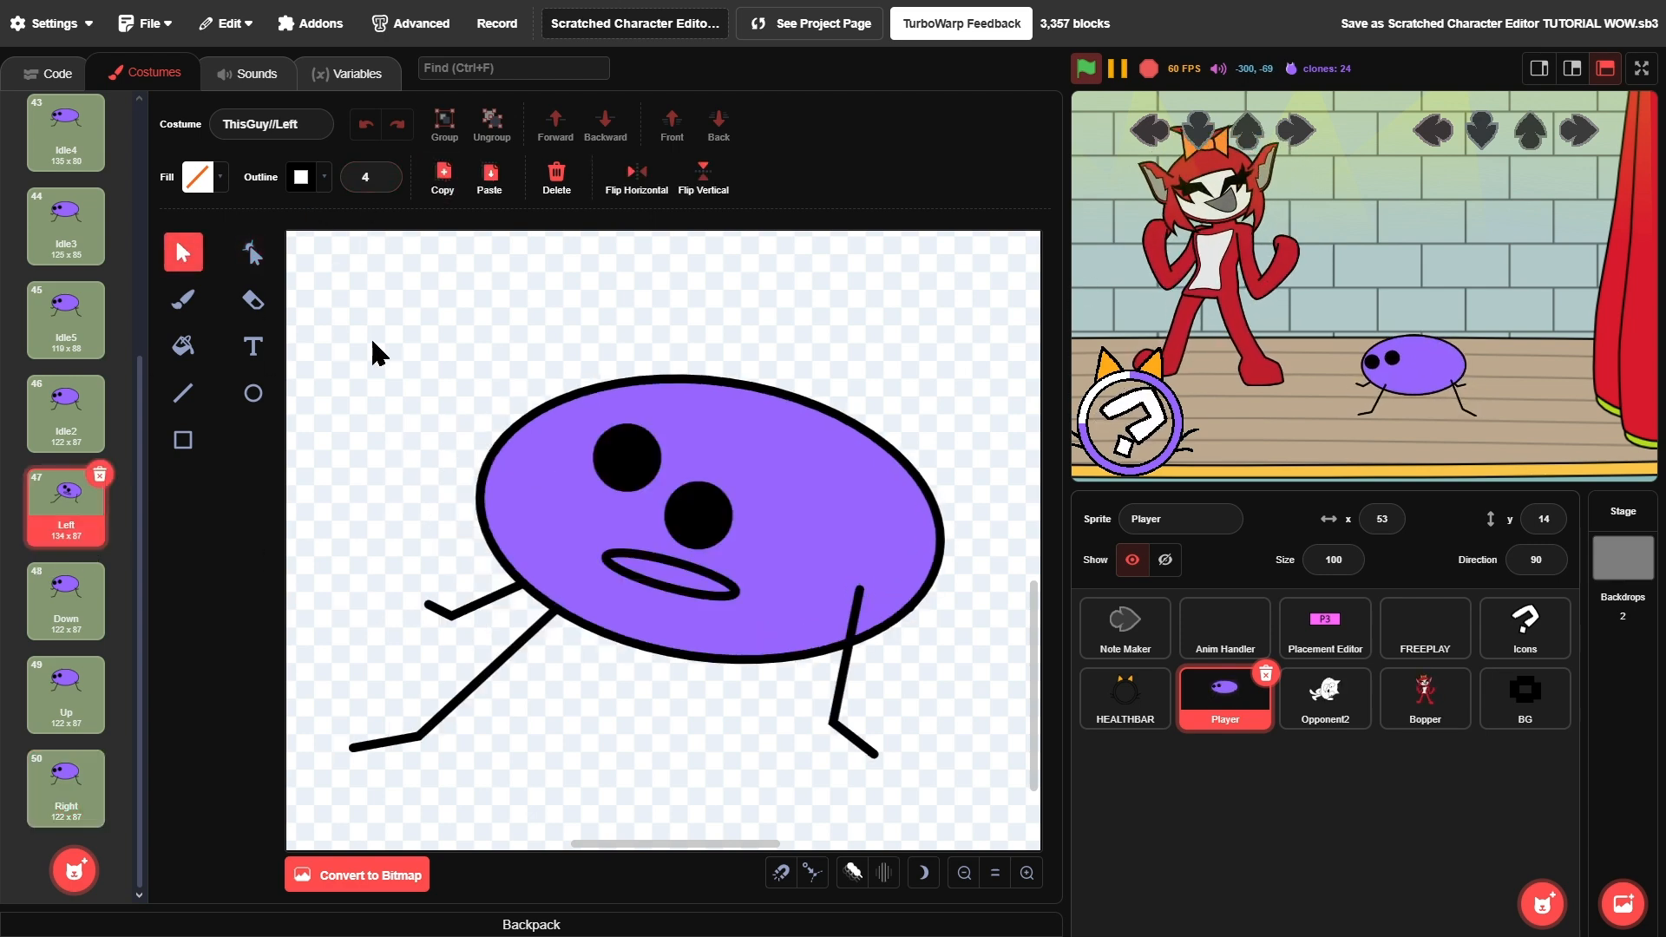
{"action": "key", "text": "ctrl+a"}
{"action": "left_click", "coordinate": [444, 173]}
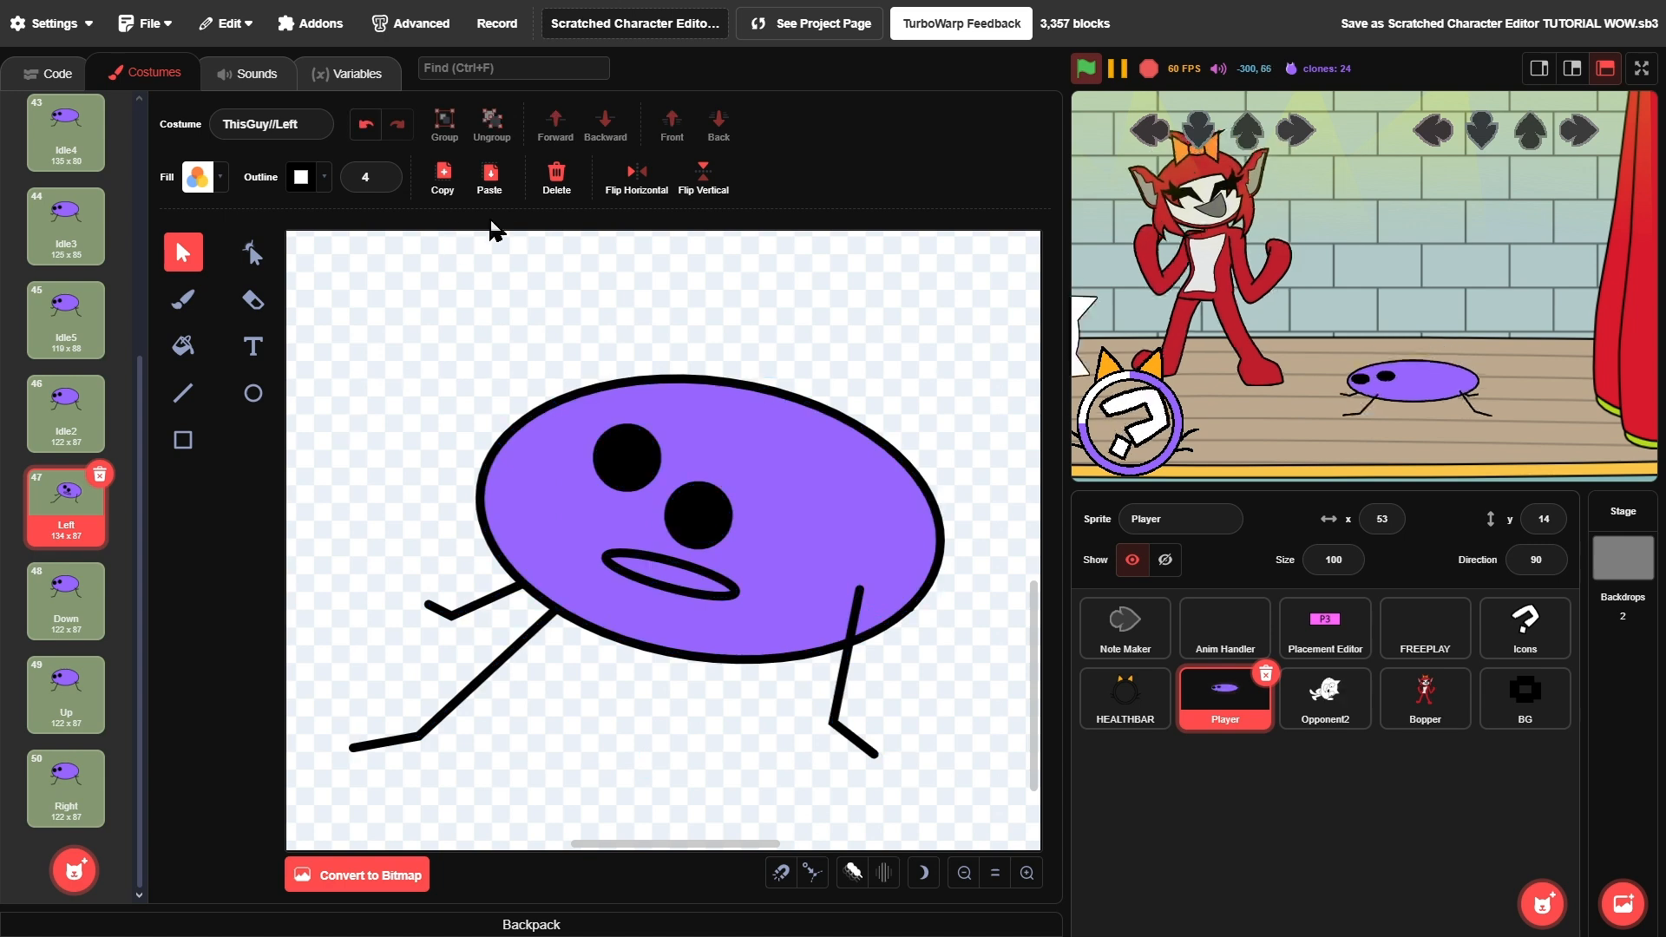
{"action": "left_click", "coordinate": [490, 176]}
{"action": "left_click", "coordinate": [718, 124]}
{"action": "left_click", "coordinate": [801, 466]}
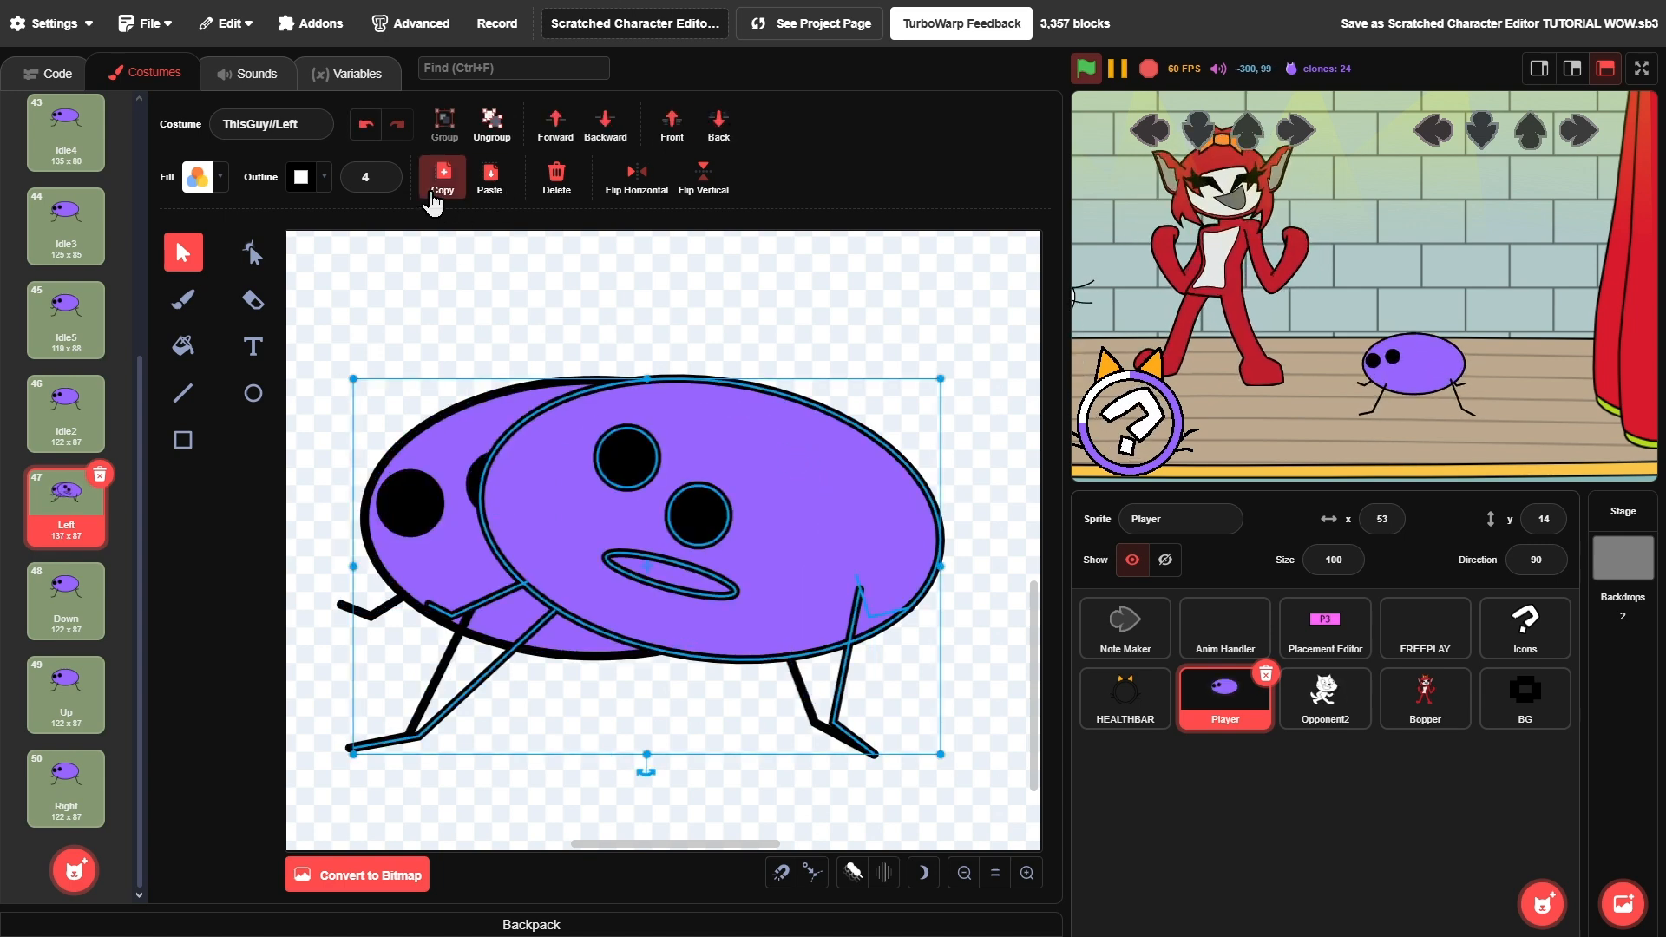
{"action": "left_click", "coordinate": [556, 177]}
- Replace the Right costume's drawing with the copied leaning pose and move that costume directly after Idle2
{"action": "key", "text": "ctrl+a"}
{"action": "left_click", "coordinate": [556, 178]}
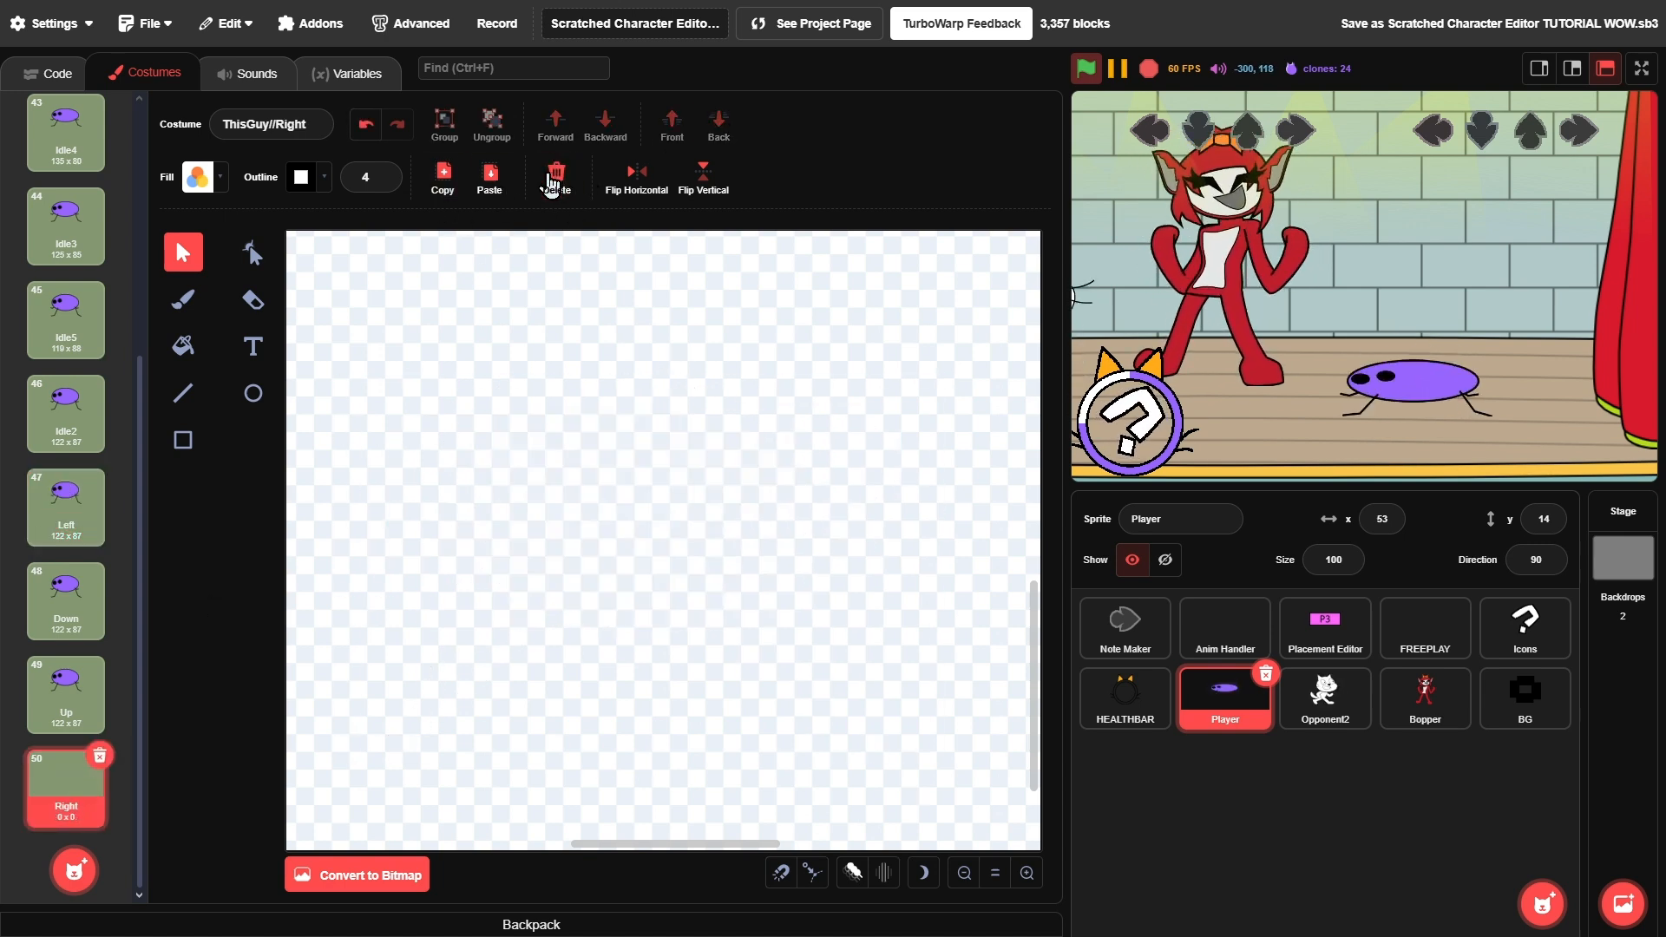
{"action": "left_click", "coordinate": [491, 175]}
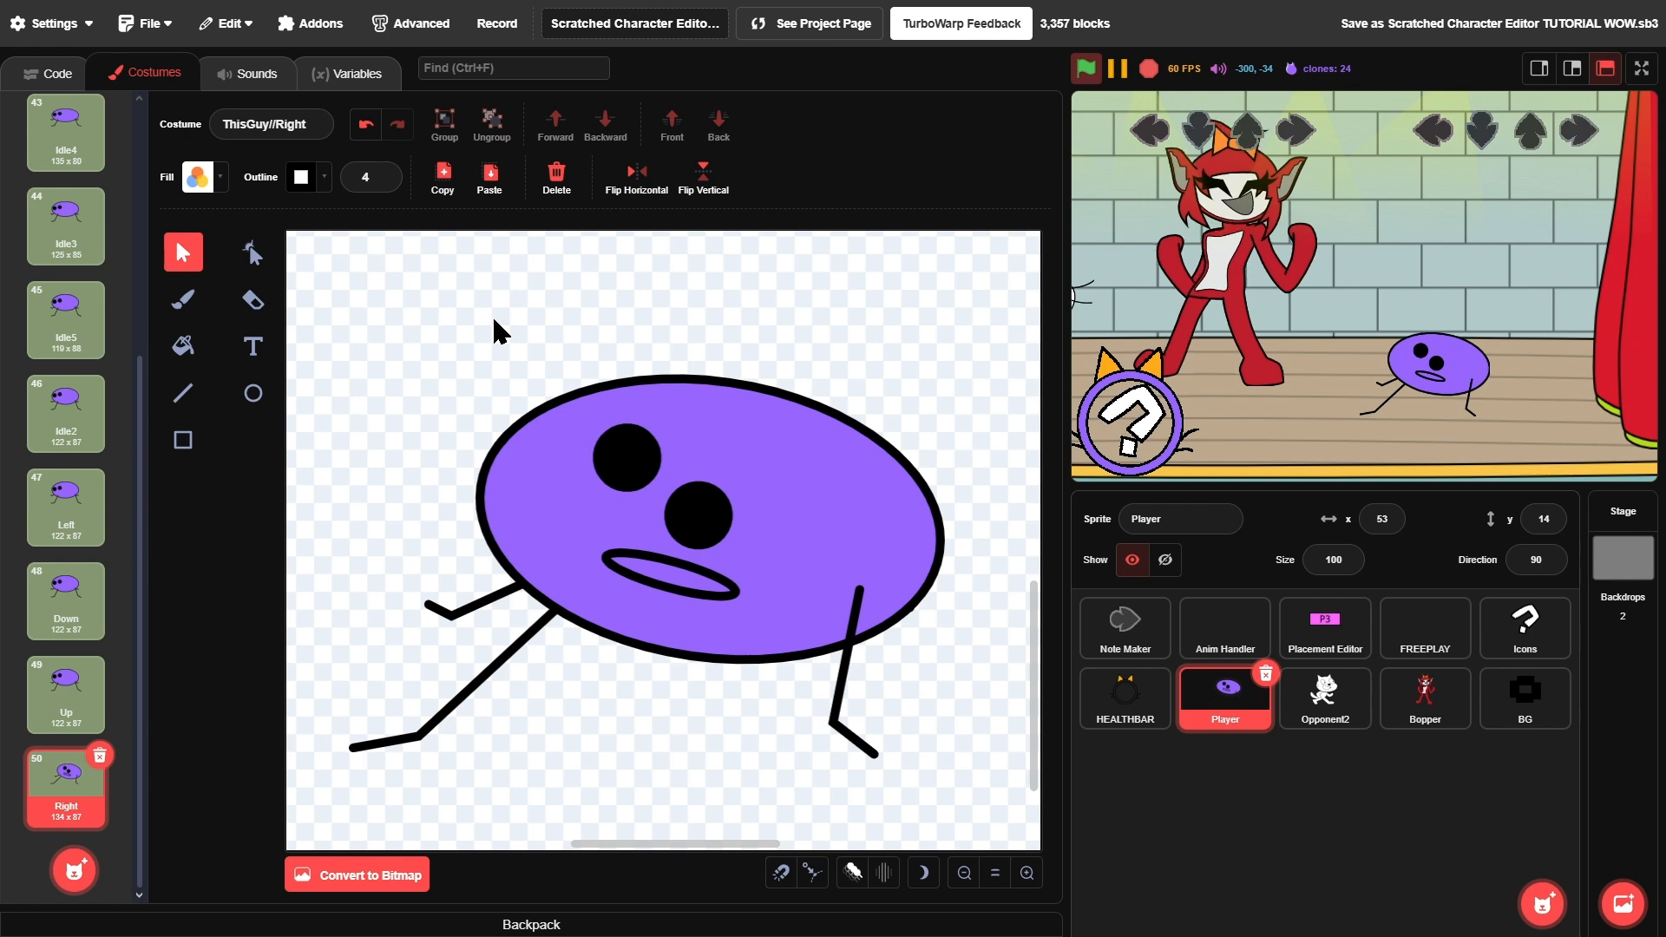
{"action": "left_click_drag", "start_coordinate": [73, 808], "coordinate": [72, 499]}
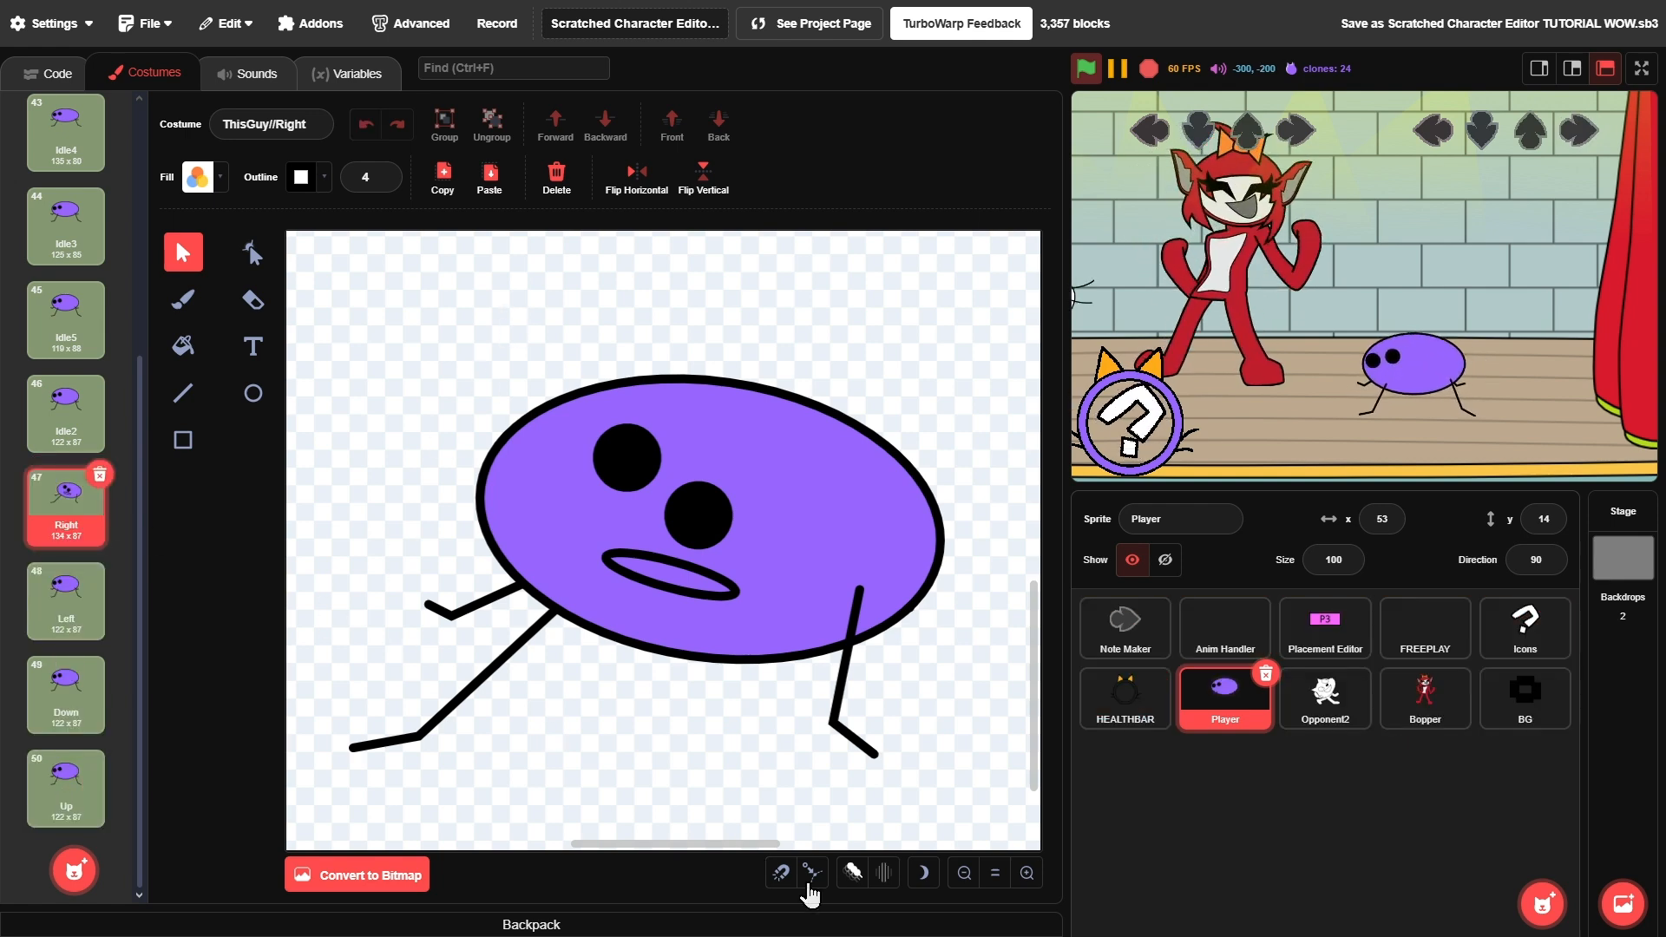
- Align the Right pose's feet with the idle feet using onion skinning, and duplicate the Right costume
{"action": "left_click", "coordinate": [855, 873]}
{"action": "left_click", "coordinate": [450, 614]}
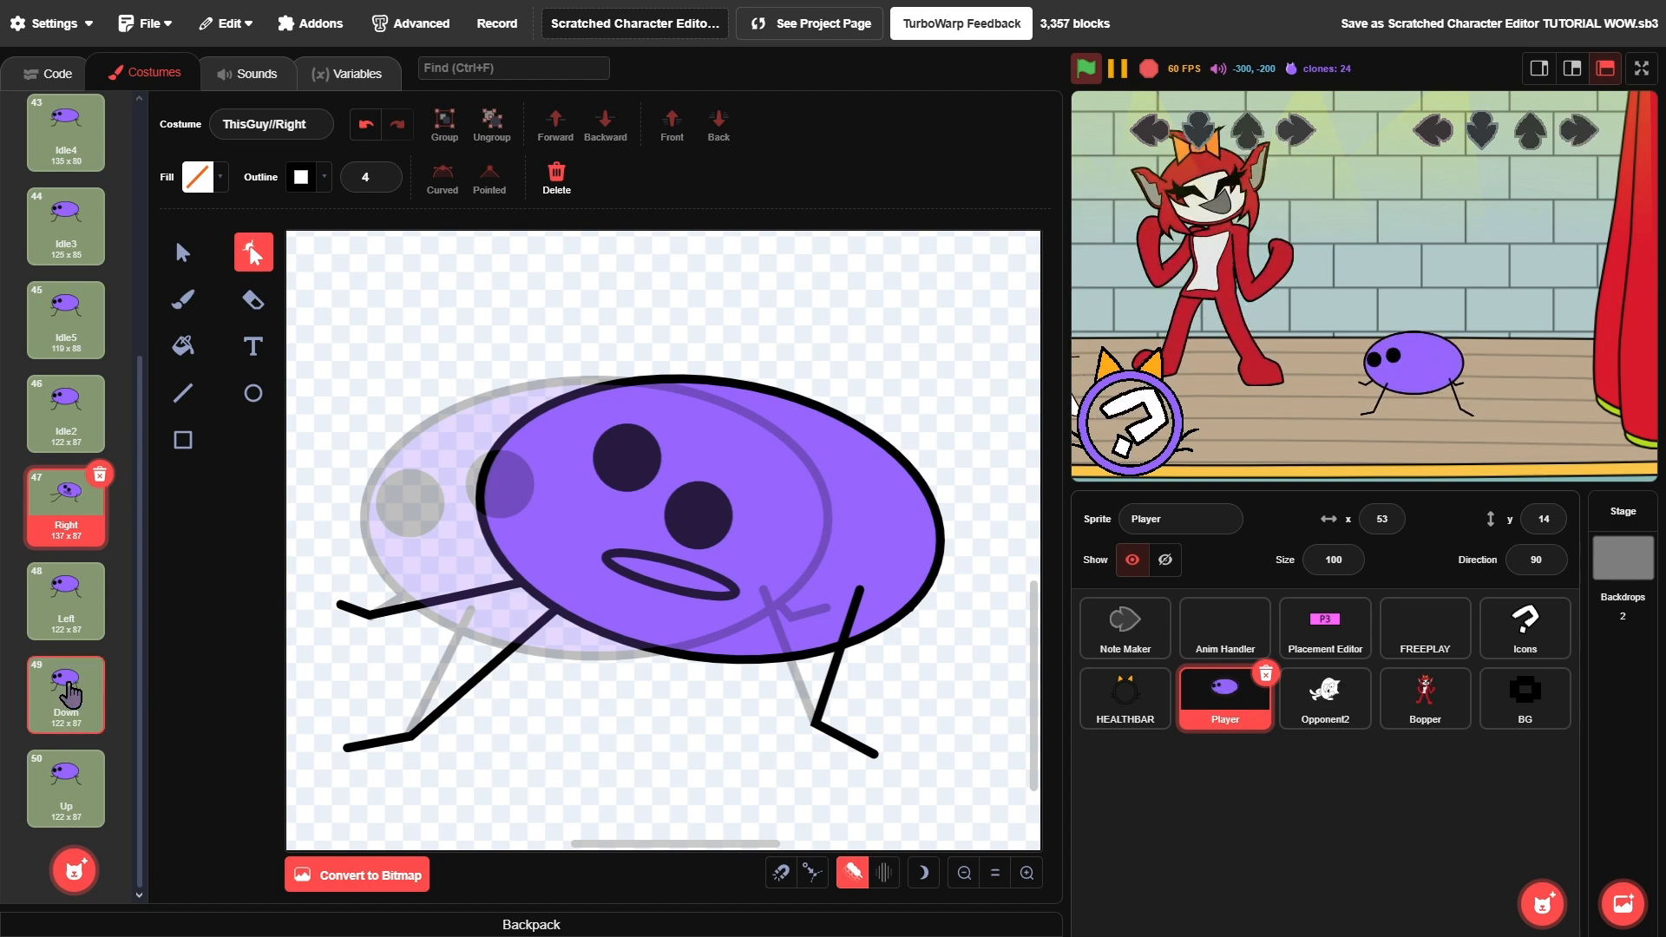
{"action": "right_click", "coordinate": [70, 504]}
{"action": "left_click", "coordinate": [100, 525]}
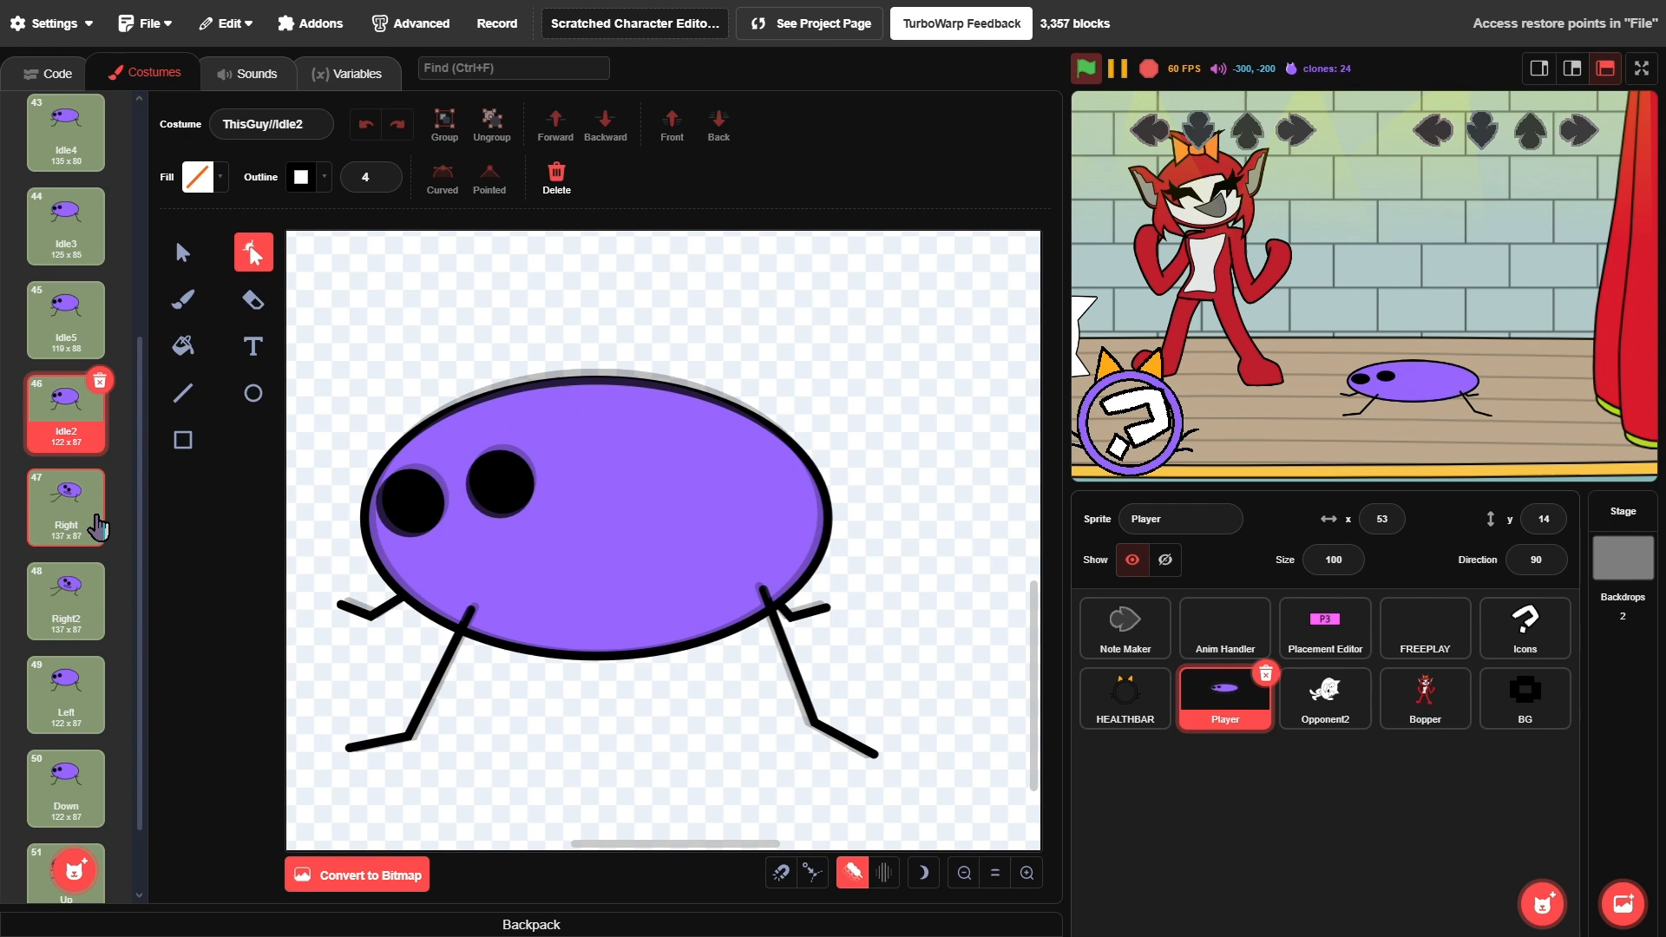
- Skew the whole drawing in the original Right costume so its upper part leans slightly further right
{"action": "left_click", "coordinate": [50, 535]}
{"action": "left_click", "coordinate": [186, 260]}
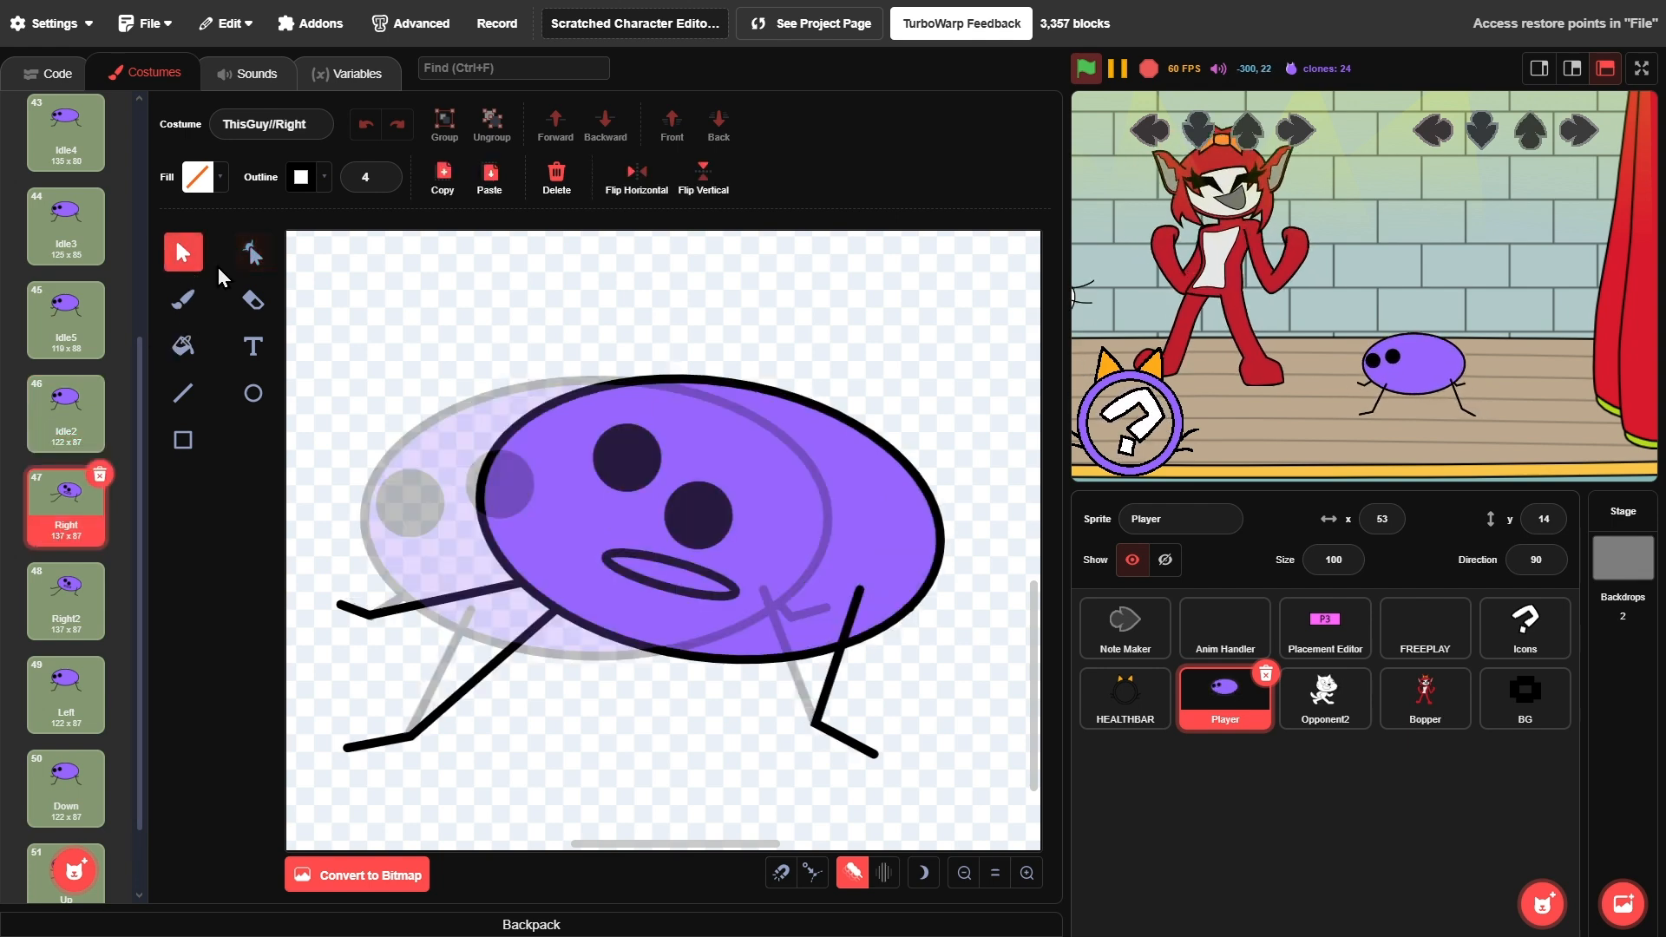
{"action": "key", "text": "ctrl+a"}
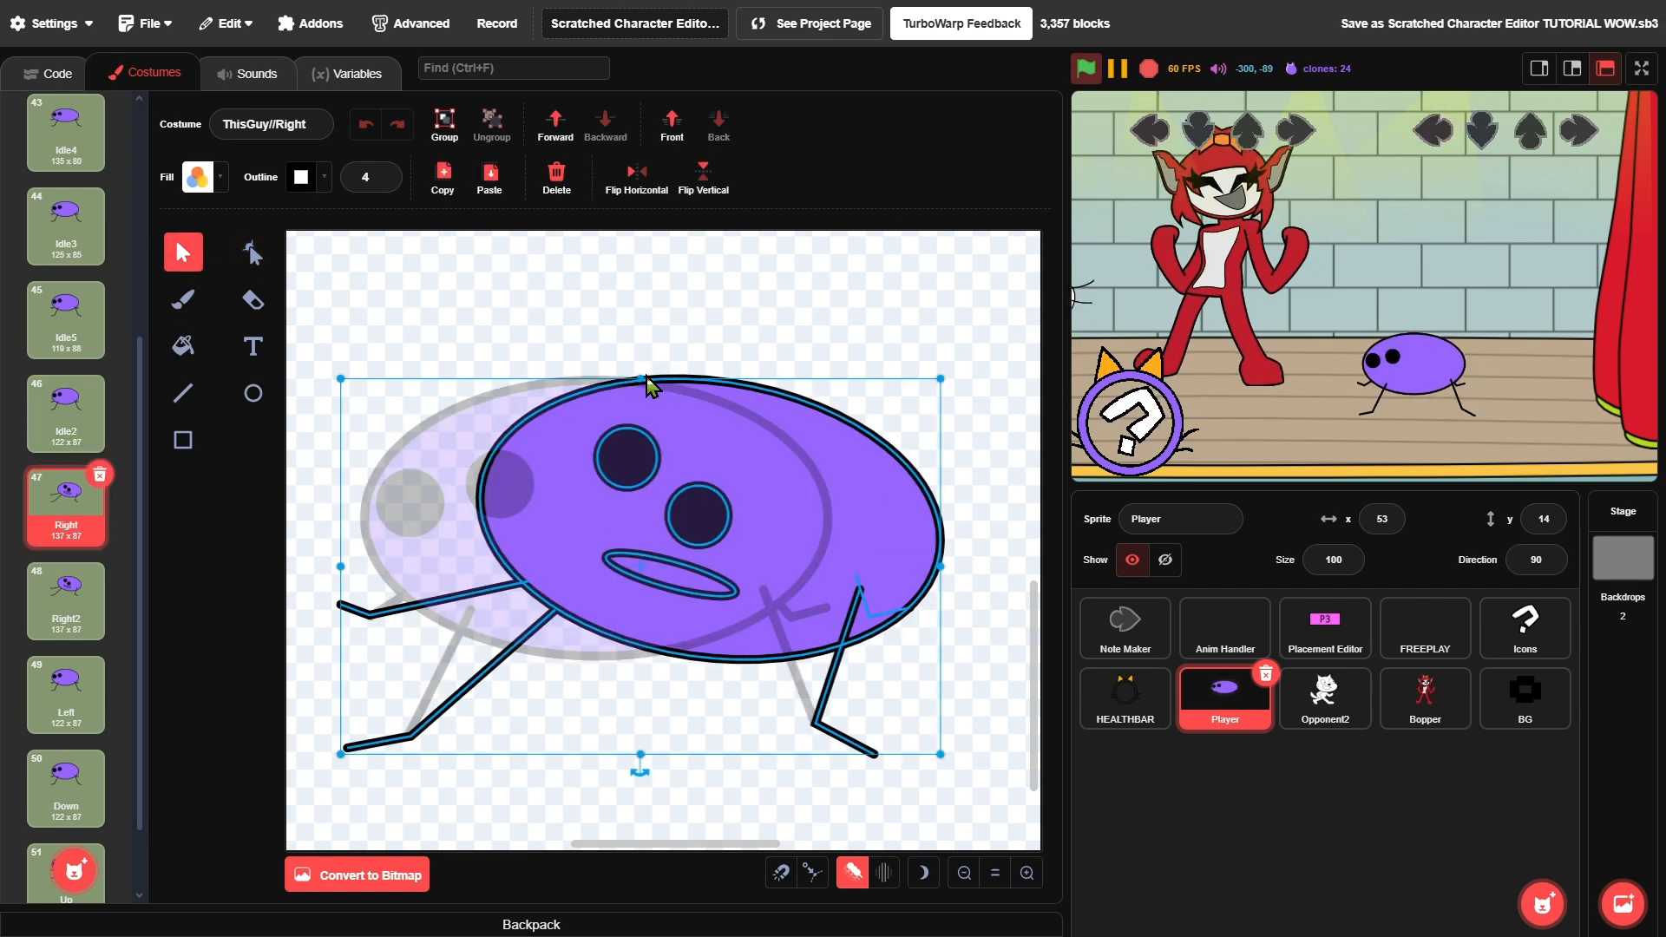
{"action": "left_click_drag", "start_coordinate": [644, 379], "coordinate": [677, 373]}
{"action": "left_click", "coordinate": [603, 294]}
- Select both eyes and the mouth in the Right costume, rotate them slightly clockwise and shift them right
{"action": "left_click", "coordinate": [666, 460]}
{"action": "left_click", "coordinate": [718, 517], "text": "shift"}
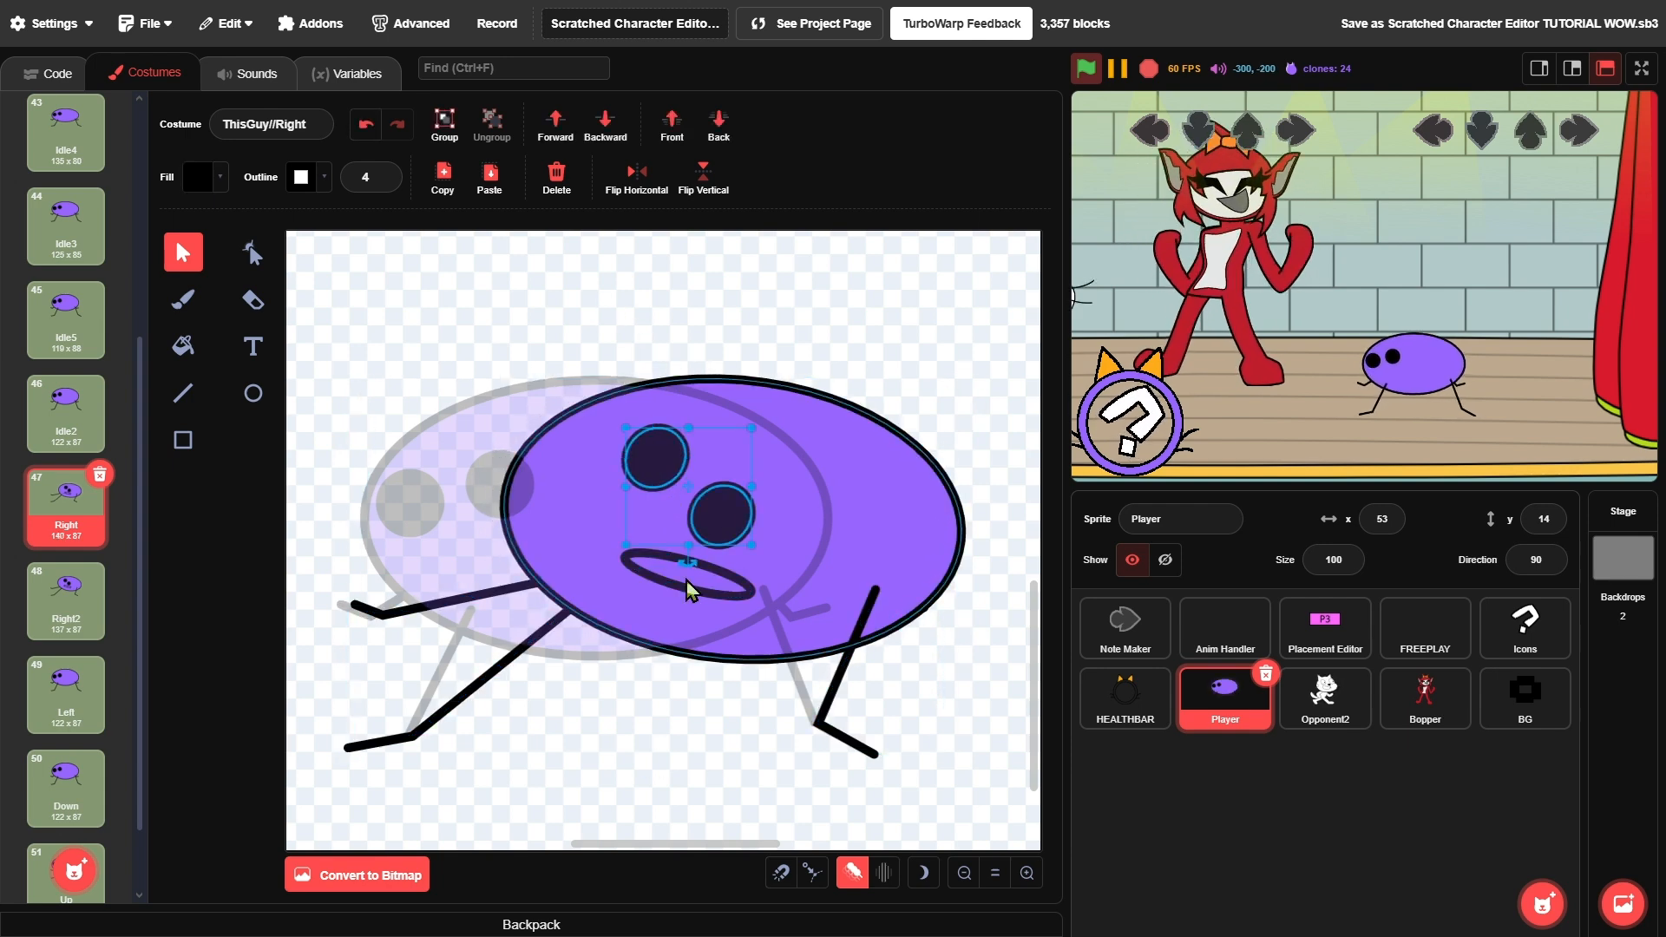
{"action": "left_click", "coordinate": [685, 580], "text": "shift"}
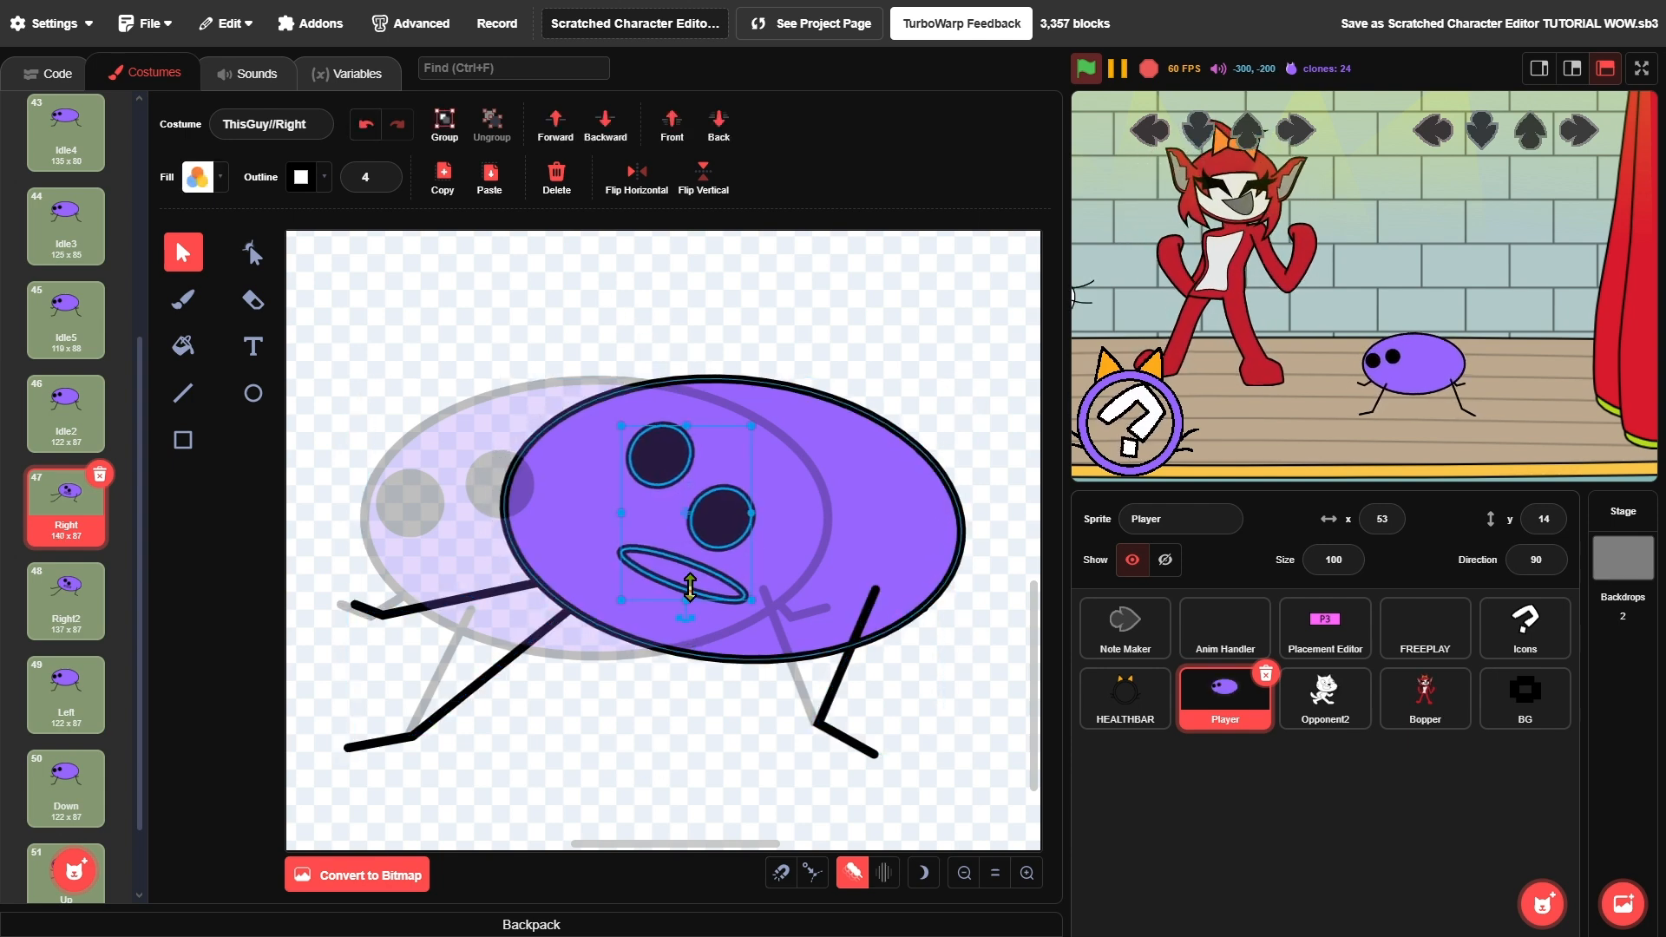
{"action": "left_click", "coordinate": [461, 448]}
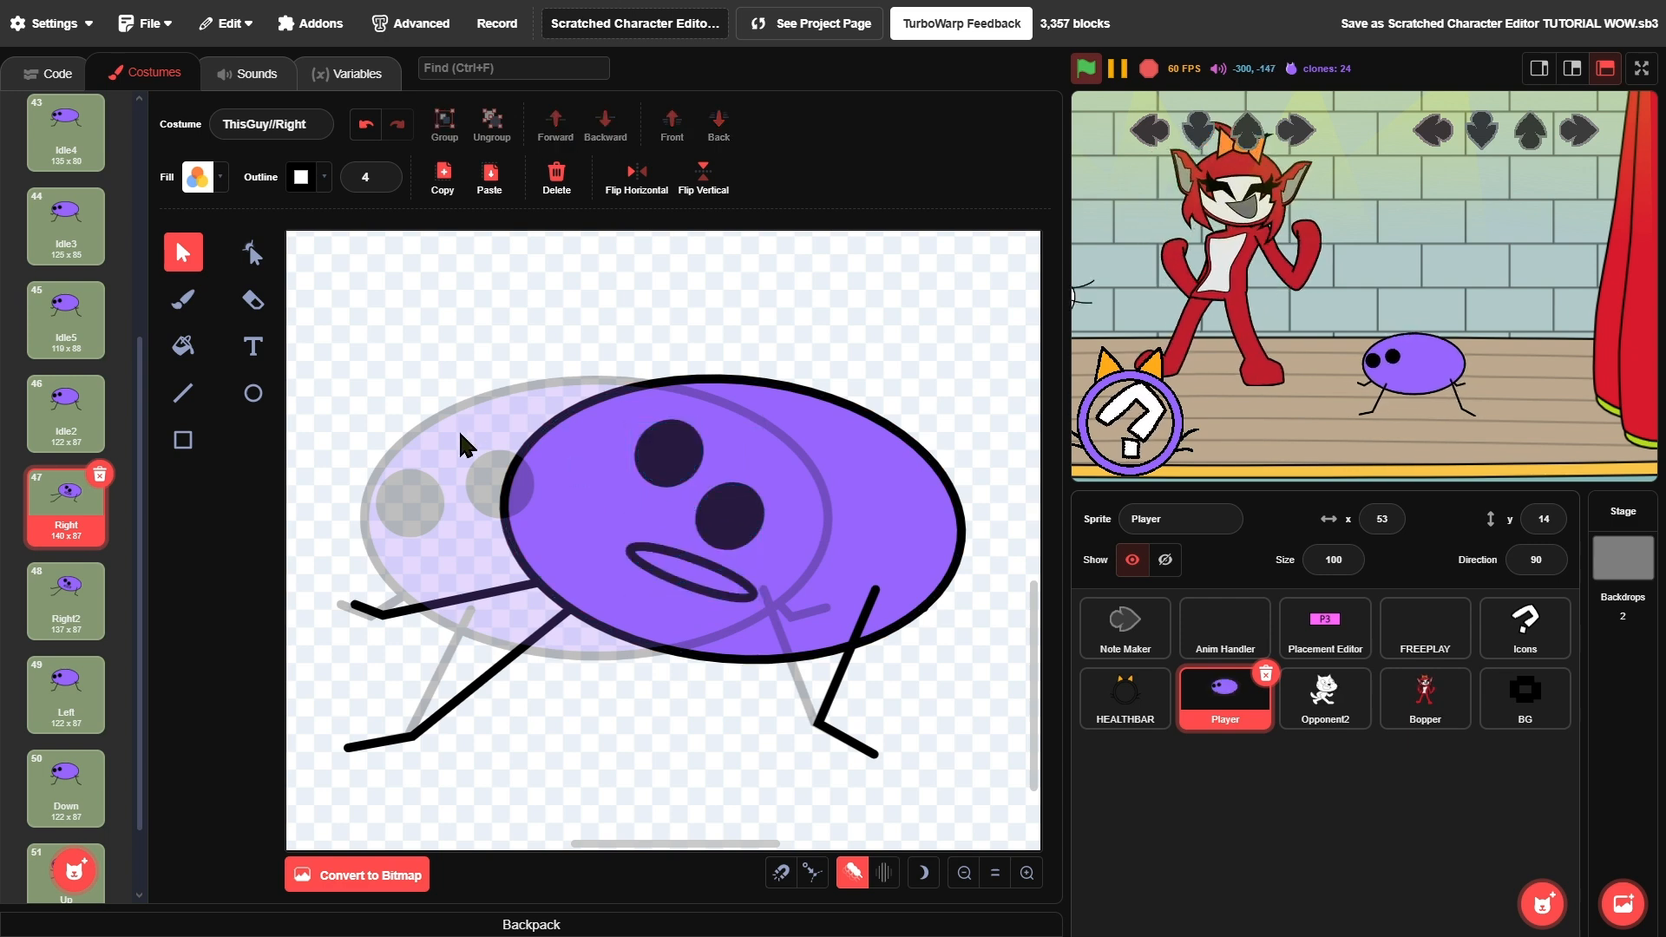
- Reshape the Right costume's far front leg so its foot lines up with the onion-skinned idle foot
{"action": "left_click", "coordinate": [374, 613]}
{"action": "left_click", "coordinate": [252, 252]}
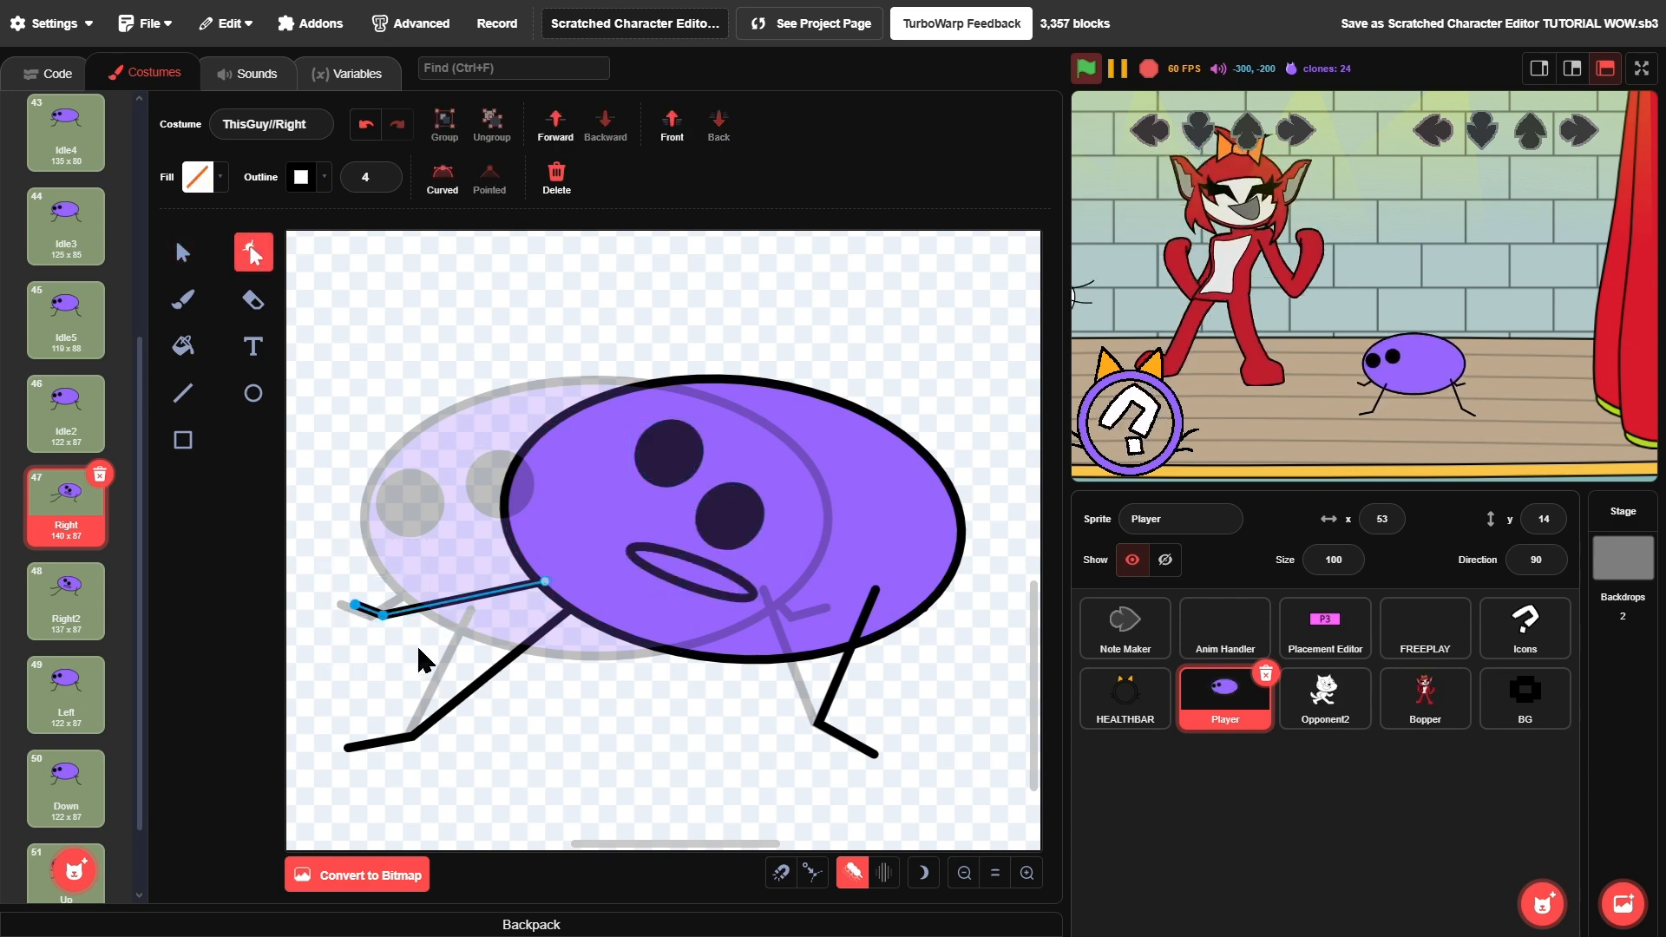
{"action": "left_click_drag", "start_coordinate": [387, 618], "coordinate": [370, 614]}
{"action": "left_click", "coordinate": [368, 479]}
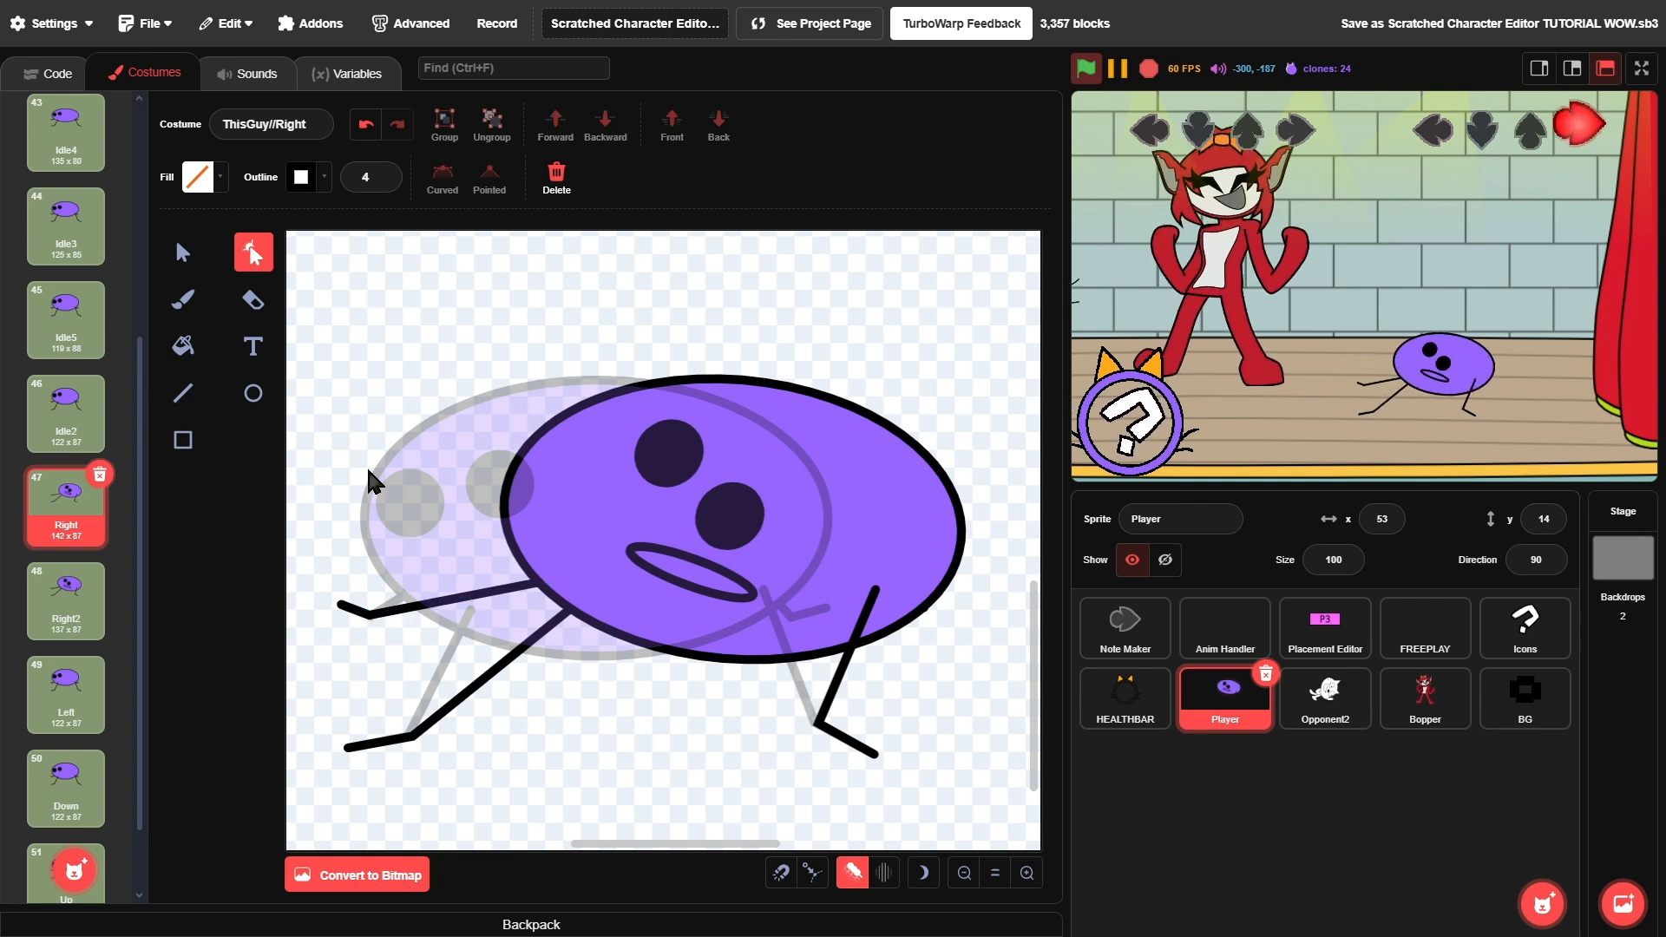
- View the stage in full screen and test the character's reaction to all four arrow directions
{"action": "left_click", "coordinate": [1631, 77]}
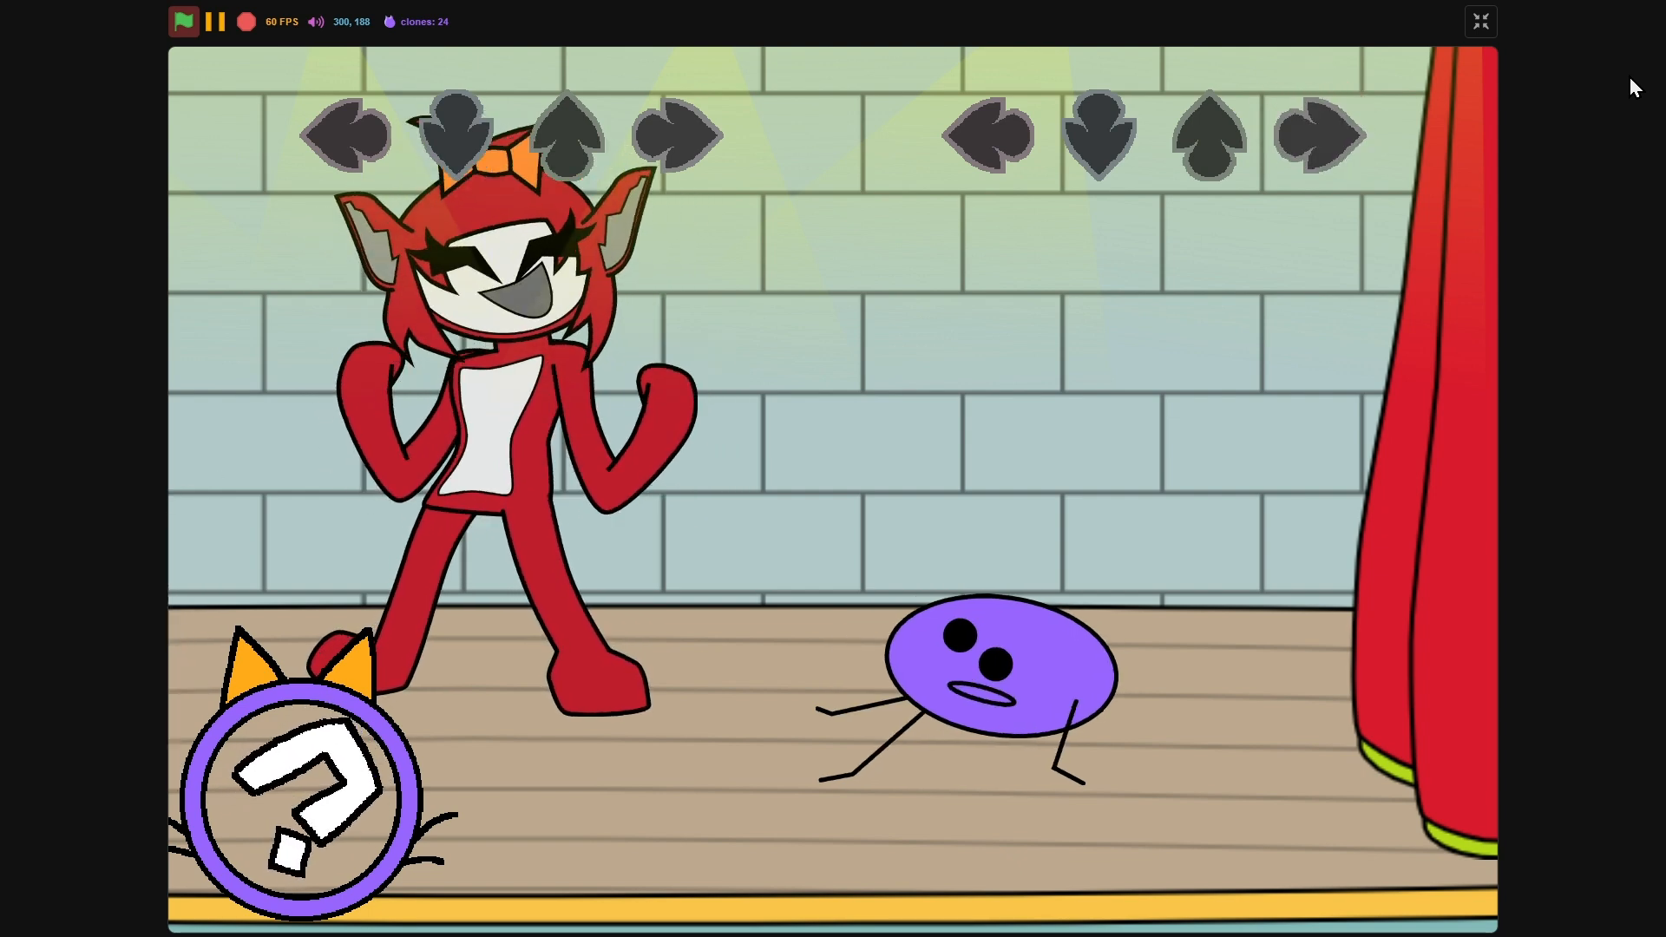
{"action": "key", "text": "Right"}
{"action": "key", "text": "Right"}
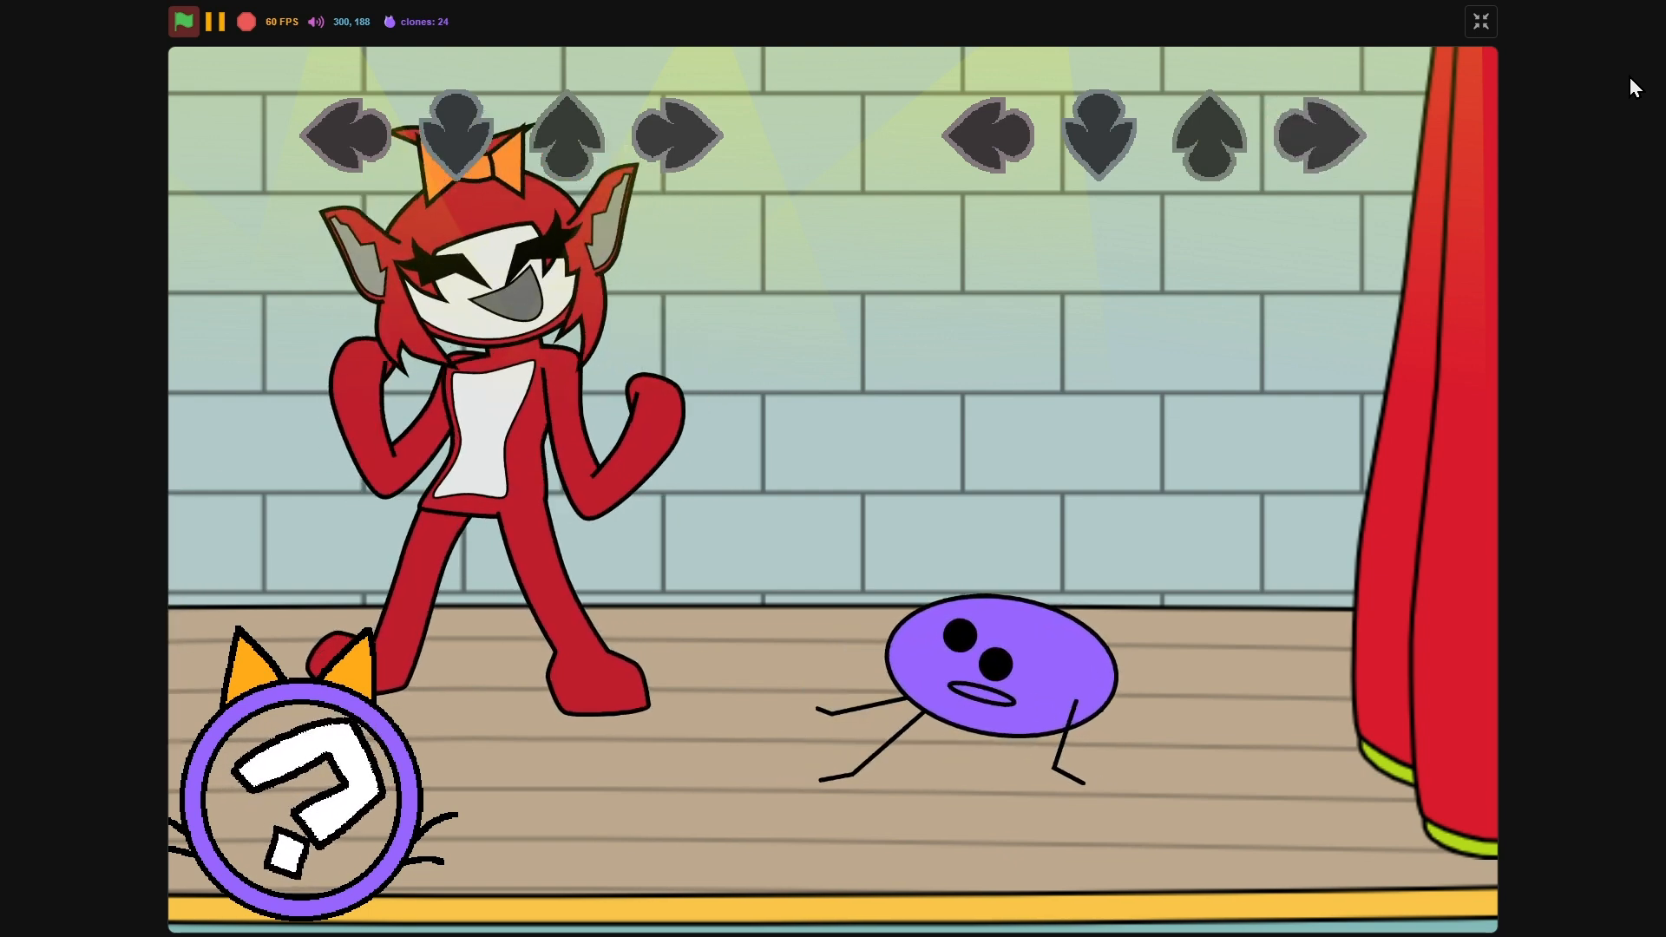
{"action": "key", "text": "Left"}
{"action": "key", "text": "Up"}
{"action": "key", "text": "Left"}
{"action": "key", "text": "Down"}
{"action": "key", "text": "Right"}
{"action": "key", "text": "Down"}
{"action": "key", "text": "Up"}
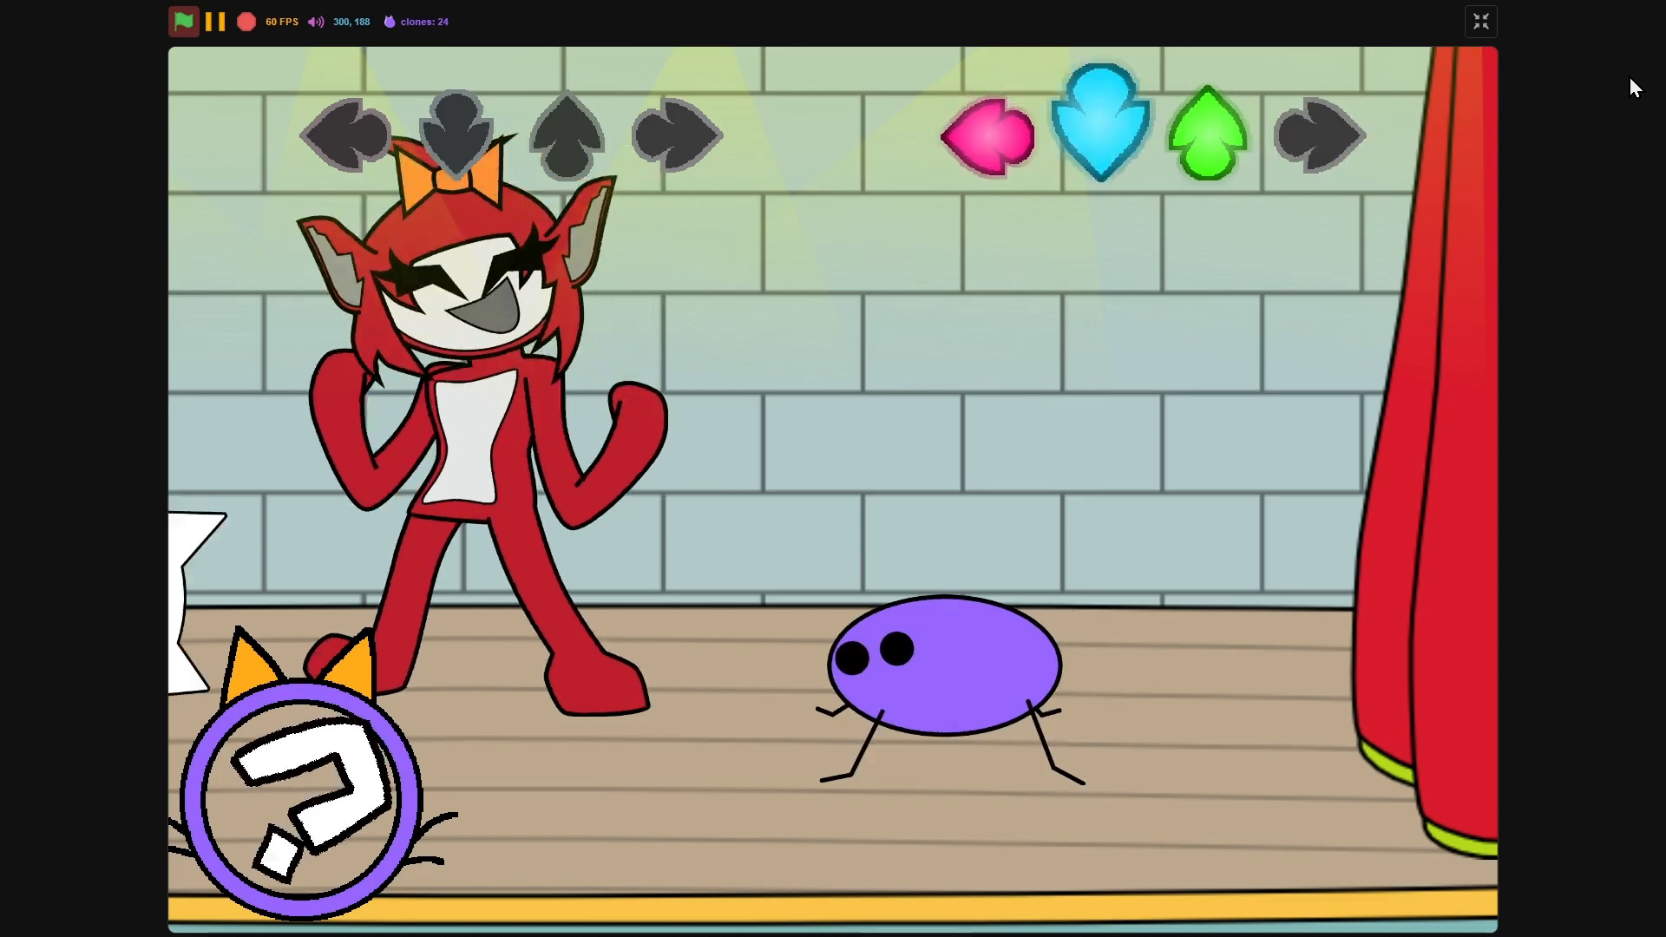
{"action": "key", "text": "Escape"}
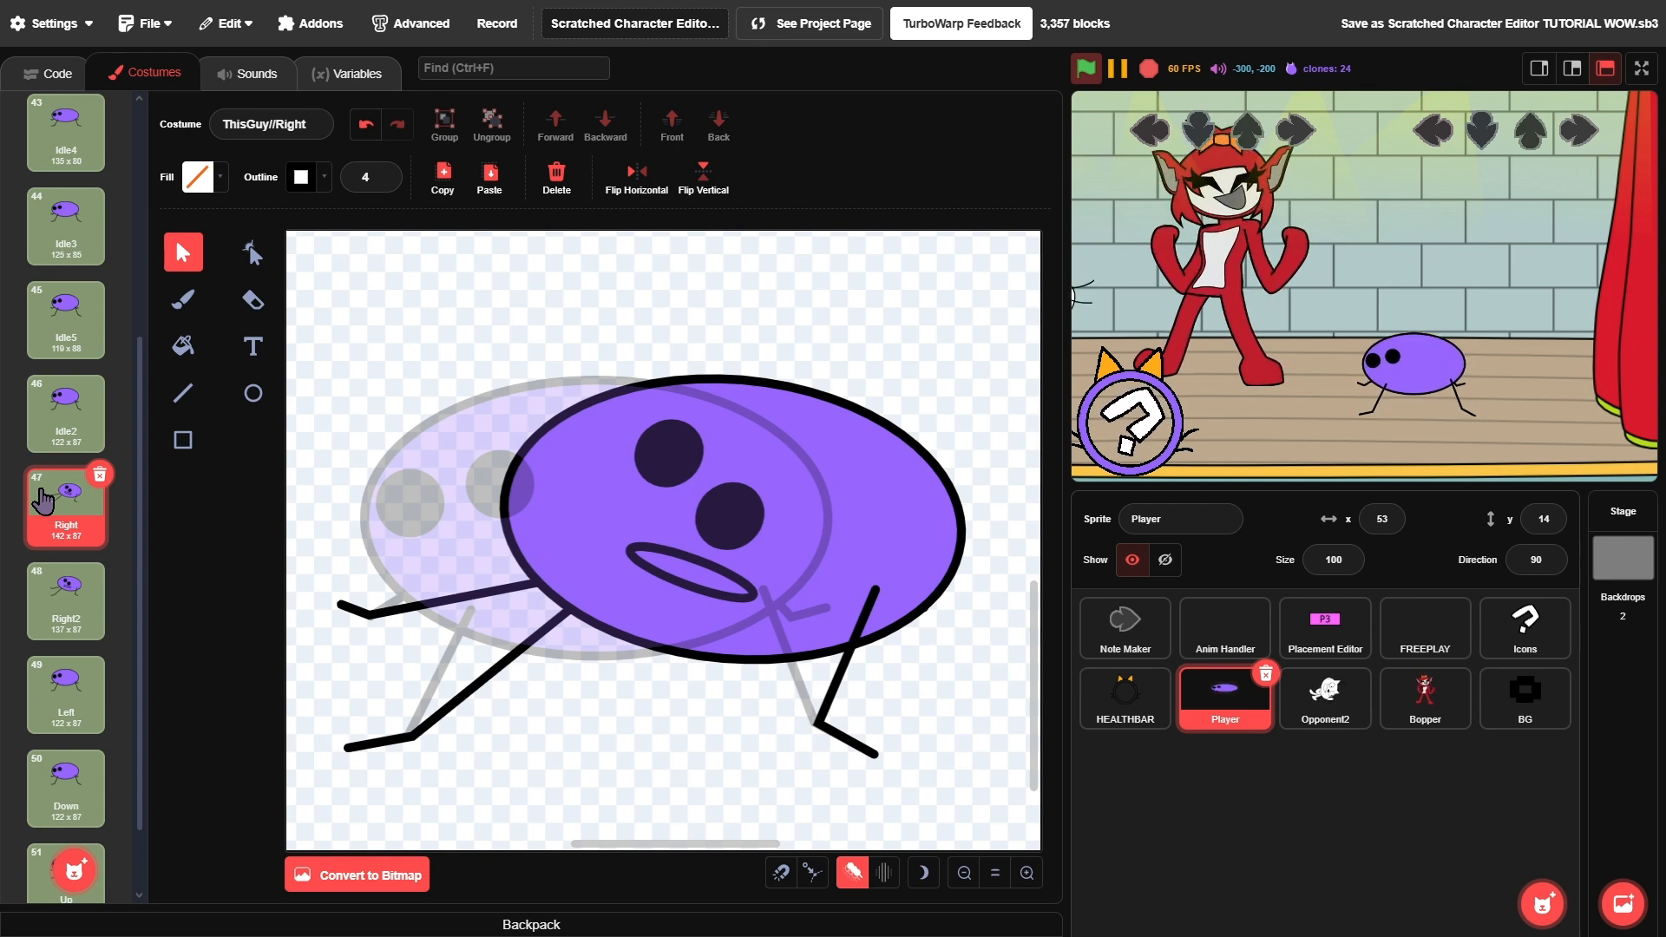
- In the Left costume, tilt the body counterclockwise with the rear legs raised, and reposition both eyes near the front
{"action": "scroll", "coordinate": [44, 501], "scroll_direction": "down", "scroll_amount": 1}
{"action": "left_click", "coordinate": [66, 600]}
{"action": "left_click_drag", "start_coordinate": [603, 770], "coordinate": [639, 747]}
{"action": "left_click", "coordinate": [253, 252]}
{"action": "left_click", "coordinate": [183, 252]}
{"action": "left_click_drag", "start_coordinate": [446, 521], "coordinate": [462, 516]}
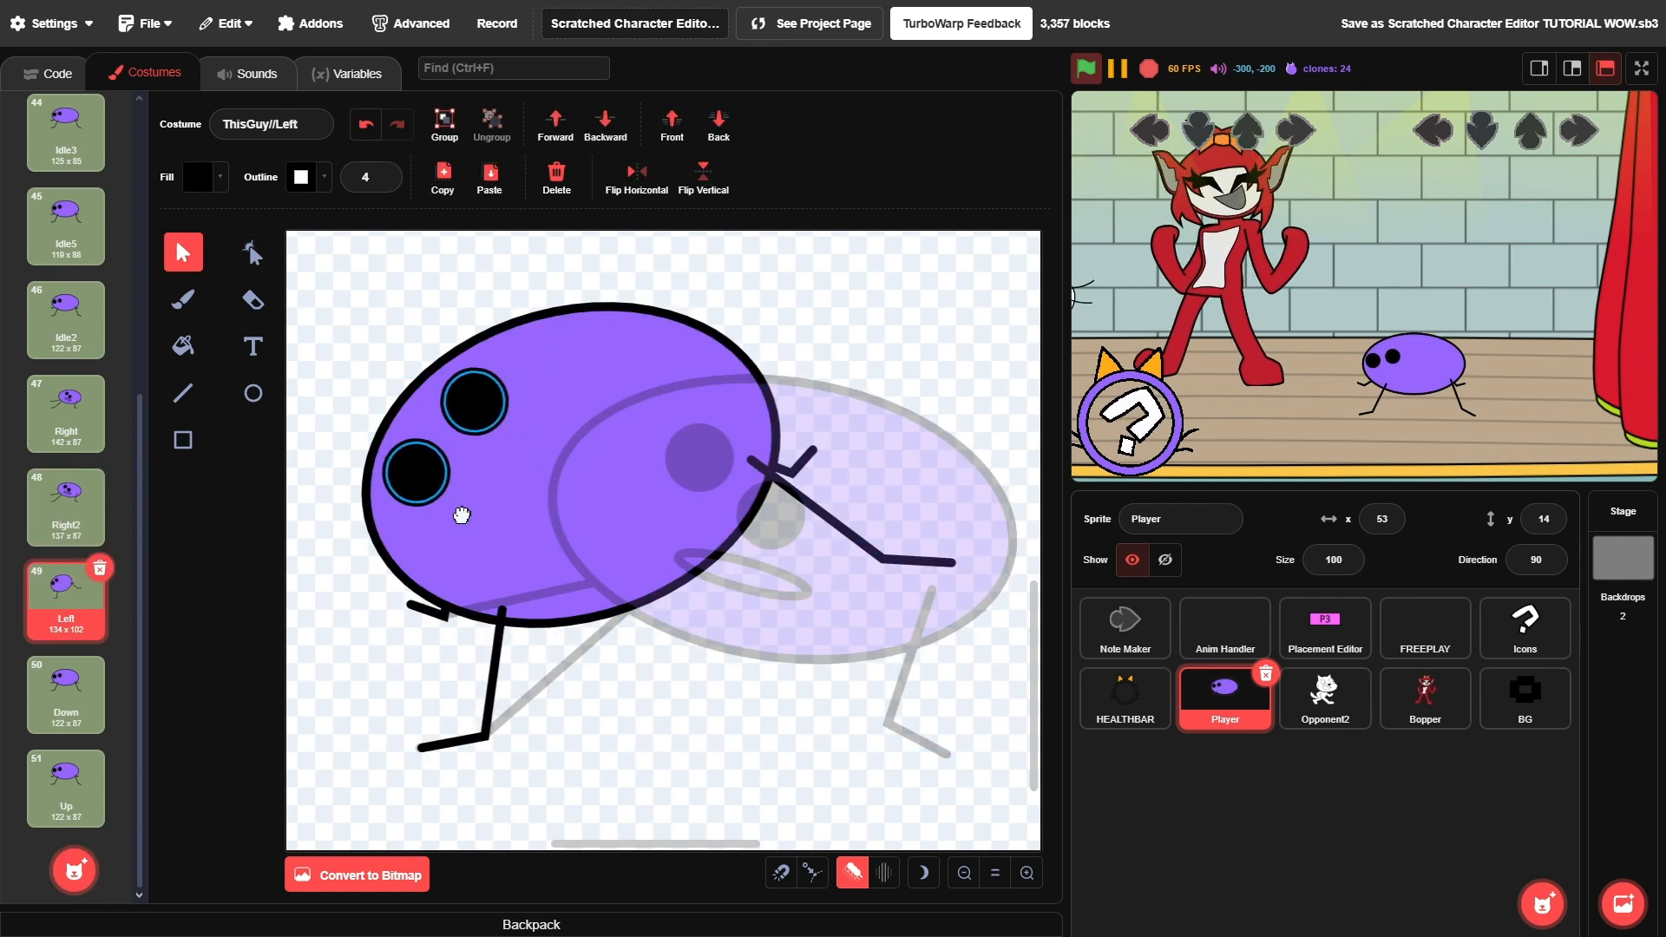
- Draw a slanted oval mouth beside the eyes in the Left costume and duplicate that costume
{"action": "left_click", "coordinate": [254, 393]}
{"action": "left_click_drag", "start_coordinate": [473, 427], "coordinate": [523, 560]}
{"action": "right_click", "coordinate": [59, 596]}
{"action": "left_click", "coordinate": [75, 617]}
- Refine the original Left costume by reshaping its raised rear leg and feet, comparing with onion skinning
{"action": "left_click", "coordinate": [66, 530]}
{"action": "left_click", "coordinate": [183, 252]}
{"action": "left_click", "coordinate": [853, 873]}
{"action": "left_click", "coordinate": [253, 253]}
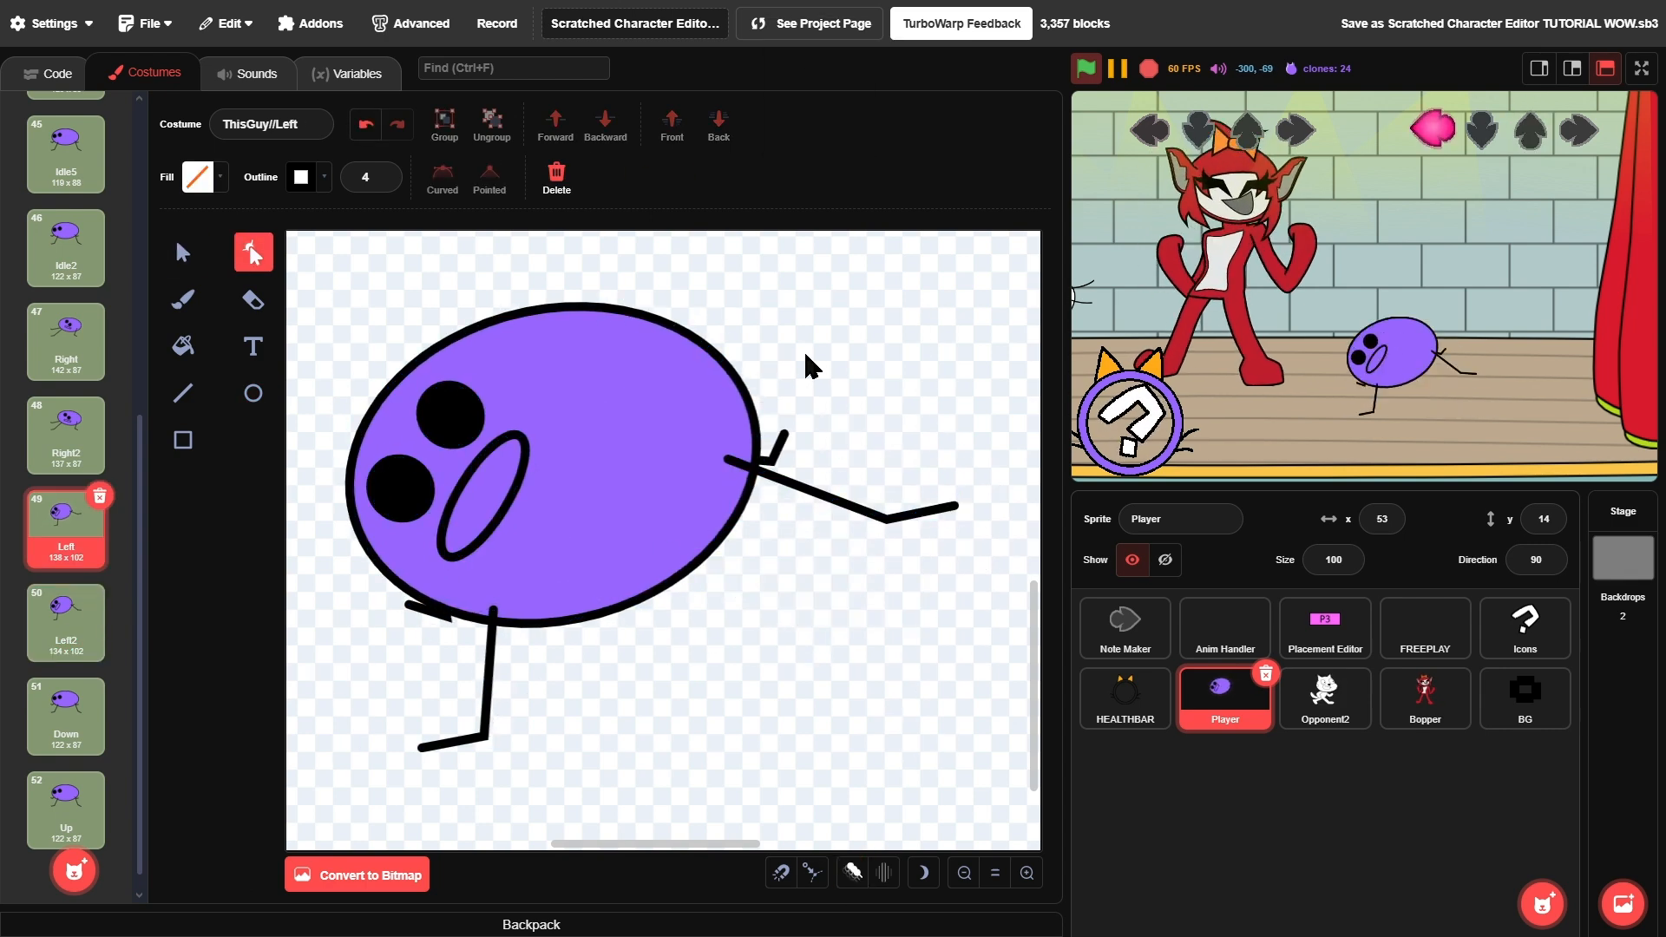
{"action": "left_click", "coordinate": [183, 253]}
{"action": "left_click", "coordinate": [252, 252]}
{"action": "left_click", "coordinate": [853, 873]}
{"action": "left_click", "coordinate": [183, 252]}
{"action": "left_click", "coordinate": [253, 253]}
- In the Down costume, spread the legs outward and lower the body with the eyes into a crouch
{"action": "left_click", "coordinate": [52, 718]}
{"action": "left_click", "coordinate": [183, 253]}
{"action": "left_click", "coordinate": [888, 722]}
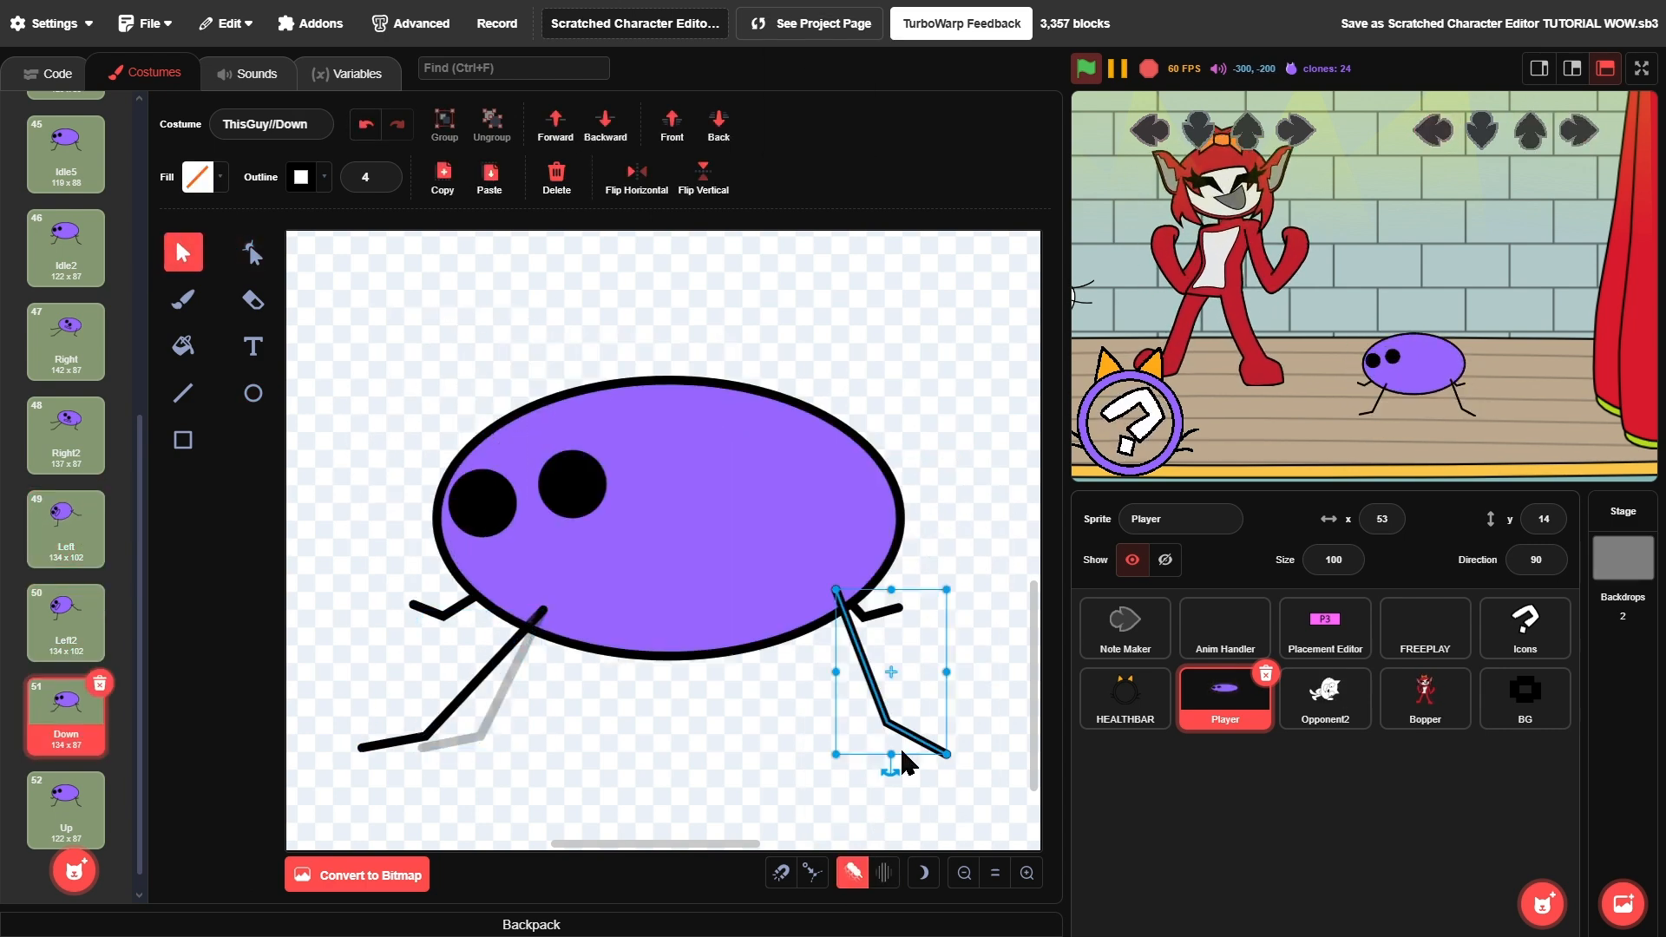
{"action": "left_click_drag", "start_coordinate": [669, 486], "coordinate": [669, 554]}
{"action": "left_click", "coordinate": [253, 253]}
{"action": "left_click_drag", "start_coordinate": [901, 608], "coordinate": [934, 614]}
- Draw a small unfilled oval mouth below the eyes in the Down costume
{"action": "left_click", "coordinate": [183, 253]}
{"action": "left_click", "coordinate": [254, 393]}
{"action": "left_click", "coordinate": [254, 393]}
{"action": "scroll", "coordinate": [607, 651], "scroll_direction": "up", "scroll_amount": 3}
{"action": "left_click_drag", "start_coordinate": [471, 692], "coordinate": [543, 738]}
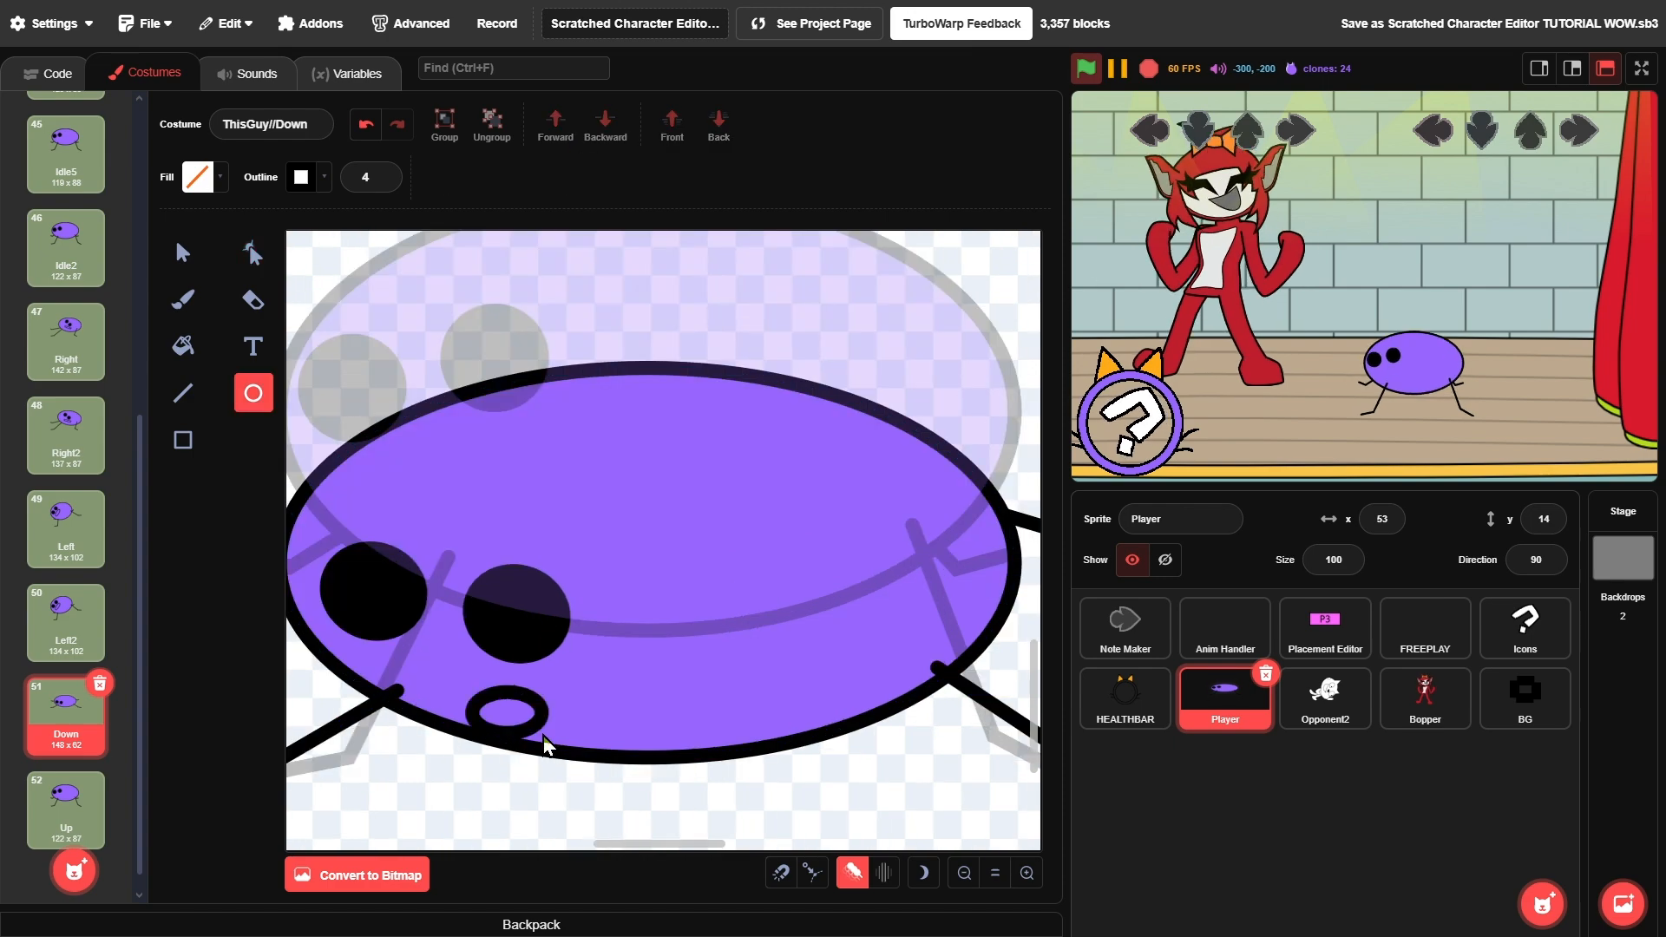
- Duplicate the Down costume and stretch the first copy's whole drawing wider and flatter
{"action": "left_click", "coordinate": [183, 253]}
{"action": "key", "text": "ctrl+a"}
{"action": "left_click_drag", "start_coordinate": [434, 544], "coordinate": [423, 543]}
{"action": "left_click", "coordinate": [532, 573]}
{"action": "left_click", "coordinate": [66, 530]}
- Reshape the Up costume's legs and body into a crouch with spread feet, and duplicate it as another animation frame
{"action": "left_click", "coordinate": [66, 788]}
{"action": "left_click", "coordinate": [253, 253]}
{"action": "left_click_drag", "start_coordinate": [535, 764], "coordinate": [683, 700]}
{"action": "left_click", "coordinate": [183, 253]}
{"action": "key", "text": "ctrl+a"}
{"action": "right_click", "coordinate": [54, 762]}
{"action": "left_click", "coordinate": [91, 482]}
- Duplicate the Up costume again and squeeze the drawing narrower for a tall stretched pose
{"action": "right_click", "coordinate": [70, 692]}
{"action": "left_click", "coordinate": [105, 417]}
{"action": "left_click_drag", "start_coordinate": [815, 593], "coordinate": [727, 594]}
- Duplicate the tall Up frame, stretch the whole drawing into a thinner pose, and open the Up2 costume
{"action": "right_click", "coordinate": [66, 594]}
{"action": "left_click", "coordinate": [100, 608]}
{"action": "left_click", "coordinate": [65, 594]}
{"action": "key", "text": "ctrl+a"}
{"action": "left_click_drag", "start_coordinate": [684, 573], "coordinate": [707, 509]}
{"action": "left_click", "coordinate": [66, 786]}
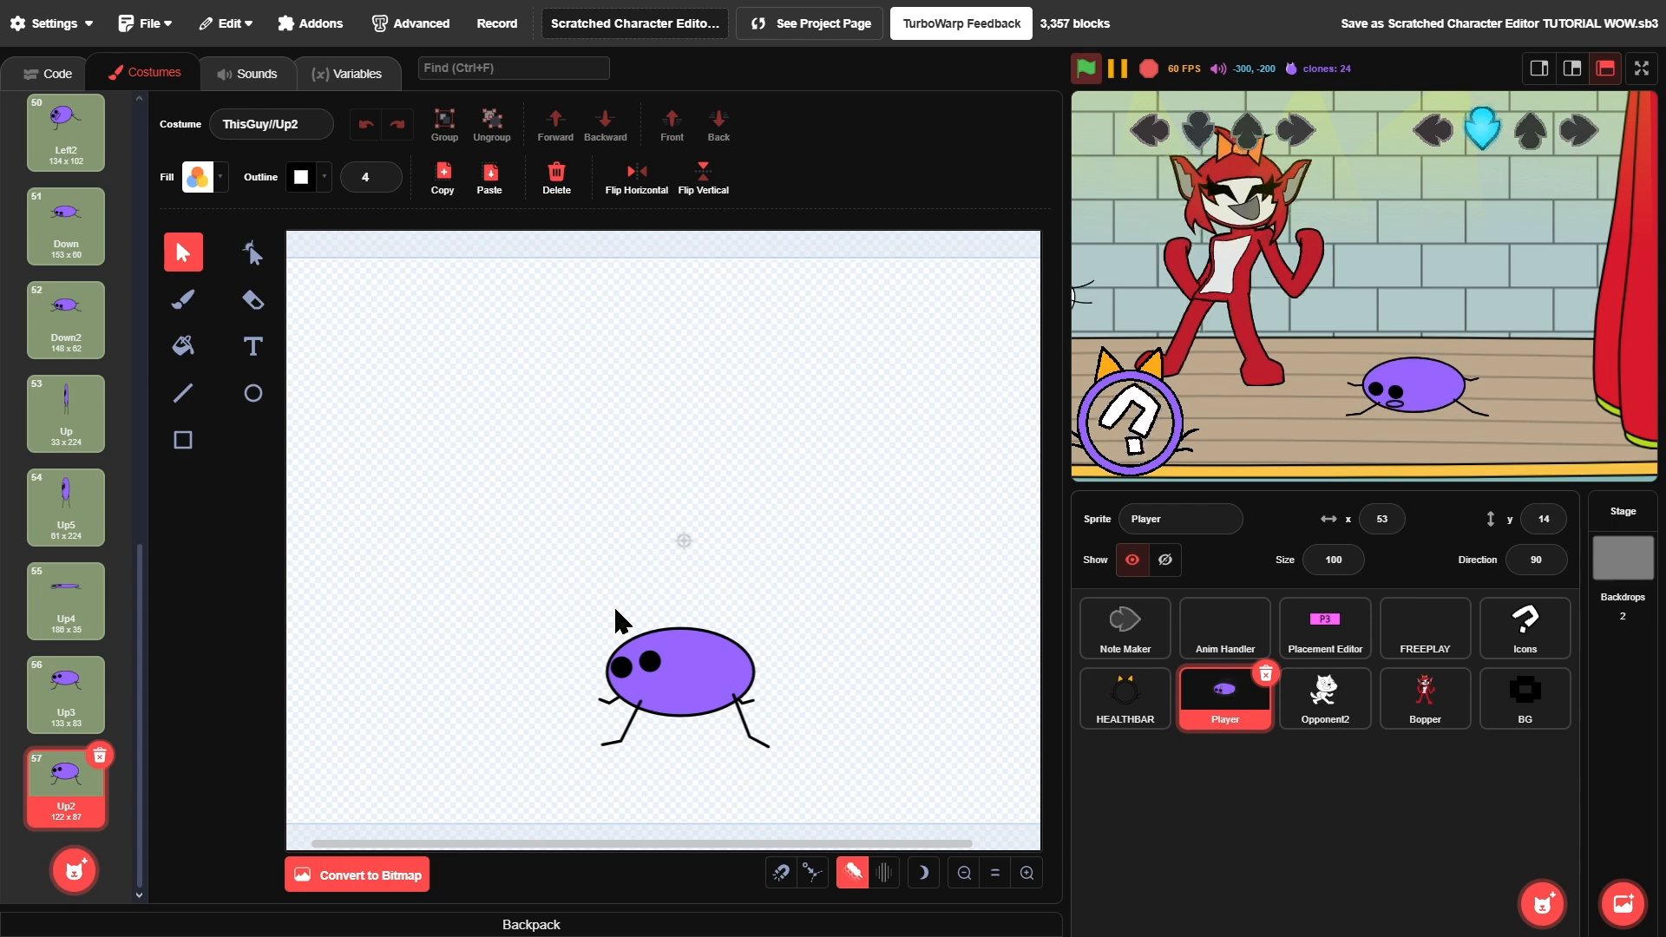
{"action": "key", "text": "a"}
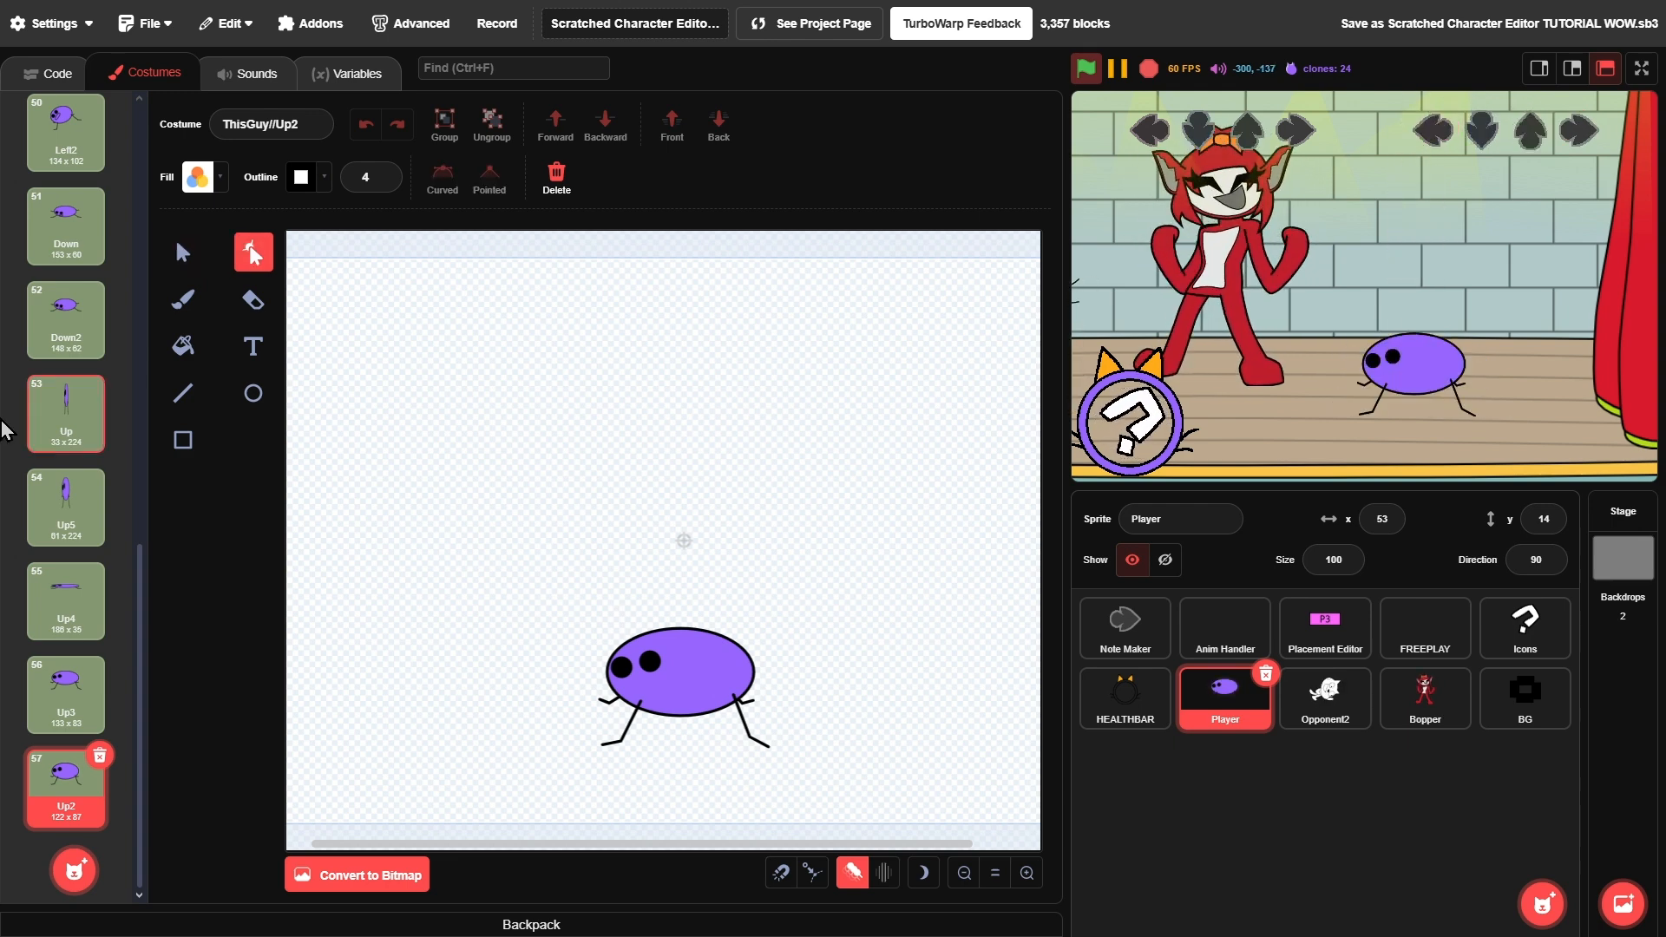
- Look over the Up costume and the contents of the DONTDELETE folder, and reopen the Up2 costume
{"action": "left_click", "coordinate": [73, 435]}
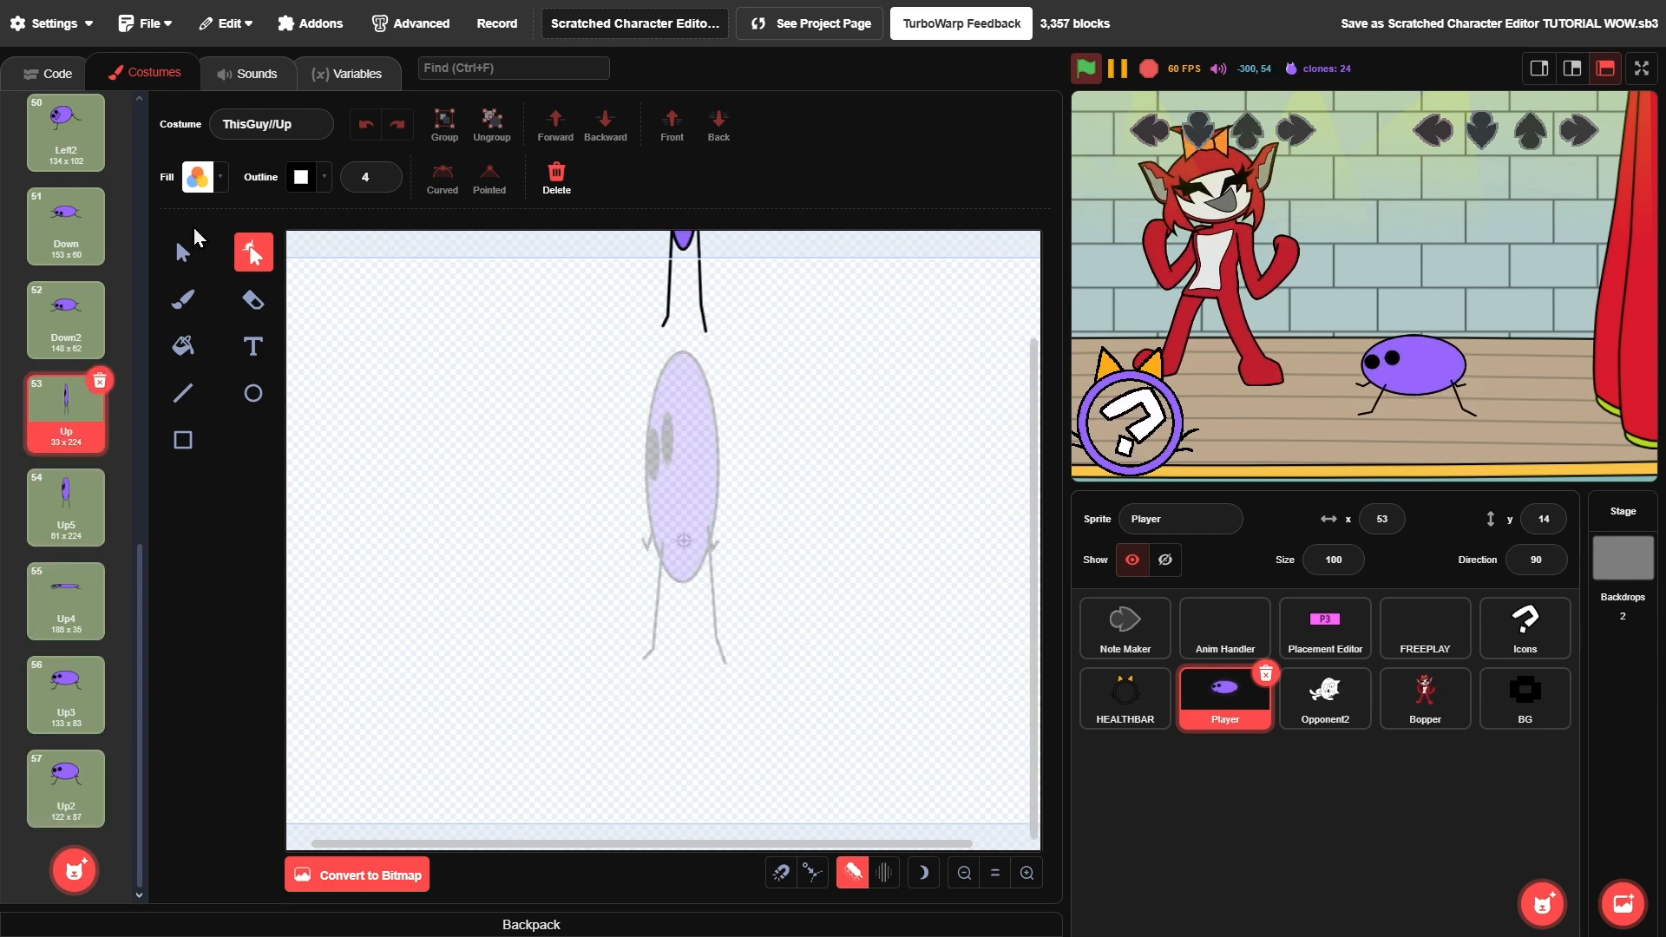
{"action": "left_click", "coordinate": [107, 762]}
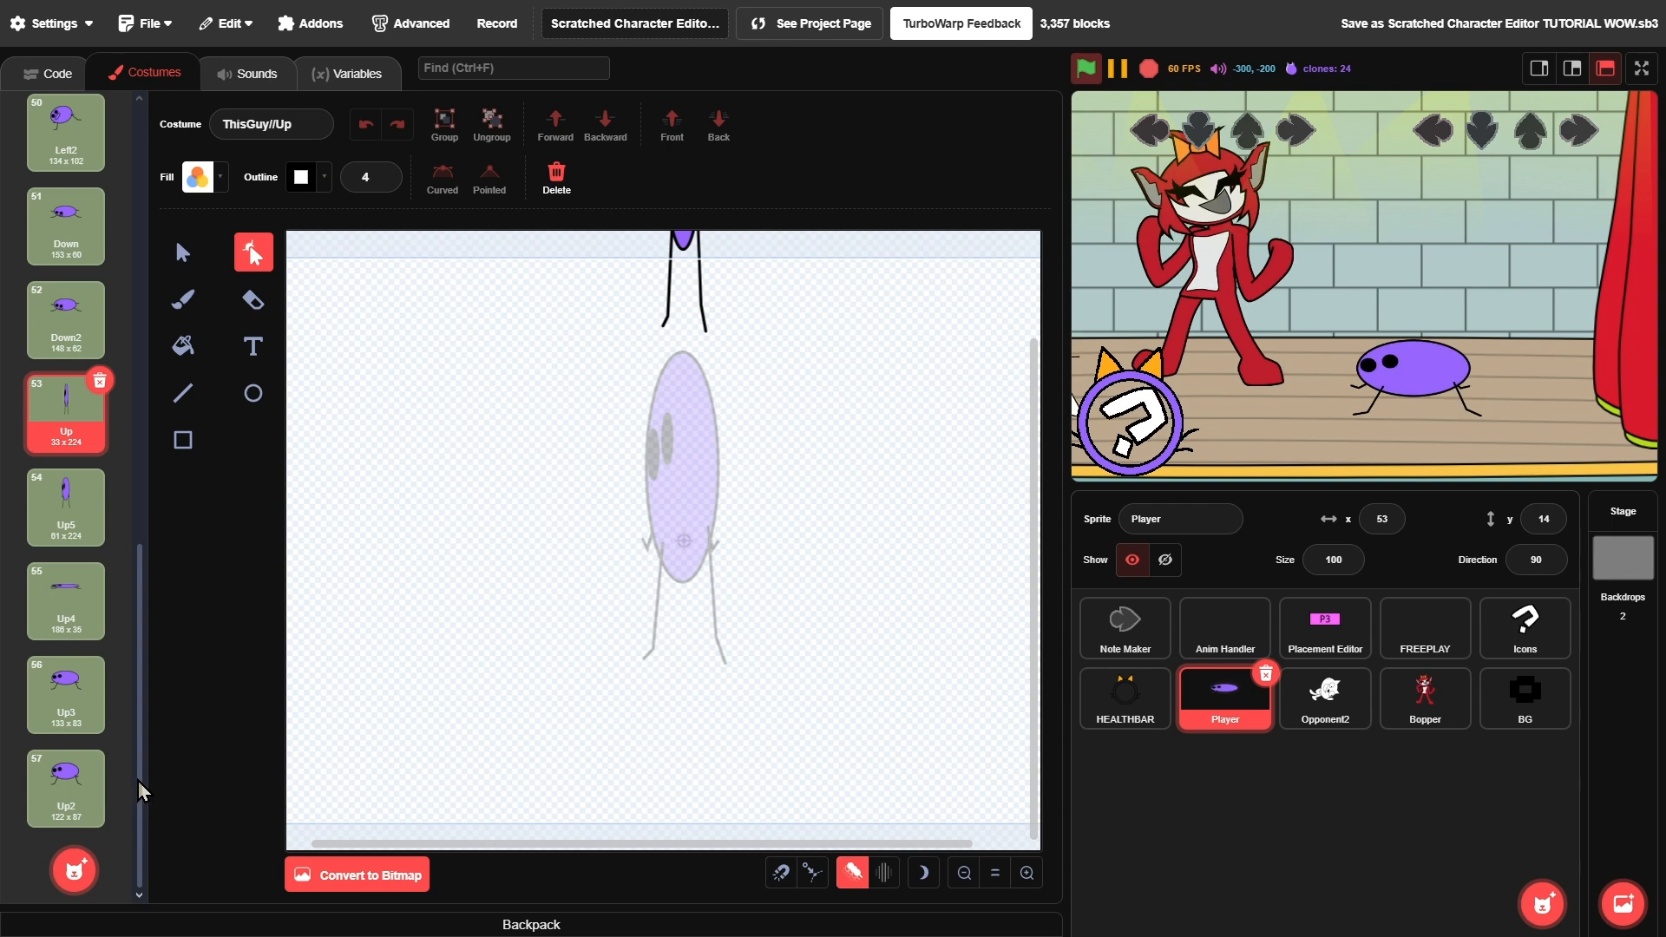
{"action": "left_click_drag", "start_coordinate": [138, 810], "coordinate": [116, 217]}
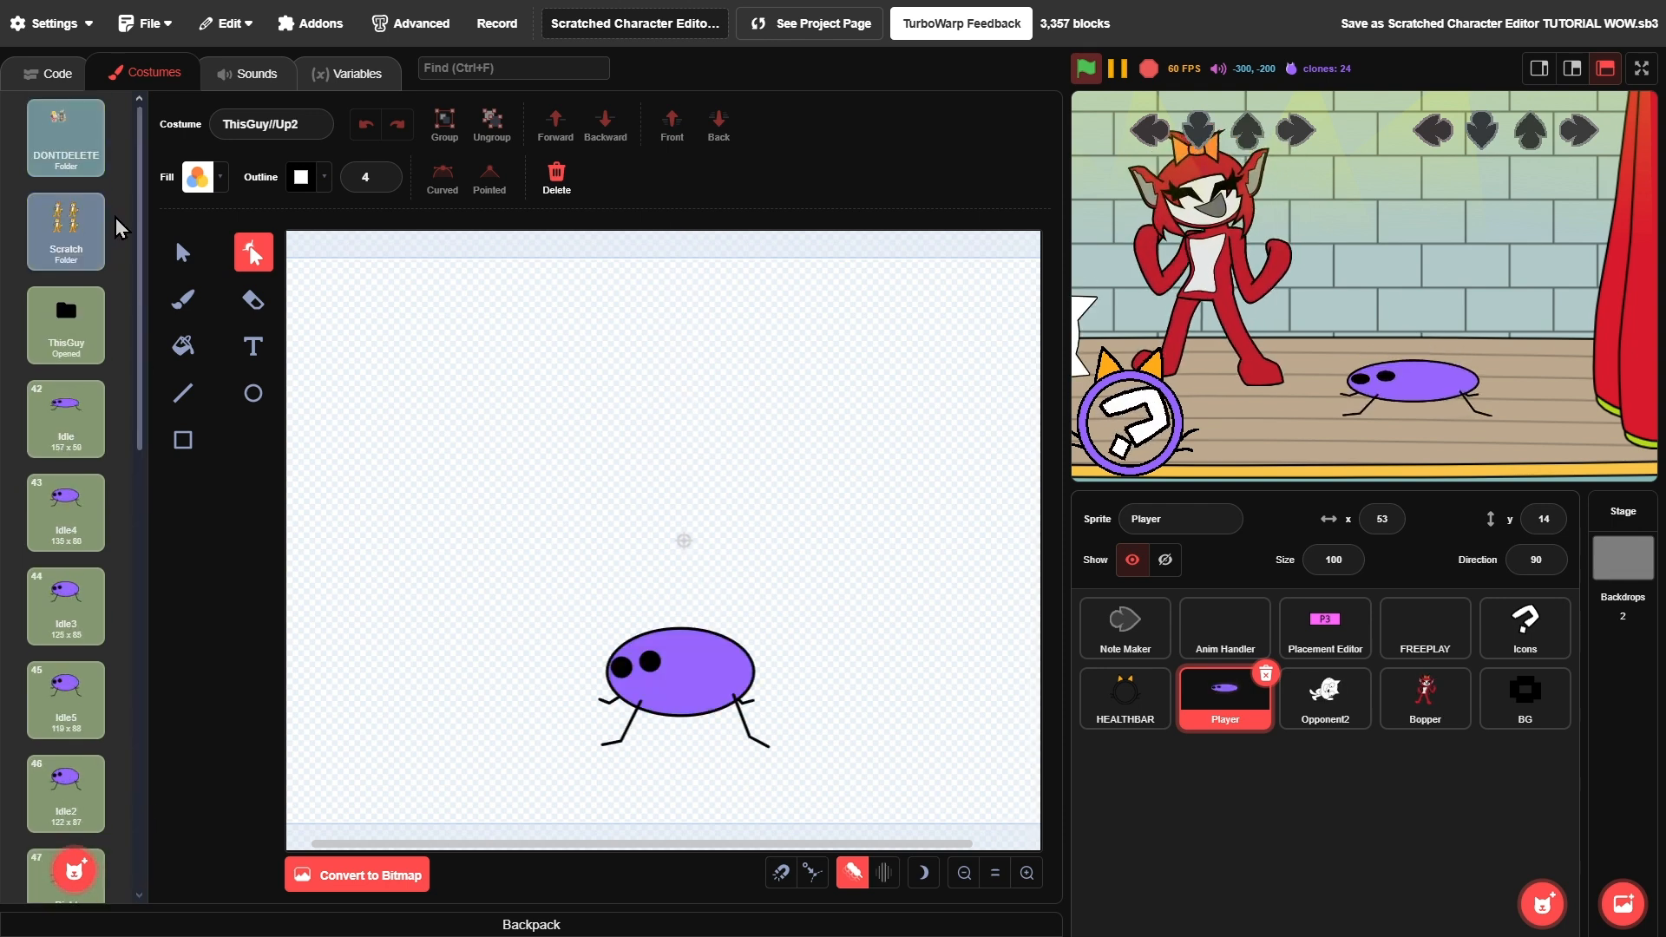
{"action": "left_click", "coordinate": [56, 235]}
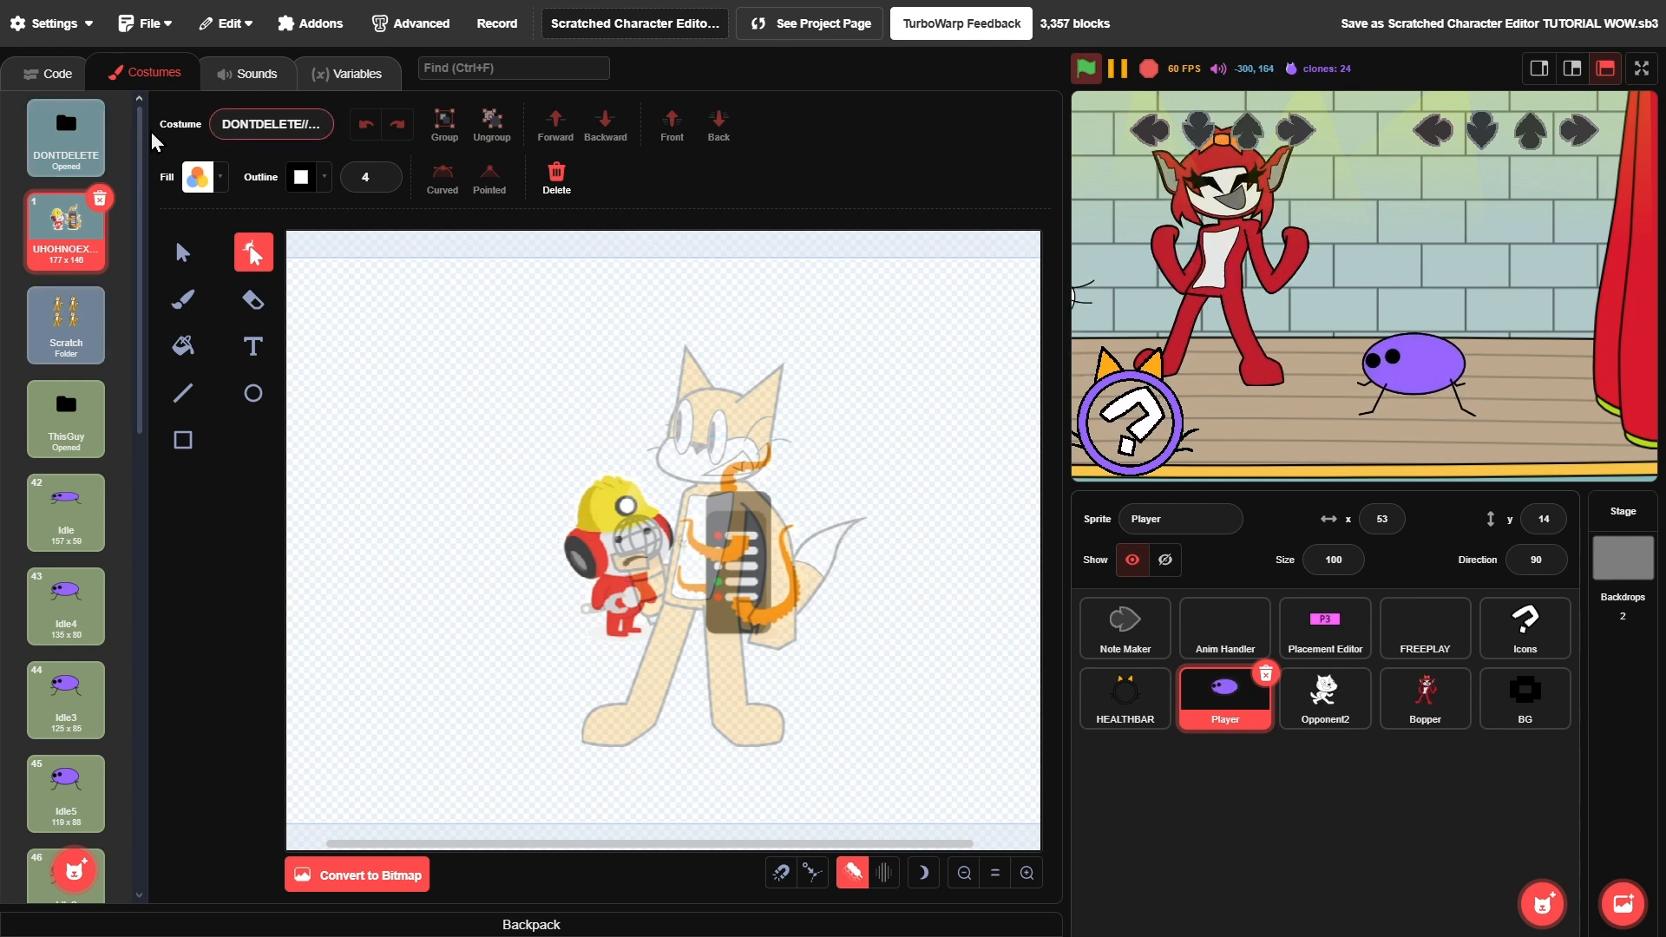
{"action": "left_click", "coordinate": [76, 151]}
{"action": "left_click_drag", "start_coordinate": [140, 226], "coordinate": [123, 899]}
{"action": "left_click", "coordinate": [66, 781]}
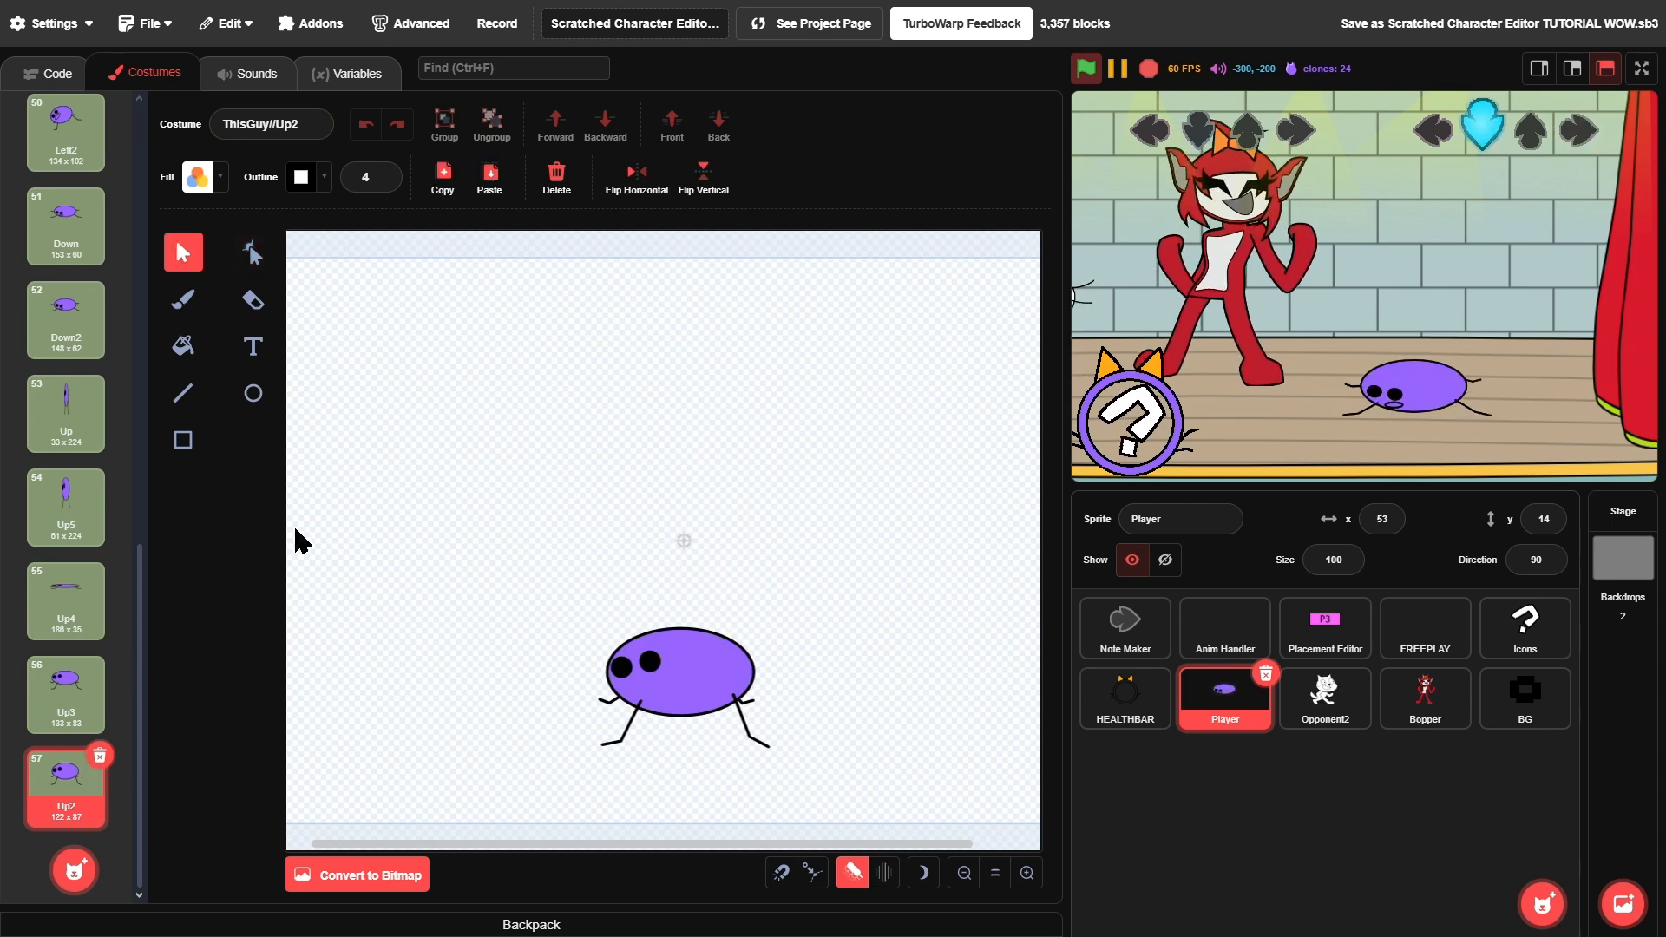
- Play-test ThisGuy's Up, Down, Left and Right animations in the running project with rapid mixed note presses
{"action": "key", "text": "w"}
{"action": "key", "text": "w"}
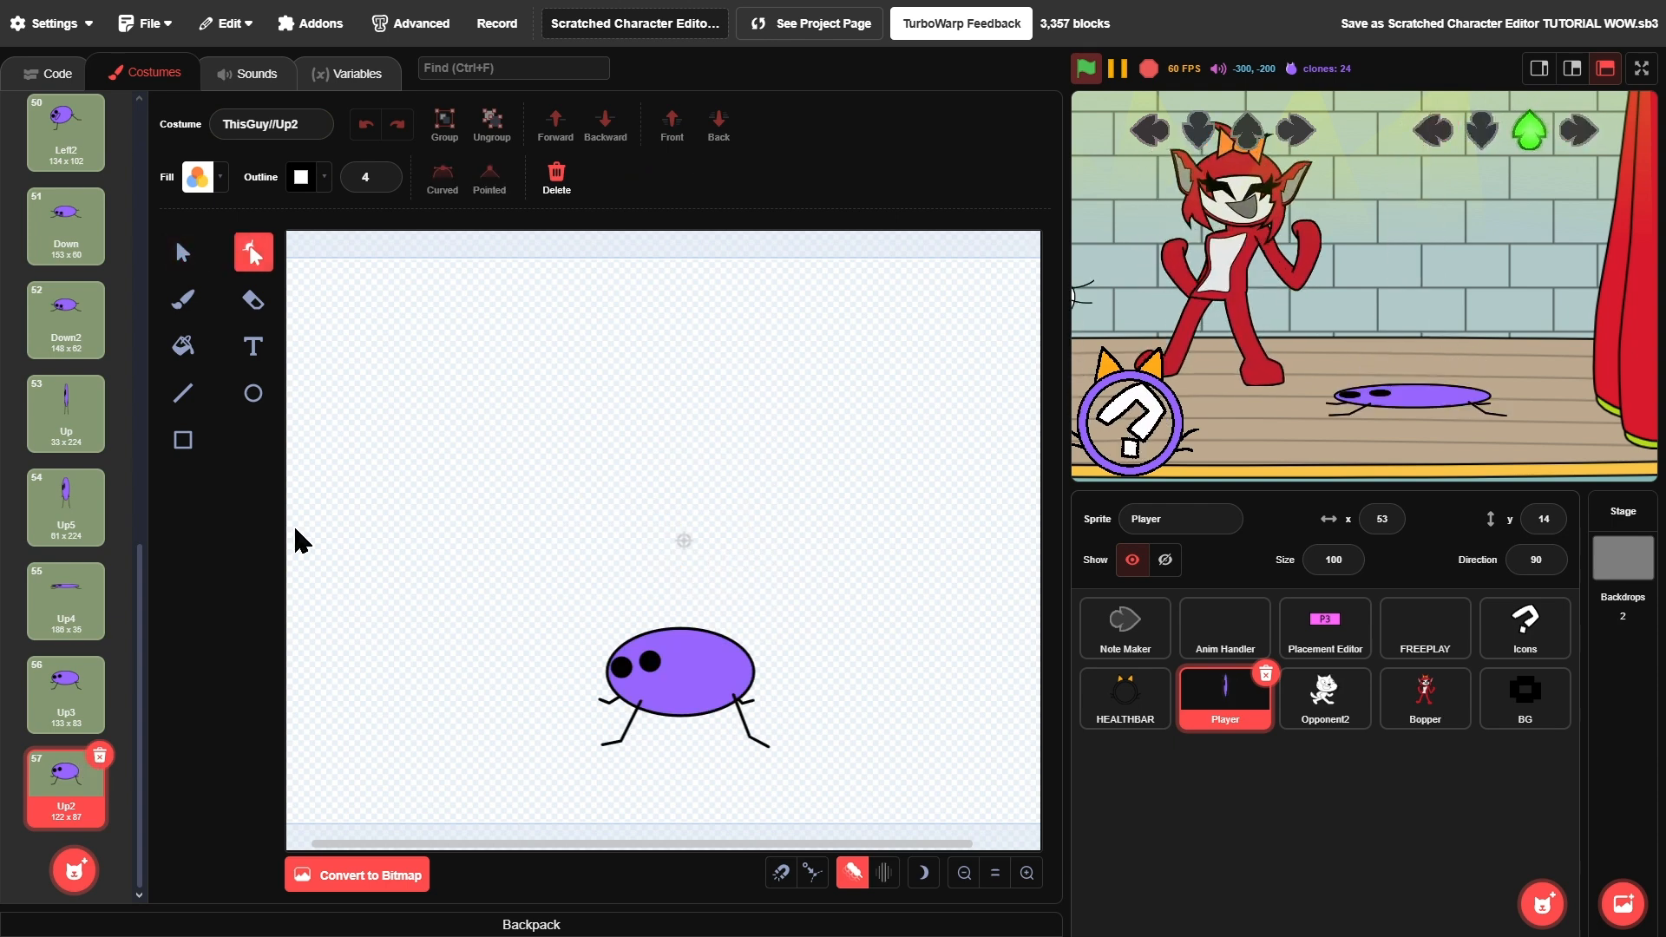
{"action": "key", "text": "s"}
{"action": "key", "text": "a"}
{"action": "key", "text": "d"}
{"action": "key", "text": "s"}
{"action": "key", "text": "a"}
{"action": "key", "text": "d"}
{"action": "key", "text": "s"}
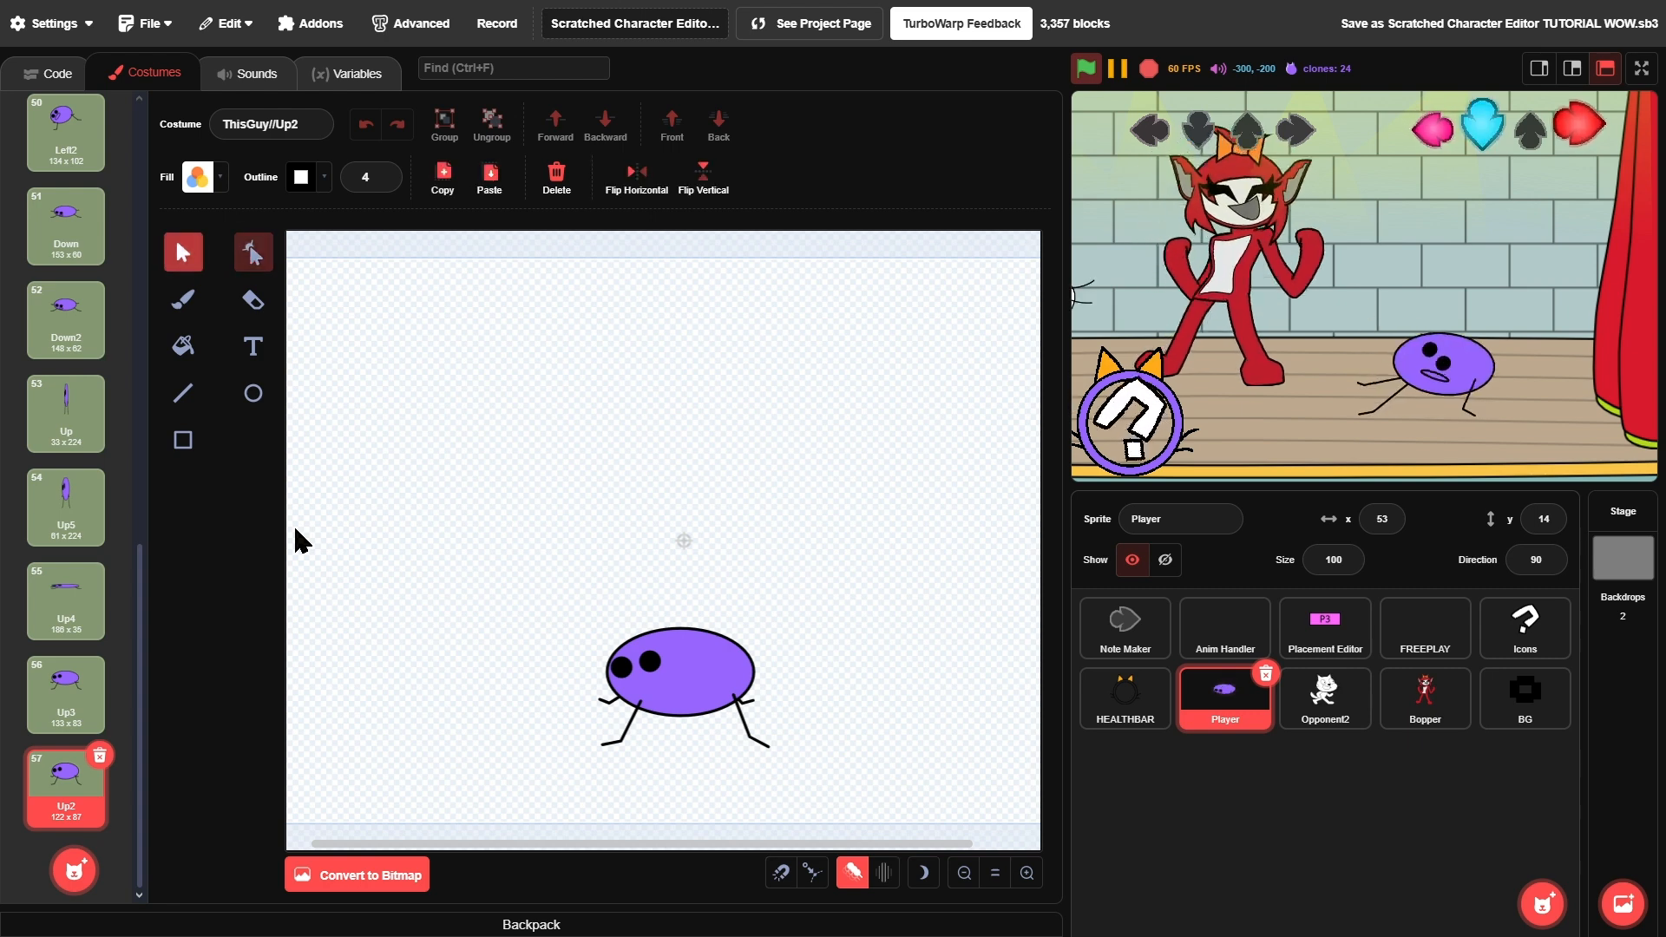
{"action": "key", "text": "a"}
{"action": "key", "text": "d"}
{"action": "key", "text": "s"}
{"action": "key", "text": "w"}
{"action": "key", "text": "a"}
{"action": "key", "text": "s"}
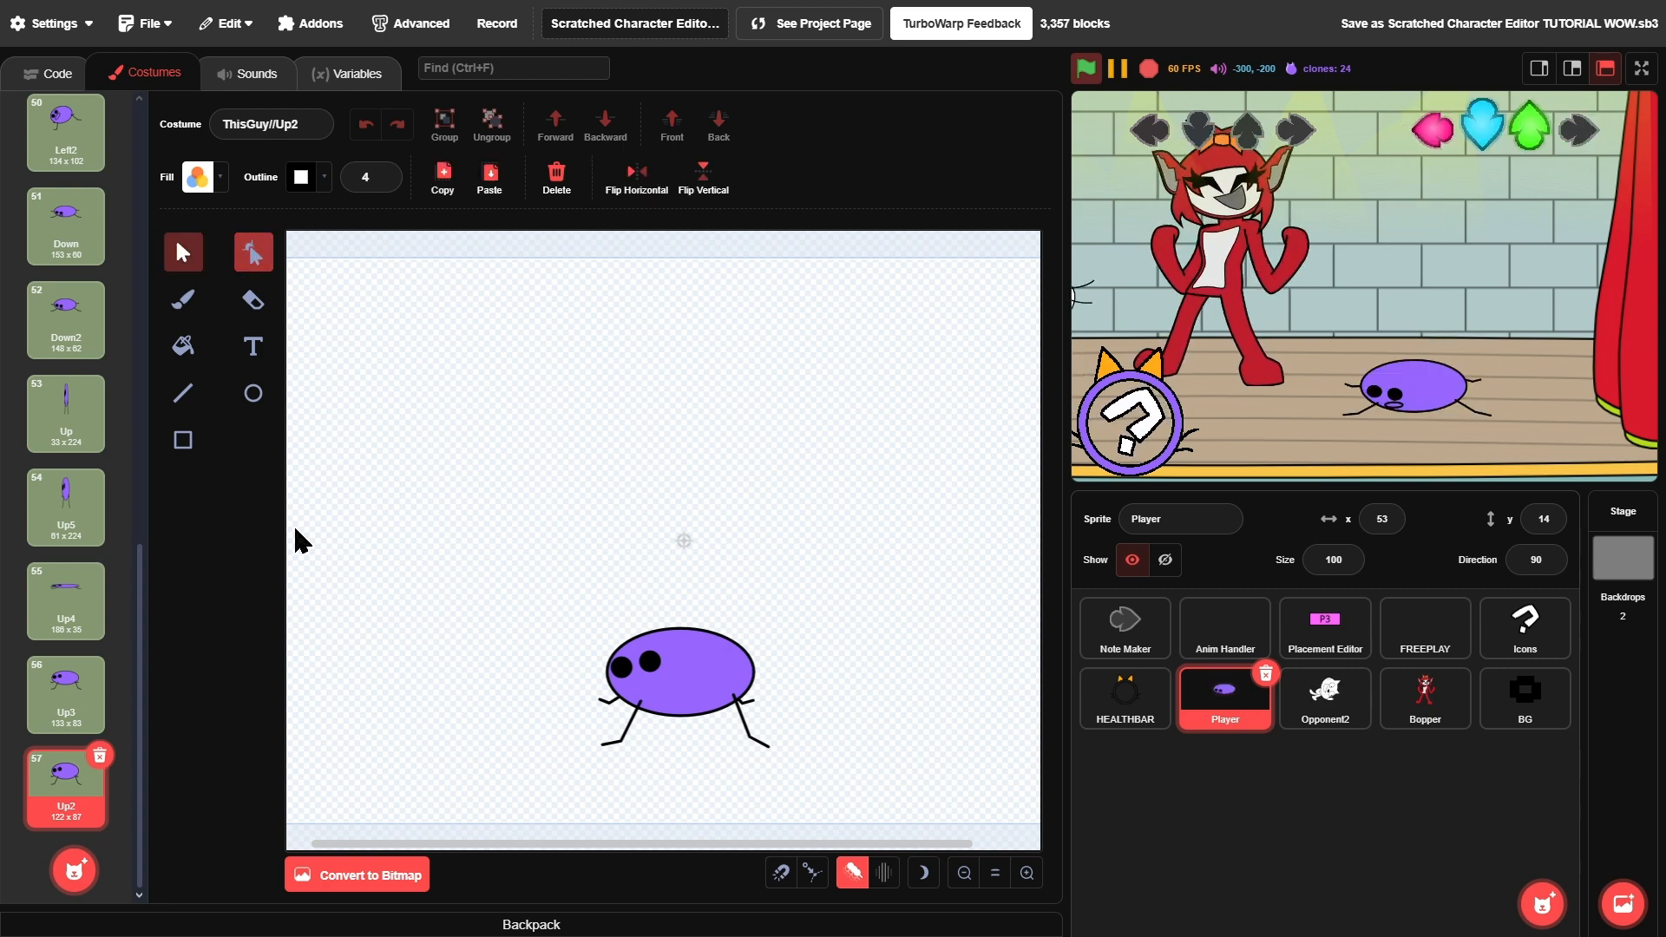
{"action": "key", "text": "a"}
{"action": "key", "text": "s"}
{"action": "key", "text": "d"}
{"action": "key", "text": "a"}
{"action": "key", "text": "w"}
{"action": "key", "text": "s"}
{"action": "key", "text": "a"}
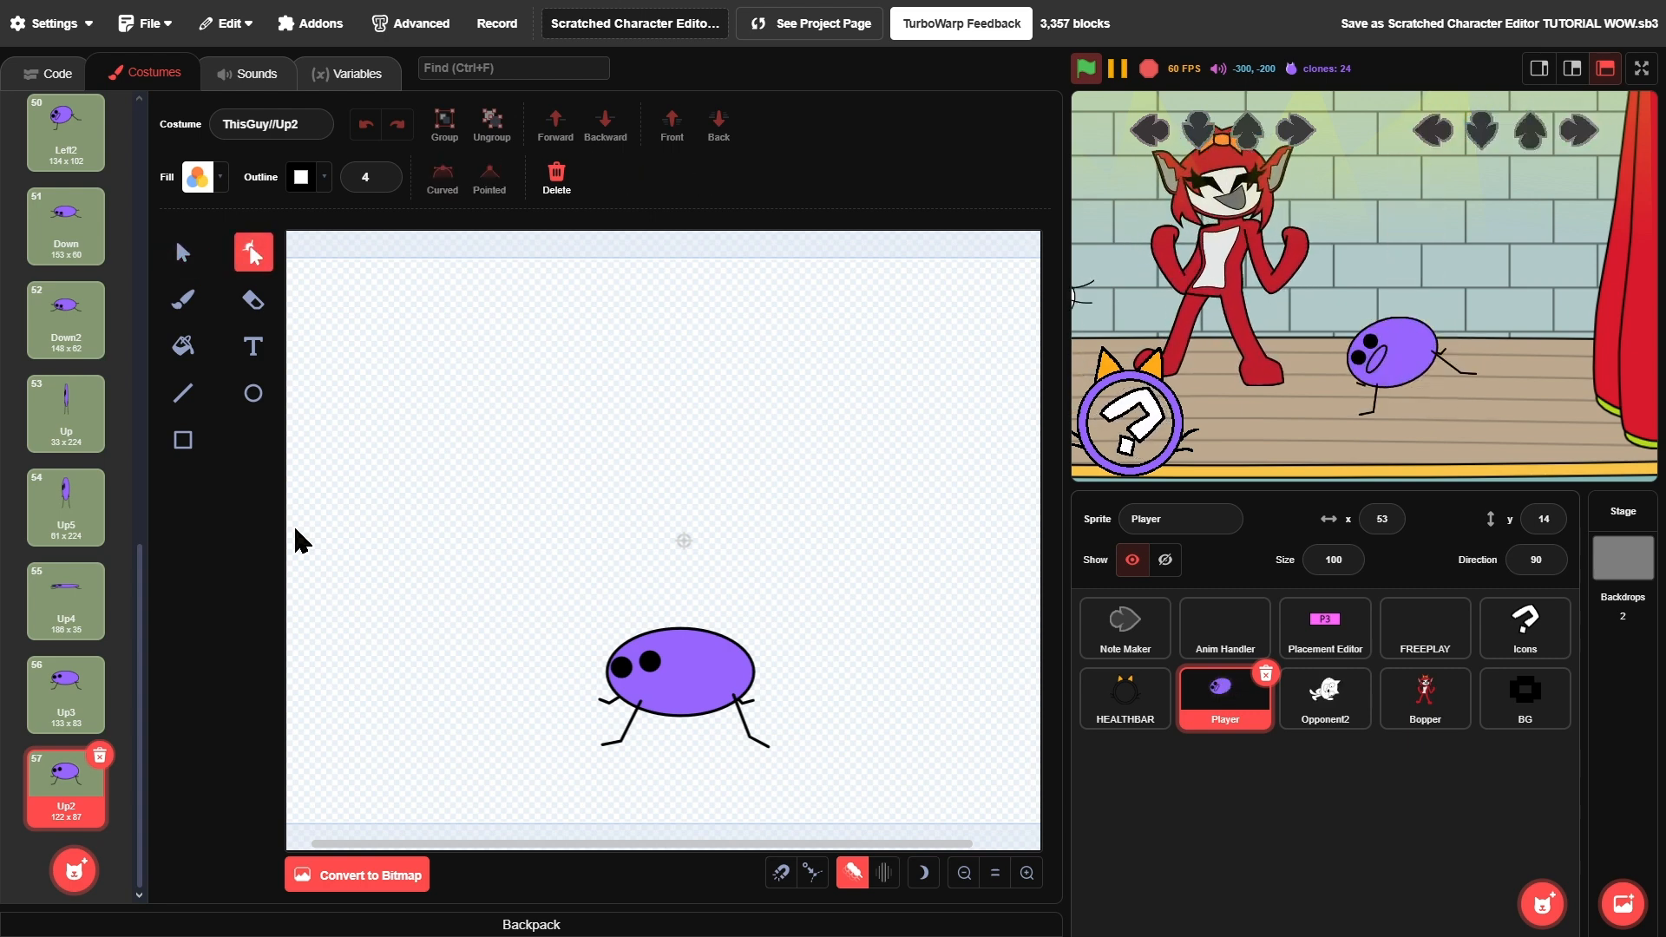
- Duplicate the Left costume, place the copy after Left2, and rename it ThisGuy//MissL
{"action": "scroll", "coordinate": [54, 321], "scroll_direction": "up", "scroll_amount": 3}
{"action": "left_click", "coordinate": [73, 325]}
{"action": "right_click", "coordinate": [70, 335]}
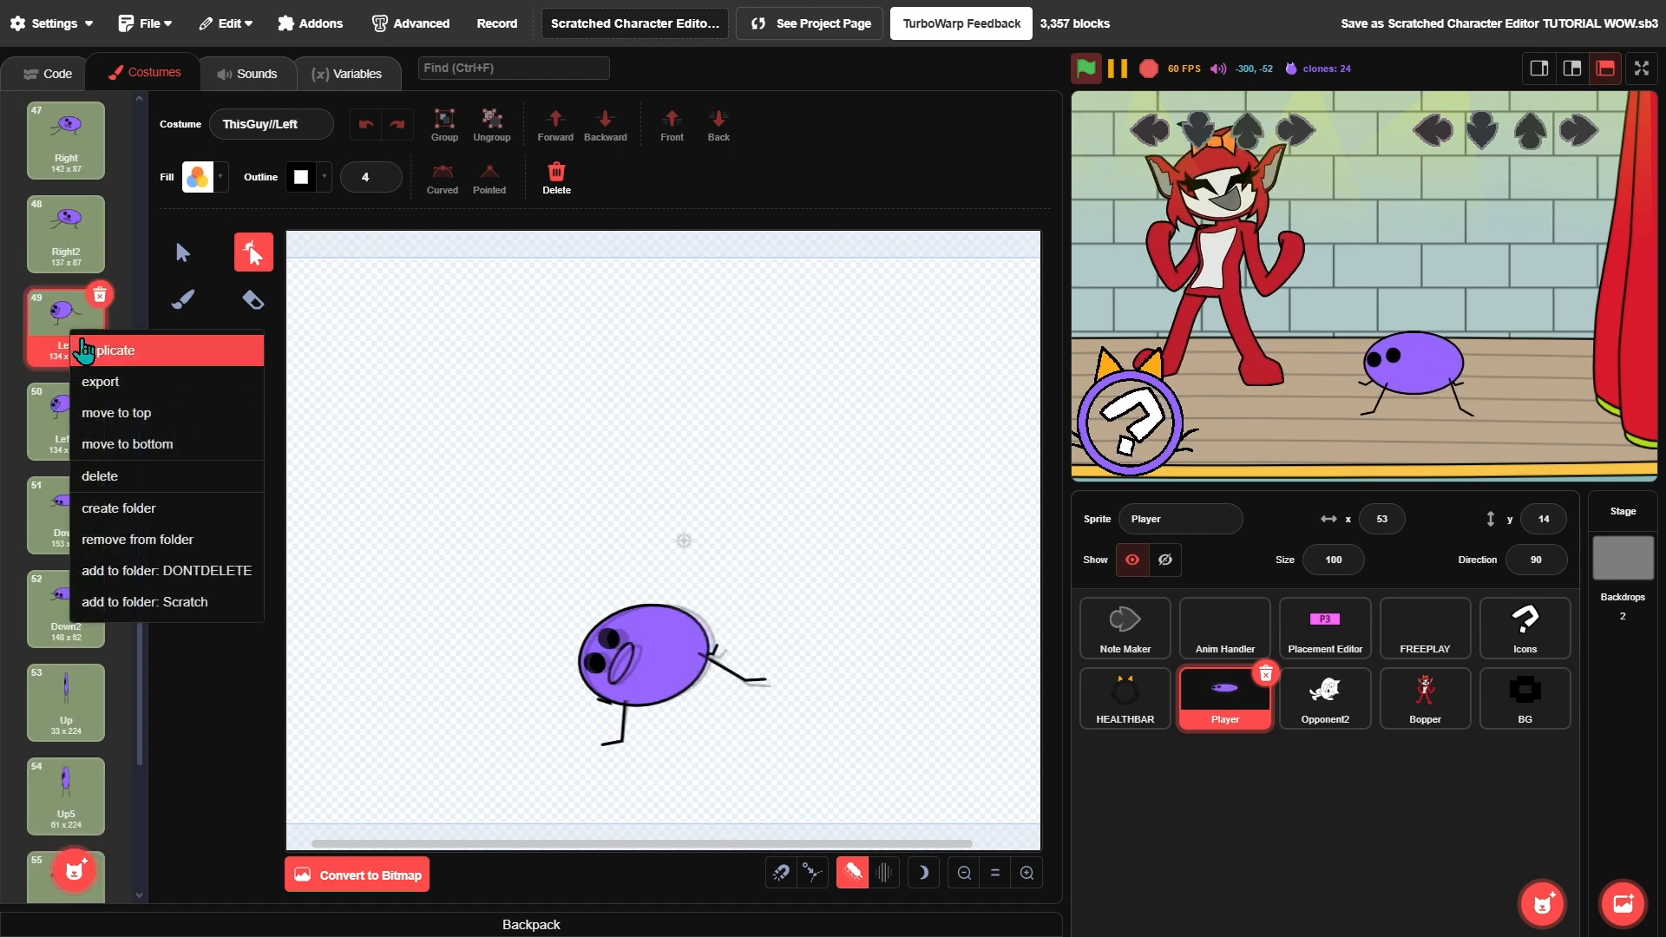
{"action": "left_click", "coordinate": [92, 346]}
{"action": "left_click_drag", "start_coordinate": [74, 415], "coordinate": [68, 504]}
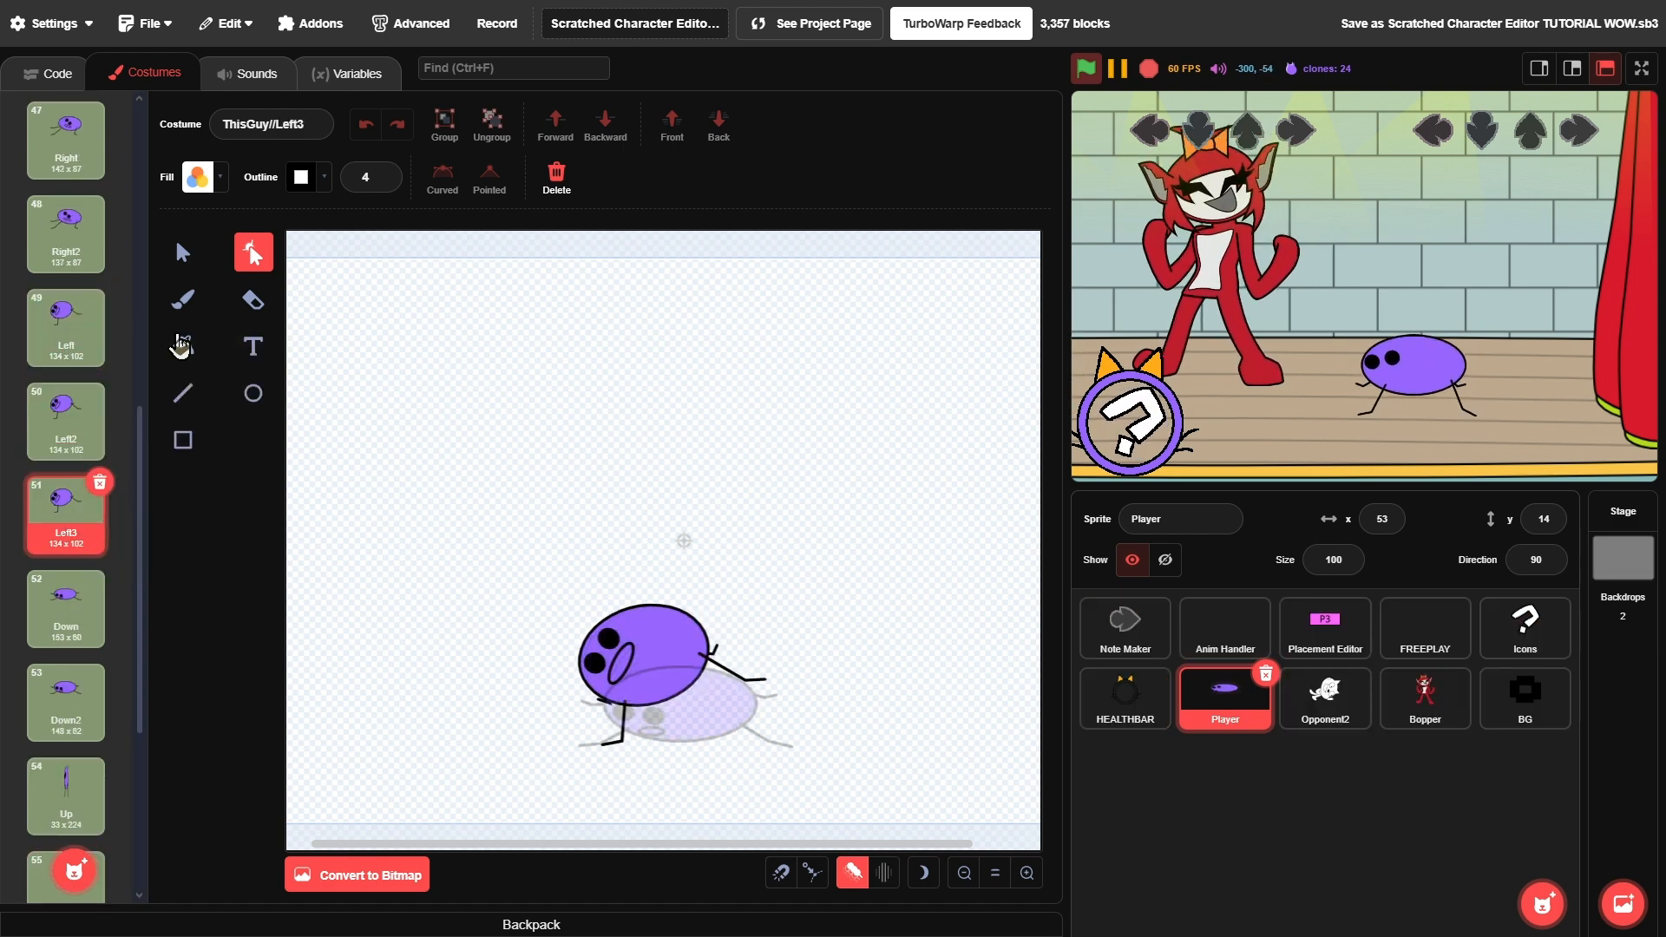
{"action": "left_click", "coordinate": [280, 122]}
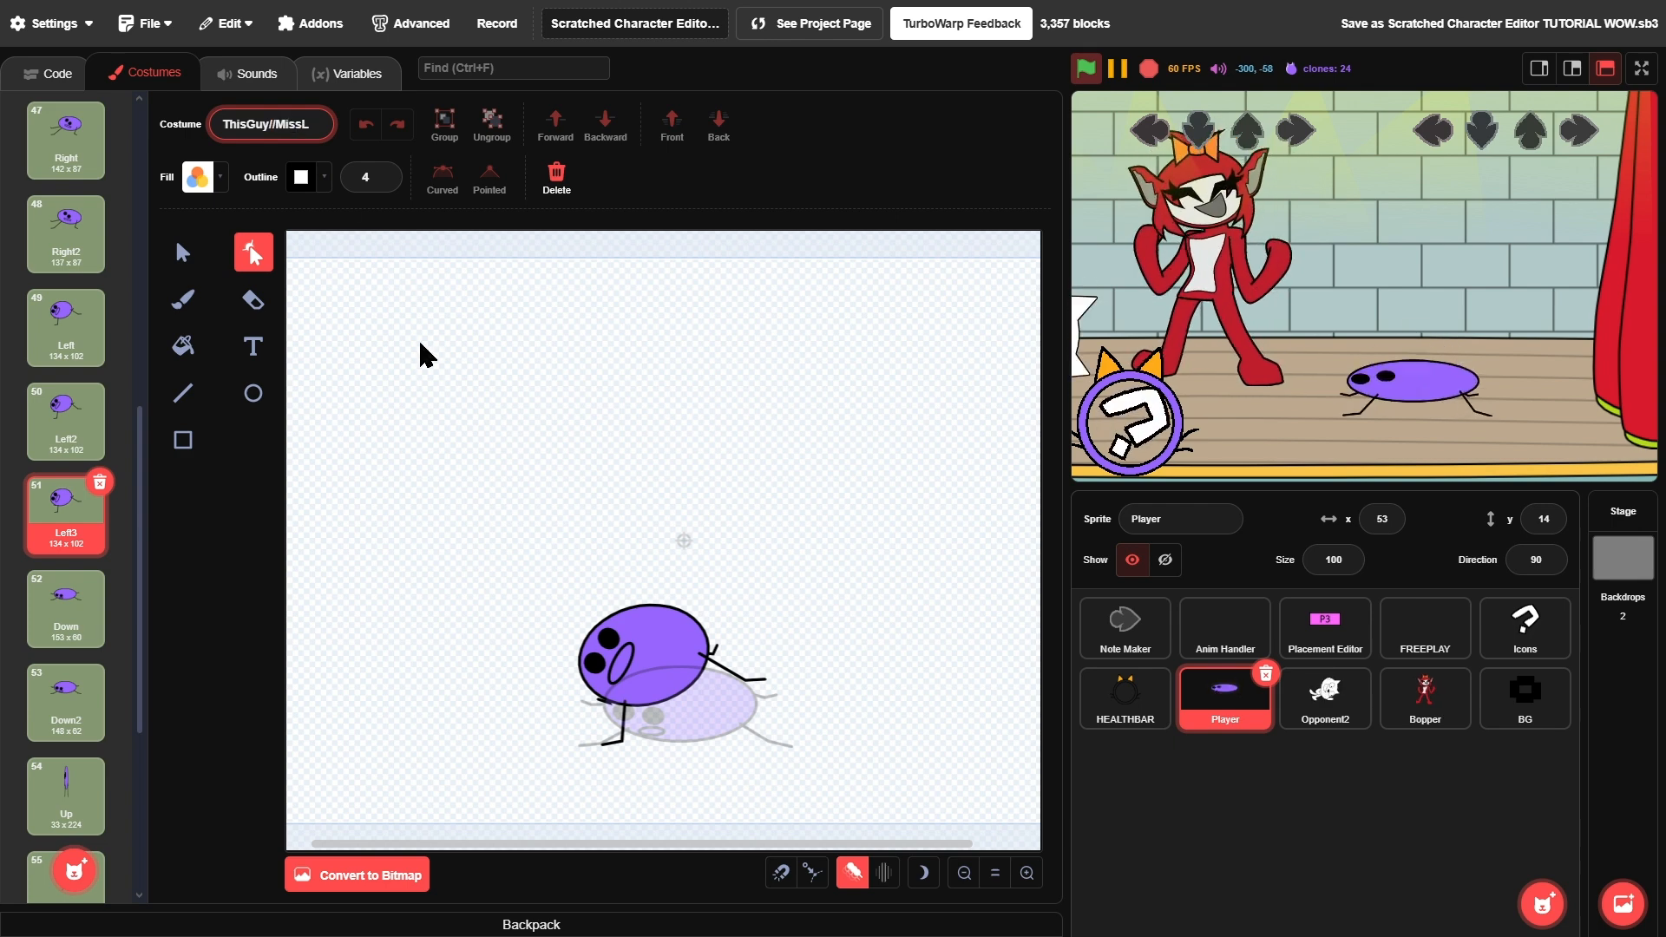
{"action": "key", "text": "Return"}
- Fill both eyes of the MissL costume with the body's purple #9966ff and shrink them slightly
{"action": "scroll", "coordinate": [625, 673], "scroll_direction": "up", "scroll_amount": 5}
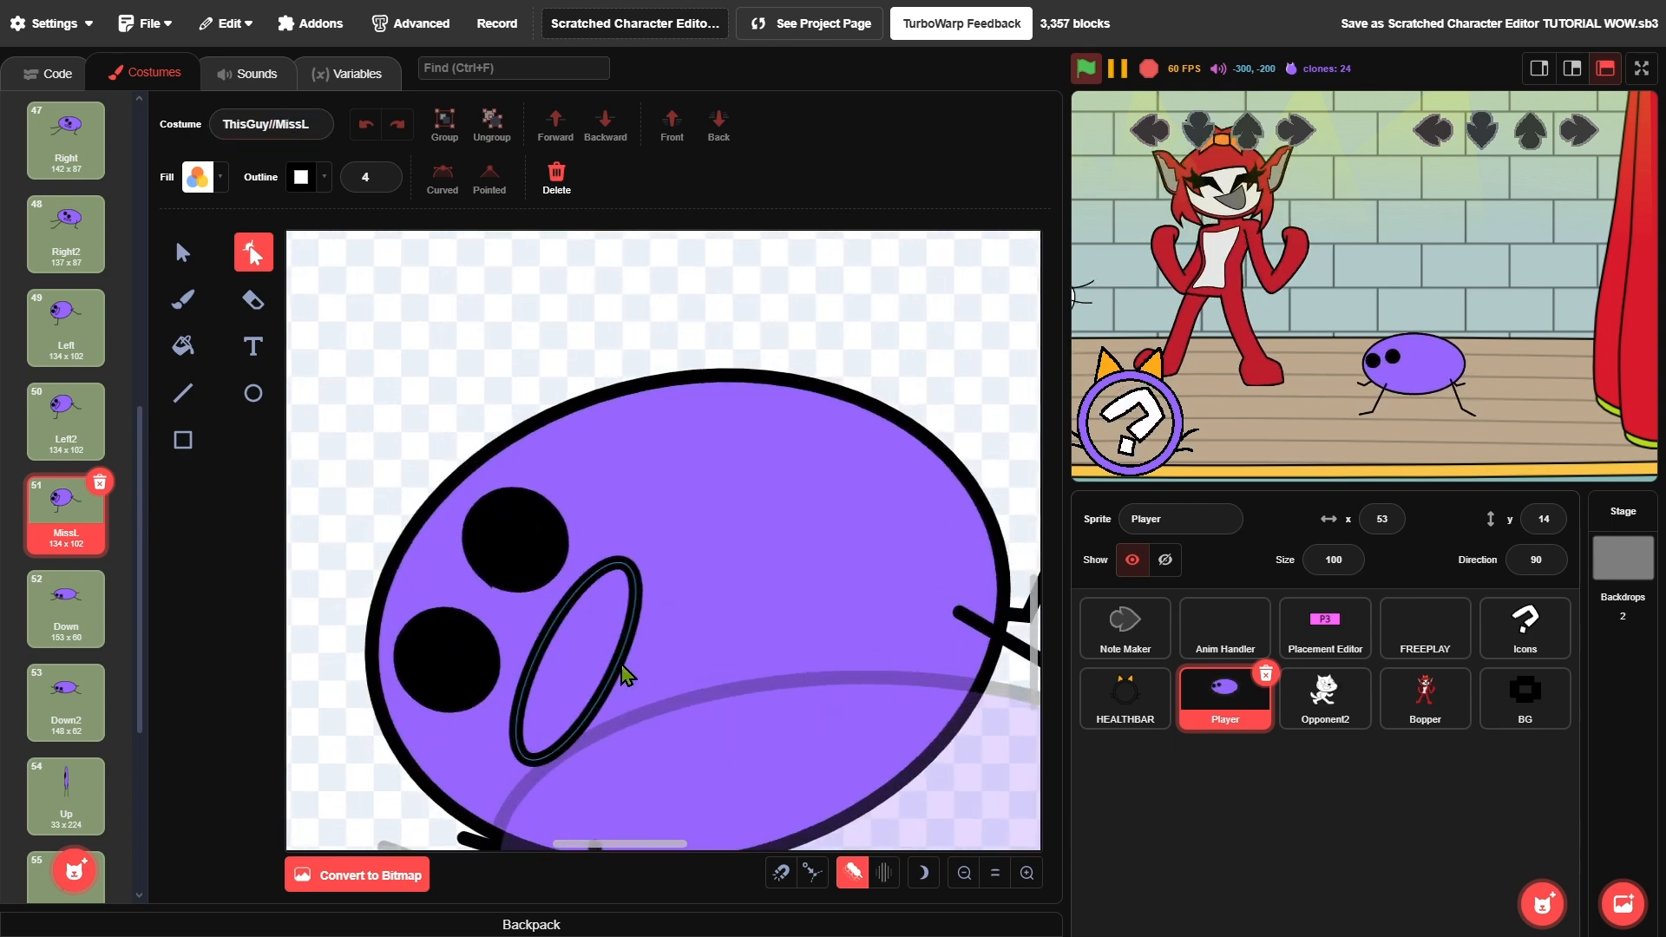
{"action": "left_click", "coordinate": [479, 644]}
{"action": "left_click", "coordinate": [510, 539], "text": "shift"}
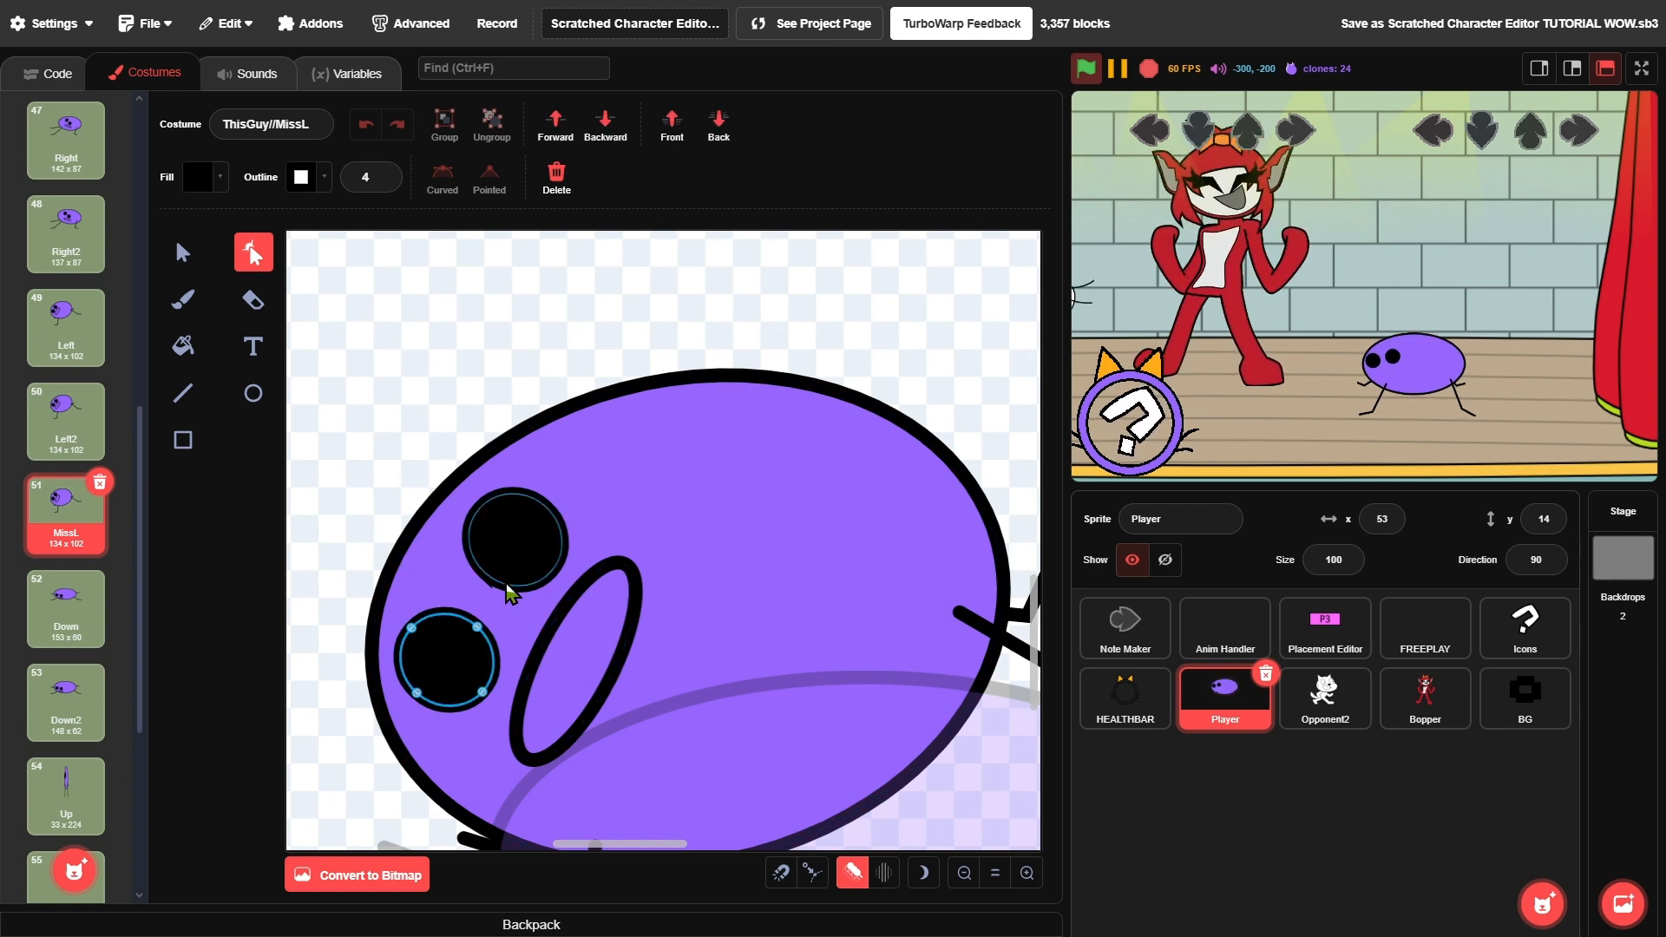
{"action": "left_click", "coordinate": [182, 251]}
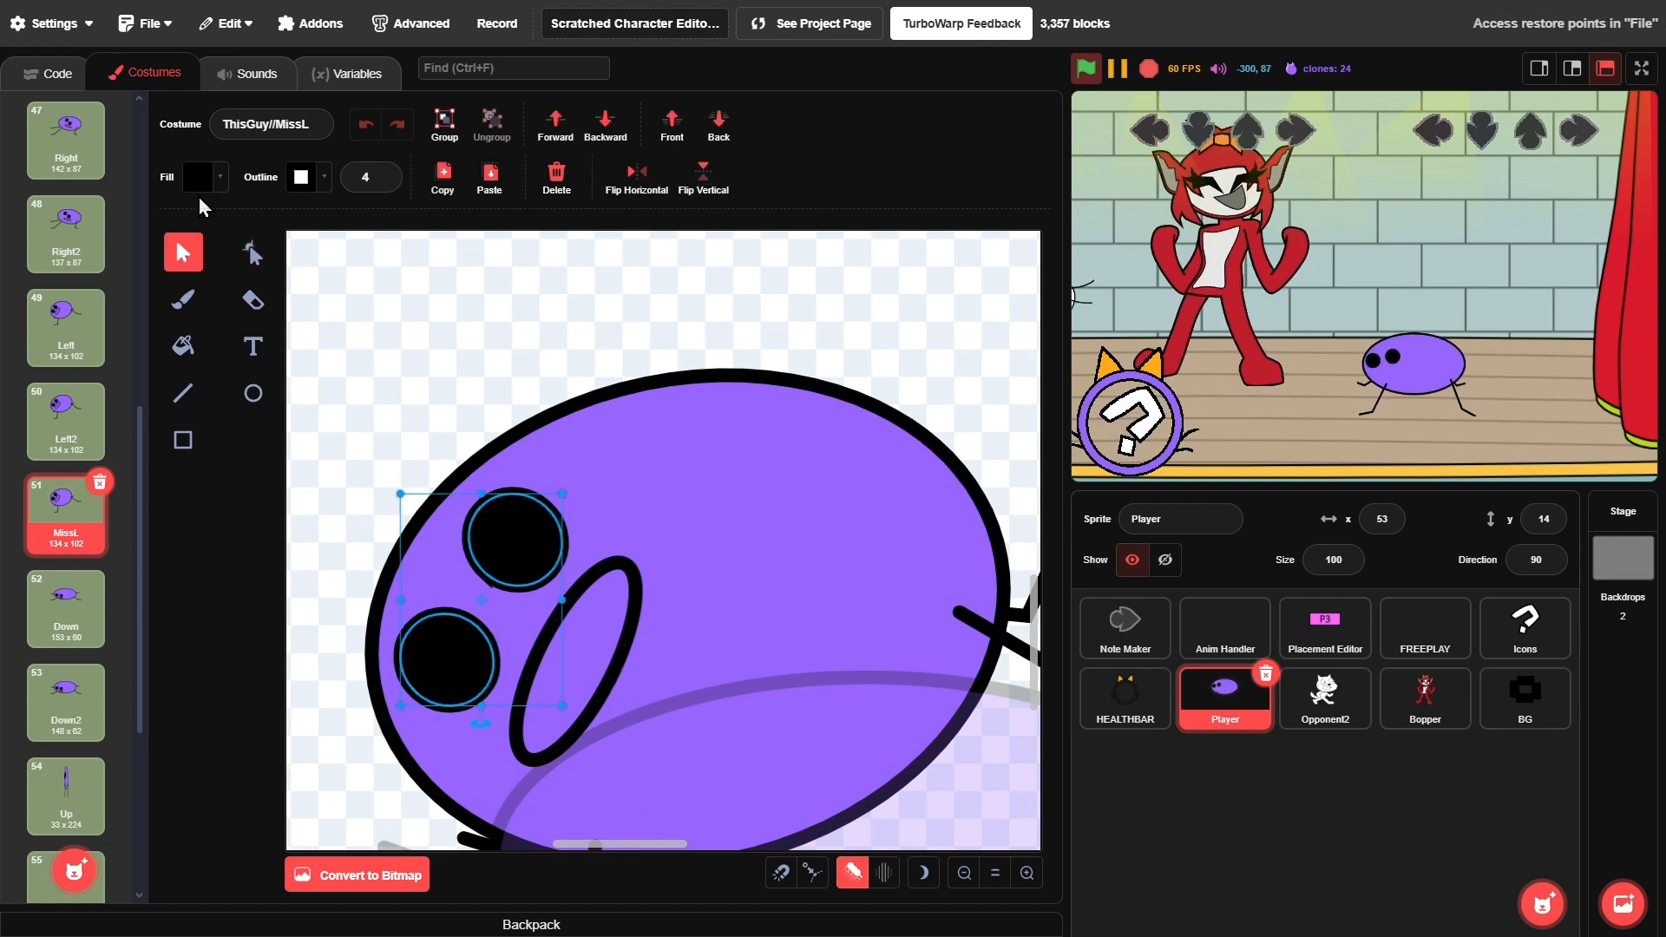
{"action": "left_click", "coordinate": [199, 178]}
{"action": "left_click", "coordinate": [253, 560]}
{"action": "left_click", "coordinate": [642, 575]}
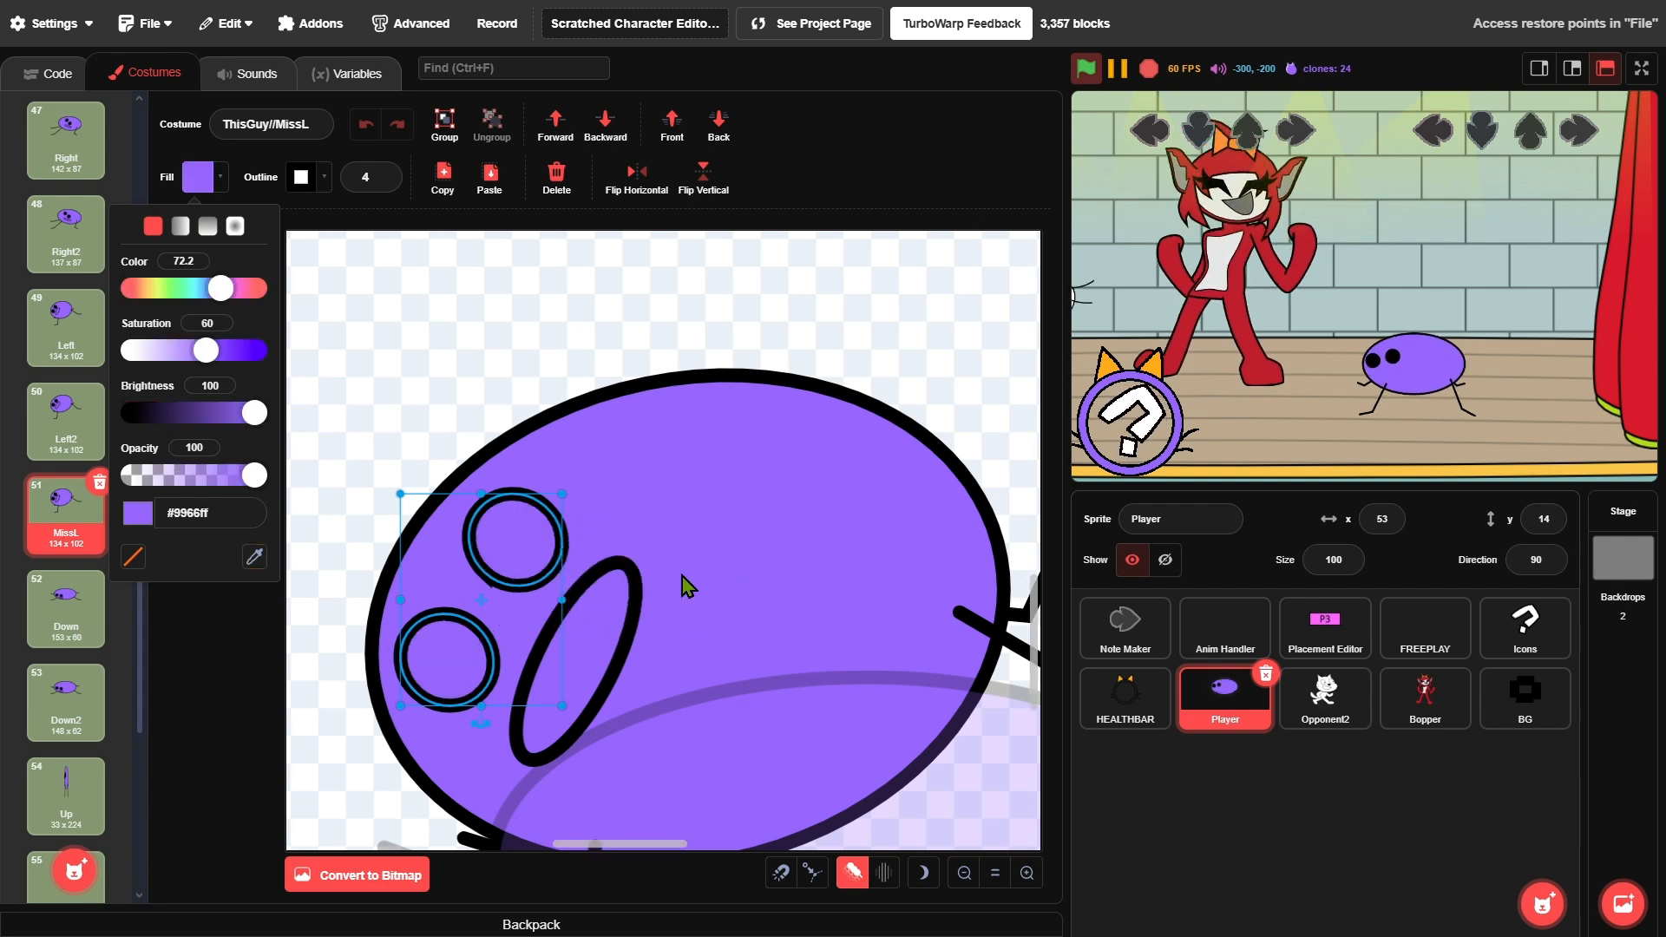
{"action": "left_click_drag", "start_coordinate": [559, 493], "coordinate": [536, 522]}
{"action": "left_click", "coordinate": [422, 397]}
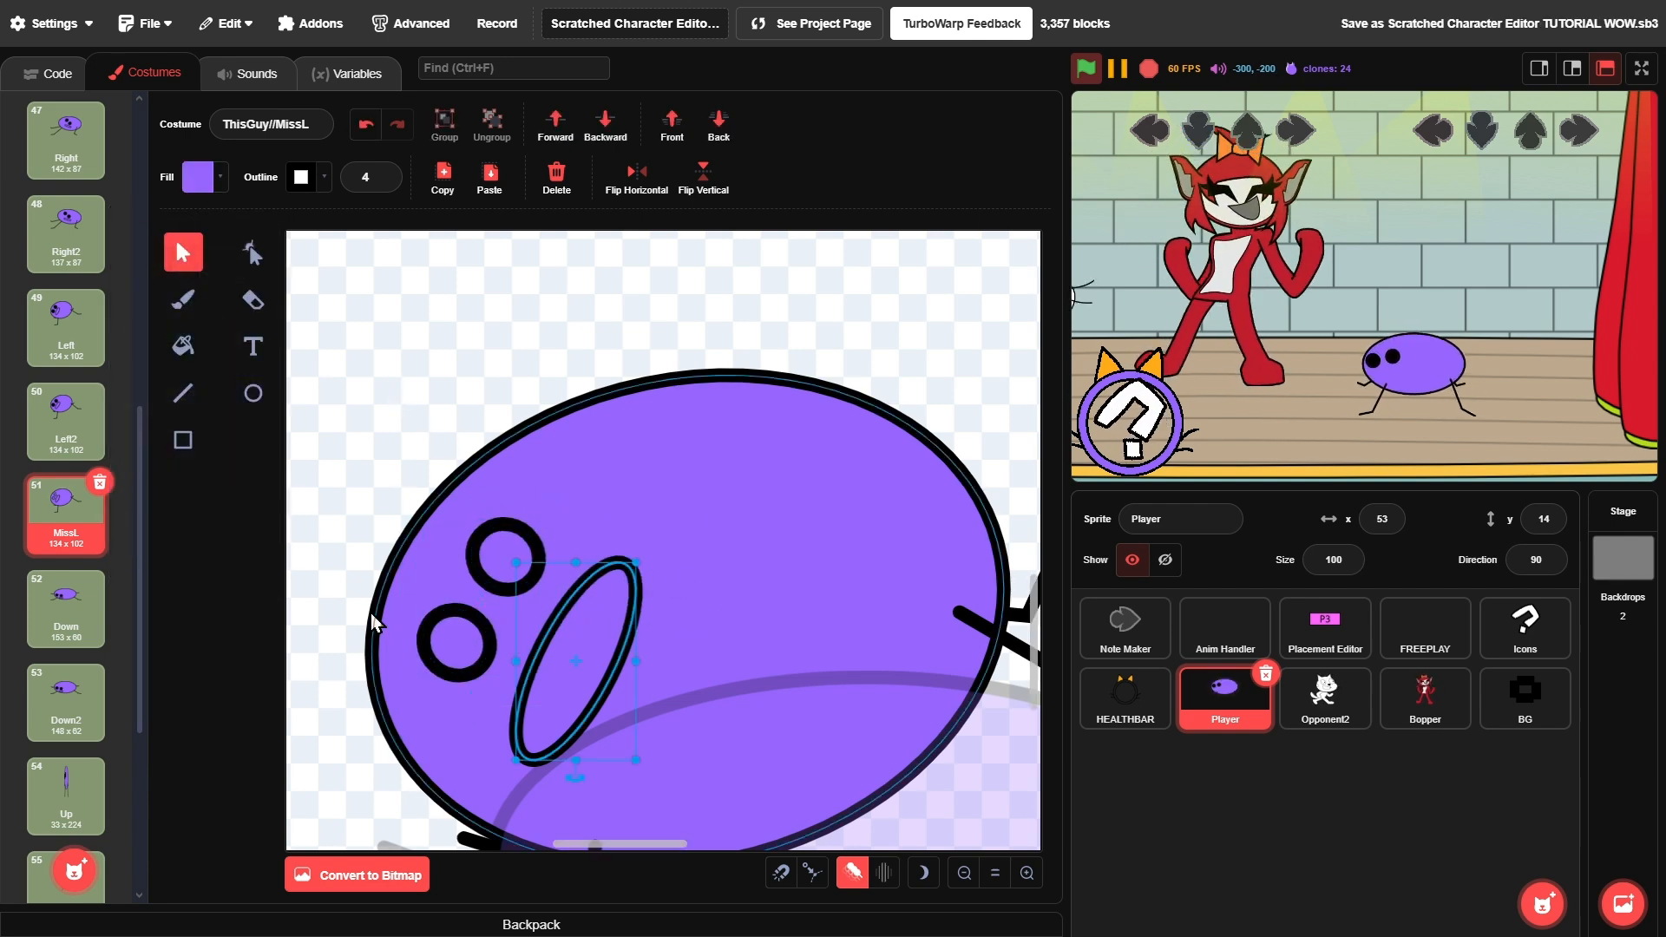
- Replace the oval mouth in MissL with a straight slanted line beside the eyes
{"action": "left_click", "coordinate": [183, 393]}
{"action": "left_click_drag", "start_coordinate": [523, 736], "coordinate": [591, 522]}
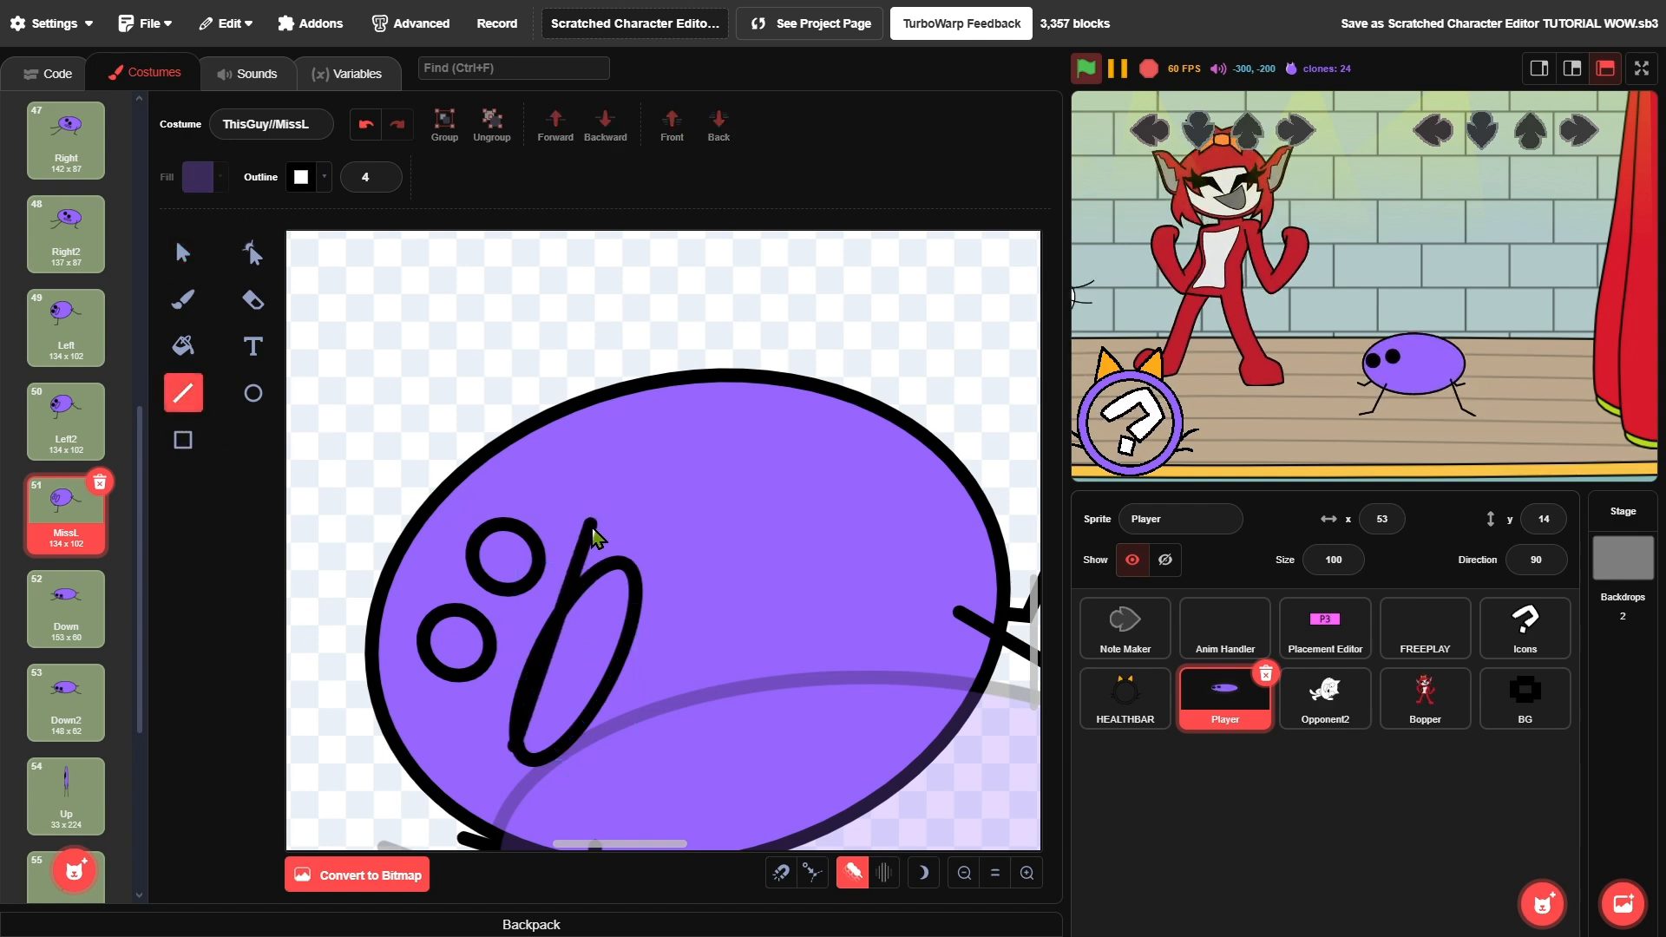
{"action": "key", "text": "a"}
{"action": "left_click", "coordinate": [618, 583]}
{"action": "key", "text": "Delete"}
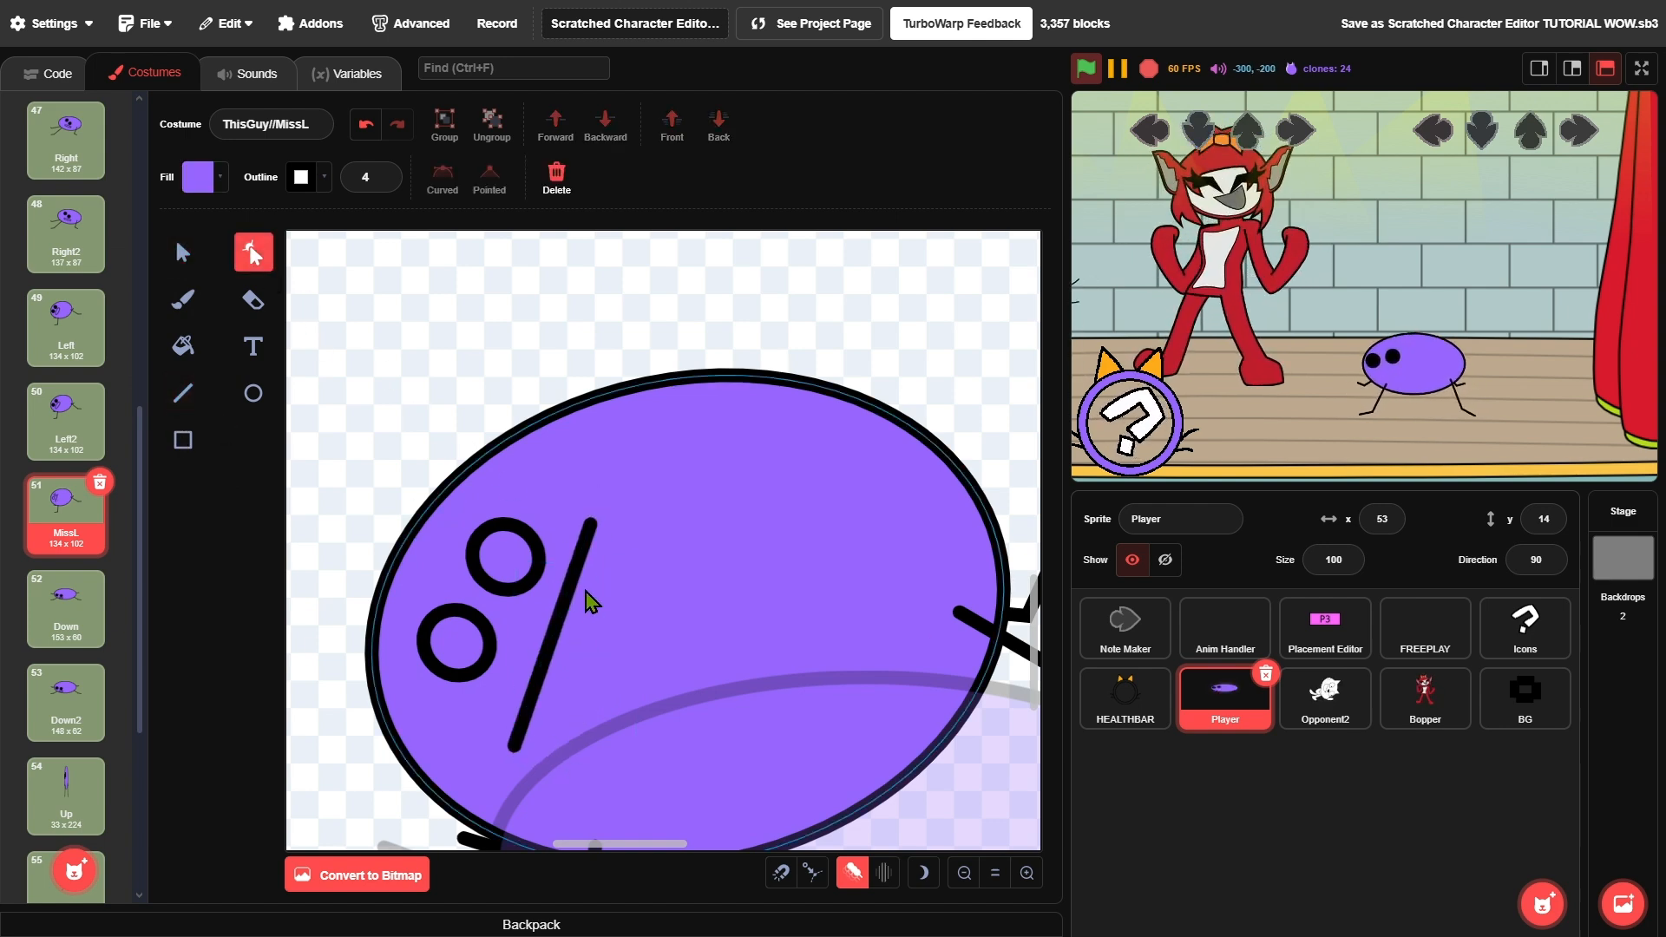
{"action": "left_click", "coordinate": [569, 636]}
{"action": "left_click_drag", "start_coordinate": [518, 748], "coordinate": [494, 739]}
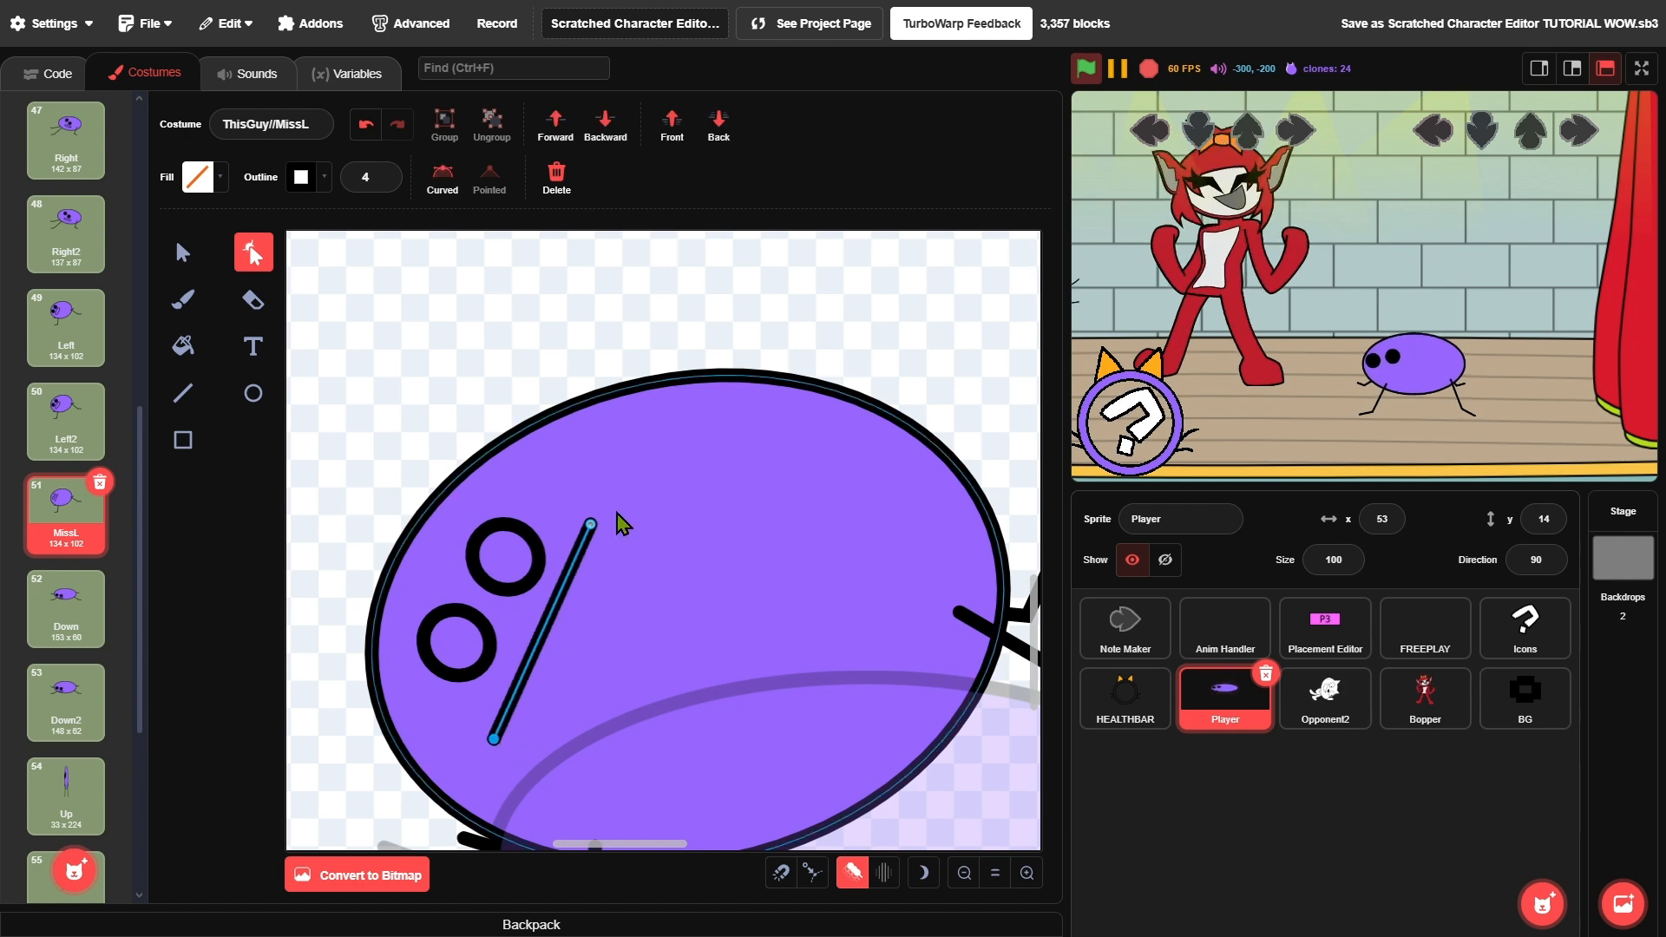
- Draw a short bent line at the mouth's upper end and round its corner into a small curved cheek mark
{"action": "left_click", "coordinate": [183, 392]}
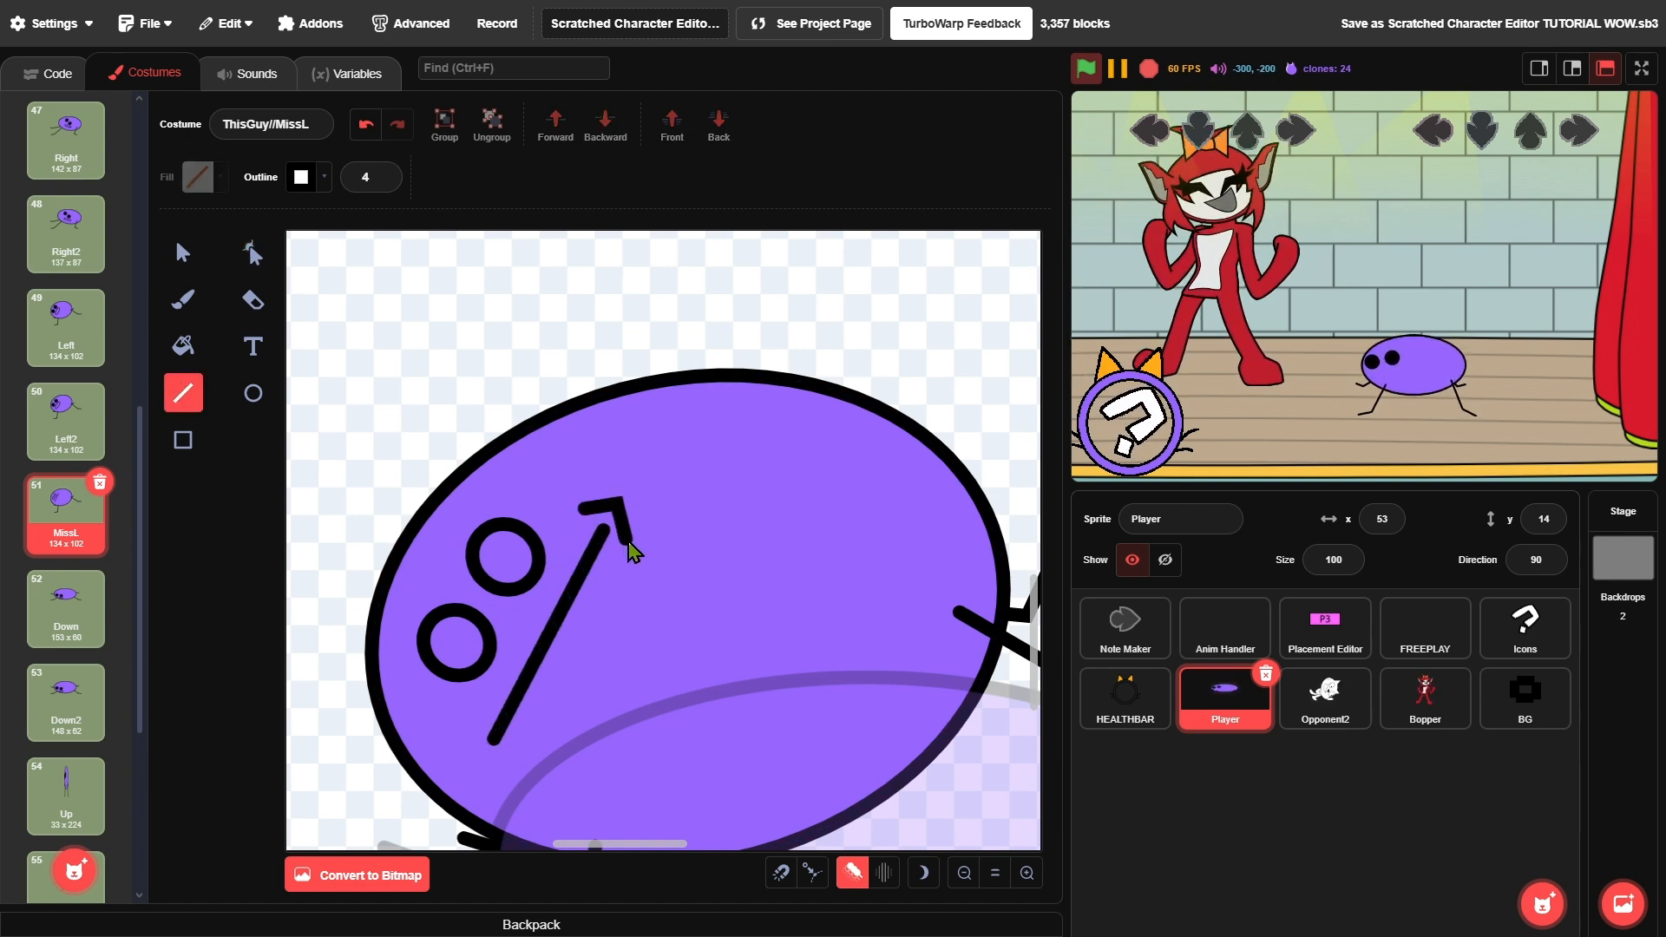
{"action": "key", "text": "a"}
{"action": "left_click", "coordinate": [618, 519]}
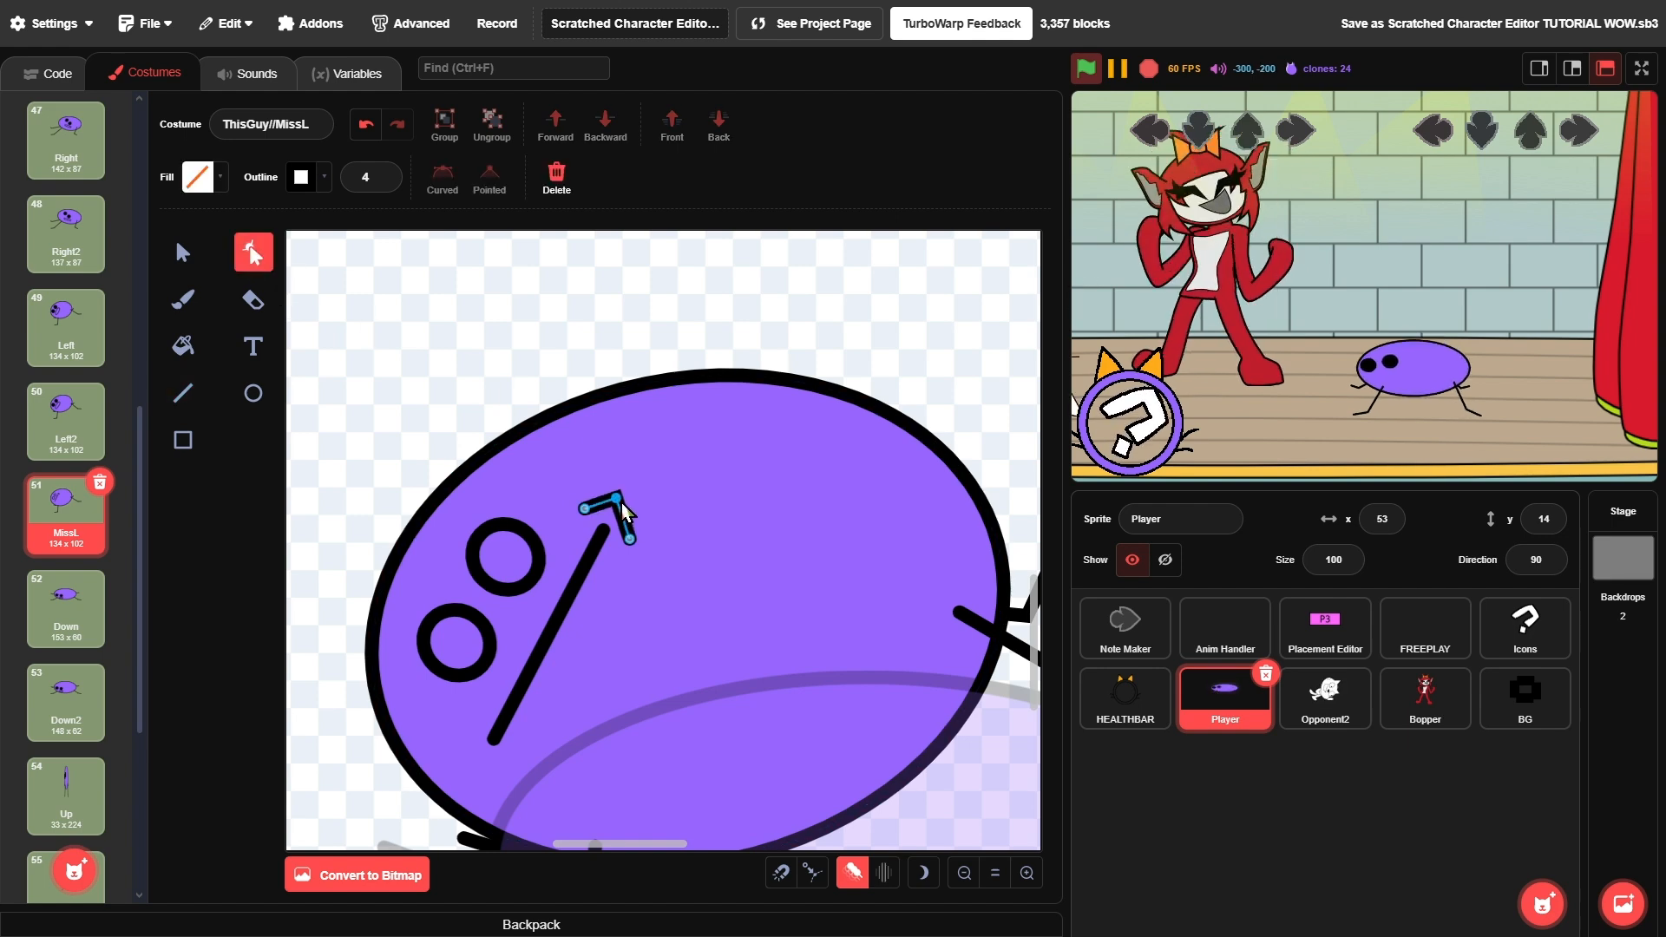
{"action": "left_click", "coordinate": [446, 193]}
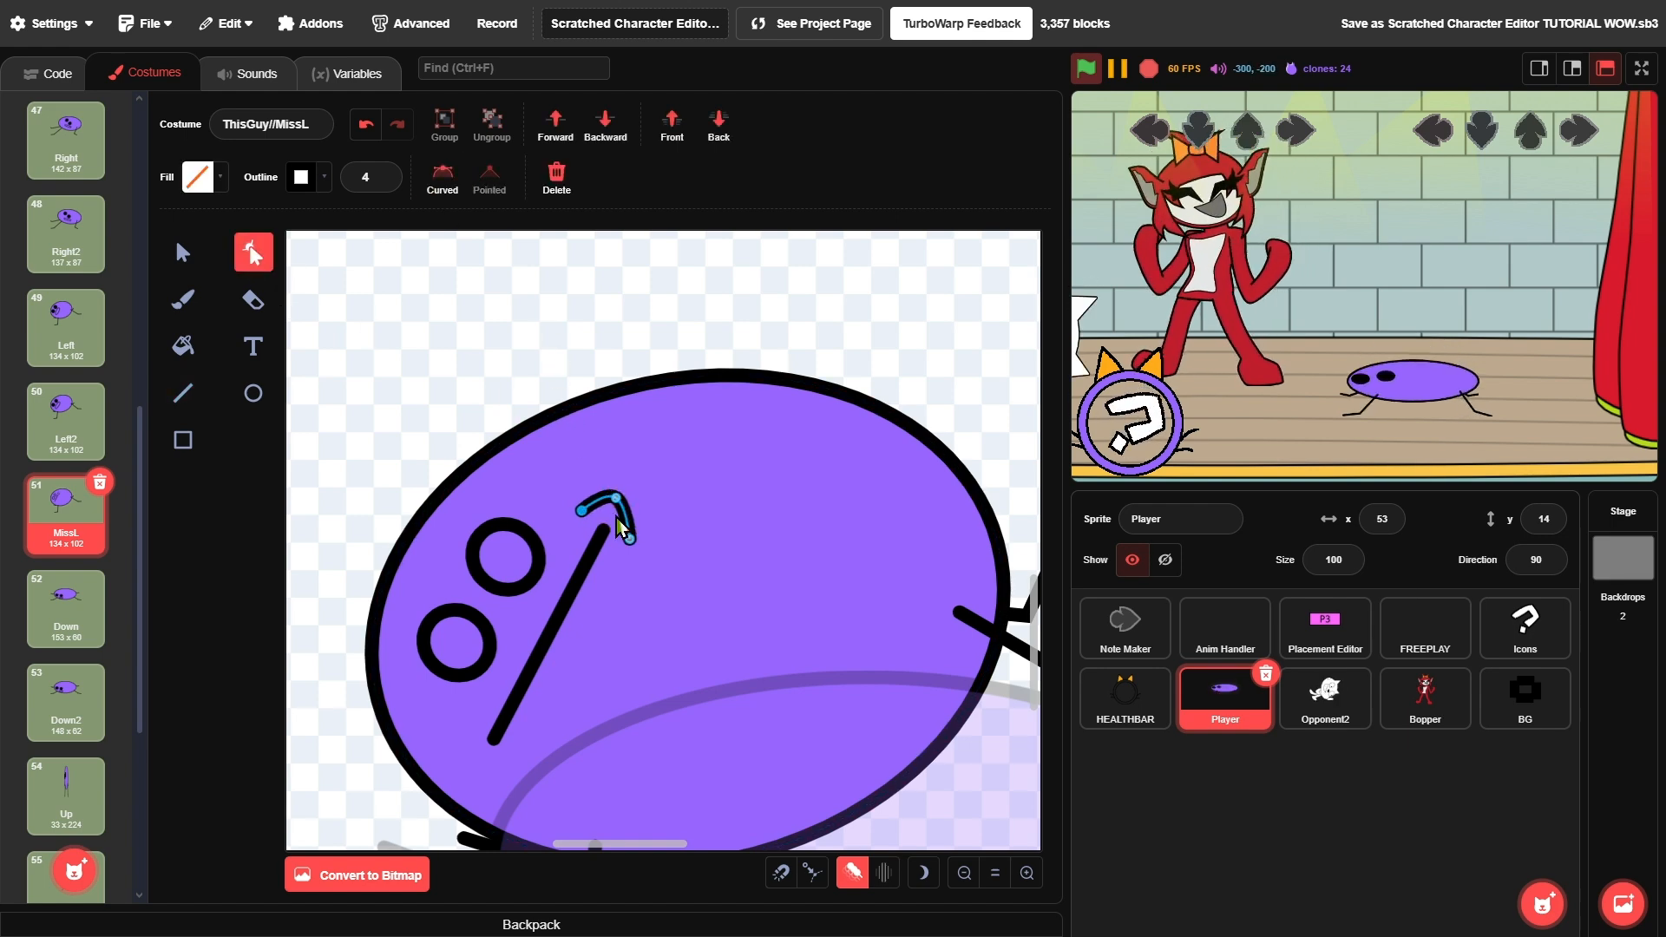
{"action": "left_click", "coordinate": [617, 498]}
{"action": "left_click_drag", "start_coordinate": [628, 506], "coordinate": [636, 510]}
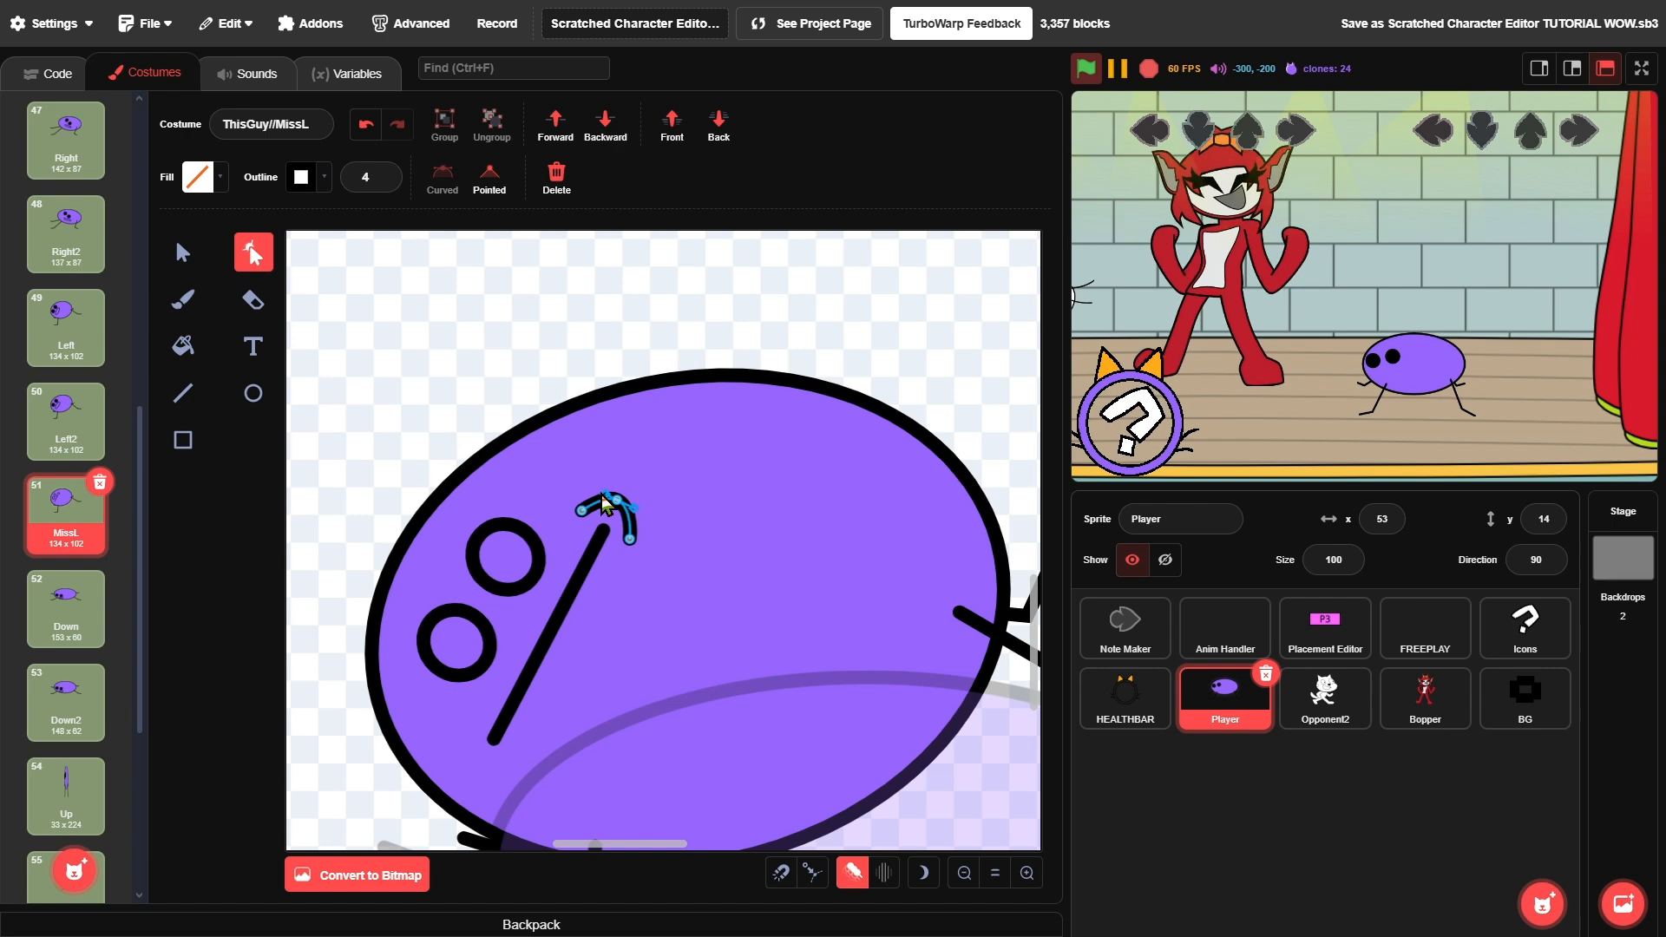
{"action": "left_click", "coordinate": [506, 332]}
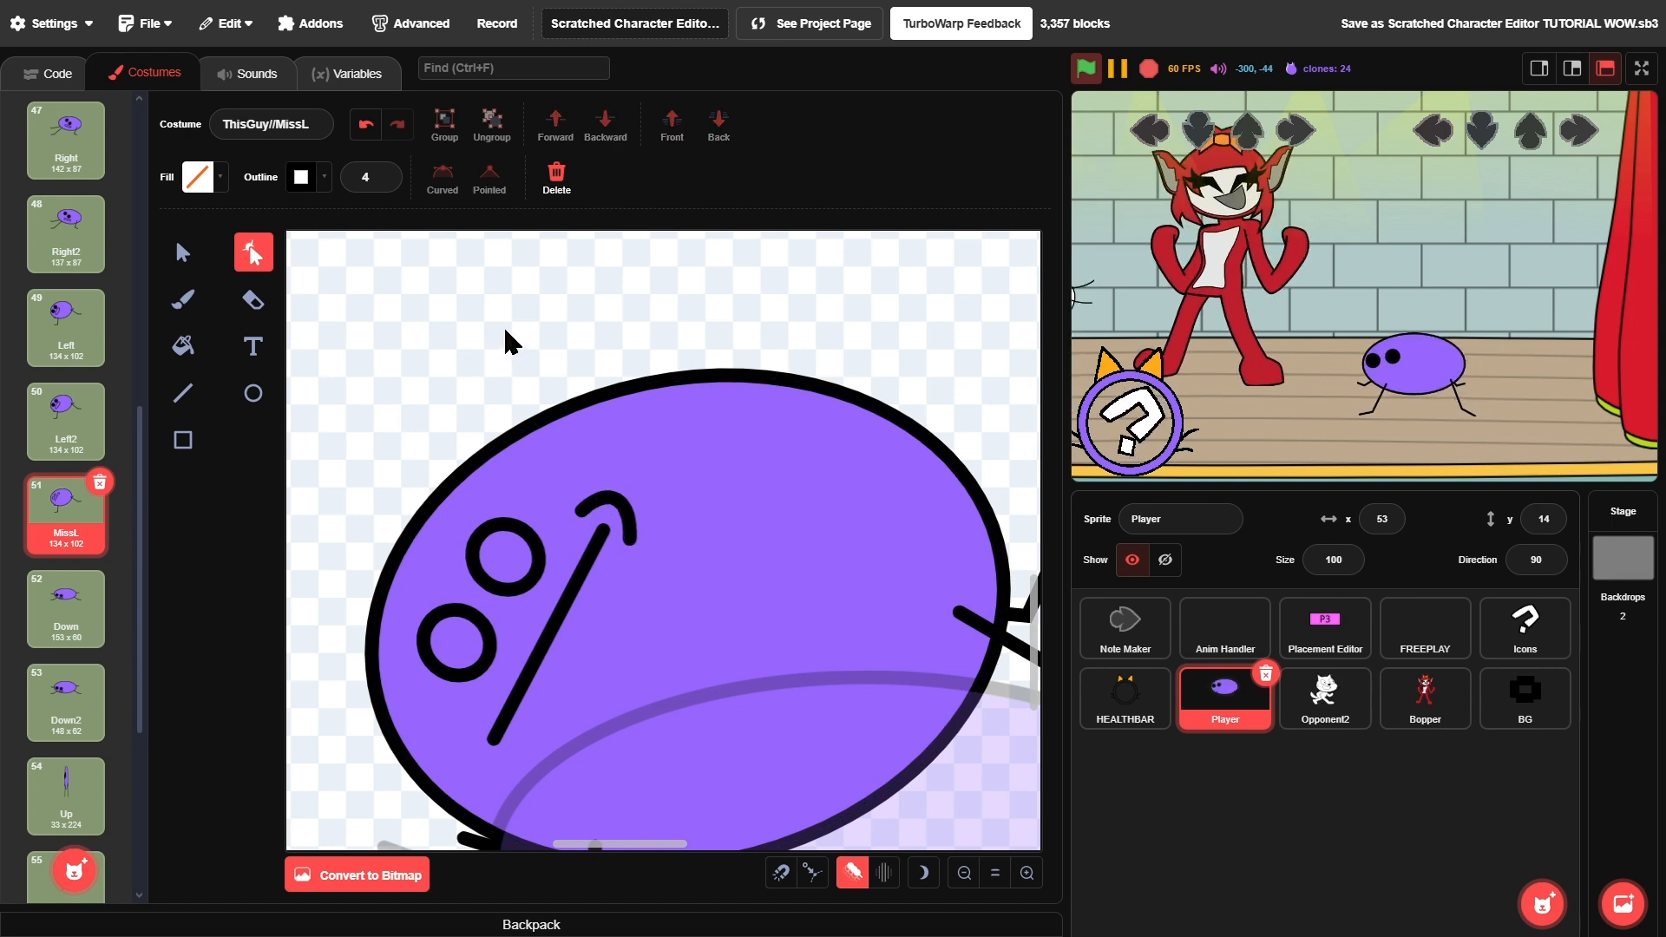
- Duplicate the MissL costume and shift the copy's whole drawing slightly for a second miss frame
{"action": "right_click", "coordinate": [104, 537]}
{"action": "left_click", "coordinate": [130, 547]}
{"action": "left_click", "coordinate": [180, 256]}
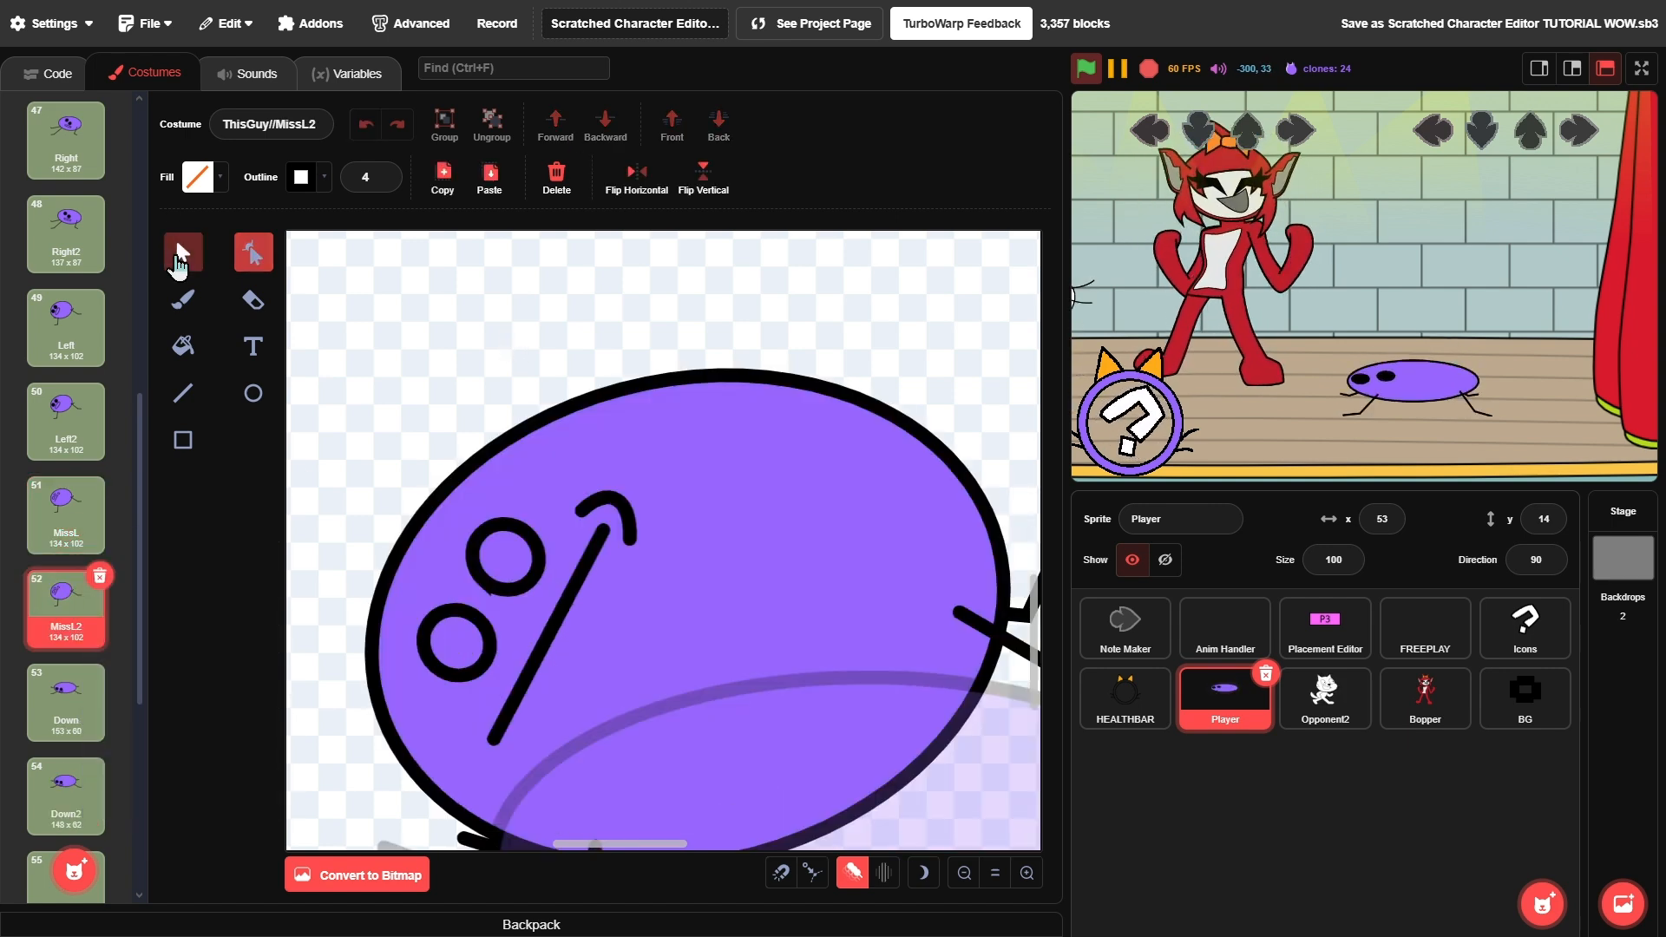
{"action": "key", "text": "ctrl+a"}
{"action": "left_click_drag", "start_coordinate": [830, 373], "coordinate": [844, 382]}
{"action": "left_click", "coordinate": [808, 293]}
{"action": "scroll", "coordinate": [808, 293], "scroll_direction": "down", "scroll_amount": 3}
{"action": "scroll", "coordinate": [808, 293], "scroll_direction": "down", "scroll_amount": 1}
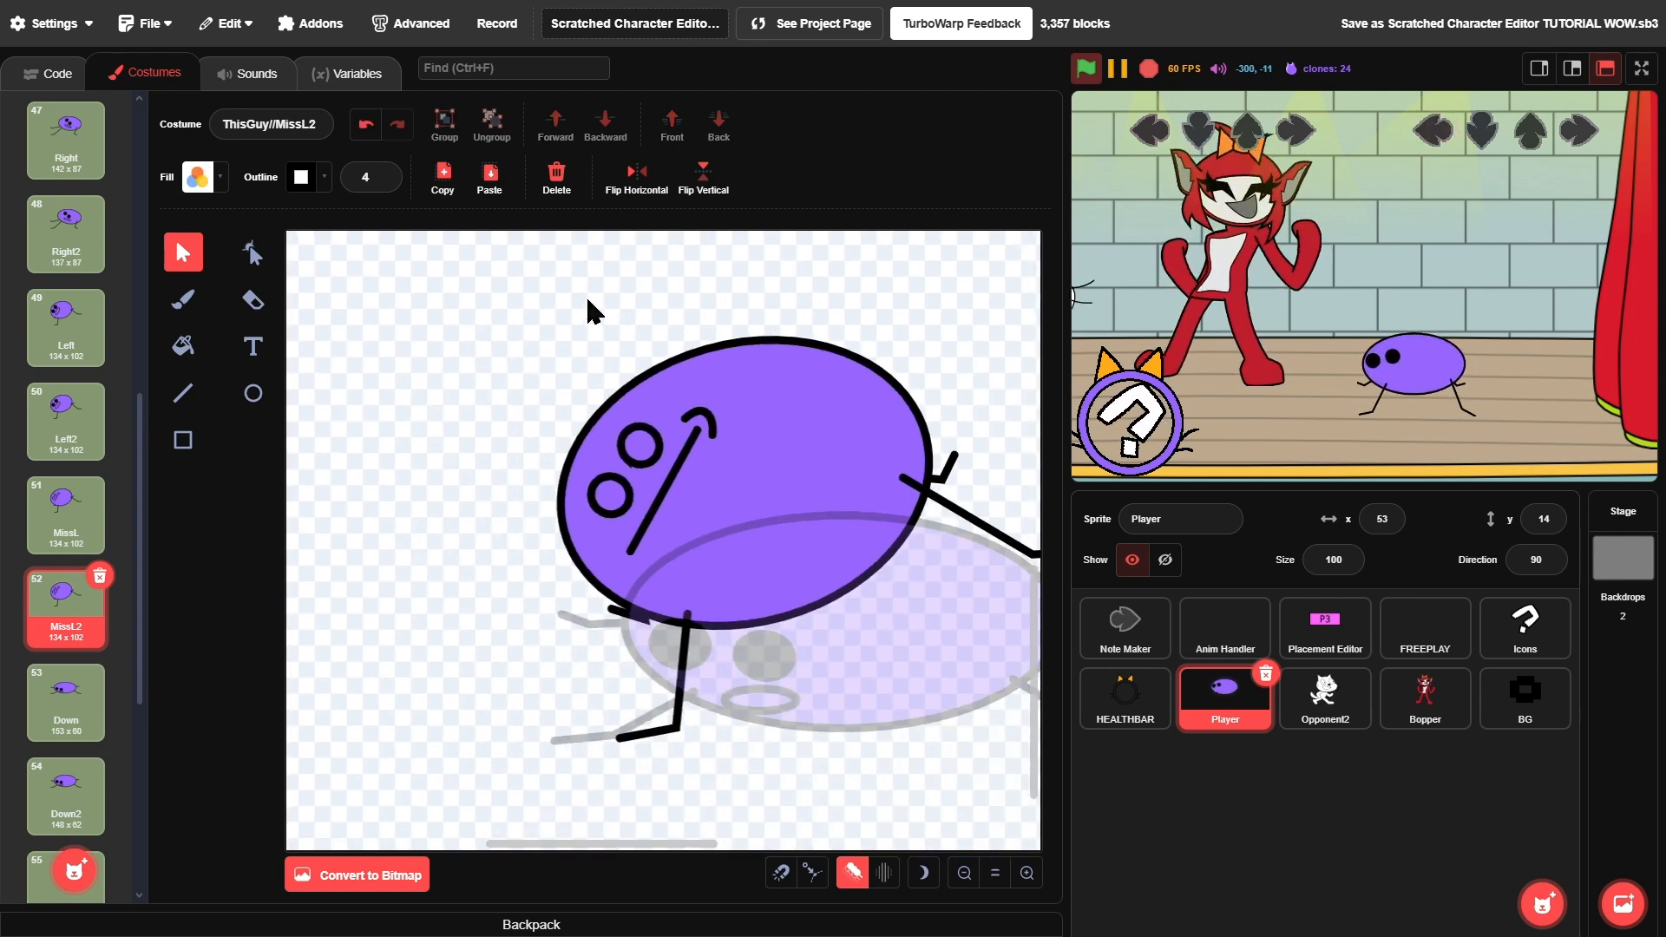
- Bring up the running project's broadcast name prompt and dismiss it without entering a name
{"action": "key", "text": "a"}
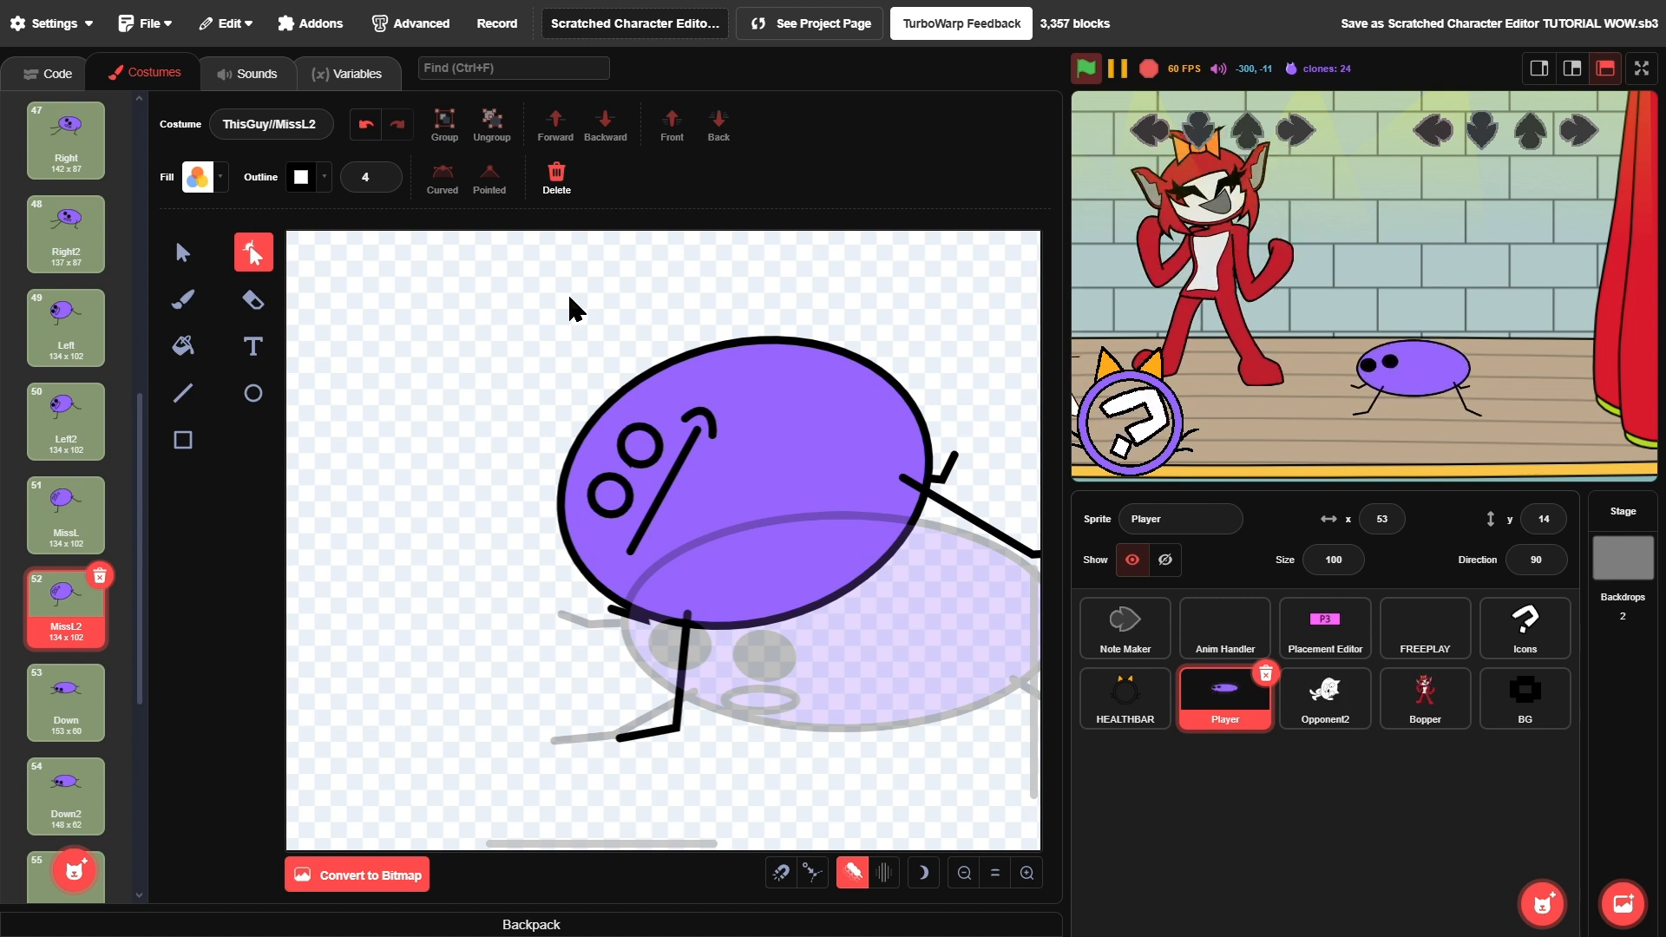
{"action": "key", "text": "b"}
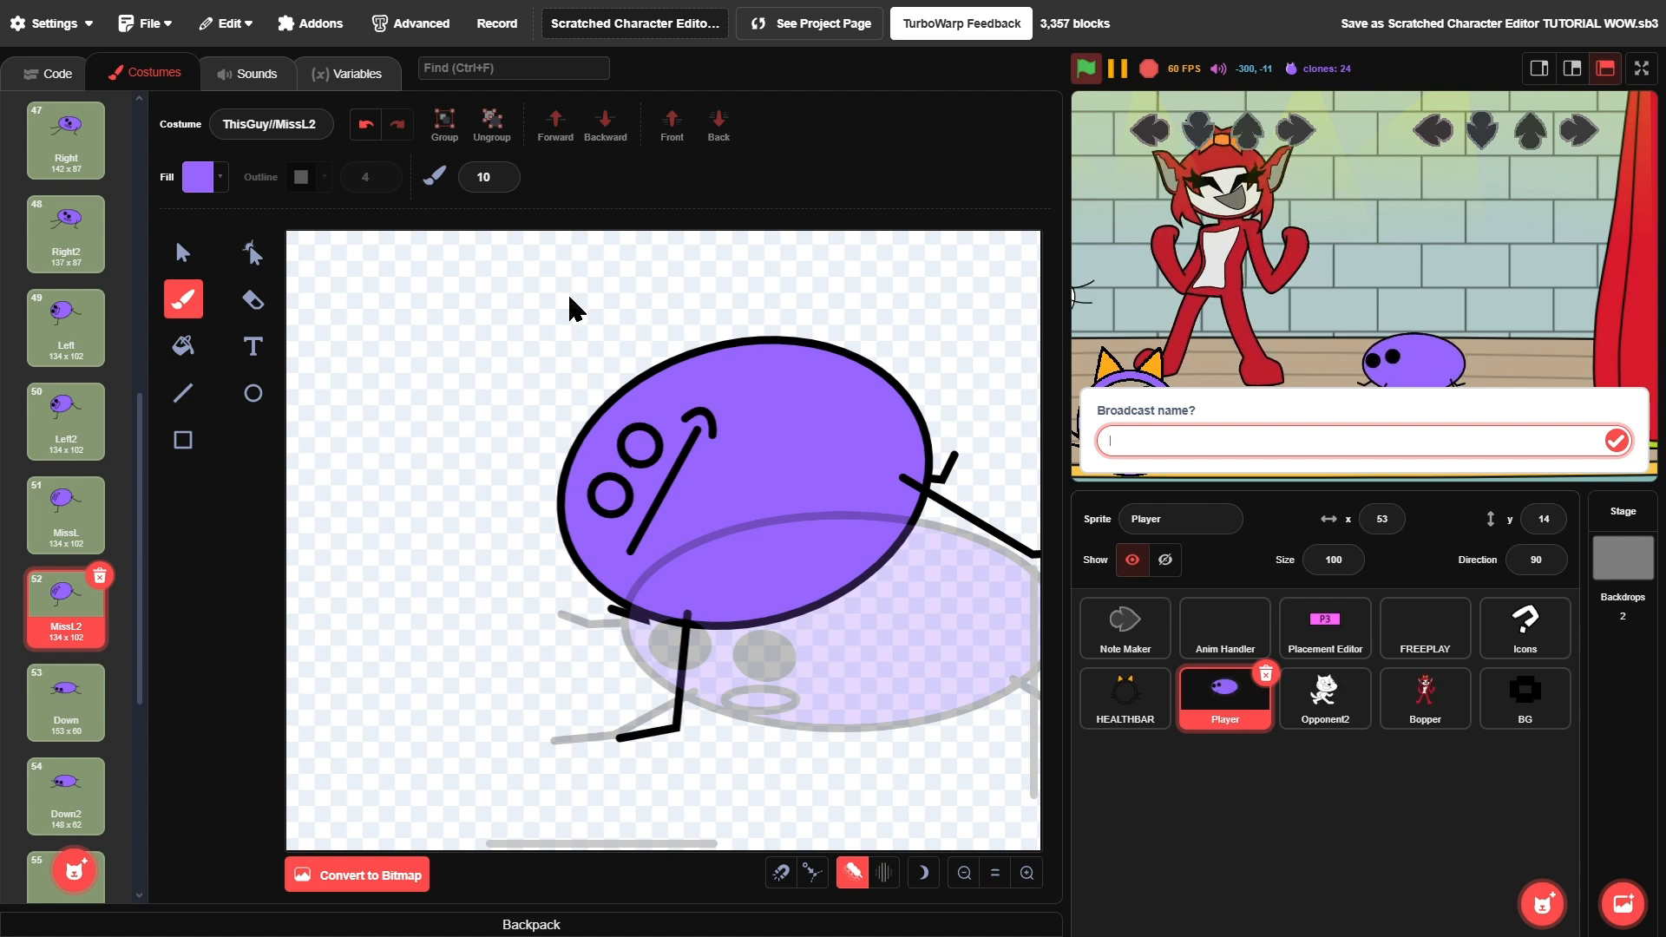
{"action": "key", "text": "Return"}
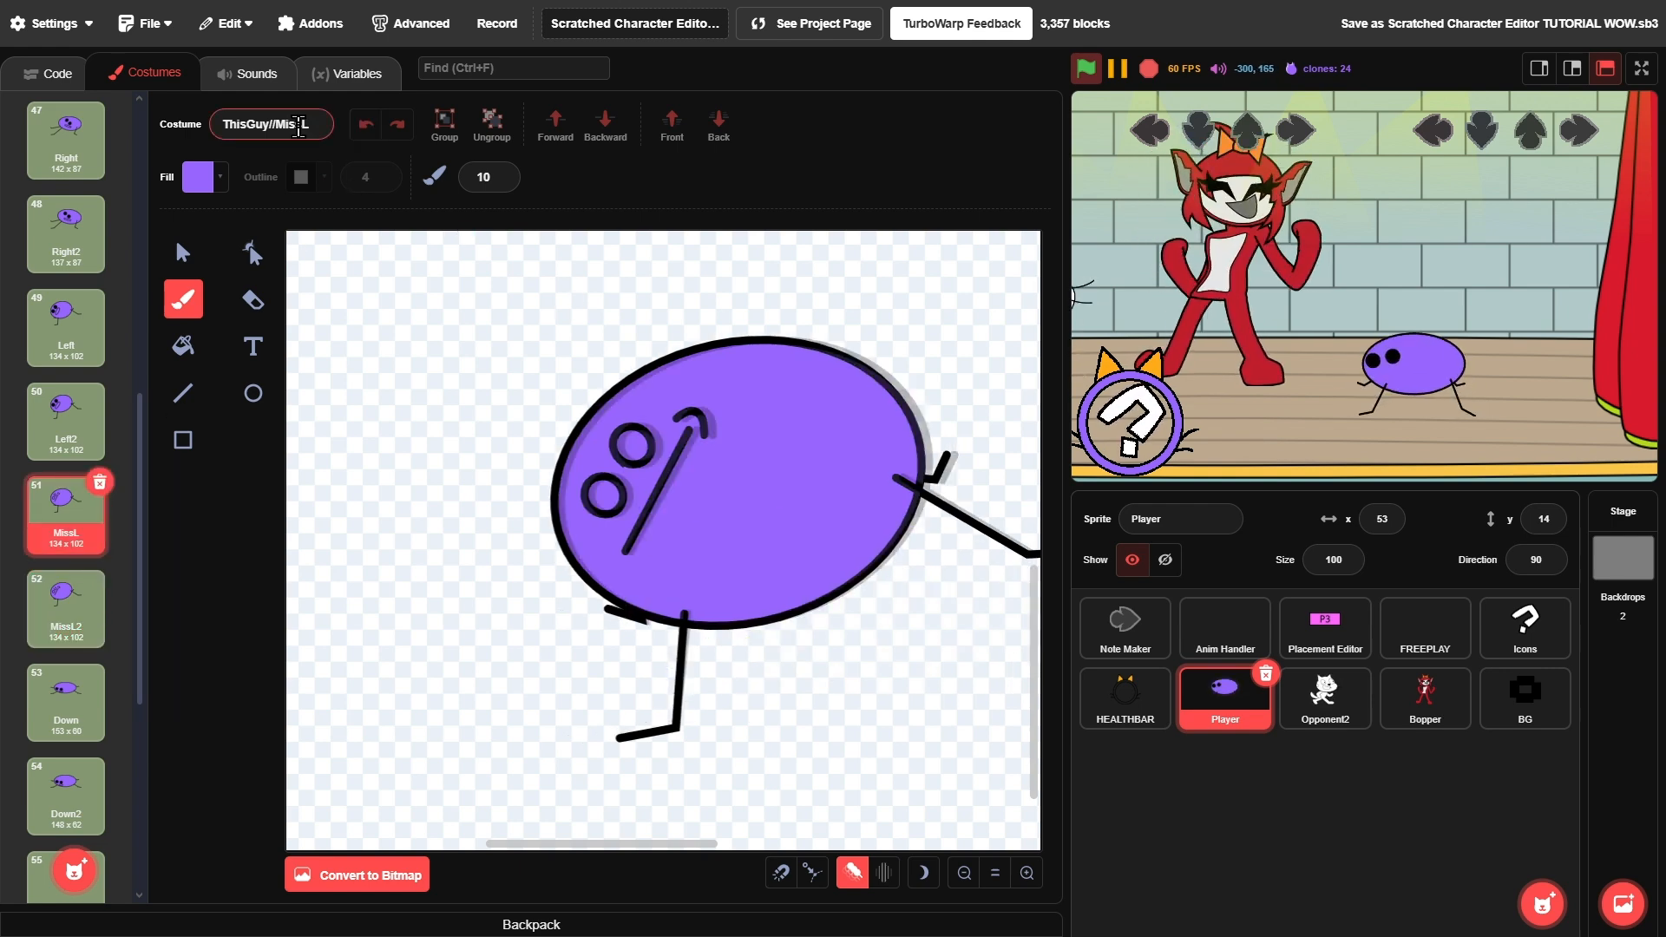
- Check the direction letter in the MissL costume's name and open the Opponent2 sprite's costumes
{"action": "left_click_drag", "start_coordinate": [298, 127], "coordinate": [313, 129]}
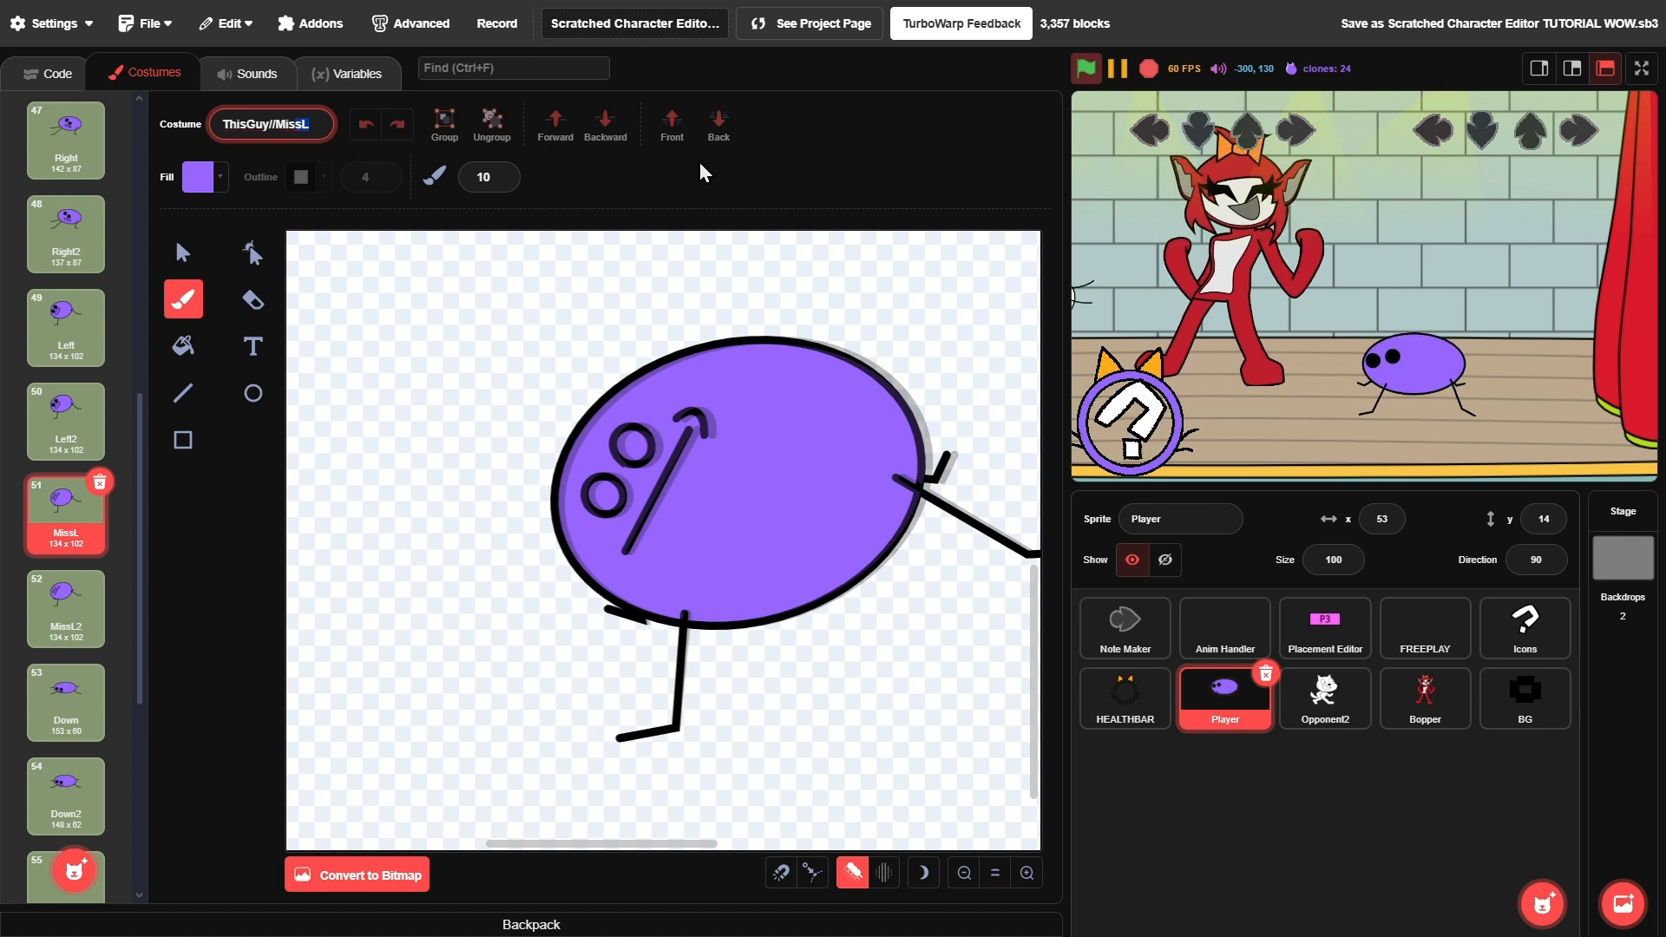
{"action": "left_click", "coordinate": [691, 184]}
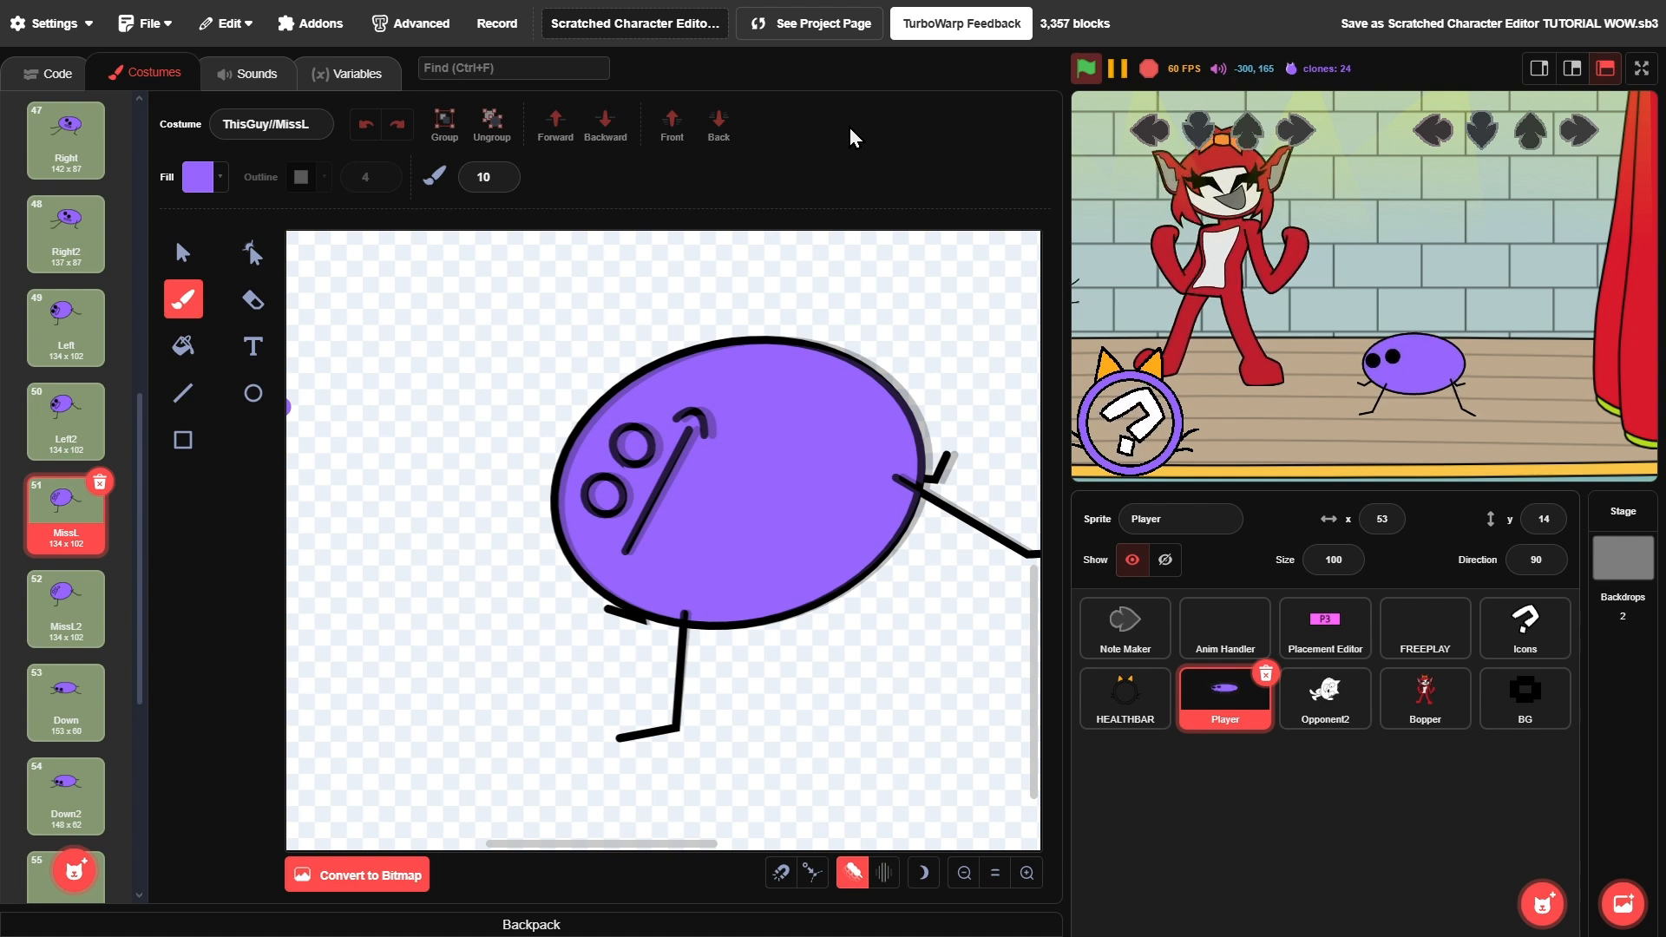
{"action": "key", "text": "a"}
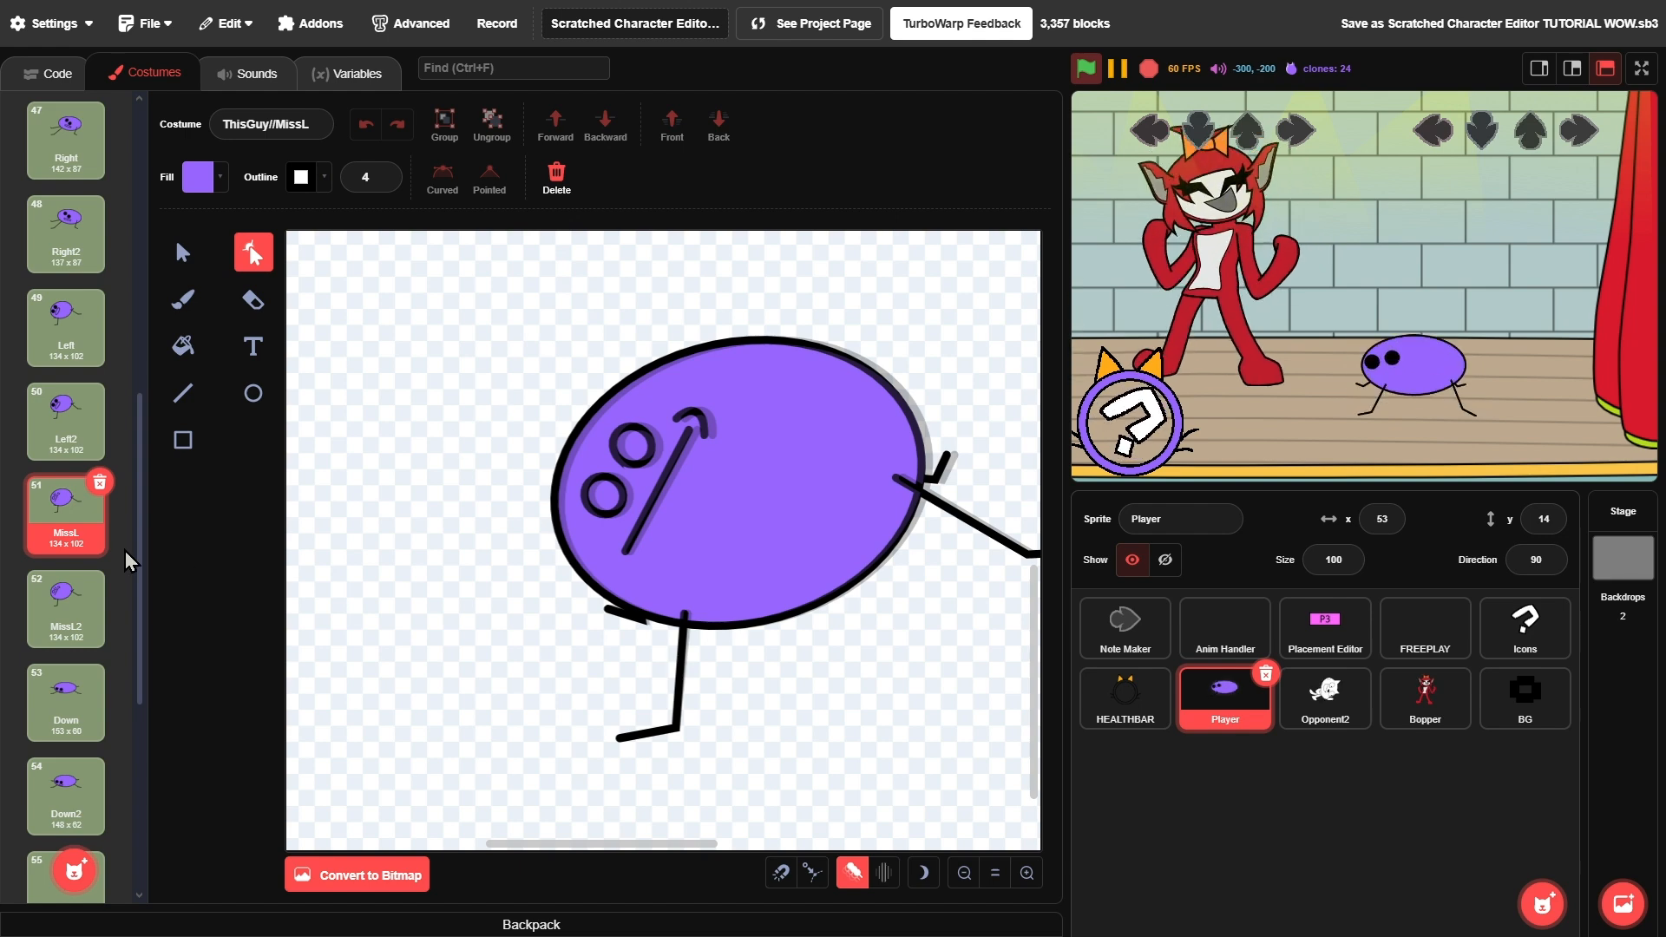
{"action": "scroll", "coordinate": [132, 540], "scroll_direction": "down", "scroll_amount": 5}
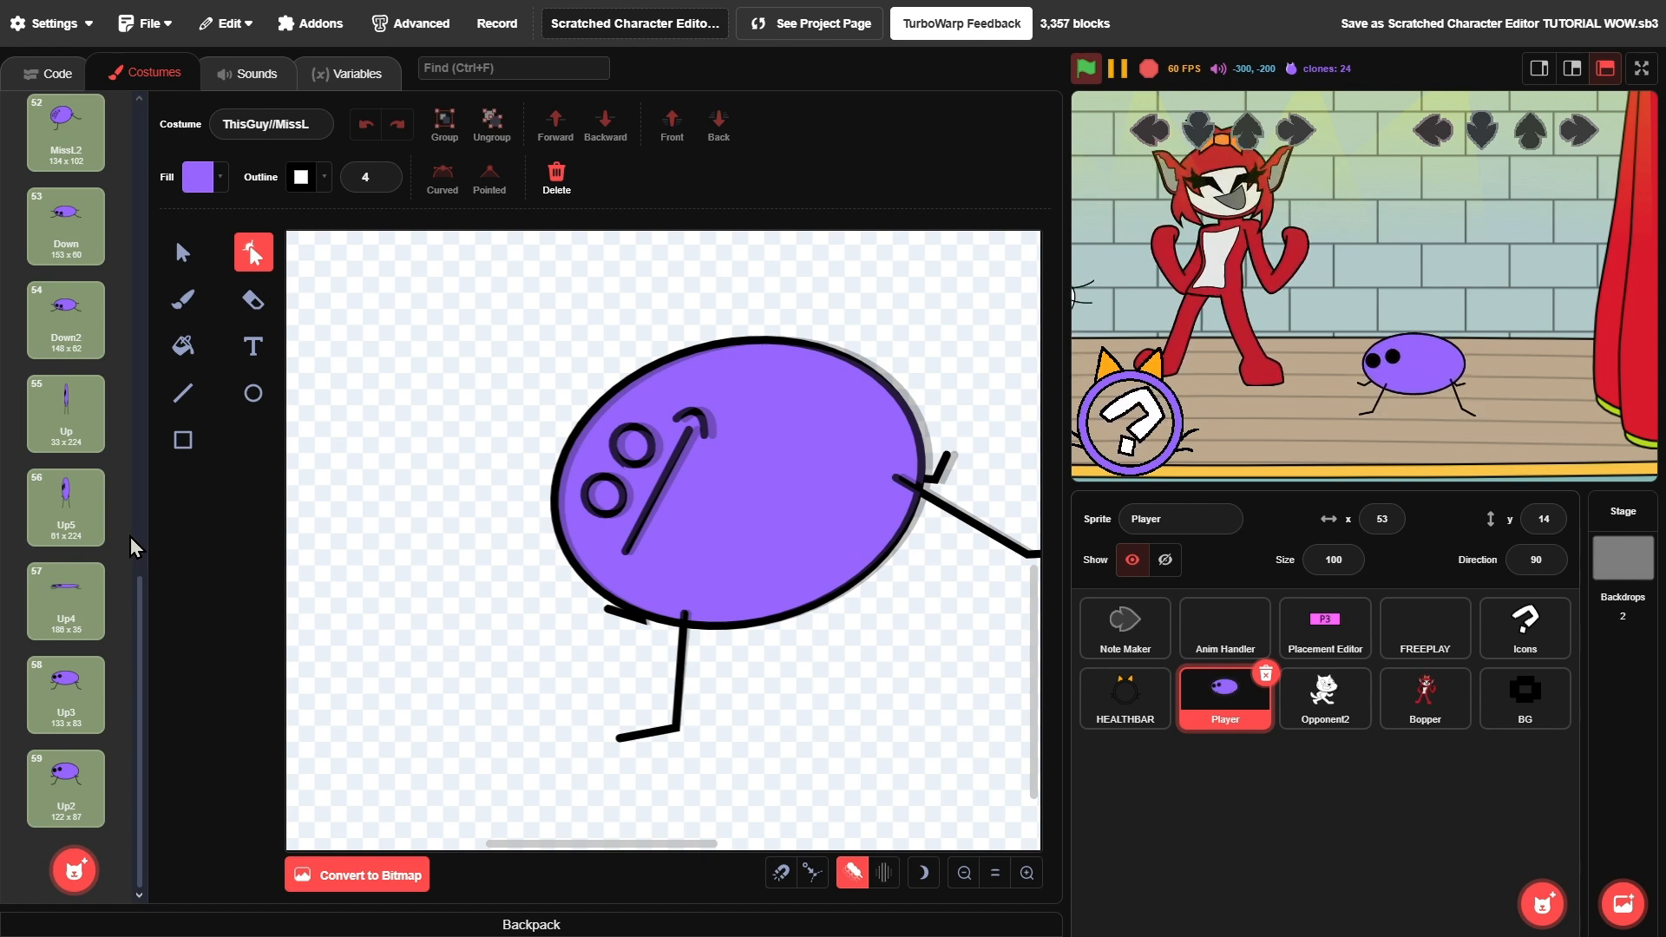
{"action": "left_click", "coordinate": [1321, 691]}
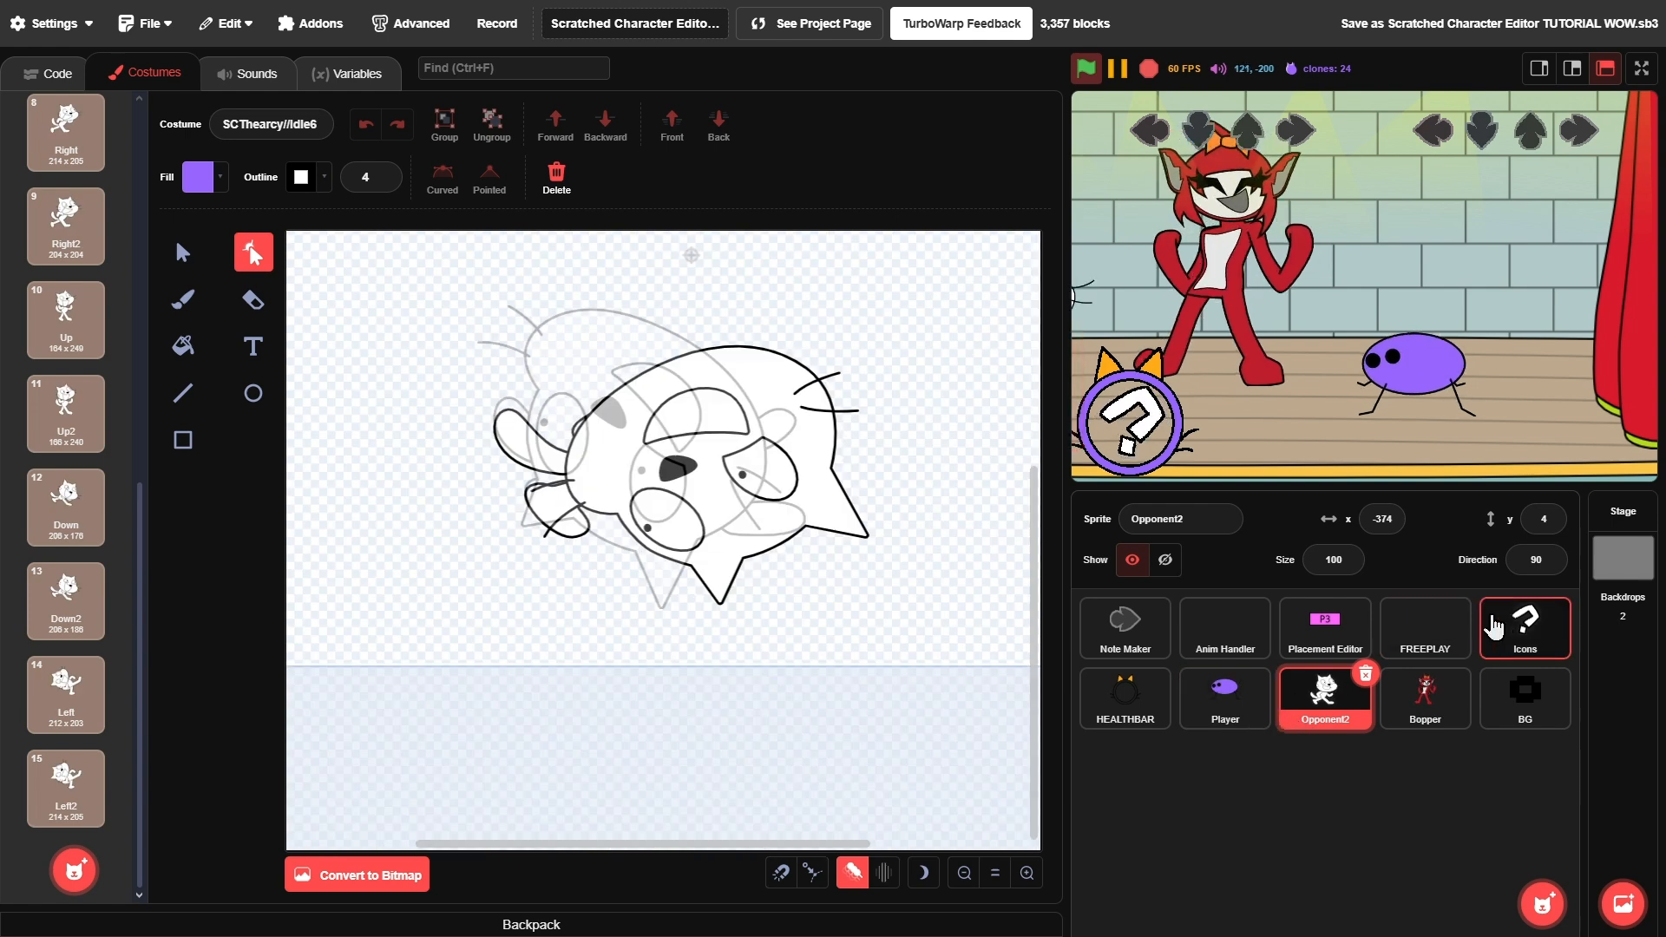
- Open the Icons sprite's costumes, duplicate the blank N4 costume and place the copy above the original
{"action": "left_click", "coordinate": [1493, 625]}
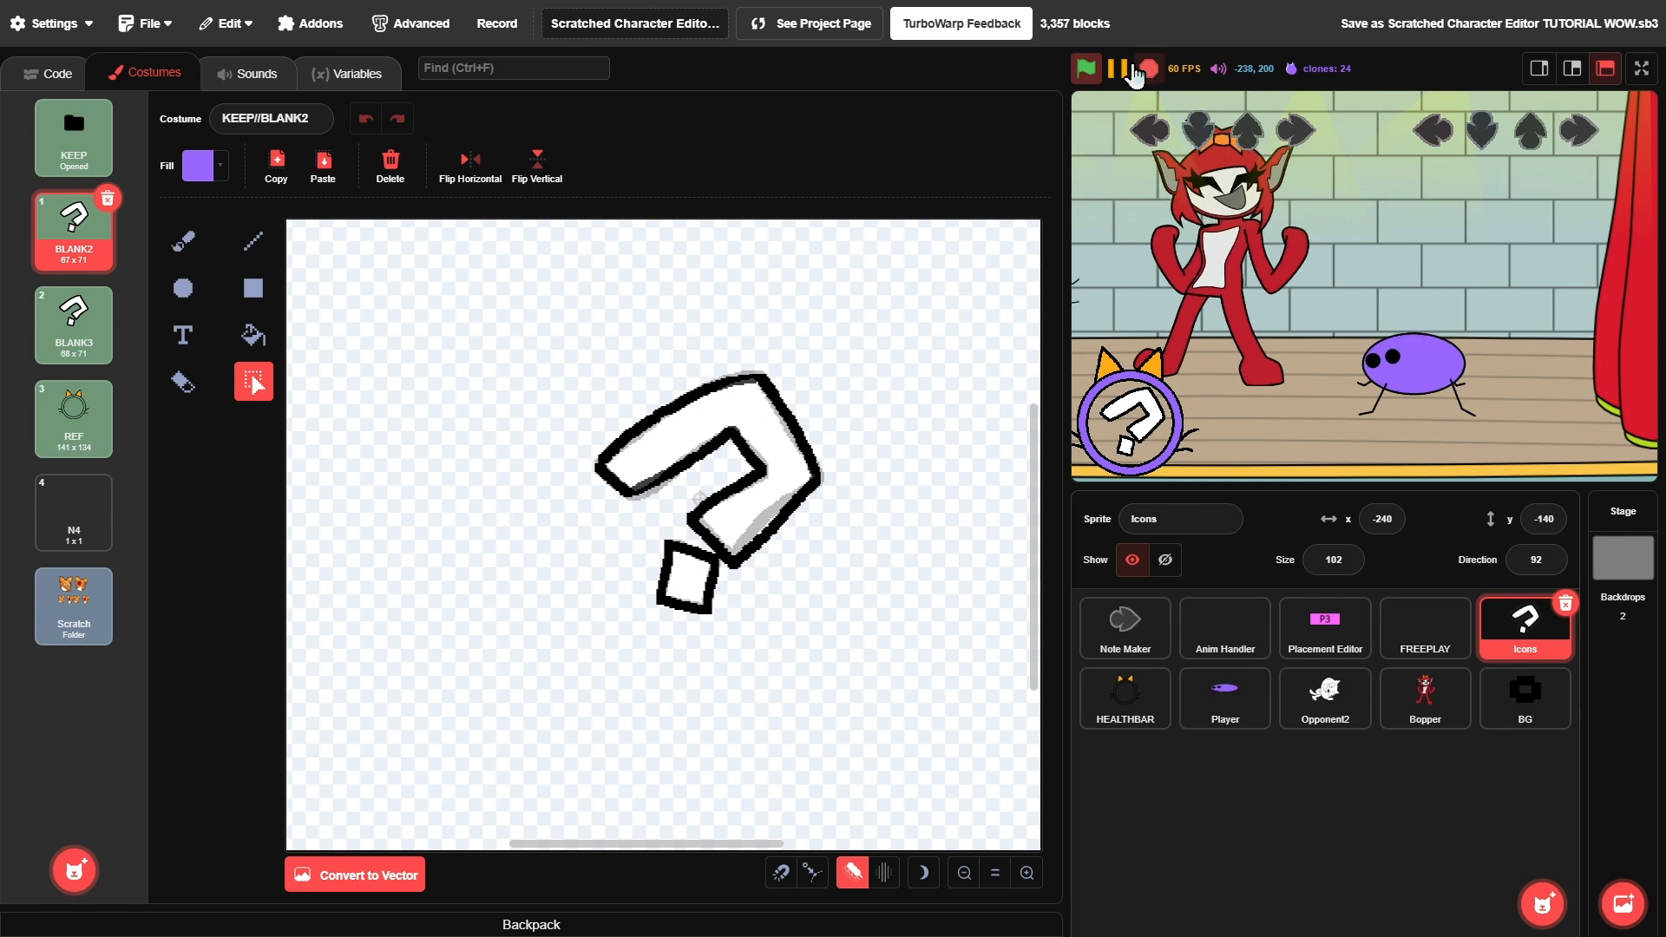
{"action": "left_click", "coordinate": [69, 521]}
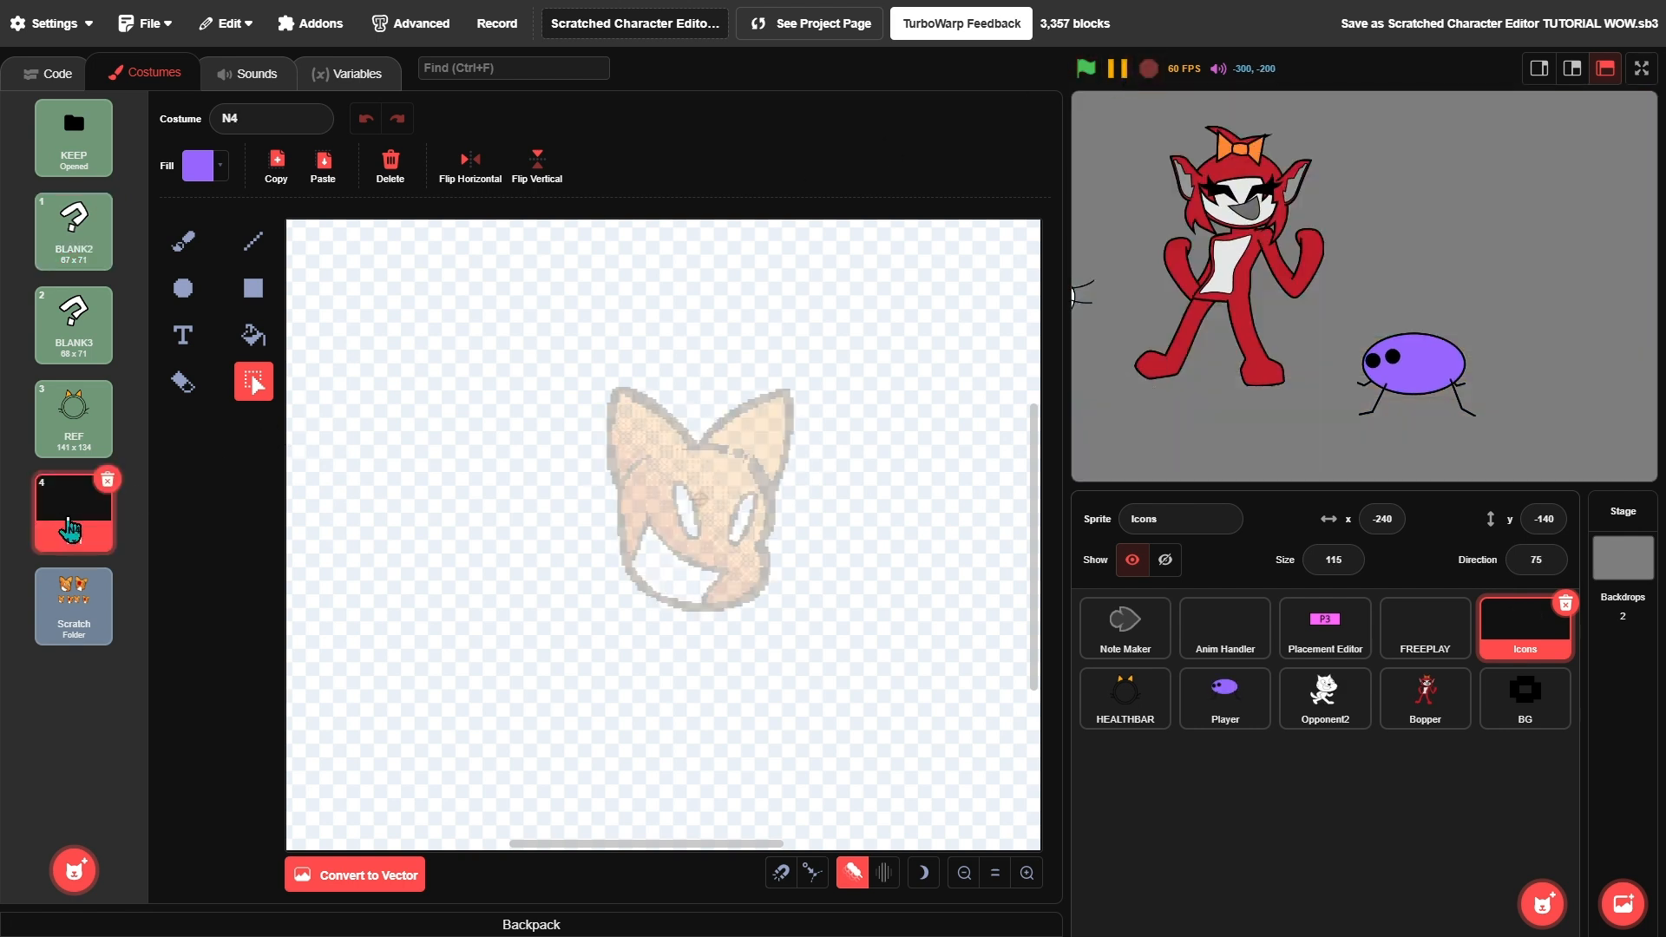
{"action": "right_click", "coordinate": [70, 528]}
{"action": "left_click", "coordinate": [75, 544]}
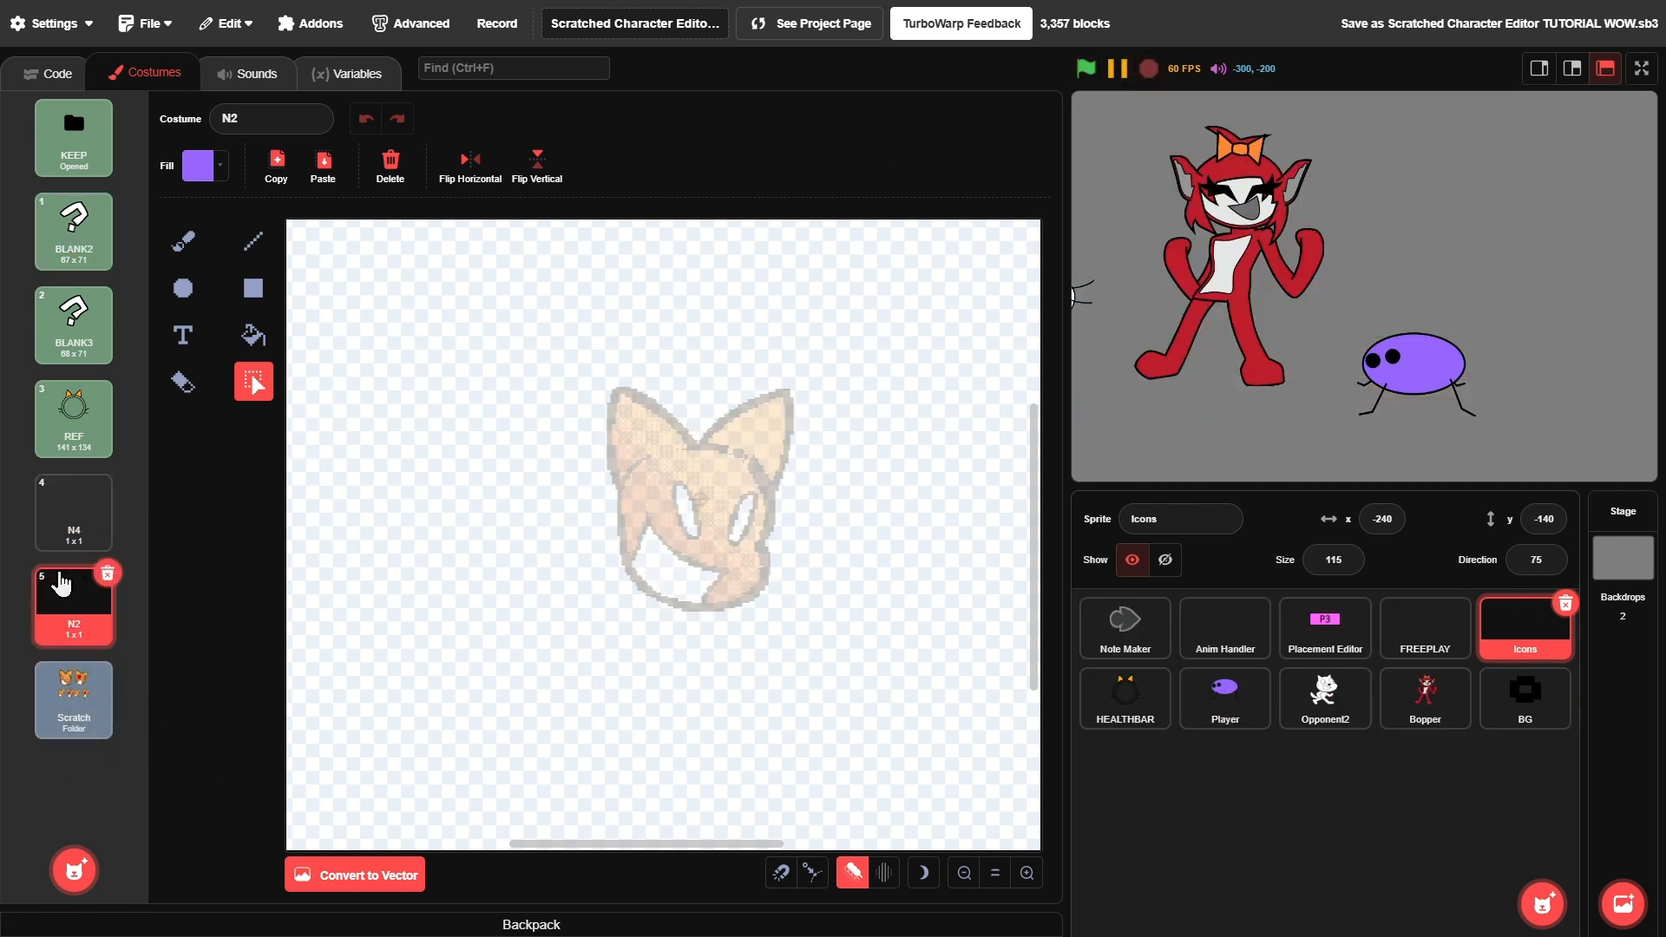
{"action": "left_click_drag", "start_coordinate": [61, 584], "coordinate": [66, 513]}
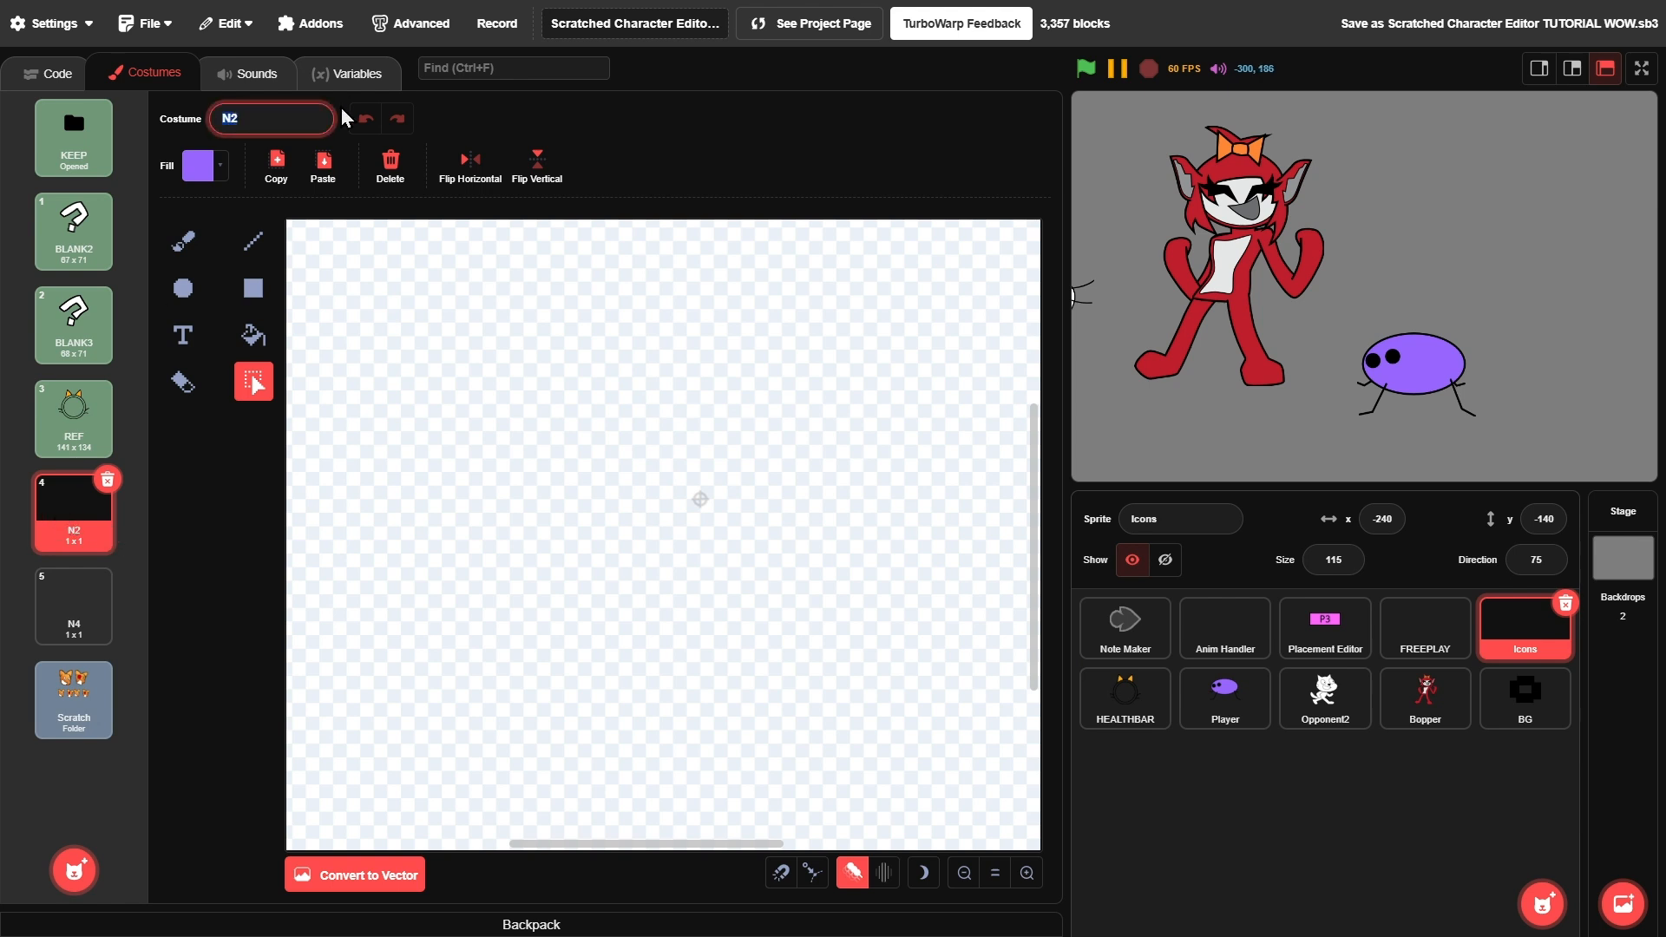
- Rename the blank icon copy GuyIcon//W and start the project
{"action": "type", "text": "GuyIcon//Win"}
{"action": "key", "text": "Return"}
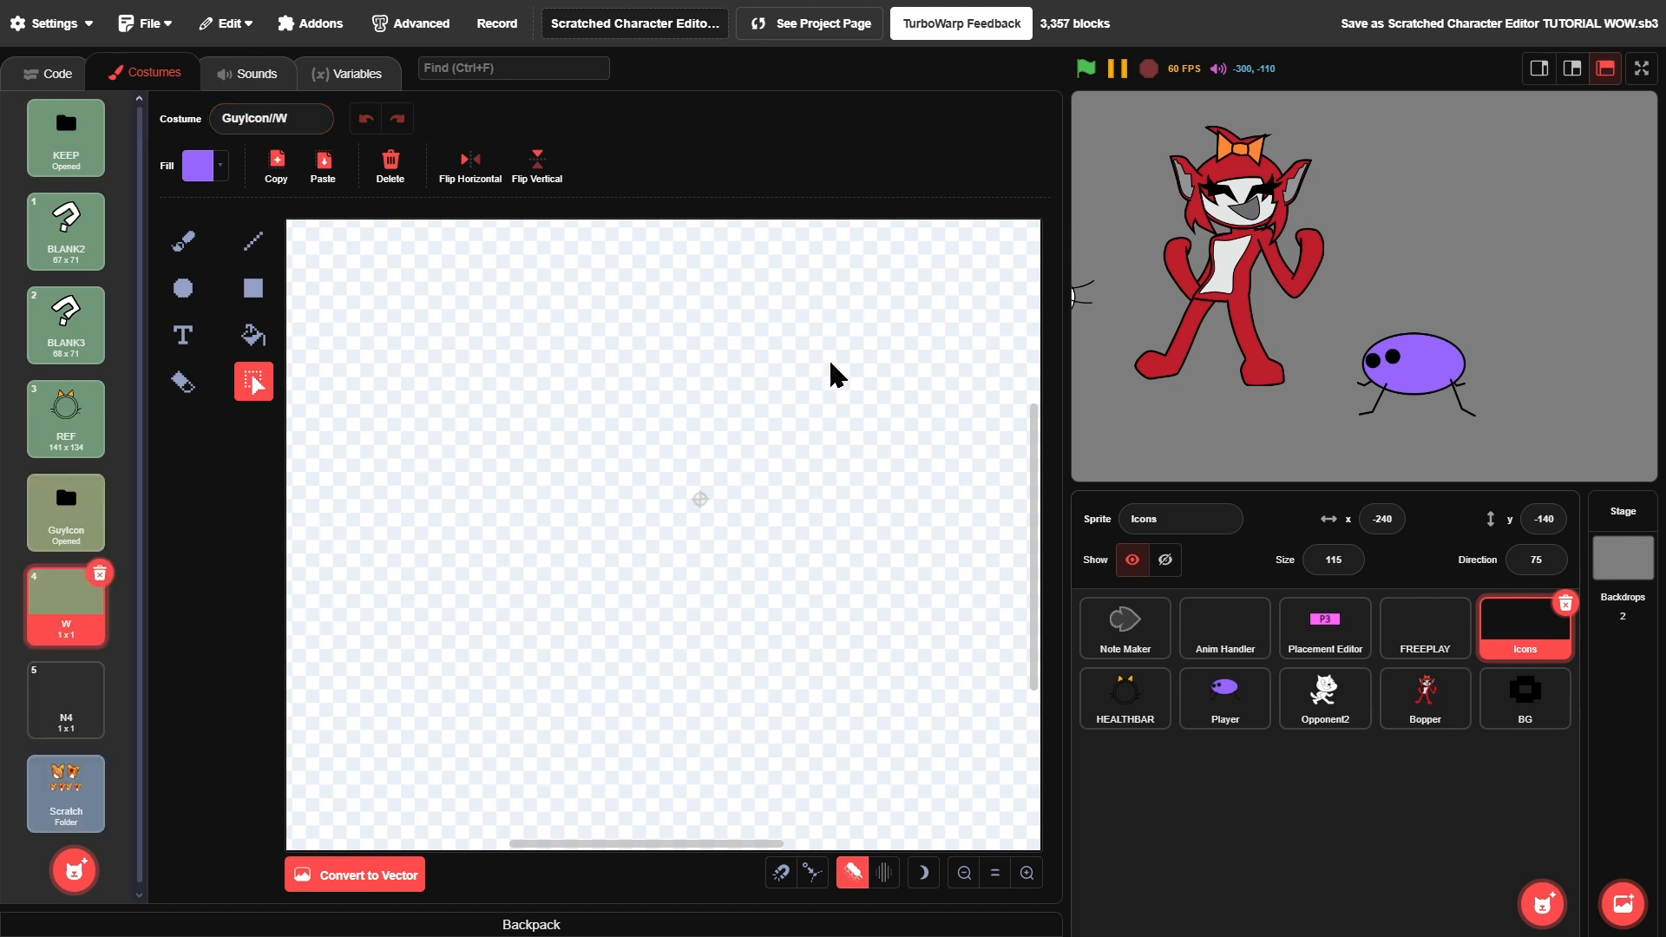
{"action": "left_click", "coordinate": [1085, 70]}
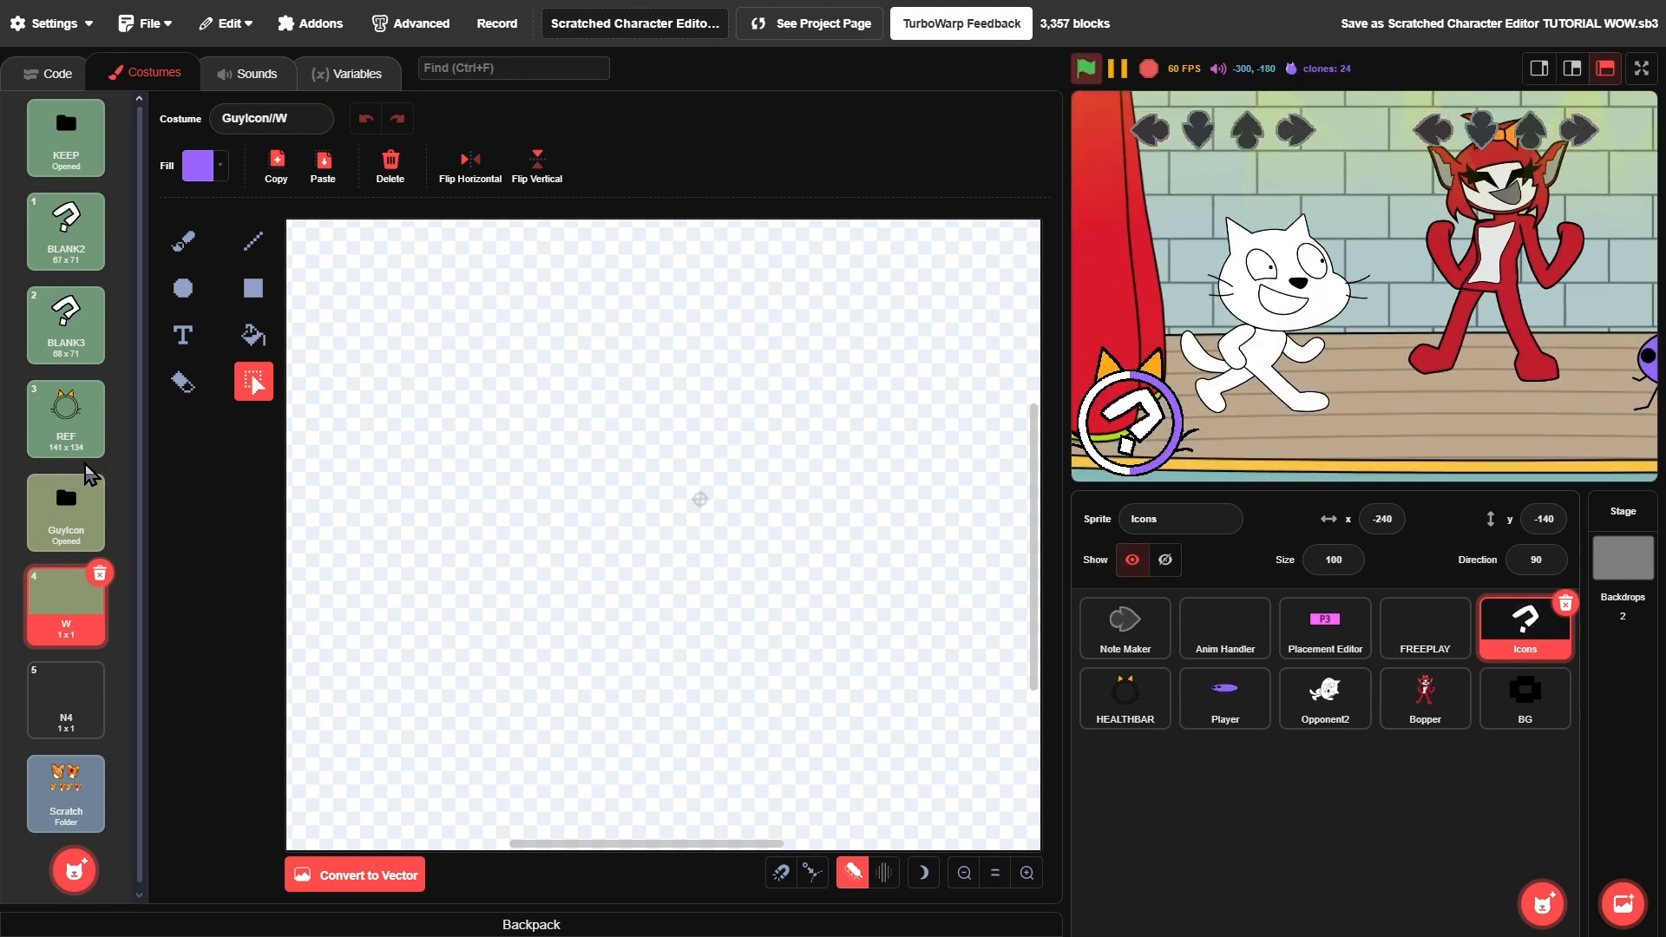
- Check the costume names in the Scratch icon folder and rename the new blank icon GuyIcon//N
{"action": "left_click", "coordinate": [66, 794]}
{"action": "scroll", "coordinate": [69, 694], "scroll_direction": "down", "scroll_amount": 4}
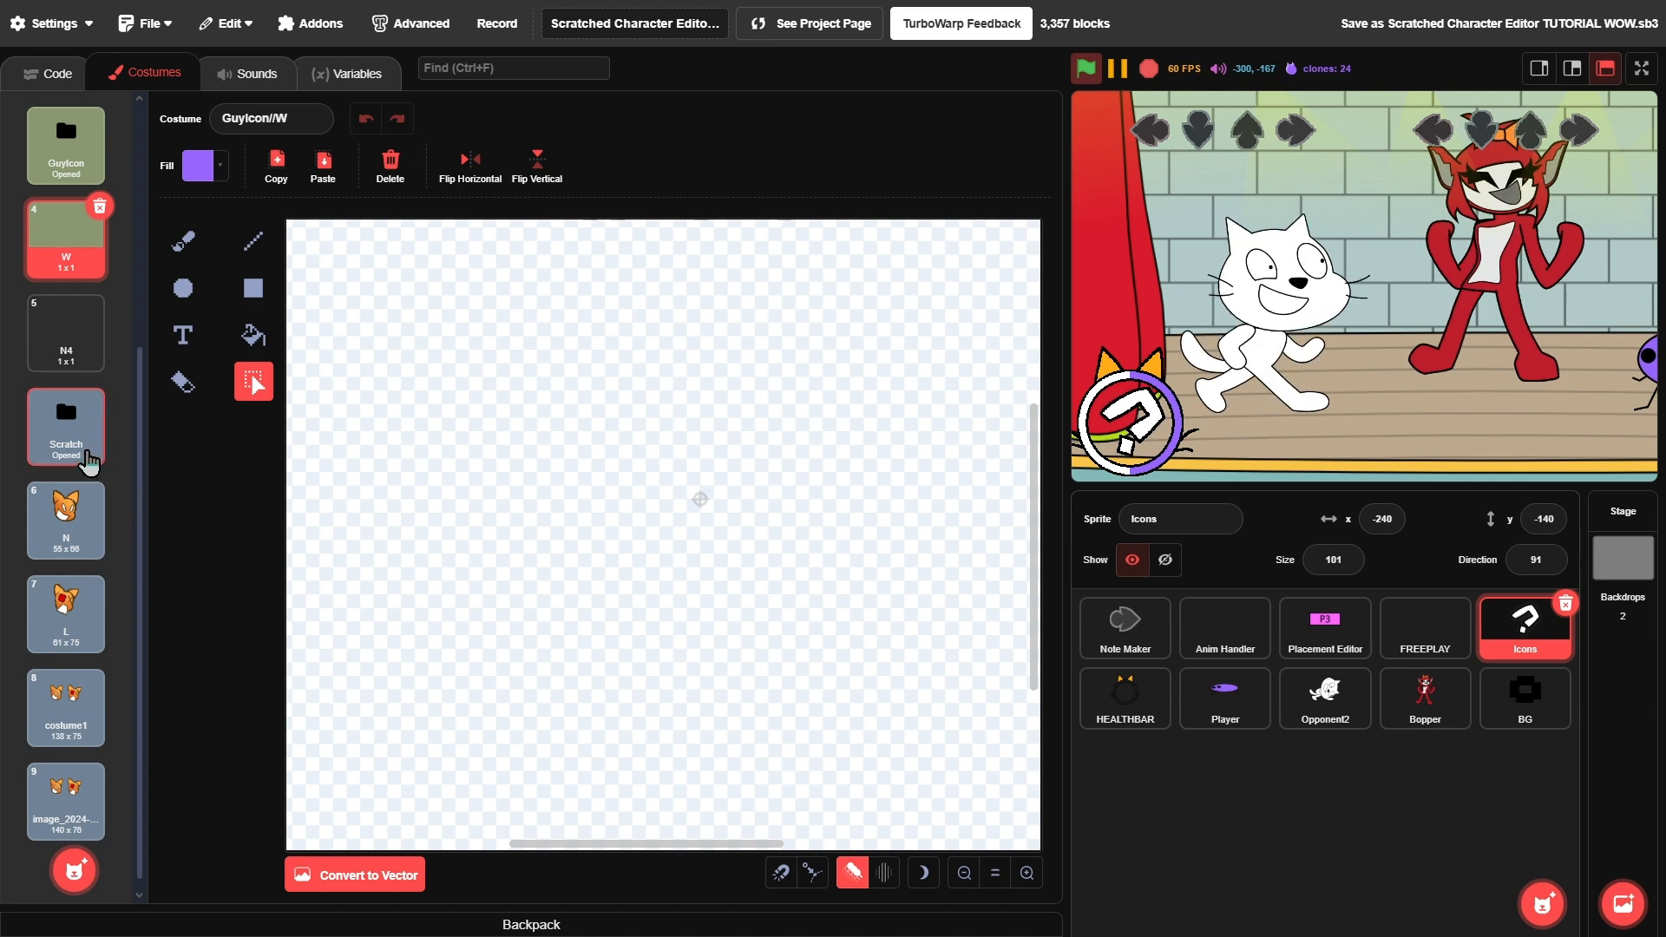
{"action": "left_click", "coordinate": [69, 428]}
{"action": "left_click", "coordinate": [295, 122]}
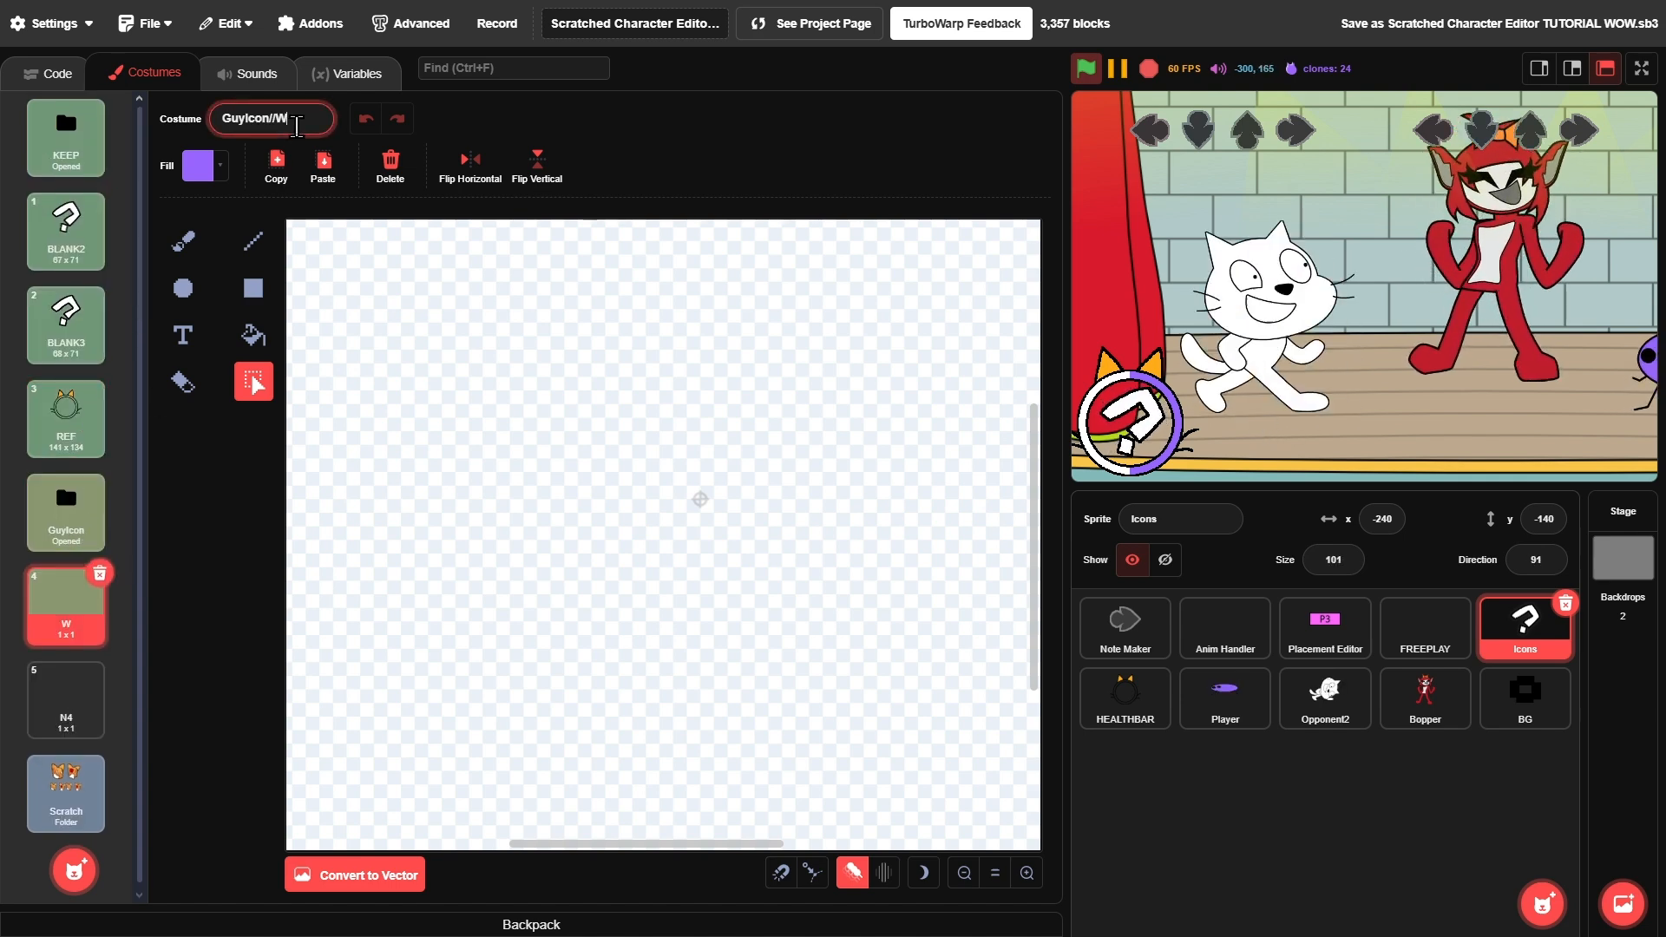
{"action": "key", "text": "BackSpace"}
{"action": "type", "text": "N"}
{"action": "left_click", "coordinate": [664, 160]}
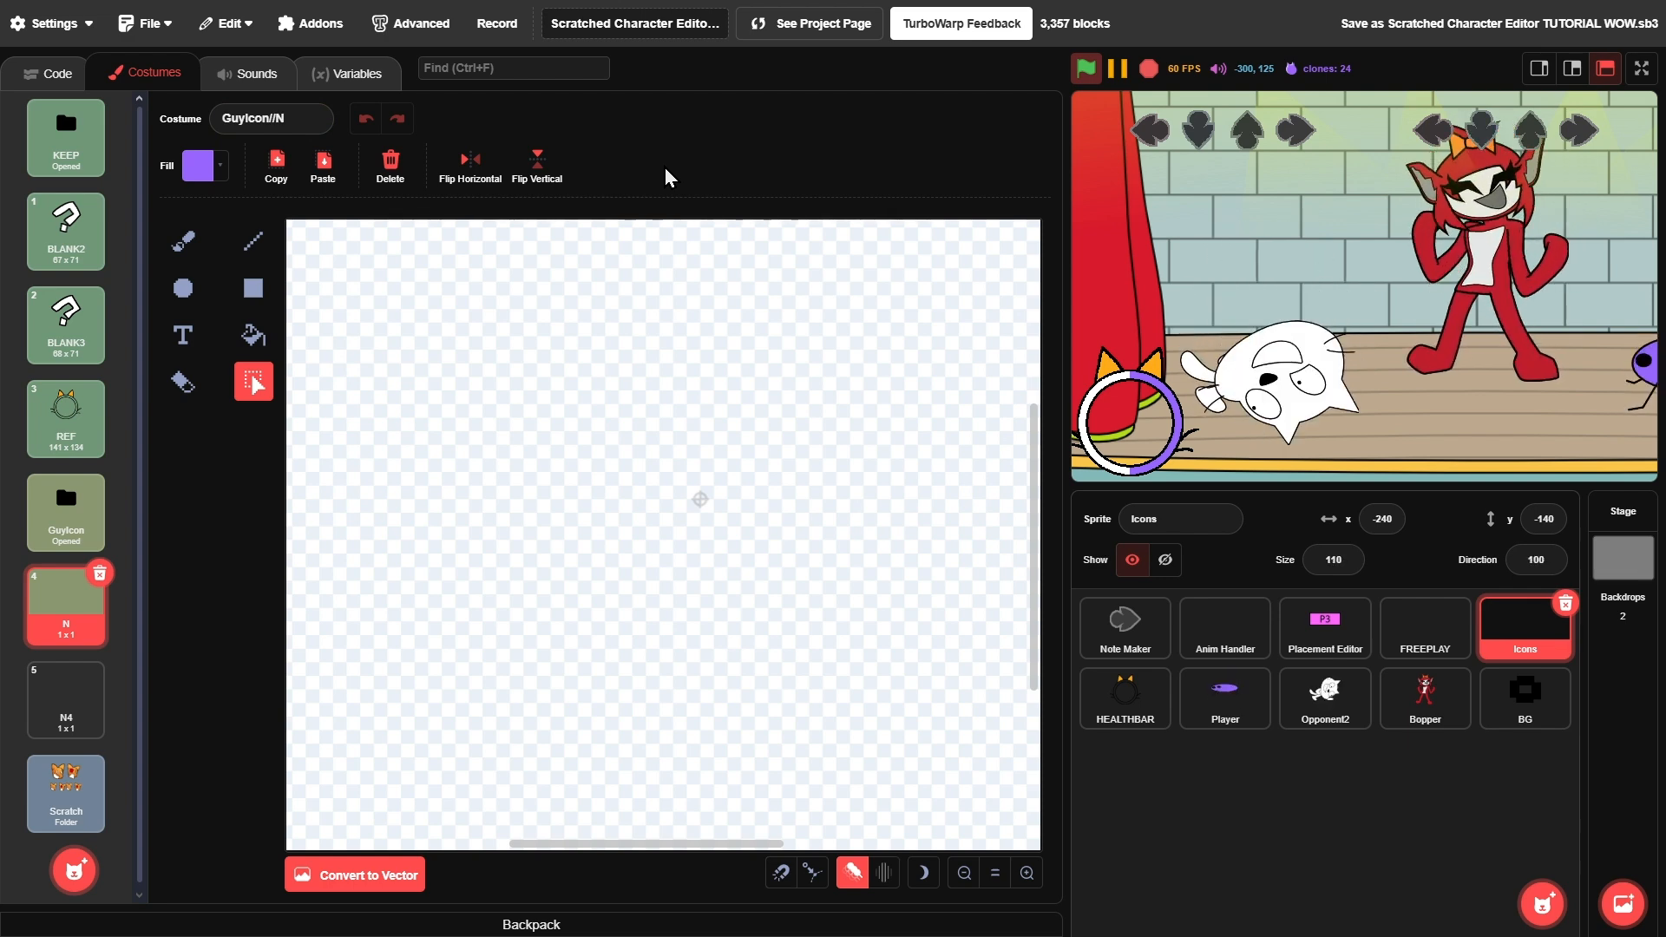
- Show the REF costume as an onion-skin guide behind the GuyIcon//N canvas and collapse the KEEP folder
{"action": "scroll", "coordinate": [879, 768], "scroll_direction": "right", "scroll_amount": 2}
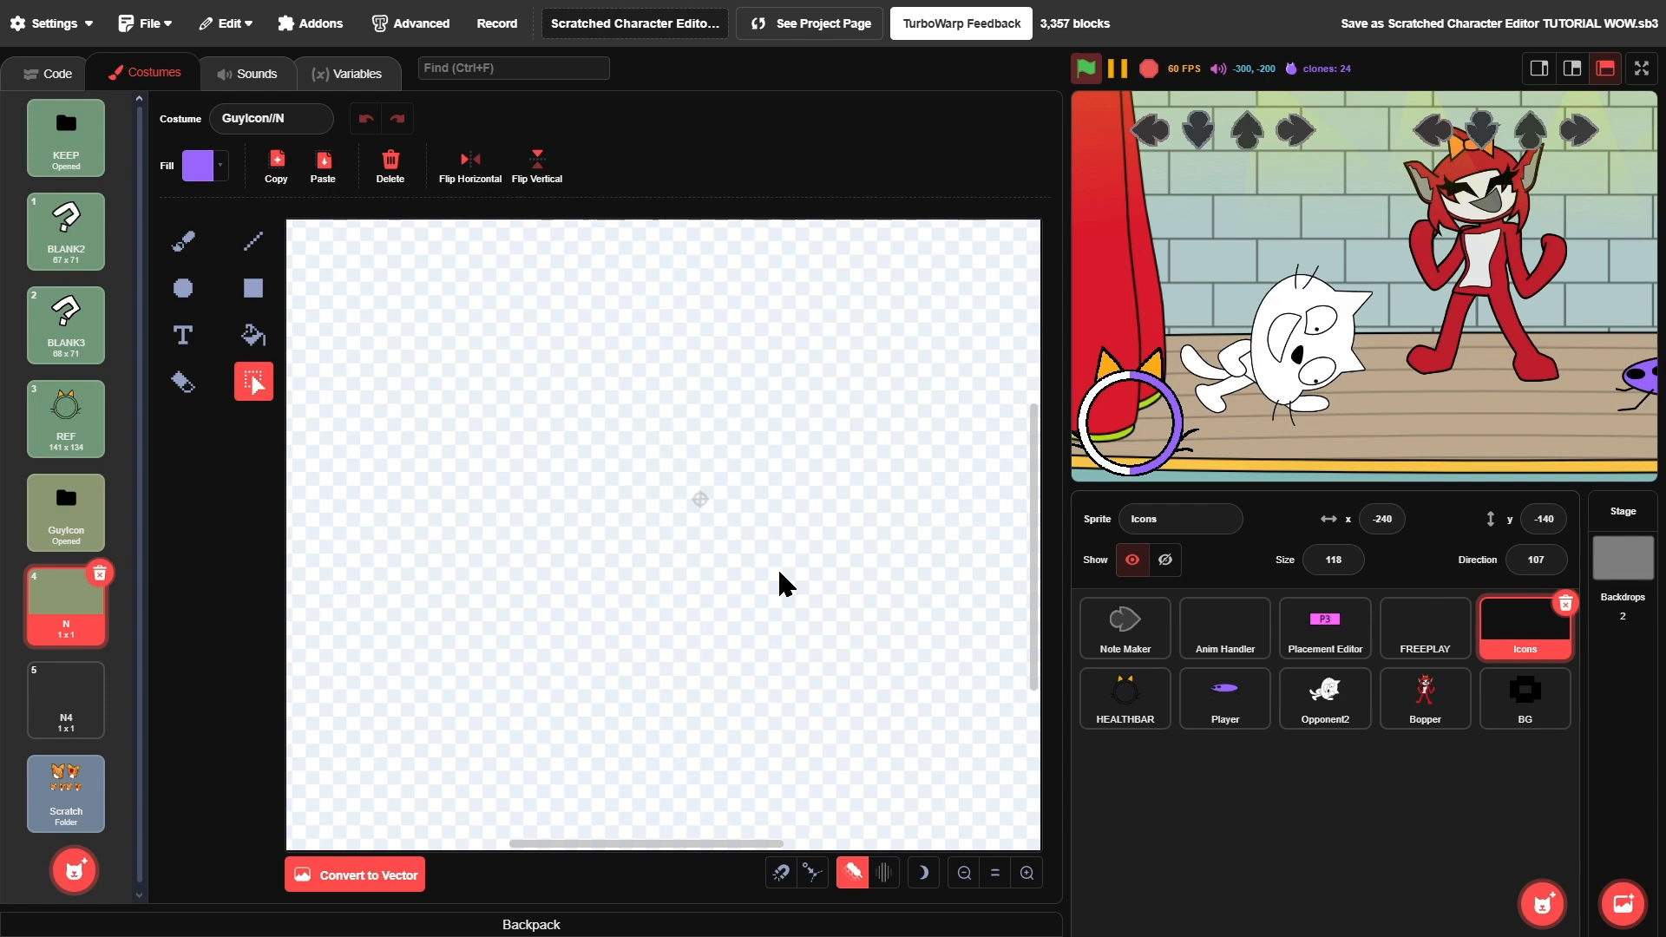
{"action": "left_click", "coordinate": [887, 871]}
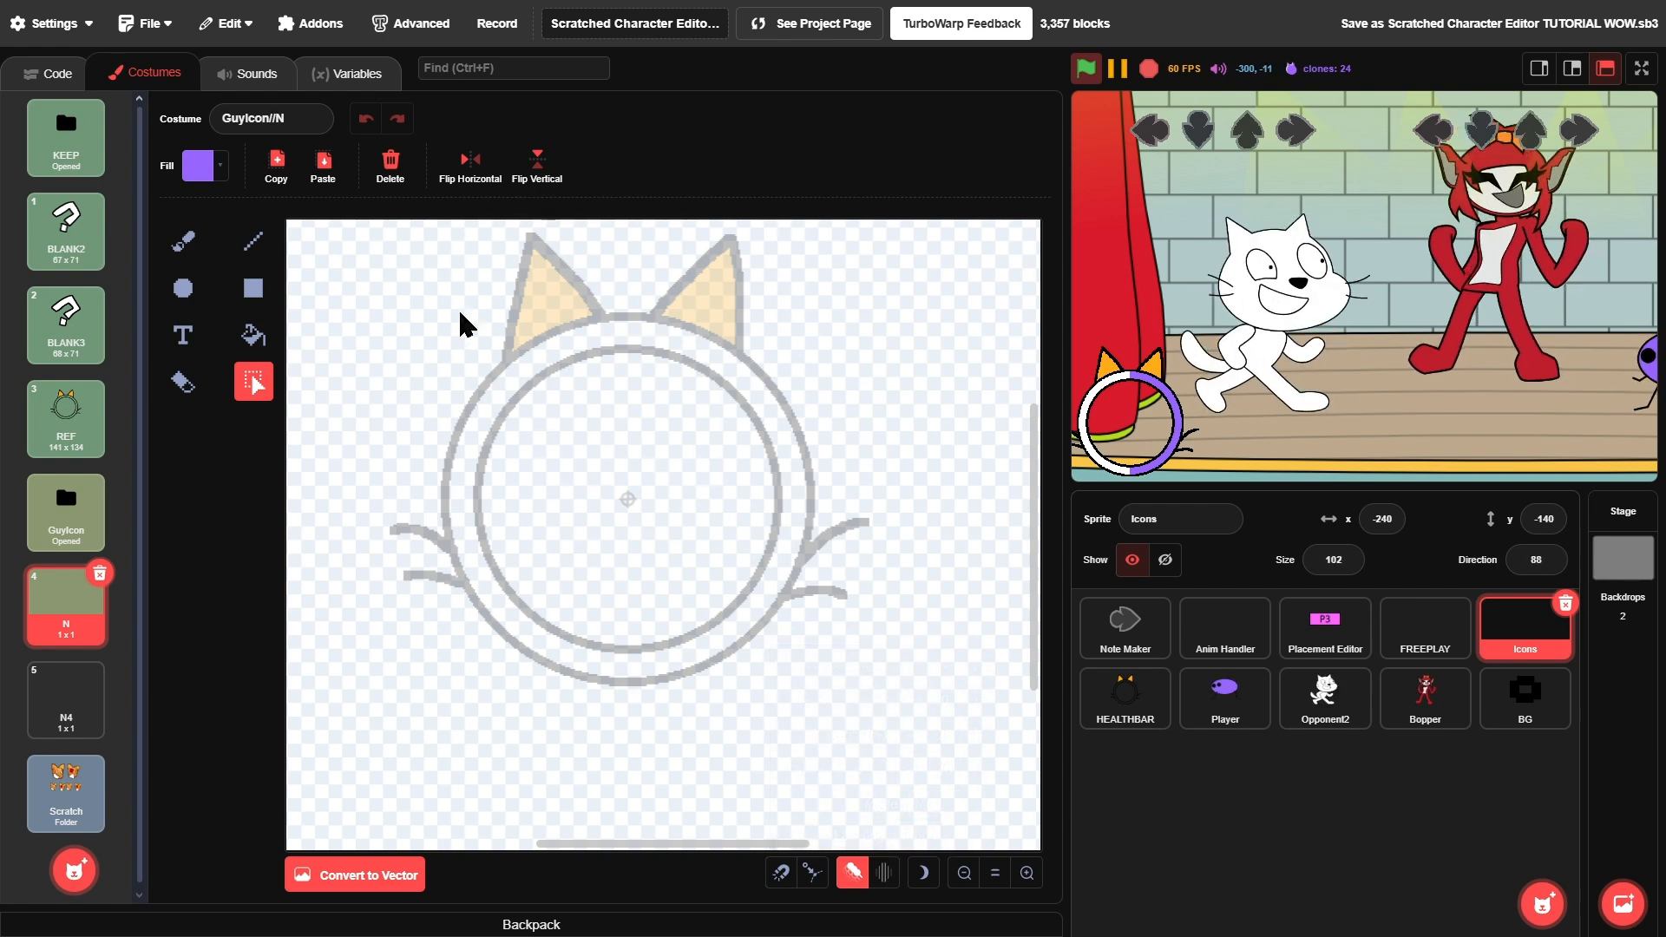
{"action": "scroll", "coordinate": [605, 438], "scroll_direction": "up", "scroll_amount": 2}
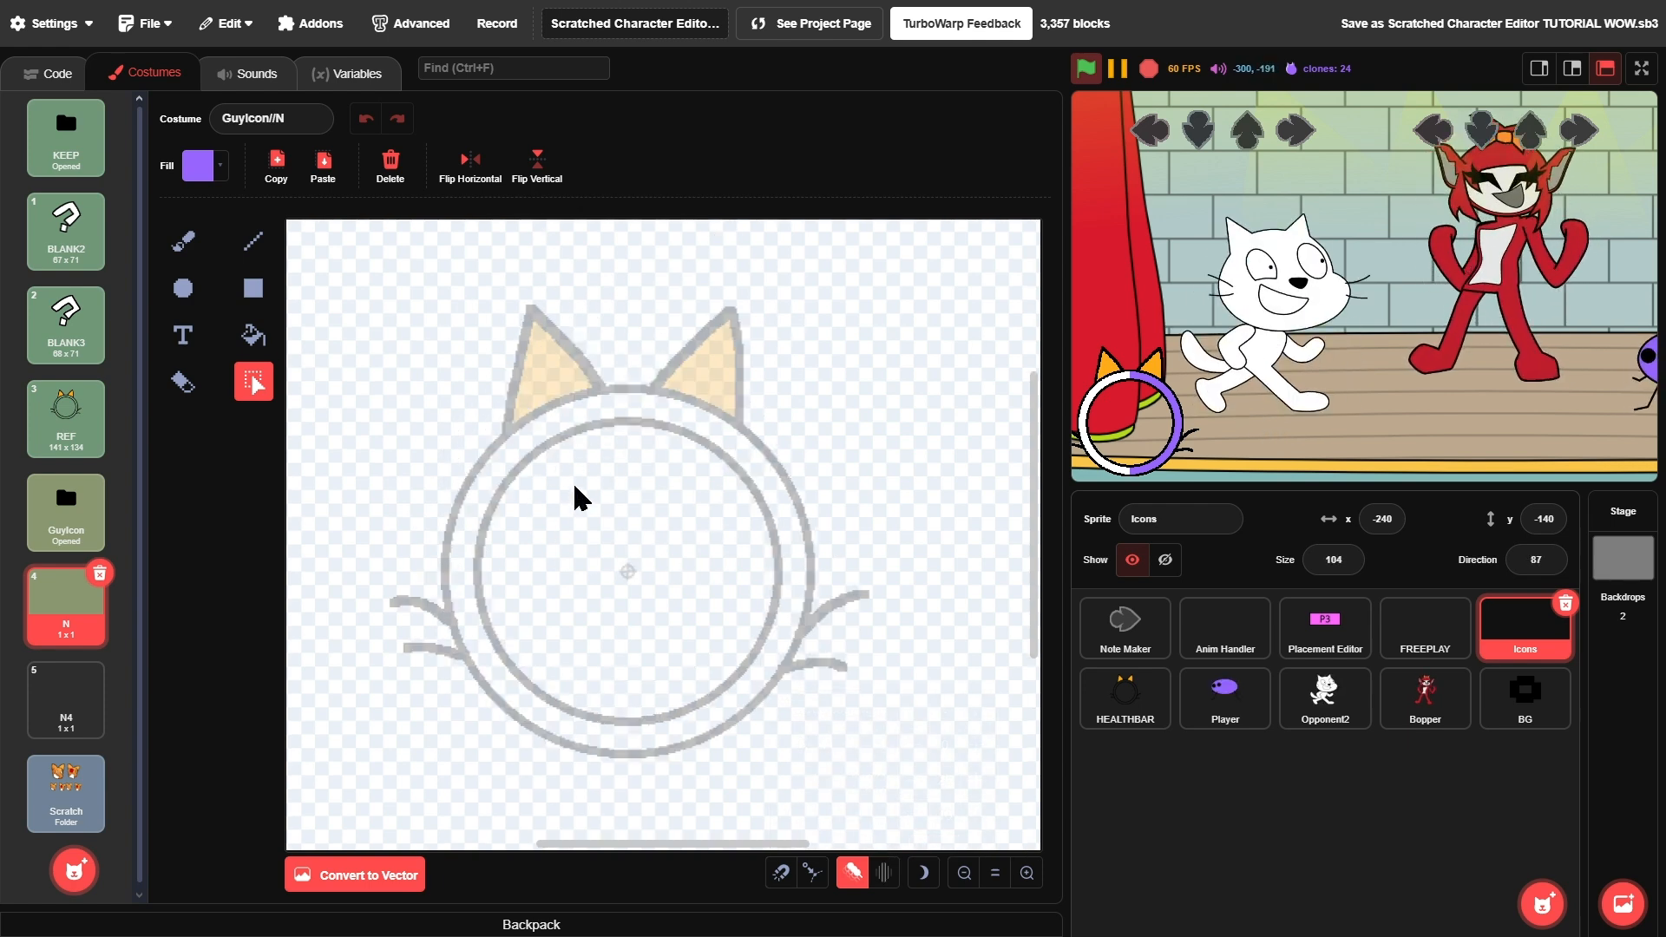
{"action": "left_click", "coordinate": [85, 161]}
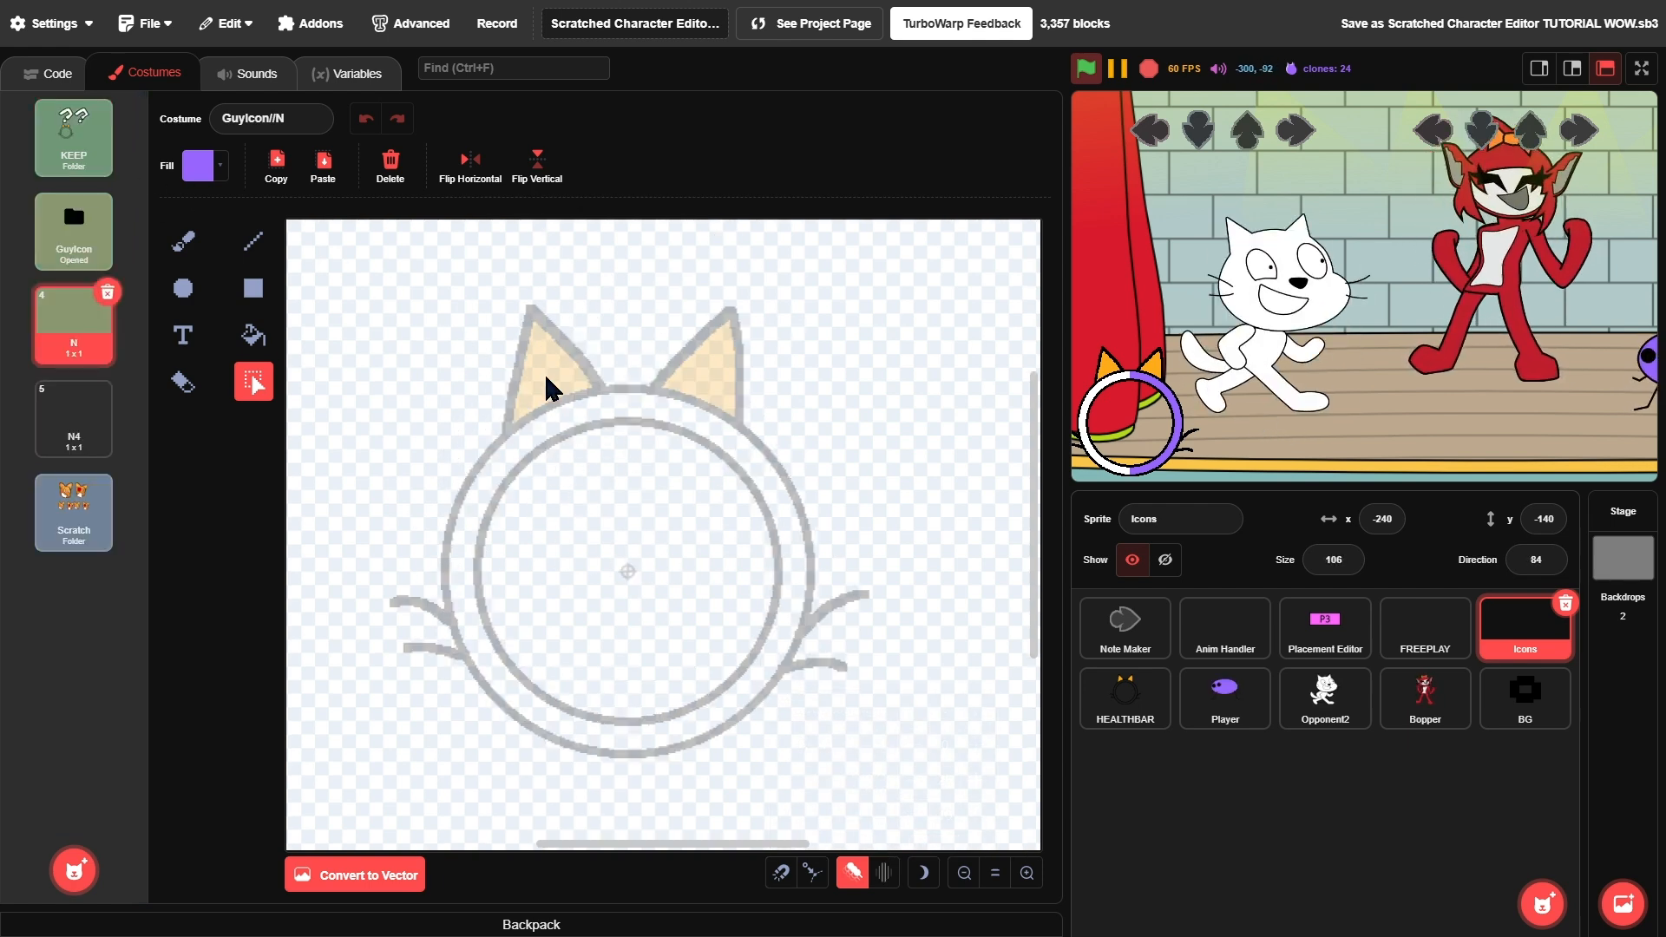
{"action": "scroll", "coordinate": [633, 503], "scroll_direction": "up", "scroll_amount": 2}
- Set the brush to black with a size of 3 for the icon
{"action": "left_click", "coordinate": [202, 248]}
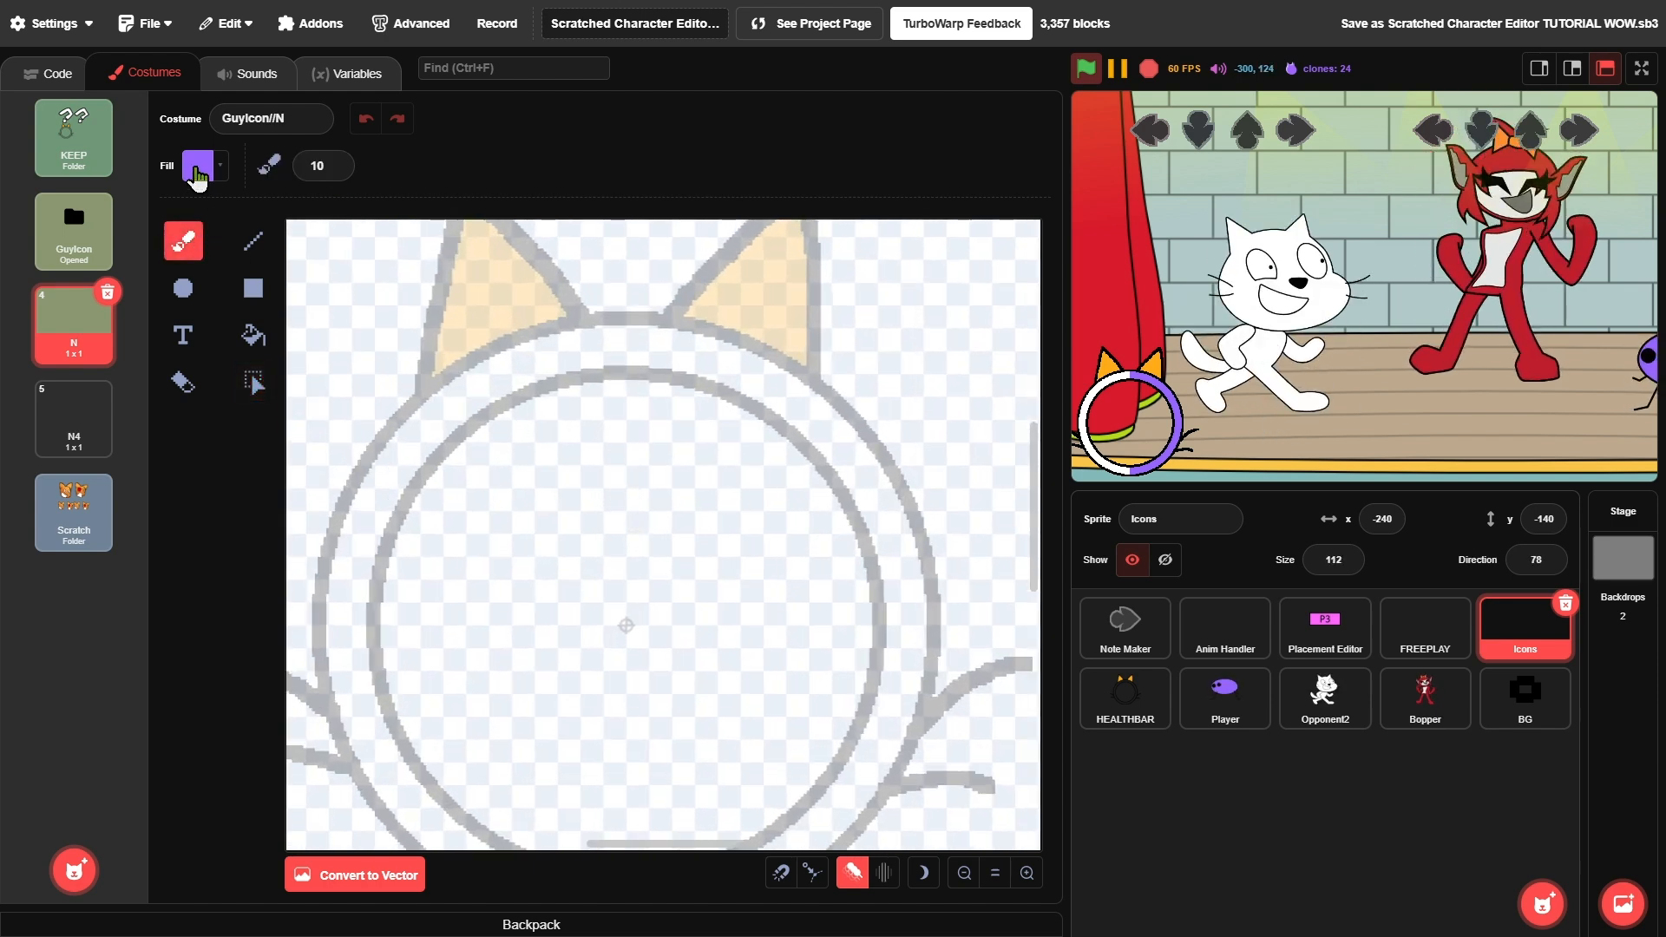
{"action": "left_click", "coordinate": [198, 165]}
{"action": "left_click_drag", "start_coordinate": [255, 361], "coordinate": [68, 386]}
{"action": "left_click", "coordinate": [228, 627]}
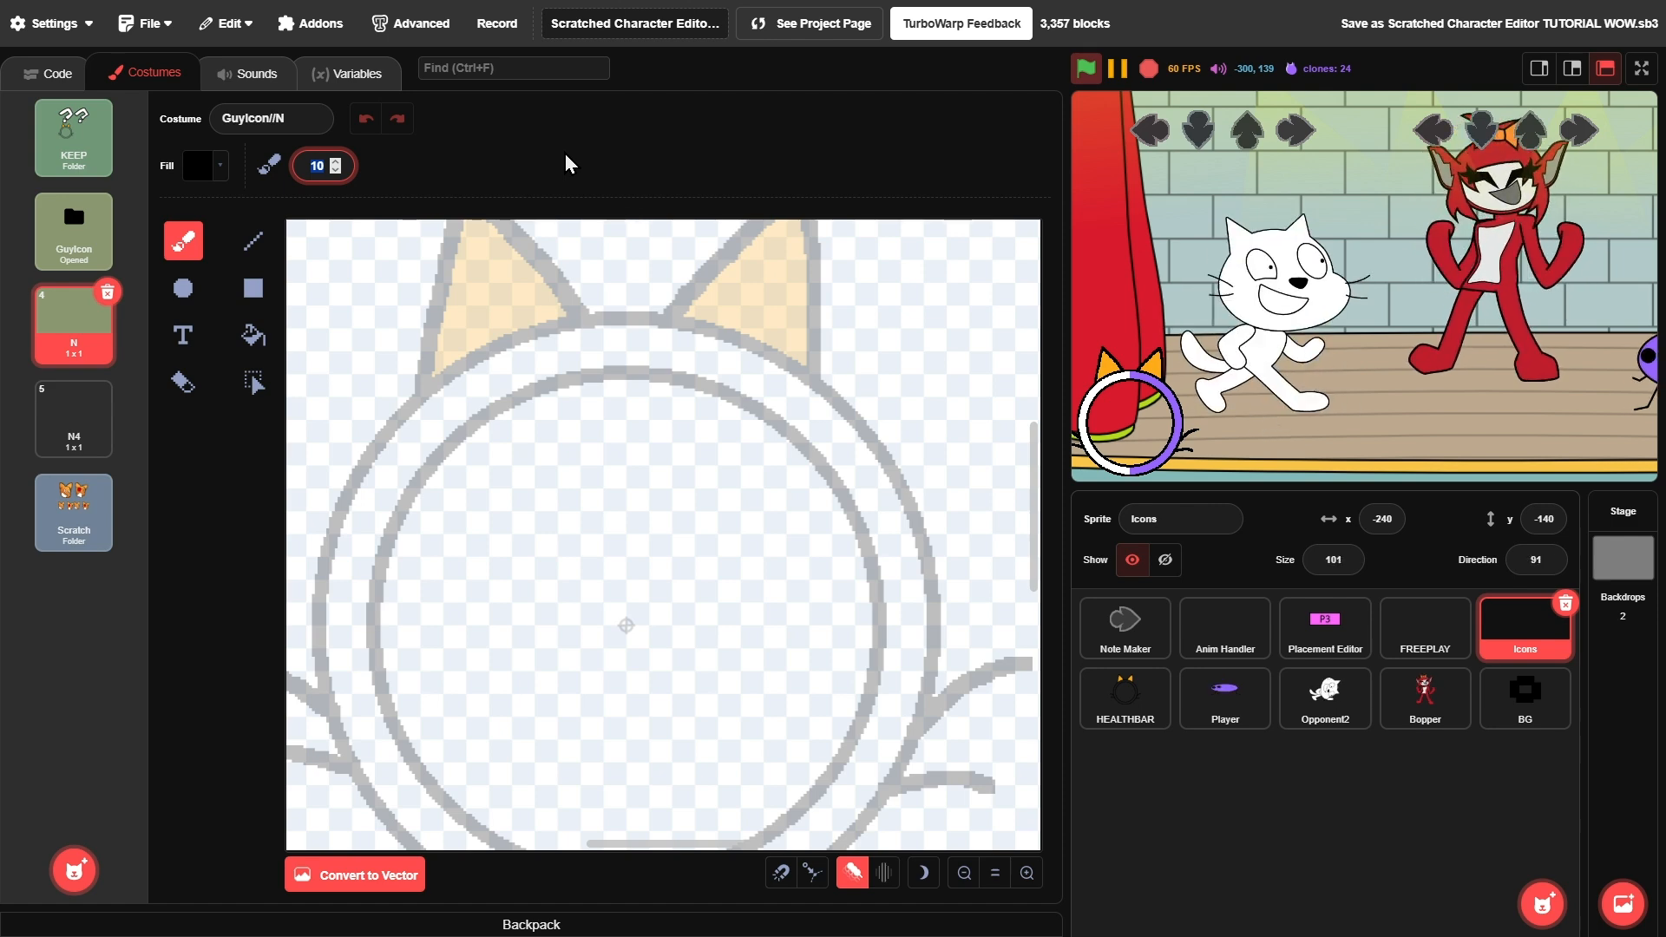
{"action": "type", "text": "3"}
{"action": "key", "text": "Return"}
{"action": "left_click", "coordinate": [668, 423]}
{"action": "scroll", "coordinate": [673, 430], "scroll_direction": "down", "scroll_amount": 1}
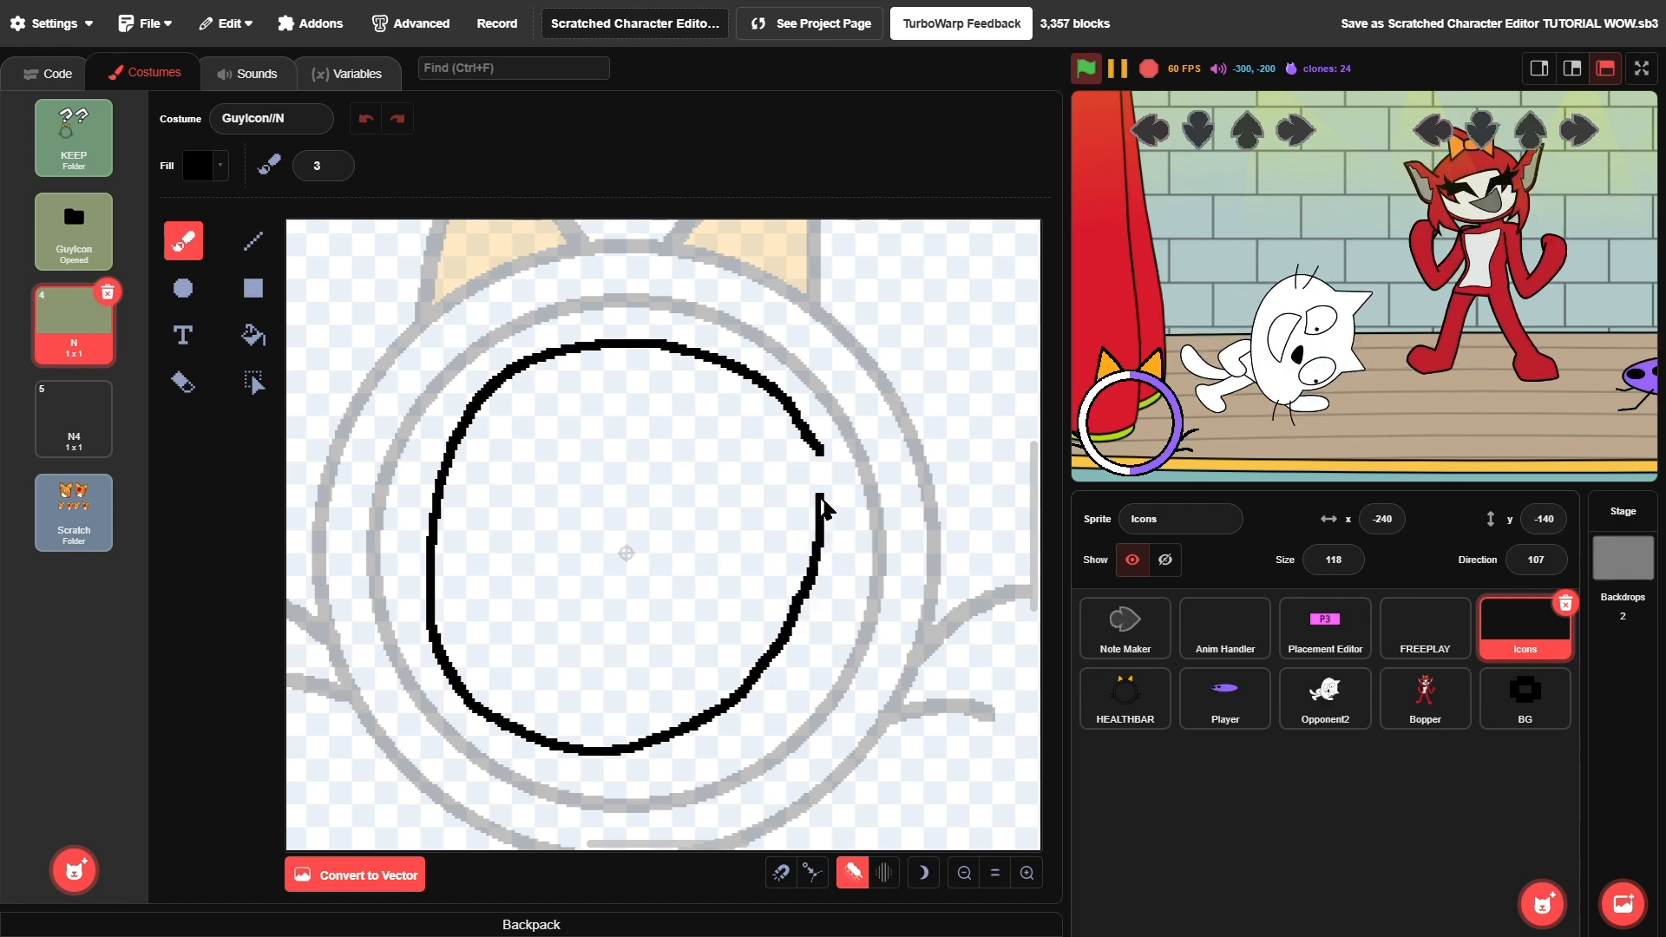
{"action": "key", "text": "ctrl+z"}
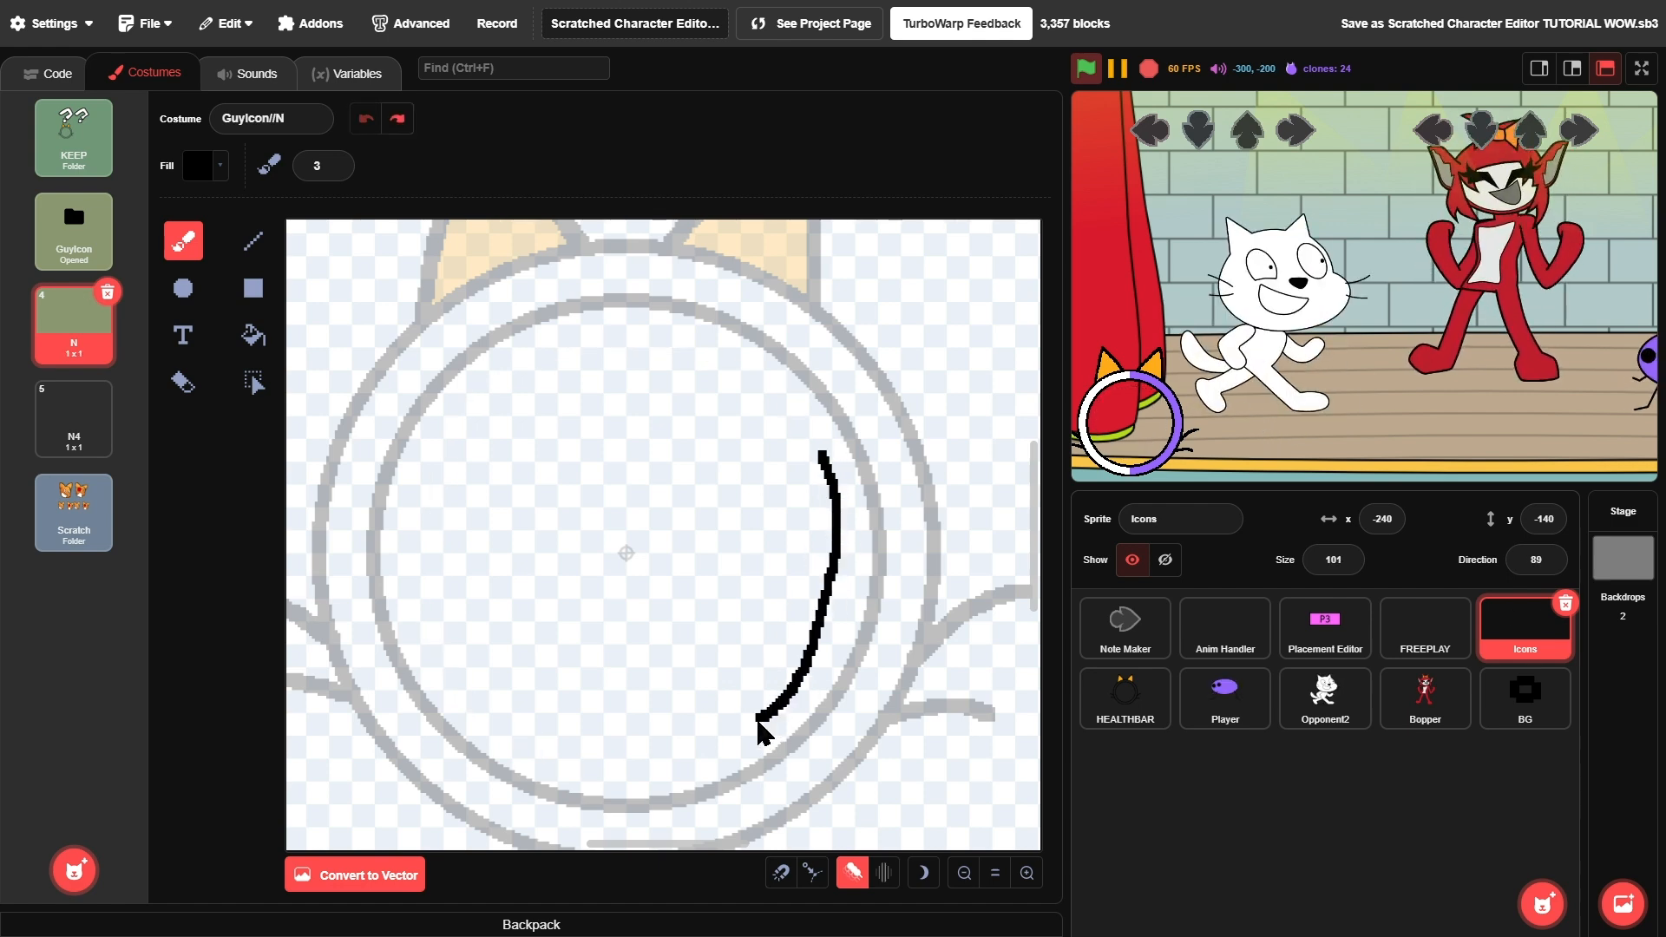
{"action": "key", "text": "ctrl+z"}
{"action": "left_click_drag", "start_coordinate": [799, 523], "coordinate": [630, 723]}
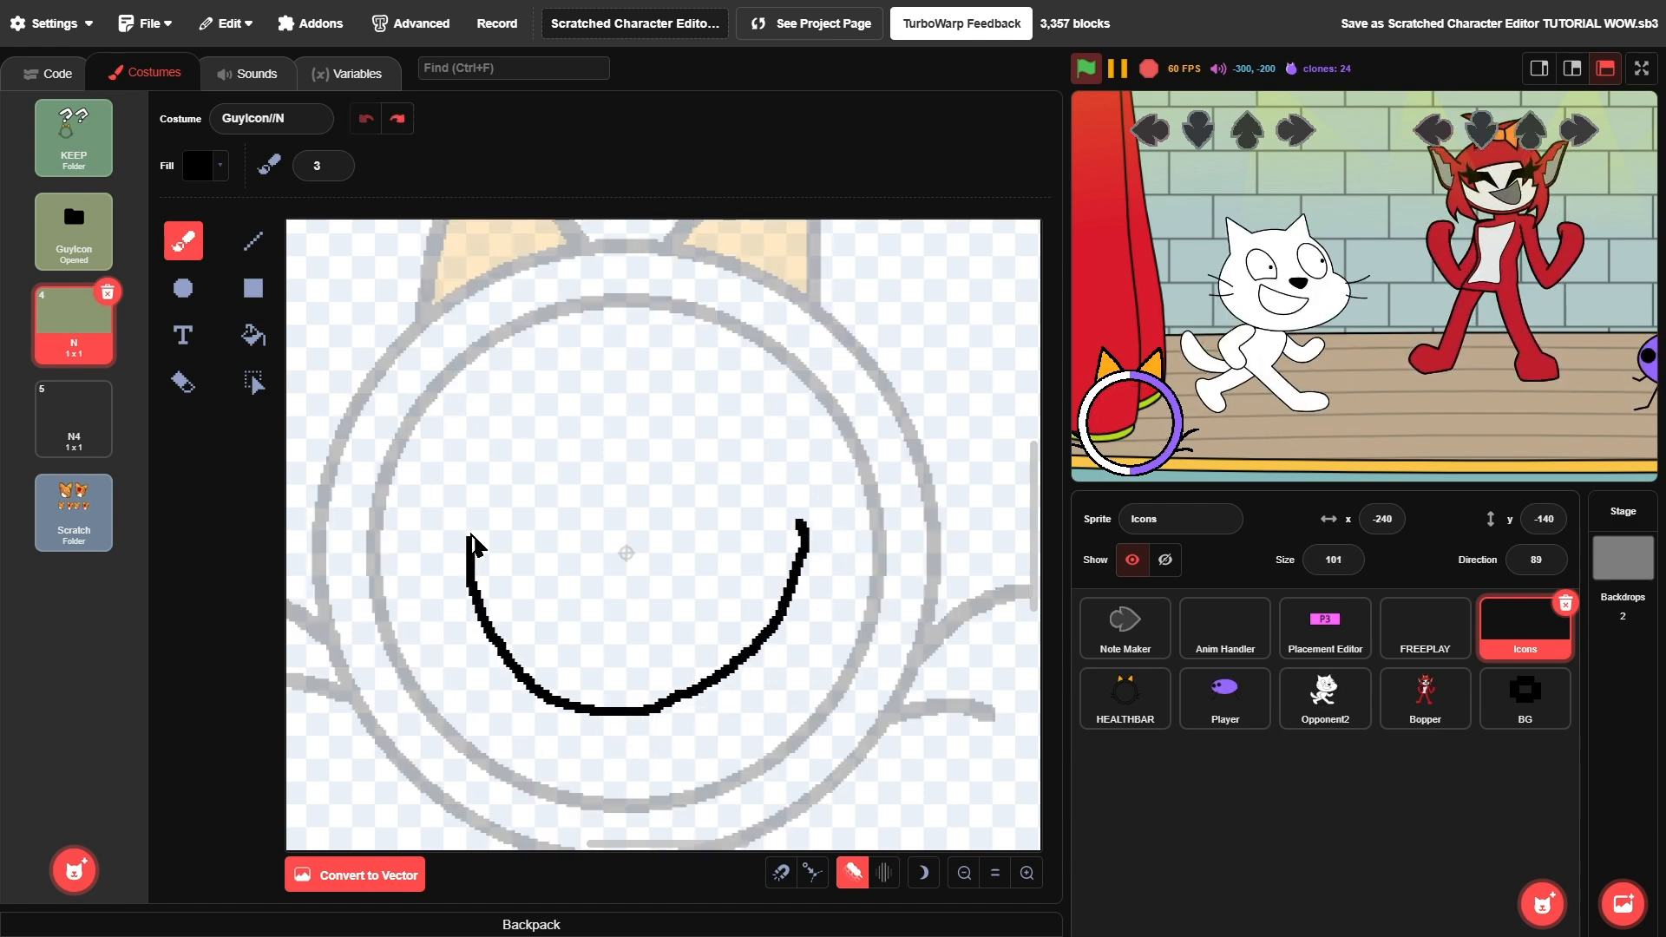
{"action": "left_click_drag", "start_coordinate": [469, 536], "coordinate": [650, 418]}
{"action": "left_click_drag", "start_coordinate": [764, 502], "coordinate": [795, 519]}
{"action": "key", "text": "ctrl+z"}
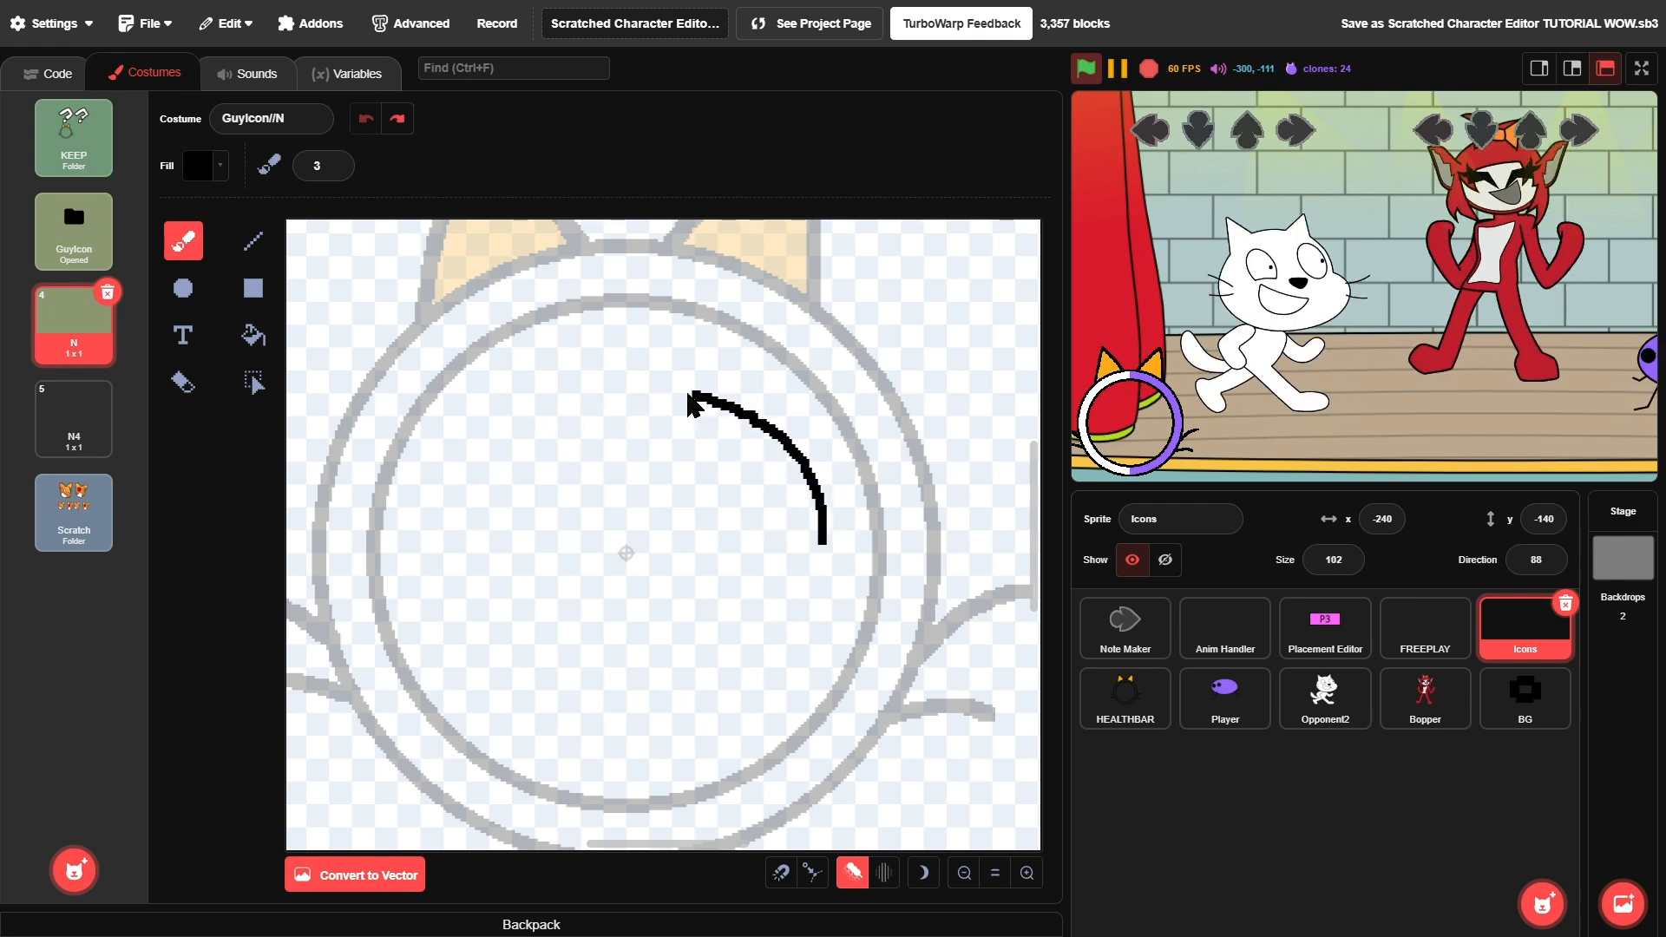
- Draw a closed, slanted oval head outline inside the reference circle and shift it towards the circle's centre
{"action": "left_click_drag", "start_coordinate": [692, 404], "coordinate": [508, 479]}
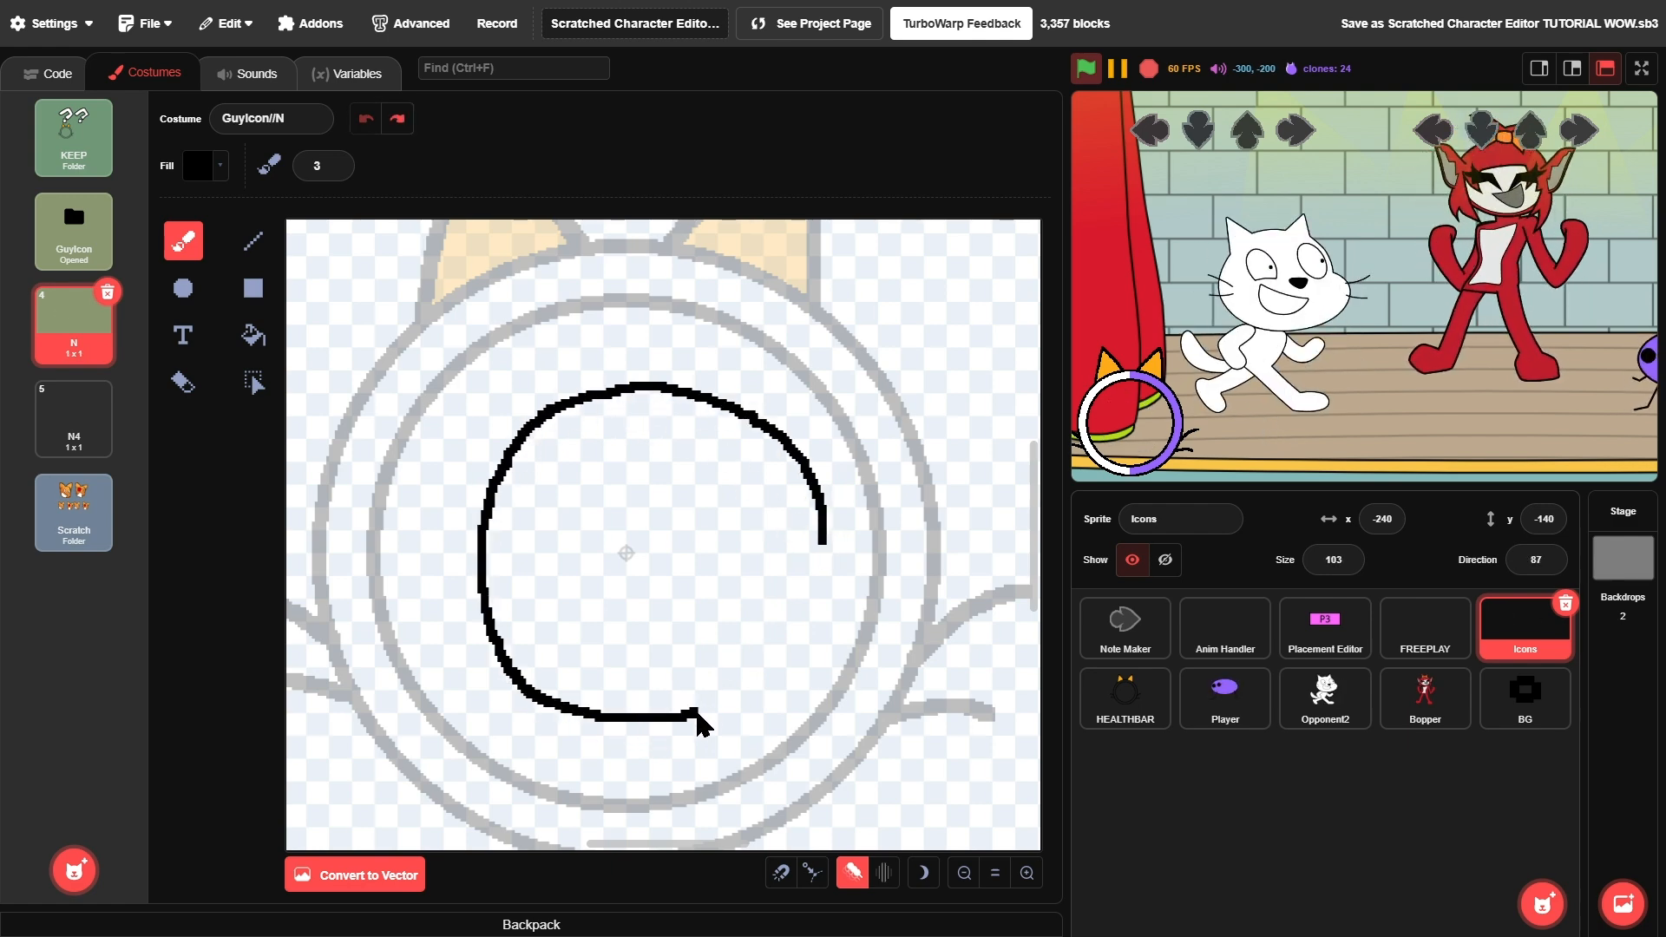
{"action": "left_click_drag", "start_coordinate": [785, 638], "coordinate": [805, 612]}
{"action": "key", "text": "ctrl+z"}
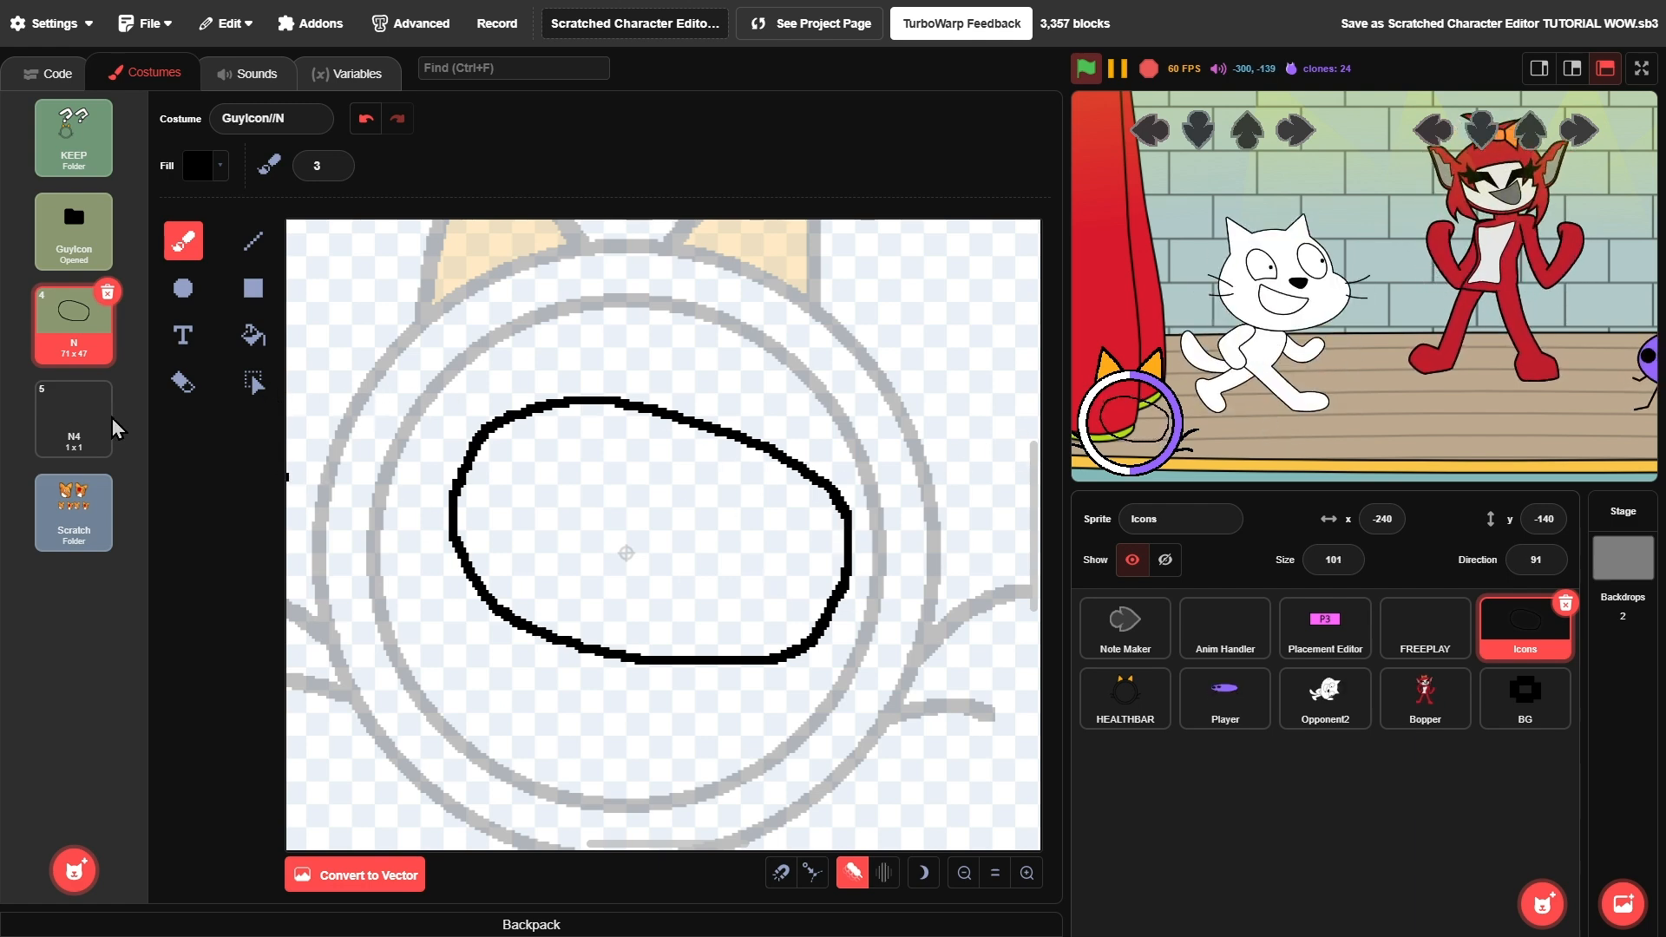
{"action": "key", "text": "ctrl+a"}
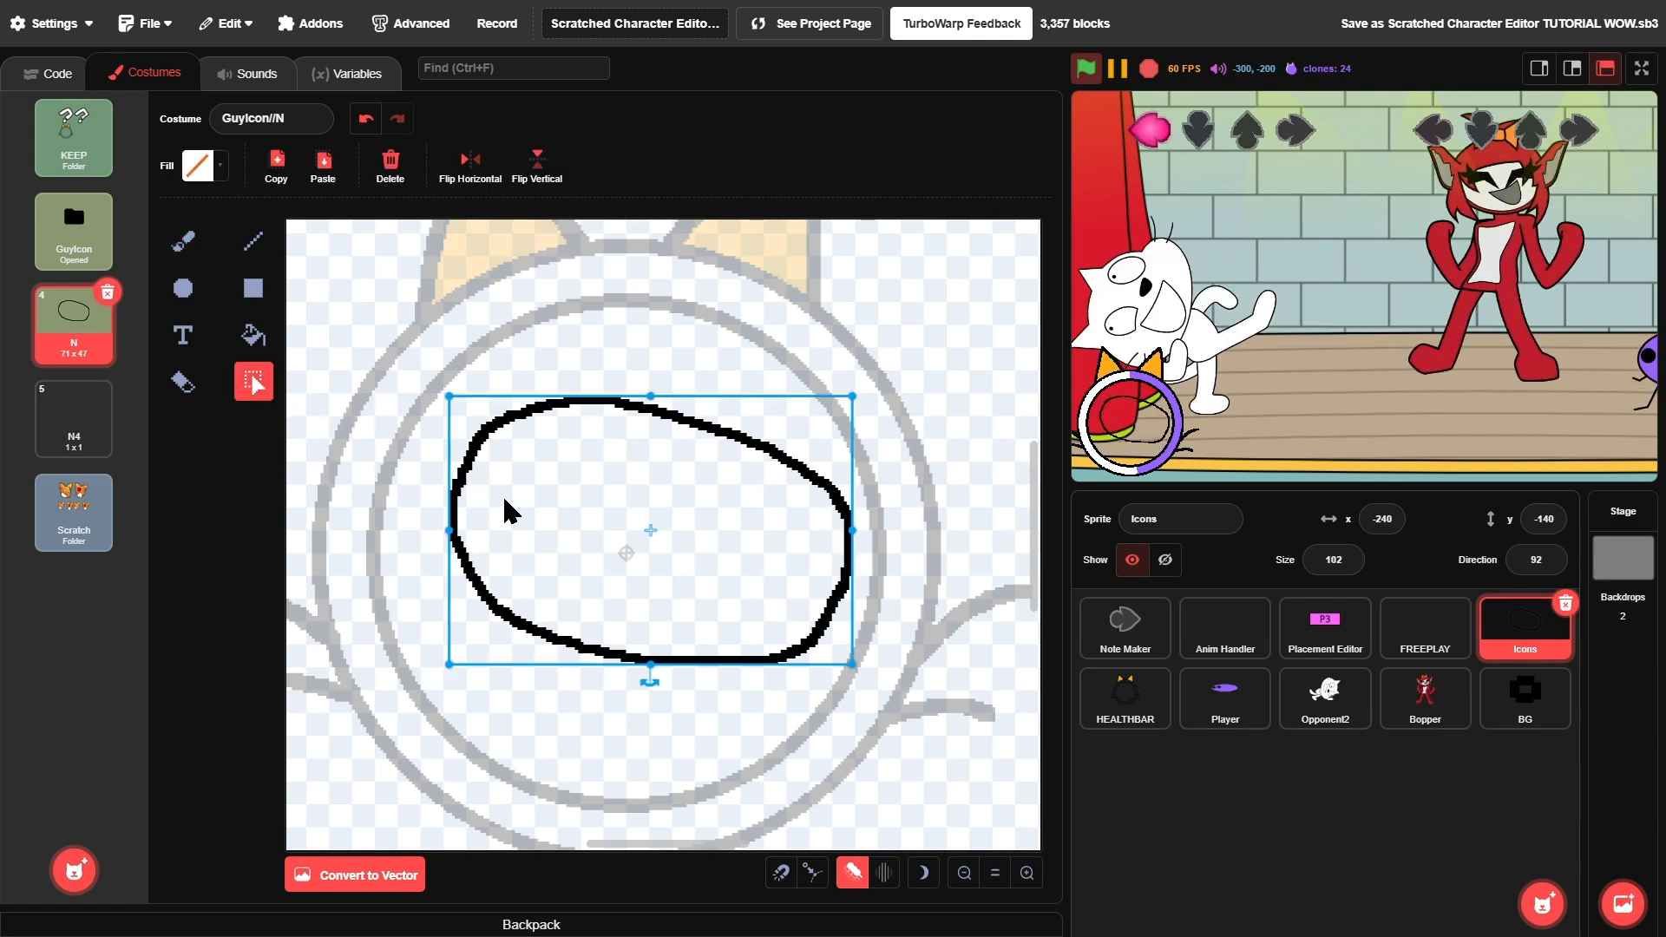
{"action": "left_click_drag", "start_coordinate": [587, 563], "coordinate": [567, 582]}
{"action": "left_click", "coordinate": [681, 397]}
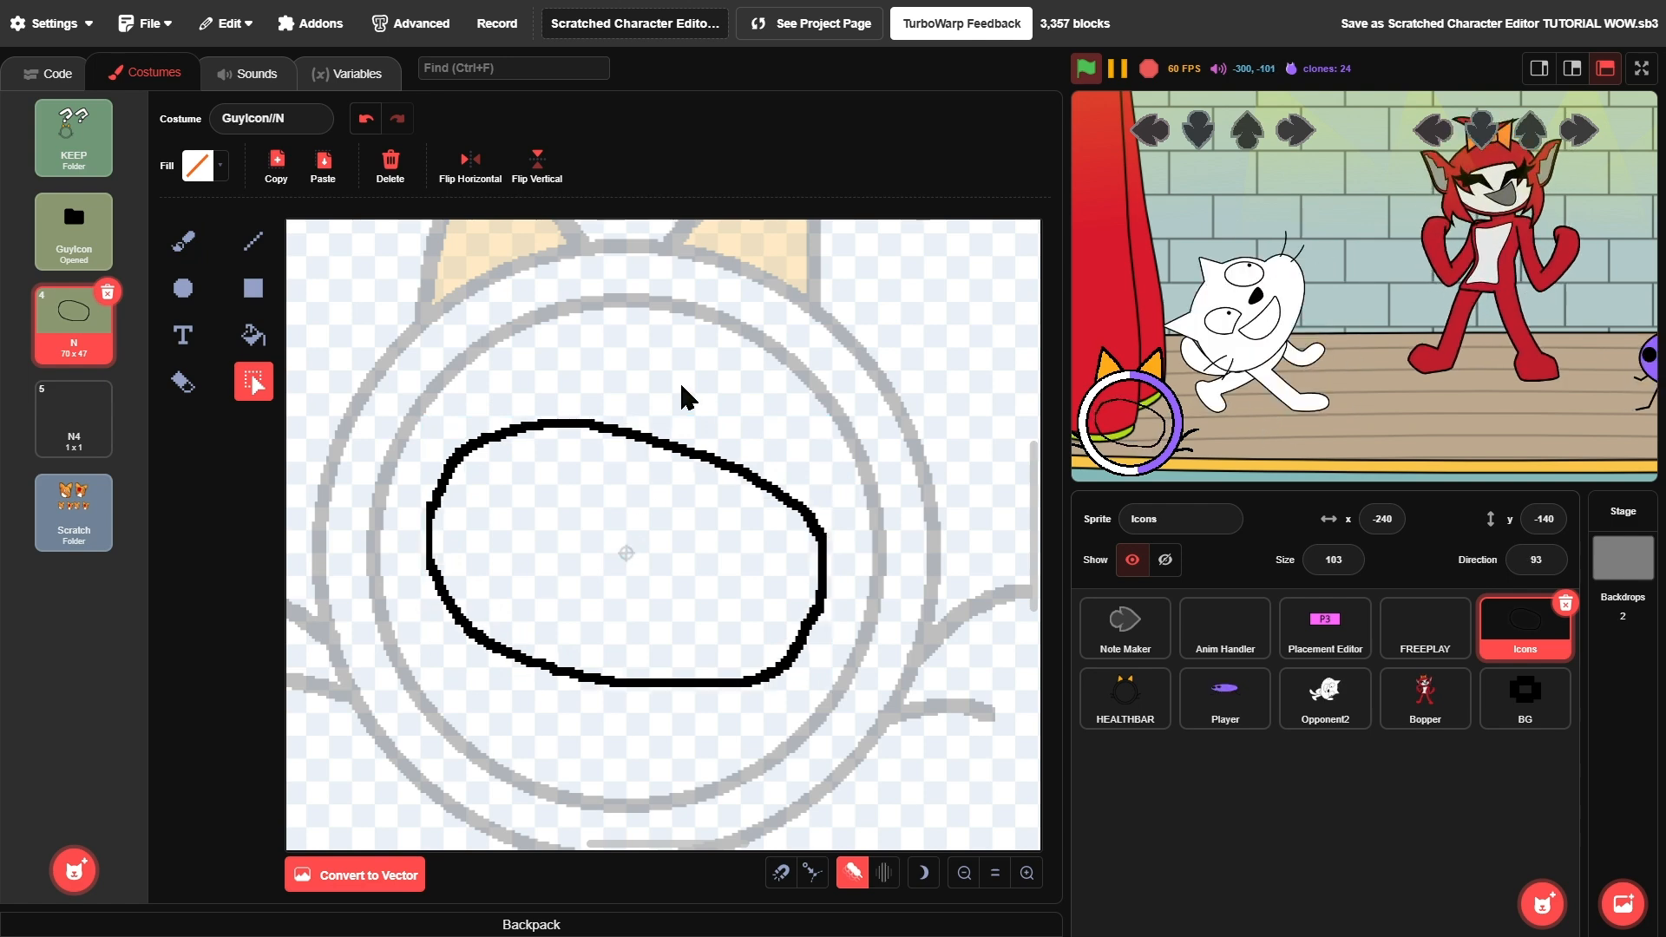
- Thicken the thin left edge of the head outline with the black brush
{"action": "left_click", "coordinate": [183, 240]}
{"action": "scroll", "coordinate": [316, 472], "scroll_direction": "up", "scroll_amount": 3}
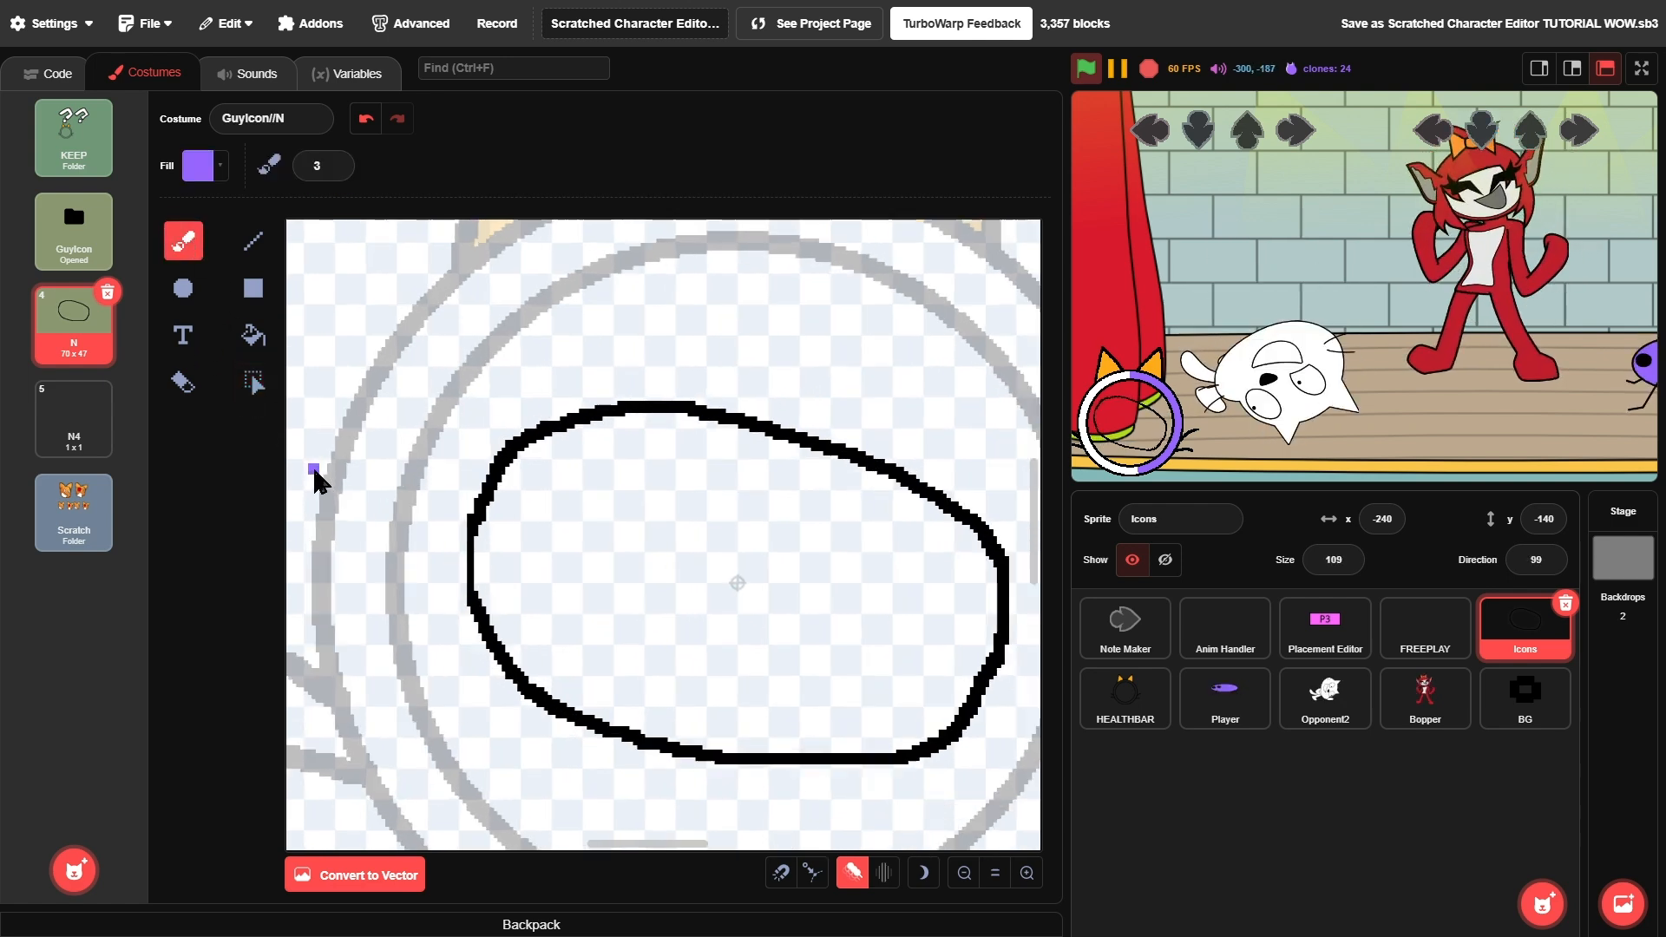
{"action": "left_click", "coordinate": [196, 181]}
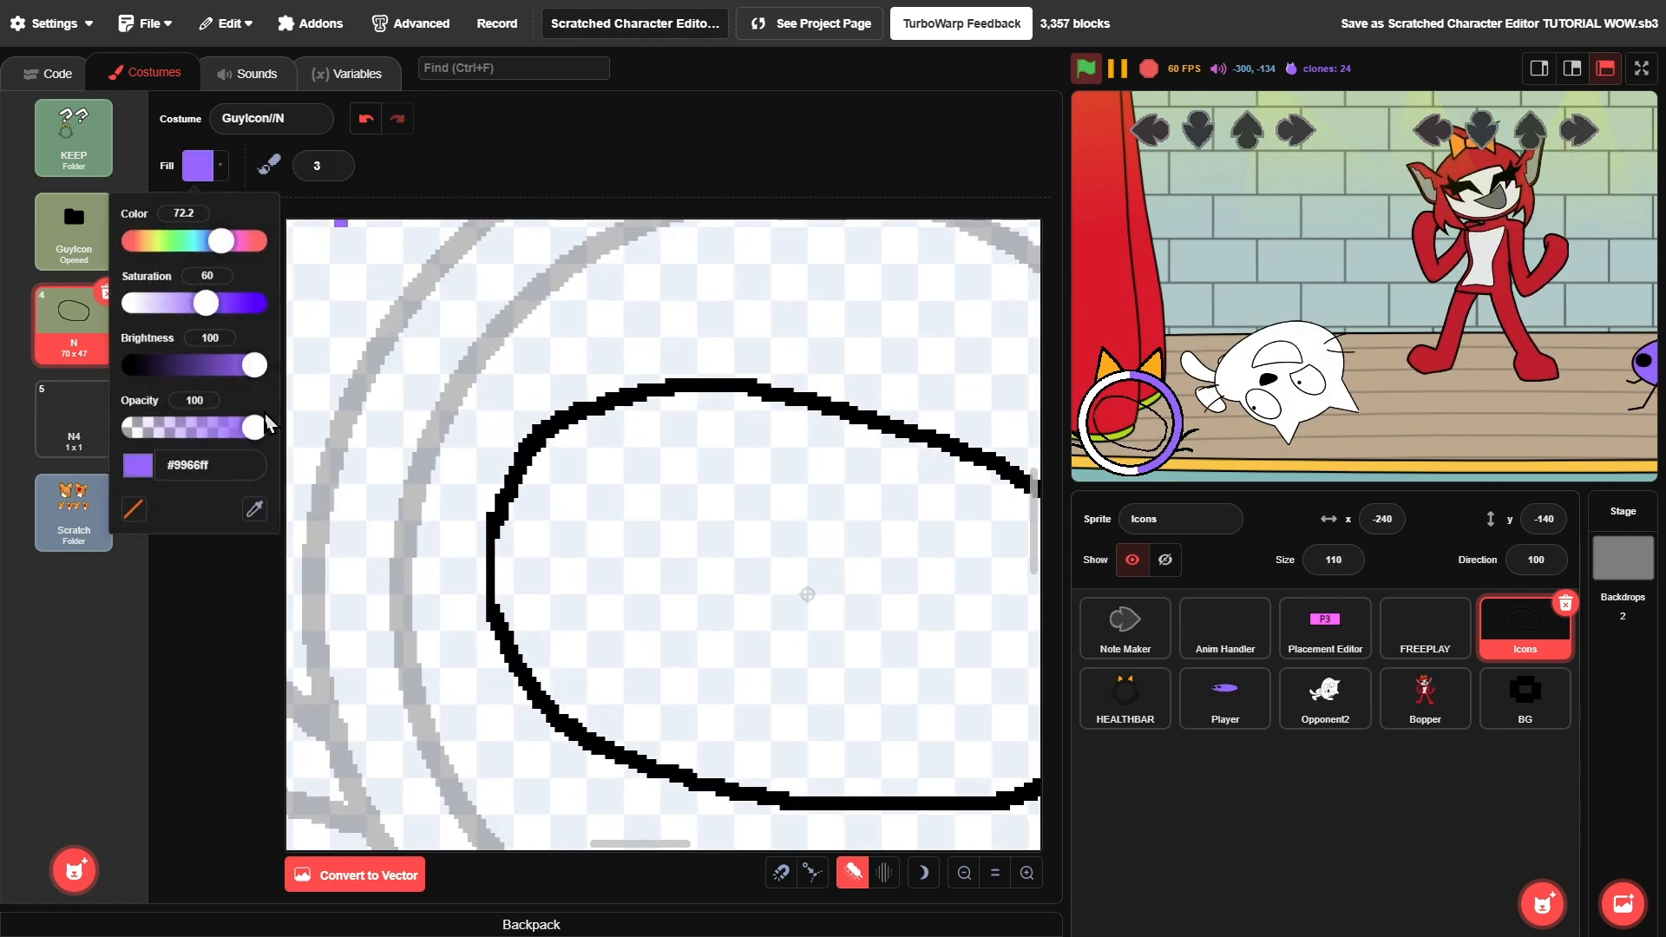
{"action": "left_click_drag", "start_coordinate": [256, 366], "coordinate": [92, 457]}
{"action": "left_click", "coordinate": [214, 672]}
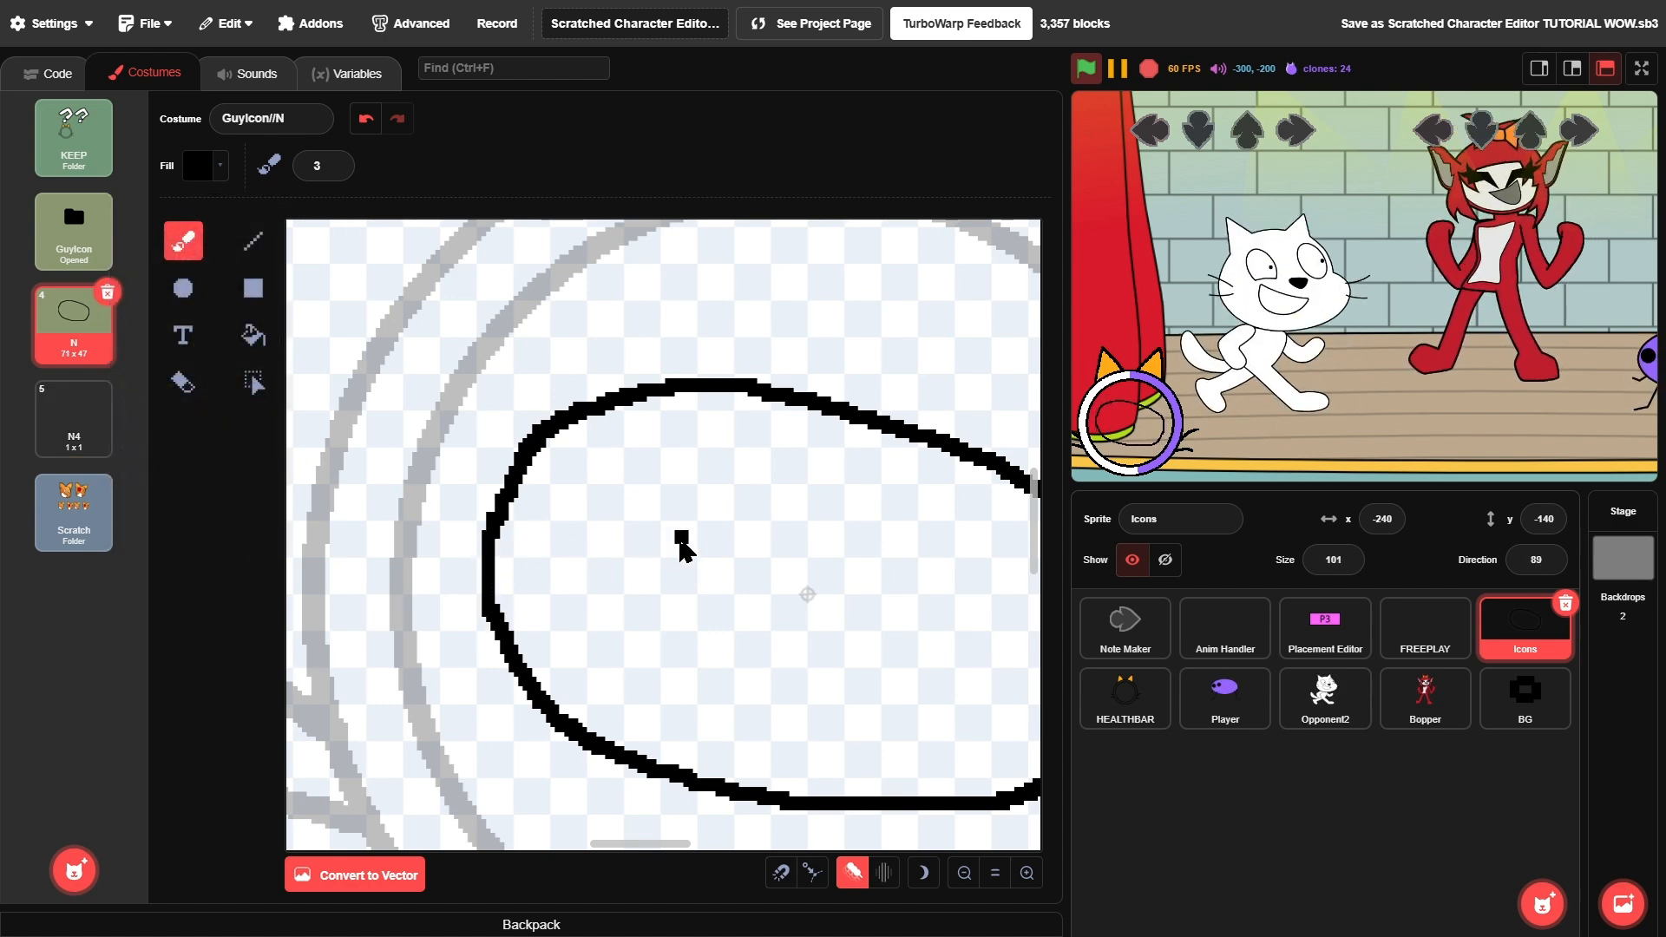
{"action": "scroll", "coordinate": [702, 560], "scroll_direction": "right", "scroll_amount": 5}
{"action": "scroll", "coordinate": [695, 518], "scroll_direction": "left", "scroll_amount": 3}
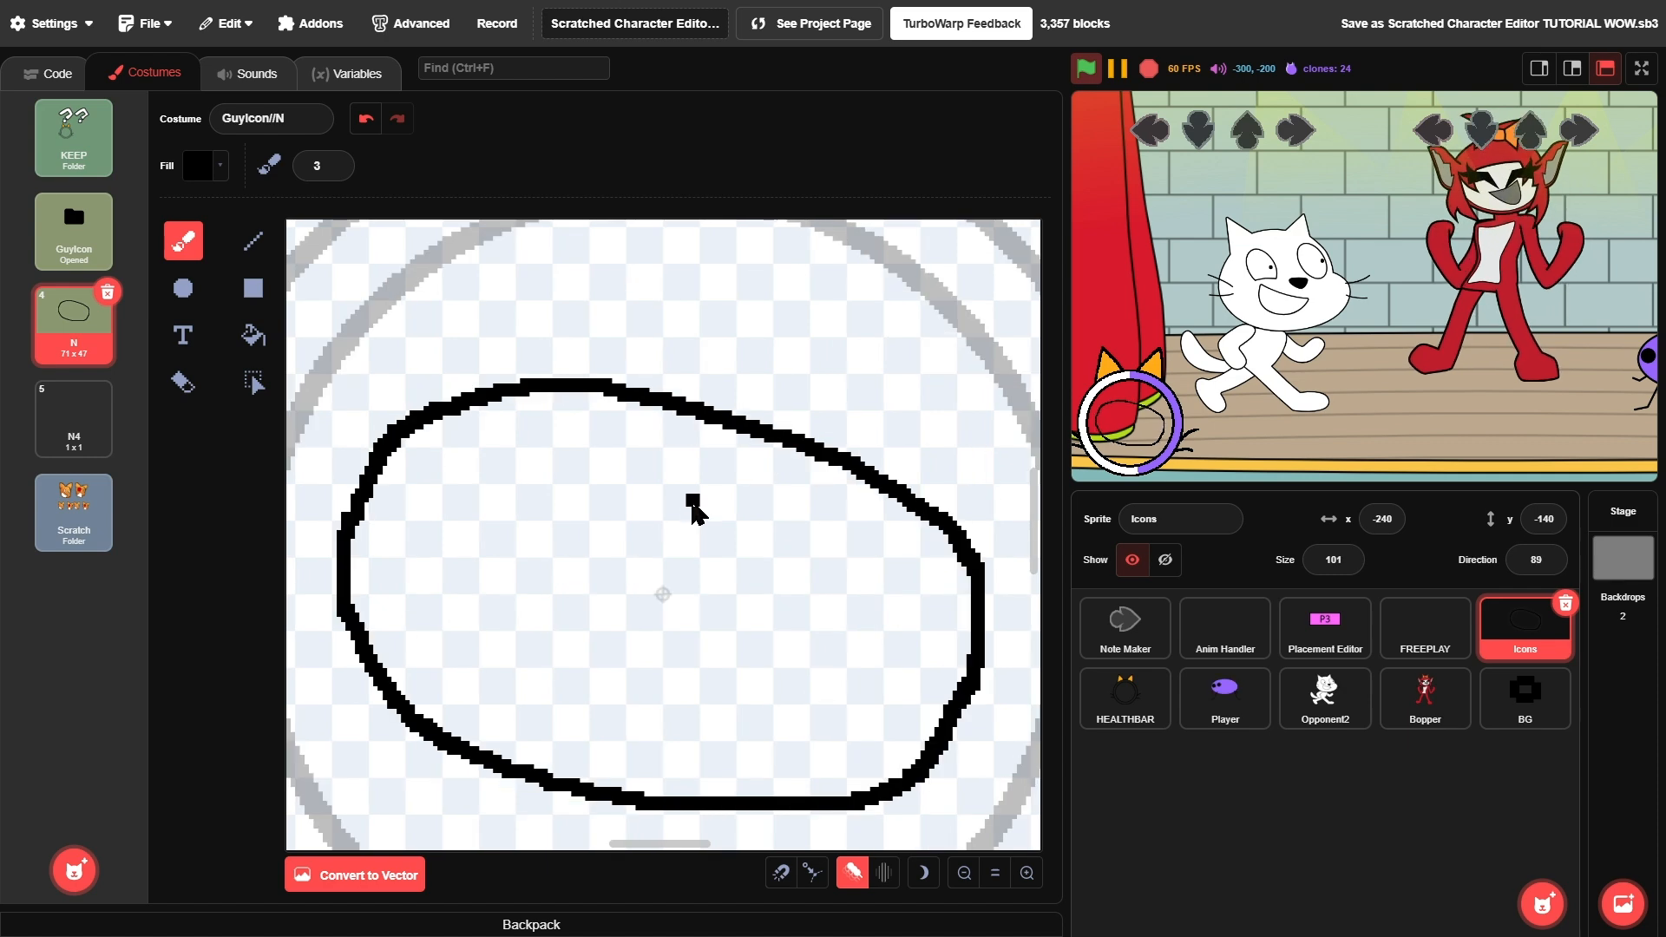
{"action": "scroll", "coordinate": [688, 503], "scroll_direction": "down", "scroll_amount": 1}
{"action": "scroll", "coordinate": [691, 513], "scroll_direction": "right", "scroll_amount": 1}
- Fill the head outline with the purple sampled from the running stage
{"action": "left_click", "coordinate": [253, 335]}
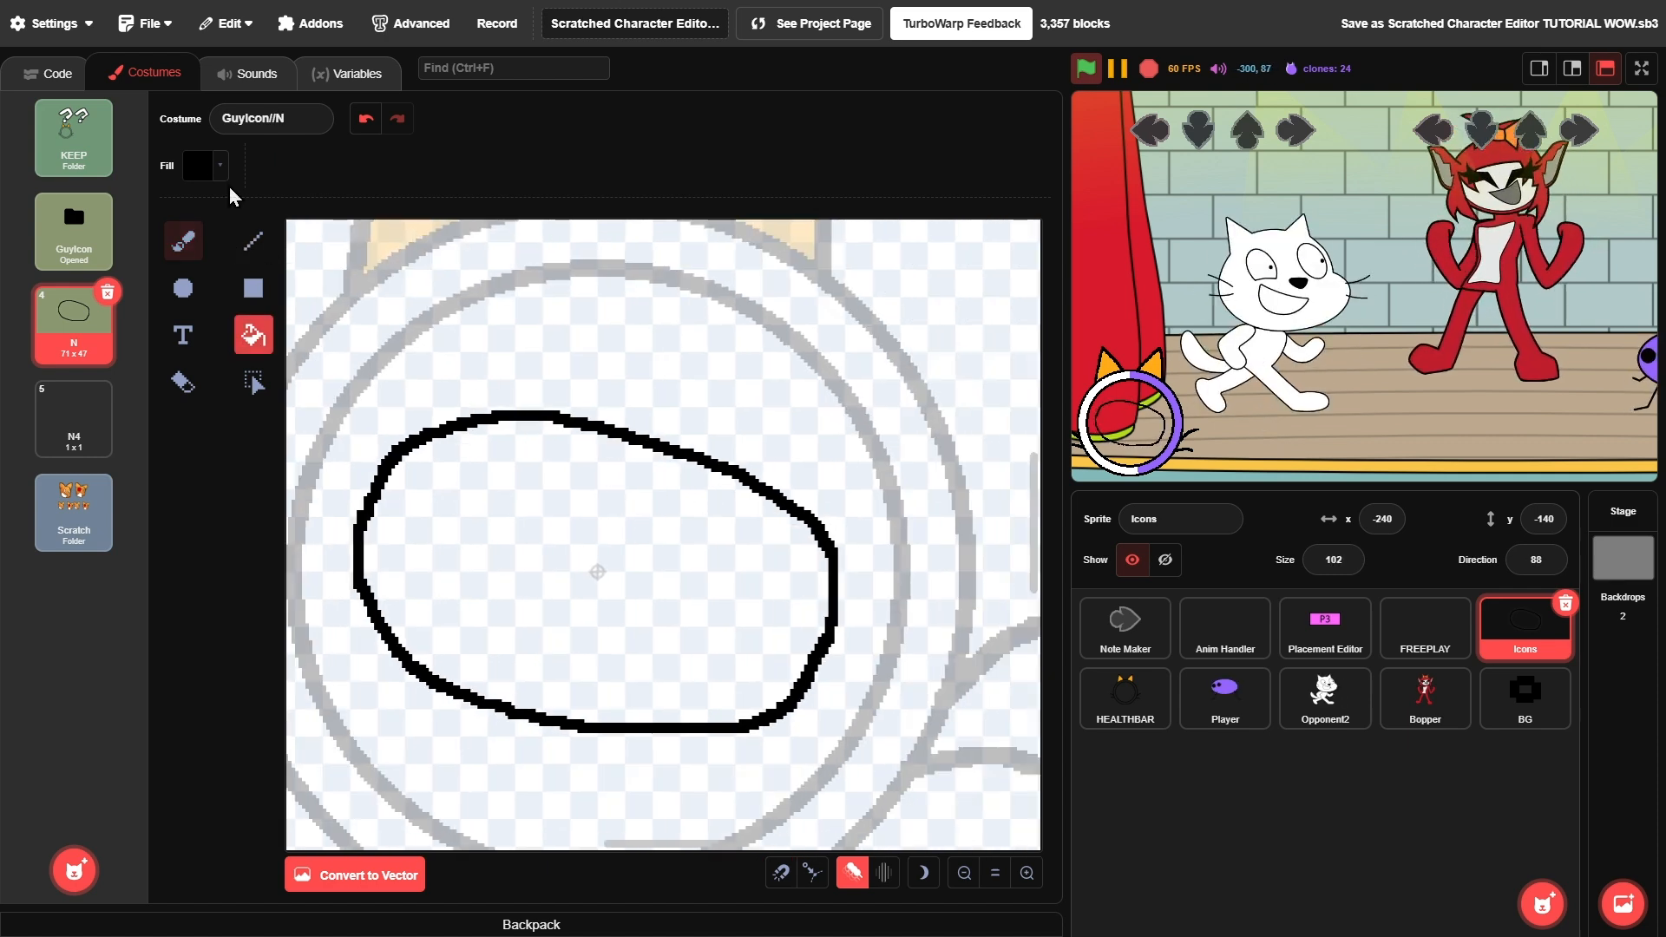
{"action": "left_click", "coordinate": [198, 165]}
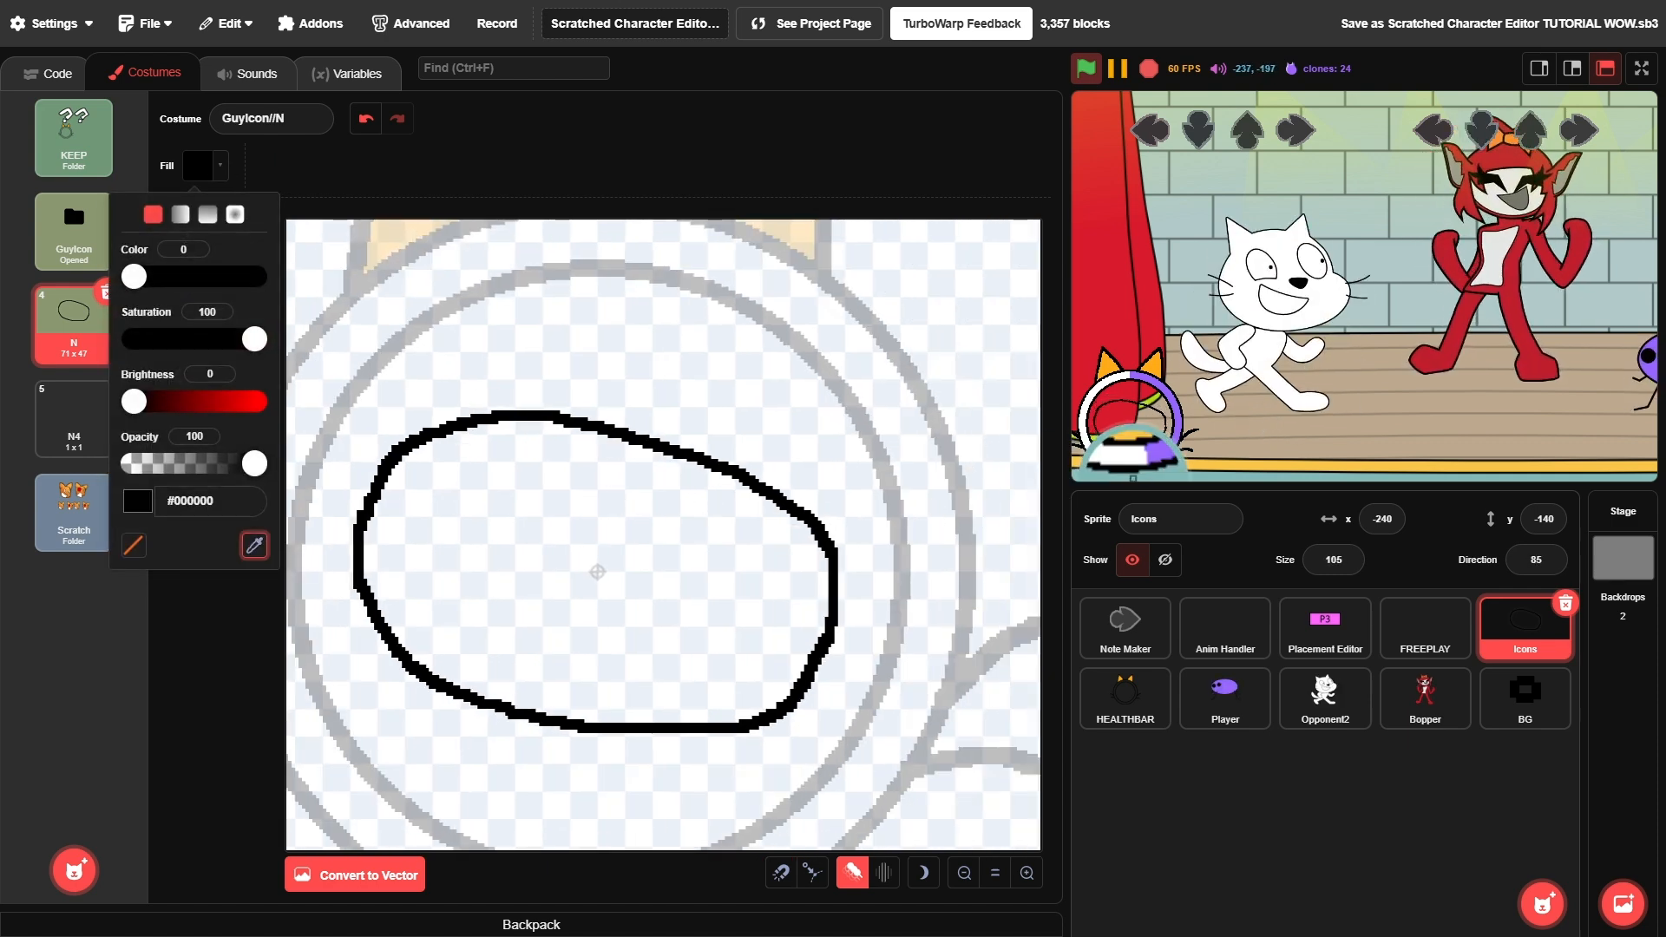
{"action": "left_click", "coordinate": [952, 469]}
{"action": "left_click", "coordinate": [176, 717]}
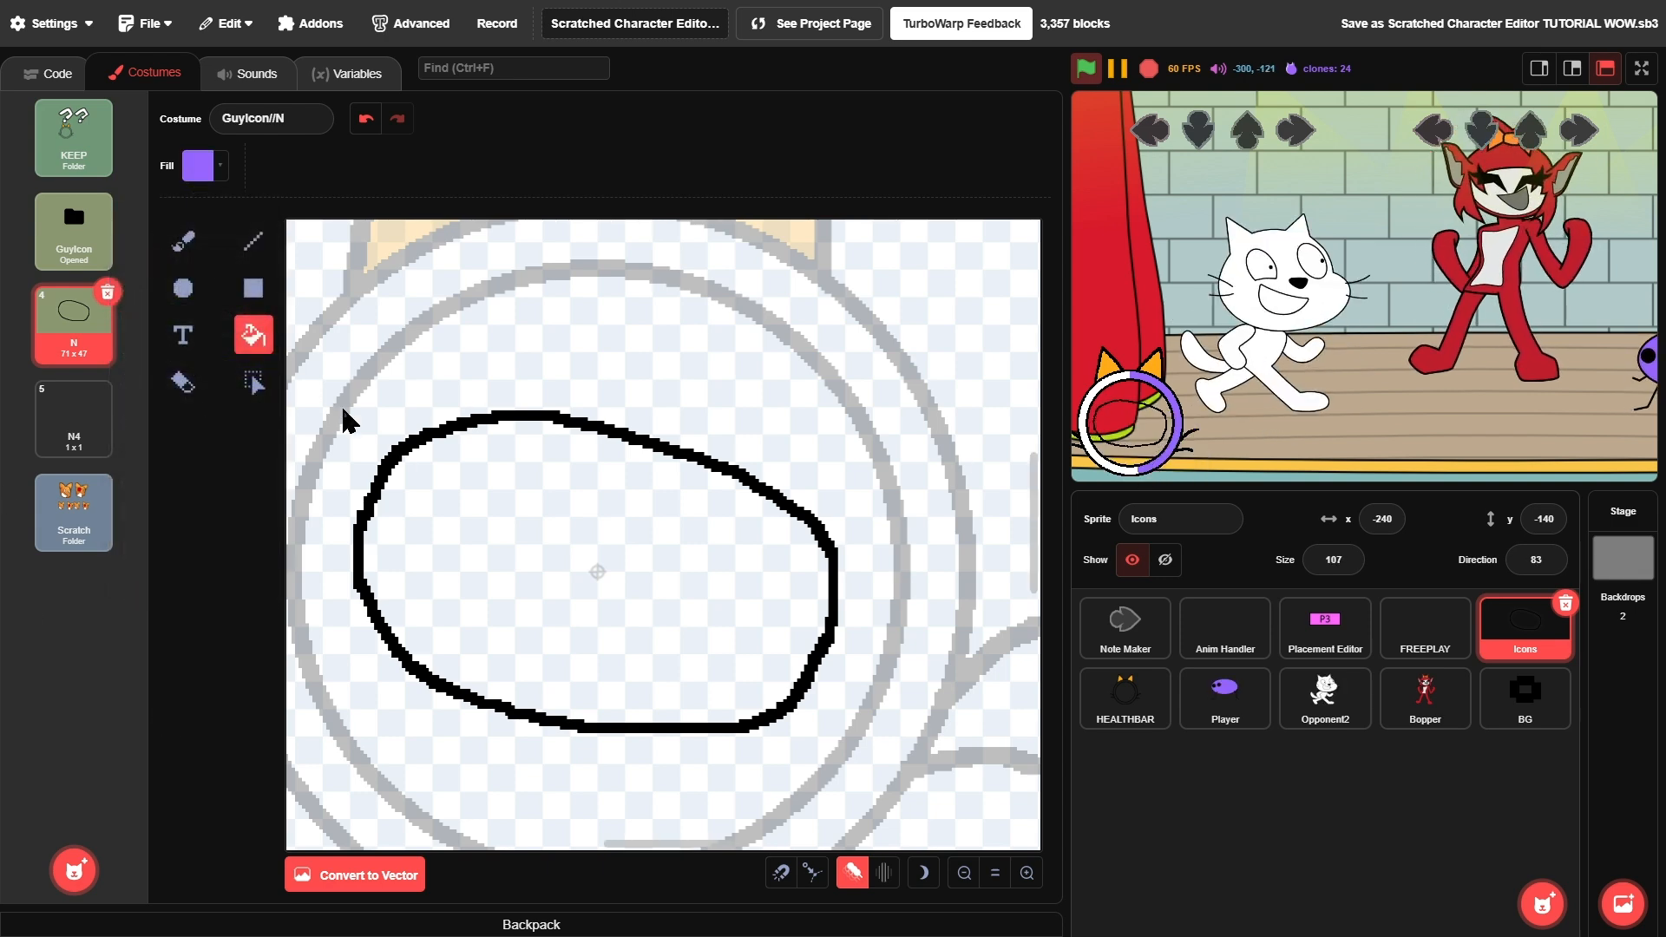
{"action": "left_click", "coordinate": [413, 470]}
- Brush two short black, slightly curved eye strokes onto the purple head
{"action": "key", "text": "b"}
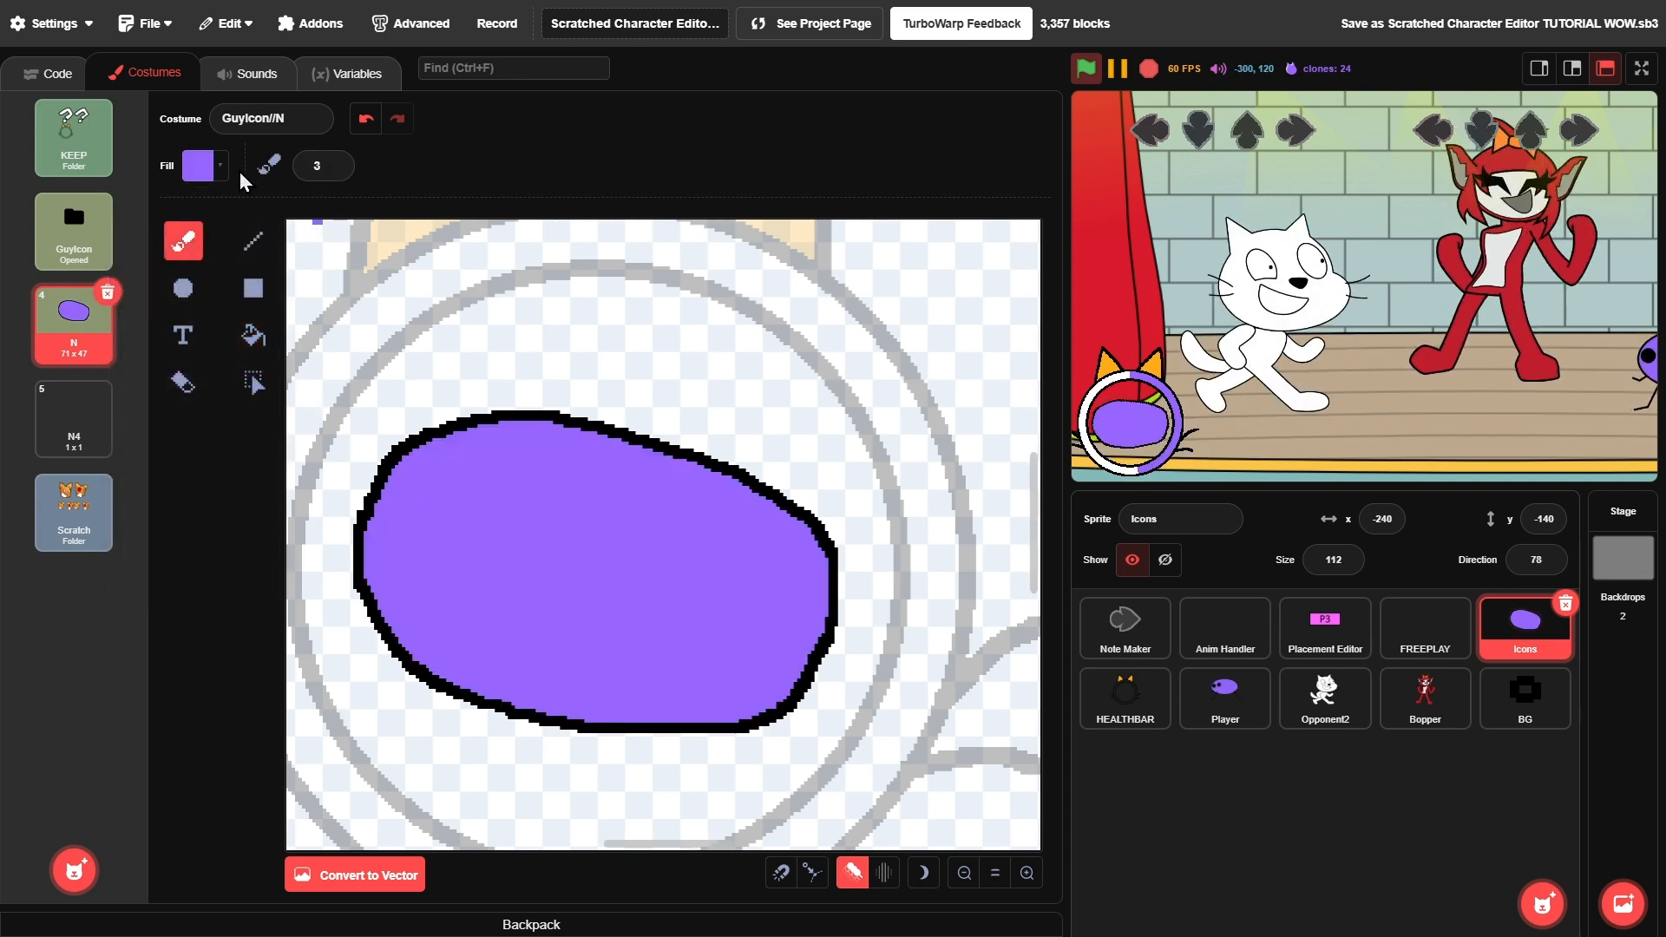
{"action": "left_click", "coordinate": [215, 169]}
{"action": "left_click_drag", "start_coordinate": [253, 372], "coordinate": [69, 384]}
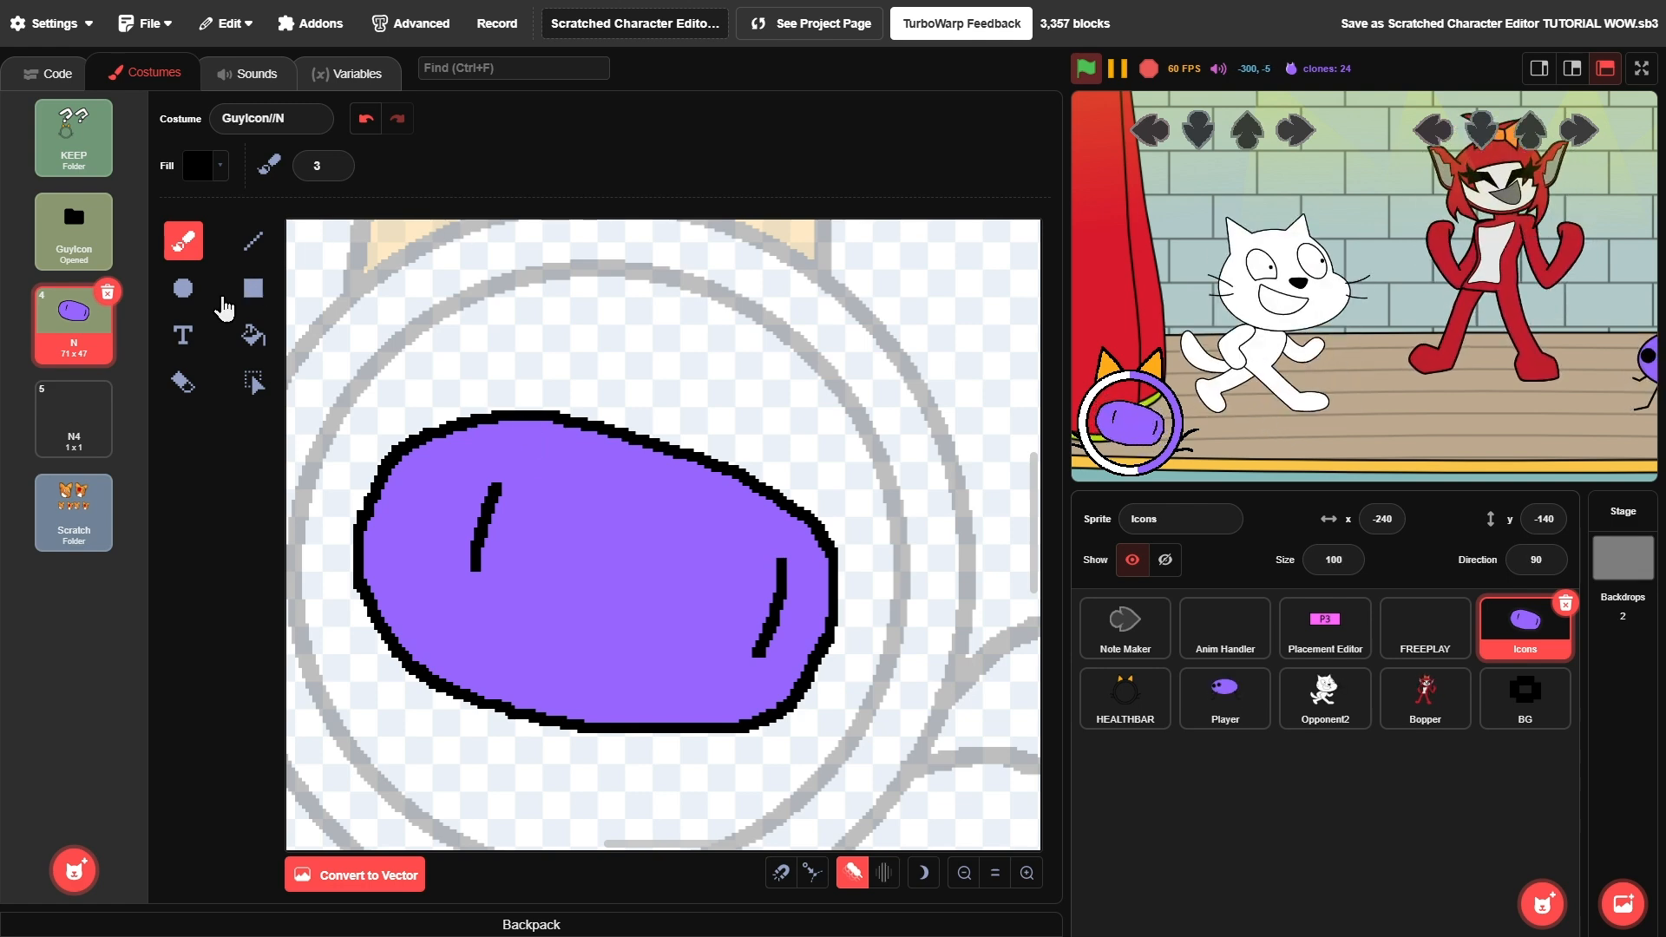
- Duplicate the finished N icon costume and delete the whole drawing from the copy
{"action": "right_click", "coordinate": [55, 337]}
{"action": "left_click", "coordinate": [80, 342]}
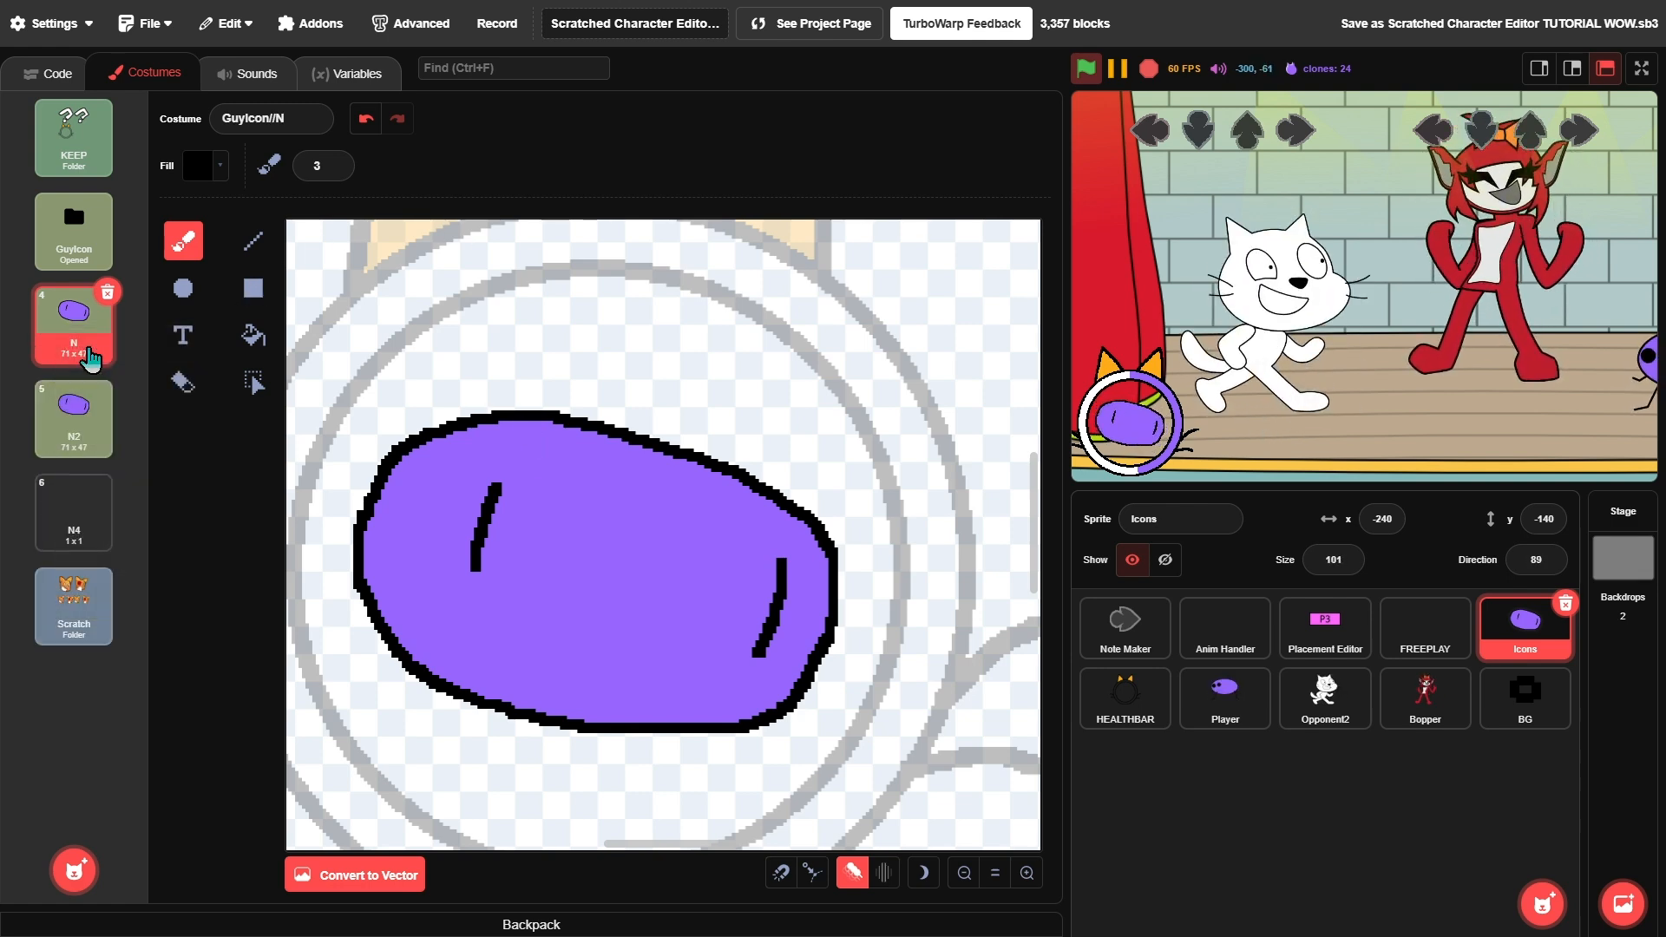
{"action": "left_click", "coordinate": [80, 444]}
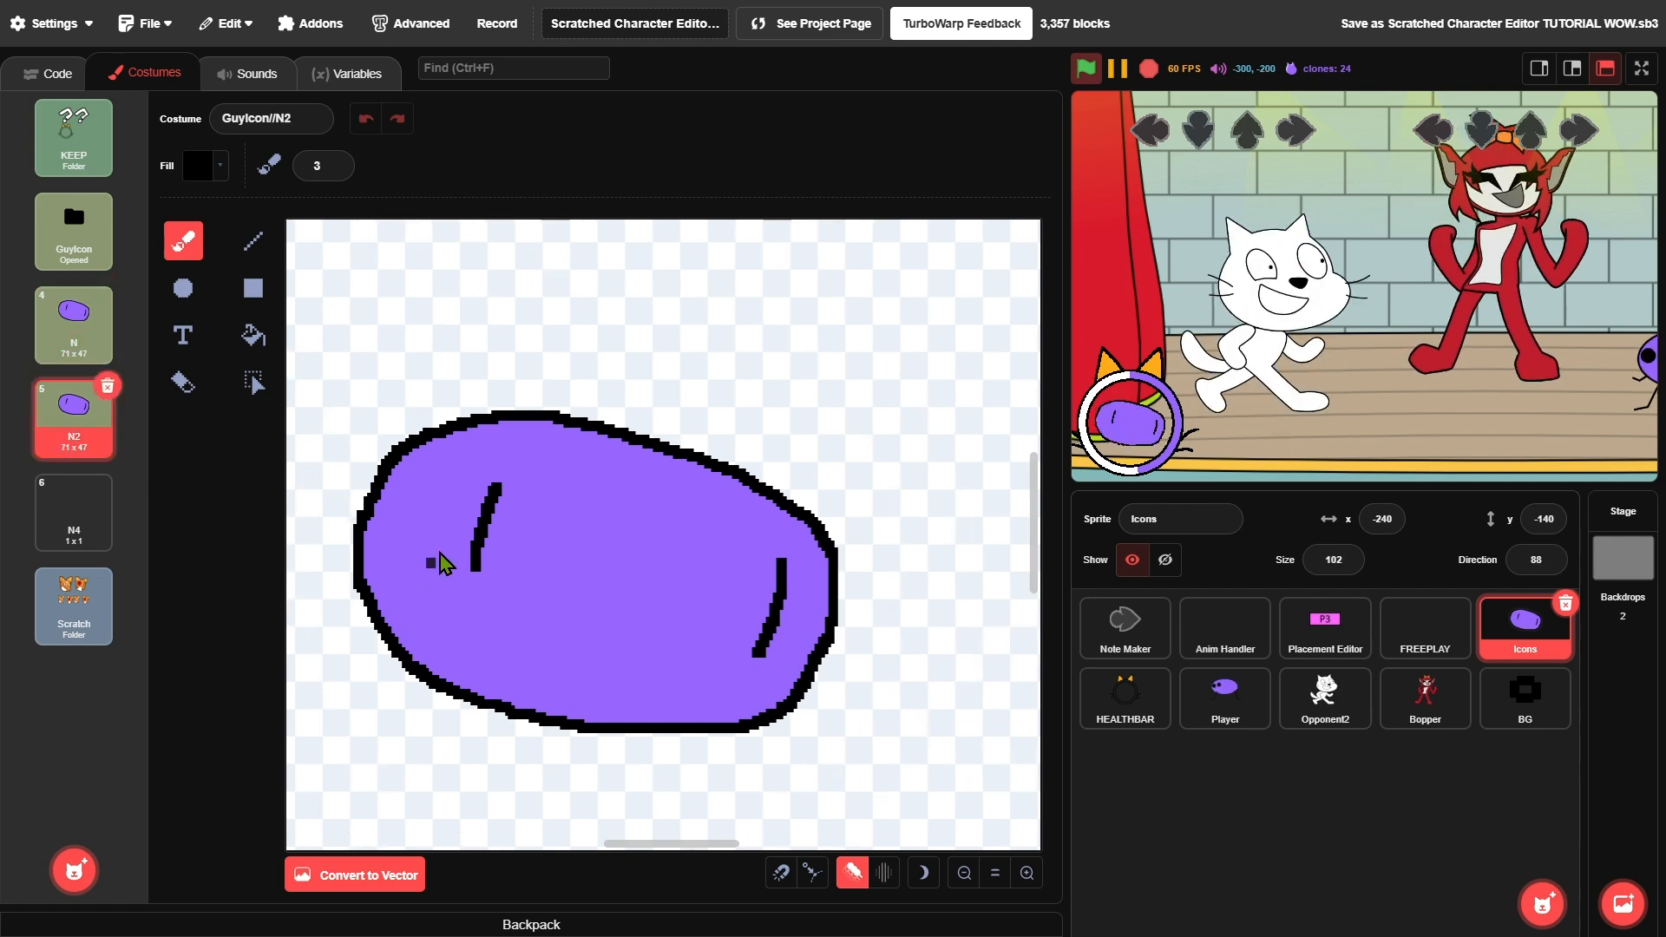
{"action": "left_click", "coordinate": [253, 382]}
{"action": "left_click", "coordinate": [380, 177]}
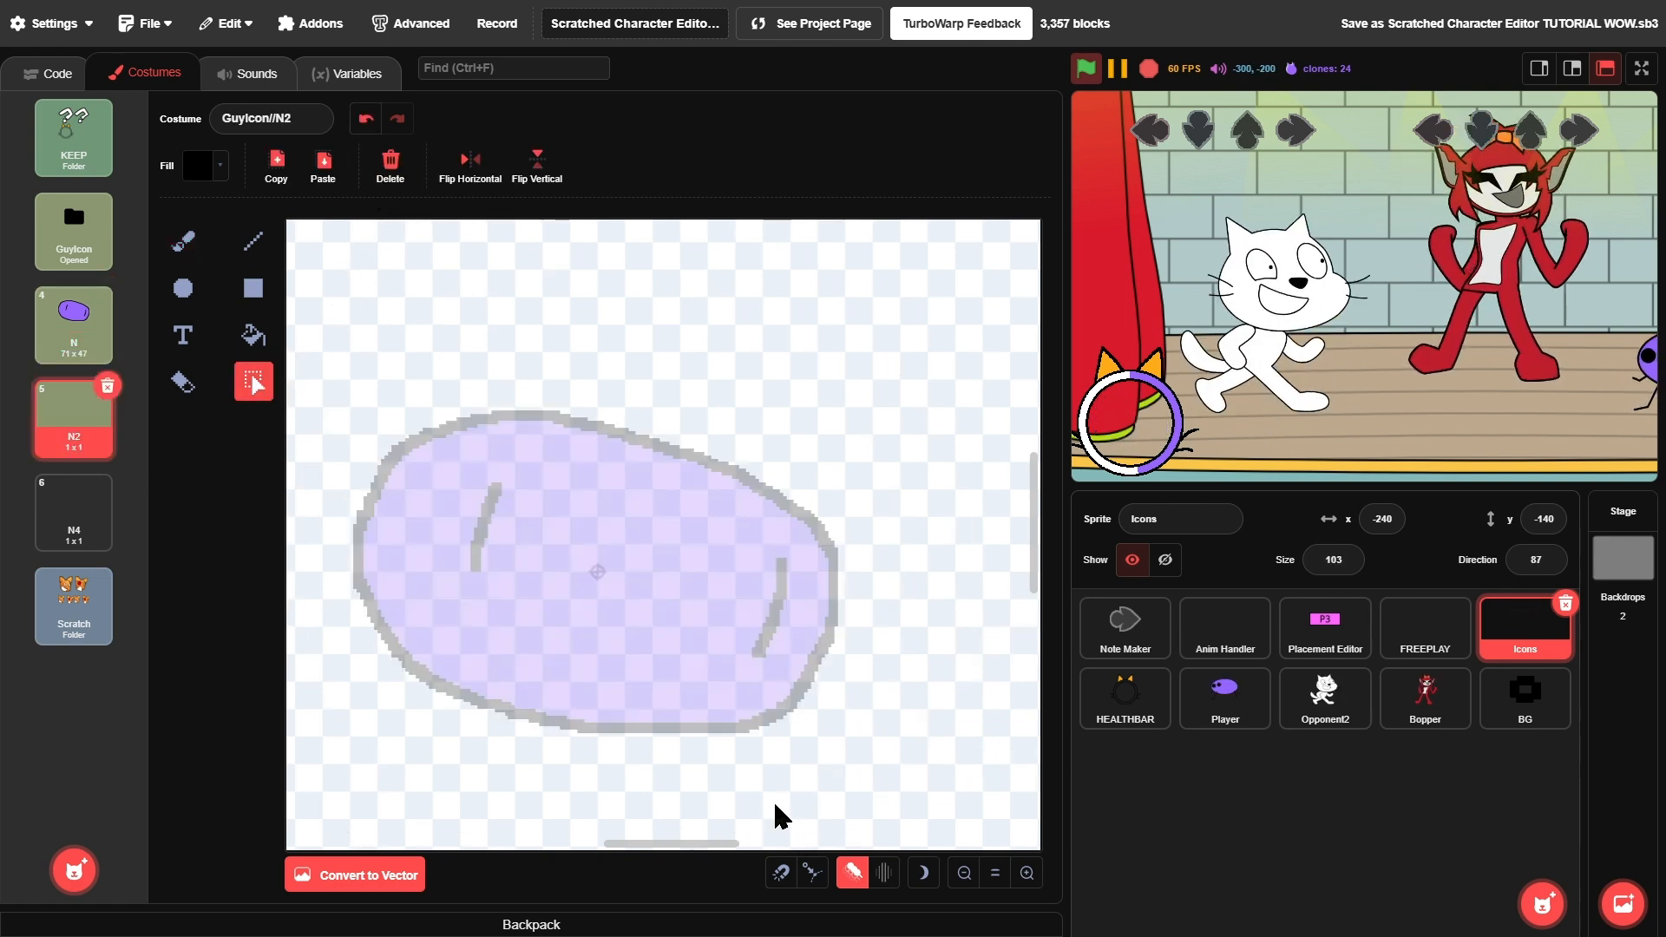
- Trace the head in black on the N2 costume, following the faint guide, and preview the animated icon in full screen
{"action": "left_click", "coordinate": [183, 242]}
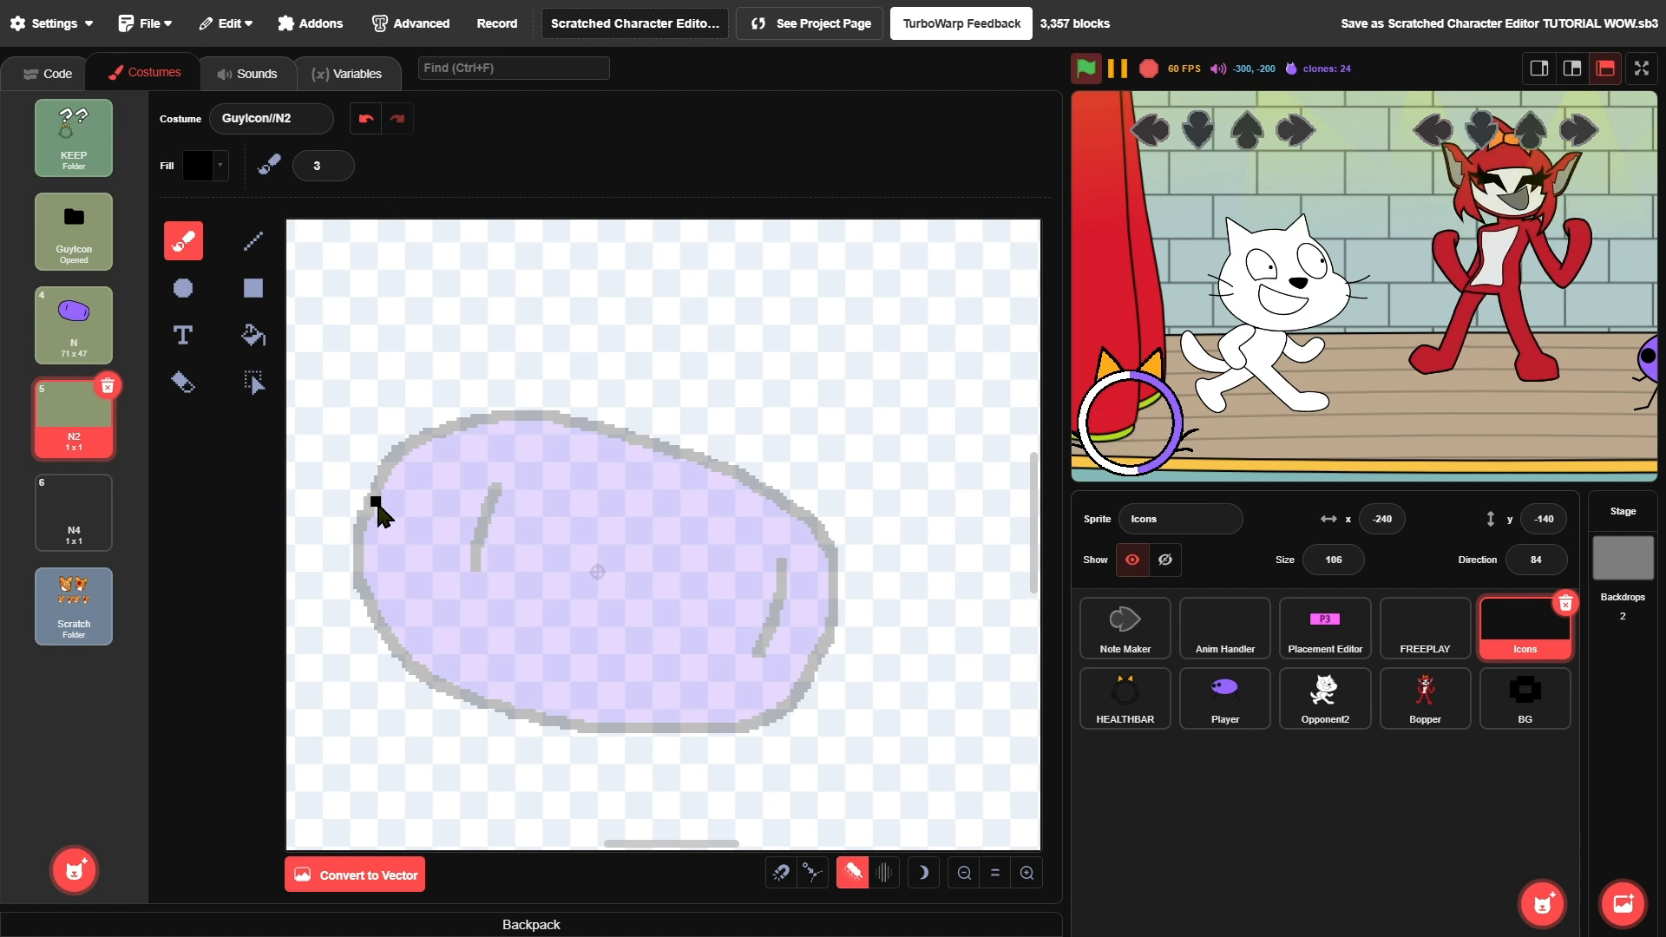
{"action": "mouse_move", "coordinate": [375, 506]}
{"action": "left_mouse_down"}
{"action": "mouse_move", "coordinate": [395, 473]}
{"action": "mouse_move", "coordinate": [518, 433]}
{"action": "mouse_move", "coordinate": [582, 434]}
{"action": "mouse_move", "coordinate": [761, 488]}
{"action": "mouse_move", "coordinate": [821, 538]}
{"action": "mouse_move", "coordinate": [837, 607]}
{"action": "mouse_move", "coordinate": [822, 692]}
{"action": "mouse_move", "coordinate": [762, 732]}
{"action": "mouse_move", "coordinate": [512, 720]}
{"action": "mouse_move", "coordinate": [382, 629]}
{"action": "mouse_move", "coordinate": [363, 583]}
{"action": "mouse_move", "coordinate": [373, 502]}
{"action": "left_mouse_up"}
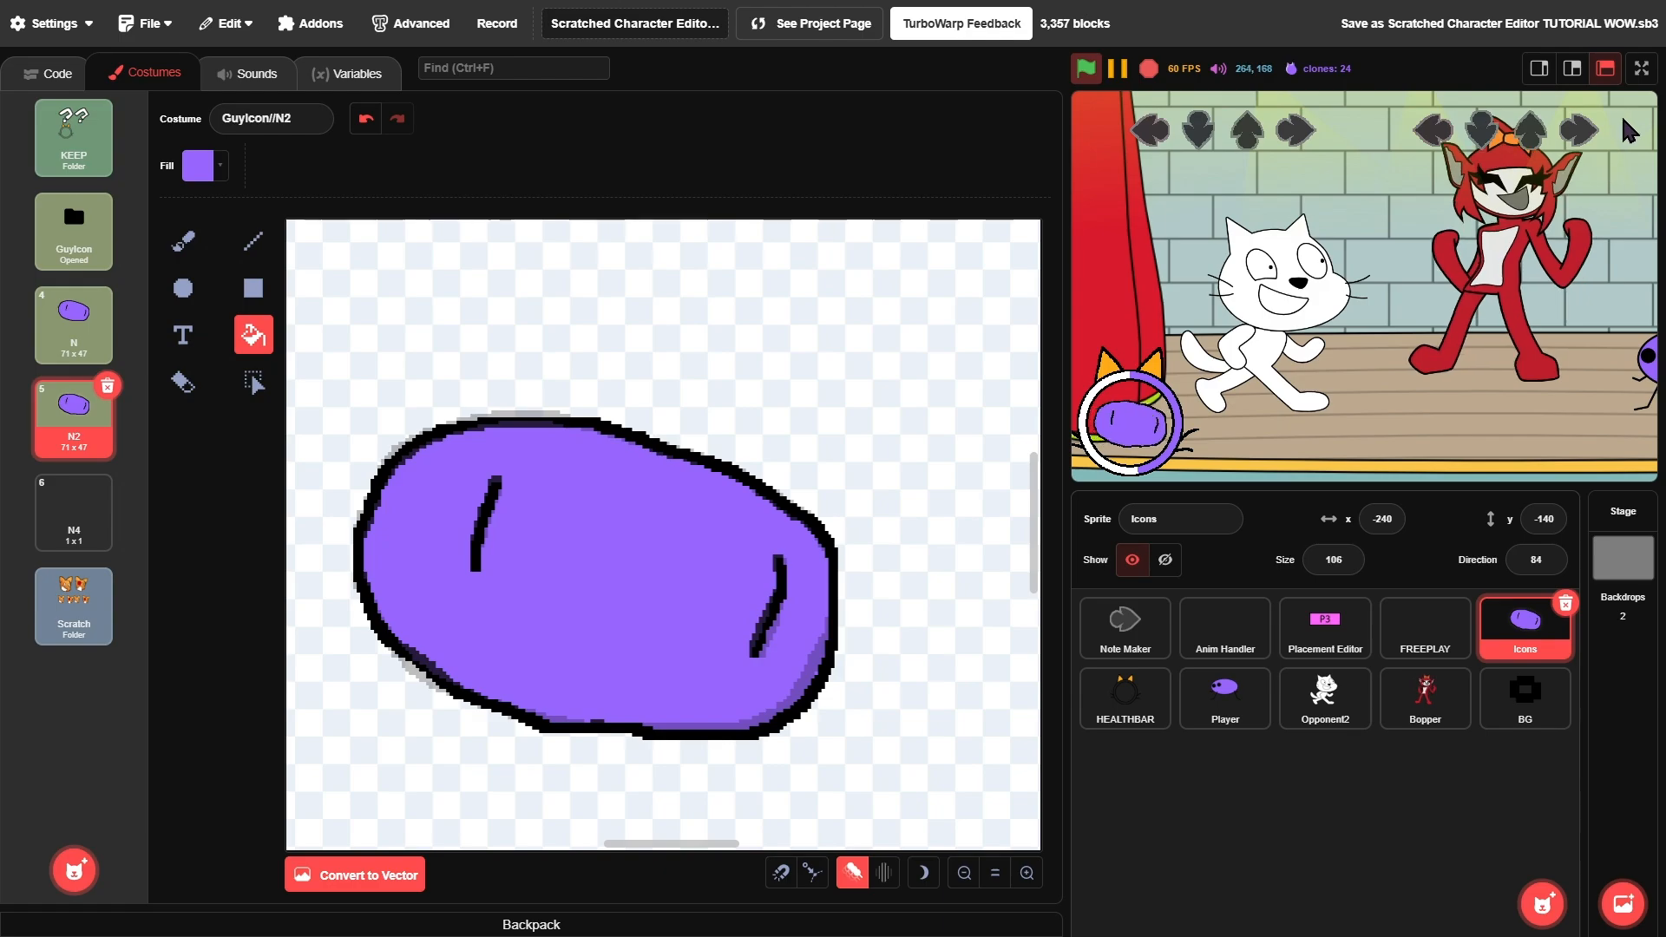
{"action": "left_click", "coordinate": [1641, 67]}
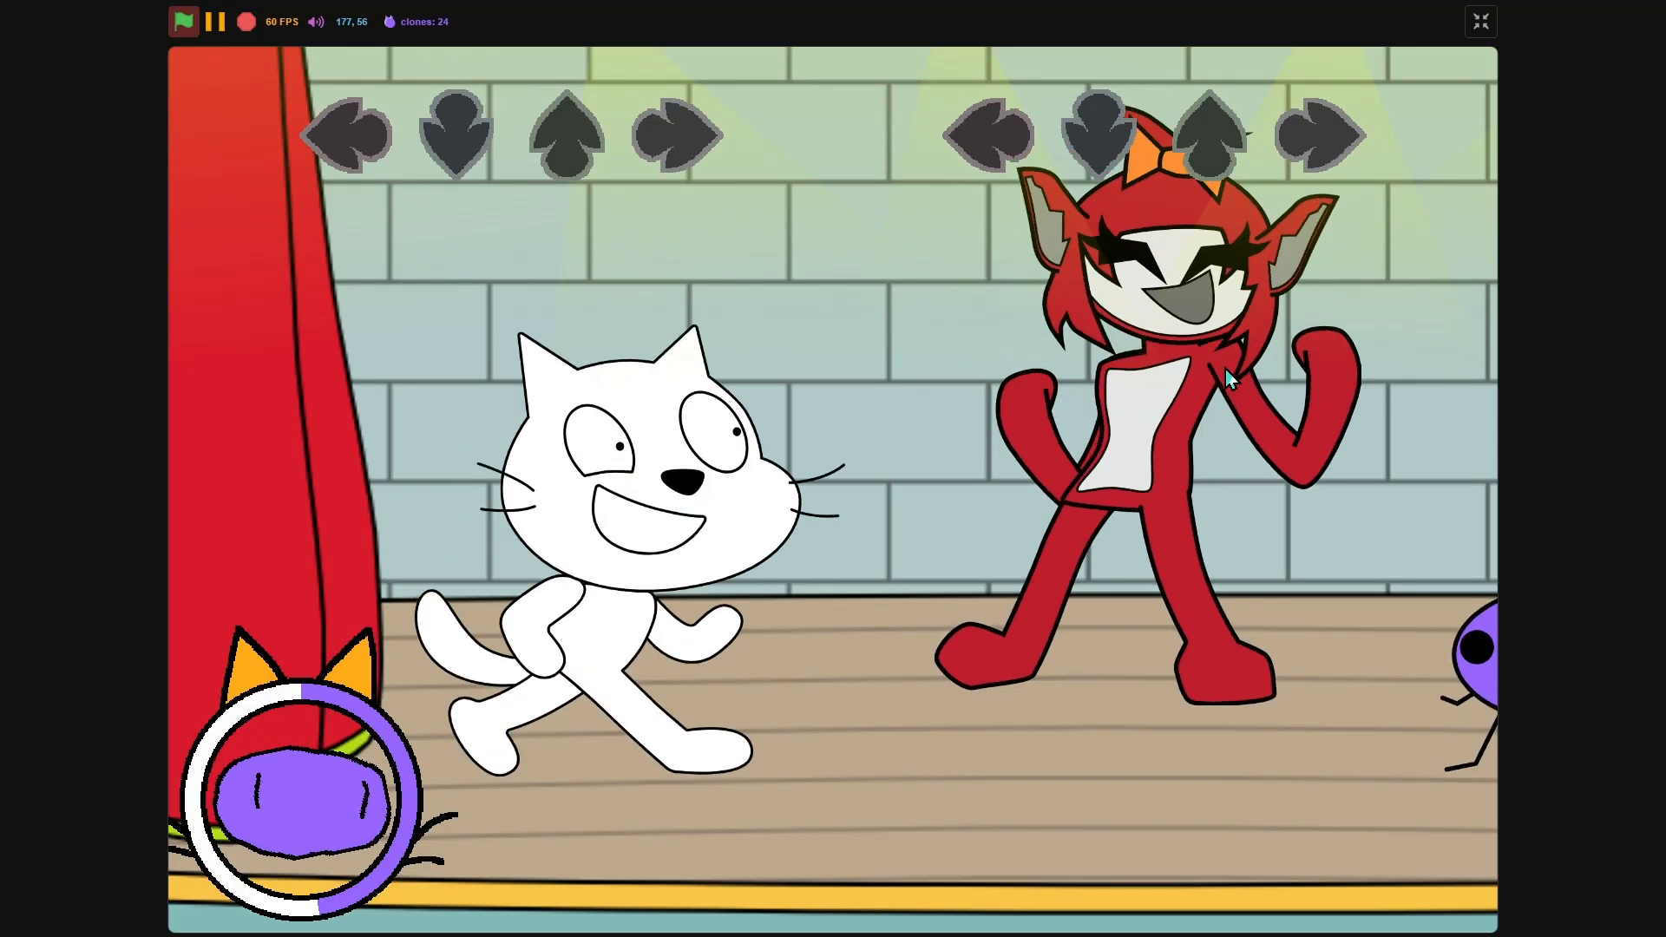
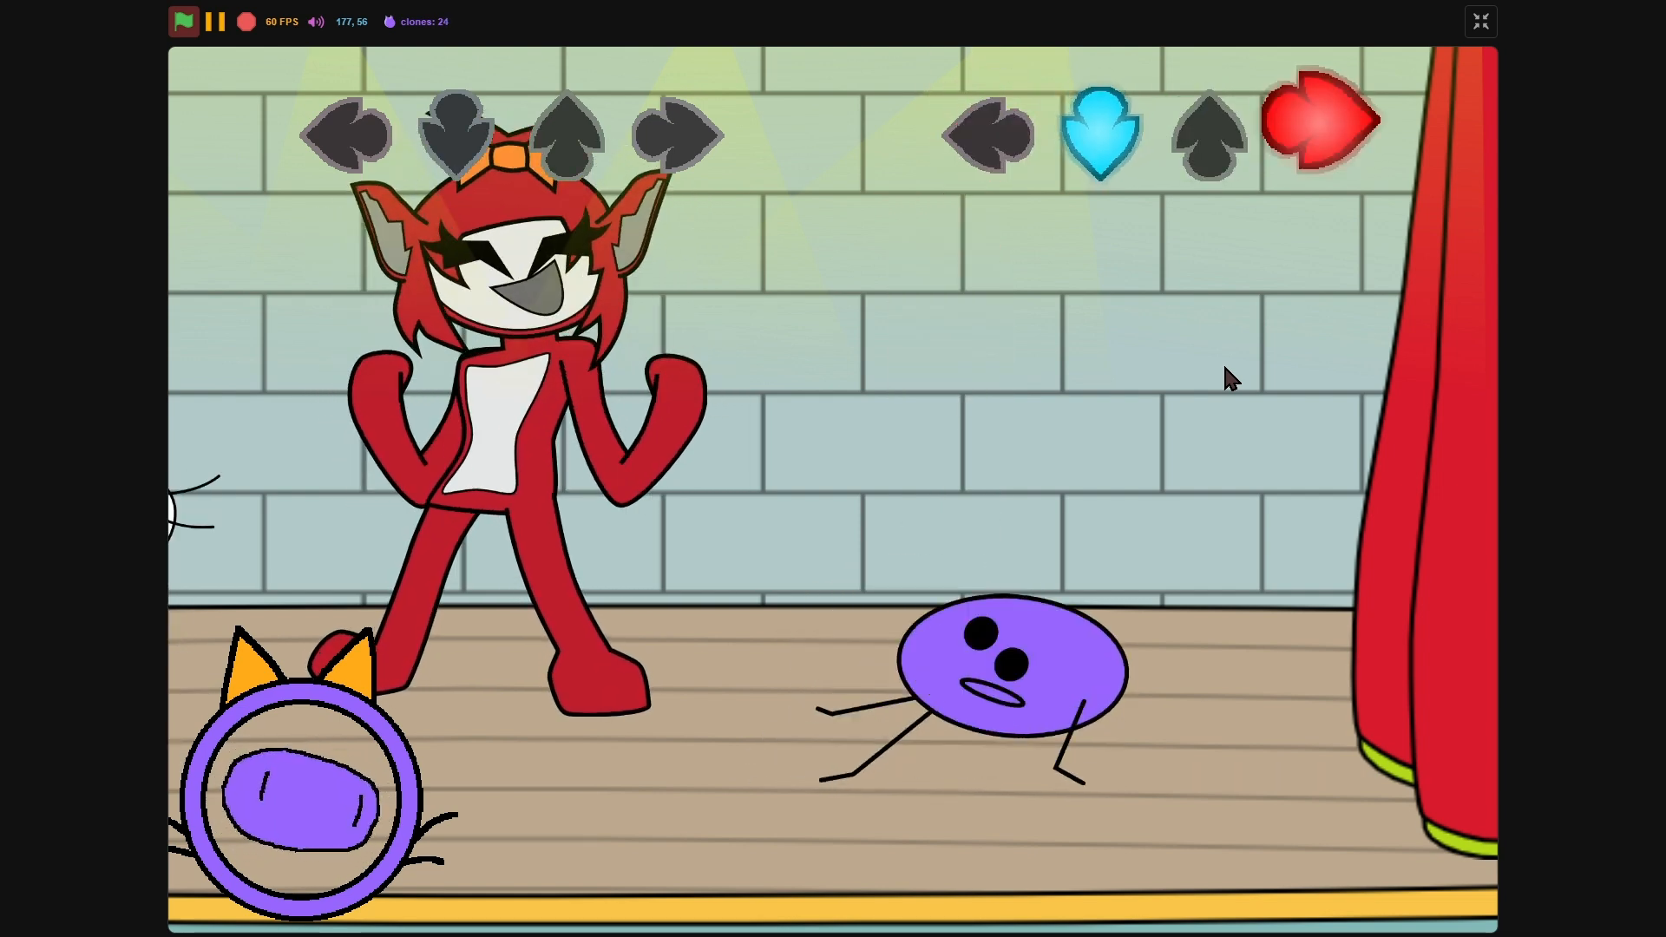
{"action": "key", "text": "Escape"}
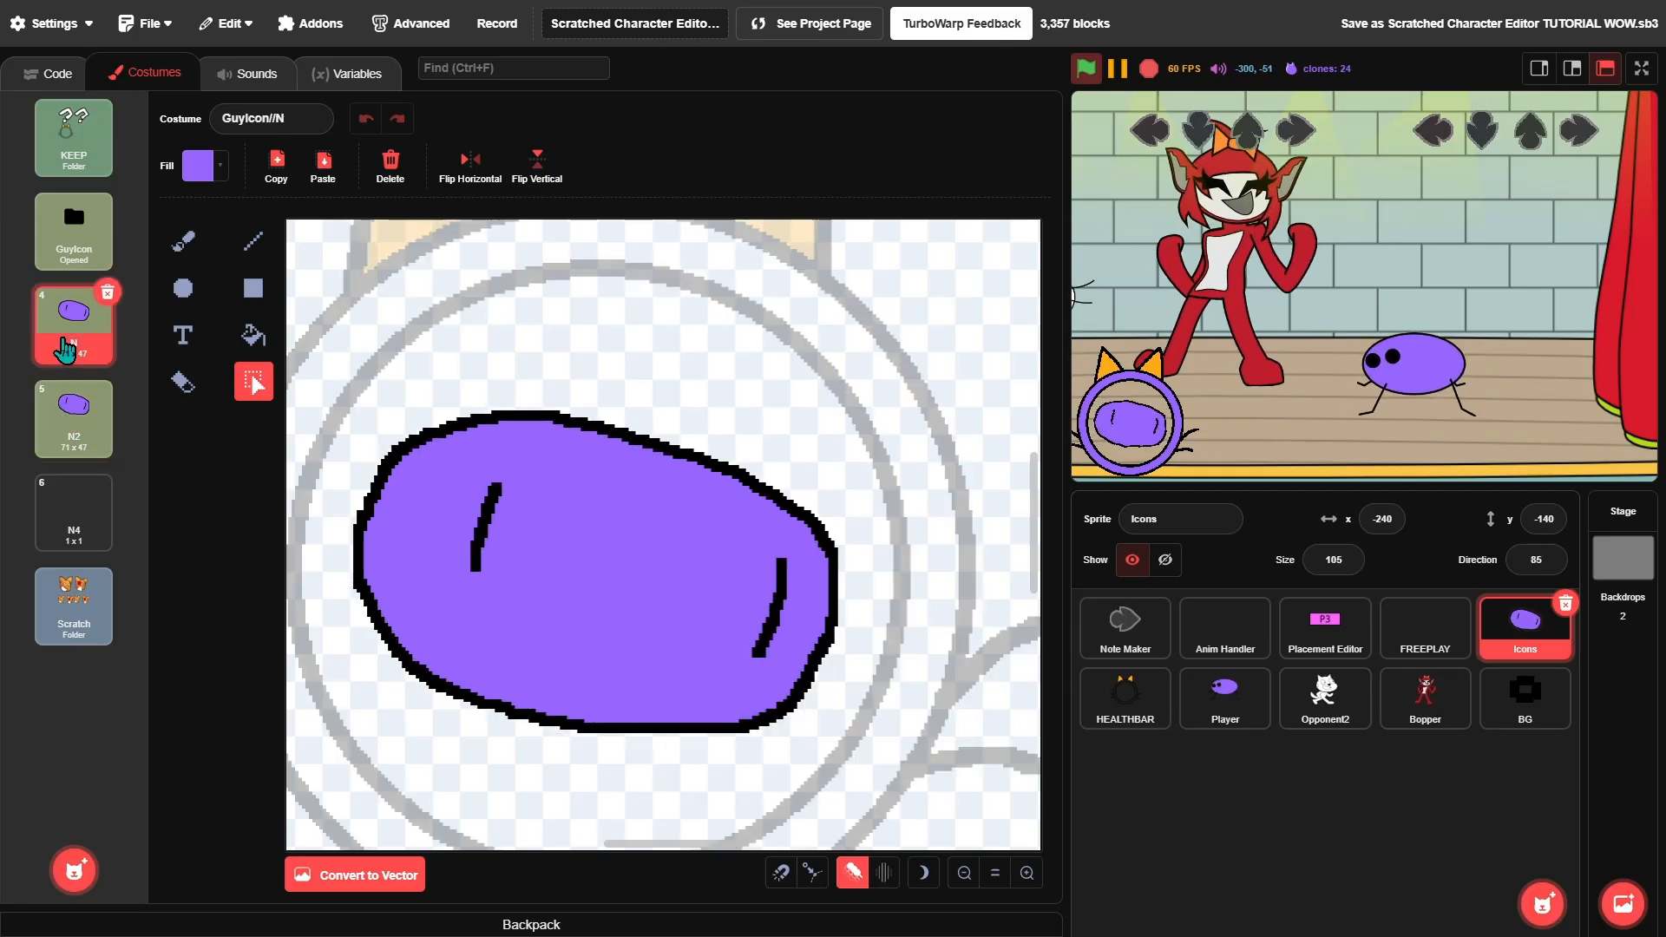
- Duplicate the N icon costume, place the copy first in the GuyIcon folder and rename it GuyIcon//L
{"action": "right_click", "coordinate": [66, 425]}
{"action": "left_click", "coordinate": [80, 432]}
{"action": "left_click_drag", "start_coordinate": [72, 425], "coordinate": [74, 325]}
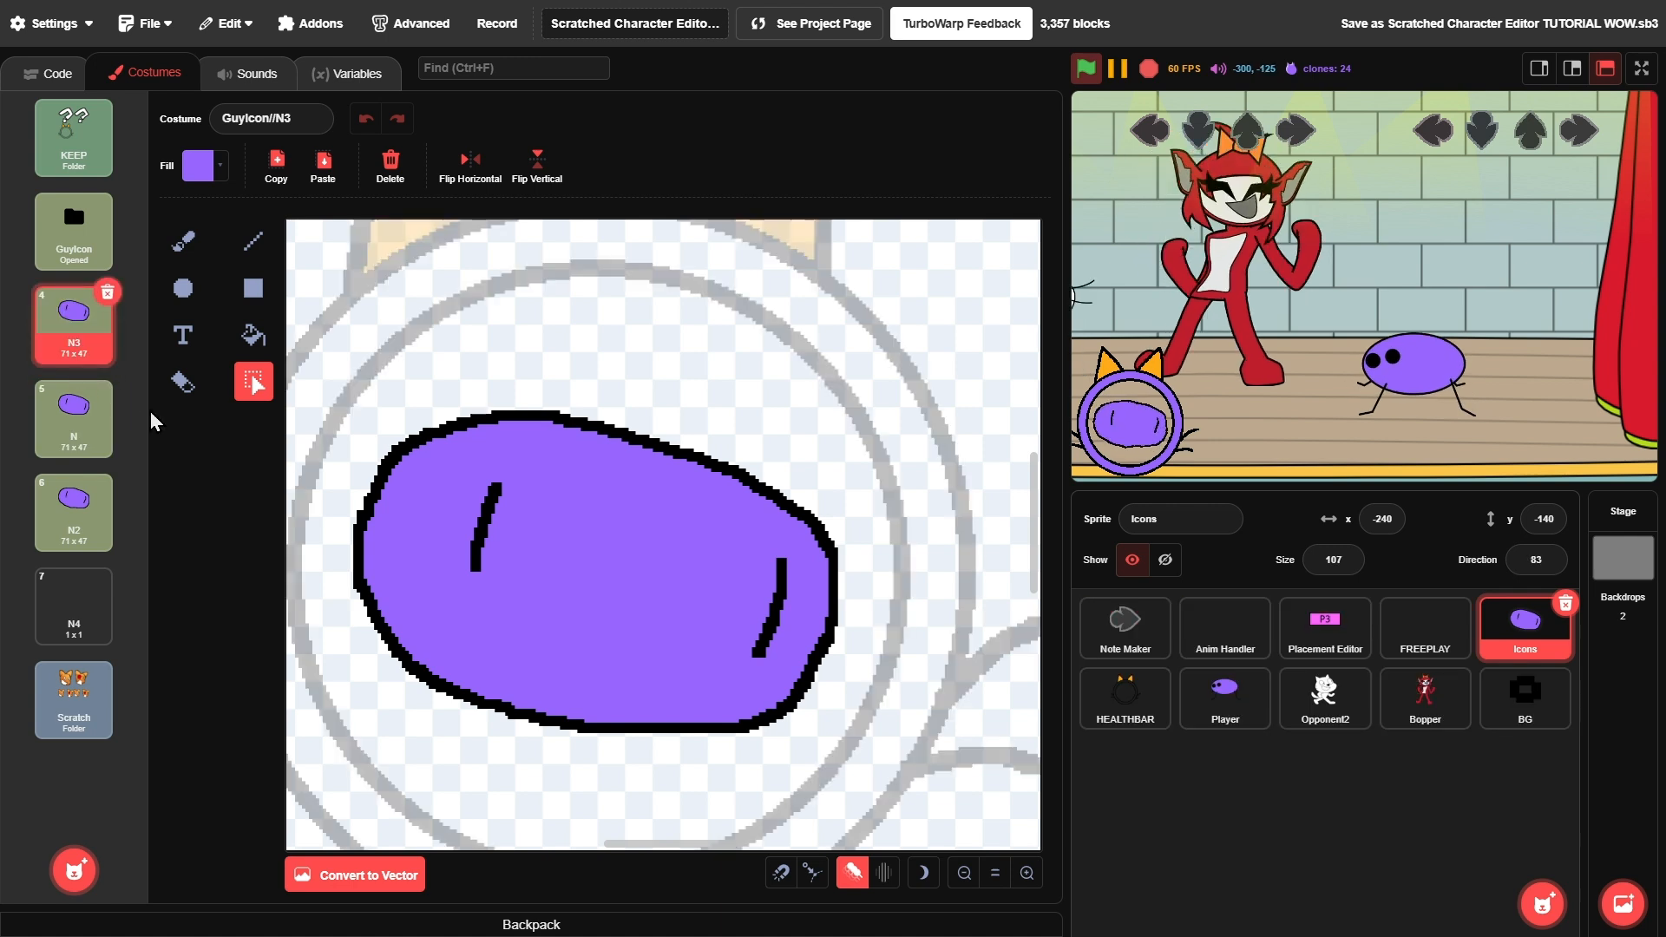
{"action": "double_click", "coordinate": [274, 121]}
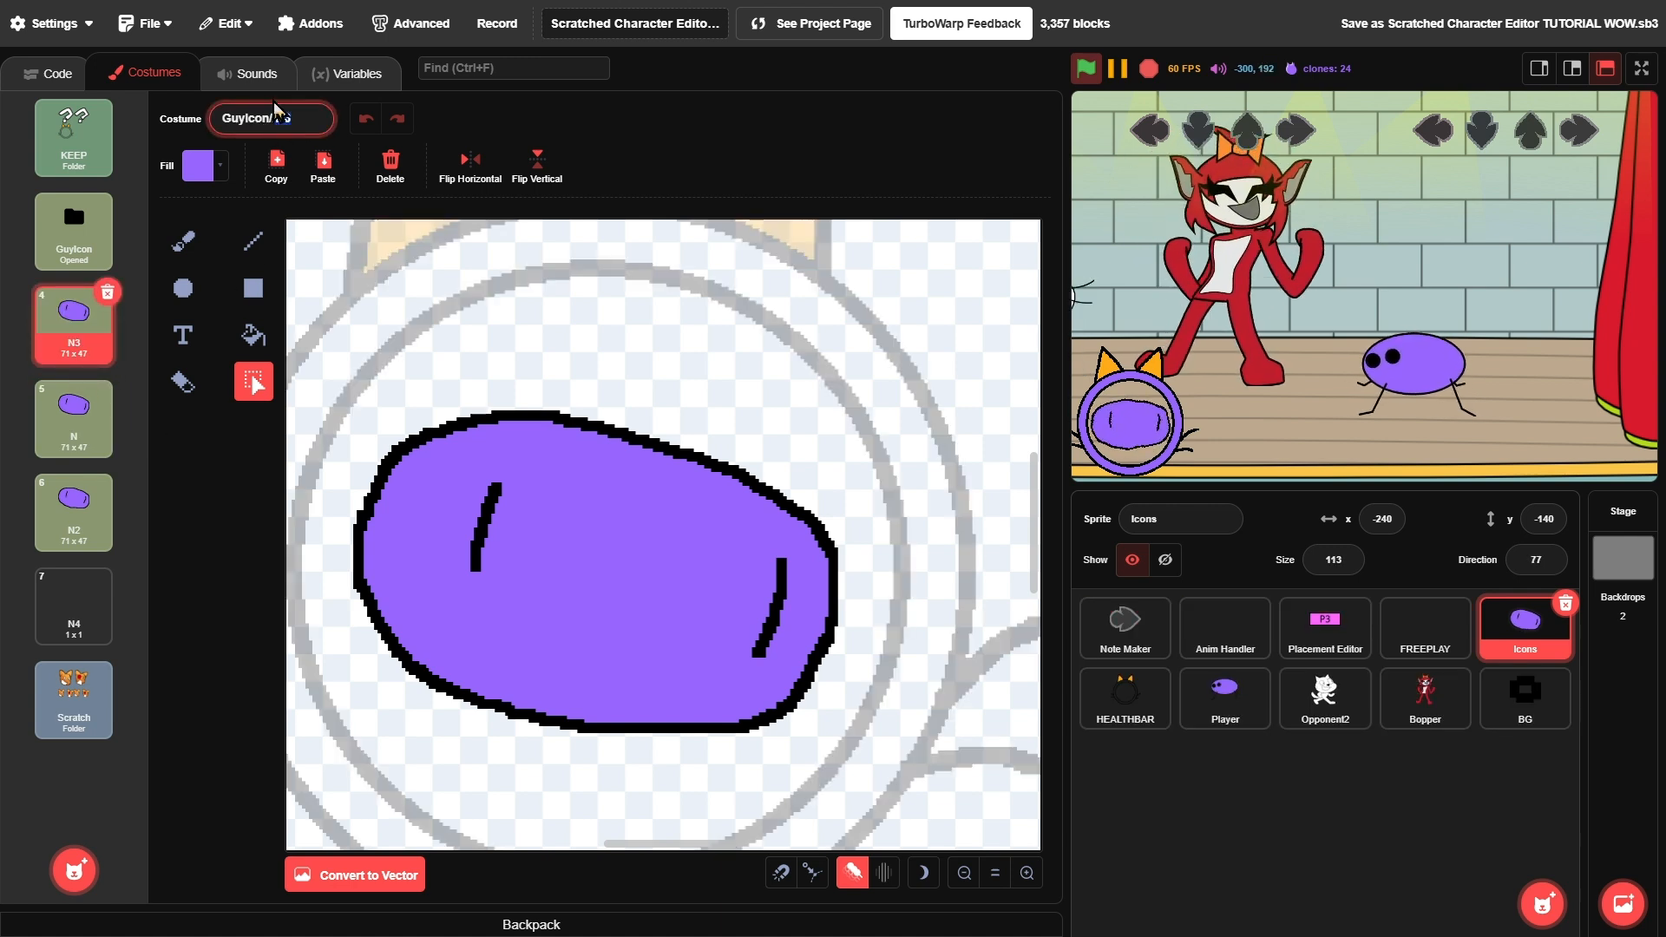
{"action": "type", "text": "/L"}
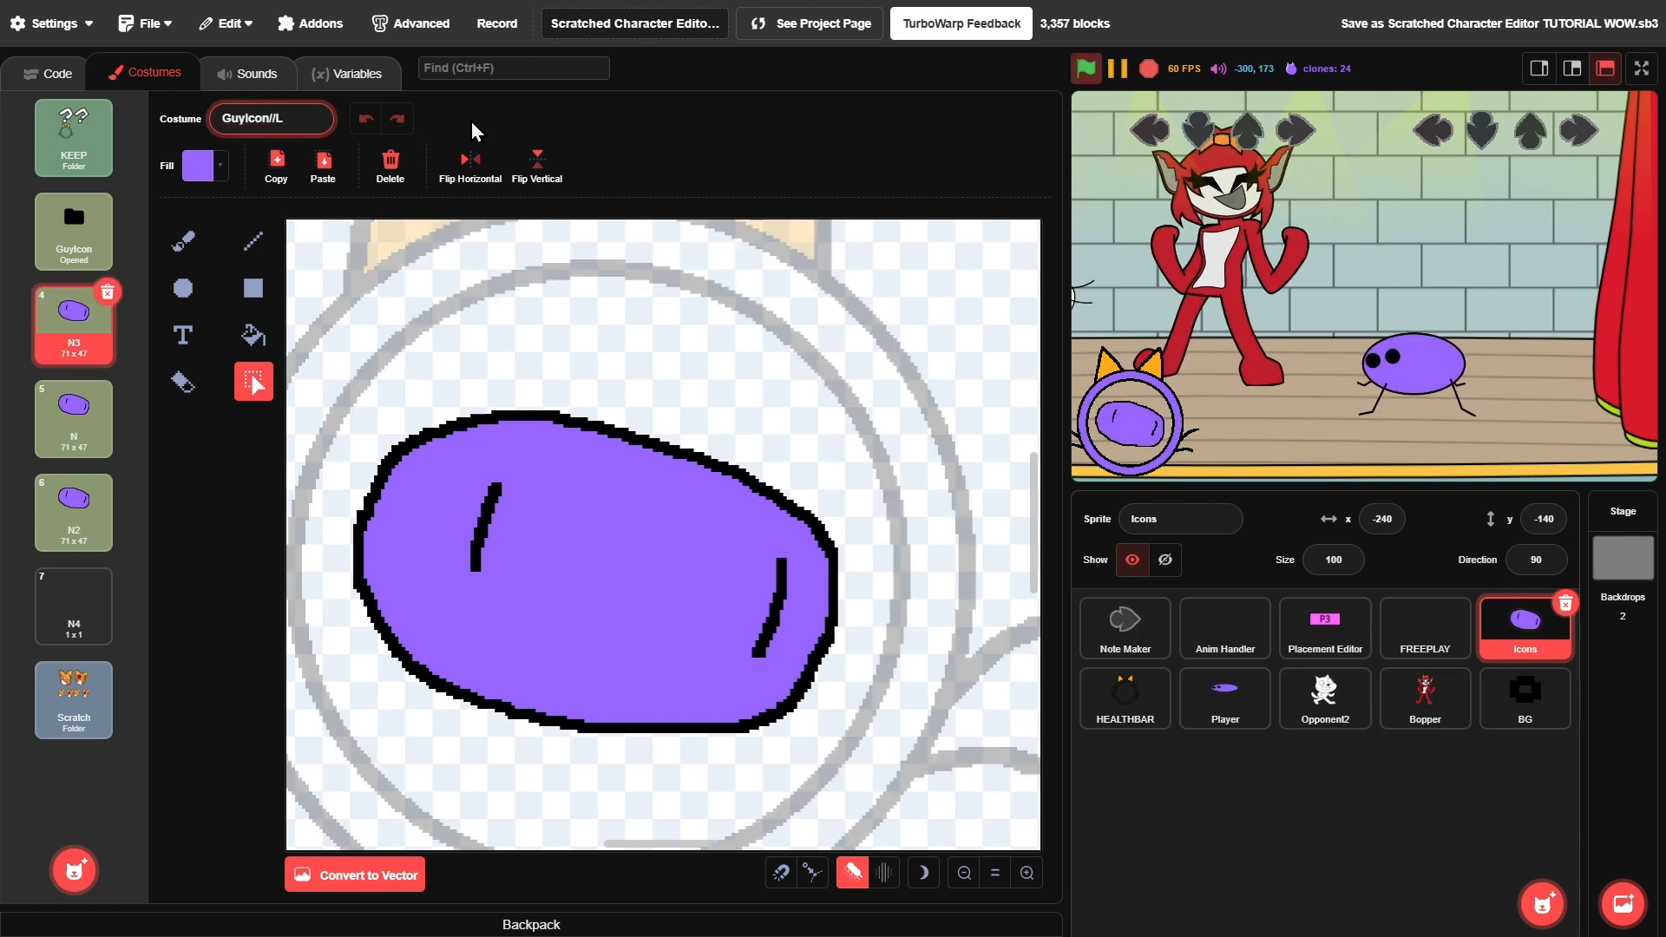
{"action": "key", "text": "Return"}
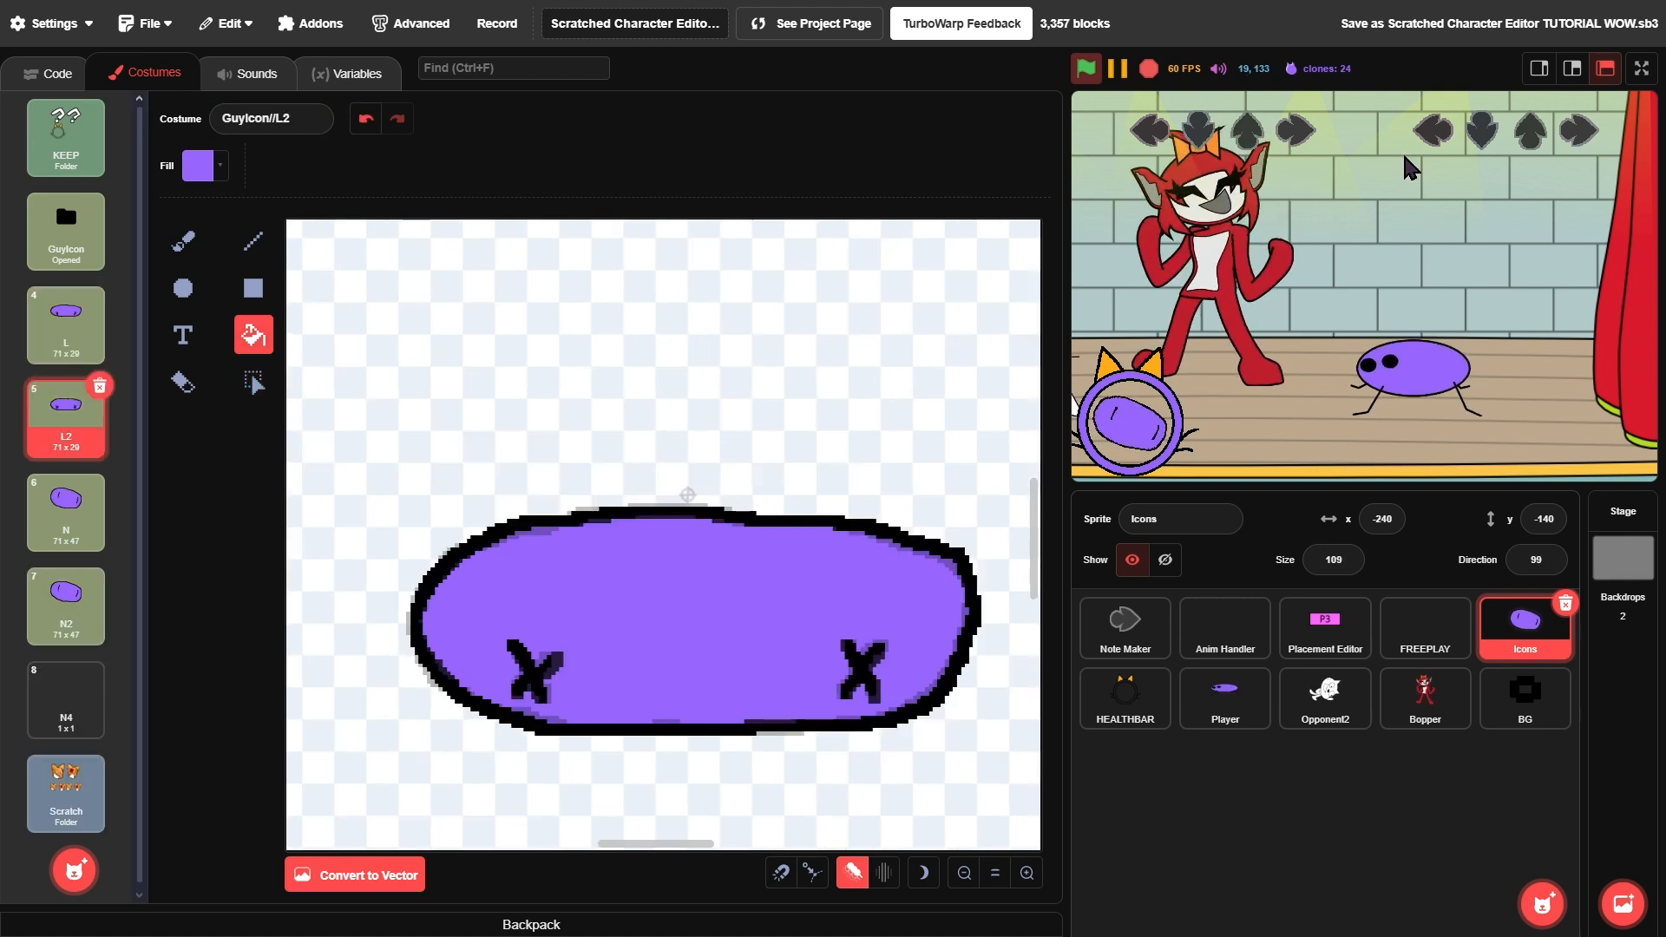
- Test the winning and losing icons in full screen by playing the directional notes, and return to the editor
{"action": "left_click", "coordinate": [1636, 70]}
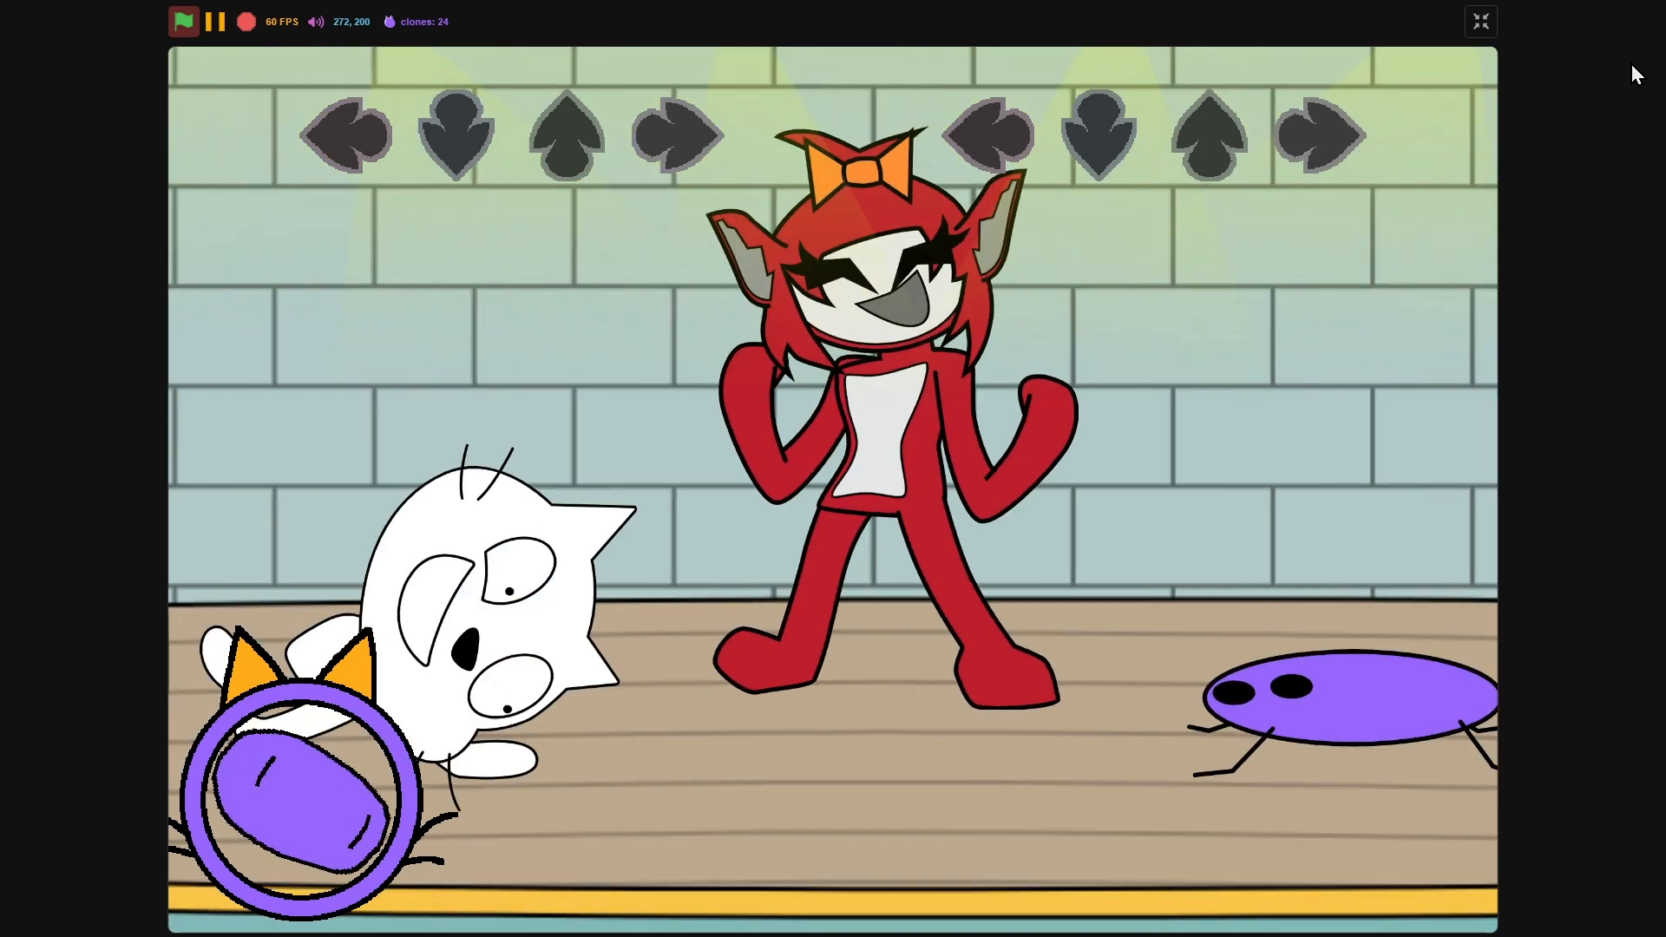
{"action": "key", "text": "Left"}
{"action": "key", "text": "Down"}
{"action": "key", "text": "Up"}
{"action": "key", "text": "Right"}
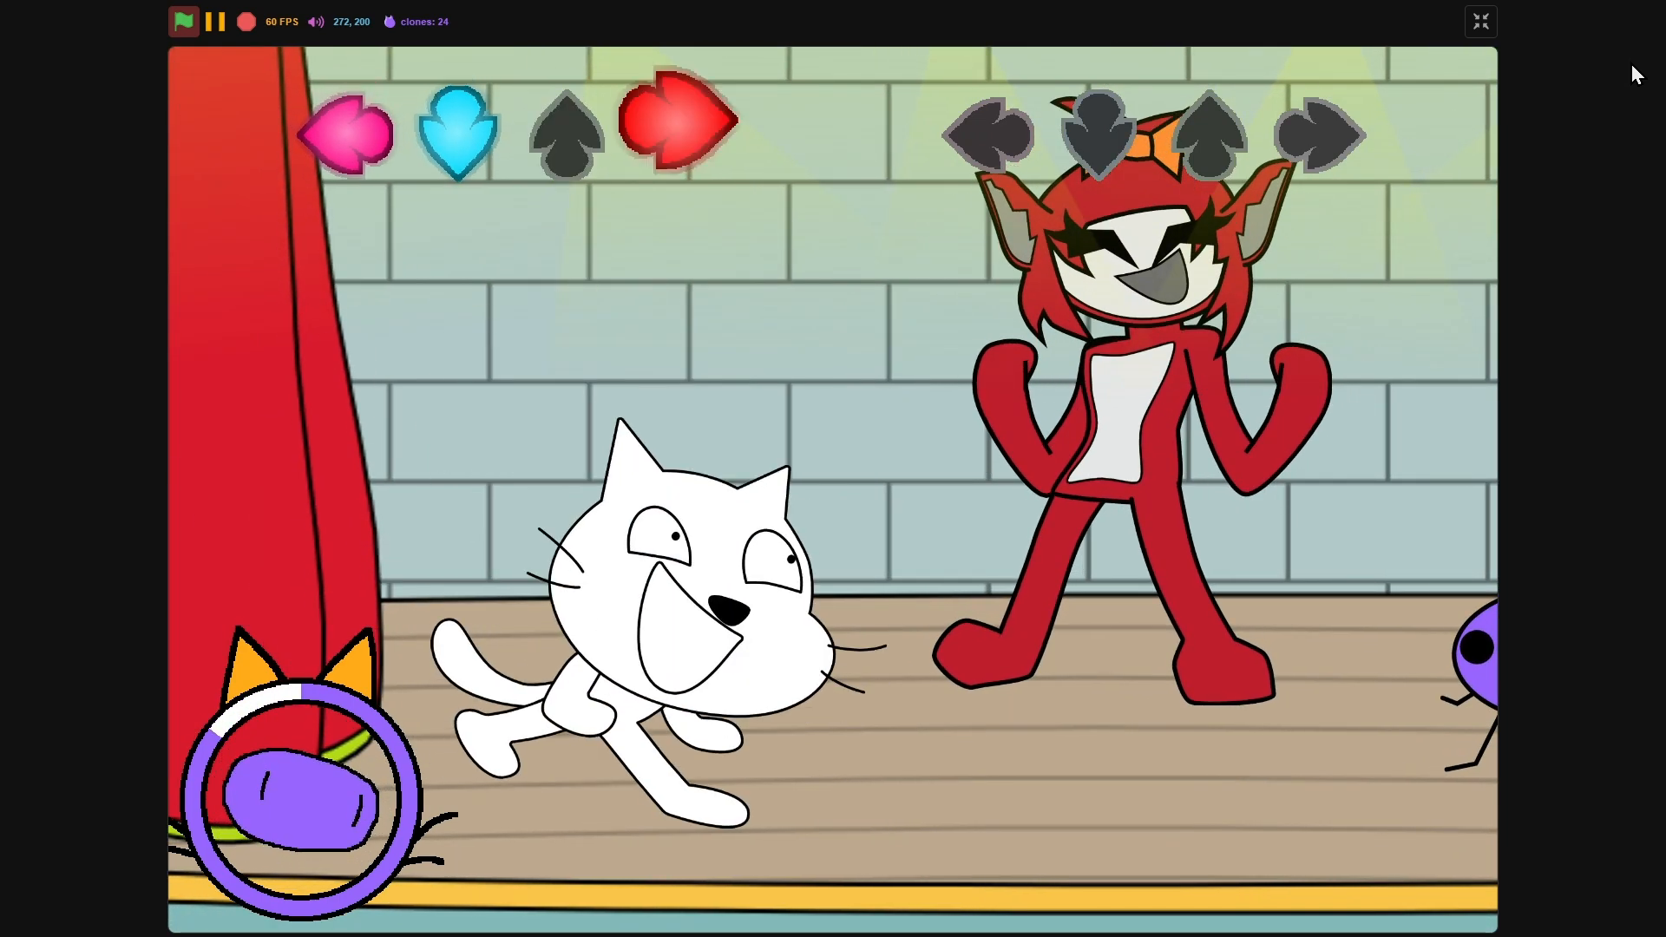
{"action": "key", "text": "Right"}
{"action": "key", "text": "Down"}
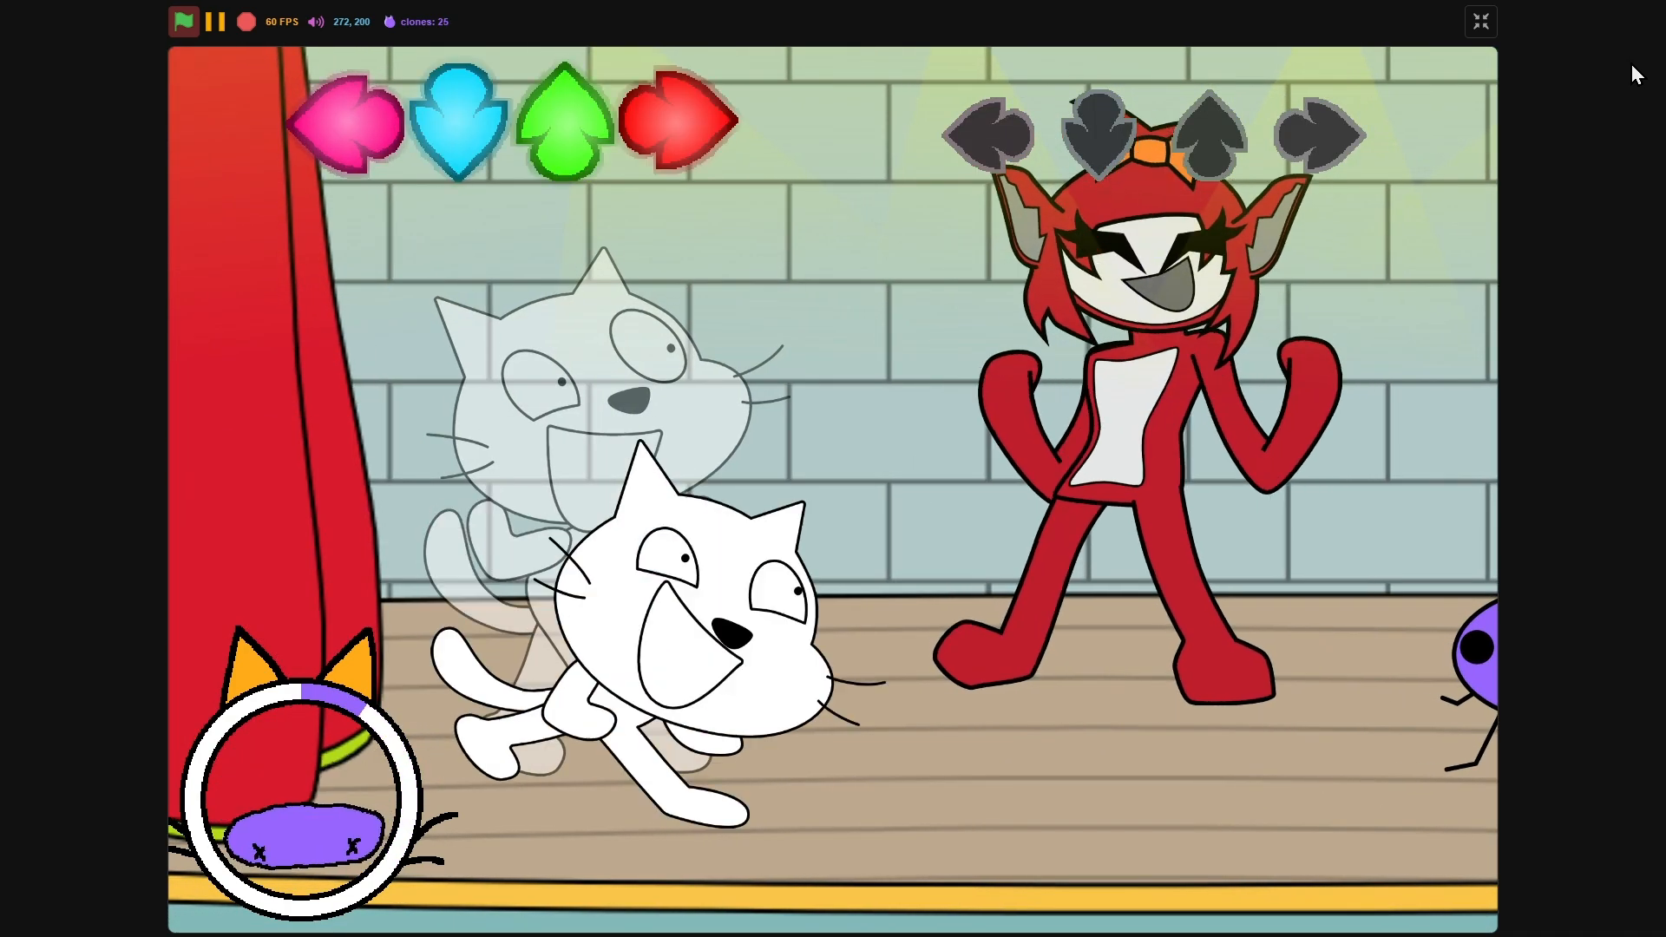
{"action": "key", "text": "Escape"}
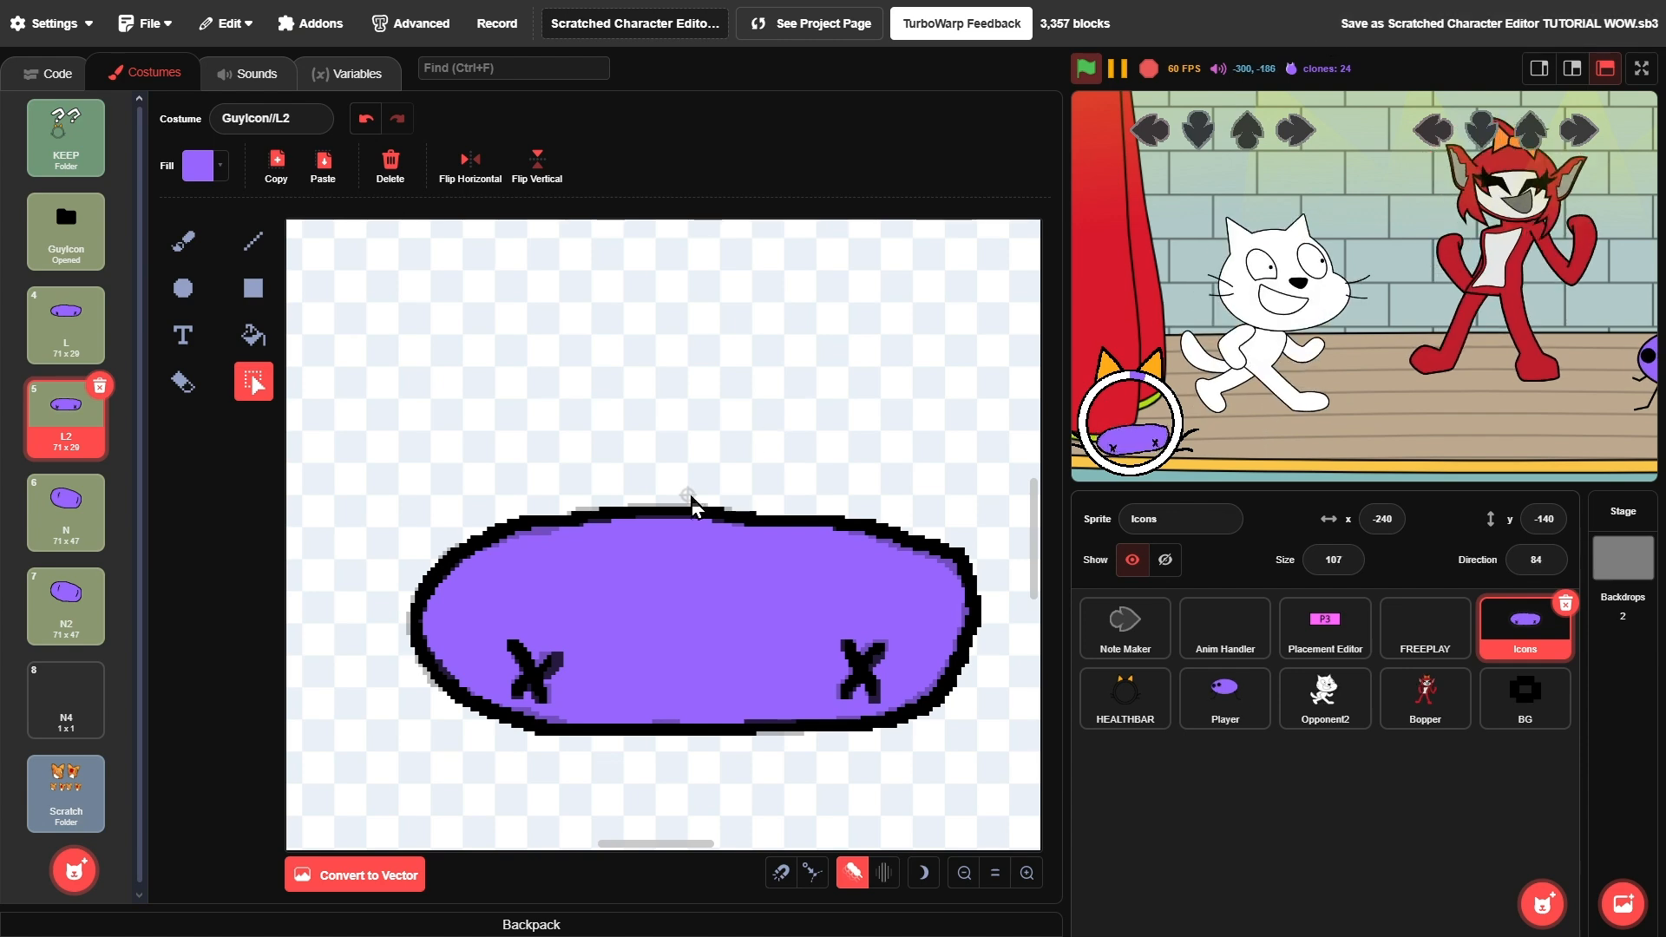
- Save the project
{"action": "scroll", "coordinate": [686, 499], "scroll_direction": "up", "scroll_amount": 4}
{"action": "scroll", "coordinate": [685, 499], "scroll_direction": "up", "scroll_amount": 1}
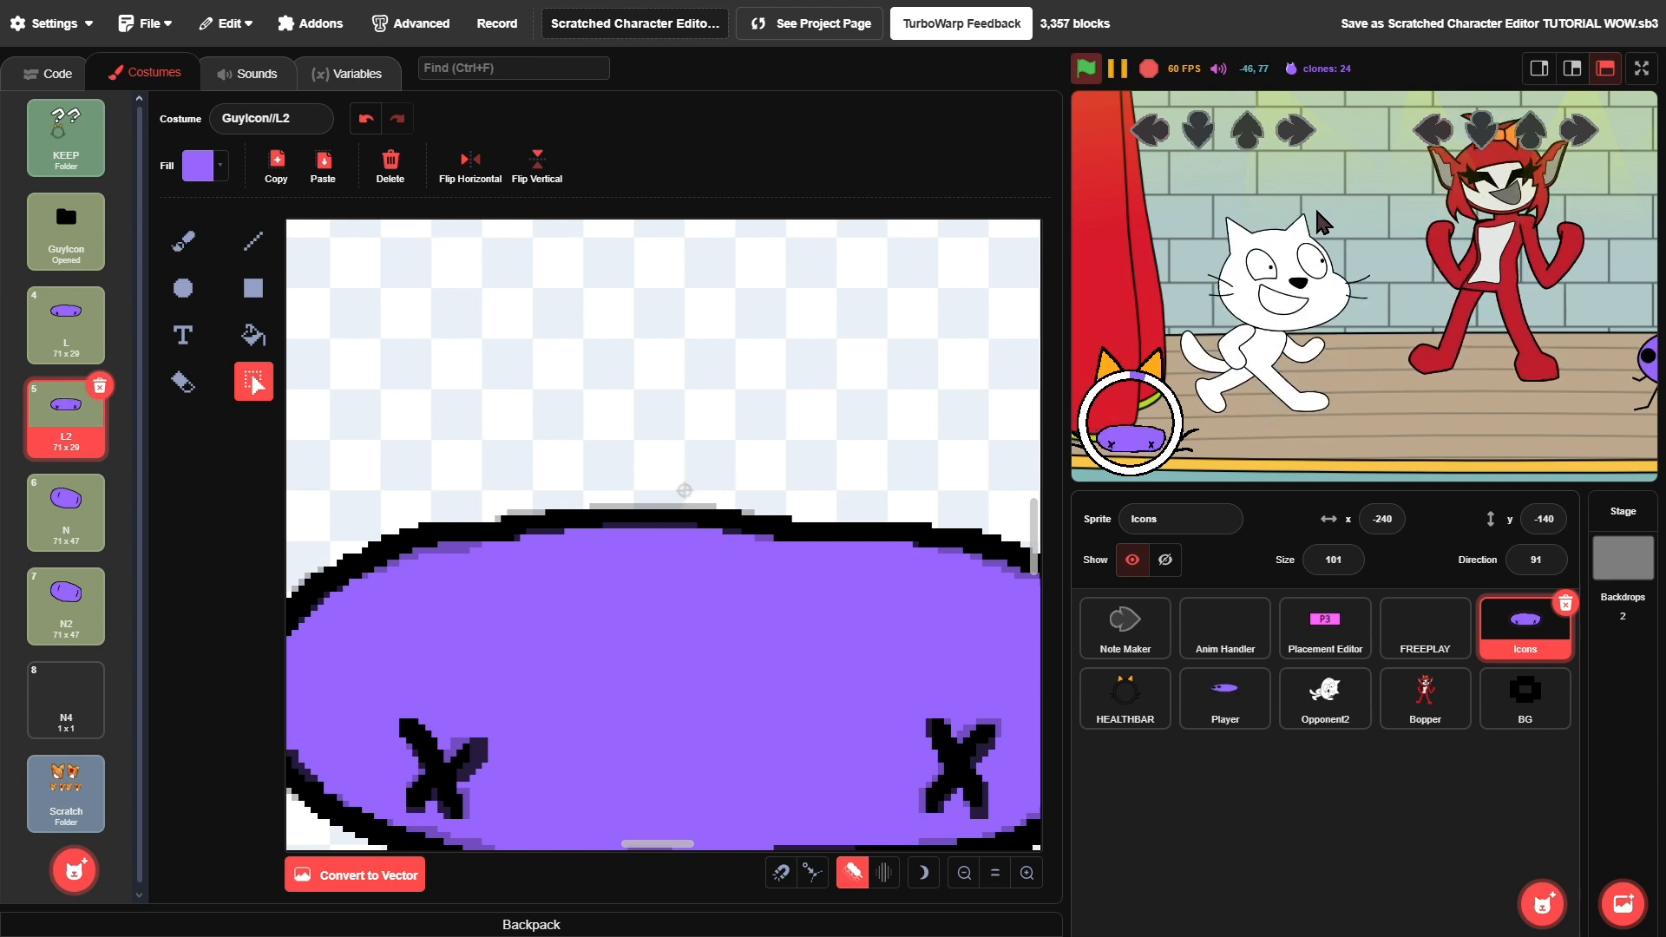
{"action": "key", "text": "ctrl+s"}
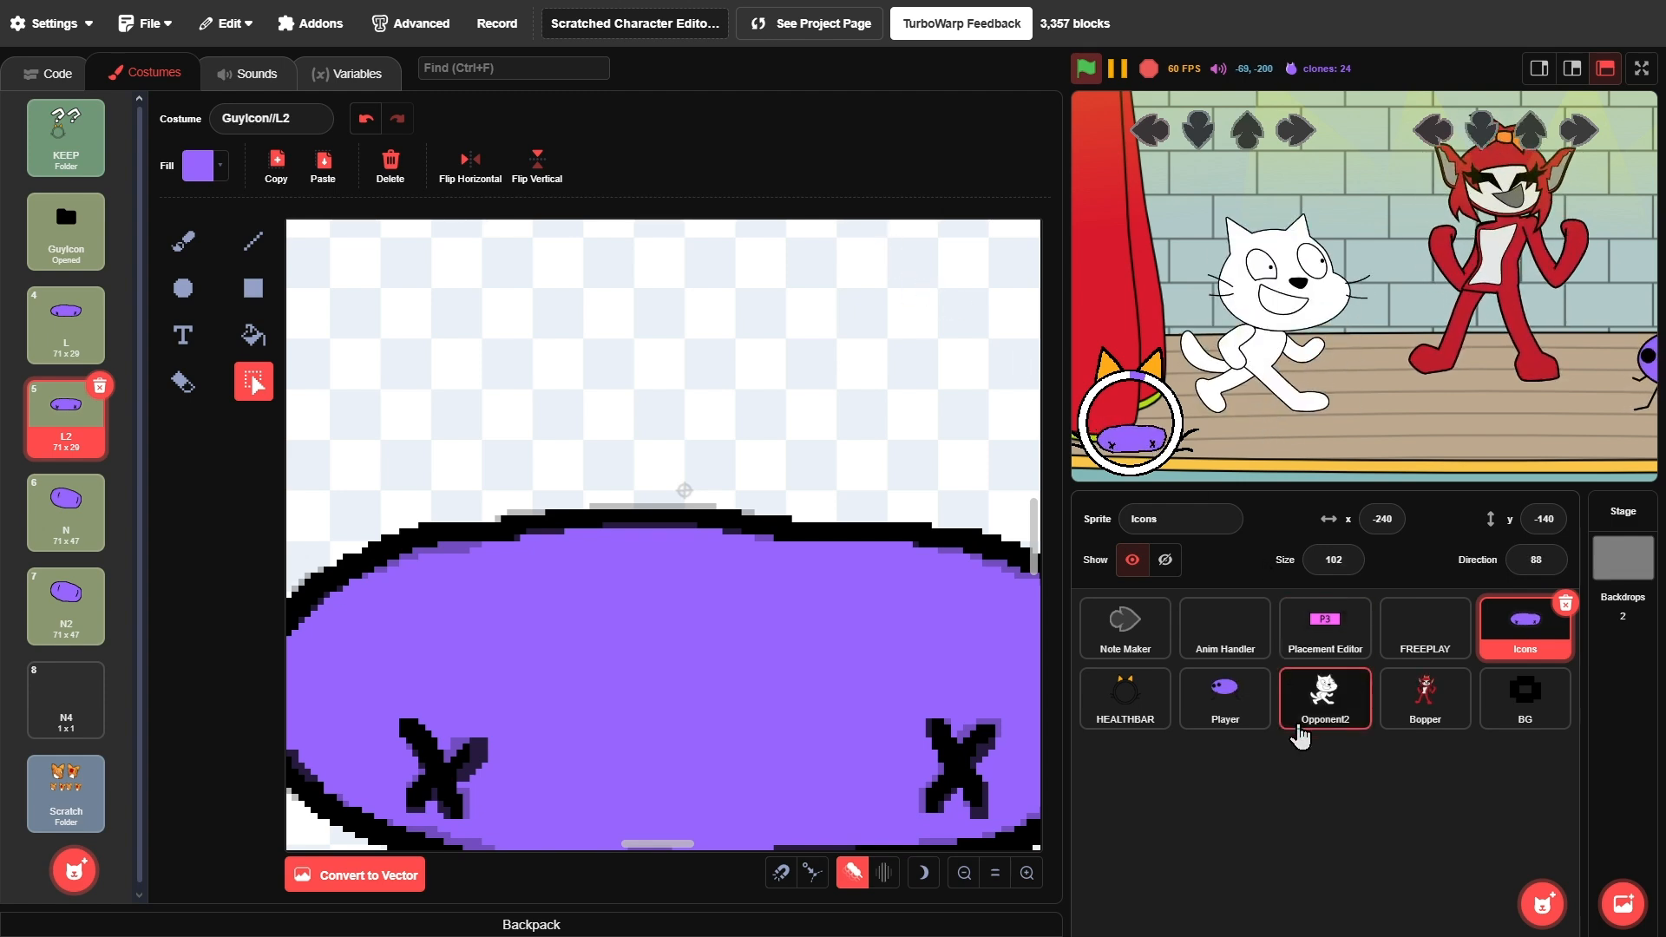
- Show the Bopper sprite's Icon Names list on the stage to examine its entries, and hide it again
{"action": "left_click", "coordinate": [1300, 738]}
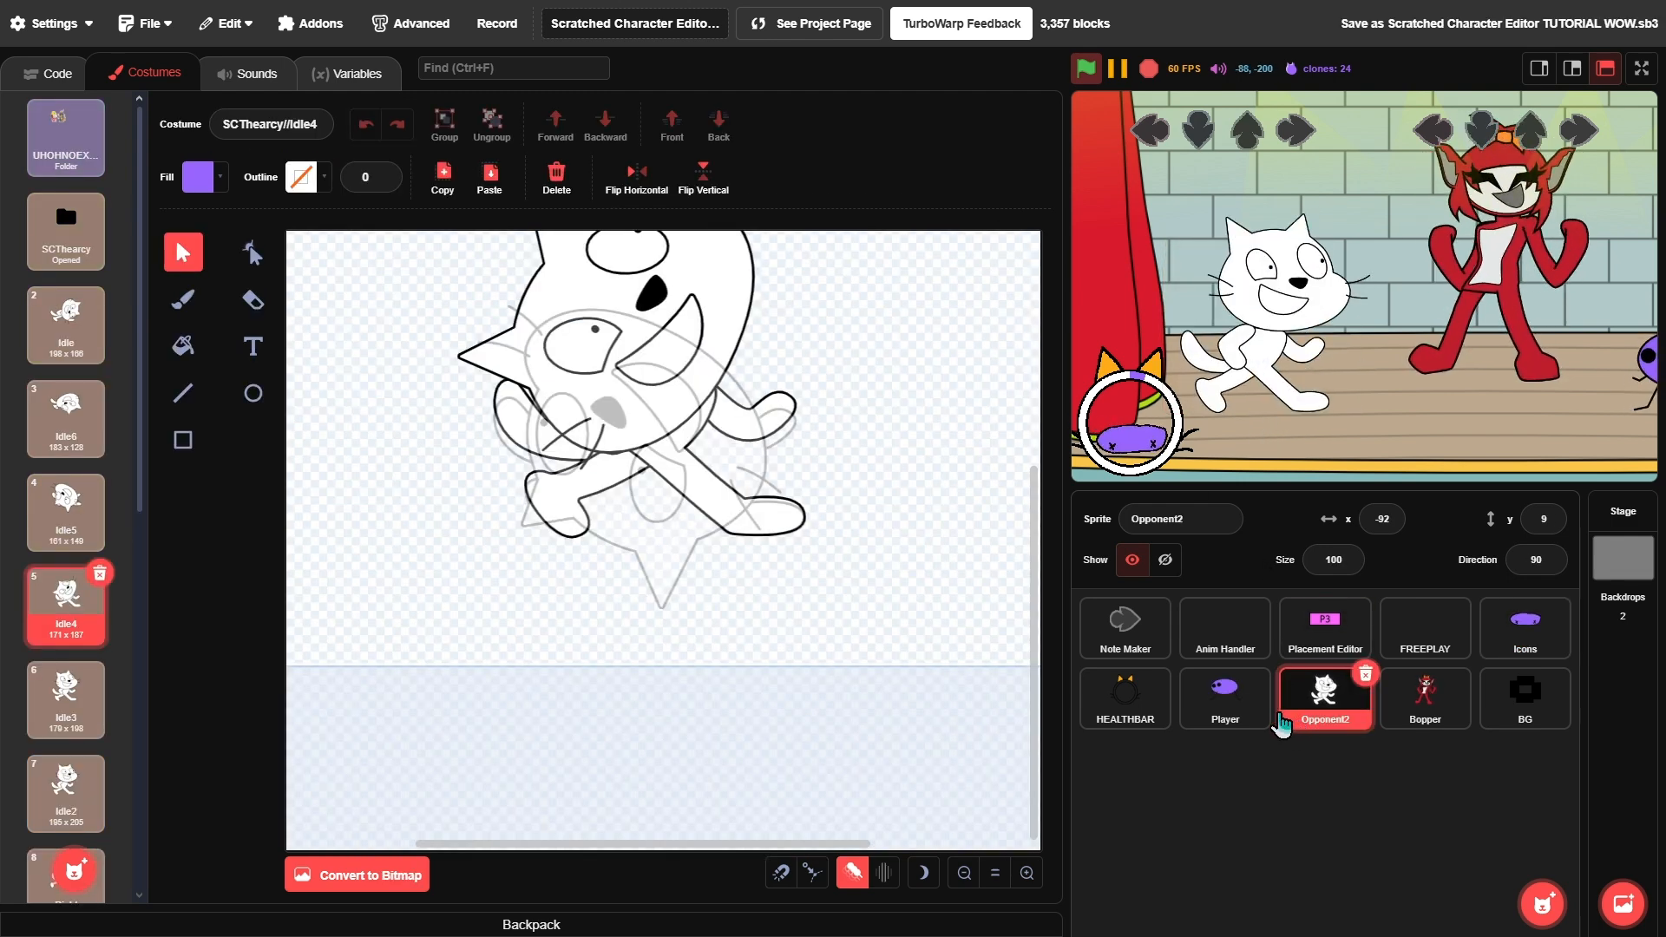
{"action": "left_click", "coordinate": [1427, 731]}
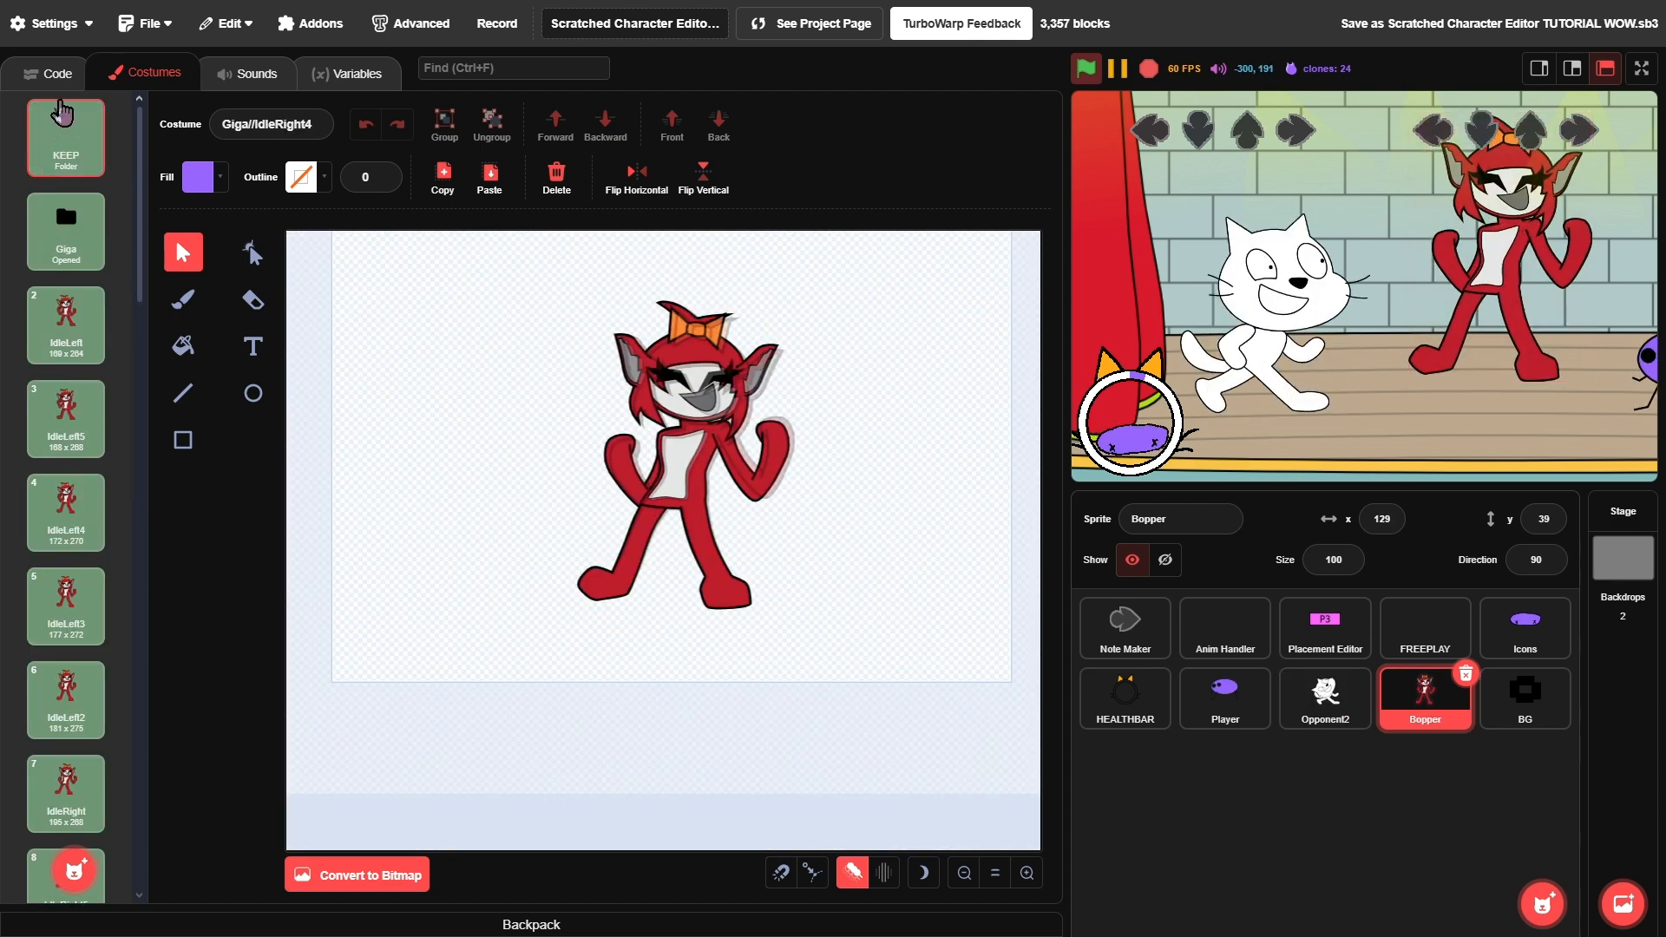
{"action": "left_click", "coordinate": [57, 73]}
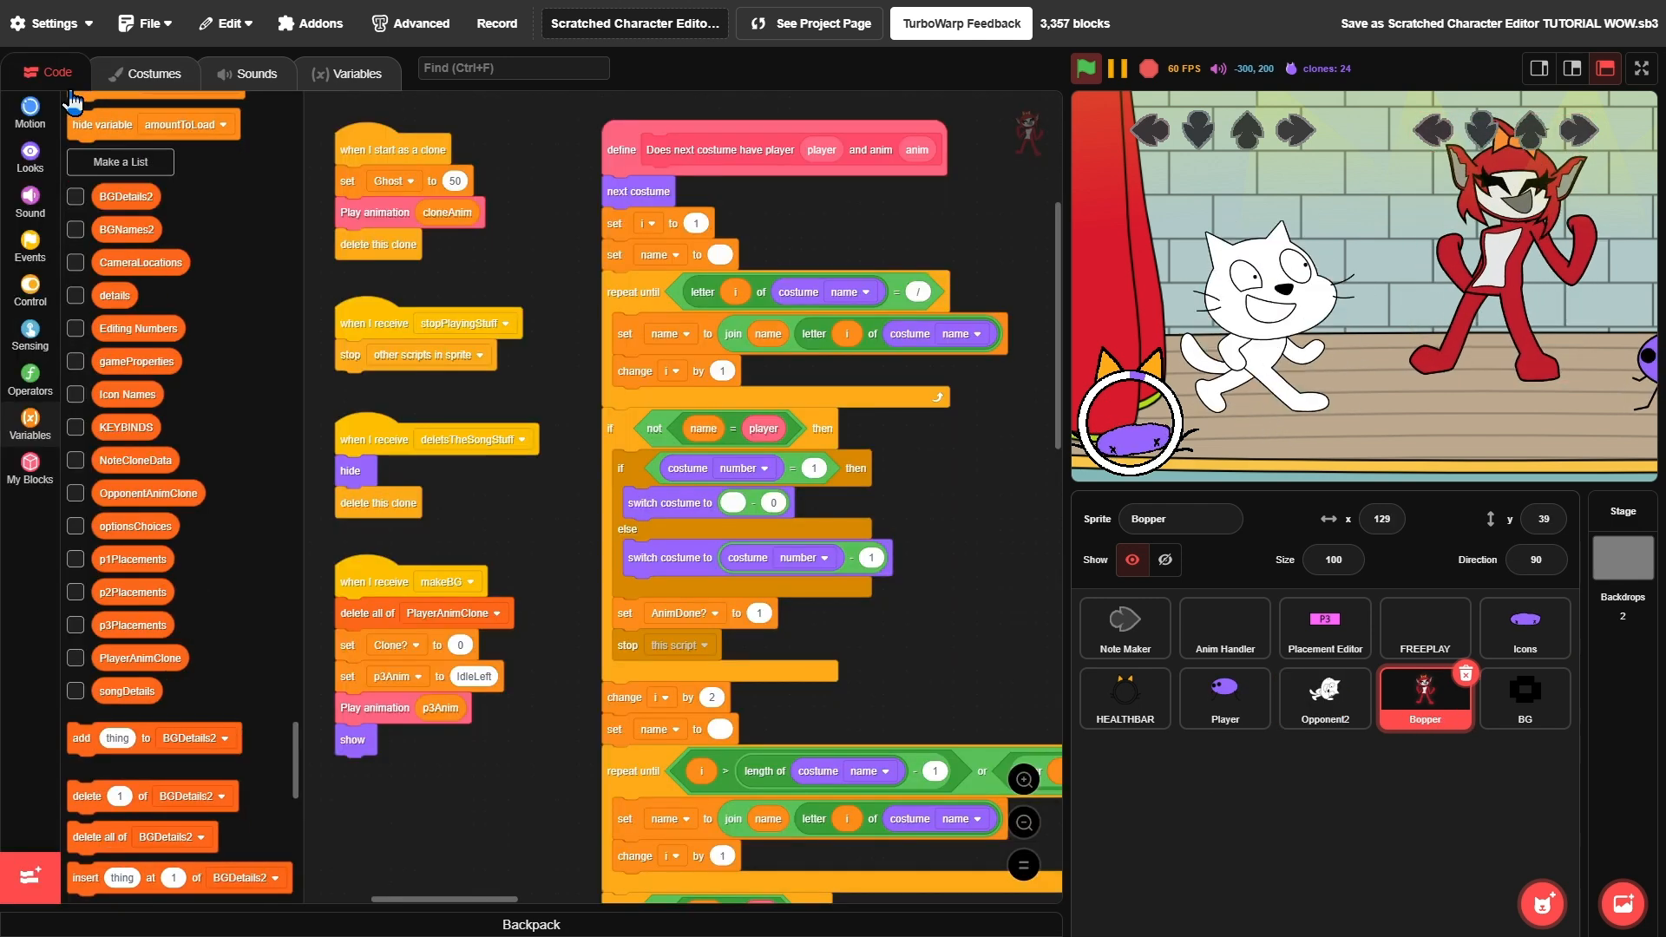
{"action": "left_click", "coordinate": [74, 394]}
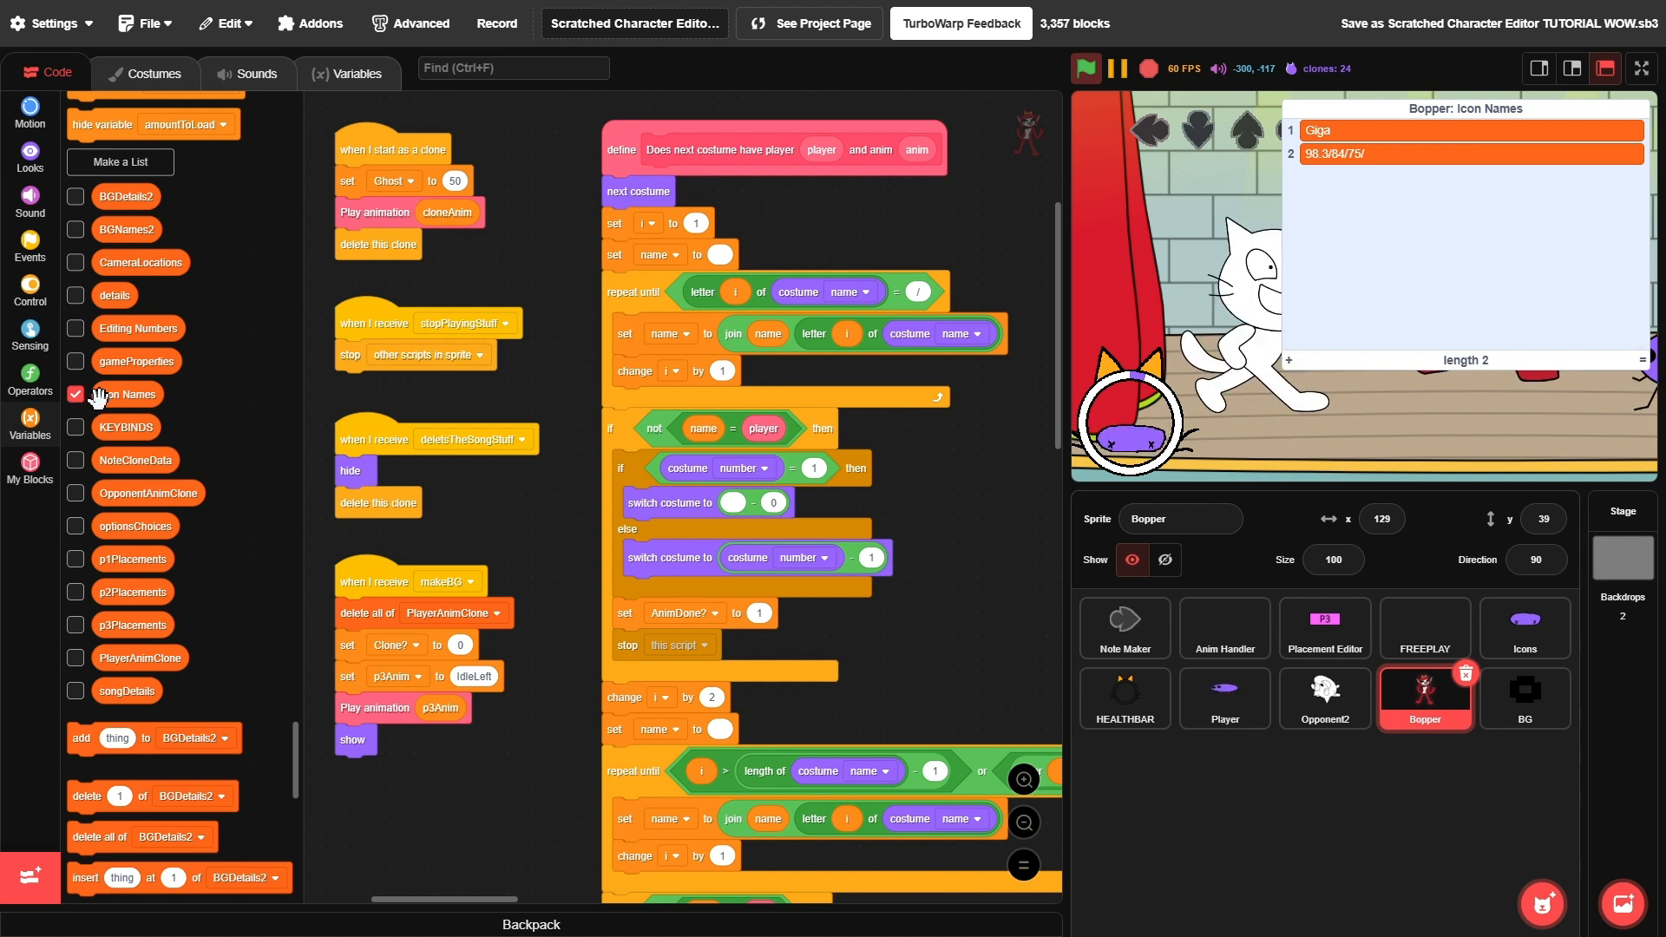
{"action": "left_click", "coordinate": [1320, 130]}
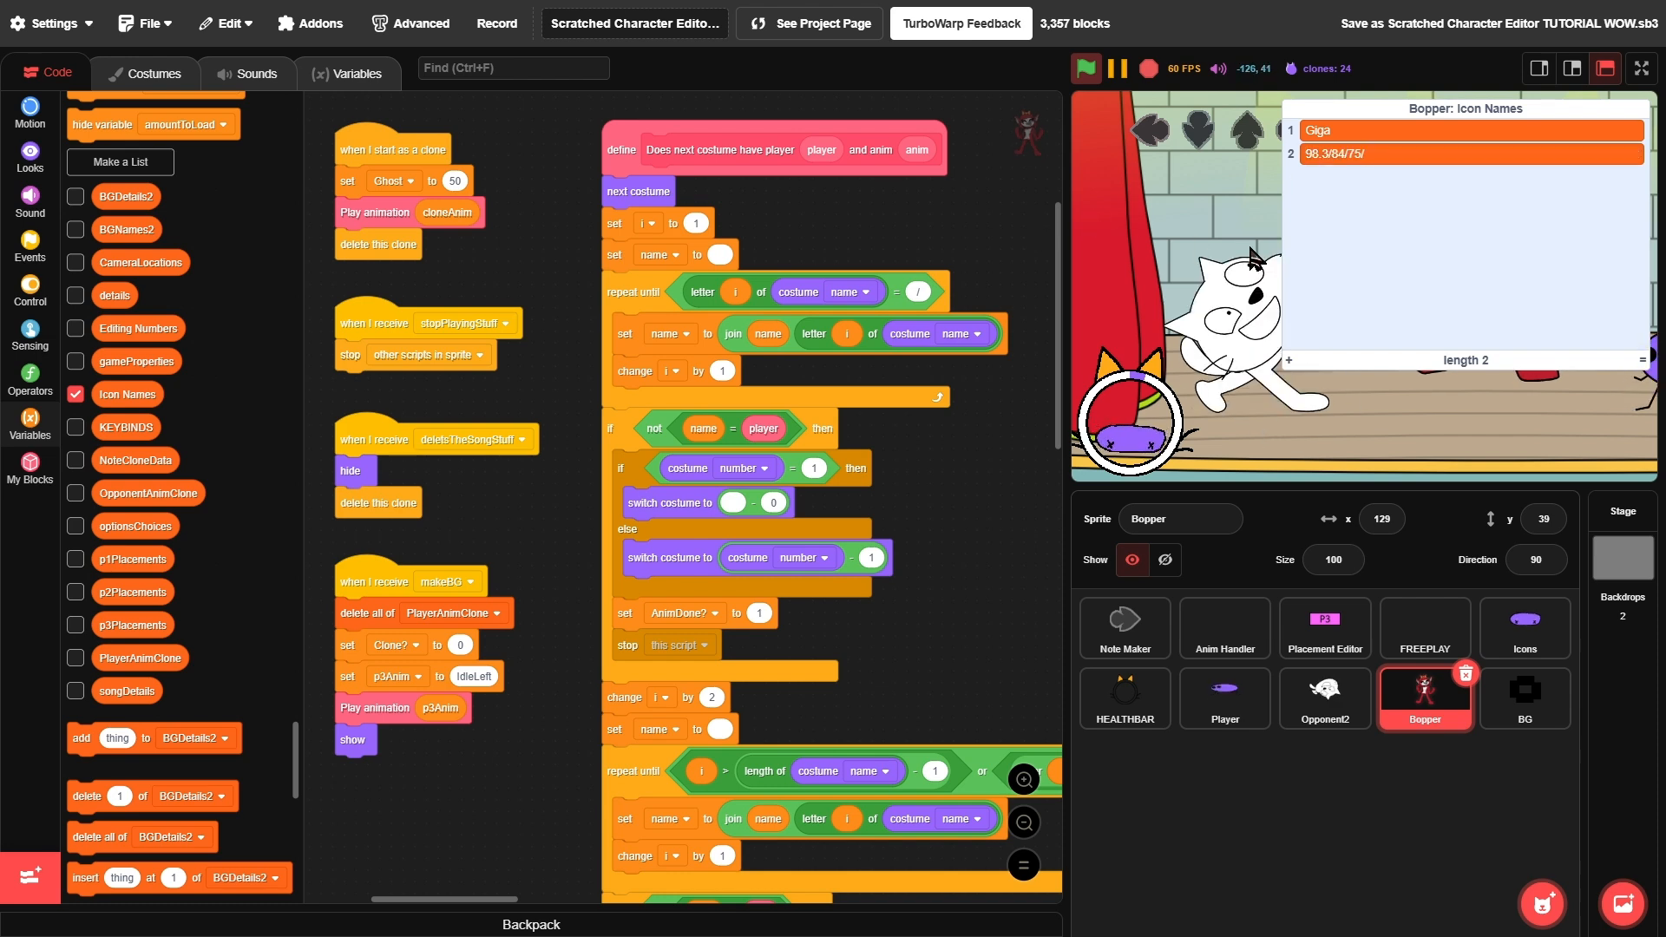
{"action": "right_click", "coordinate": [1323, 356]}
{"action": "left_click", "coordinate": [1319, 338]}
- Show the Opponent2 sprite's IconColors and charNames/iconNames lists to examine their entries, and hide both again
{"action": "left_click", "coordinate": [1325, 694]}
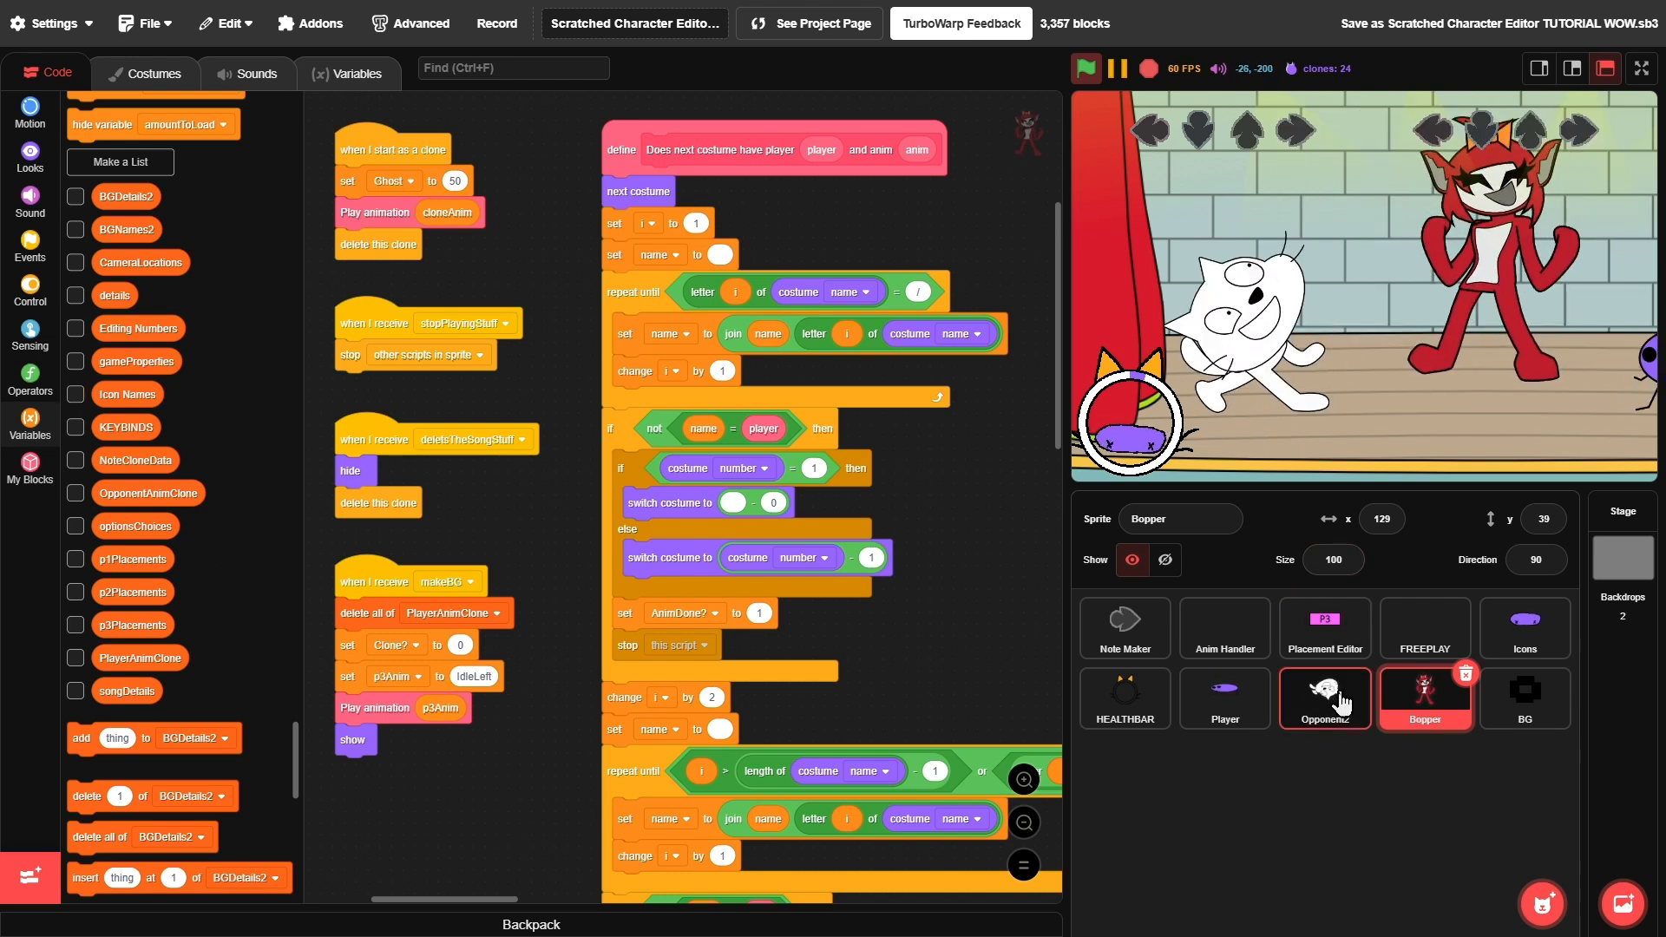
{"action": "left_click", "coordinate": [75, 429]}
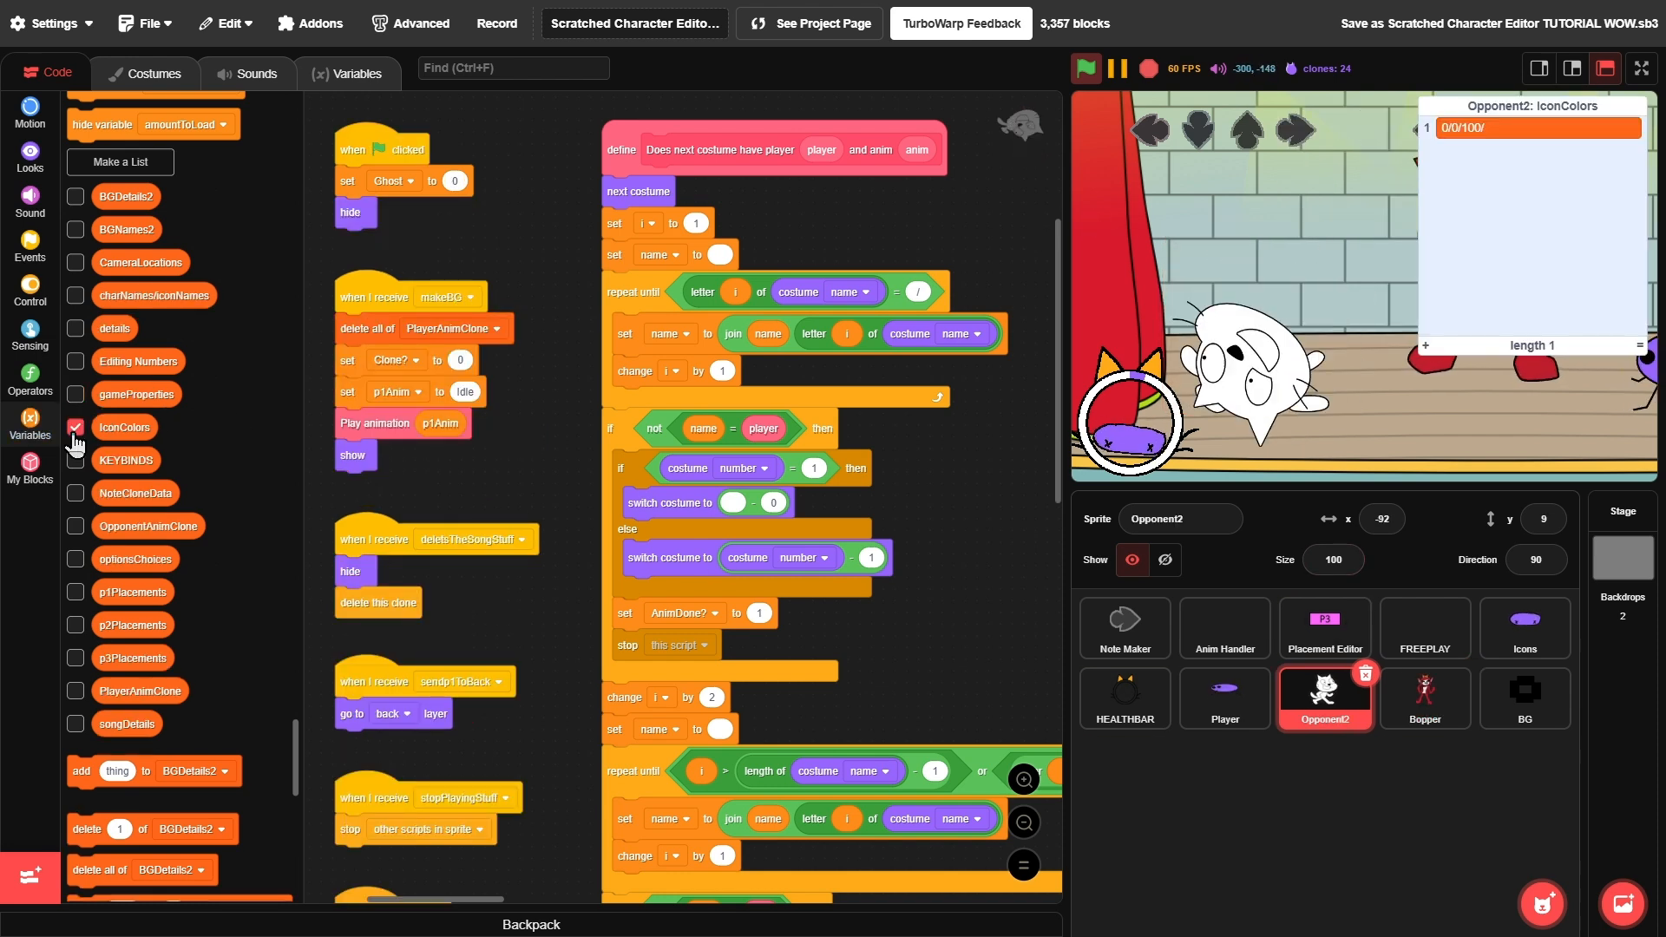
{"action": "left_click", "coordinate": [76, 263]}
{"action": "left_click", "coordinate": [75, 296]}
{"action": "left_click", "coordinate": [75, 263]}
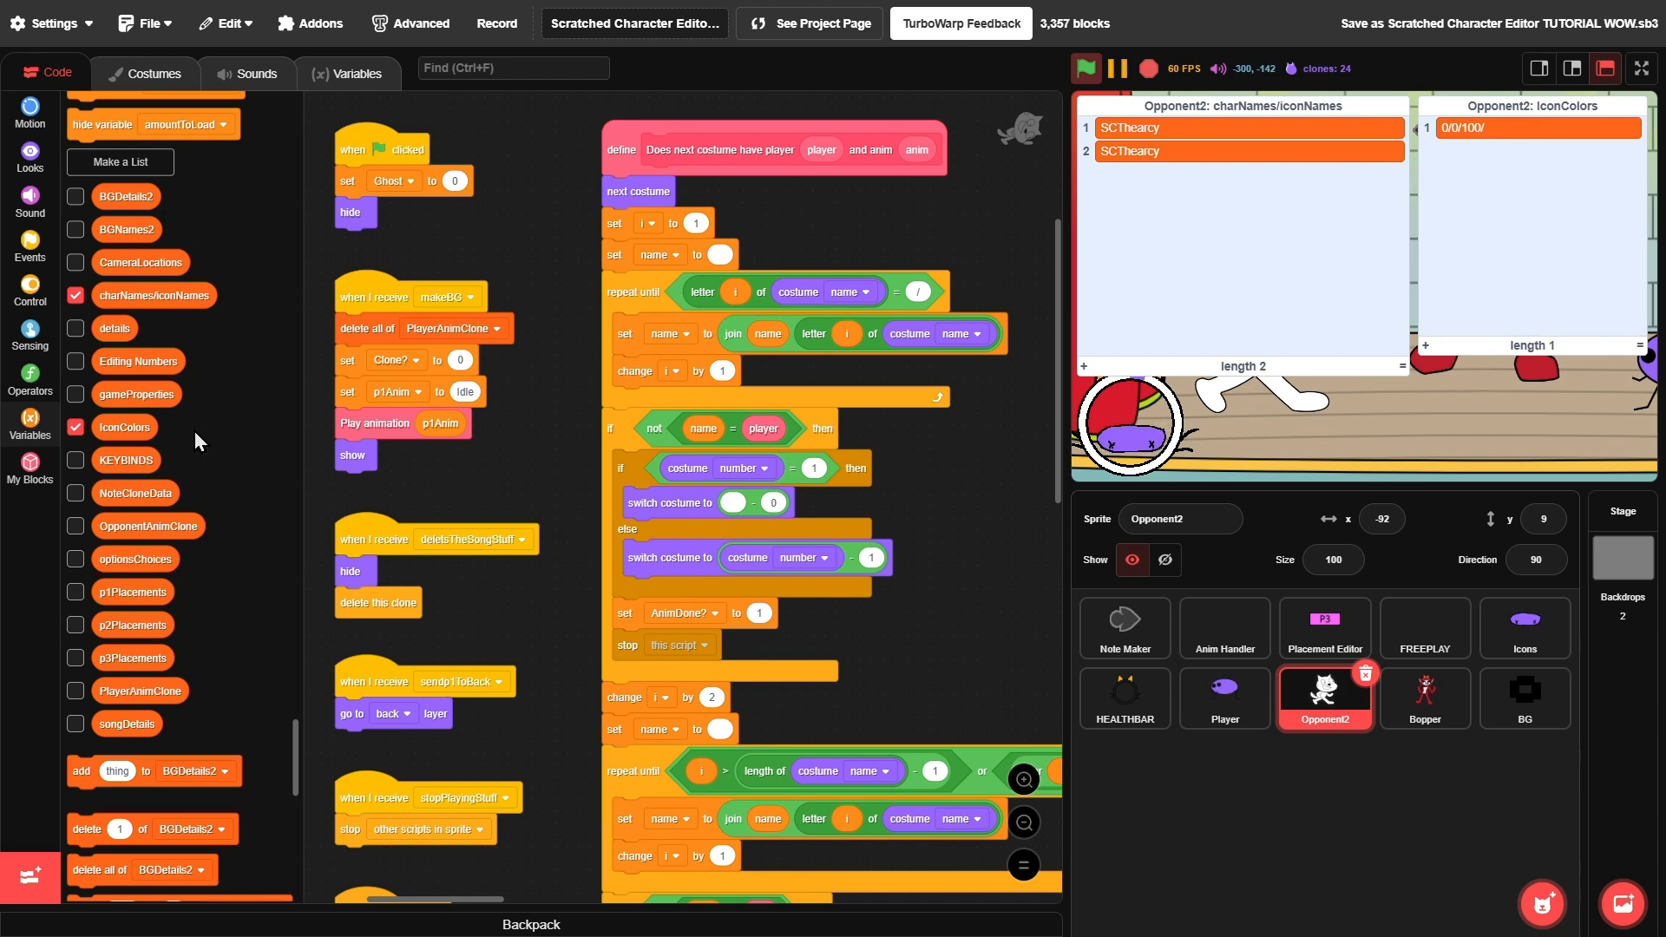
{"action": "left_click", "coordinate": [76, 428]}
{"action": "left_click", "coordinate": [75, 296]}
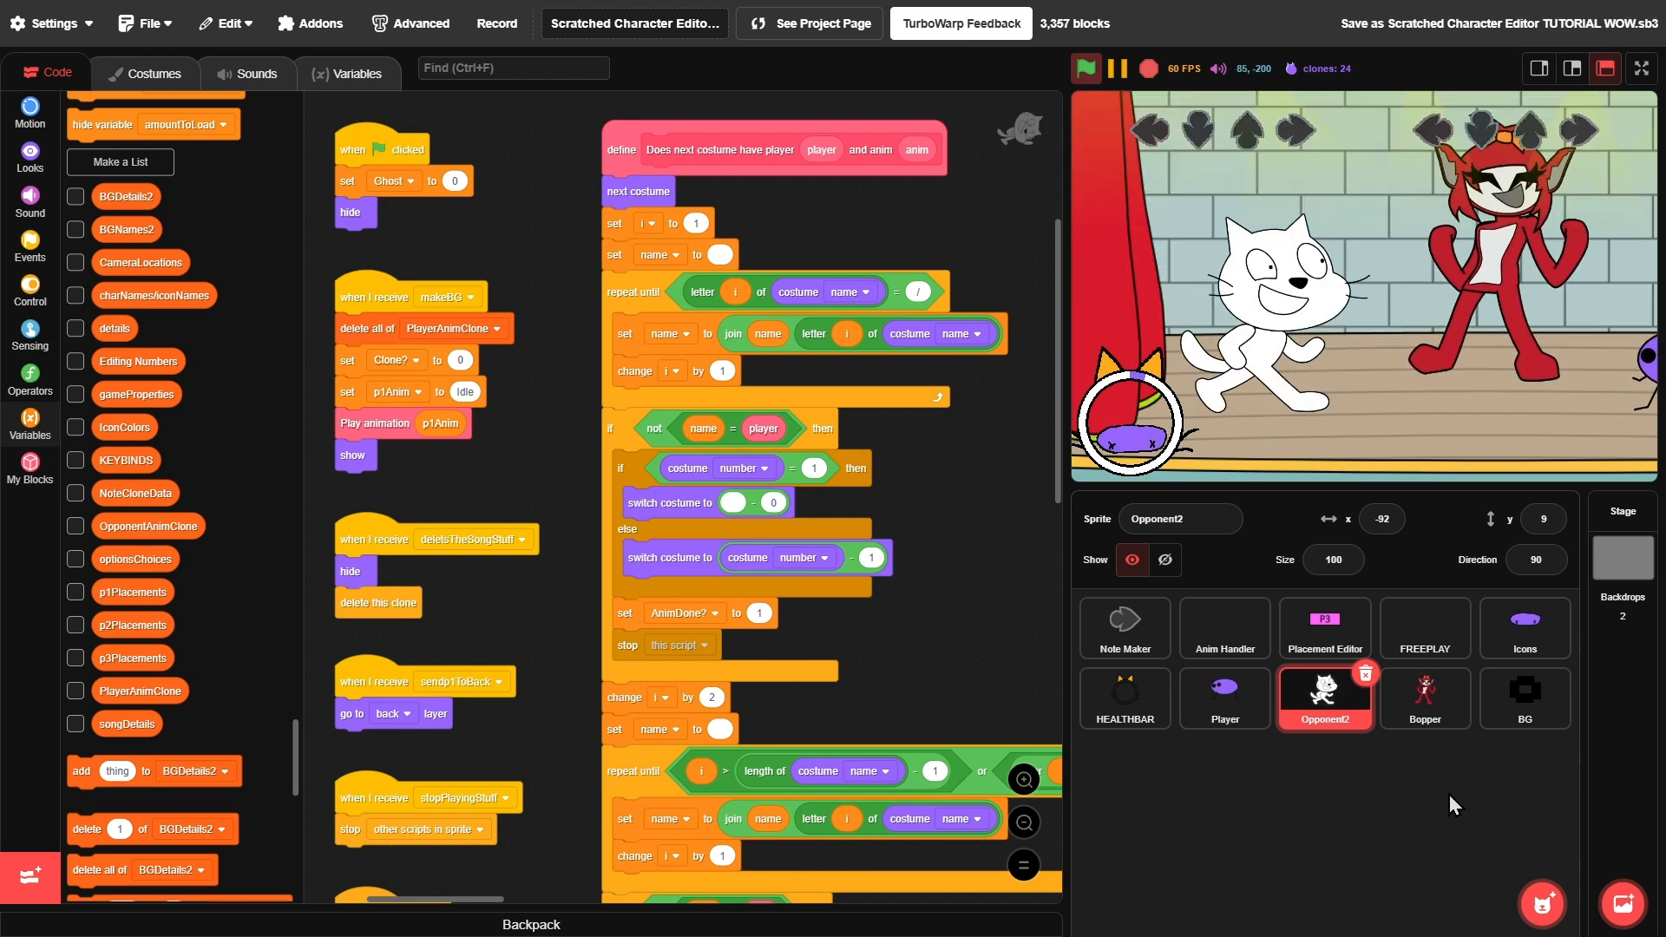
- Stop the project, darken the BG sprite's costume canvas and add a new blank painted costume
{"action": "left_click", "coordinate": [1525, 695]}
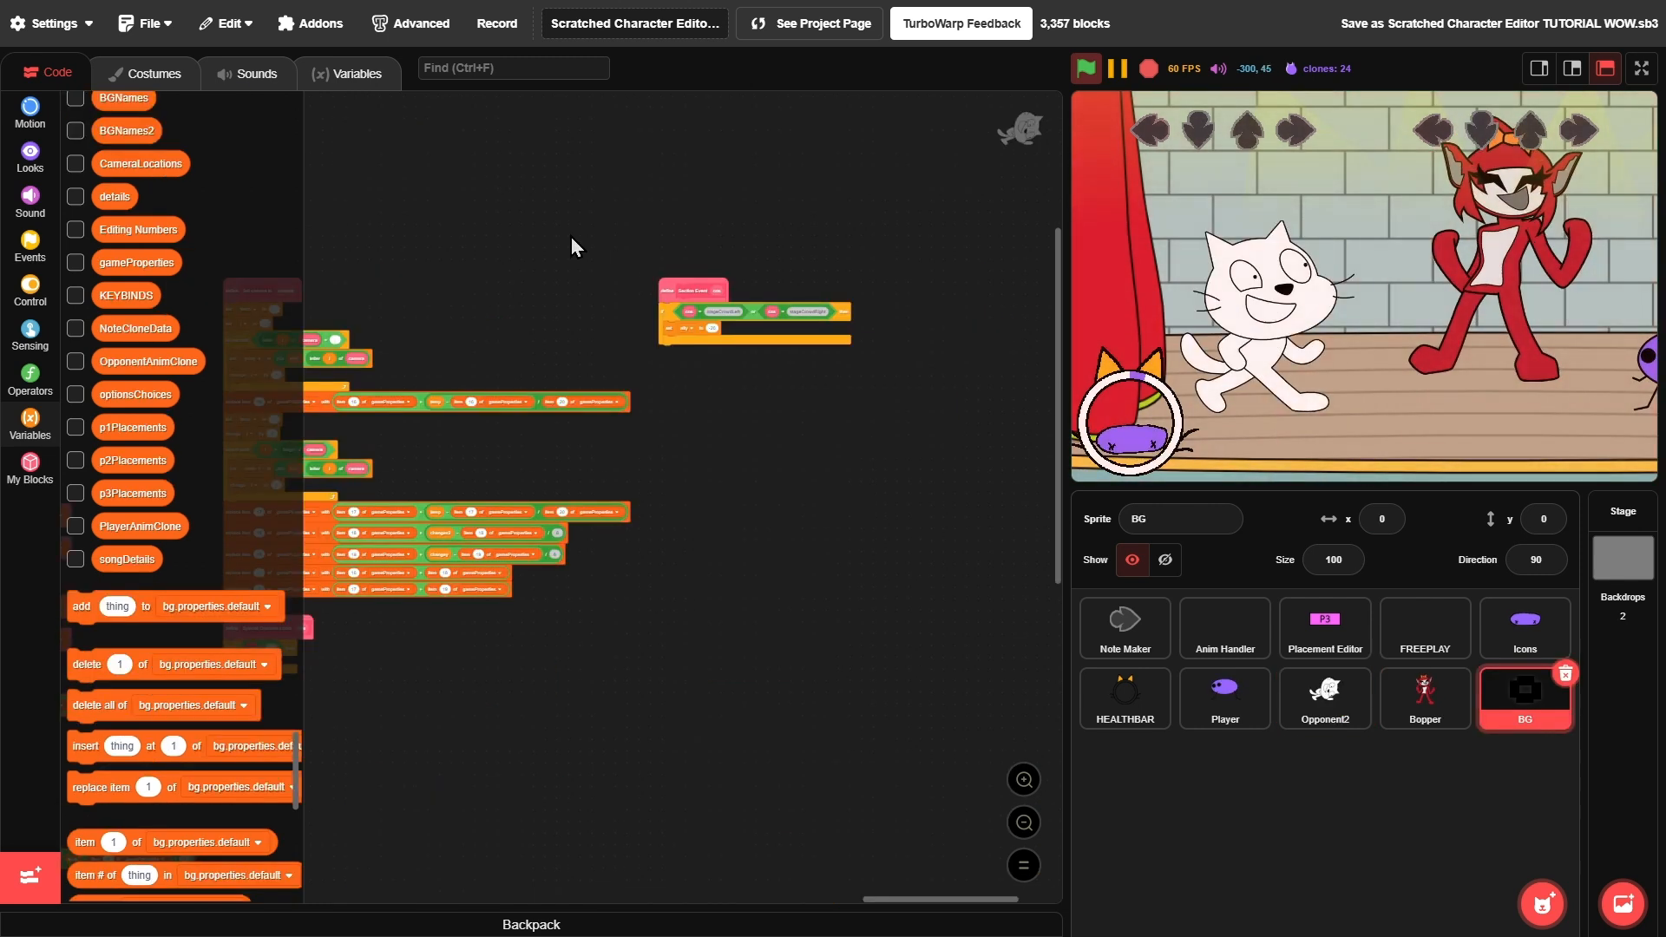
{"action": "left_click", "coordinate": [176, 74]}
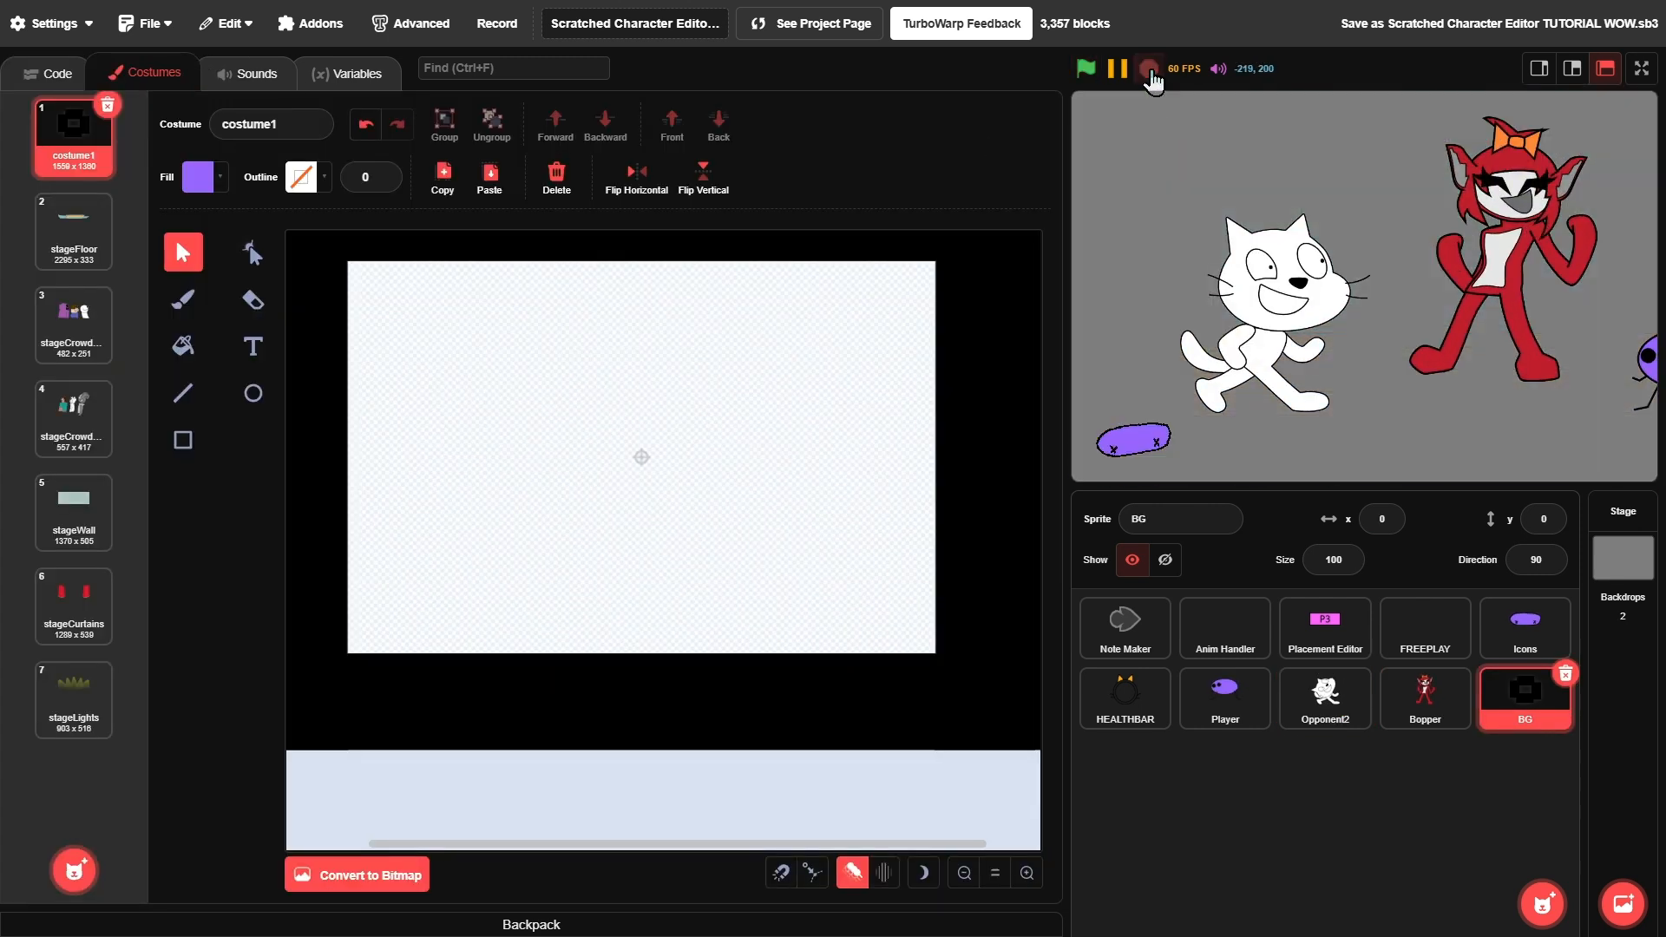
{"action": "left_click", "coordinate": [964, 873]}
{"action": "left_click", "coordinate": [894, 873]}
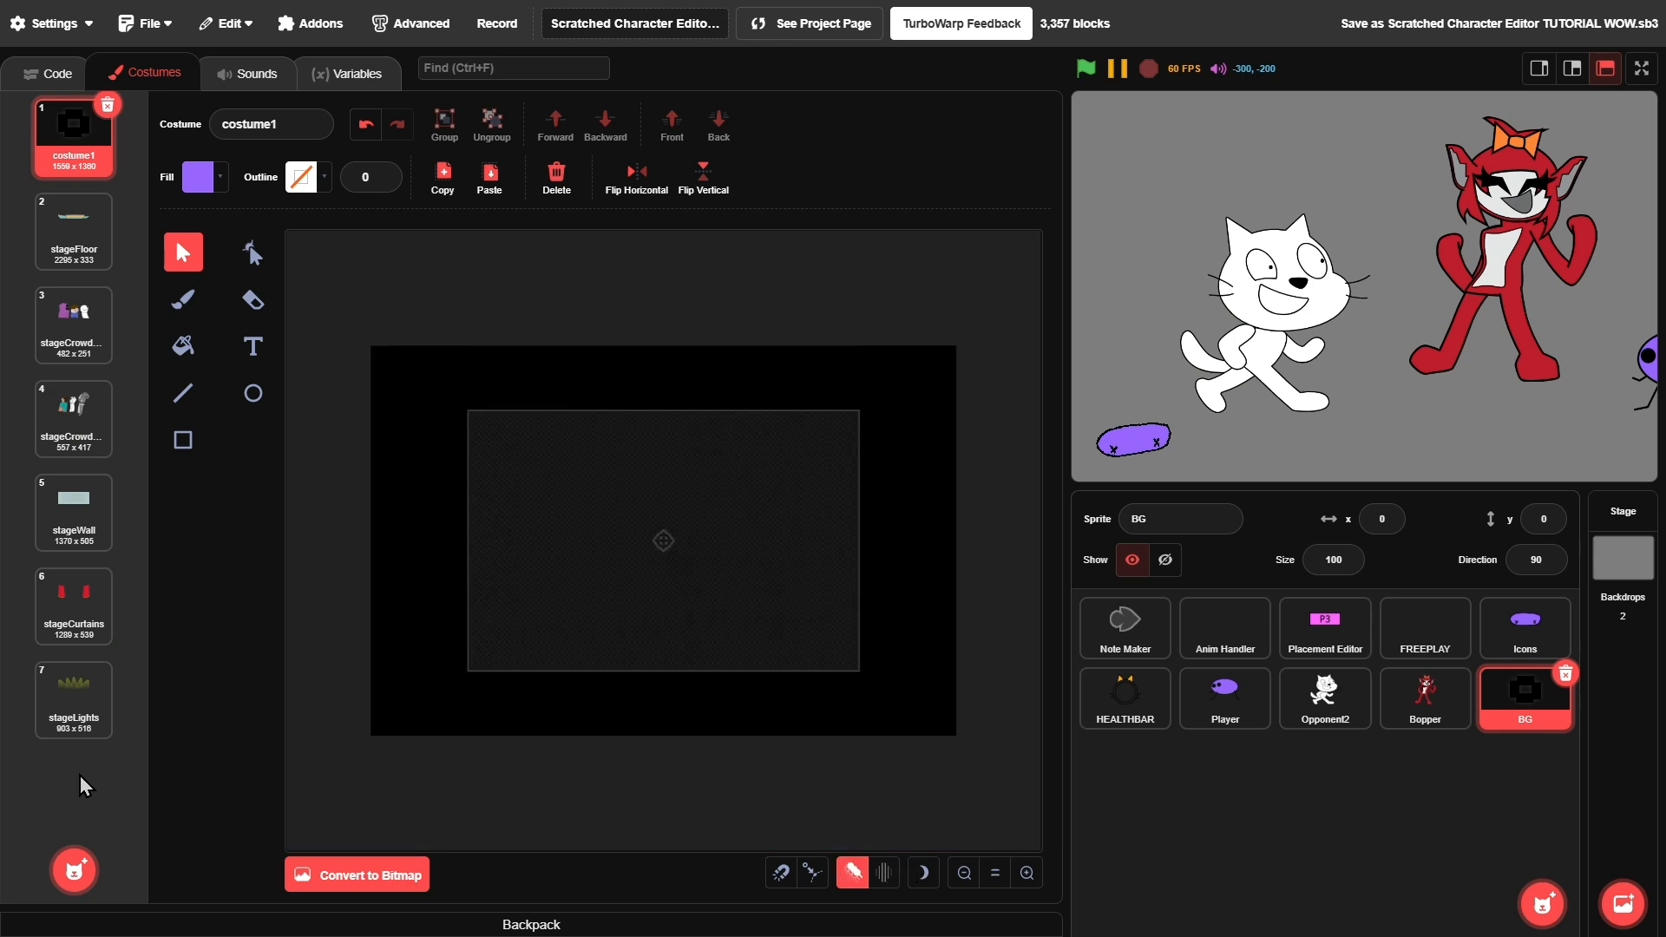
{"action": "mouse_move", "coordinate": [105, 793]}
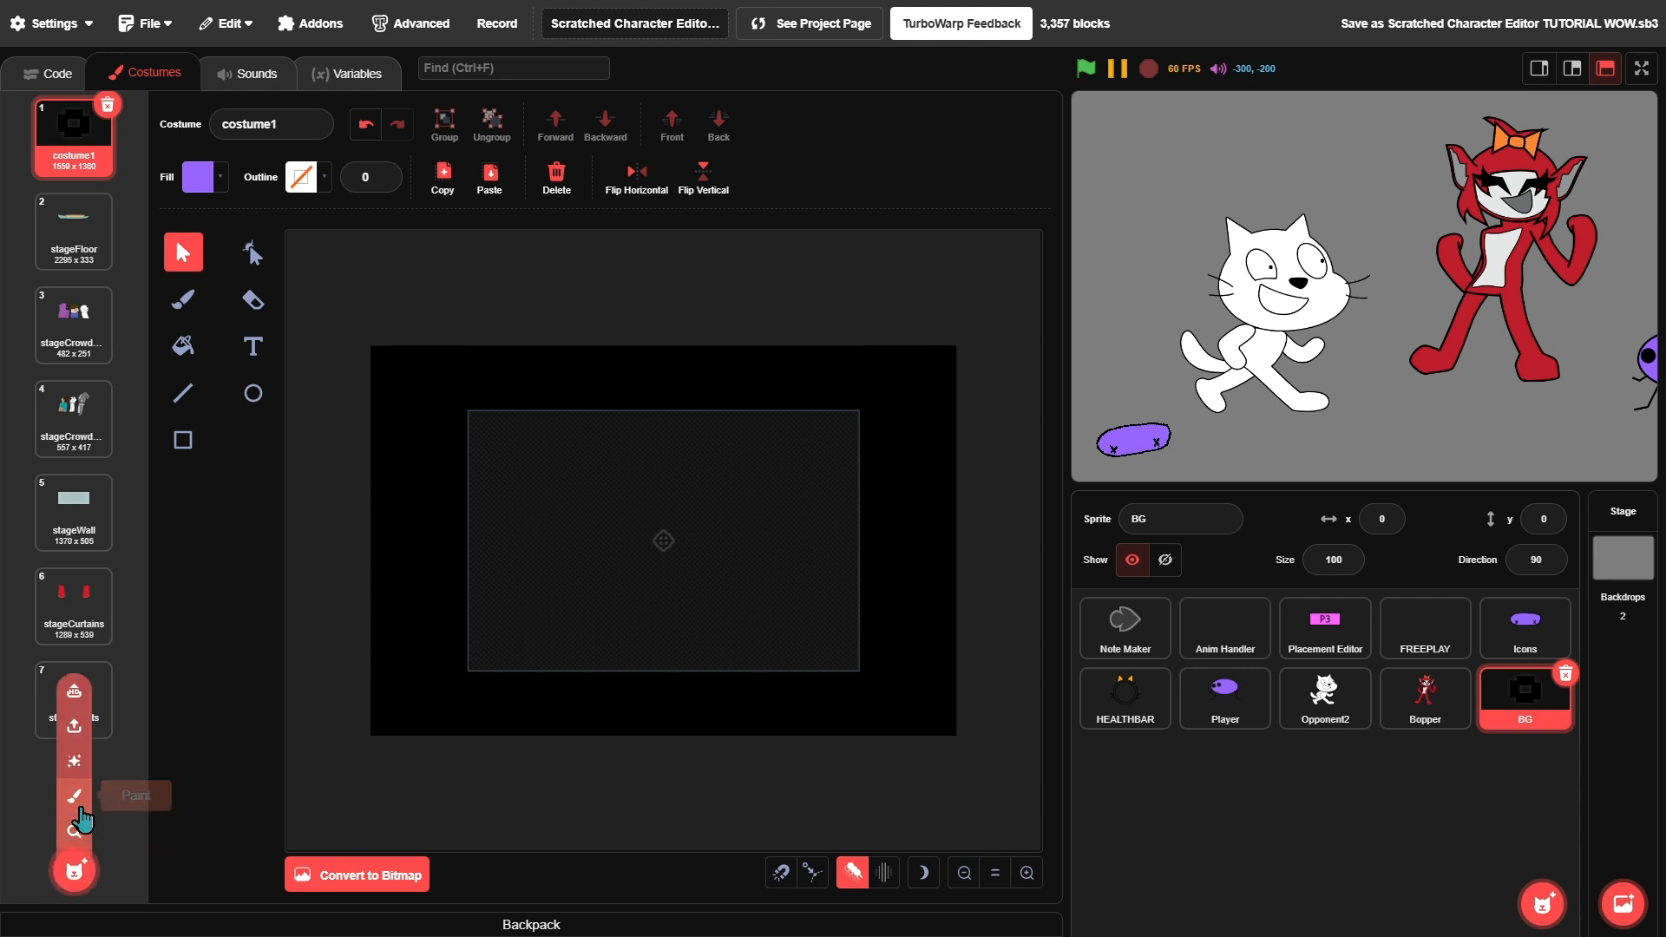
{"action": "left_click", "coordinate": [77, 803]}
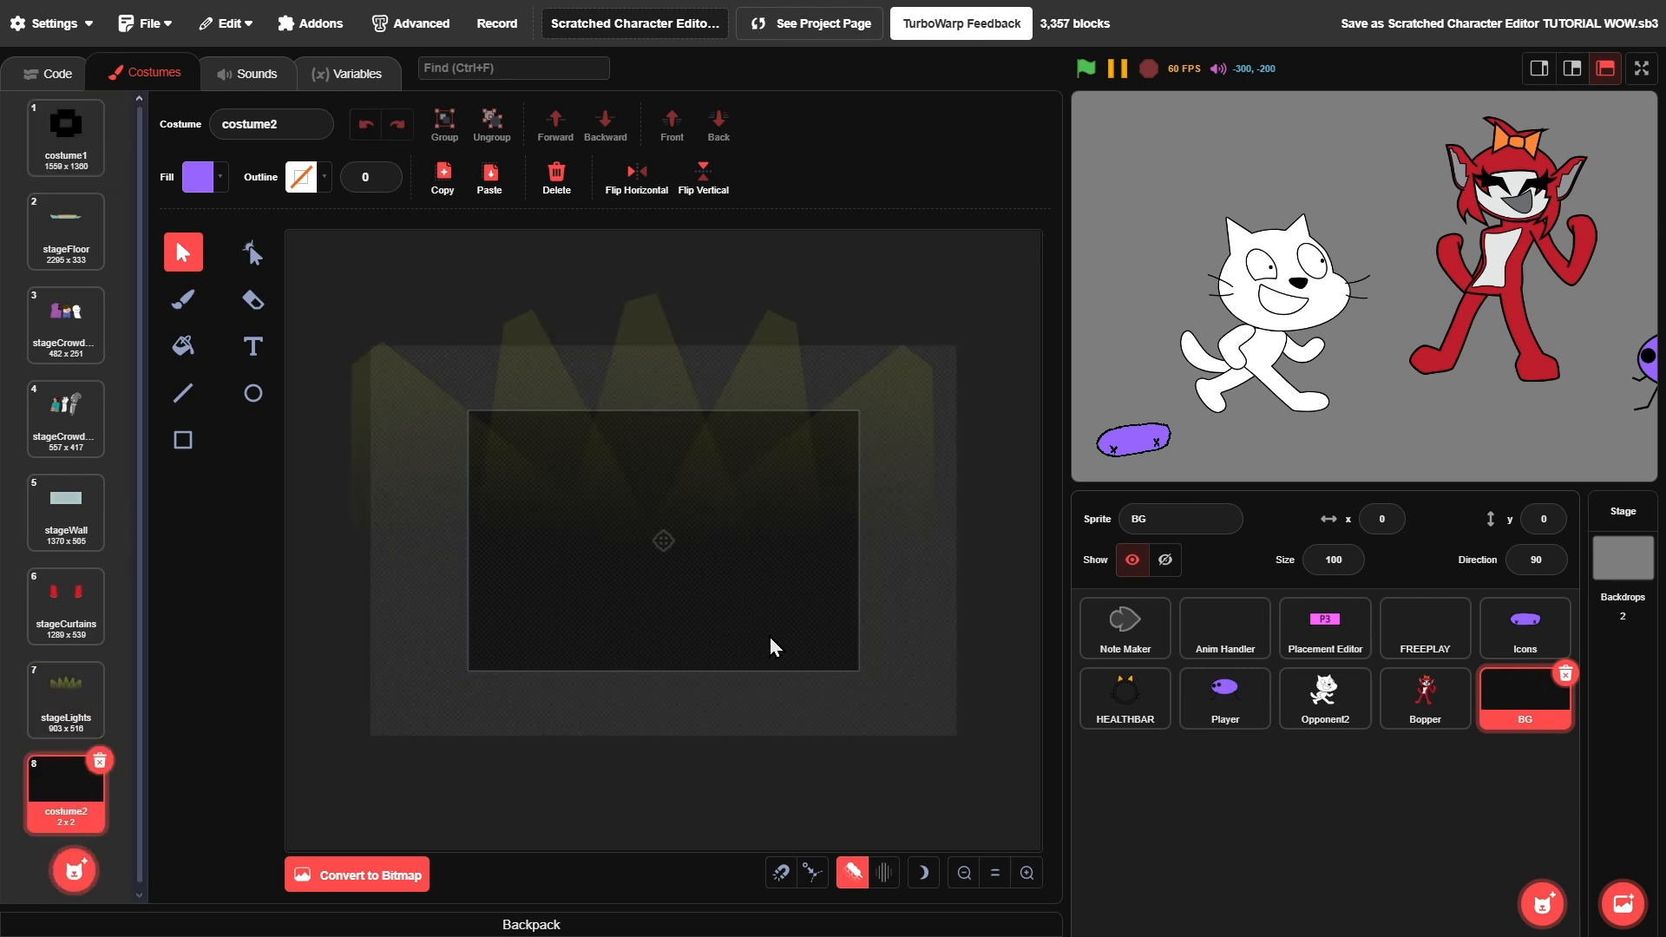
- Compare the stageLights costume with the new blank costume, and turn off onion skinning for the blank one
{"action": "left_click", "coordinate": [66, 707]}
{"action": "left_click", "coordinate": [62, 786]}
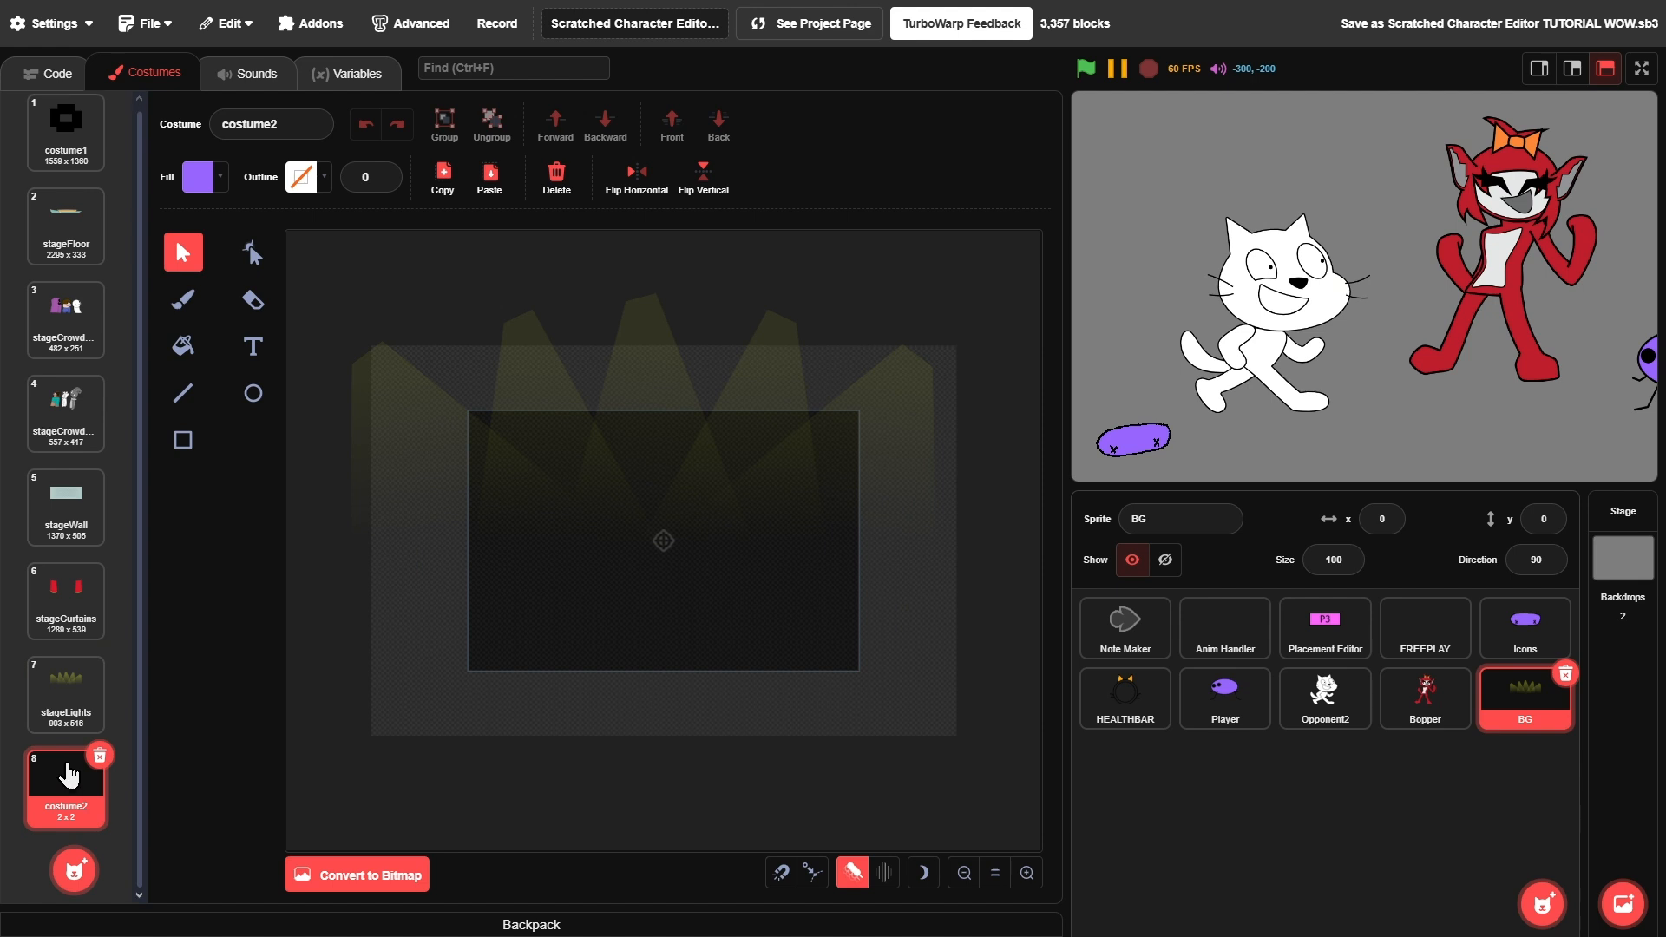
{"action": "left_click", "coordinate": [852, 872]}
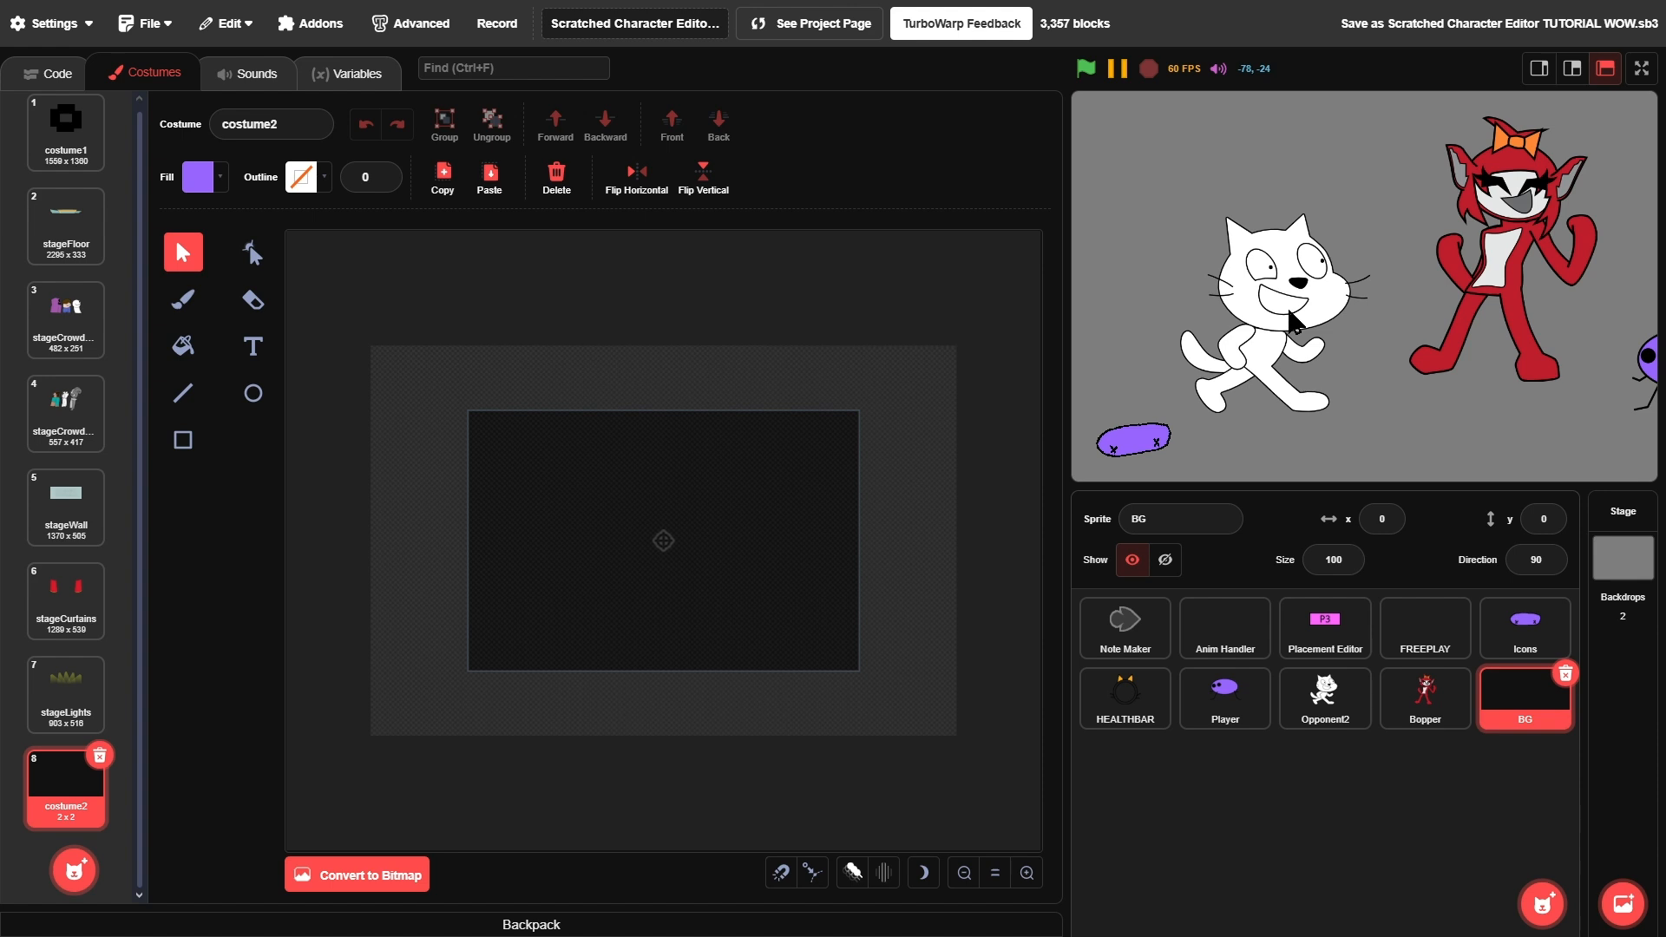
- Draw a bright green rectangle, about 918 by 292, across the lower part of the blank costume as the ground
{"action": "left_click", "coordinate": [177, 439]}
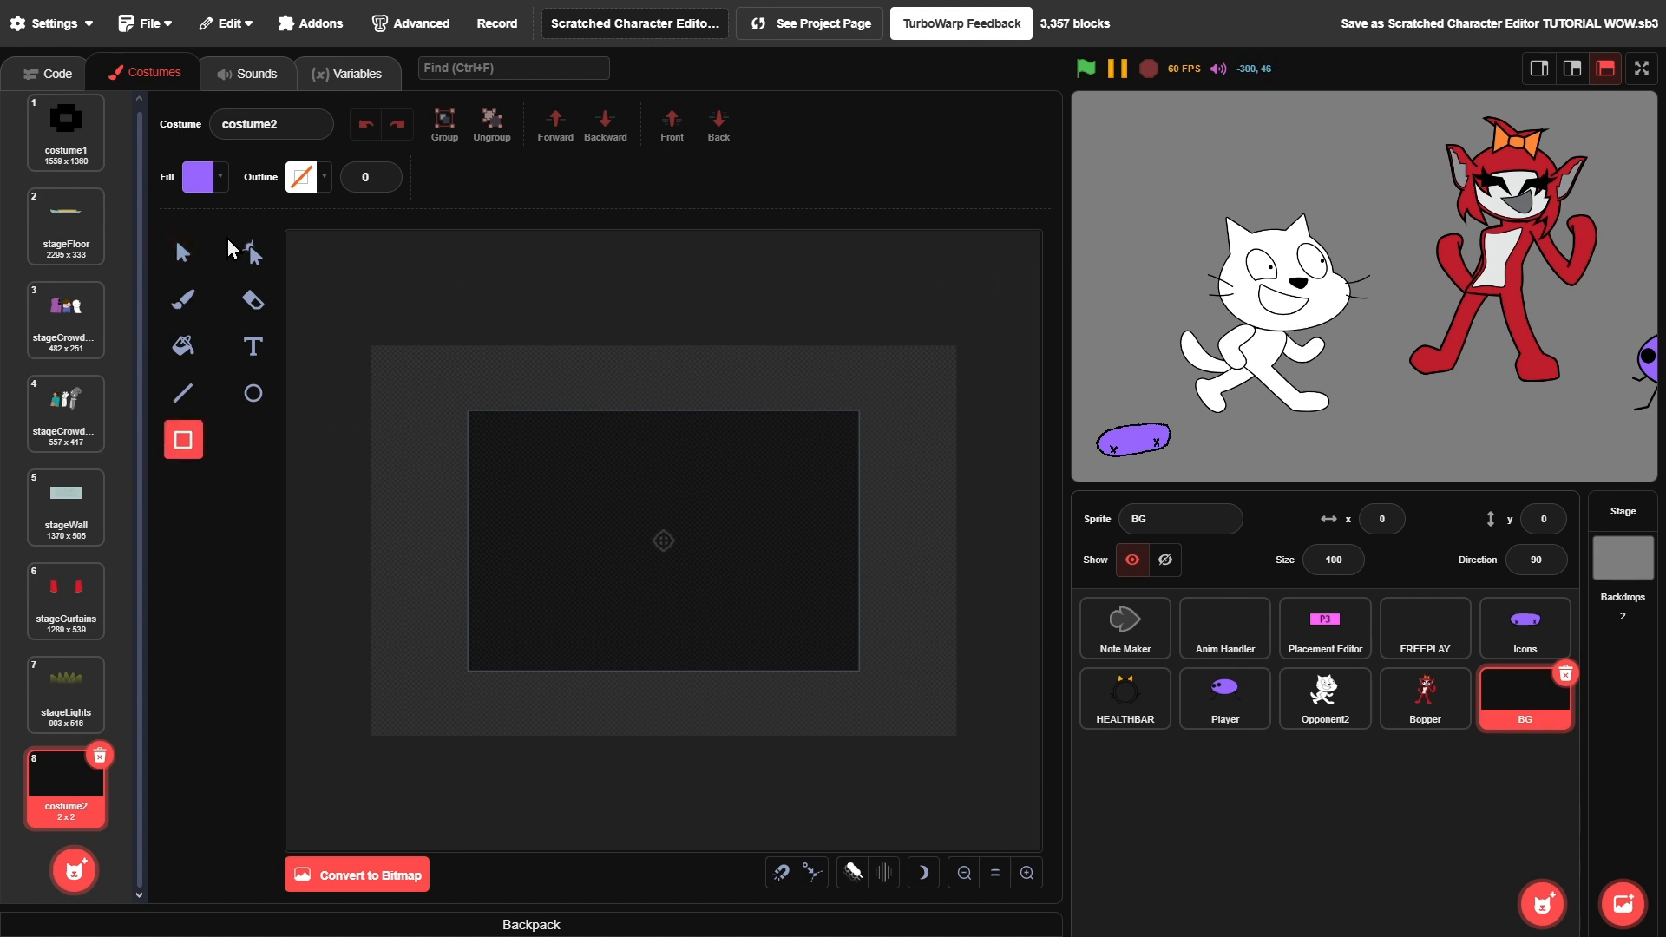
{"action": "left_click", "coordinate": [201, 171]}
{"action": "left_click_drag", "start_coordinate": [215, 352], "coordinate": [182, 300]}
{"action": "left_click", "coordinate": [210, 651]}
{"action": "left_click_drag", "start_coordinate": [356, 772], "coordinate": [954, 584]}
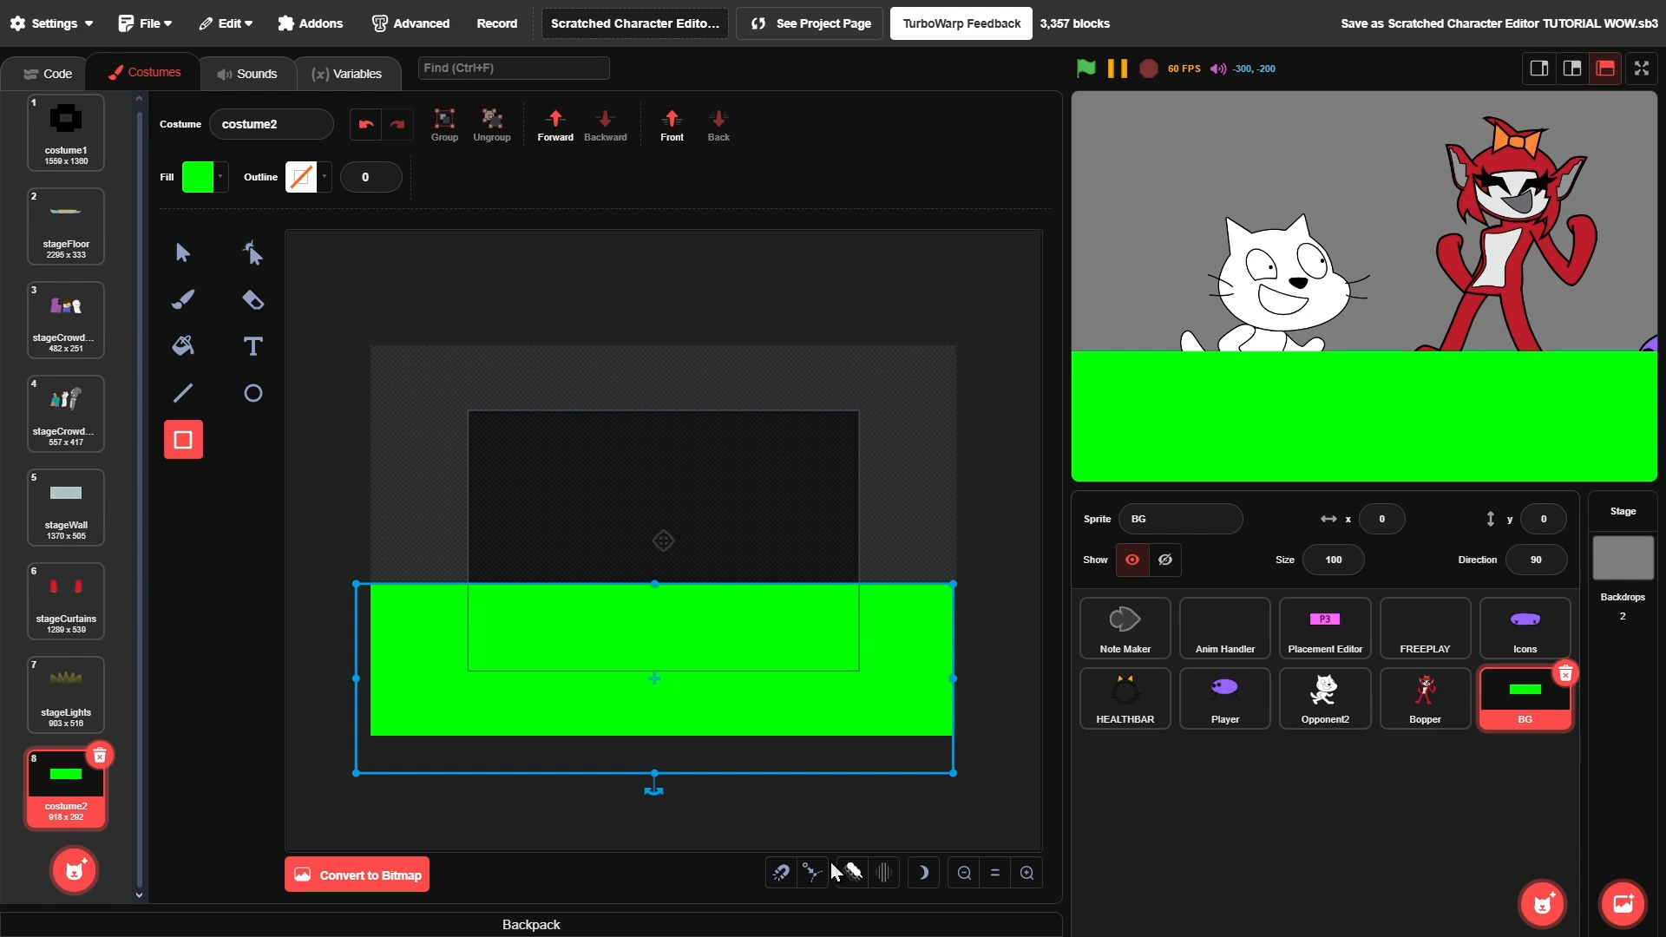
- Enable snapping, move the green rectangle up to centre it horizontally, and widen it to about 1017
{"action": "left_click", "coordinate": [781, 873]}
{"action": "left_click_drag", "start_coordinate": [778, 699], "coordinate": [789, 625]}
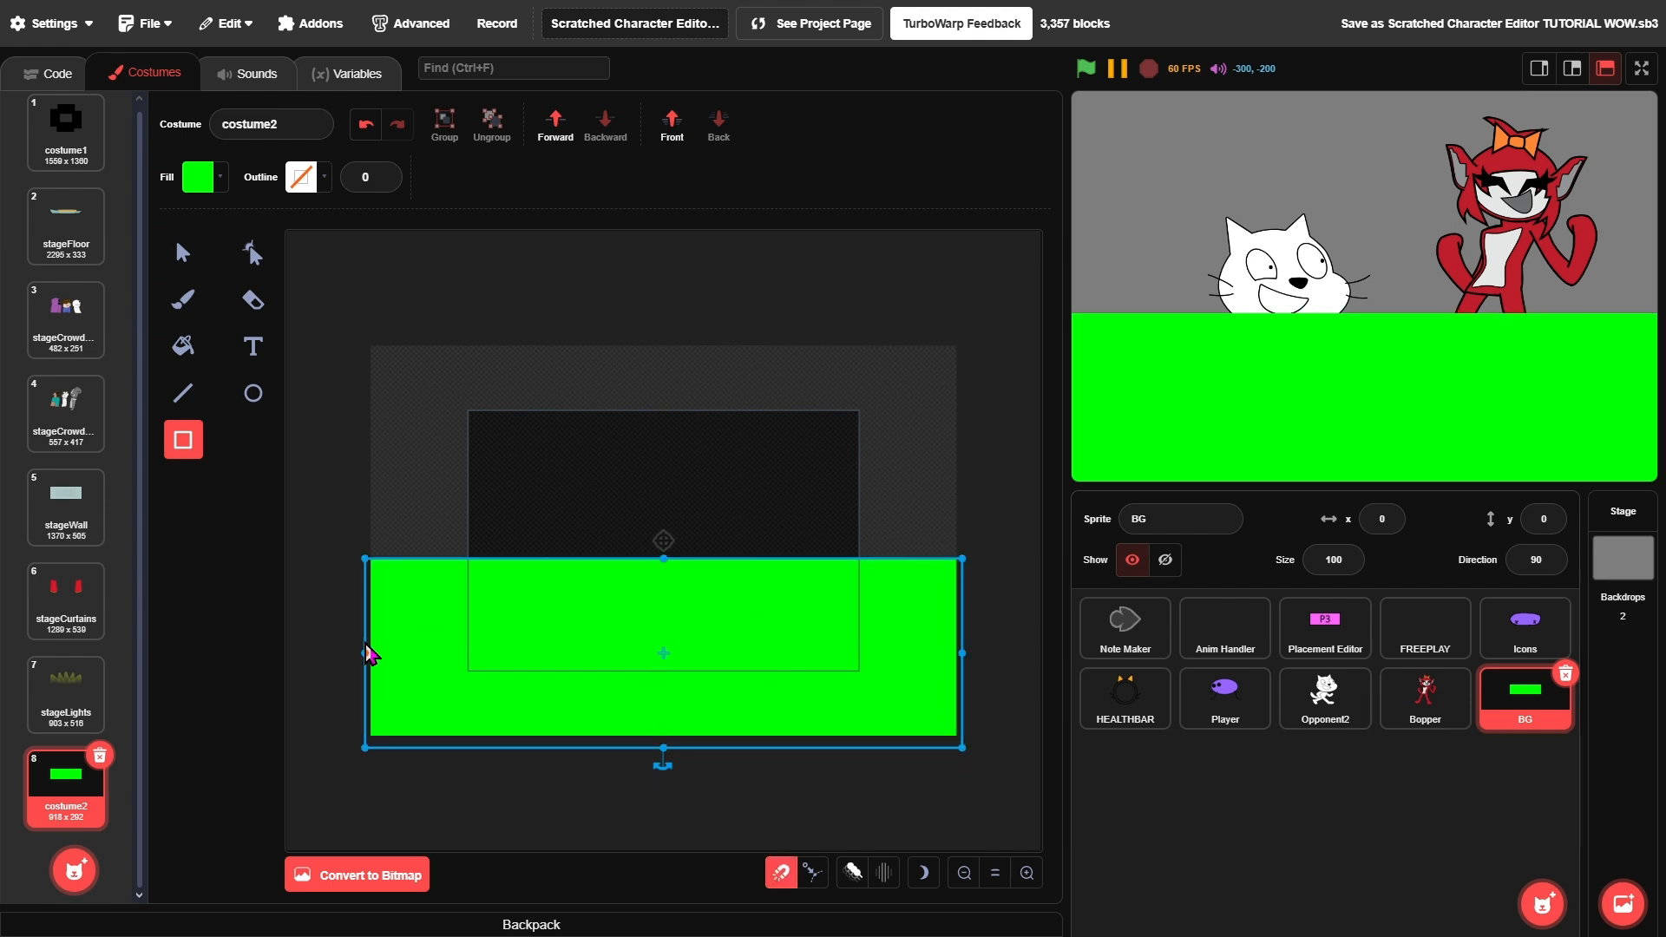
{"action": "left_click_drag", "start_coordinate": [366, 652], "coordinate": [332, 654]}
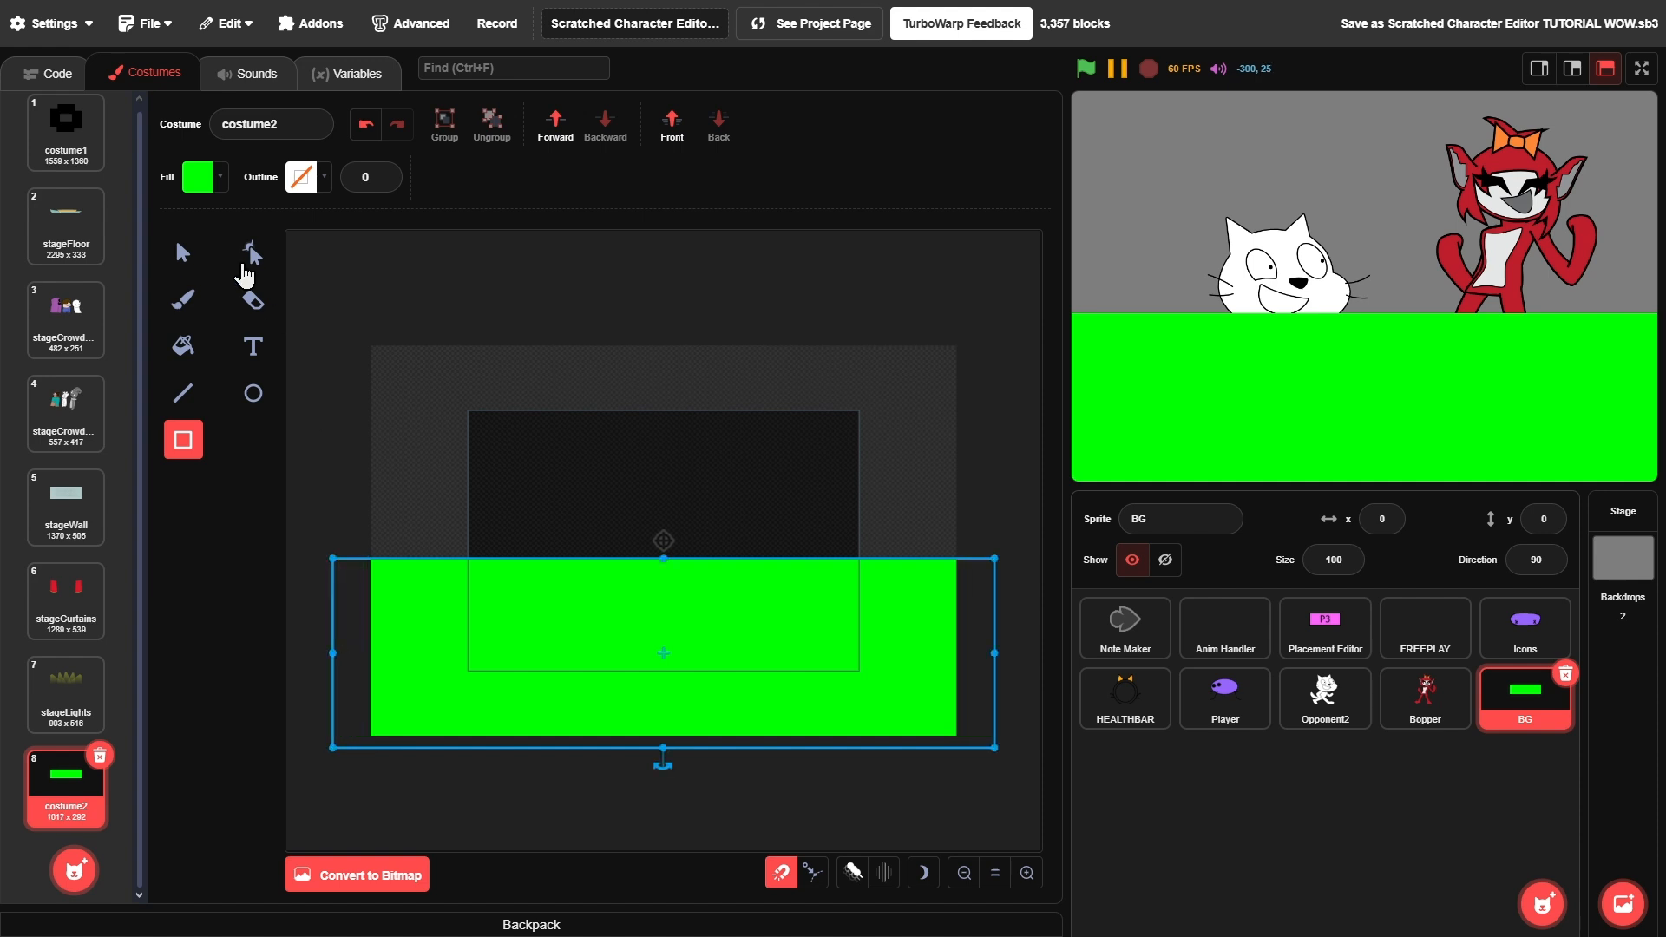
- Reshape the green ground's upper edge into an uneven line and give the shape a black outline of width 4
{"action": "left_click", "coordinate": [253, 252]}
{"action": "left_click_drag", "start_coordinate": [435, 559], "coordinate": [924, 559]}
{"action": "left_click", "coordinate": [388, 174]}
{"action": "left_click", "coordinate": [388, 174]}
{"action": "left_click", "coordinate": [387, 173]}
{"action": "left_click", "coordinate": [388, 174]}
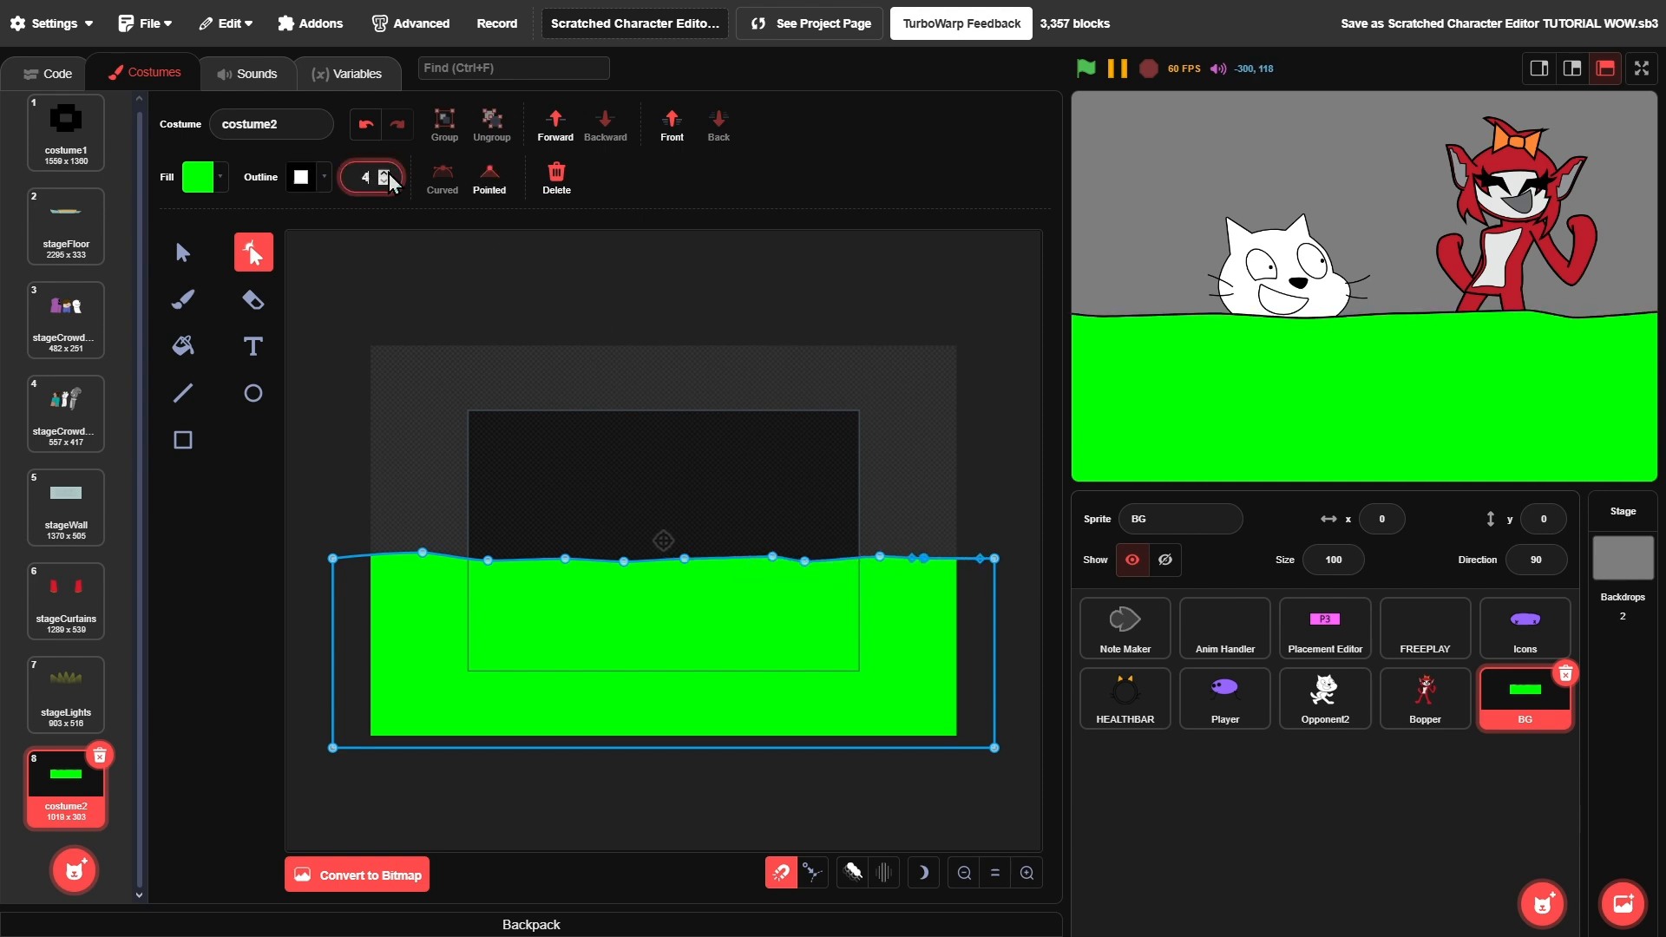
{"action": "left_click", "coordinate": [512, 365]}
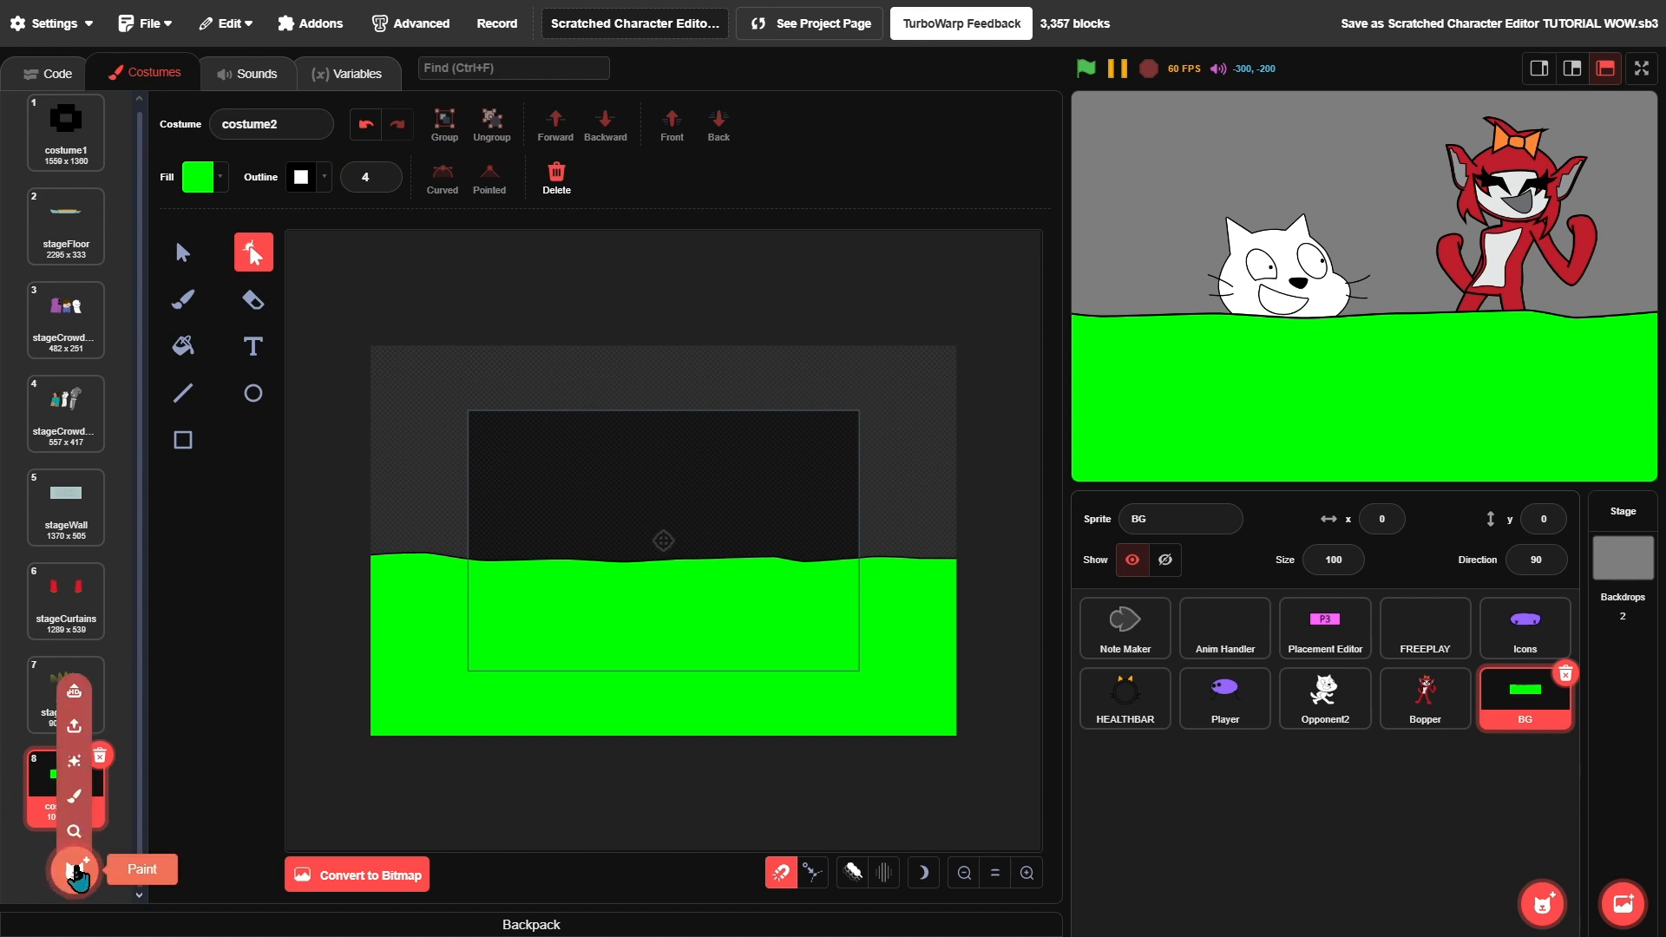
- Rename the ground costume as Grass, and add a new painted costume named Sky
{"action": "left_click", "coordinate": [231, 130]}
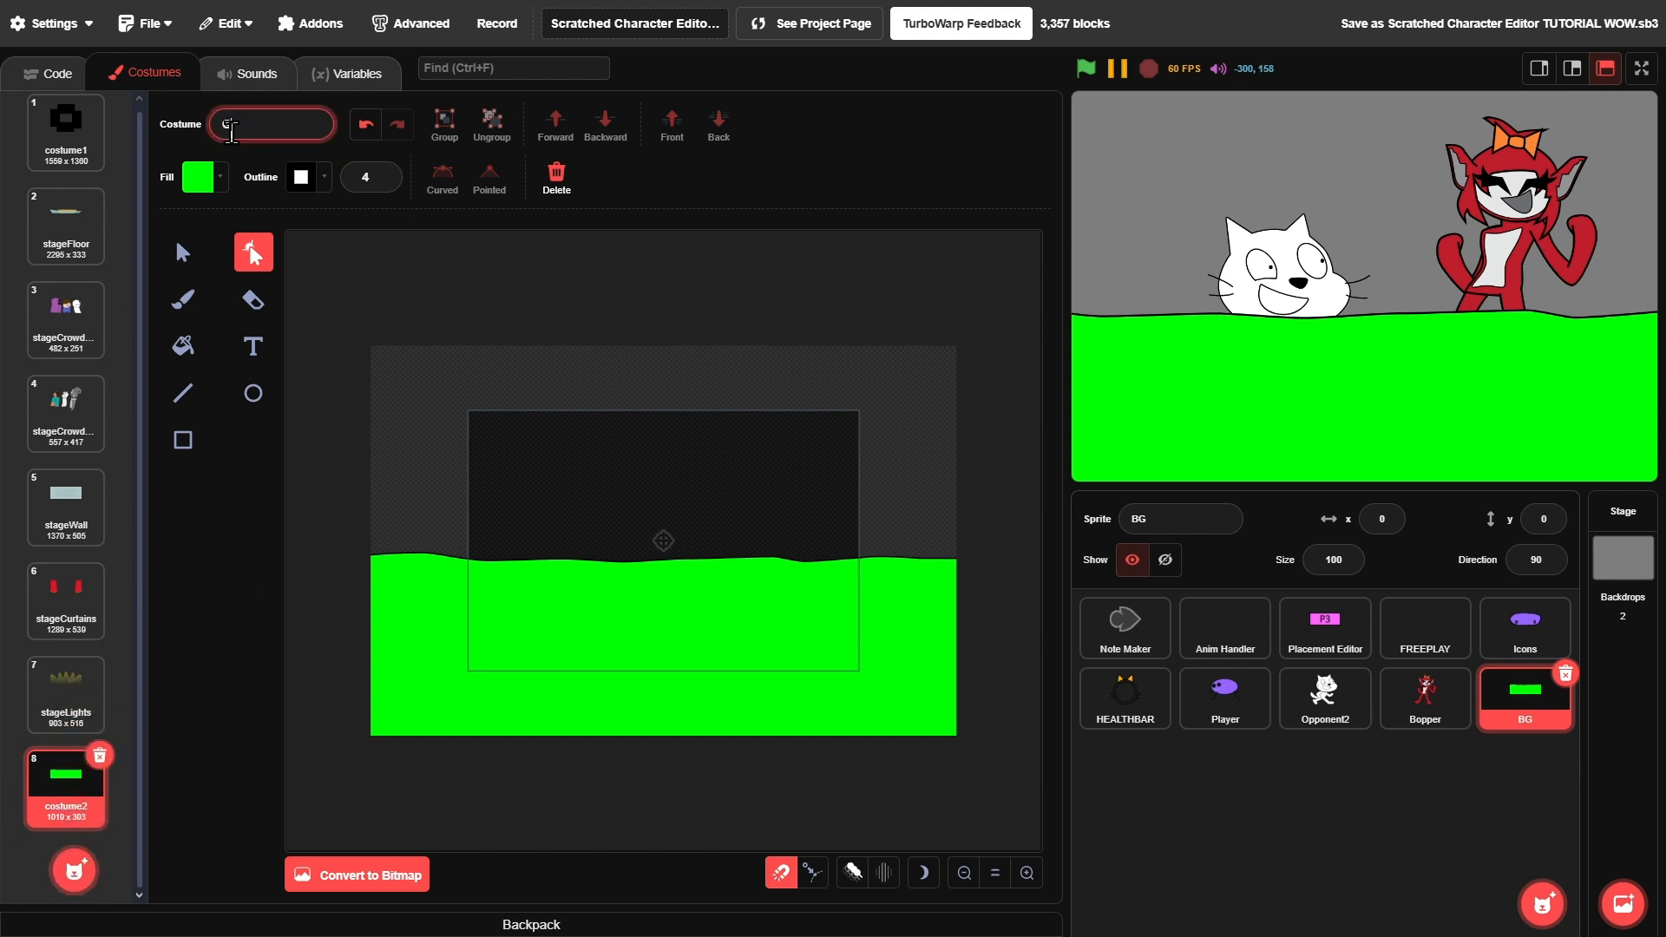
{"action": "key", "text": "Return"}
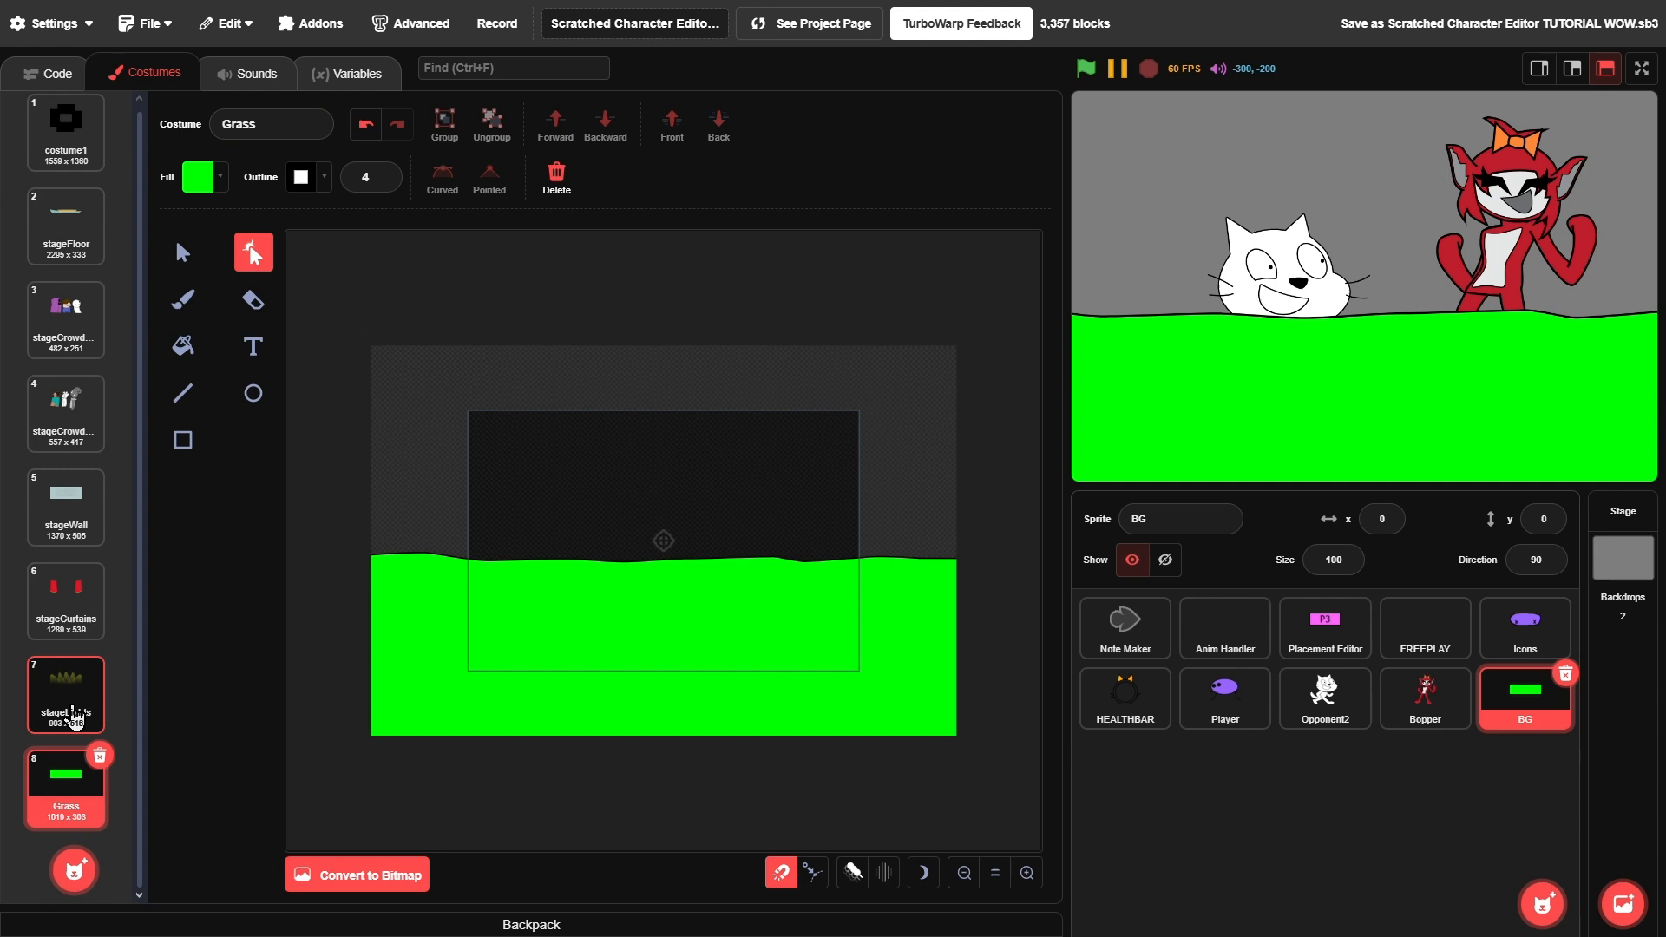
{"action": "left_click", "coordinate": [75, 785]}
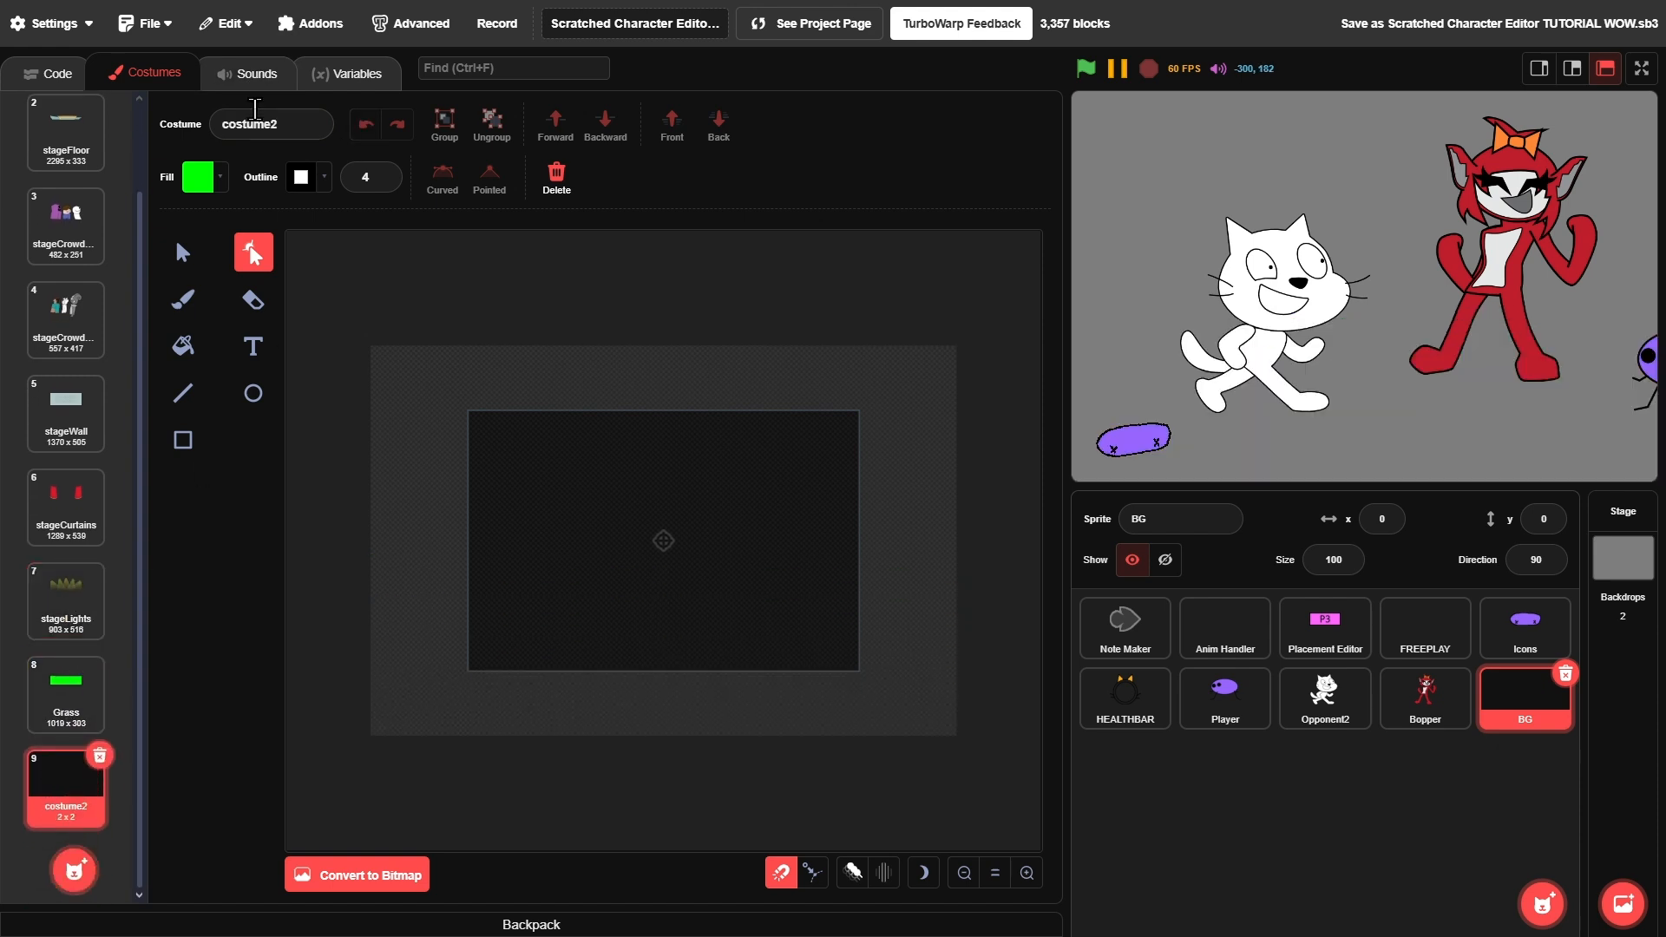
{"action": "left_click", "coordinate": [235, 125]}
- Draw a cyan rectangle, about 639 by 453, and centre it over the stage area of the Sky costume
{"action": "left_click", "coordinate": [183, 440]}
{"action": "left_click", "coordinate": [198, 177]}
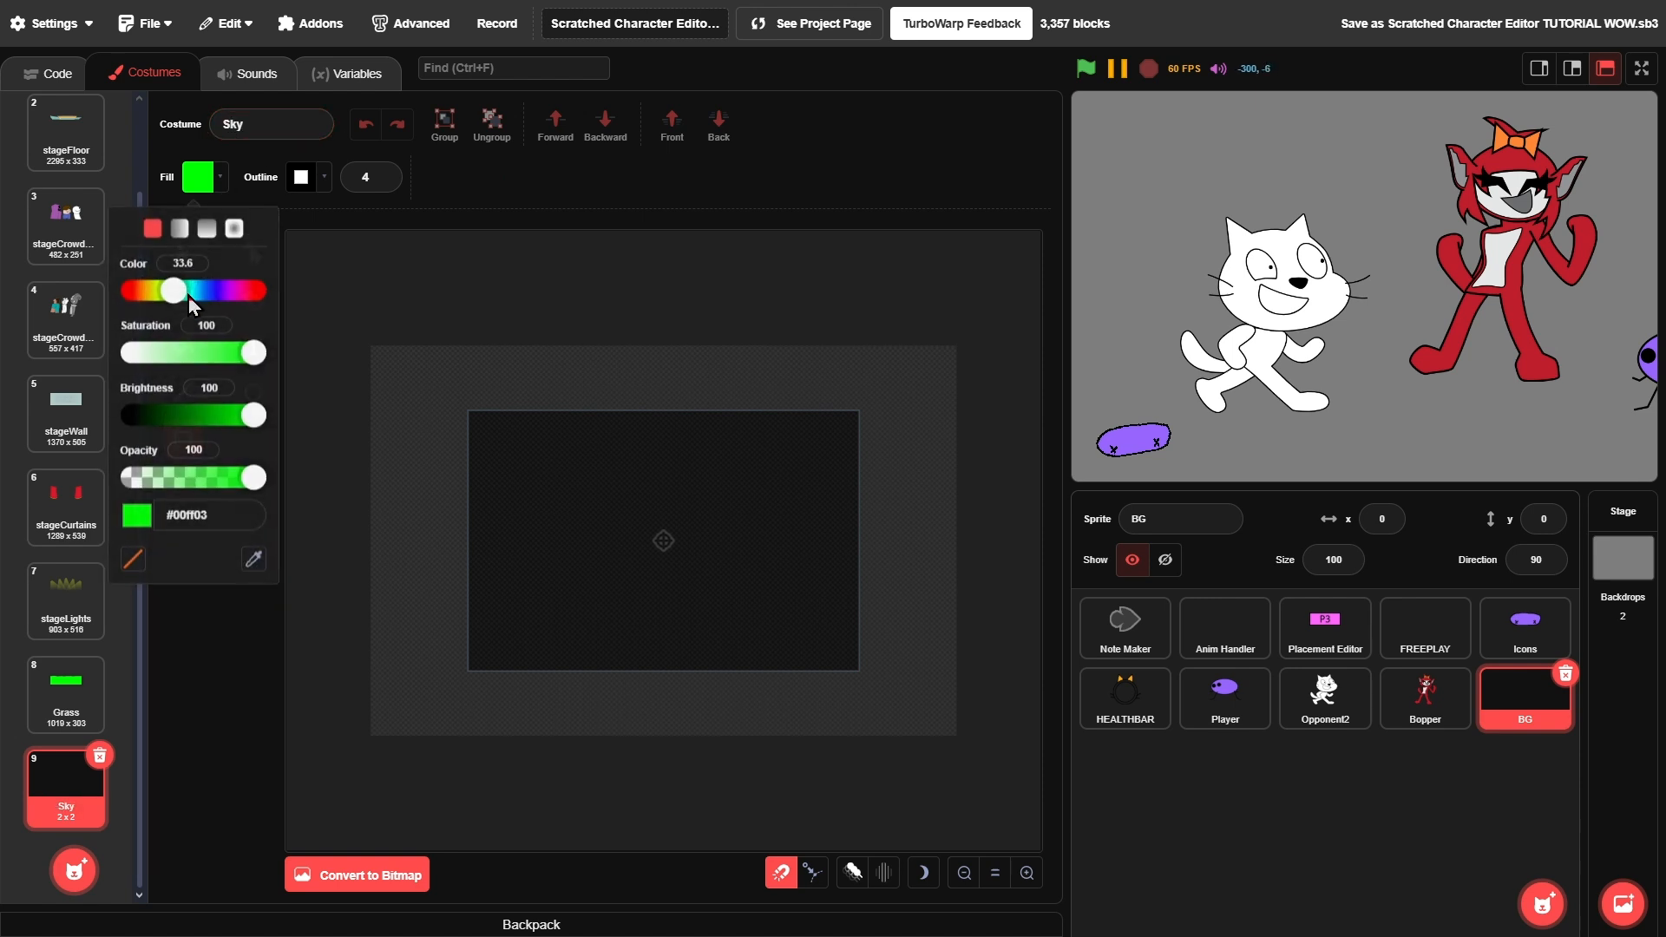
{"action": "left_click_drag", "start_coordinate": [189, 293], "coordinate": [198, 301]}
{"action": "left_click_drag", "start_coordinate": [403, 702], "coordinate": [817, 409]}
{"action": "left_click_drag", "start_coordinate": [731, 480], "coordinate": [779, 466]}
{"action": "left_click", "coordinate": [929, 481]}
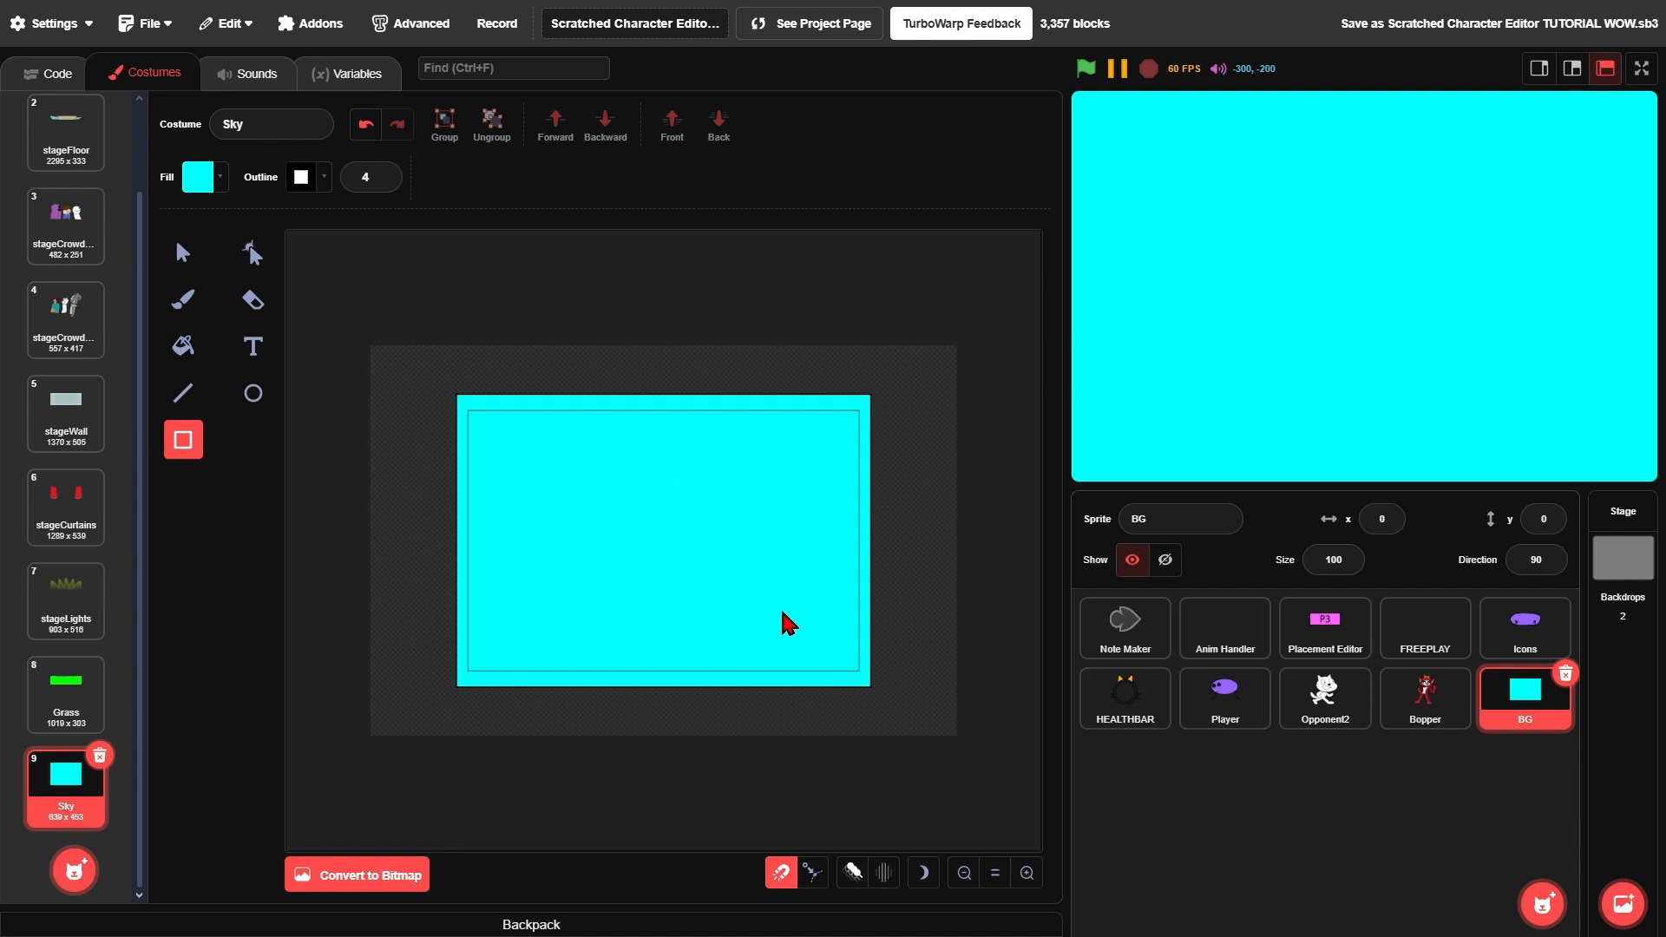
- Add a new painted costume and name it Clouds
{"action": "mouse_move", "coordinate": [74, 871]}
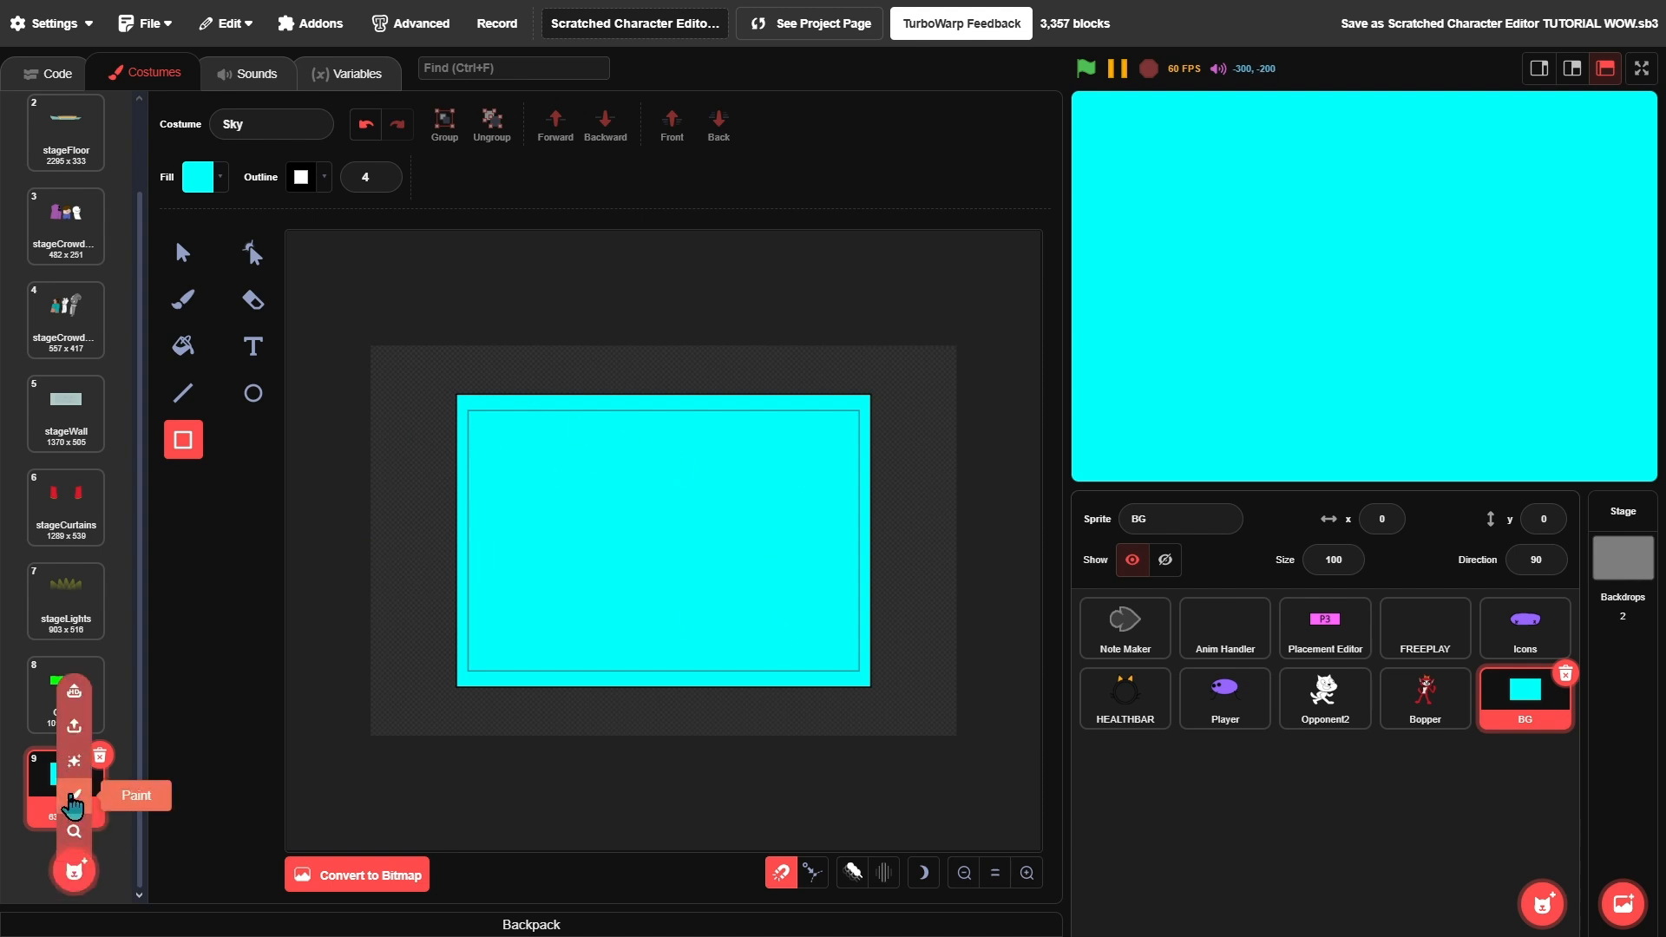
{"action": "left_click", "coordinate": [75, 791]}
{"action": "left_click", "coordinate": [228, 185]}
{"action": "left_click", "coordinate": [260, 121]}
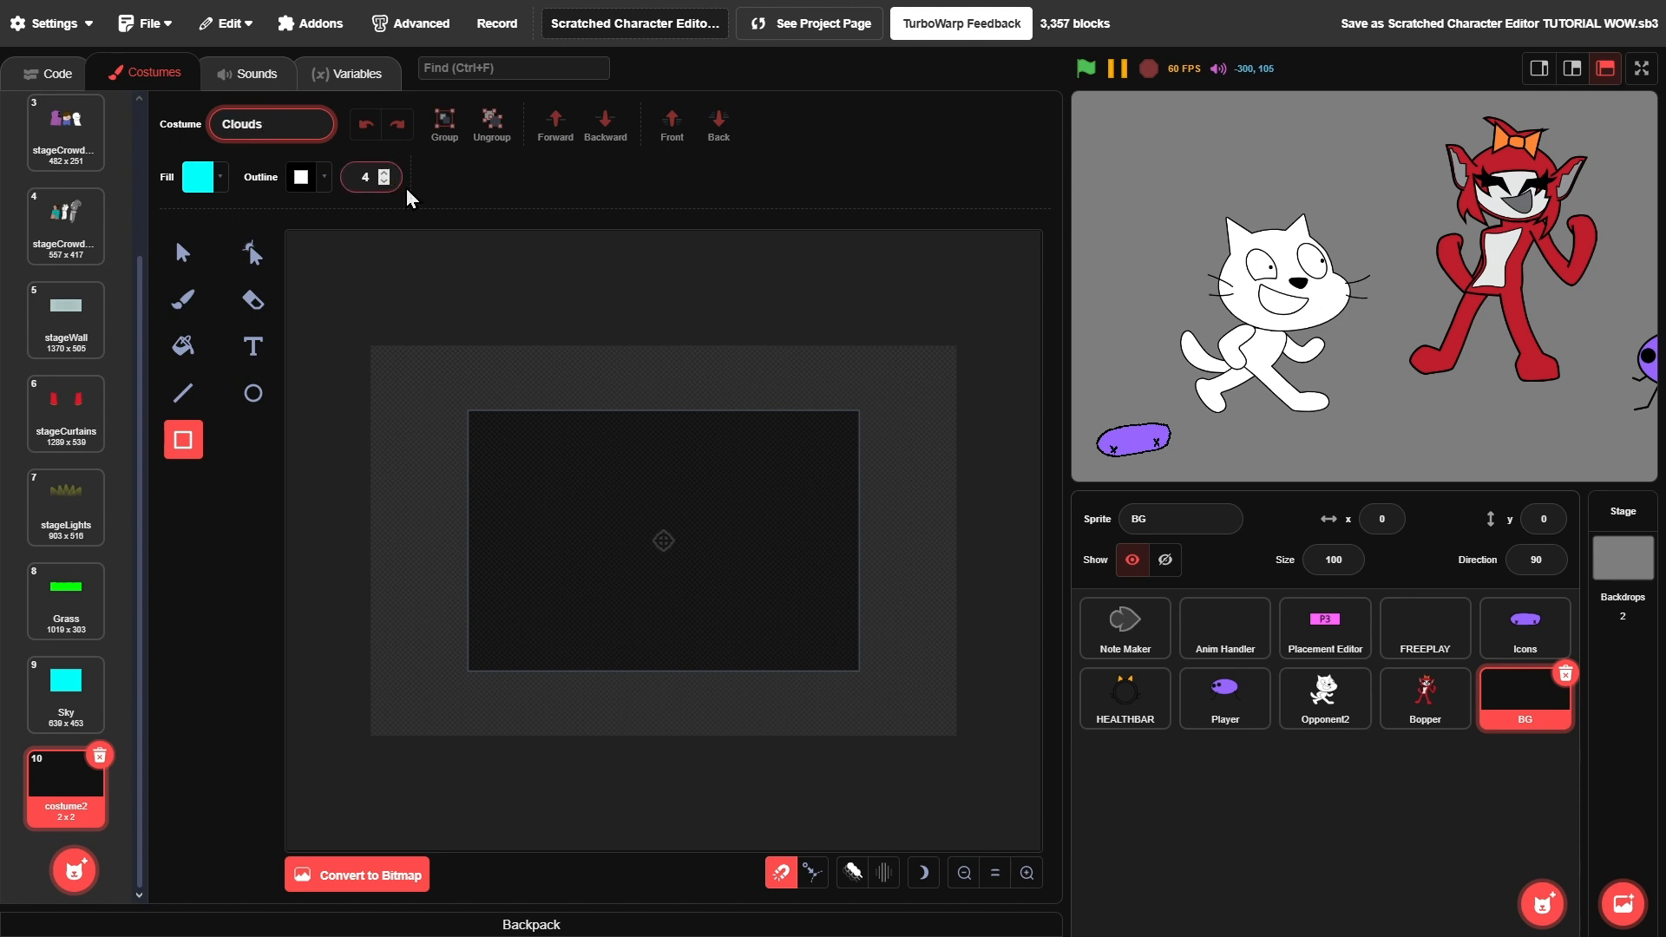
{"action": "left_click", "coordinate": [477, 201]}
- Draw three clouds from overlapping white ovals with outline width 0 across the upper part of the Clouds costume
{"action": "left_click", "coordinate": [217, 177]}
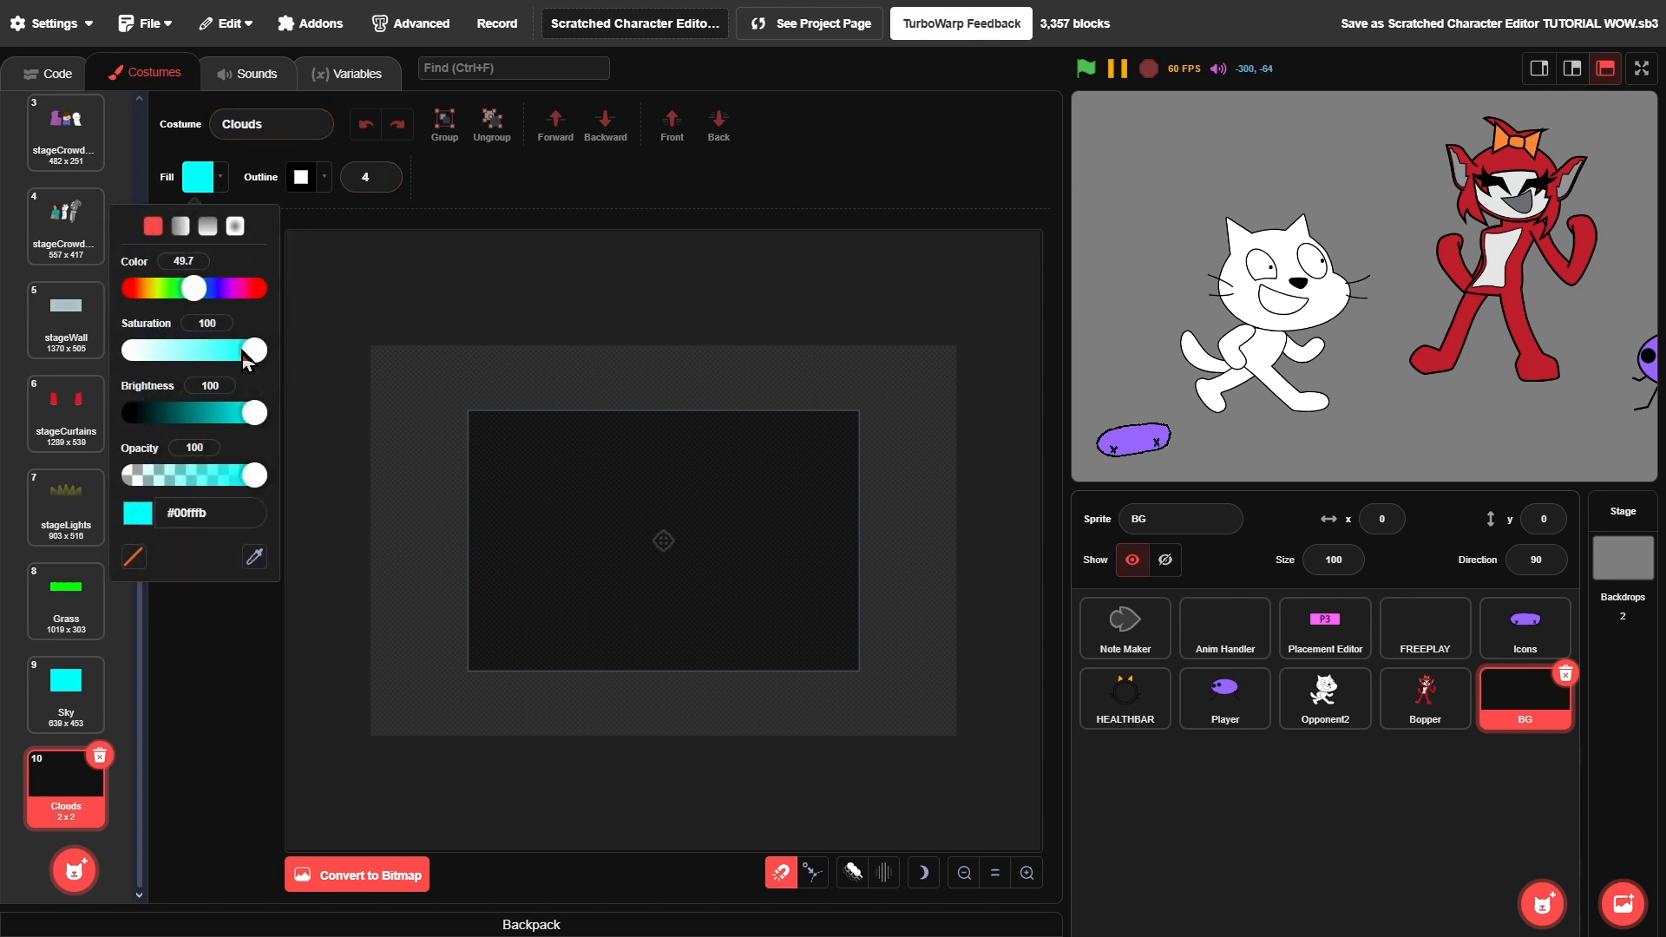
{"action": "left_click_drag", "start_coordinate": [246, 355], "coordinate": [130, 350]}
{"action": "left_click", "coordinate": [386, 180]}
{"action": "left_click", "coordinate": [386, 181]}
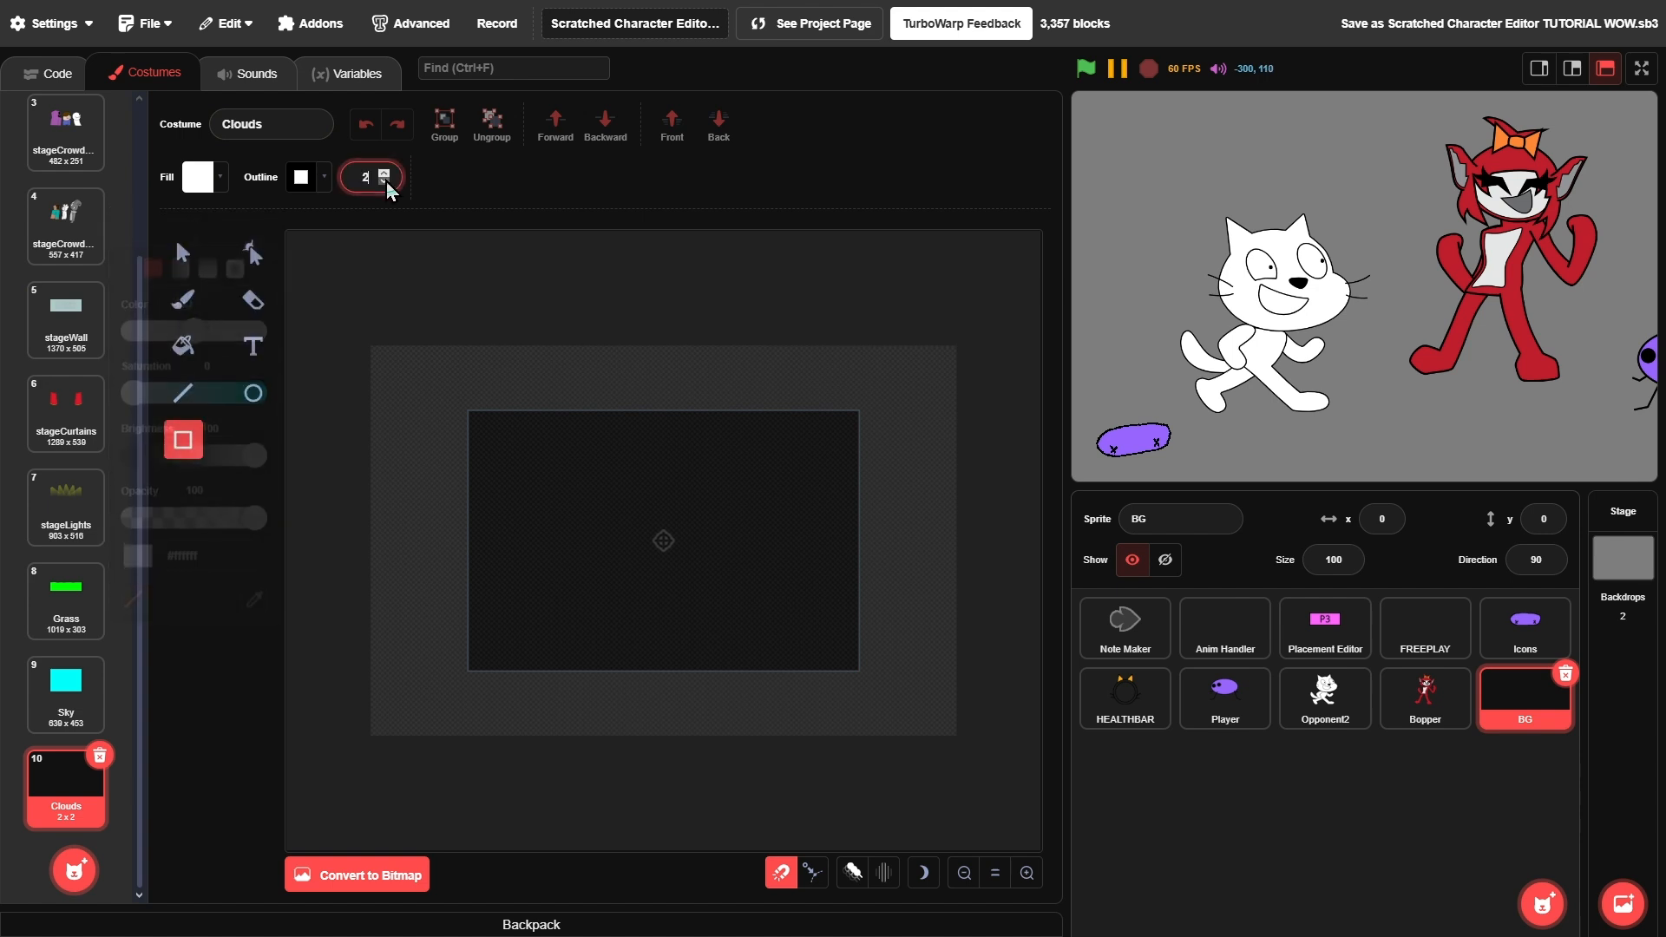
{"action": "left_click", "coordinate": [386, 181]}
{"action": "left_click", "coordinate": [386, 180]}
{"action": "mouse_move", "coordinate": [412, 401]}
{"action": "left_mouse_down"}
{"action": "mouse_move", "coordinate": [497, 451]}
{"action": "mouse_move", "coordinate": [567, 449]}
{"action": "left_mouse_up"}
{"action": "key", "text": "Delete"}
{"action": "left_click", "coordinate": [248, 397]}
{"action": "left_click_drag", "start_coordinate": [595, 456], "coordinate": [447, 425]}
{"action": "mouse_move", "coordinate": [843, 466]}
{"action": "left_mouse_down"}
{"action": "mouse_move", "coordinate": [705, 494]}
{"action": "mouse_move", "coordinate": [873, 475]}
{"action": "mouse_move", "coordinate": [702, 408]}
{"action": "mouse_move", "coordinate": [719, 402]}
{"action": "left_mouse_up"}
{"action": "left_click", "coordinate": [778, 346]}
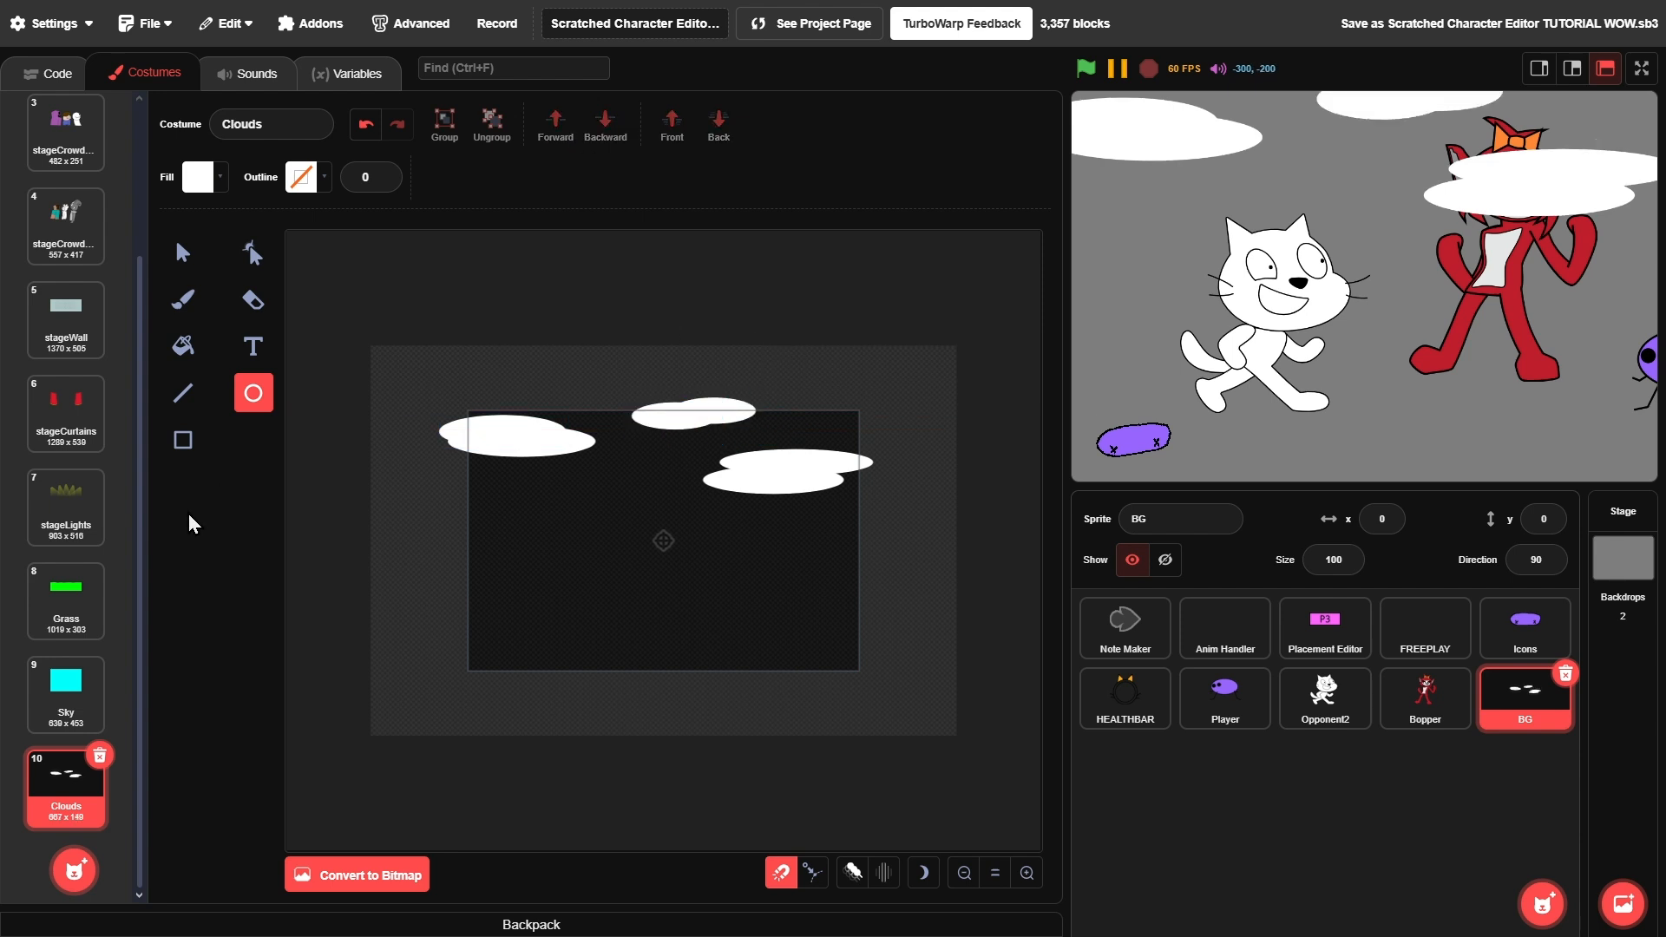
- Add another new painted costume and name it Flower
{"action": "mouse_move", "coordinate": [75, 871]}
{"action": "left_click", "coordinate": [74, 820]}
{"action": "left_click", "coordinate": [258, 112]}
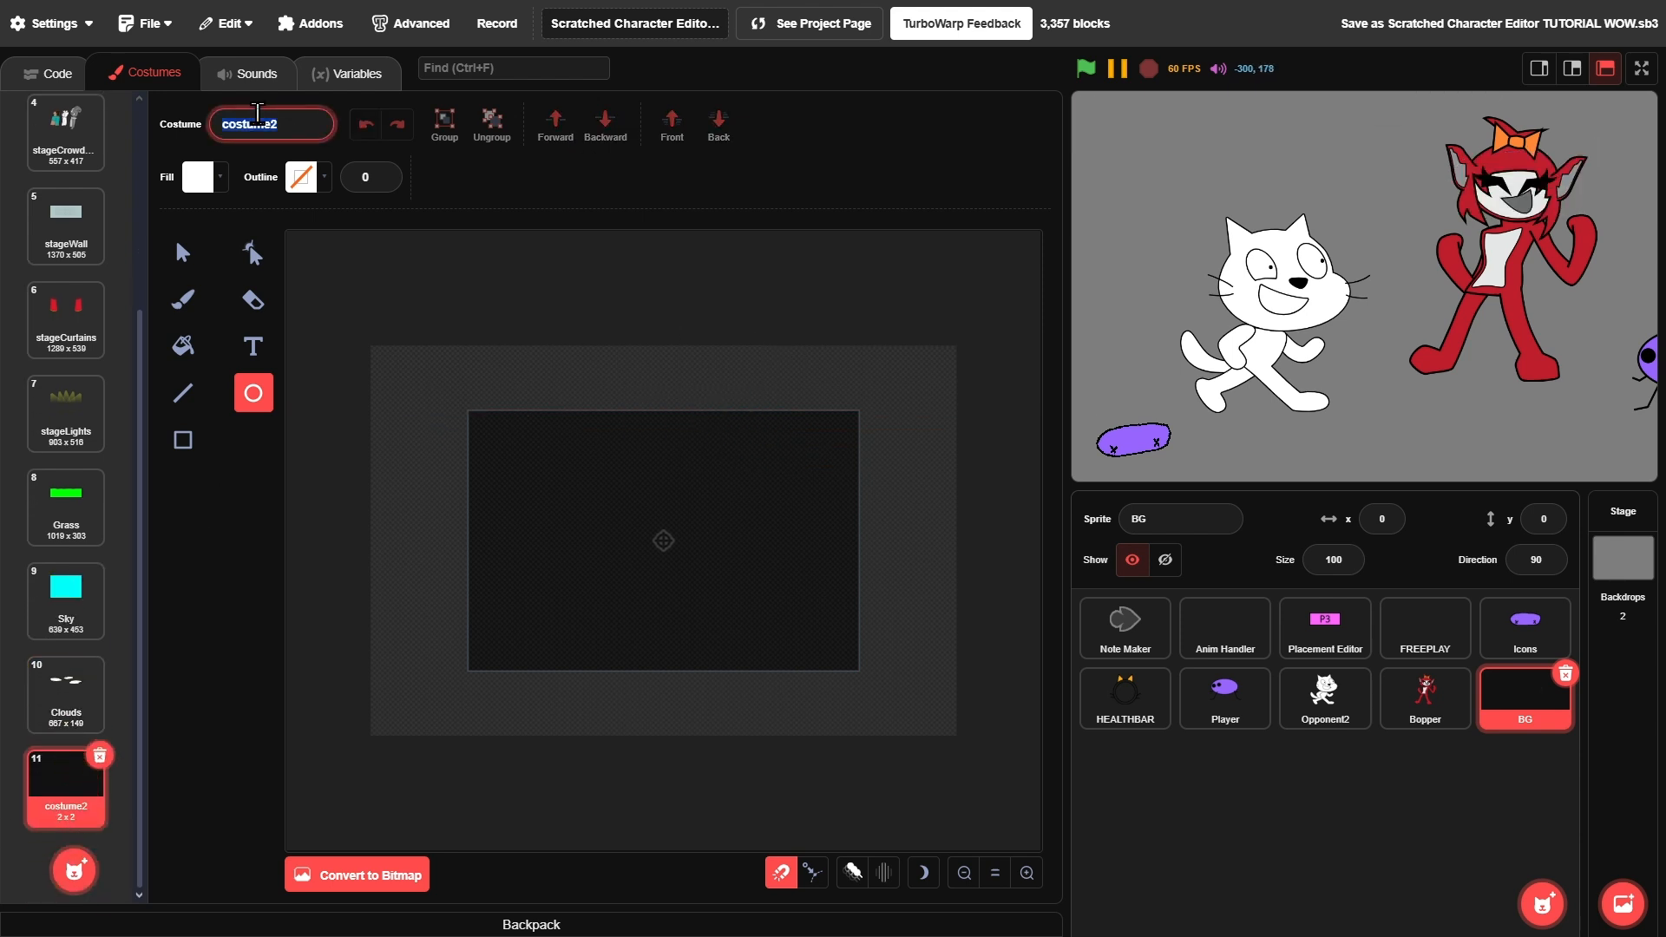
{"action": "type", "text": "Flower"}
{"action": "left_click", "coordinate": [762, 160]}
- Draw a red circle about 49 across, with a black outline of width 4, below the Flower costume's centre
{"action": "left_click", "coordinate": [198, 177]}
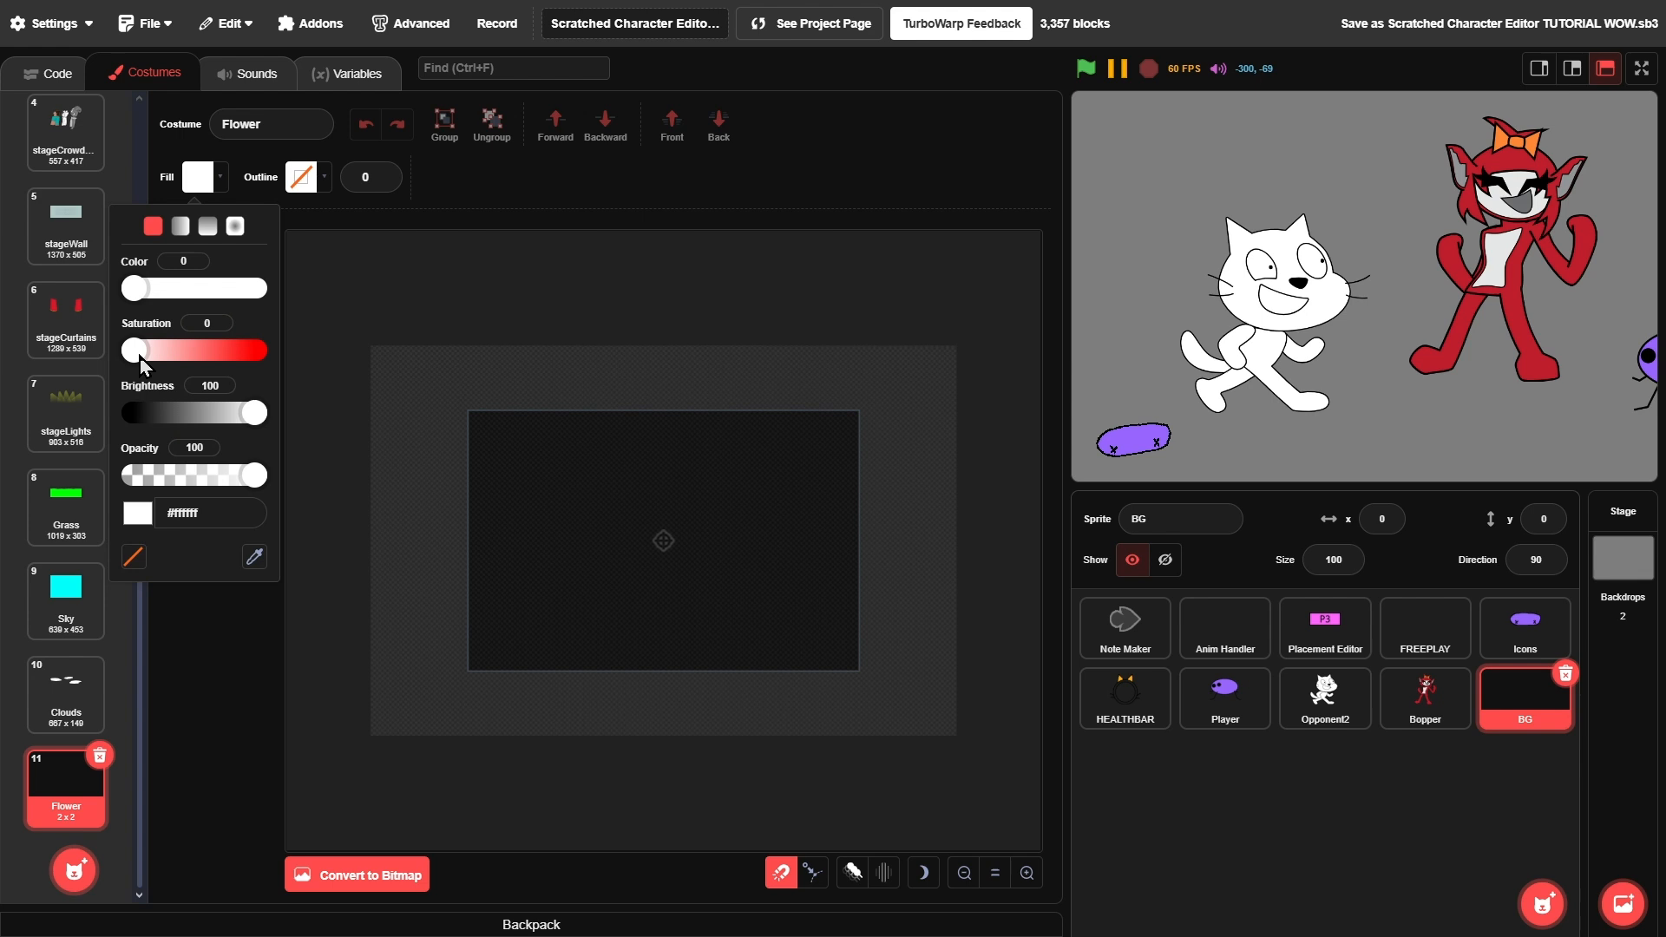
{"action": "left_click_drag", "start_coordinate": [139, 357], "coordinate": [269, 362]}
{"action": "left_click", "coordinate": [200, 647]}
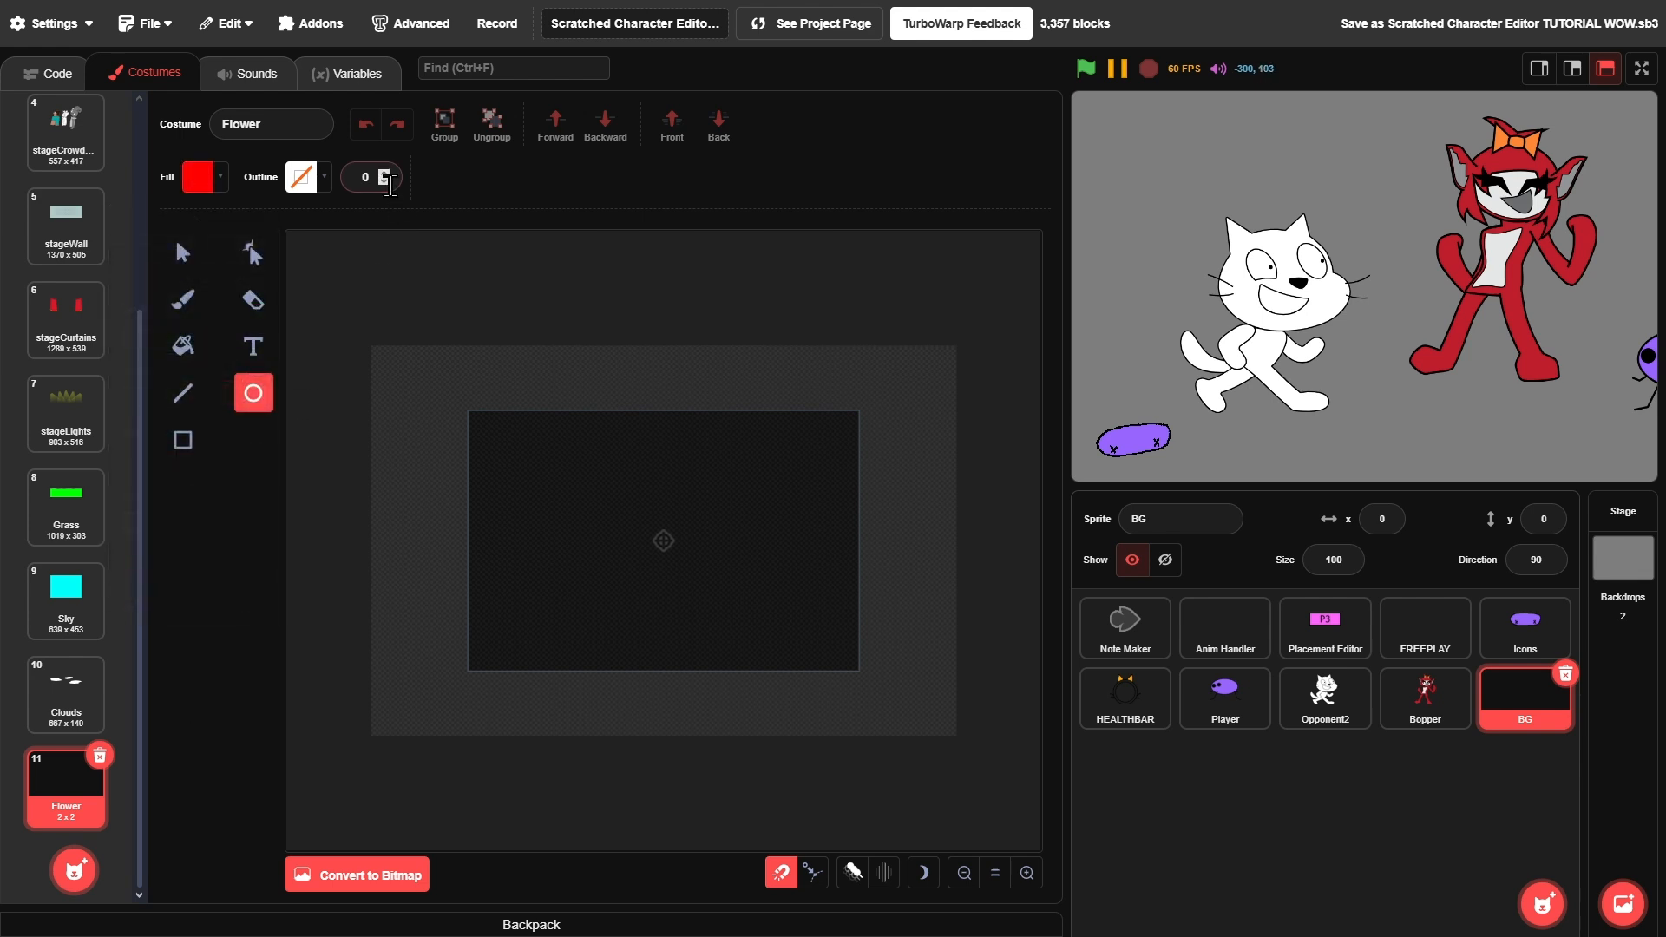
{"action": "double_click", "coordinate": [386, 176]}
{"action": "scroll", "coordinate": [623, 575], "scroll_direction": "up", "scroll_amount": 7}
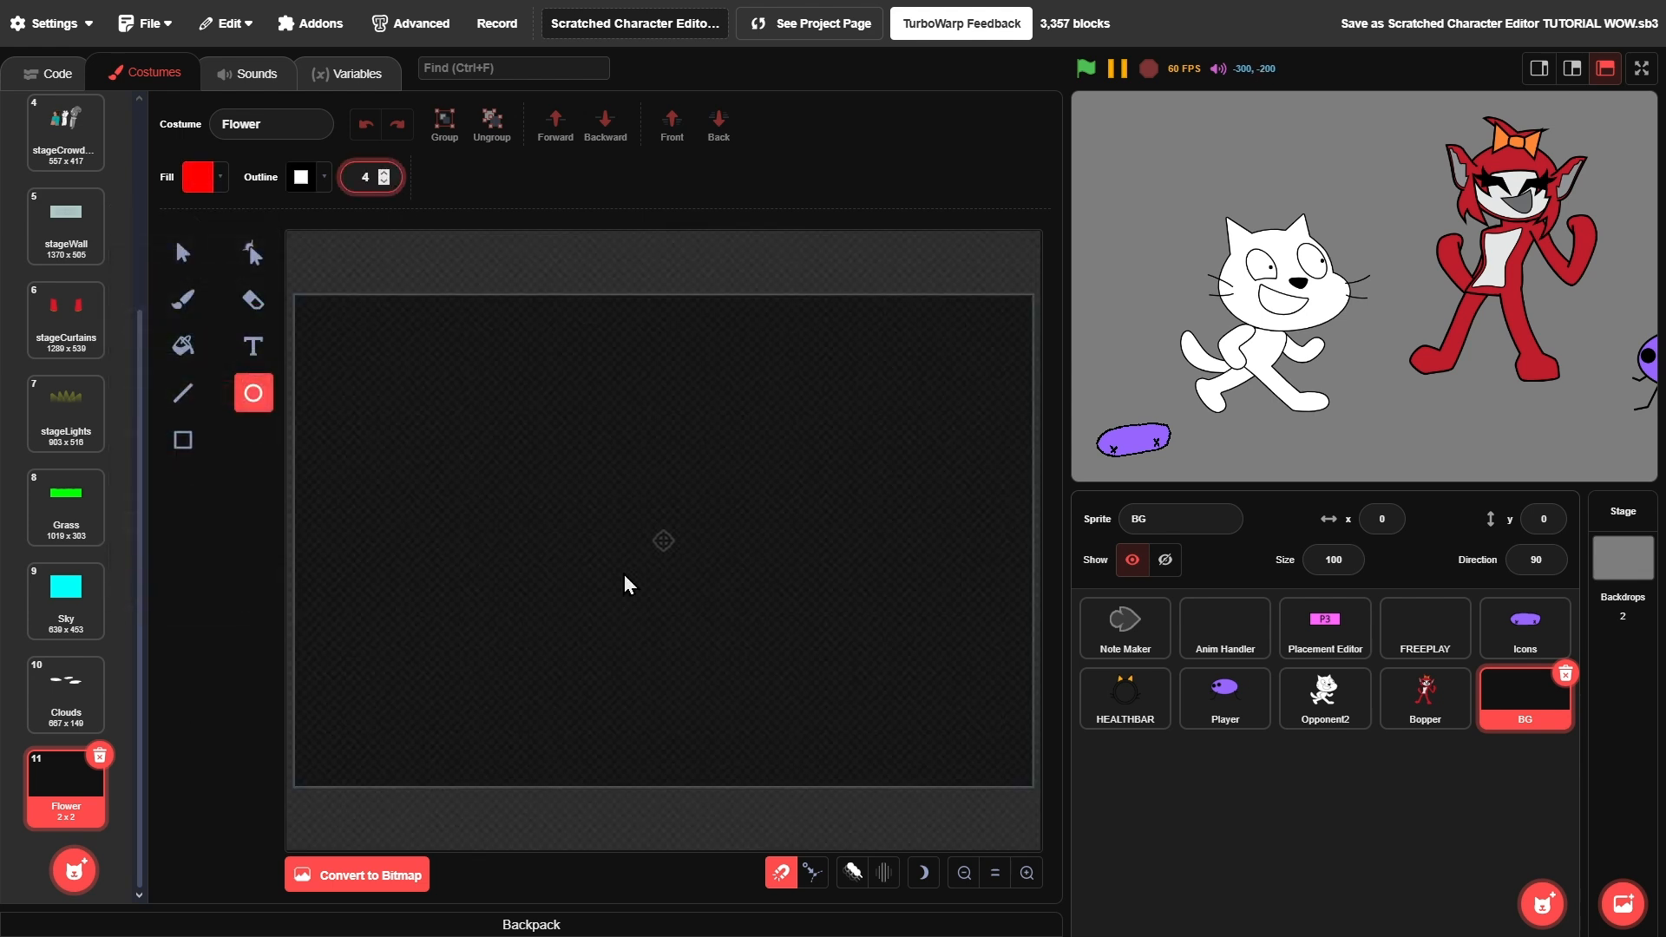
{"action": "scroll", "coordinate": [643, 583], "scroll_direction": "down", "scroll_amount": 1}
{"action": "scroll", "coordinate": [633, 564], "scroll_direction": "right", "scroll_amount": 2}
{"action": "scroll", "coordinate": [630, 560], "scroll_direction": "down", "scroll_amount": 1}
{"action": "left_click_drag", "start_coordinate": [516, 535], "coordinate": [626, 643]}
- Draw an orange (#ff8800) circle about 77 across, centre it on the red circle and send it to the back
{"action": "left_click", "coordinate": [204, 185]}
{"action": "left_click", "coordinate": [363, 406]}
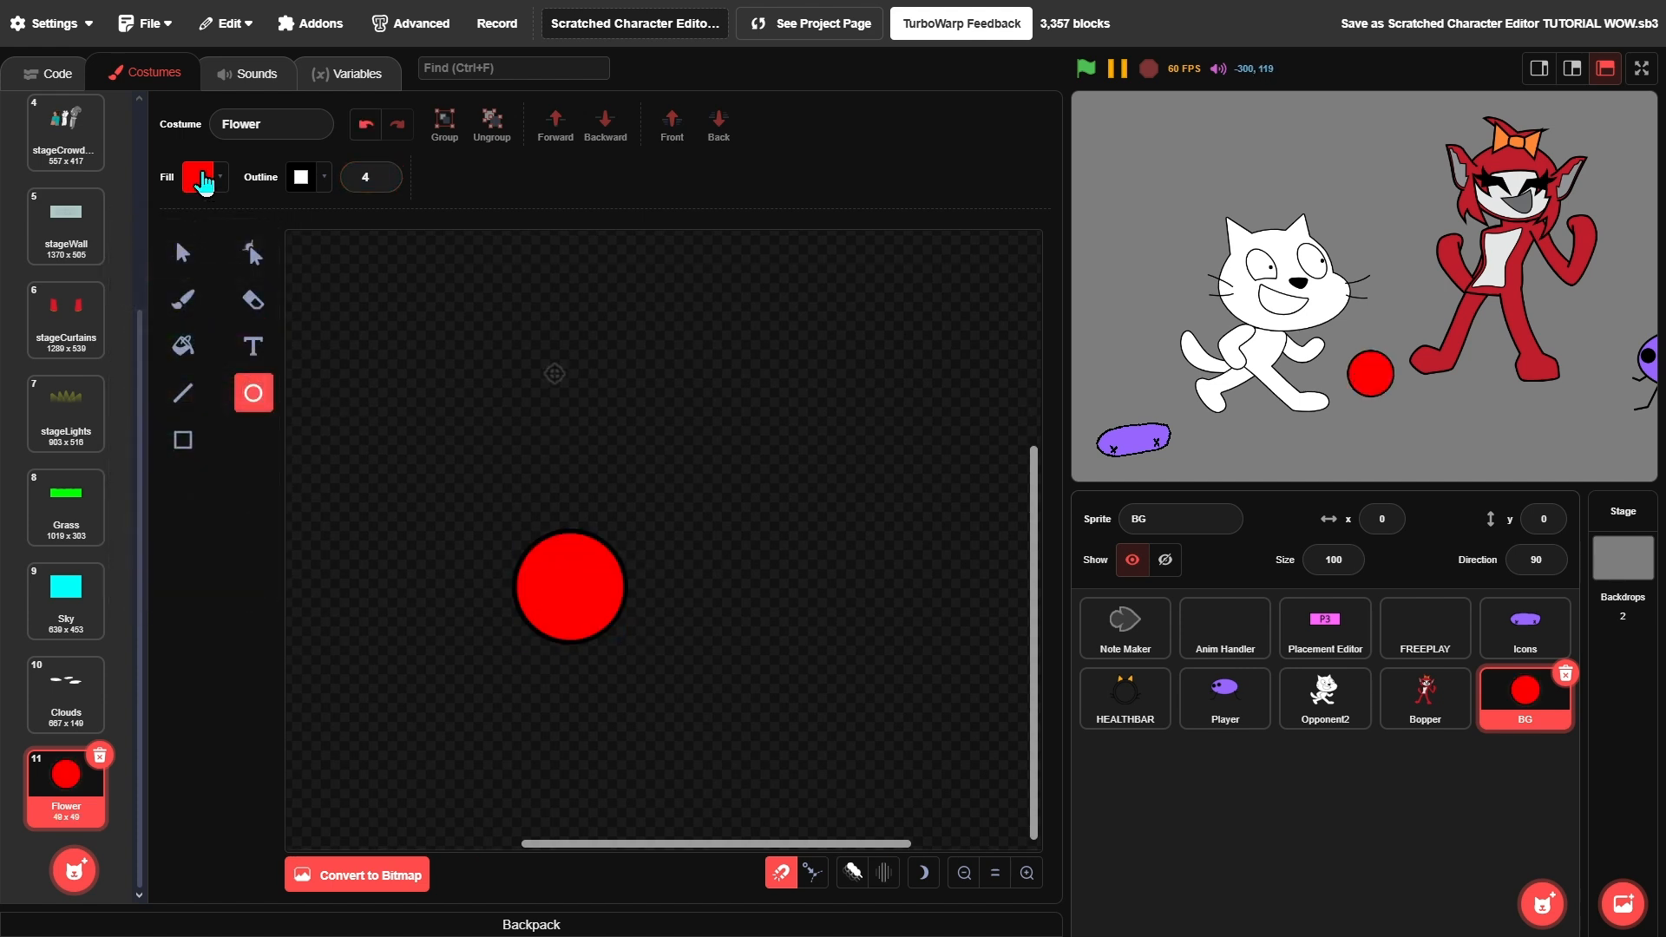
{"action": "left_click", "coordinate": [202, 176]}
{"action": "left_click_drag", "start_coordinate": [142, 289], "coordinate": [153, 290]}
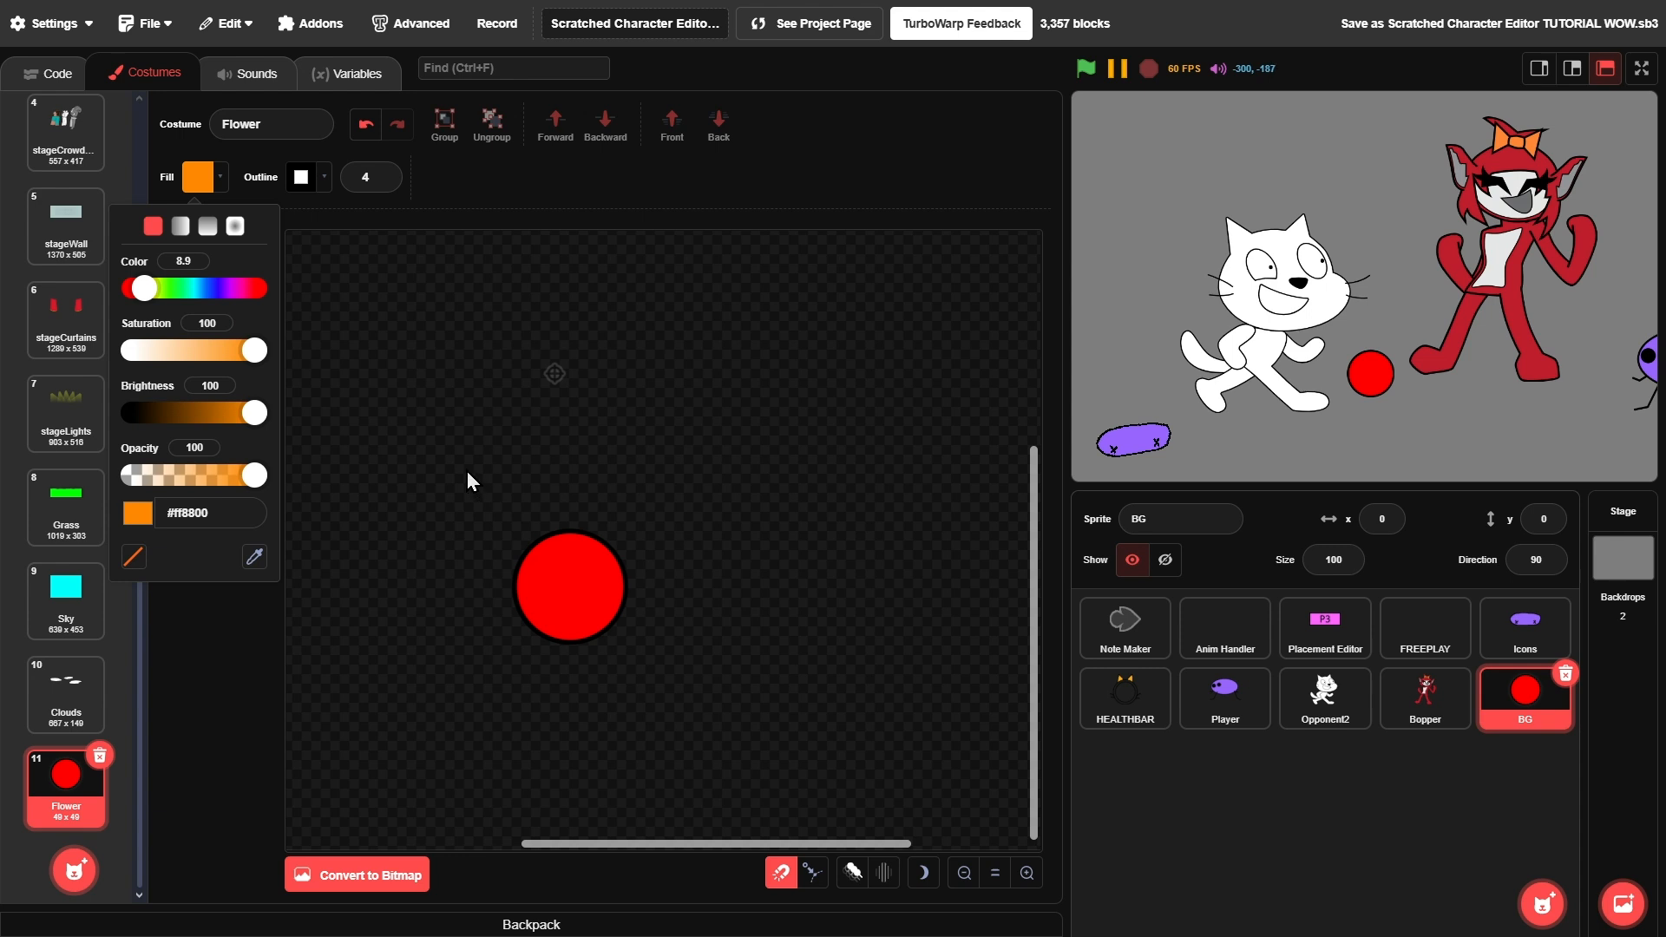
{"action": "left_click_drag", "start_coordinate": [467, 479], "coordinate": [616, 634]}
{"action": "left_click_drag", "start_coordinate": [590, 577], "coordinate": [608, 610]}
{"action": "left_click", "coordinate": [717, 127]}
{"action": "left_click", "coordinate": [753, 387]}
- Draw a vertical divider line across the top of the orange ring, and select it with snapping turned off
{"action": "scroll", "coordinate": [590, 533], "scroll_direction": "up", "scroll_amount": 5}
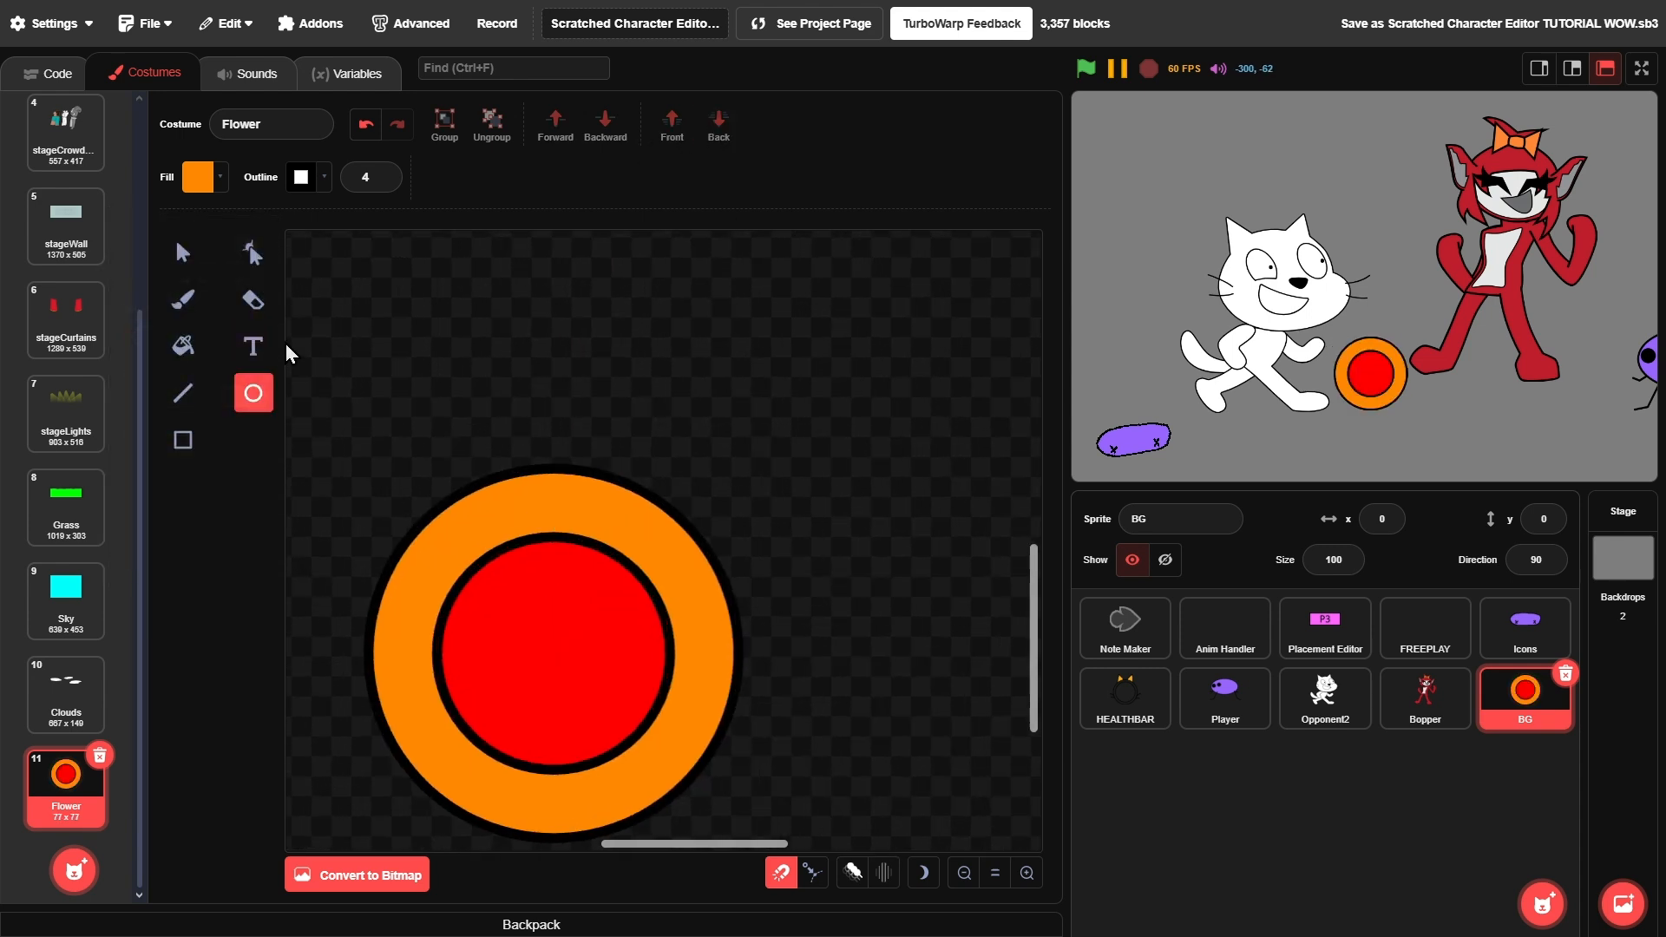
{"action": "left_click", "coordinate": [189, 397]}
{"action": "left_click_drag", "start_coordinate": [554, 539], "coordinate": [554, 474]}
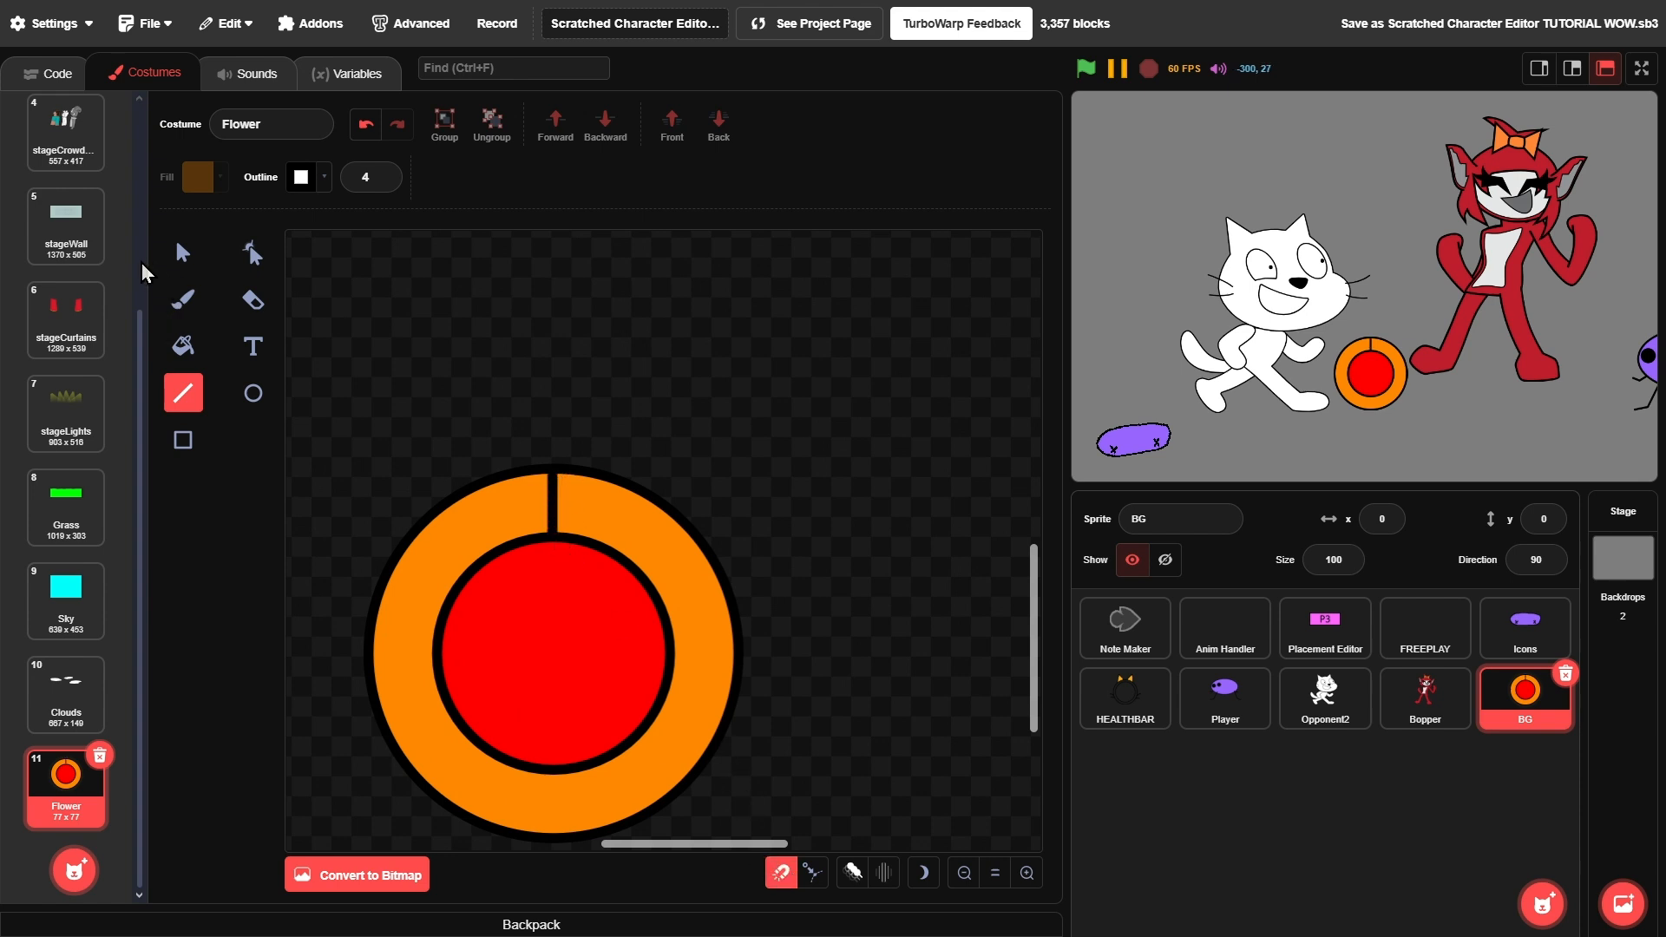
{"action": "left_click", "coordinate": [182, 252]}
{"action": "left_click", "coordinate": [558, 515]}
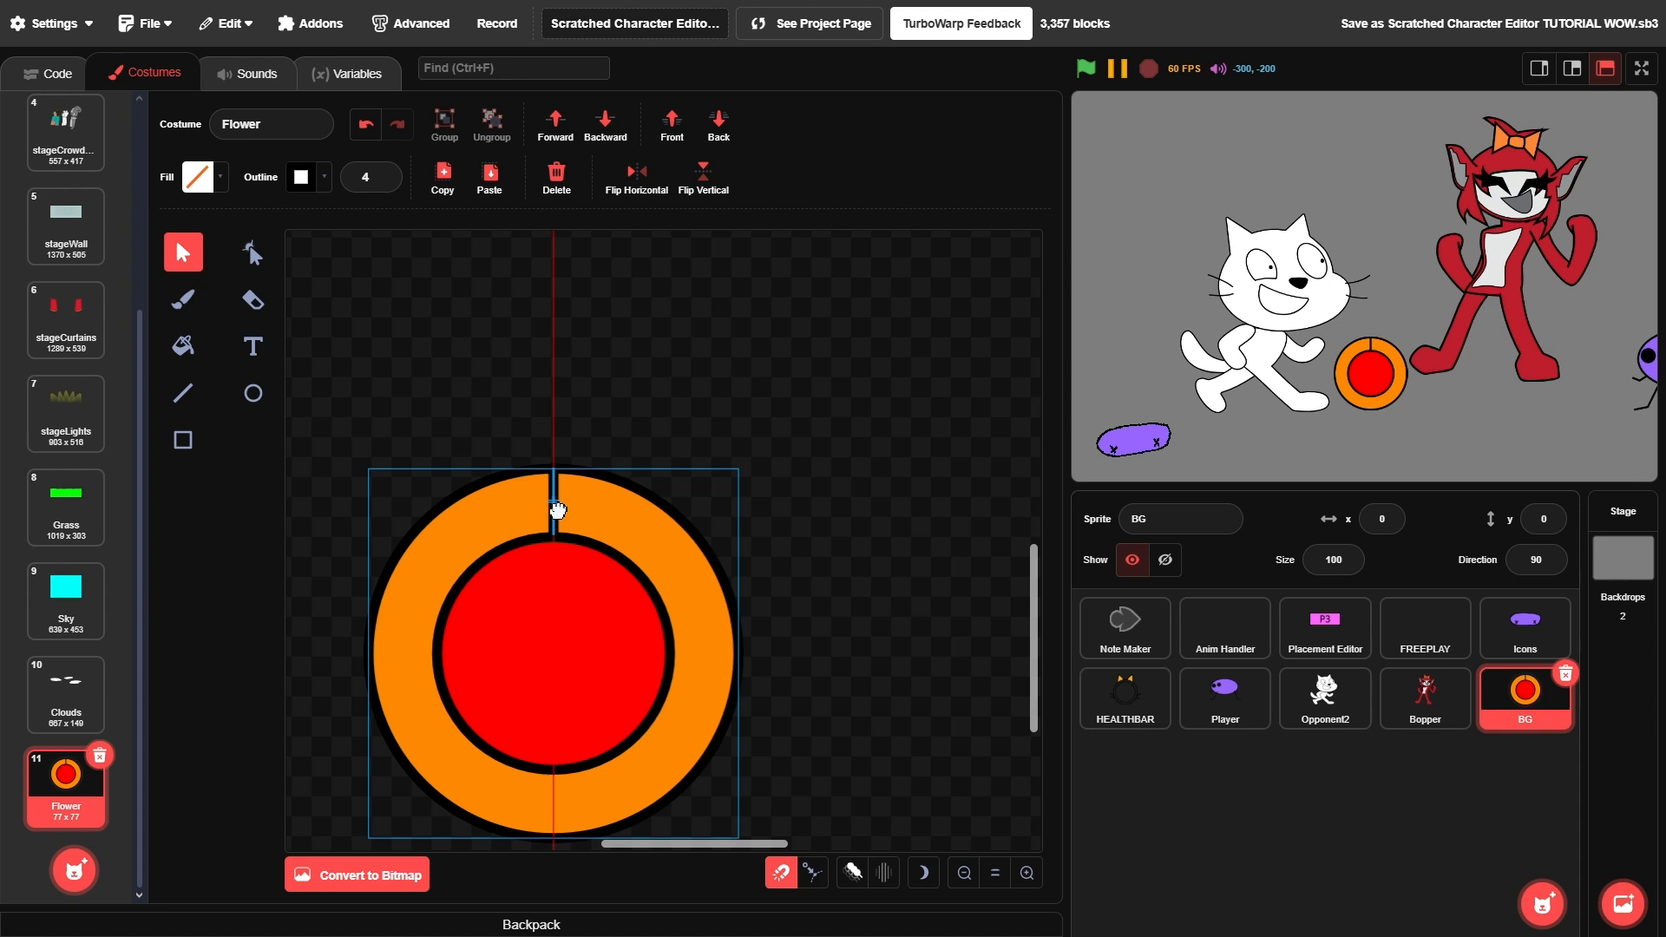
{"action": "left_click", "coordinate": [673, 395]}
{"action": "left_click", "coordinate": [554, 488]}
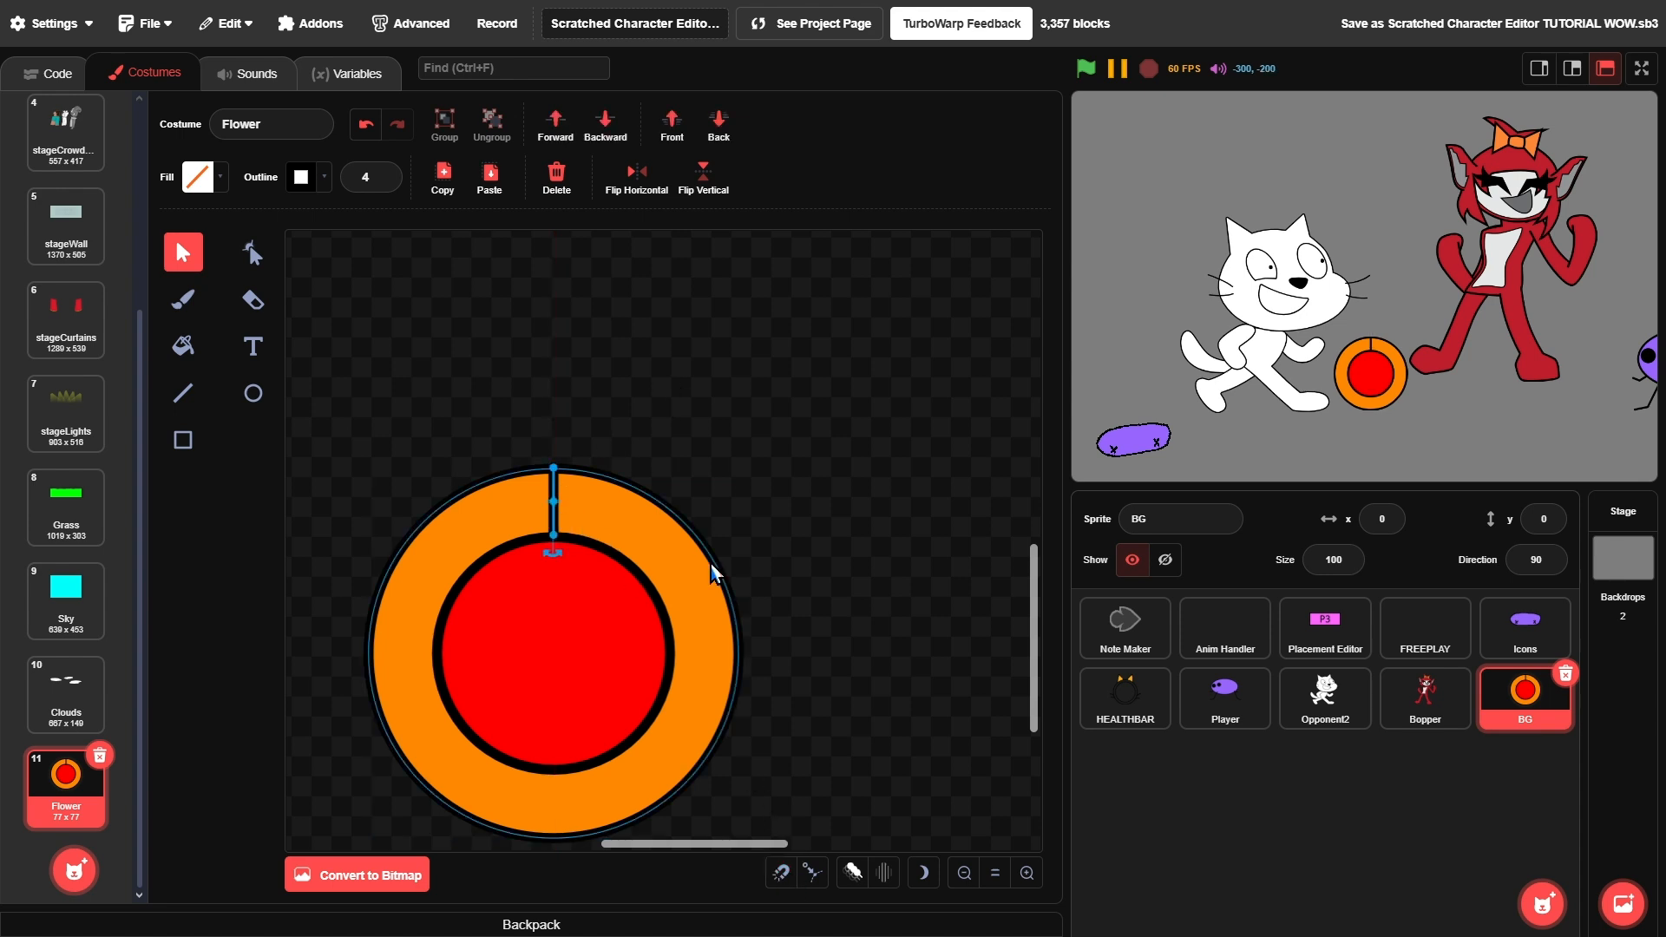
- Add a copy of the divider line, rotated 45° clockwise around the flower head's centre
{"action": "key", "text": "ctrl+a"}
{"action": "scroll", "coordinate": [631, 729], "scroll_direction": "down", "scroll_amount": 2}
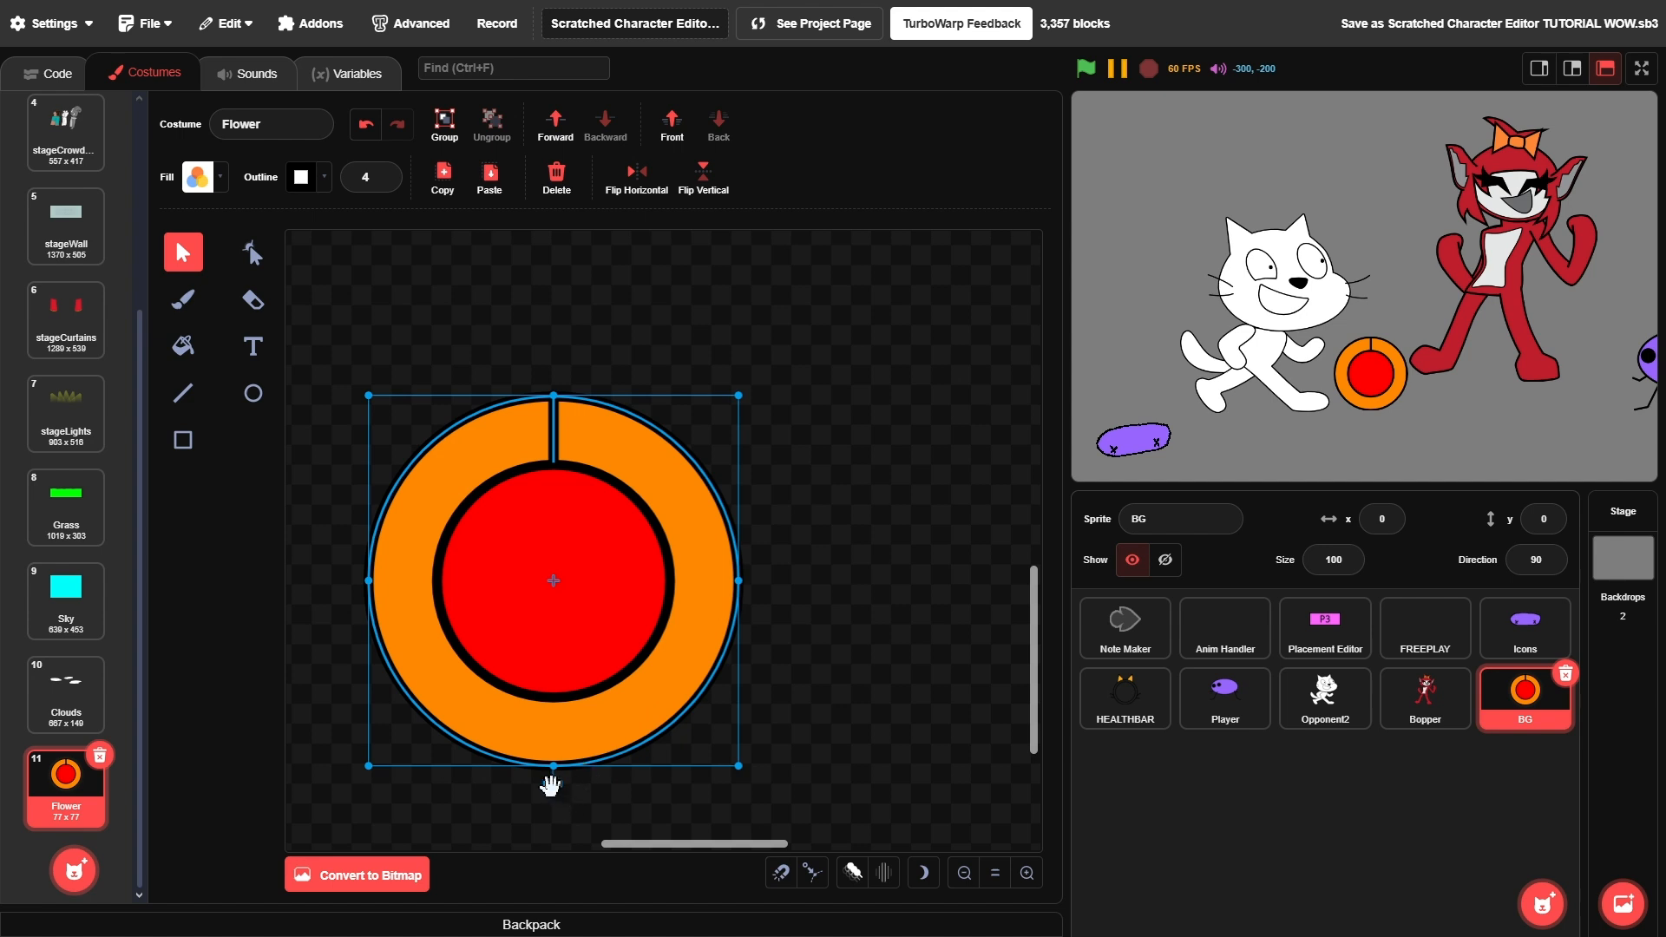
{"action": "left_click_drag", "start_coordinate": [554, 795], "coordinate": [456, 762]}
{"action": "left_click", "coordinate": [663, 469]}
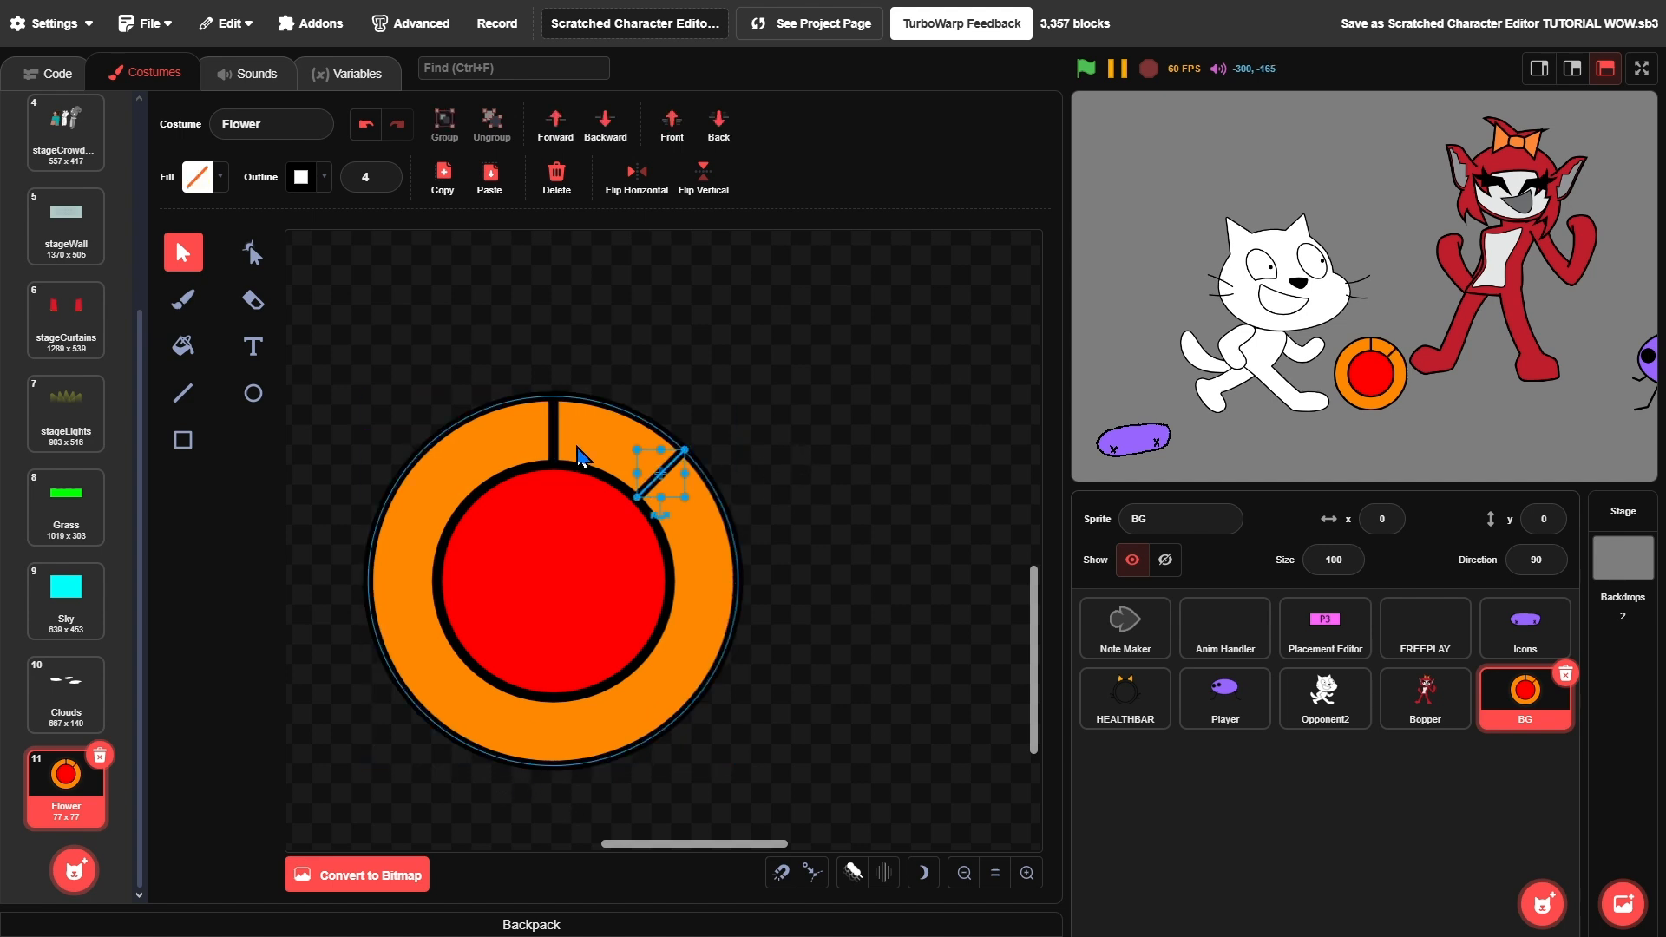
- Group the two divider lines and add a copy of them rotated 90° clockwise around the flower head's centre
{"action": "left_click", "coordinate": [444, 121]}
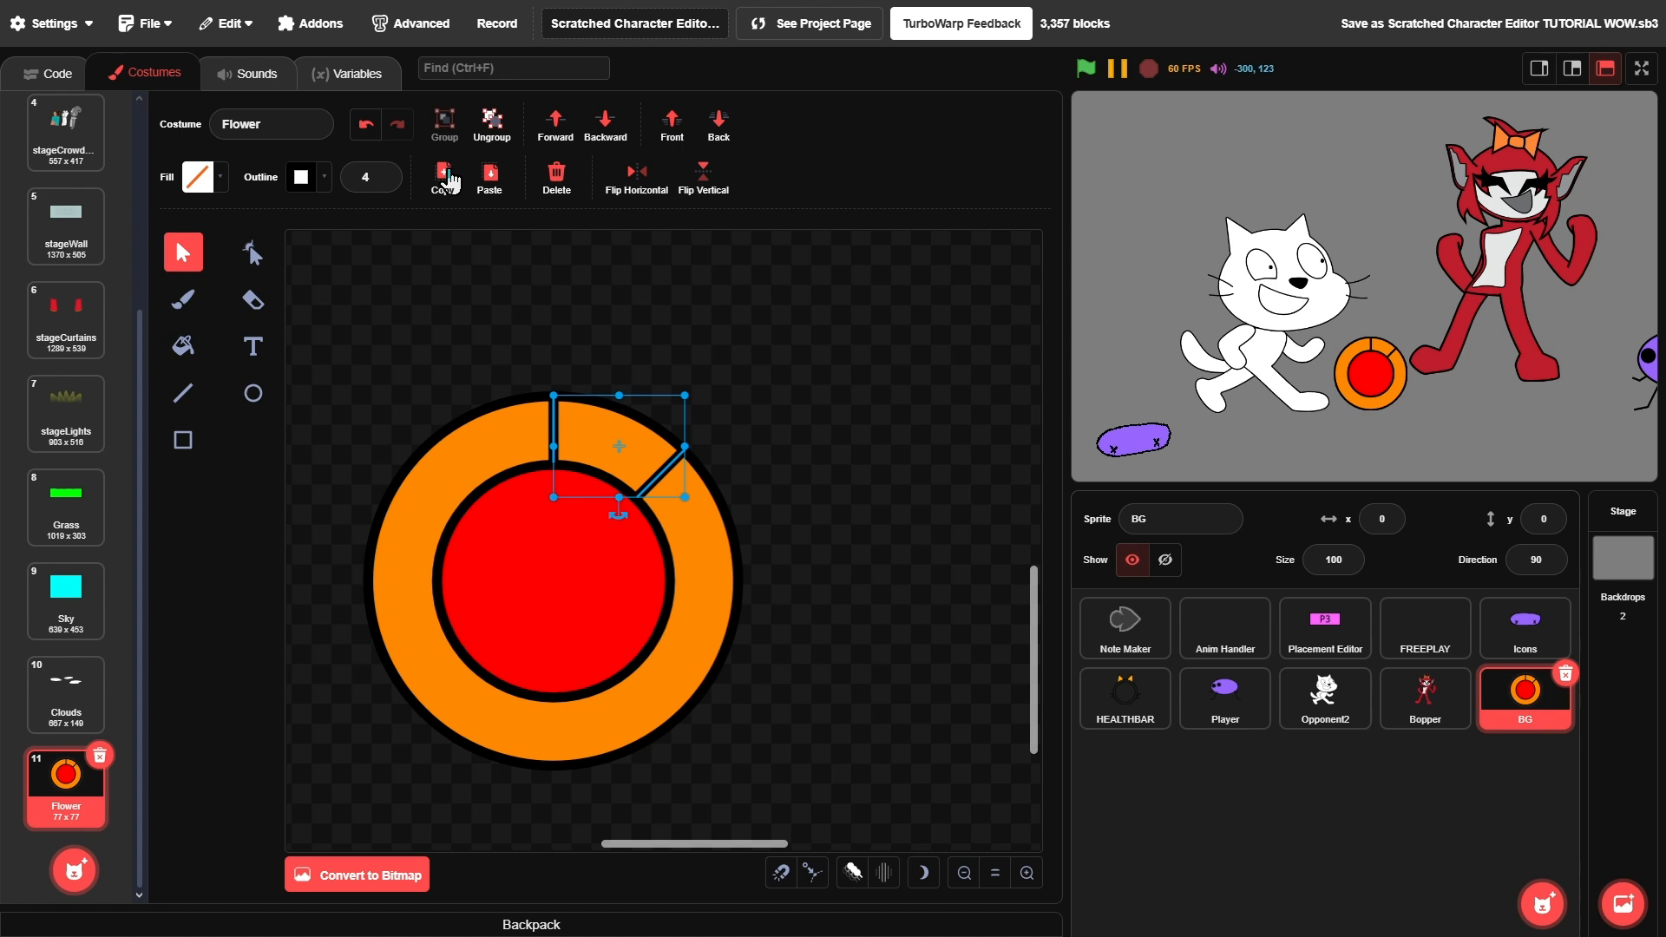
{"action": "left_click", "coordinate": [490, 440], "text": "shift"}
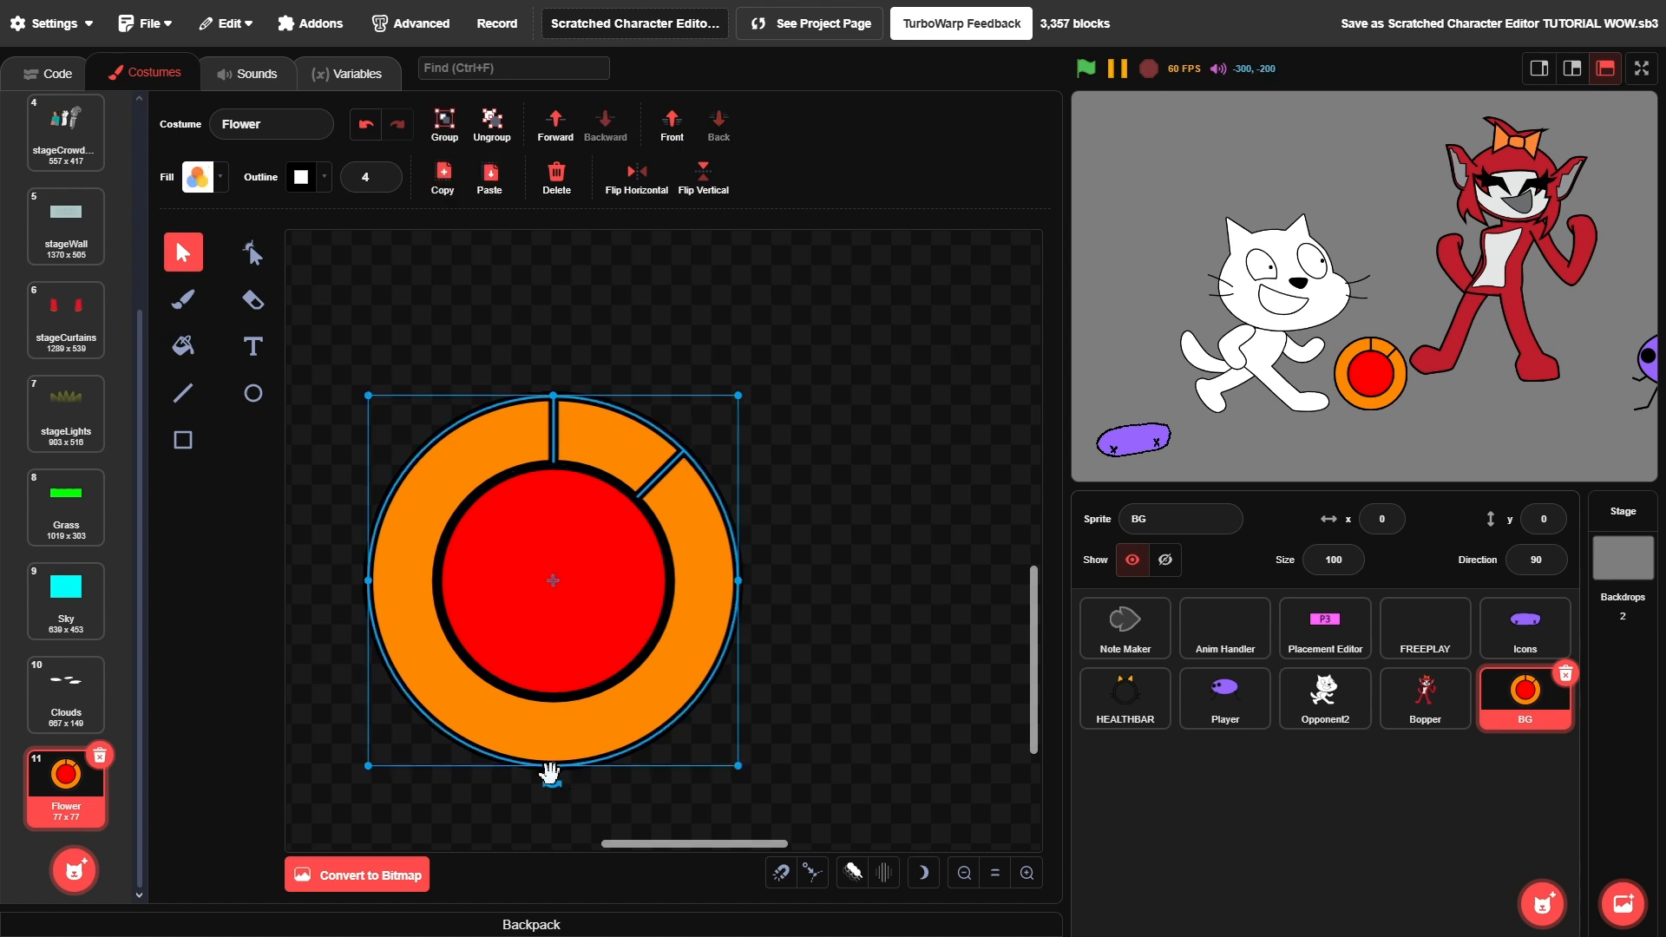
{"action": "left_click_drag", "start_coordinate": [550, 772], "coordinate": [439, 748]}
{"action": "left_click_drag", "start_coordinate": [396, 677], "coordinate": [380, 633]}
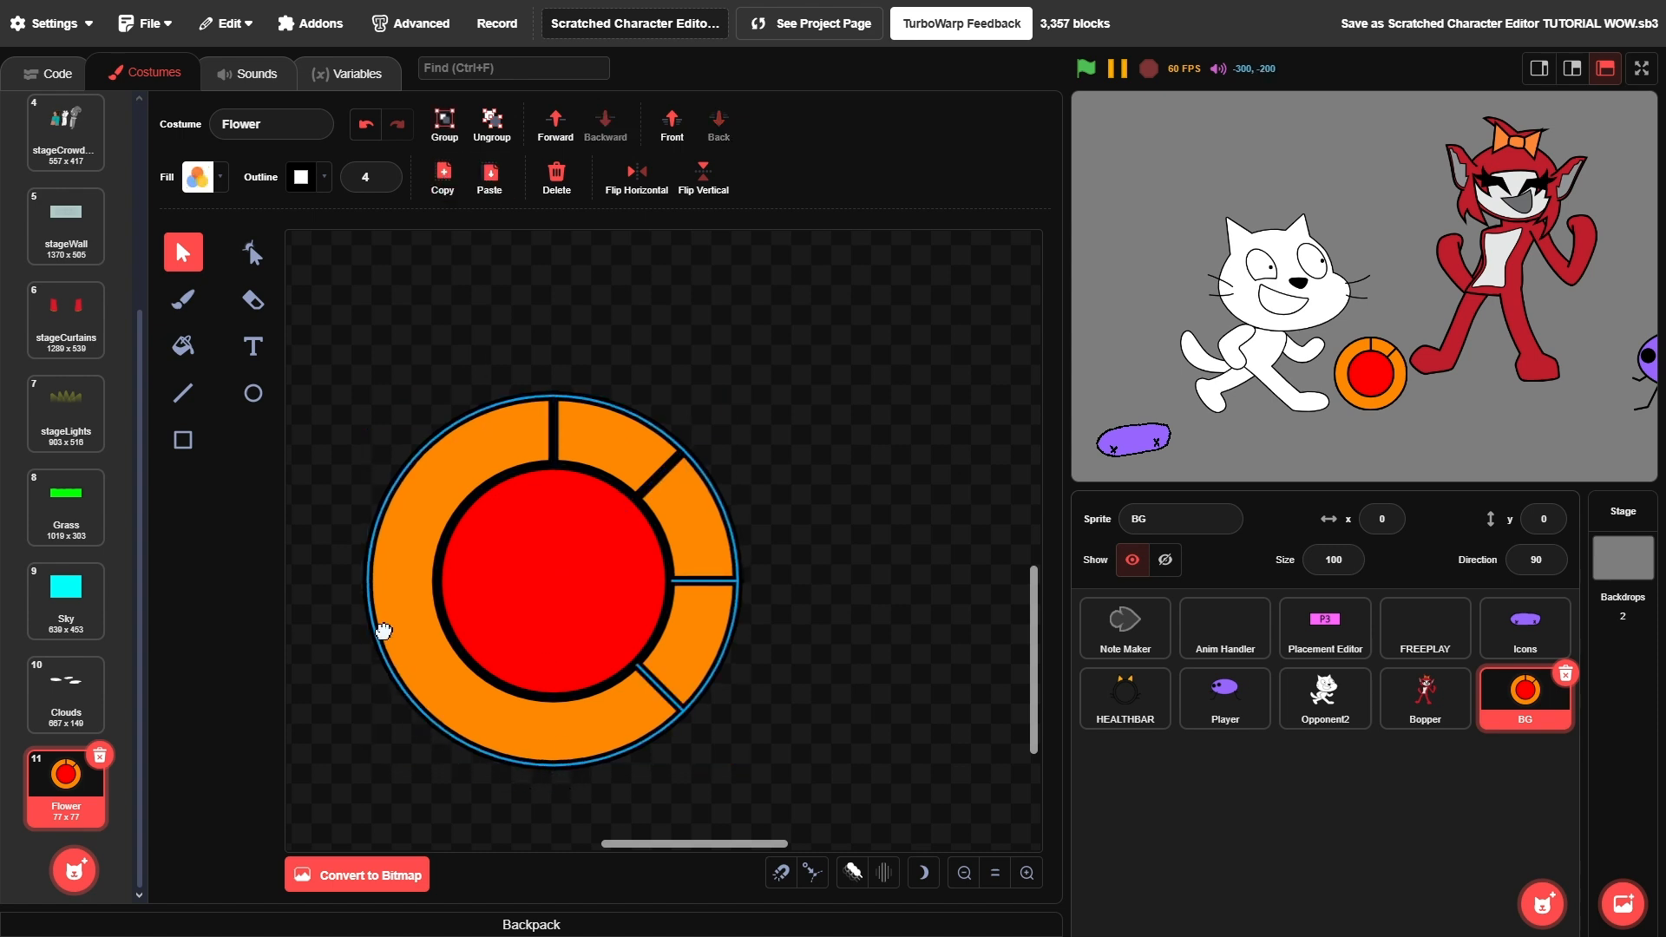
- Group the four divider lines and add a copy rotated 180° to divide the rest of the orange ring
{"action": "left_click", "coordinate": [583, 446]}
{"action": "left_click", "coordinate": [688, 592], "text": "shift"}
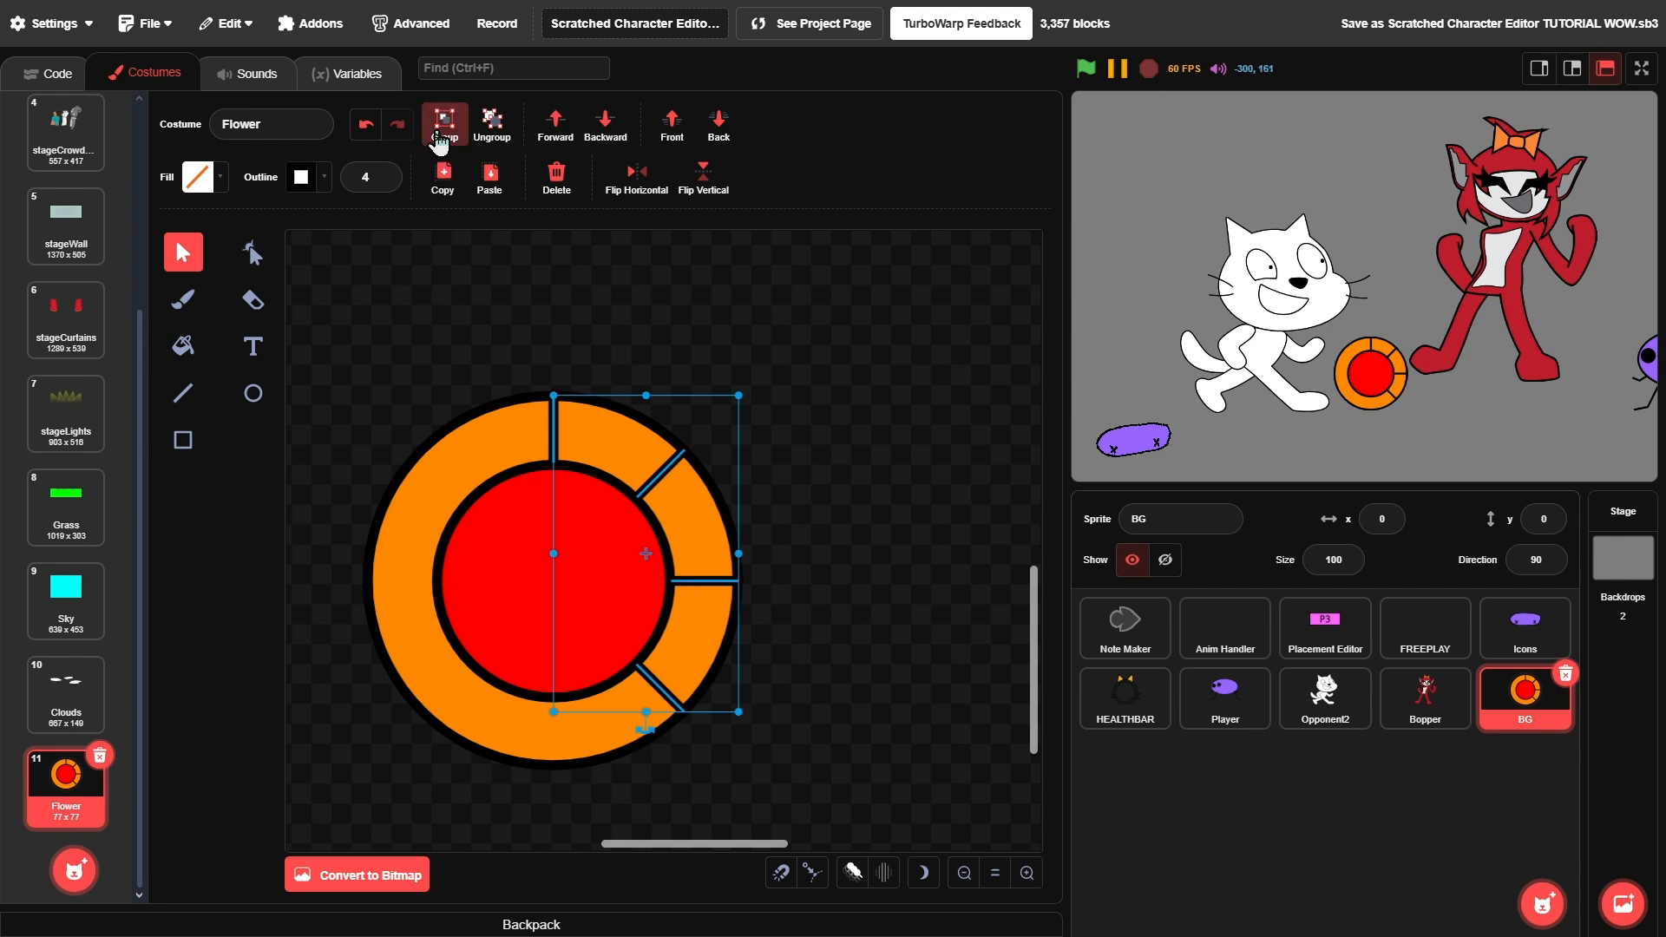
{"action": "left_click", "coordinate": [445, 122]}
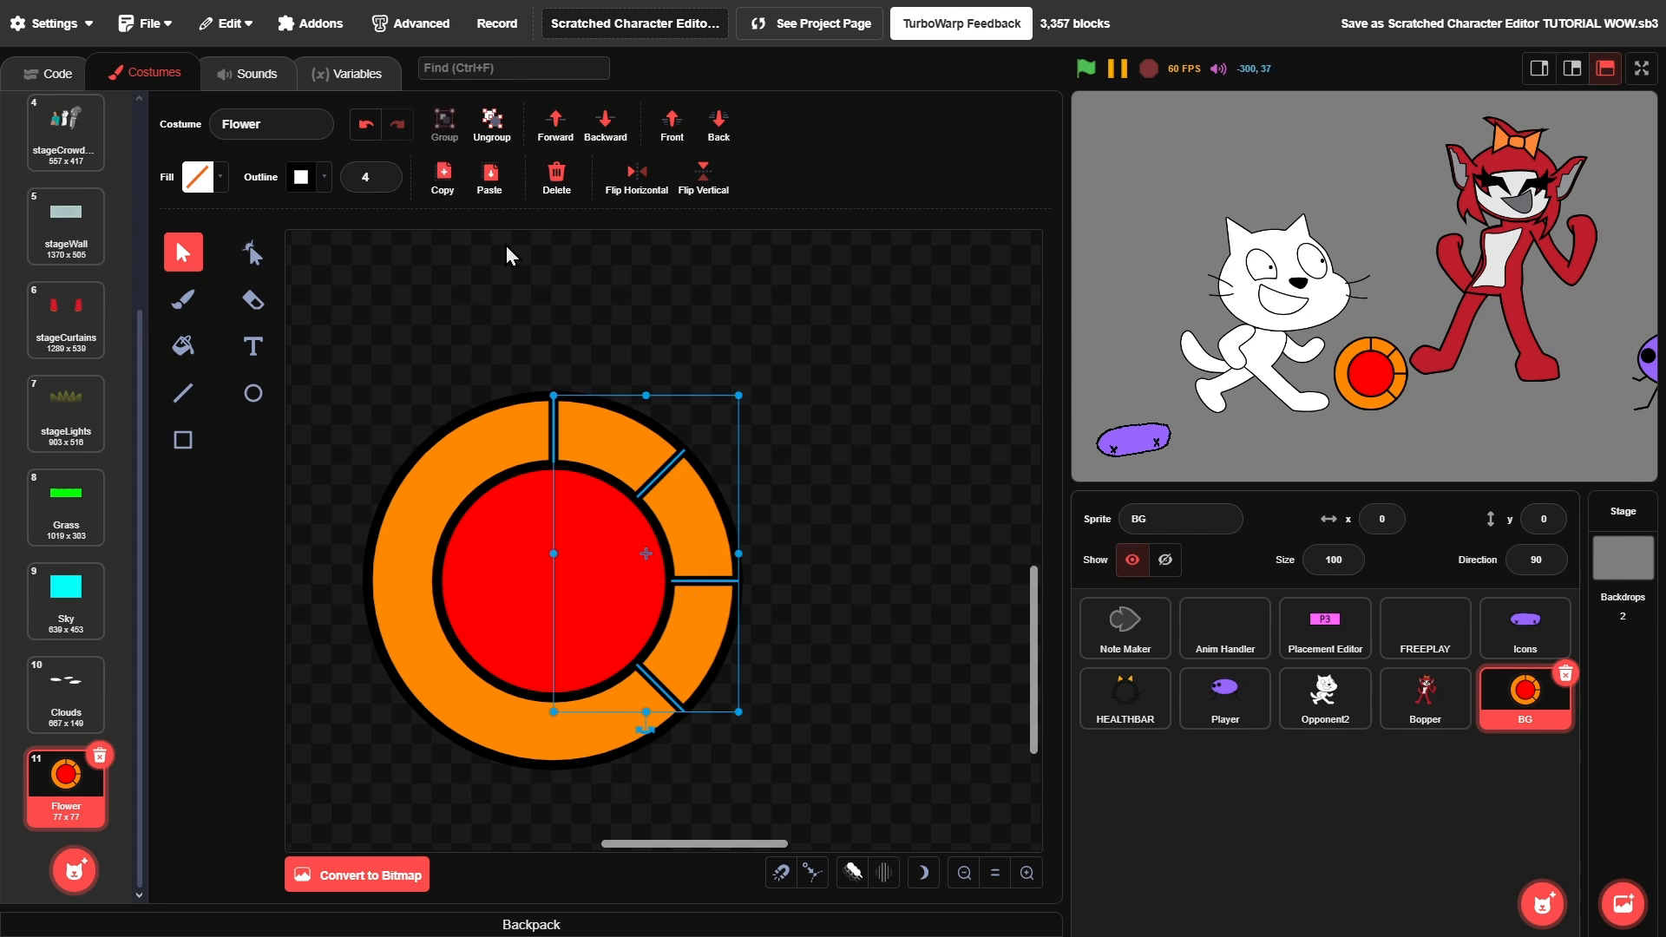
{"action": "left_click", "coordinate": [492, 186]}
{"action": "left_click_drag", "start_coordinate": [539, 784], "coordinate": [633, 361]}
{"action": "left_click", "coordinate": [783, 387]}
- Draw a tall, narrow bright green rectangle with a black outline over the flower head as its stem
{"action": "scroll", "coordinate": [783, 387], "scroll_direction": "down", "scroll_amount": 3}
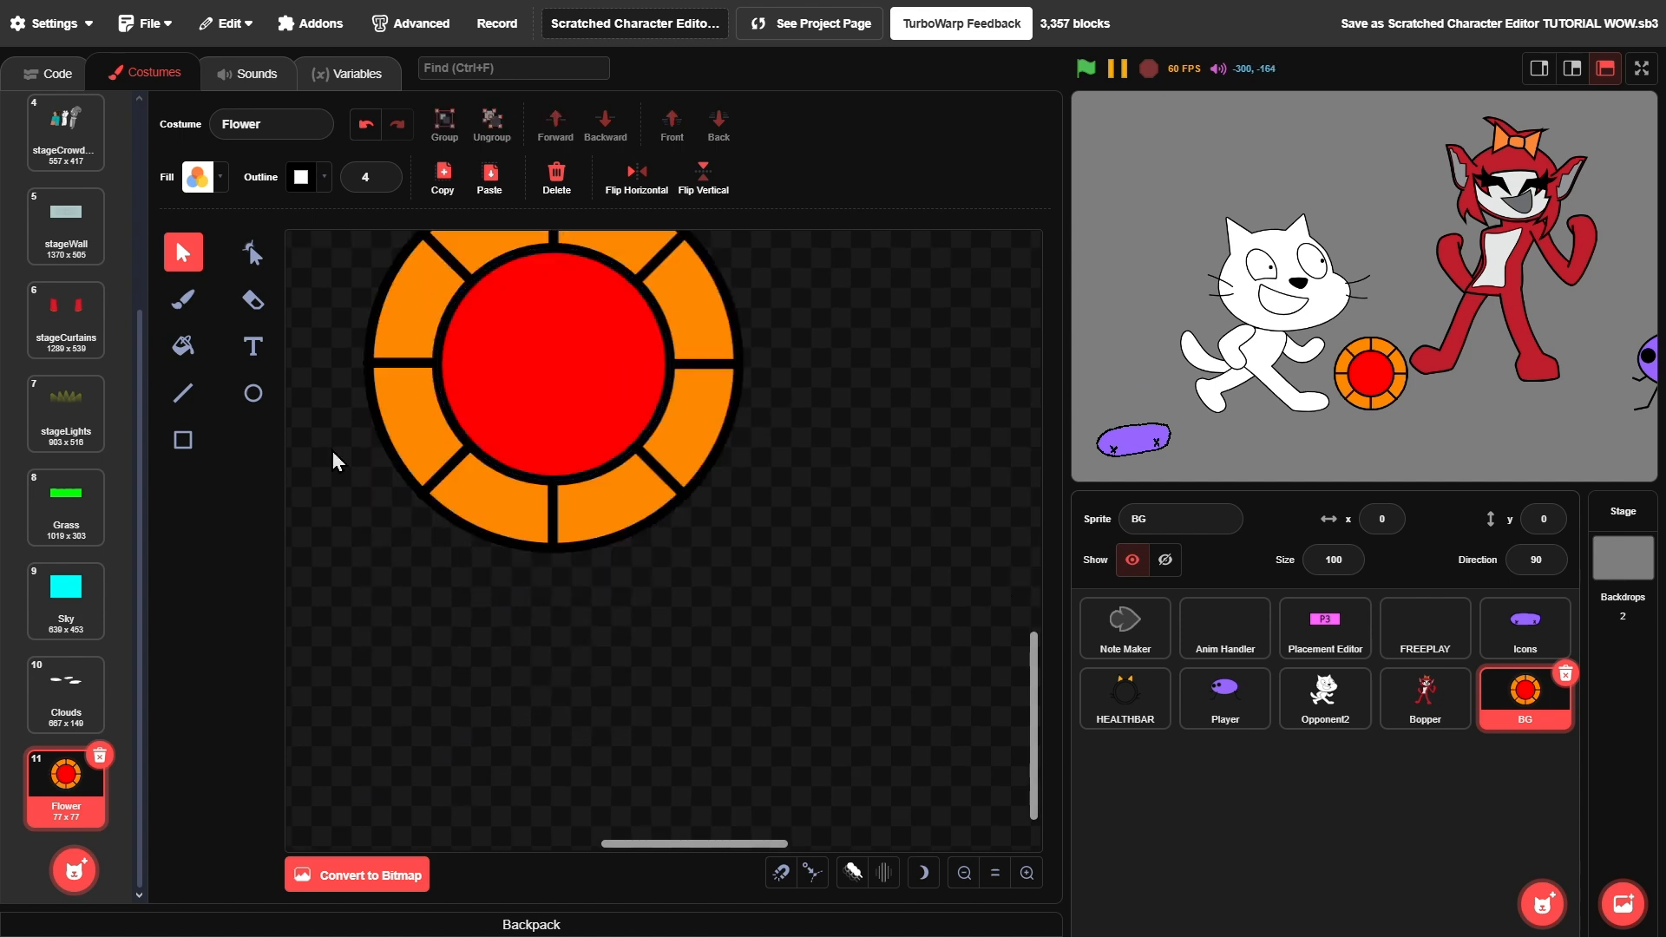
{"action": "scroll", "coordinate": [465, 509], "scroll_direction": "down", "scroll_amount": 2}
{"action": "left_click", "coordinate": [182, 440]}
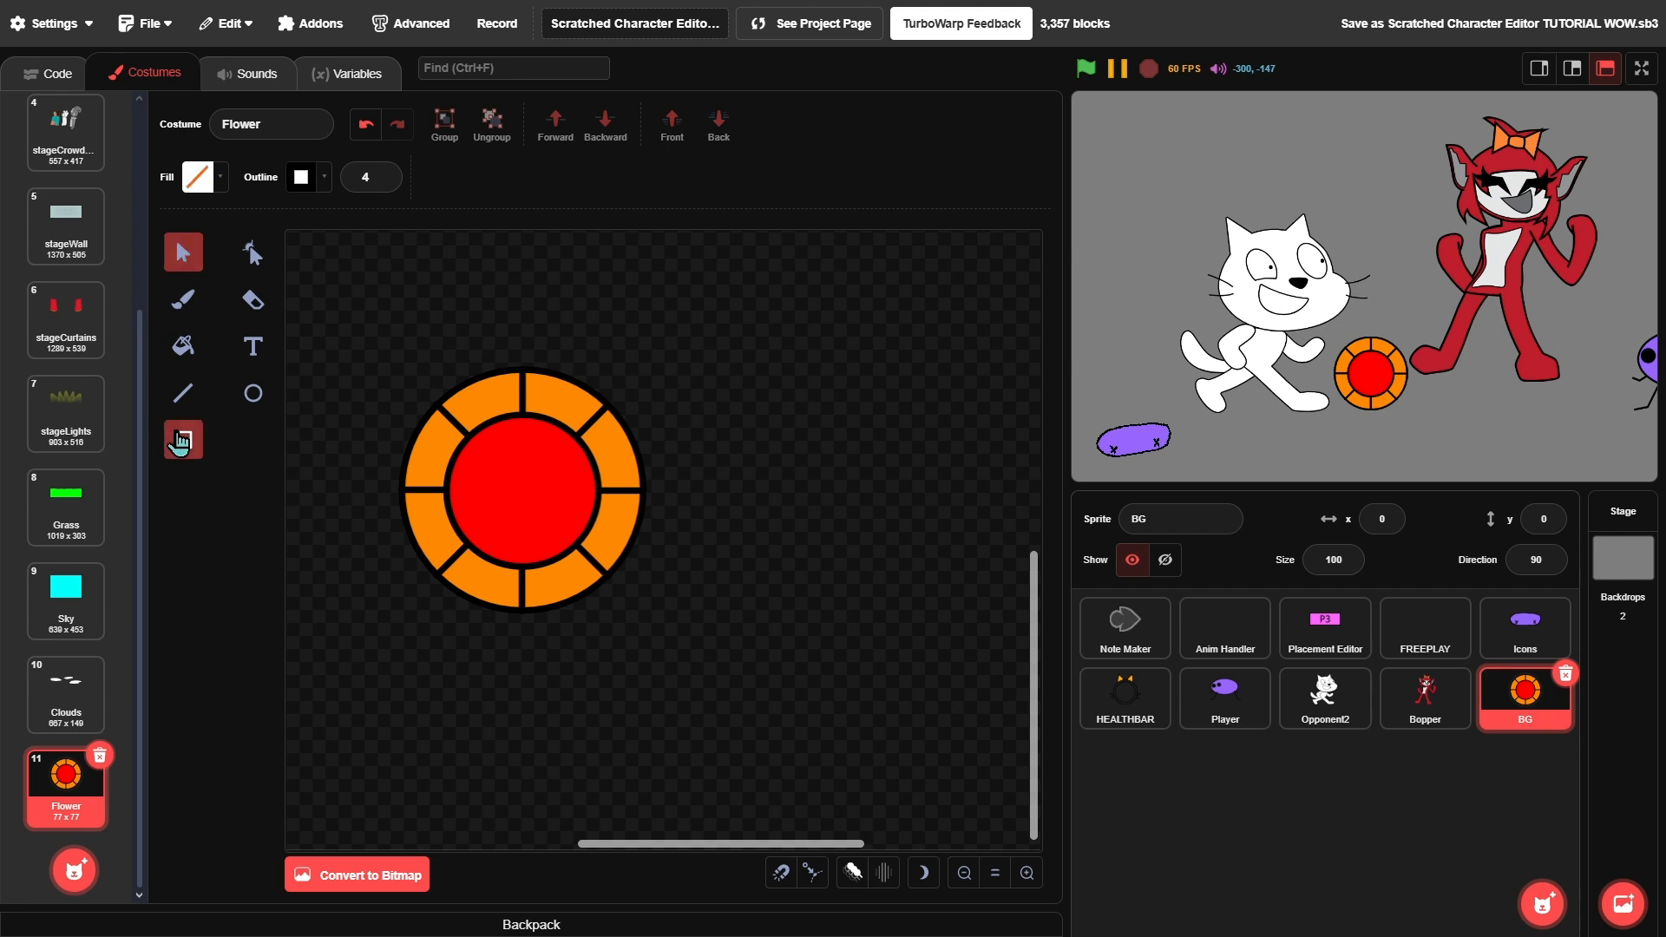
{"action": "left_click", "coordinate": [212, 196]}
{"action": "left_click_drag", "start_coordinate": [201, 290], "coordinate": [180, 295]}
{"action": "mouse_move", "coordinate": [483, 788]}
{"action": "left_mouse_down"}
{"action": "mouse_move", "coordinate": [586, 359]}
{"action": "mouse_move", "coordinate": [574, 274]}
{"action": "left_mouse_up"}
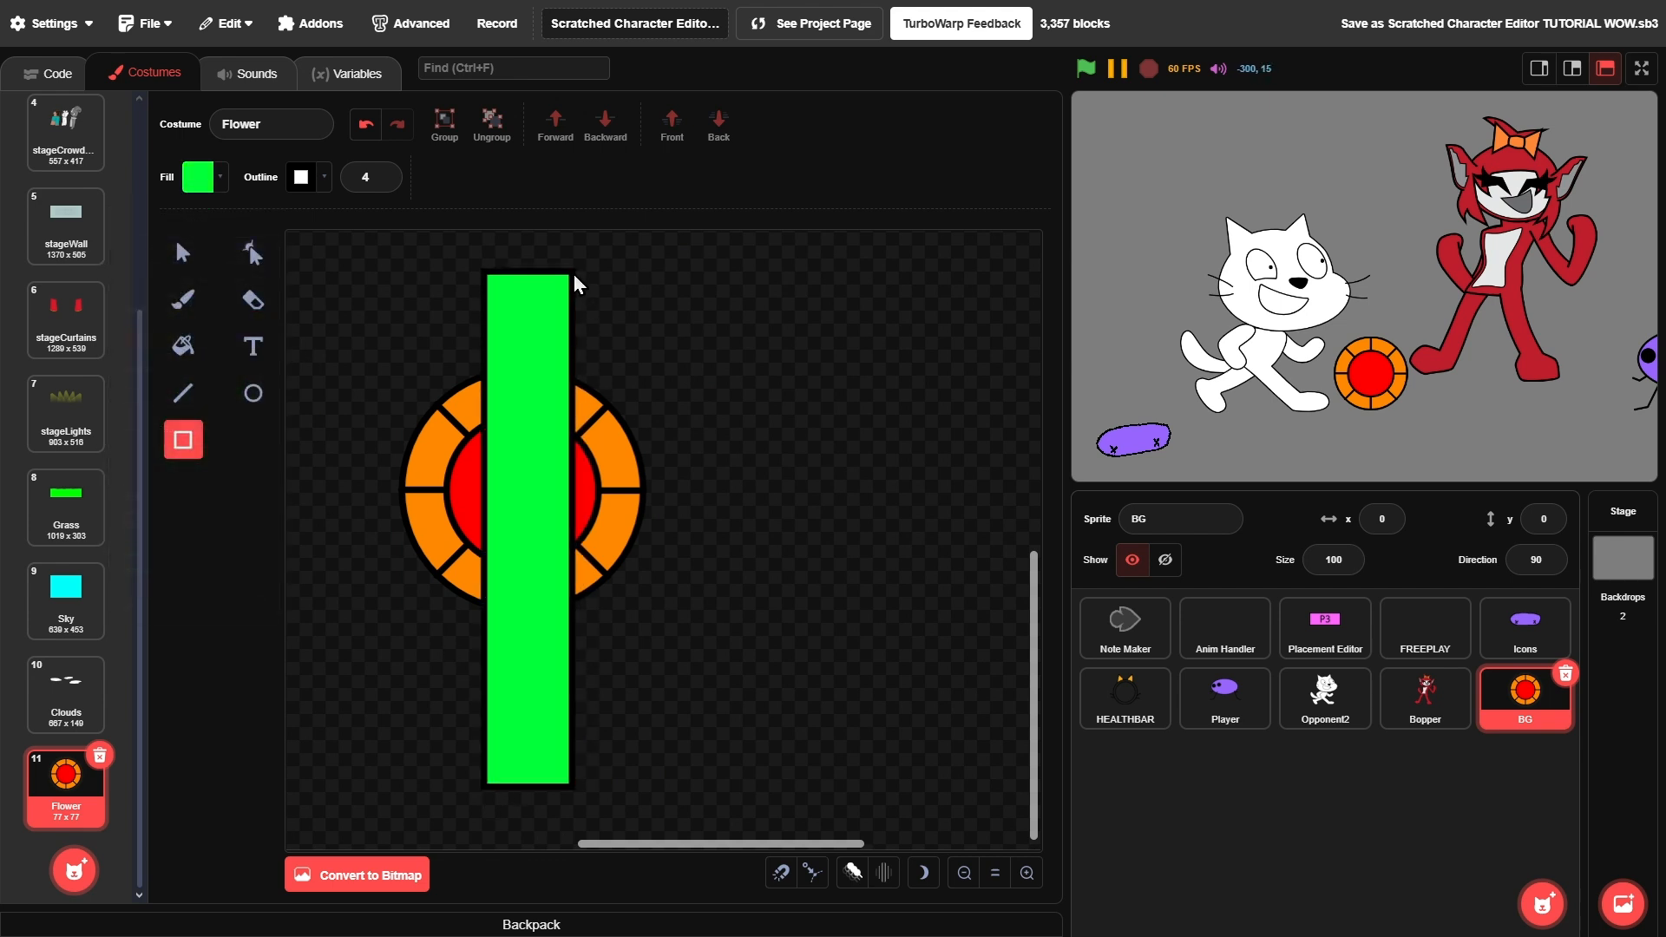
- Move the green stem below the flower head, centre it with snapping enabled, and send it to the back
{"action": "left_click_drag", "start_coordinate": [550, 356], "coordinate": [549, 625]}
{"action": "left_click", "coordinate": [782, 874]}
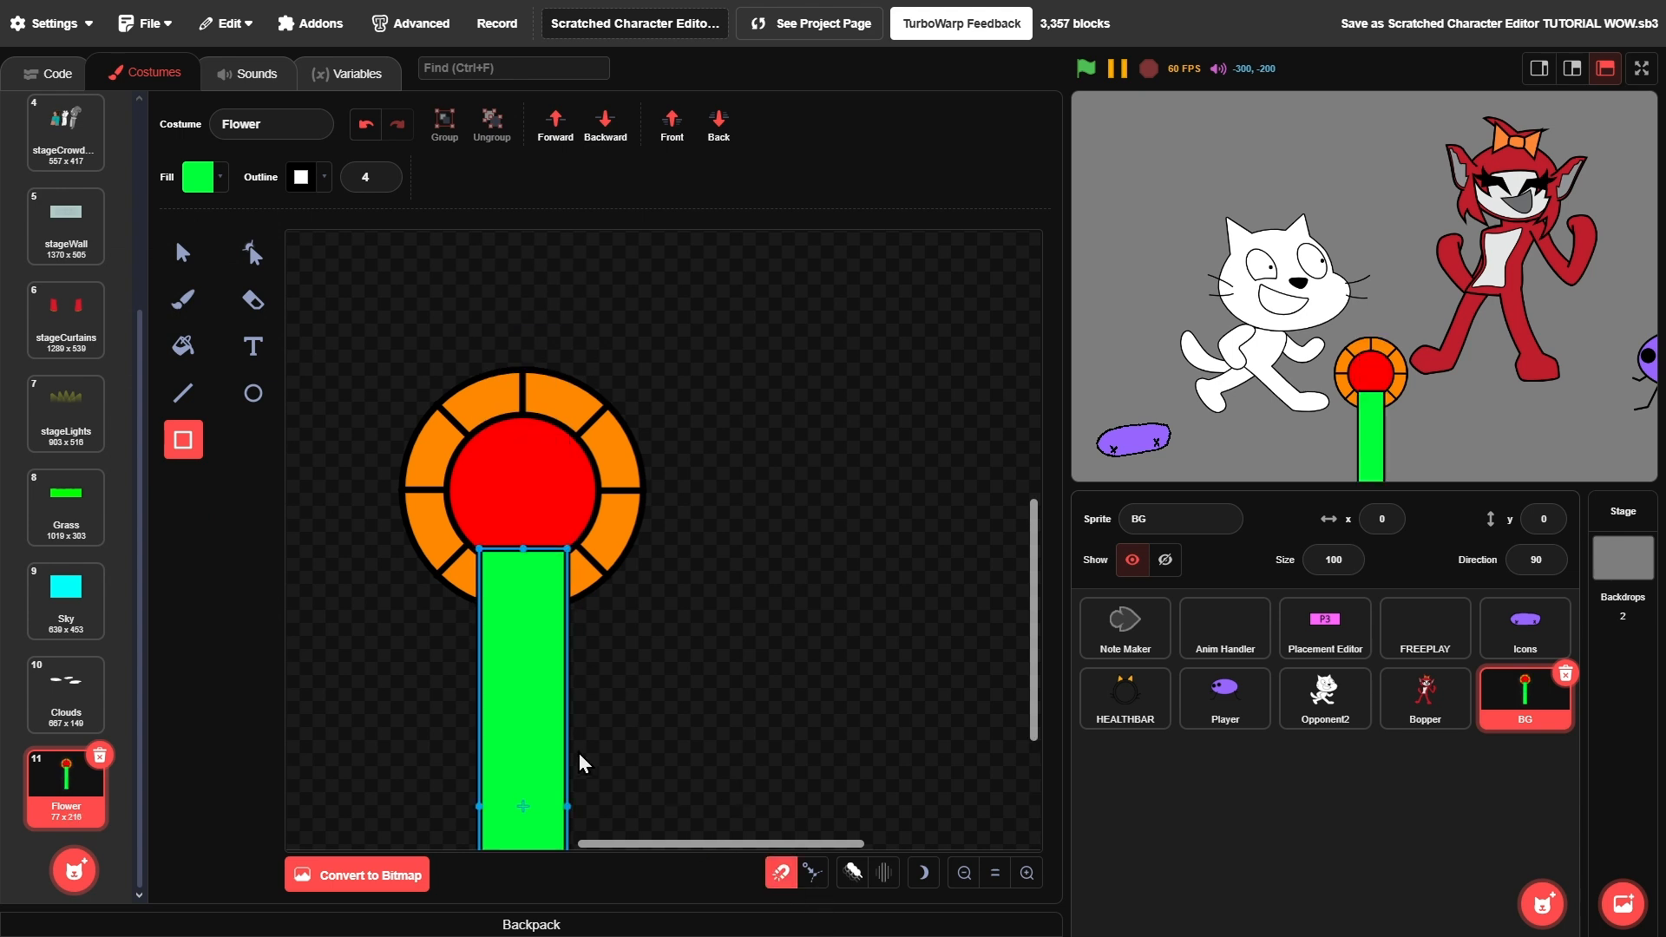
{"action": "left_click_drag", "start_coordinate": [539, 734], "coordinate": [535, 730]}
{"action": "left_click", "coordinate": [719, 123]}
{"action": "left_click", "coordinate": [757, 358]}
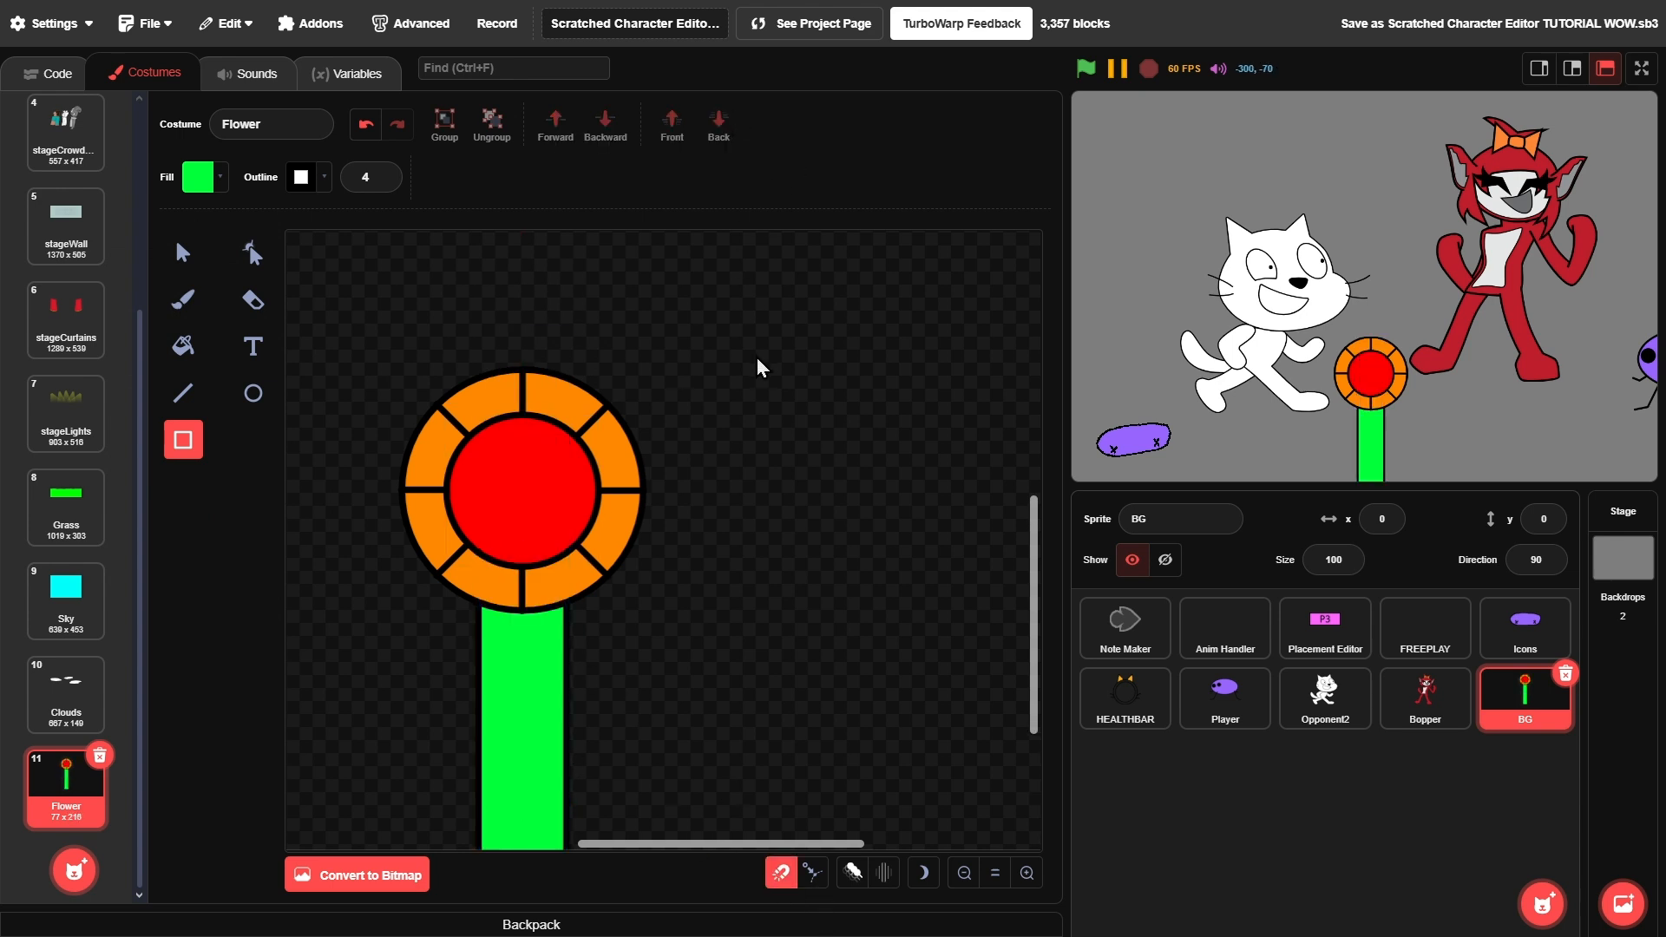
{"action": "left_click", "coordinate": [186, 250]}
{"action": "scroll", "coordinate": [684, 564], "scroll_direction": "down", "scroll_amount": 10}
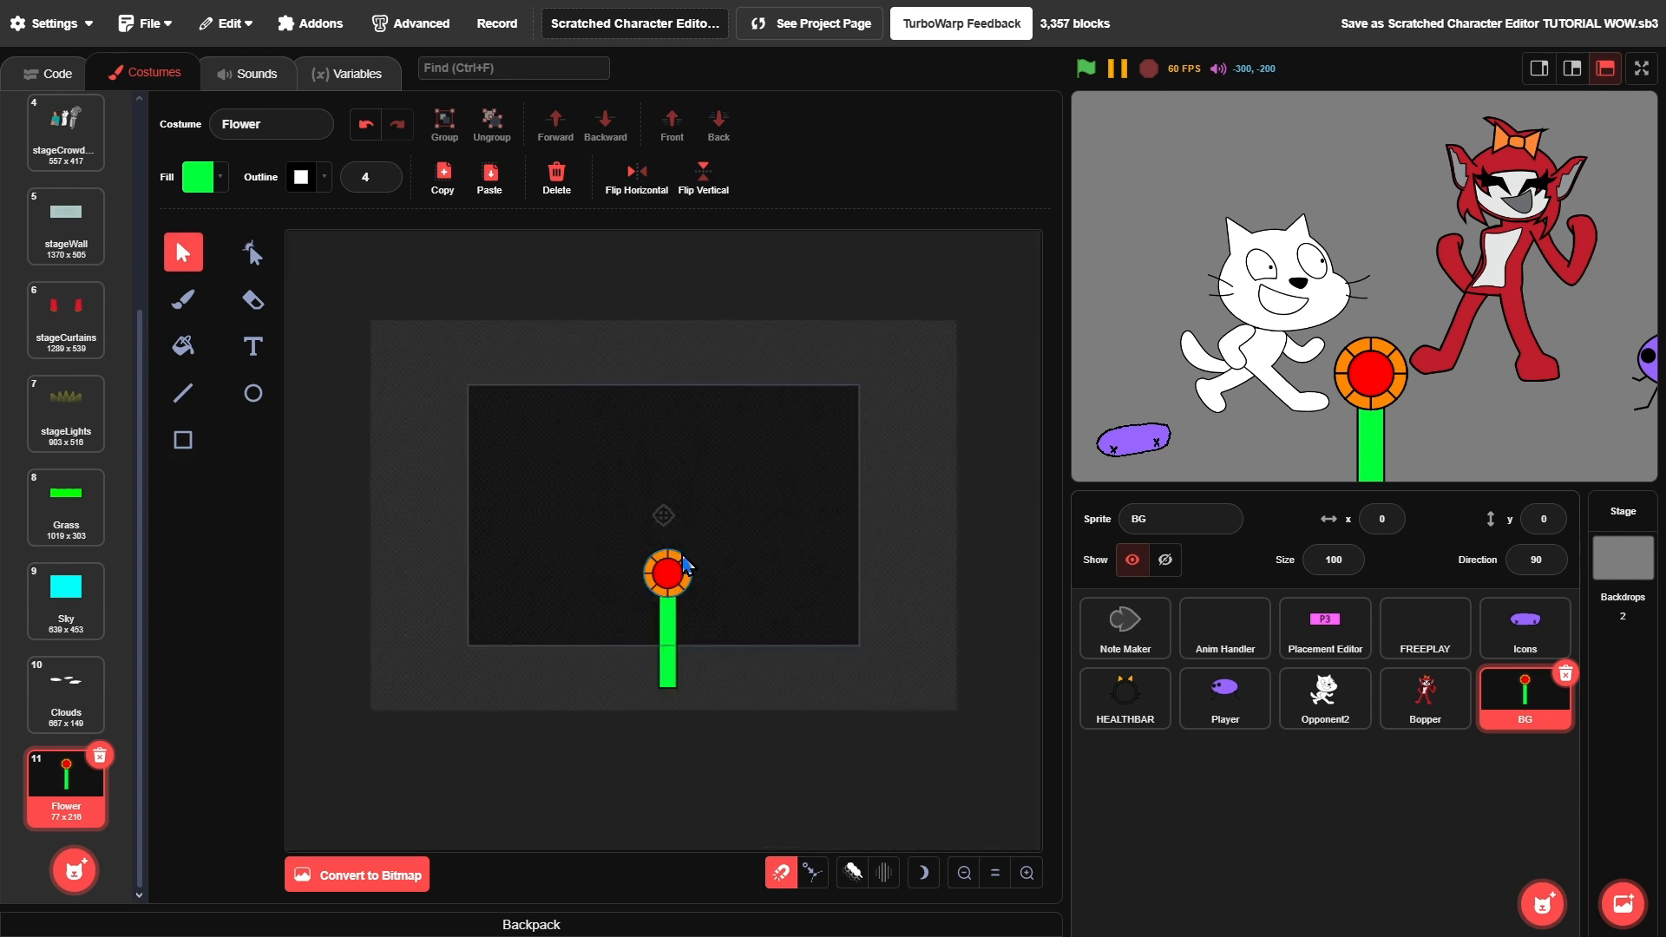
- Copy and tilt the whole flower to form a cluster of two on the costume's left and four on its right
{"action": "key", "text": "ctrl+a"}
{"action": "left_click_drag", "start_coordinate": [667, 700], "coordinate": [560, 670]}
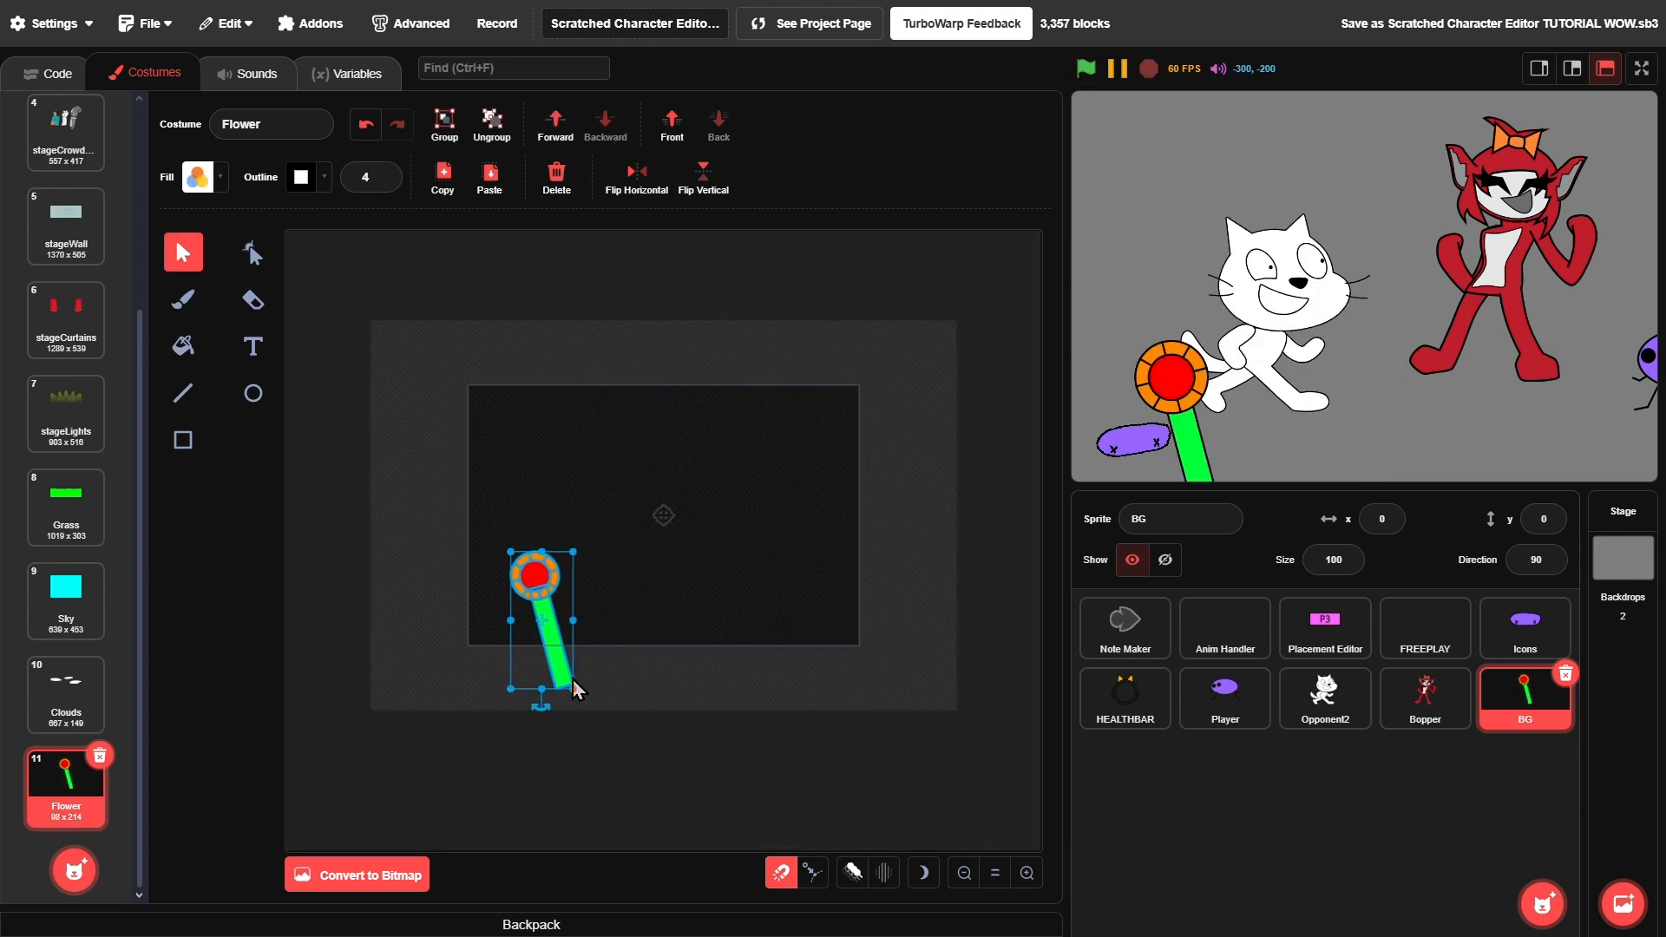
{"action": "key", "text": "ctrl+v"}
{"action": "left_click_drag", "start_coordinate": [541, 706], "coordinate": [844, 608]}
{"action": "mouse_move", "coordinate": [822, 708]}
{"action": "left_mouse_down"}
{"action": "mouse_move", "coordinate": [799, 666]}
{"action": "mouse_move", "coordinate": [756, 667]}
{"action": "mouse_move", "coordinate": [821, 655]}
{"action": "mouse_move", "coordinate": [763, 637]}
{"action": "left_mouse_up"}
{"action": "key", "text": "ctrl+v"}
{"action": "left_click", "coordinate": [887, 373]}
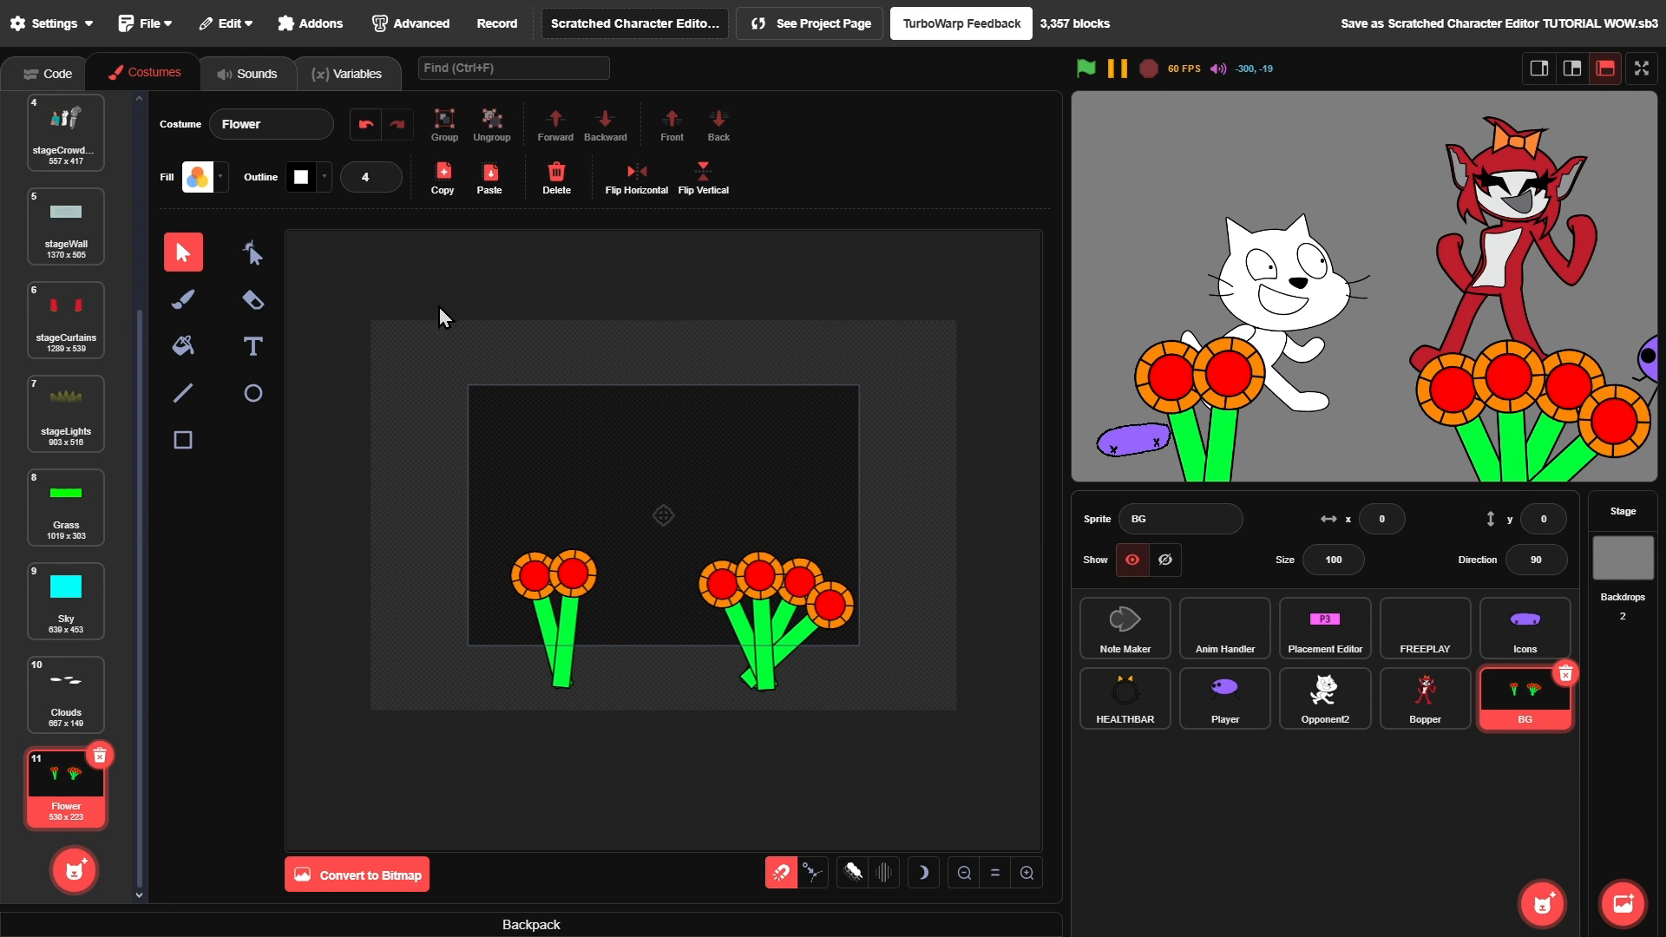
- Rename the Flower costume as Flowers
{"action": "left_click", "coordinate": [295, 126]}
{"action": "type", "text": "s"}
{"action": "left_click", "coordinate": [855, 141]}
- Show the BG sprite's BGNames list on the stage, and display BGNames2 briefly to check it before hiding it again
{"action": "left_click", "coordinate": [42, 77]}
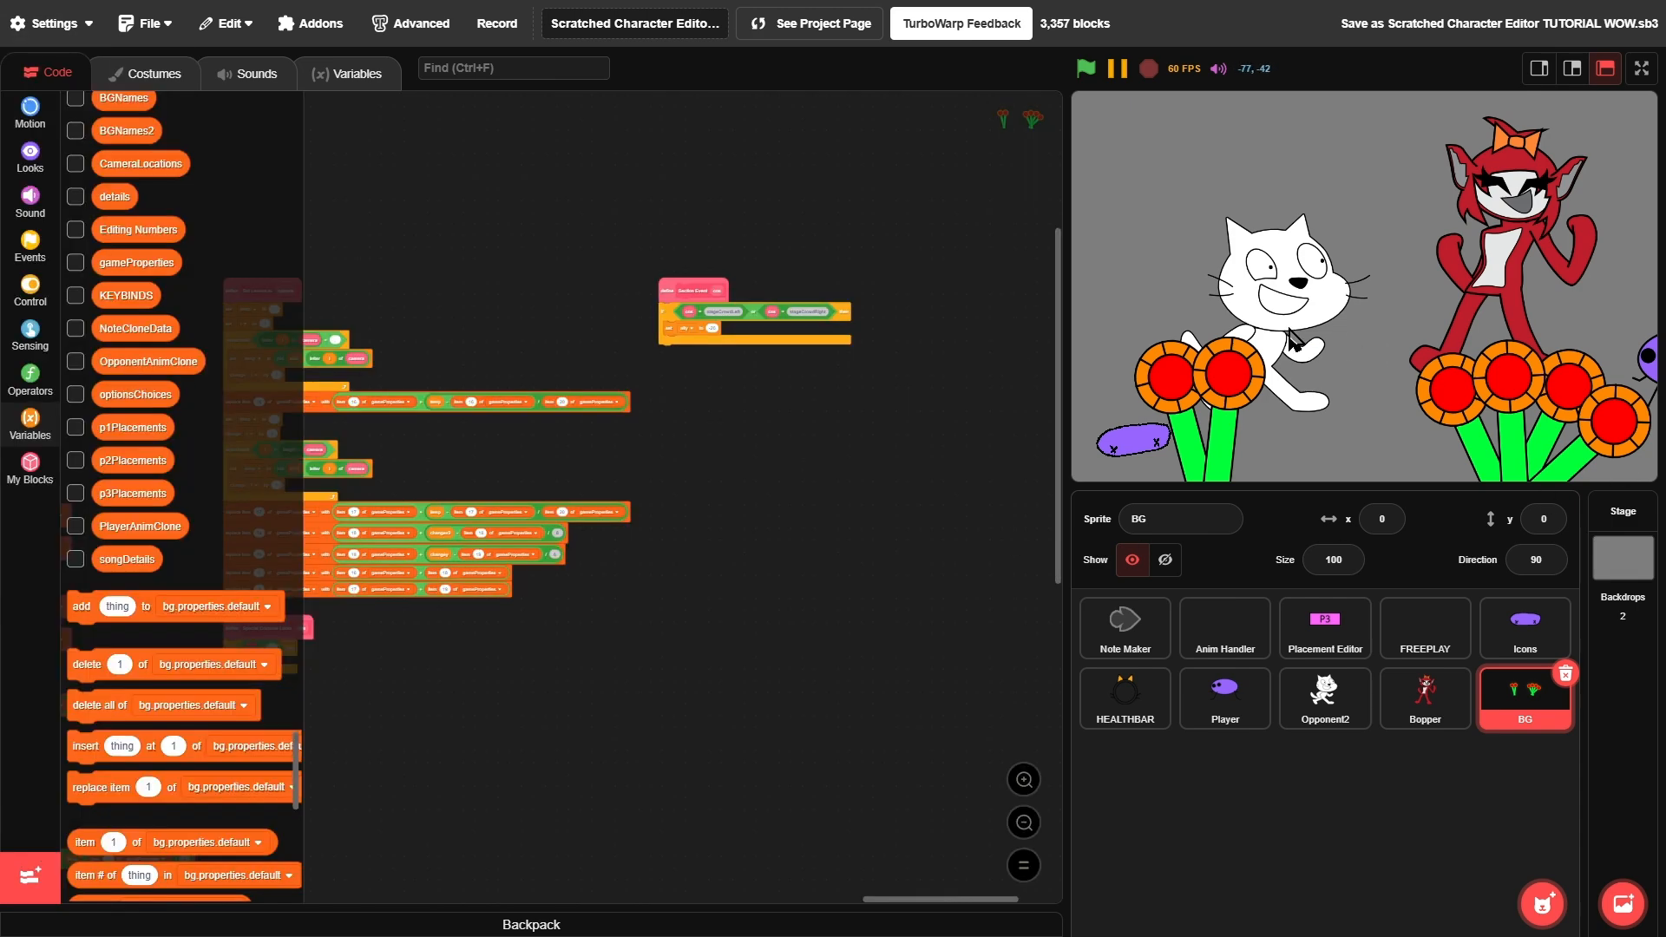
{"action": "scroll", "coordinate": [191, 371], "scroll_direction": "up", "scroll_amount": 3}
{"action": "scroll", "coordinate": [191, 372], "scroll_direction": "up", "scroll_amount": 2}
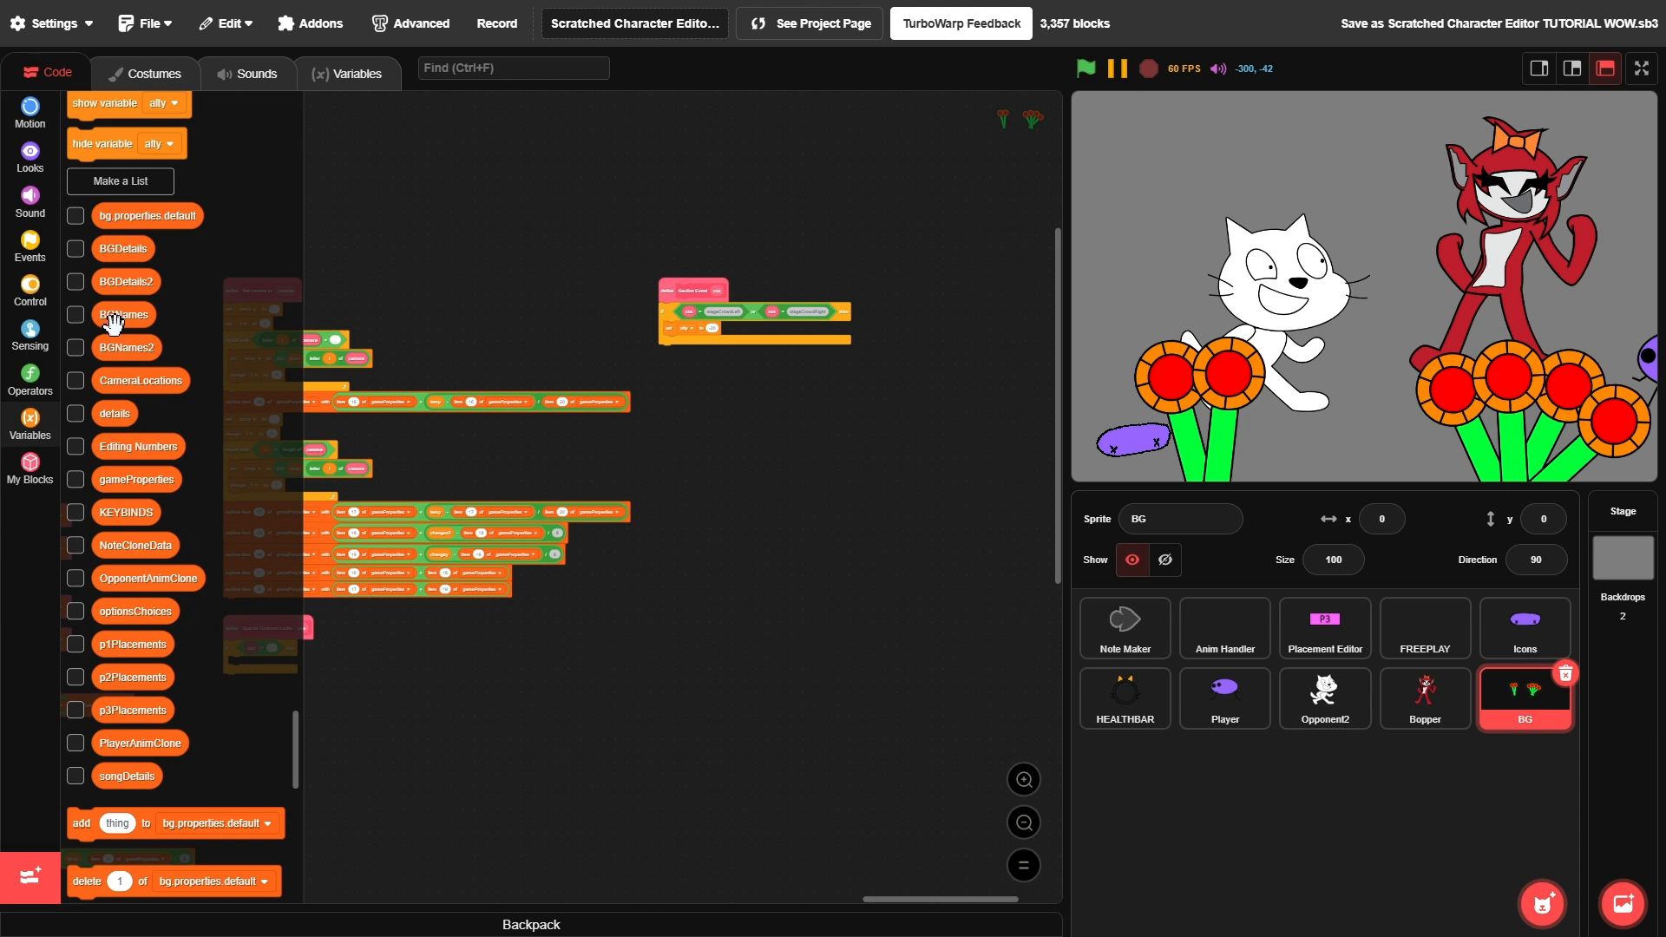
{"action": "left_click", "coordinate": [81, 317]}
{"action": "left_click", "coordinate": [75, 349]}
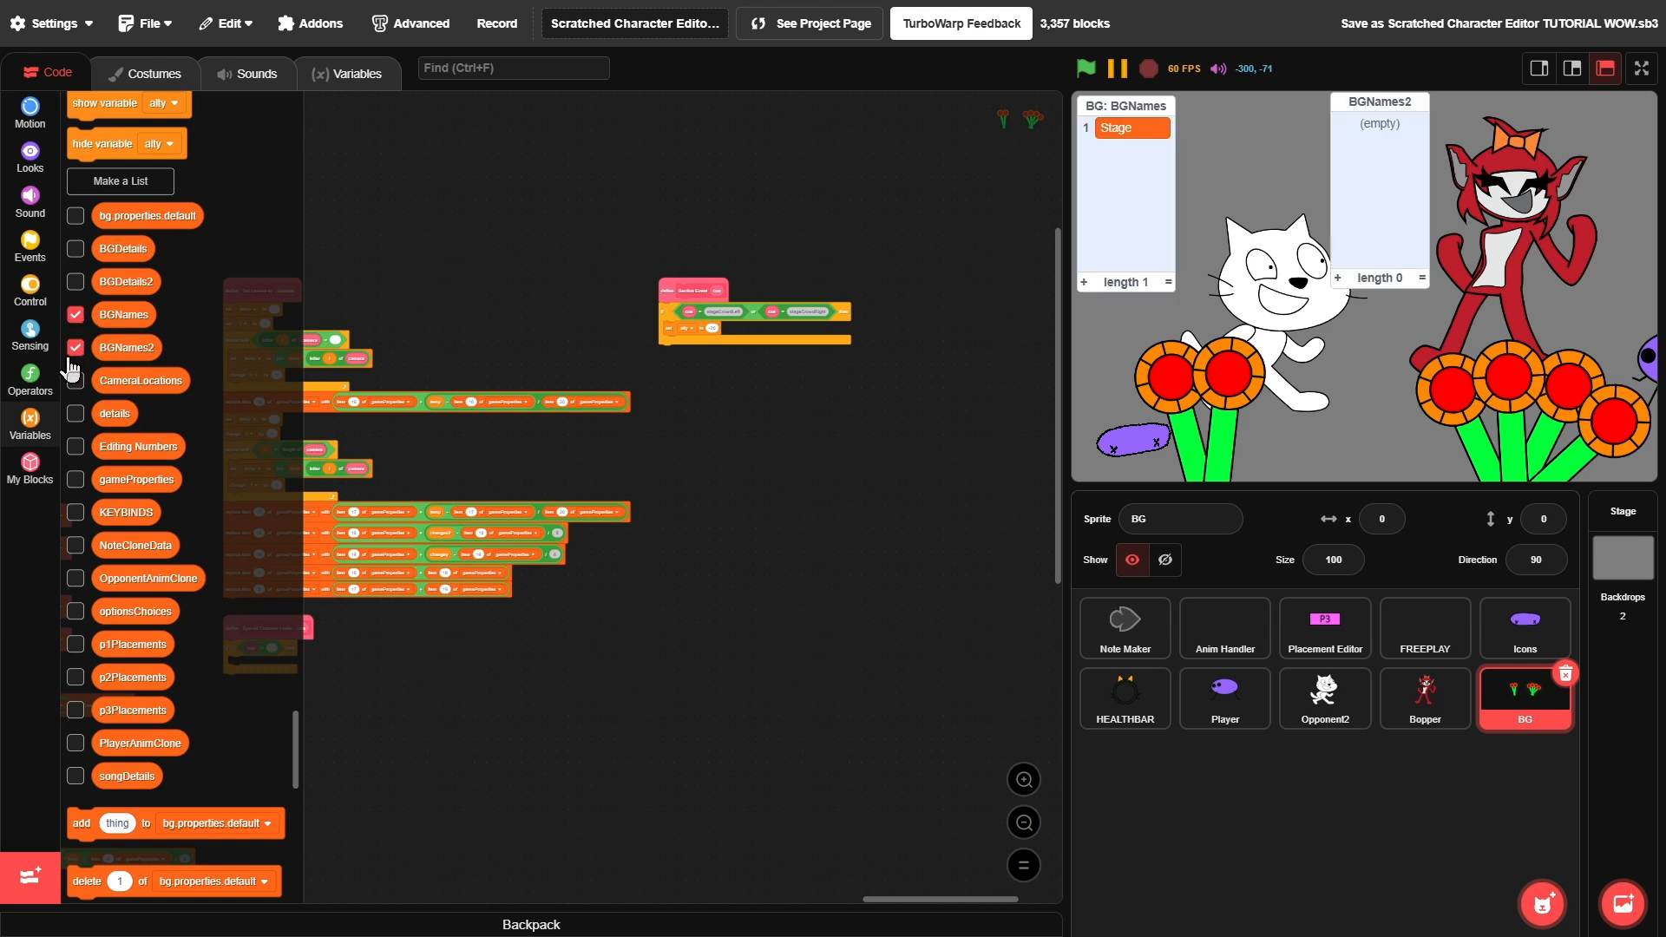
{"action": "left_click", "coordinate": [75, 348]}
{"action": "left_click", "coordinate": [75, 348]}
{"action": "left_click", "coordinate": [75, 348]}
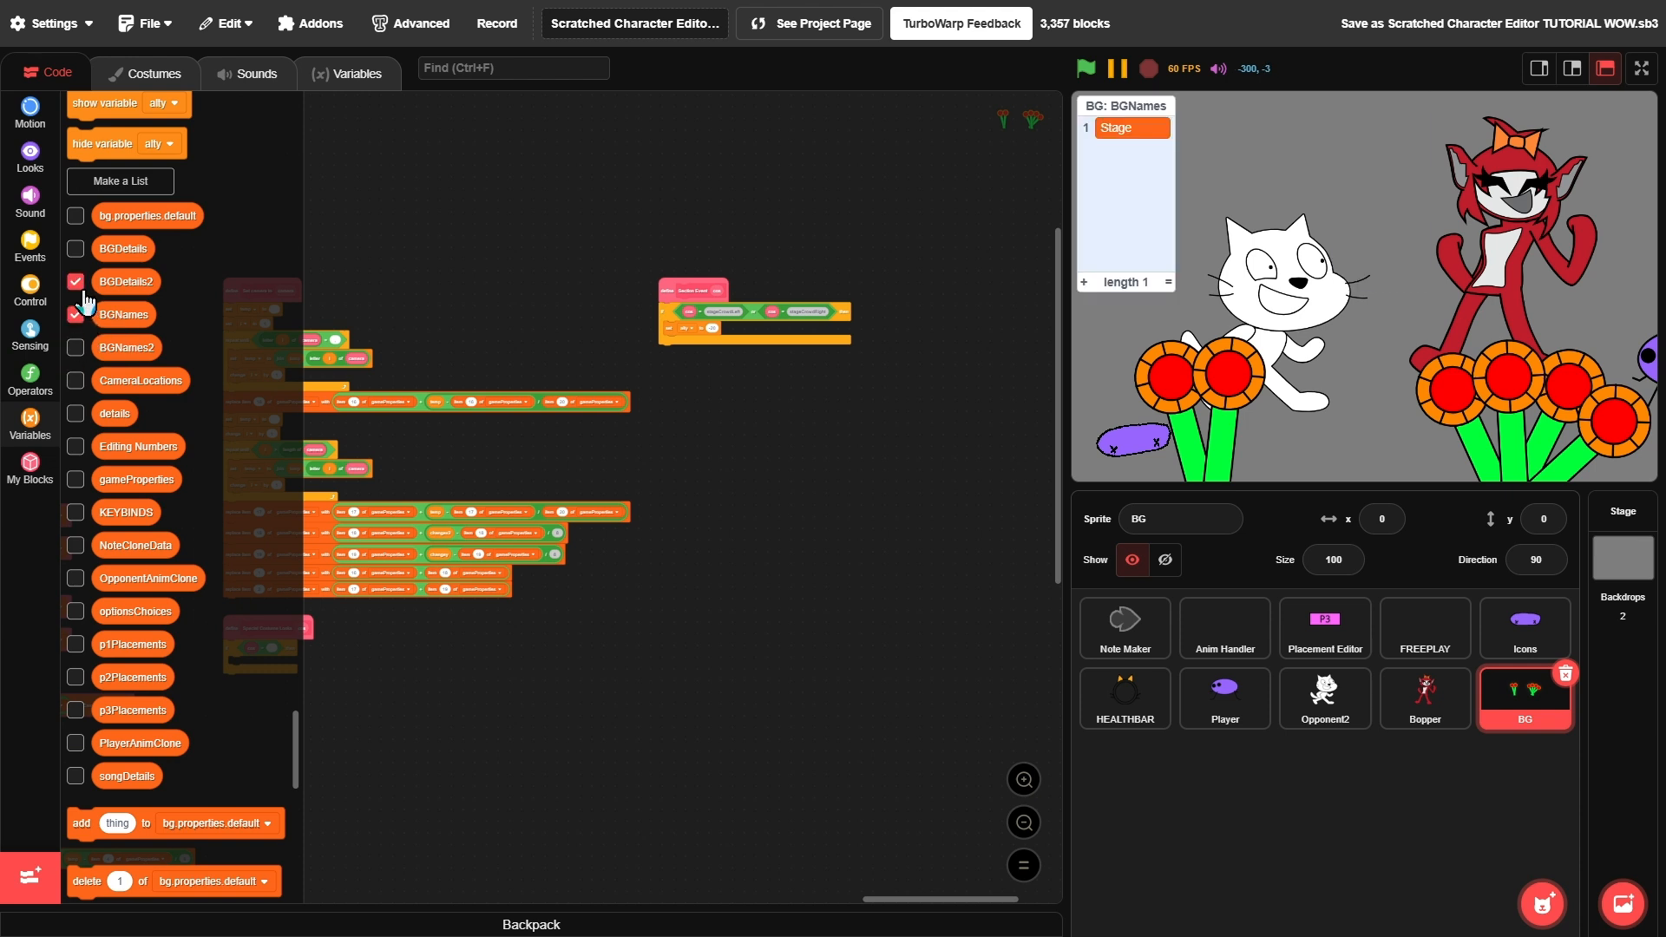
- Check the contents of BGDetails2, and delete the BGDetails2 and BGNames2 lists
{"action": "left_click", "coordinate": [75, 282]}
{"action": "left_click", "coordinate": [76, 283]}
{"action": "right_click", "coordinate": [104, 275]}
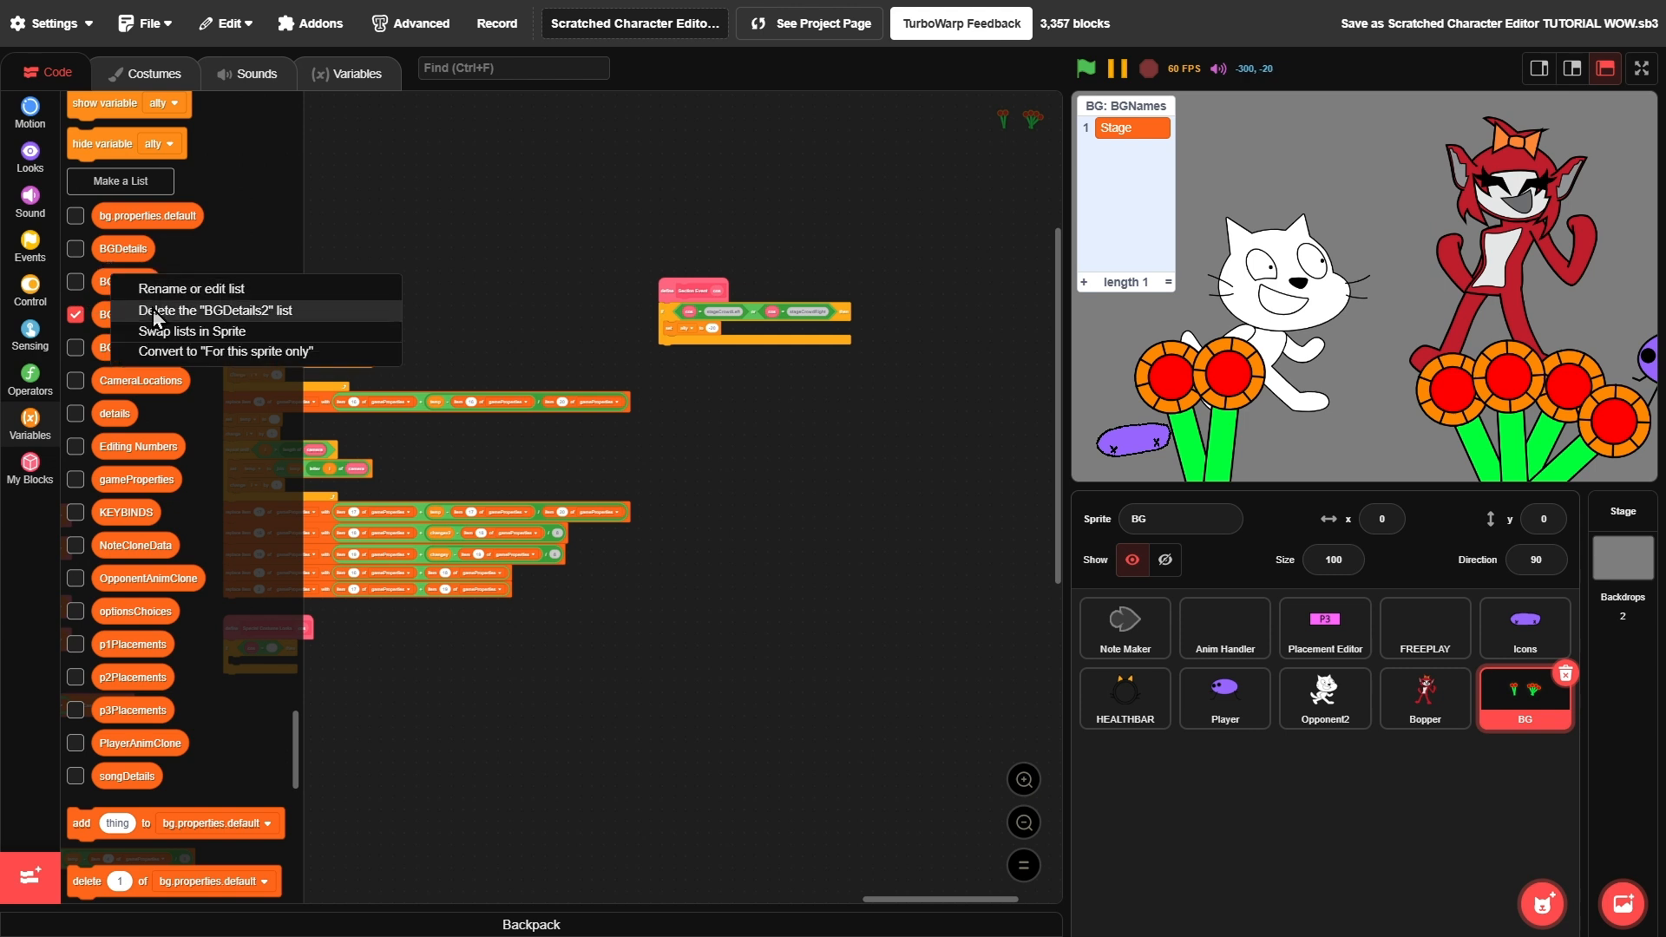
{"action": "left_click", "coordinate": [131, 312]}
{"action": "right_click", "coordinate": [130, 316]}
{"action": "left_click", "coordinate": [165, 349]}
- Show the BGDetails list on the stage and widen both the BGDetails and BGNames monitors
{"action": "left_click", "coordinate": [75, 249]}
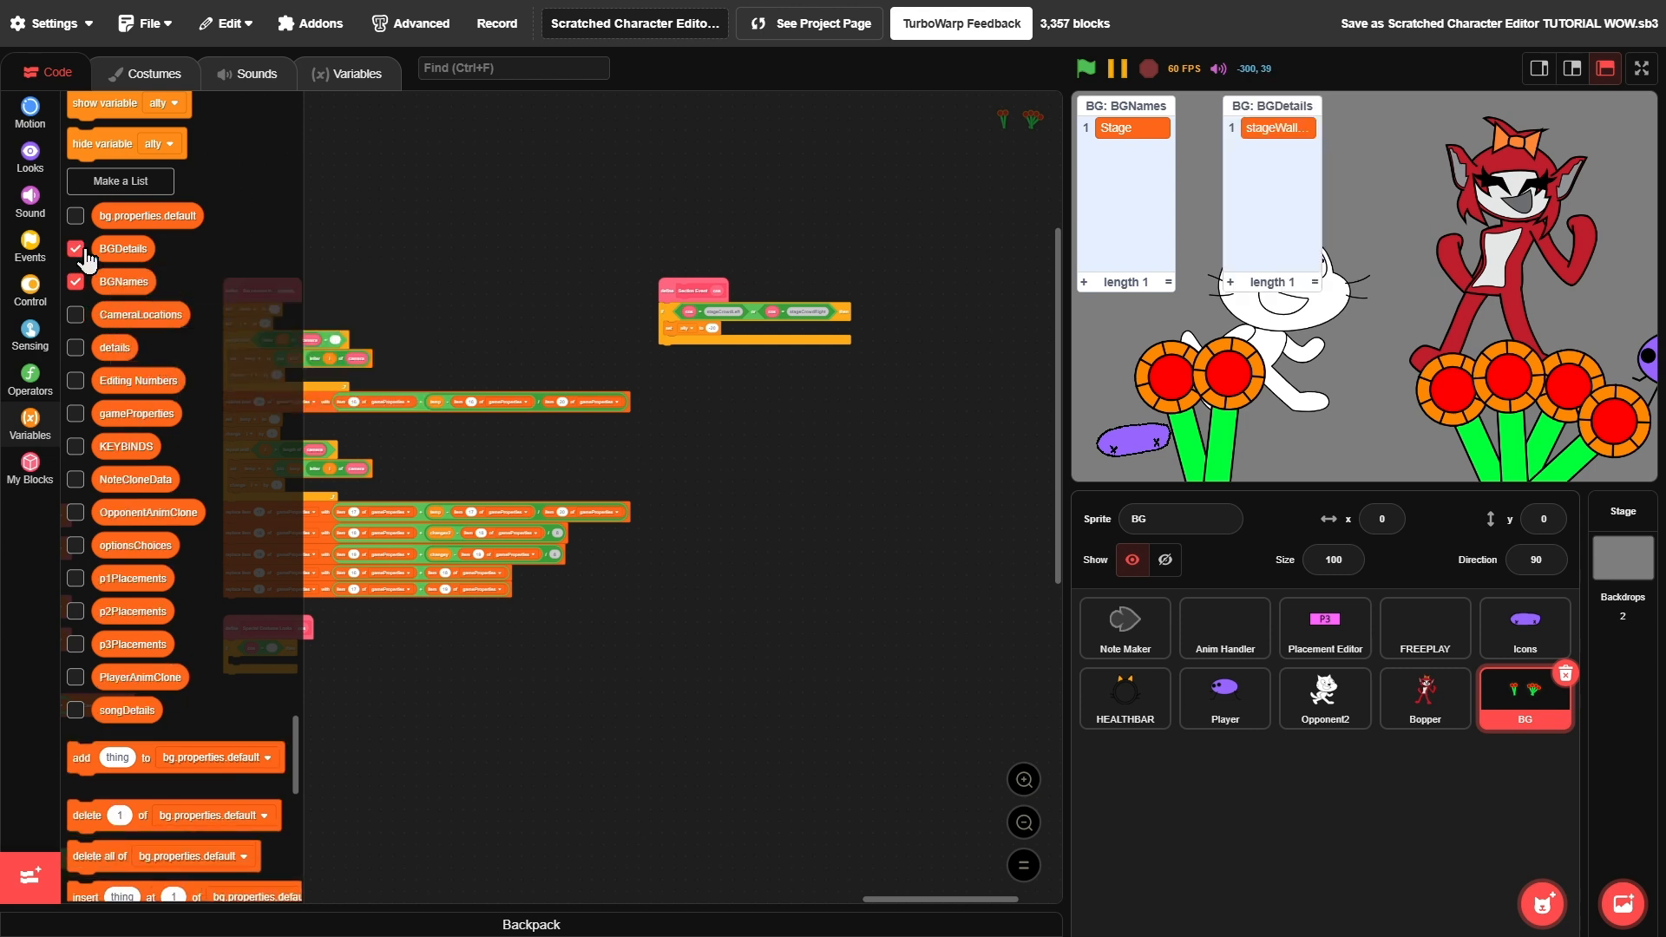
{"action": "left_click_drag", "start_coordinate": [1316, 283], "coordinate": [1555, 295]}
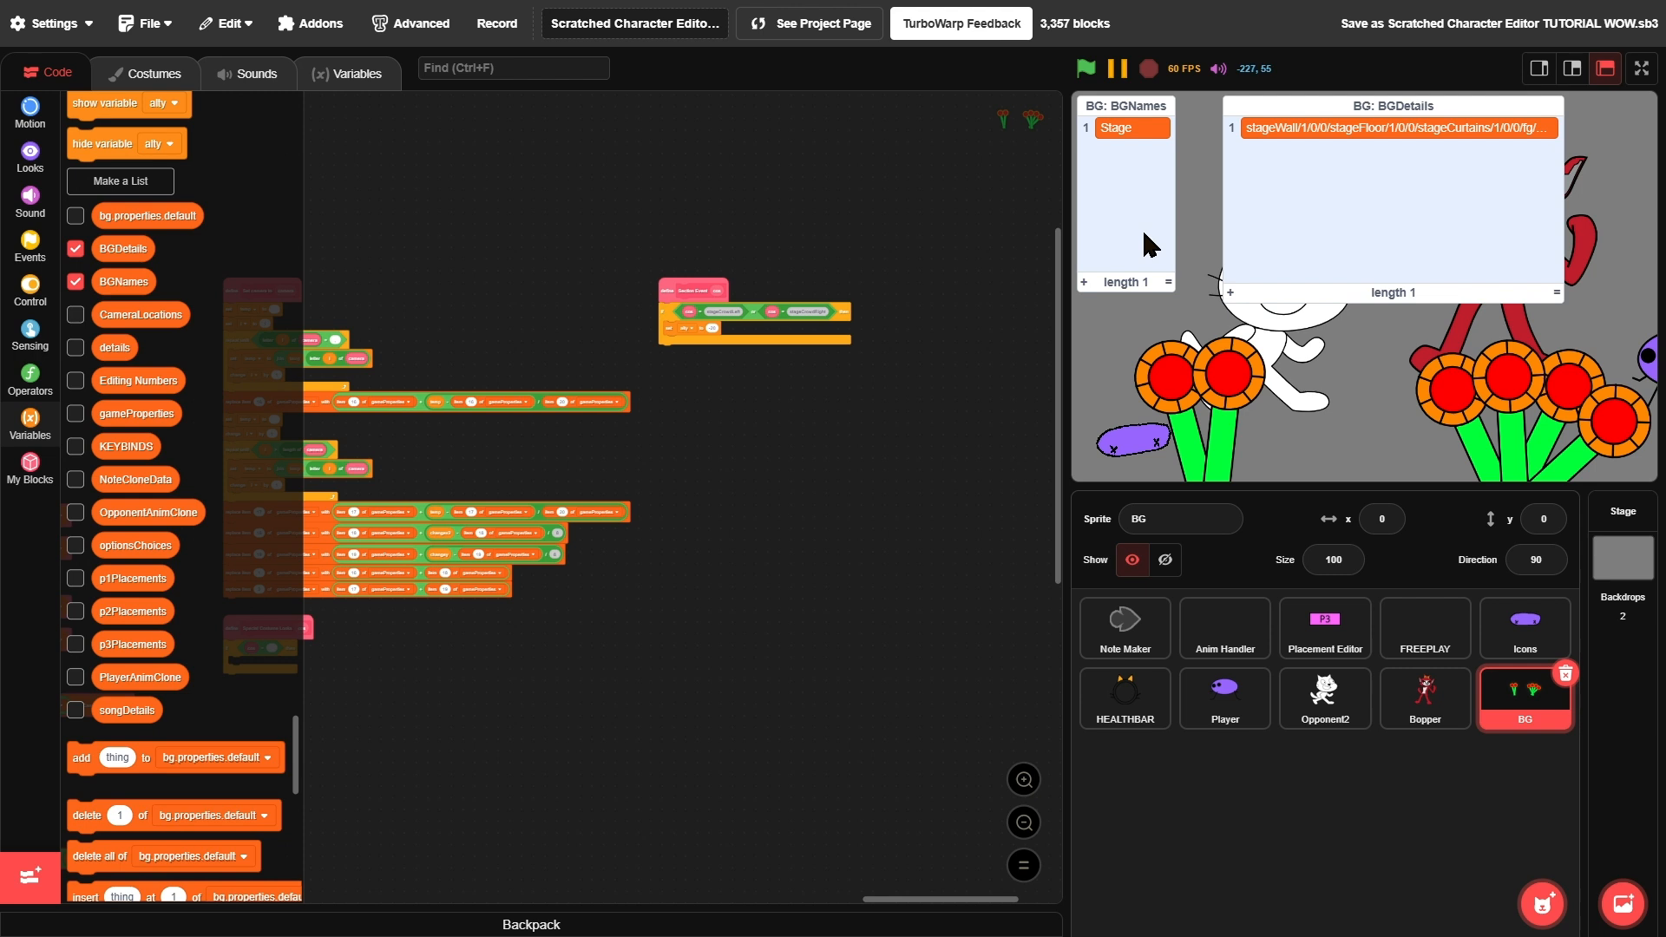
{"action": "left_click_drag", "start_coordinate": [1168, 280], "coordinate": [1225, 298]}
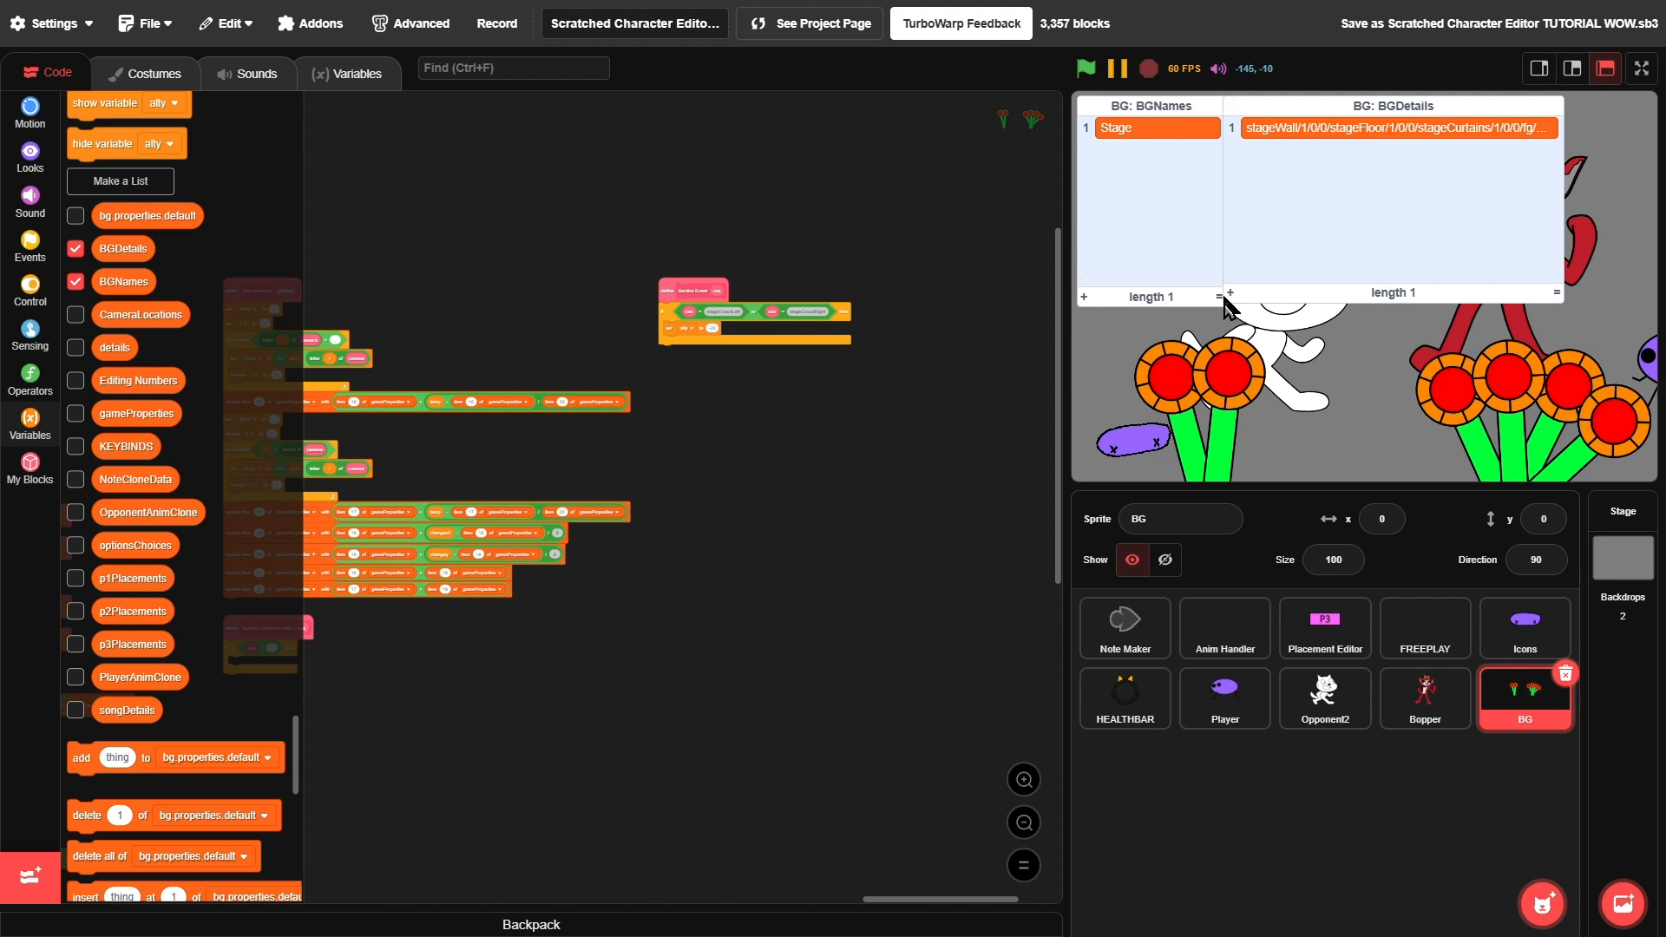
- Add a second item named Field to the BGNames list
{"action": "left_click", "coordinate": [1084, 297]}
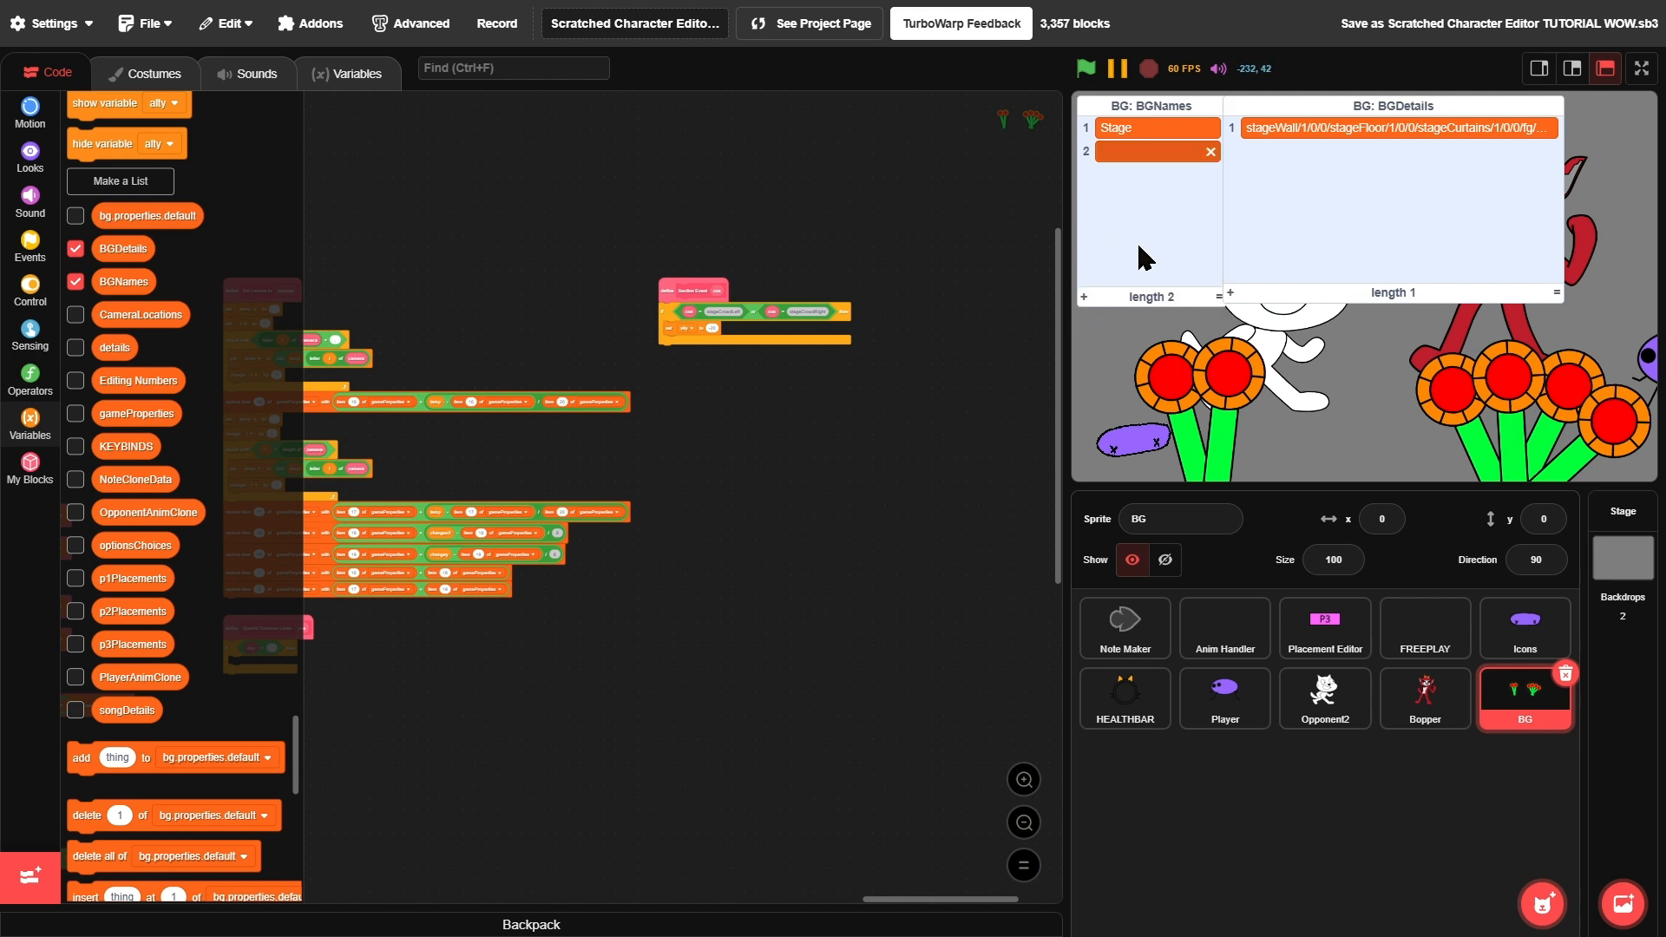
{"action": "type", "text": "Field"}
{"action": "left_click", "coordinate": [968, 210]}
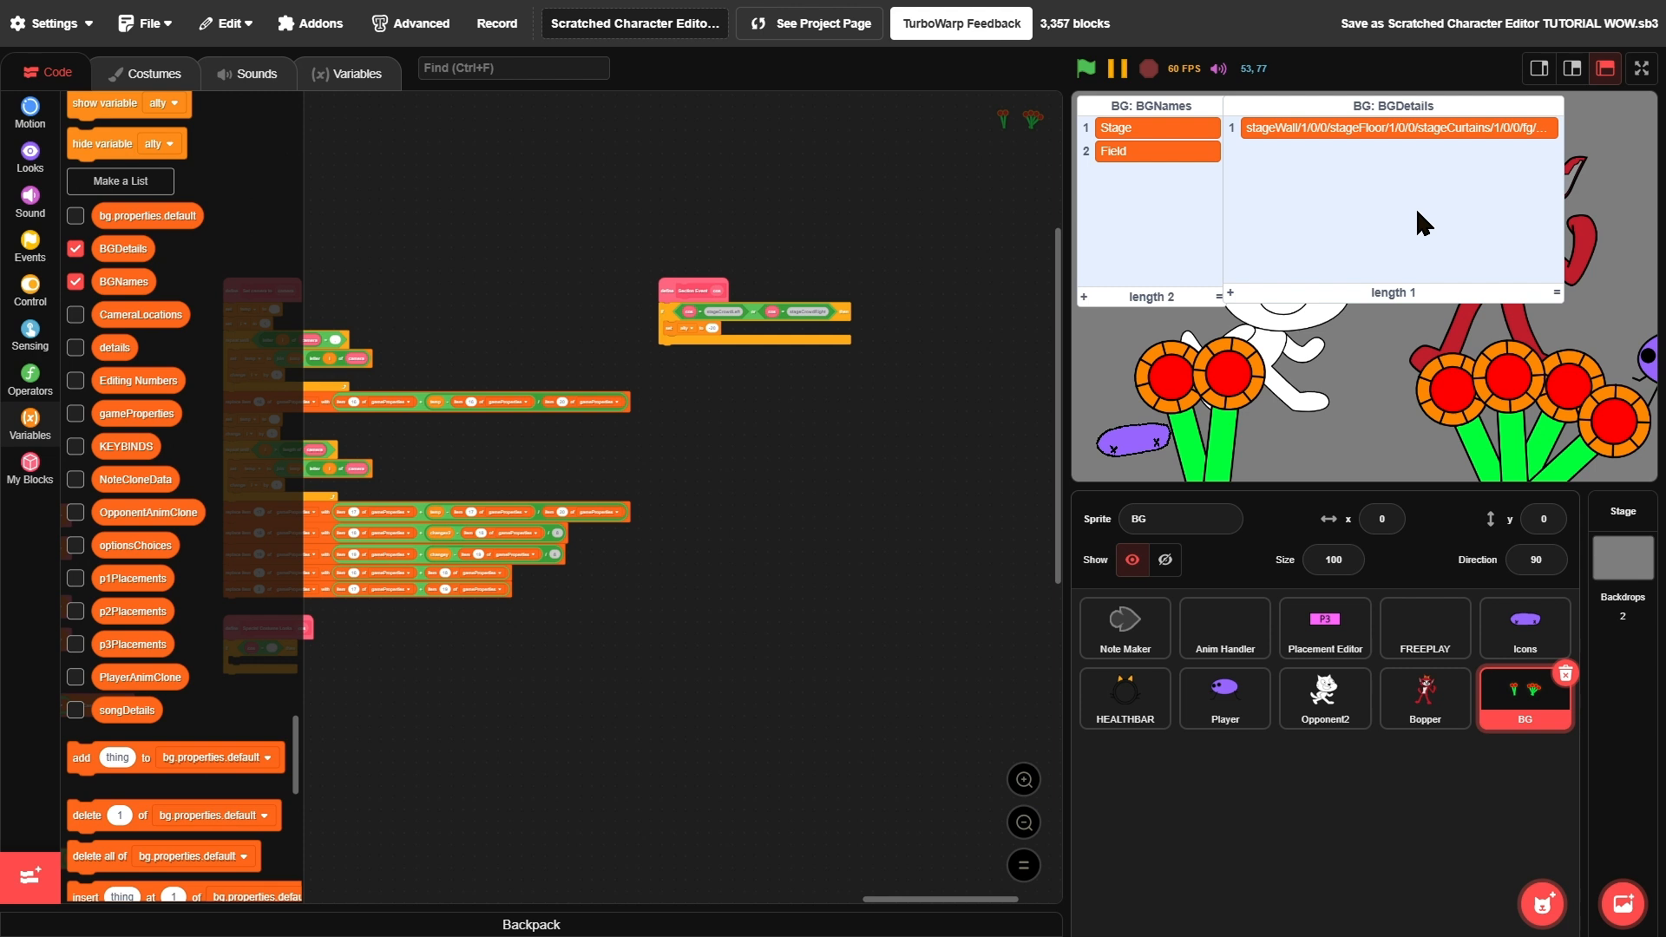
- Add an empty second item to the BGDetails list and bring up the BG sprite's costumes for reference
{"action": "left_click", "coordinate": [1229, 295]}
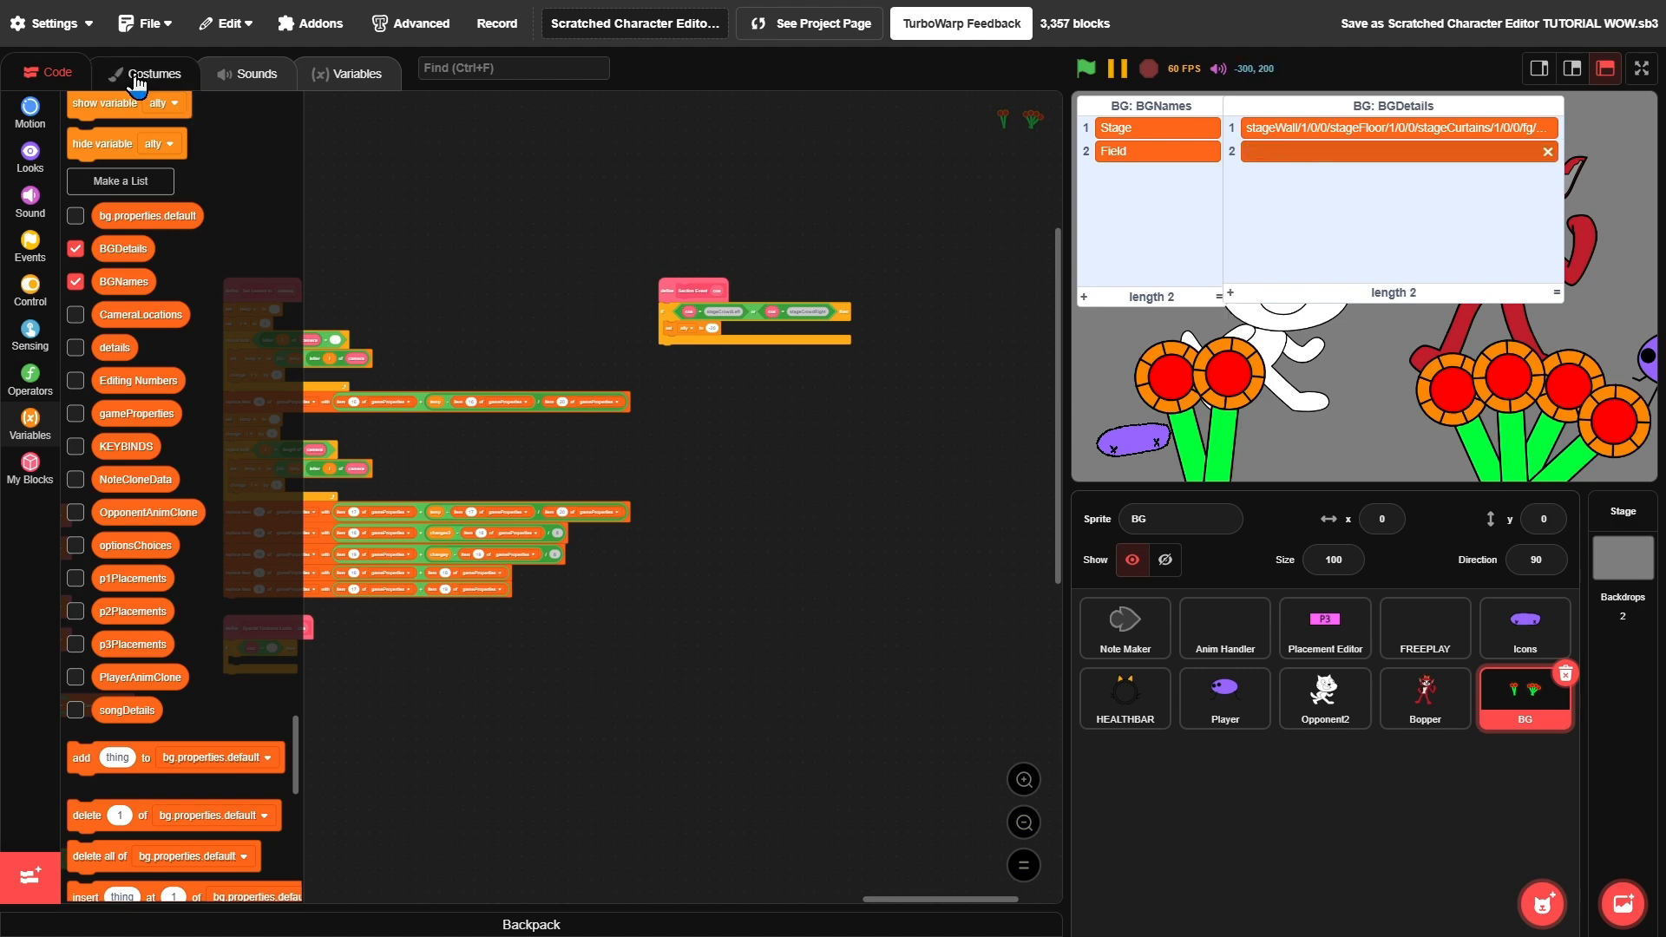
{"action": "left_click", "coordinate": [136, 80]}
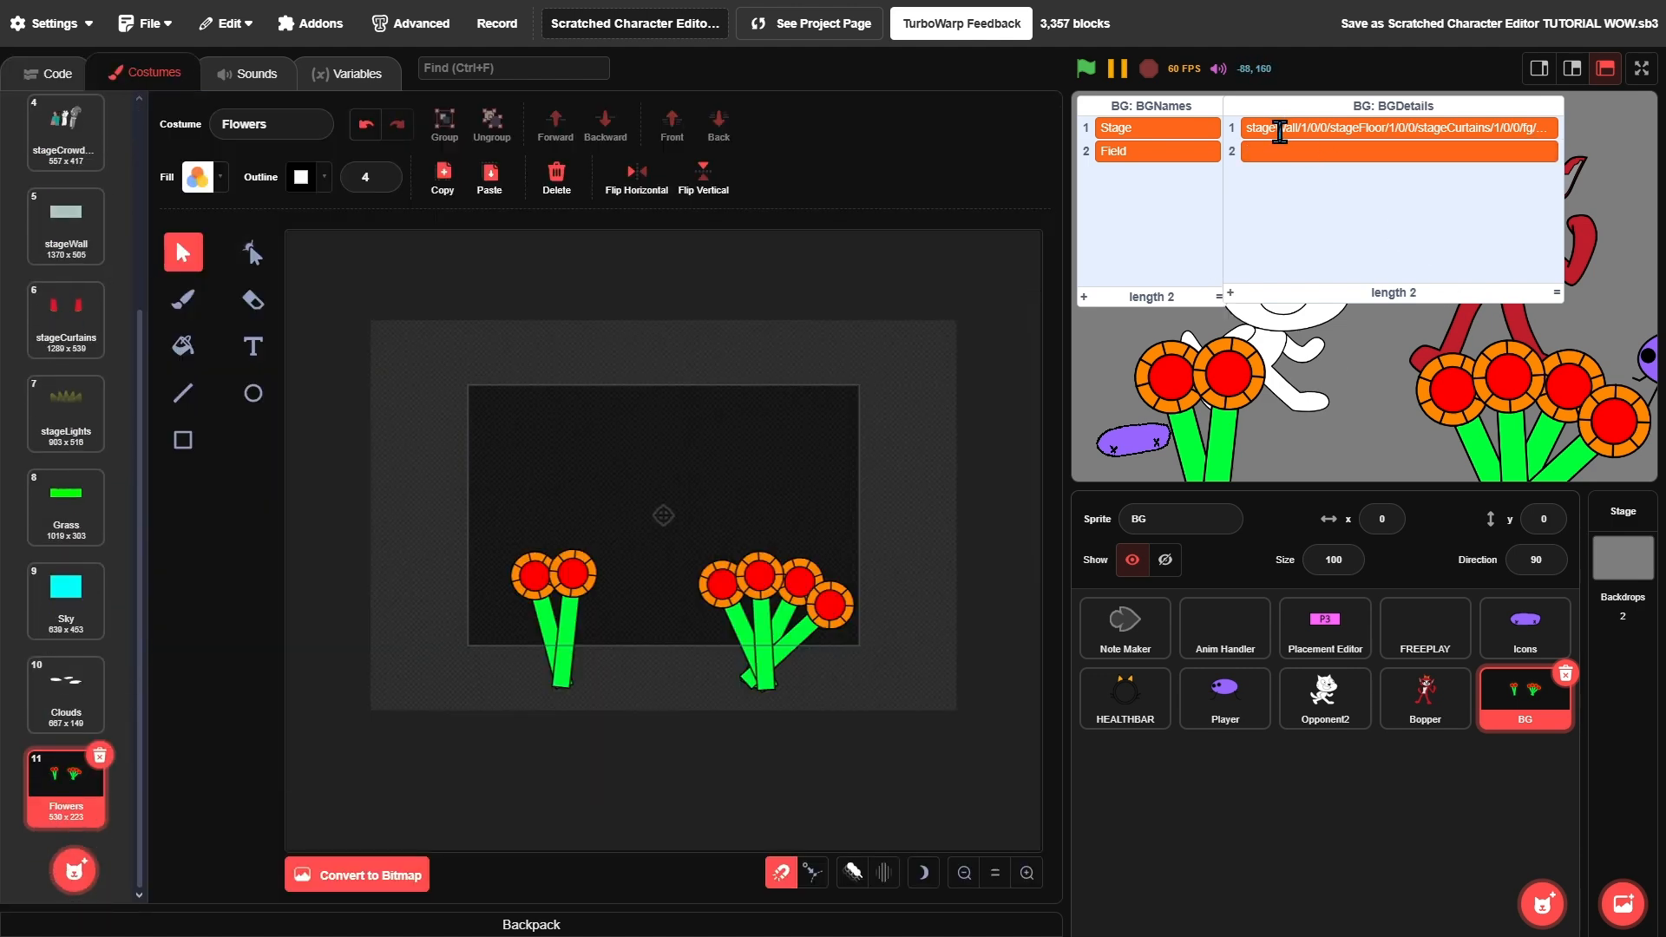
{"action": "left_click", "coordinate": [1297, 154]}
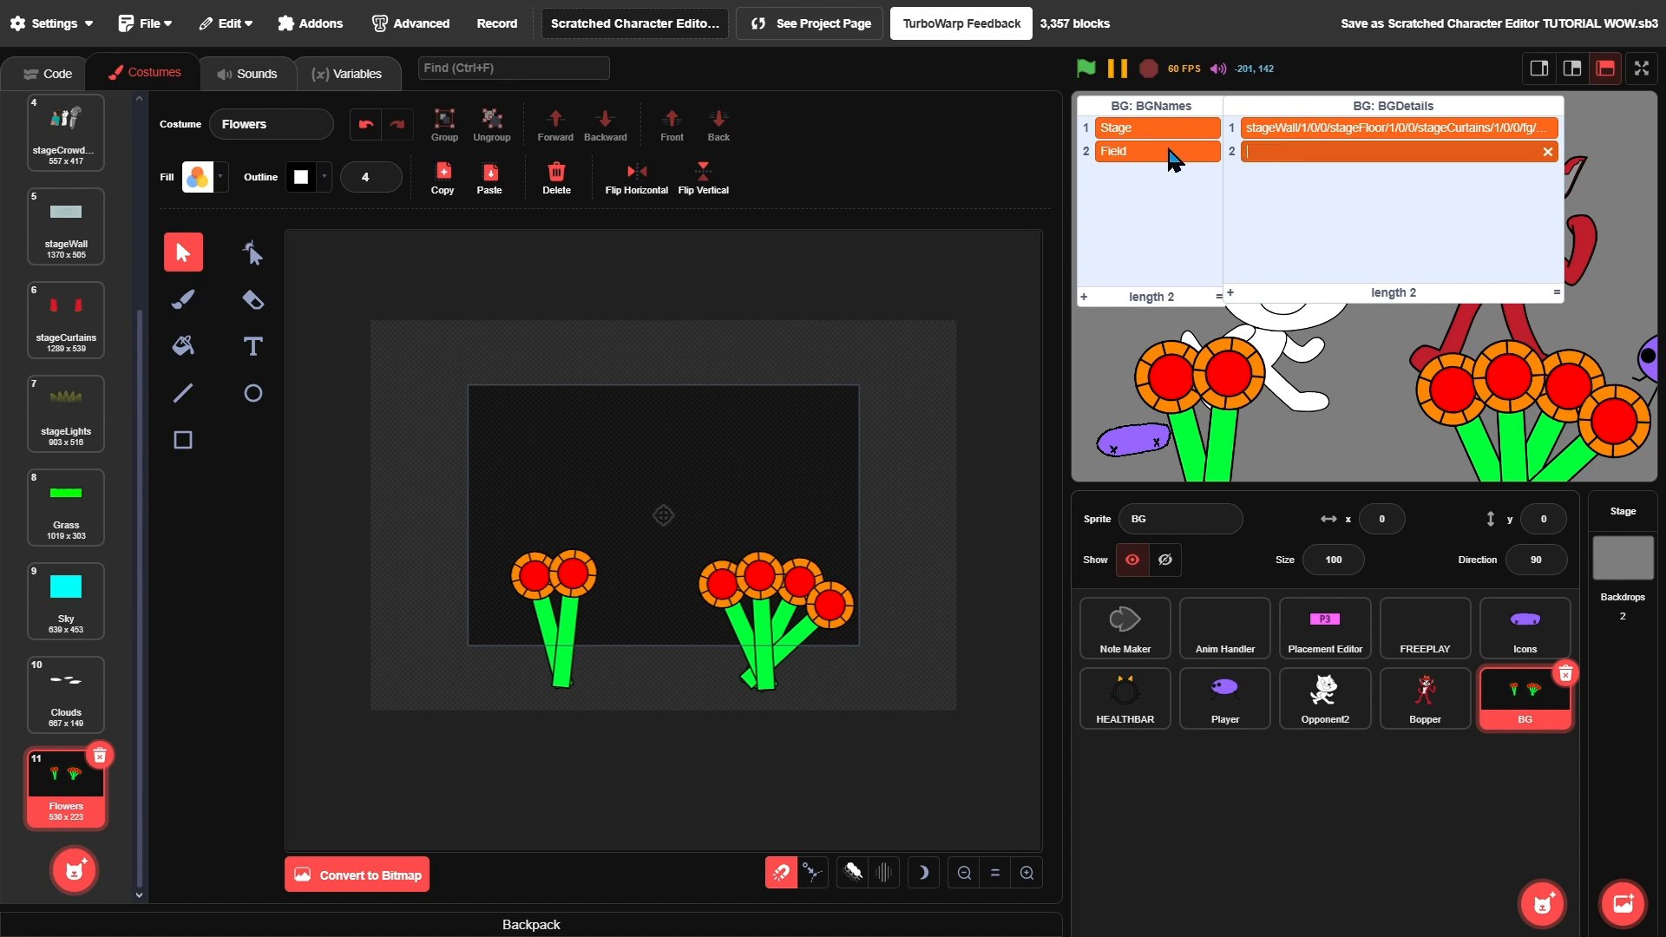
{"action": "left_click", "coordinate": [1163, 152]}
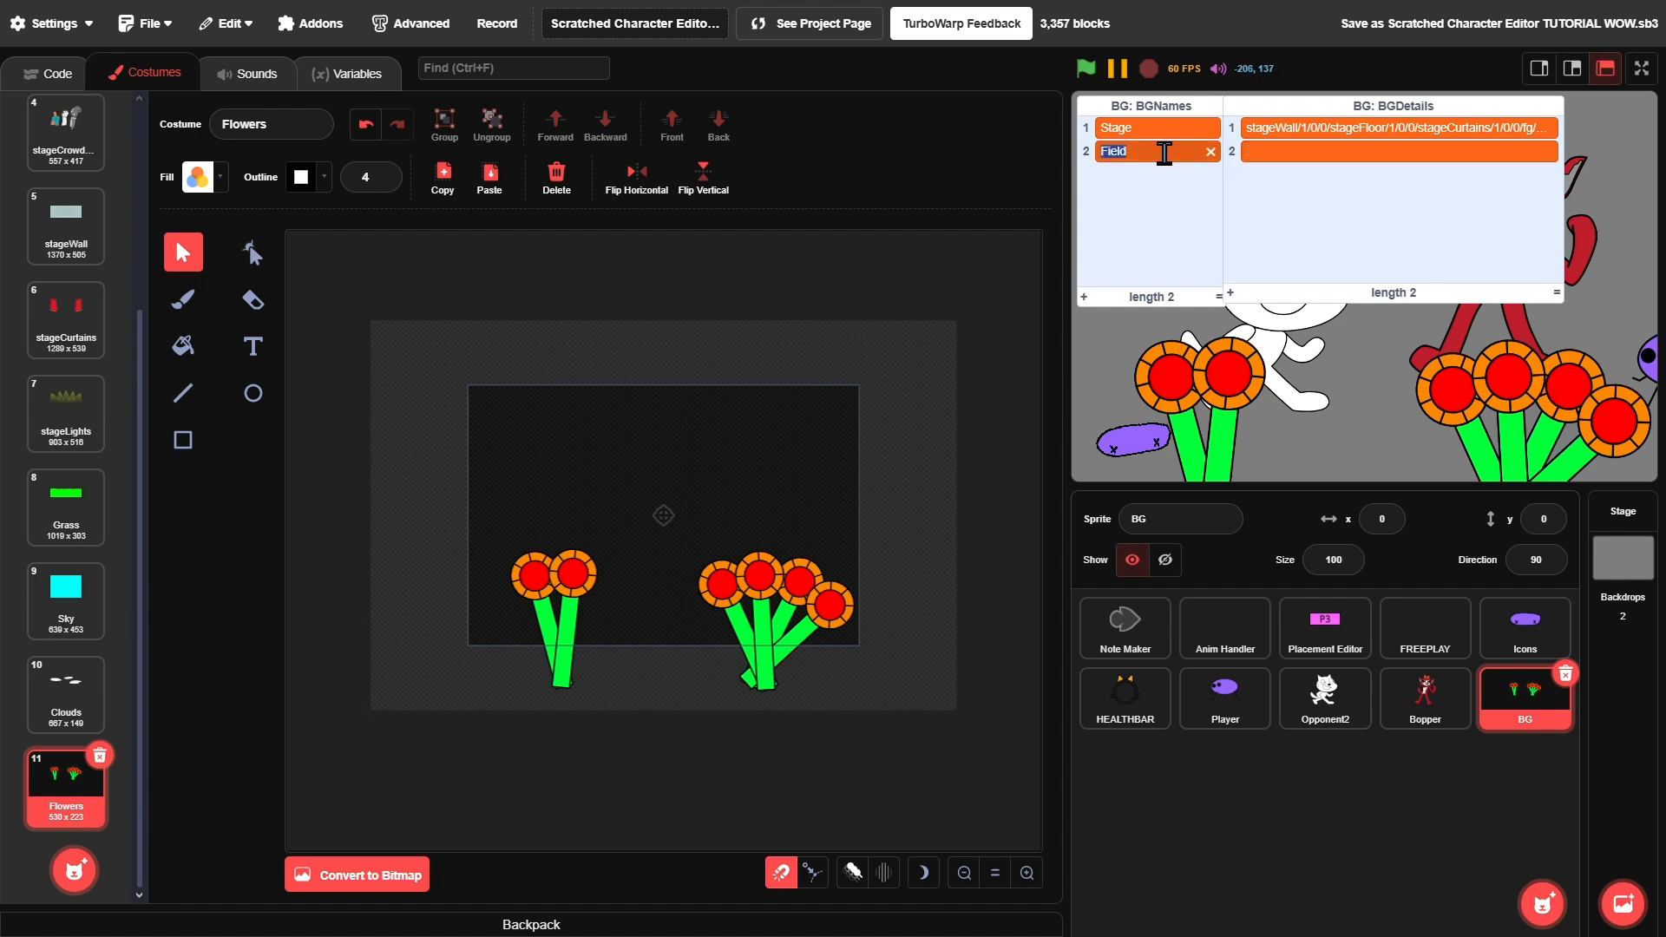
{"action": "left_click", "coordinate": [910, 124]}
{"action": "left_click", "coordinate": [1119, 126]}
{"action": "left_click", "coordinate": [1266, 128]}
{"action": "left_click", "coordinate": [1131, 150]}
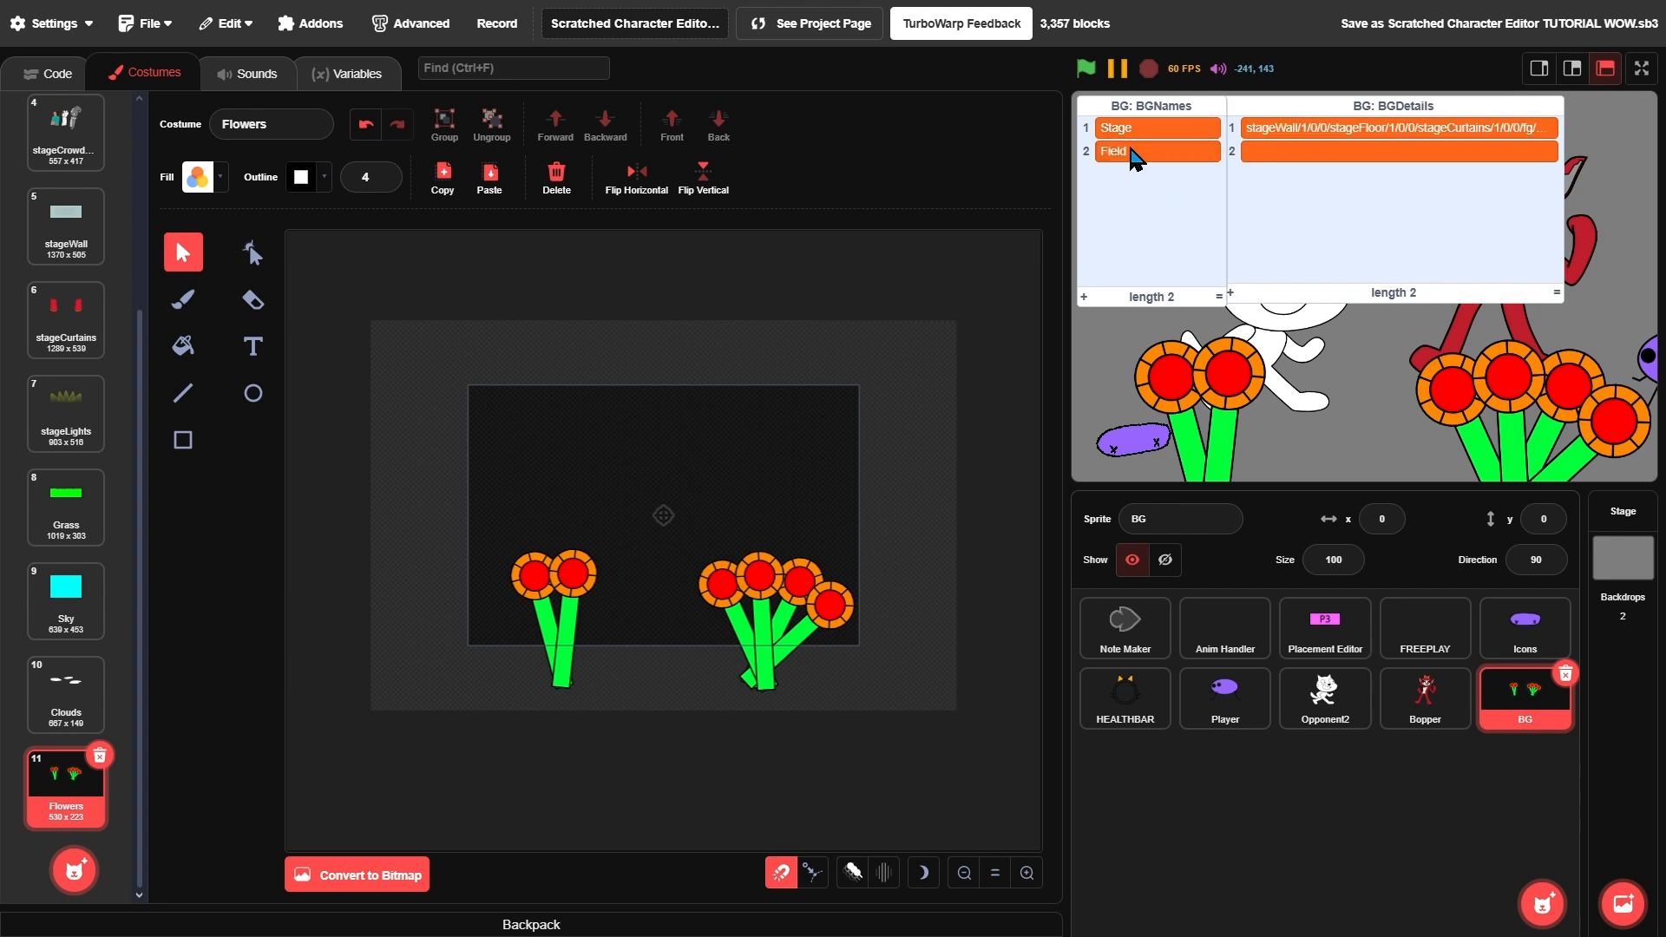
- Begin the second BGDetails item with the Sky costume and a value of 0.1, written as Sky/0.1
{"action": "left_click", "coordinate": [1273, 150]}
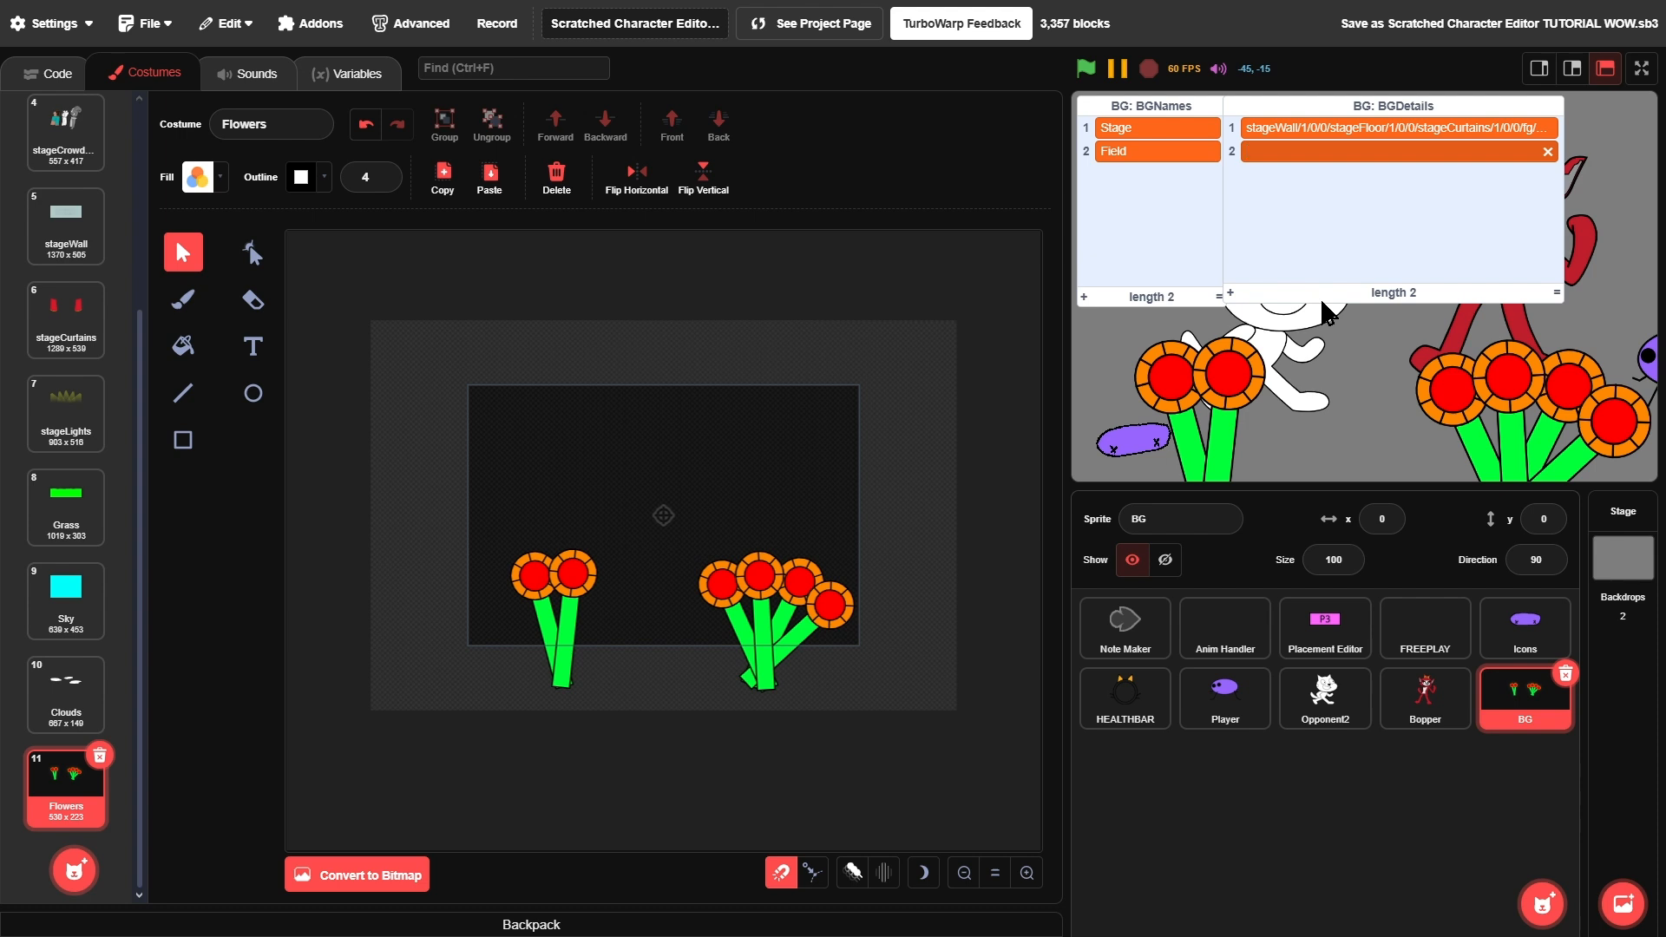
{"action": "type", "text": "Sk"}
{"action": "type", "text": "1.5"}
{"action": "key", "text": "BackSpace"}
{"action": "key", "text": "BackSpace"}
{"action": "key", "text": "BackSpace"}
{"action": "type", "text": "0.1"}
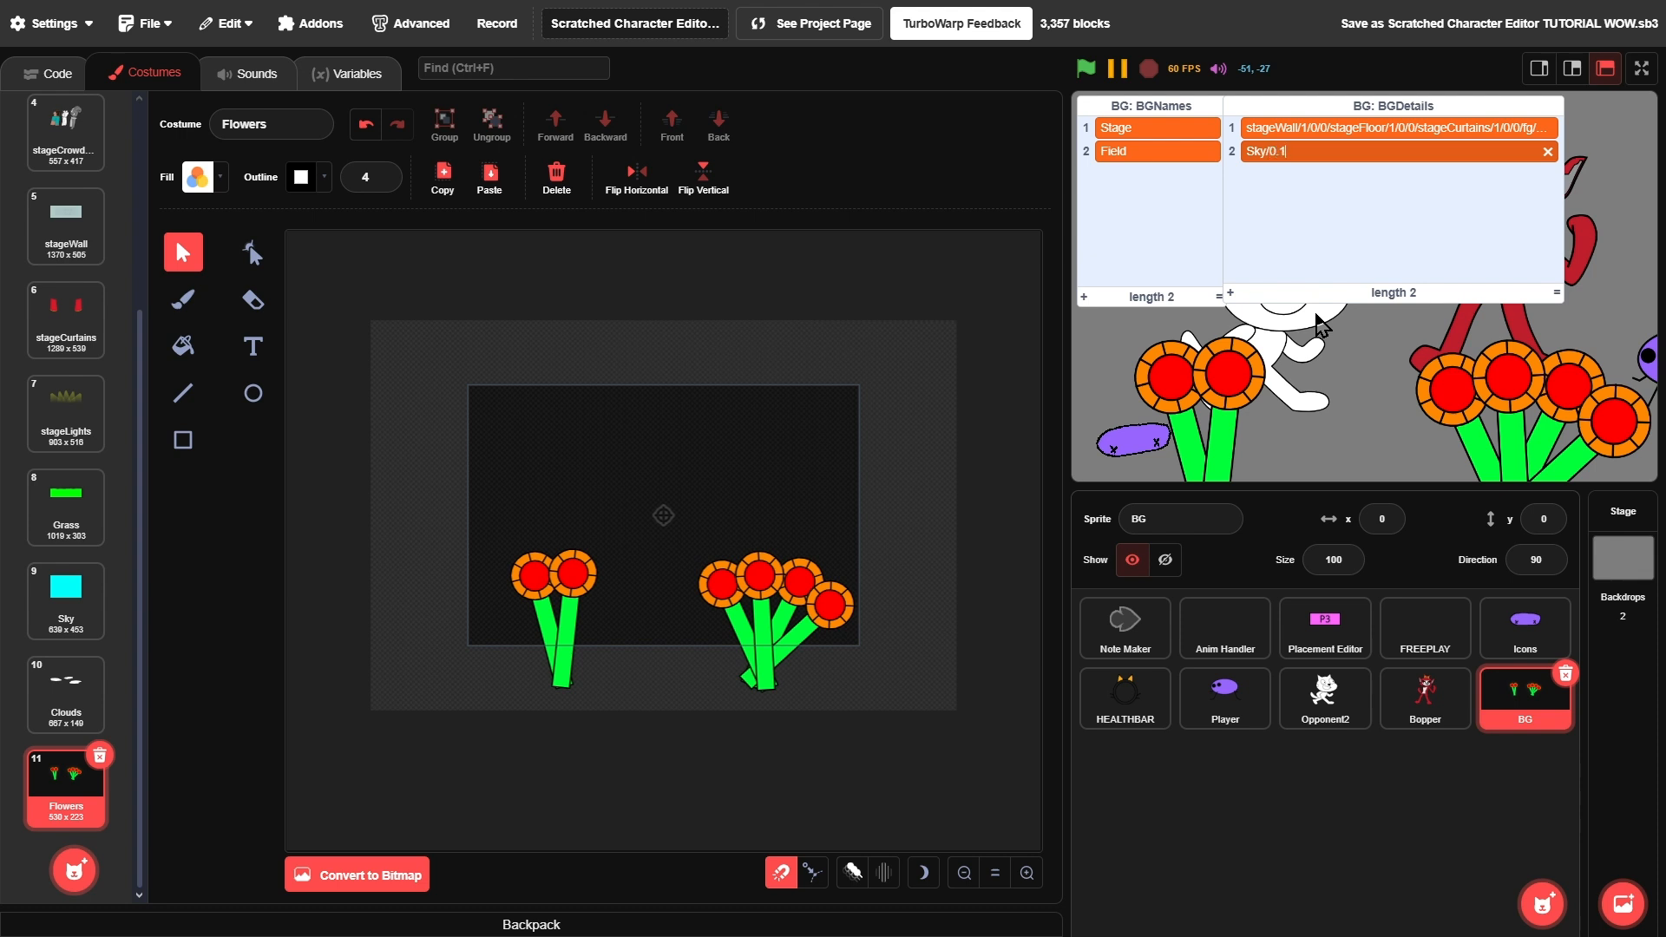